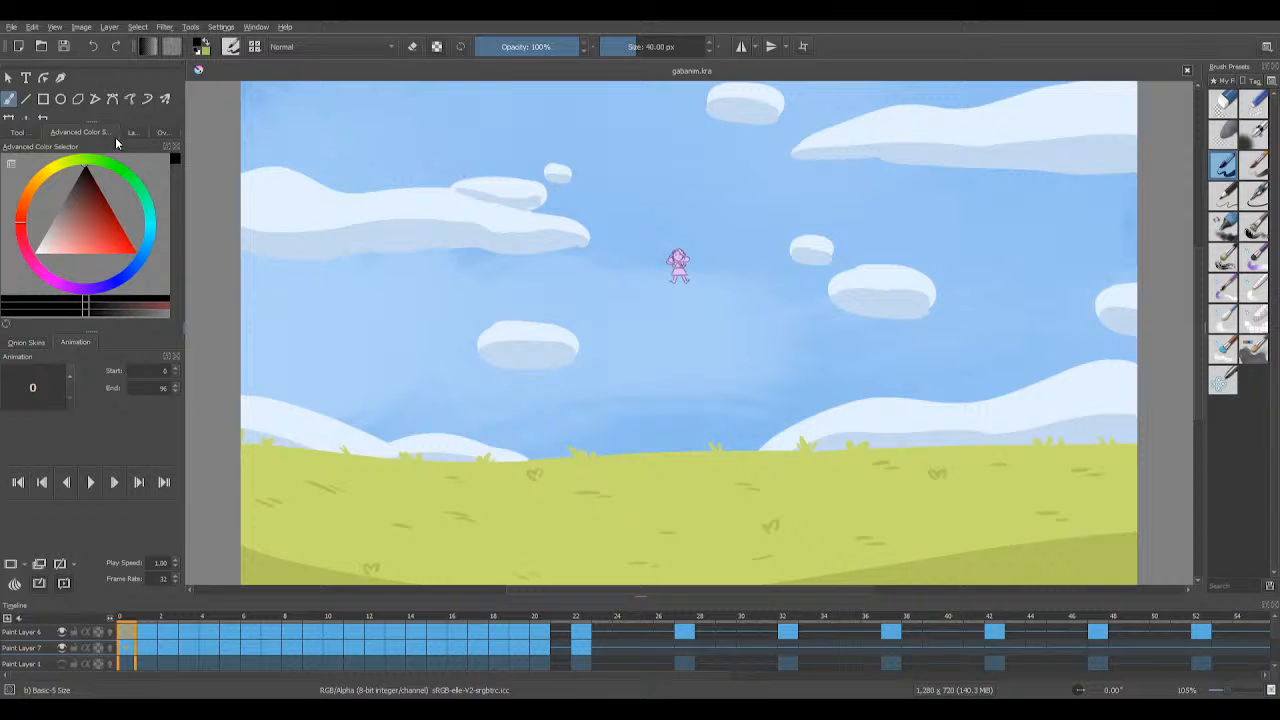
# Step: Enlarge the toolbox area so all tools show, shrink the Animation docker, and bring up the layer list
pyautogui.moveTo(110, 121); pyautogui.dragTo(108, 285)
pyautogui.moveTo(88, 360); pyautogui.dragTo(87, 427)
pyautogui.click(134, 240)
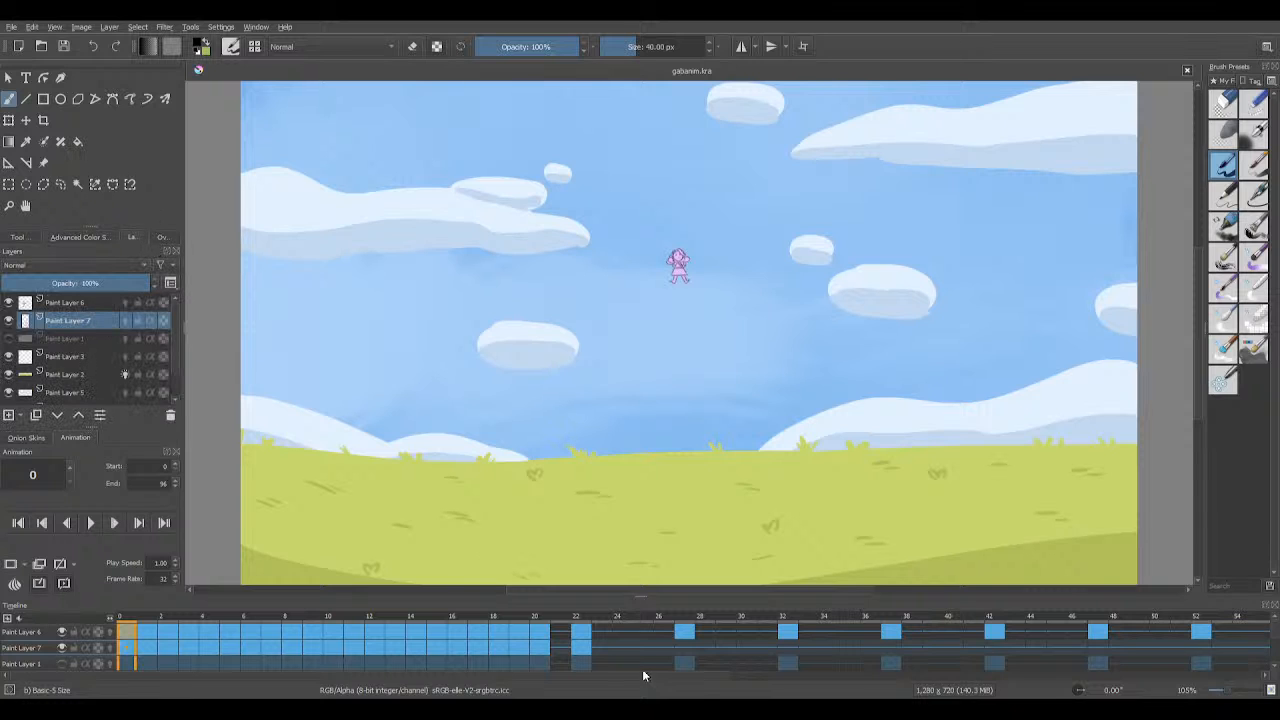
# Step: Play the animation from the start and review the filled character on frame 22 of Paint Layer 7
pyautogui.click(581, 652)
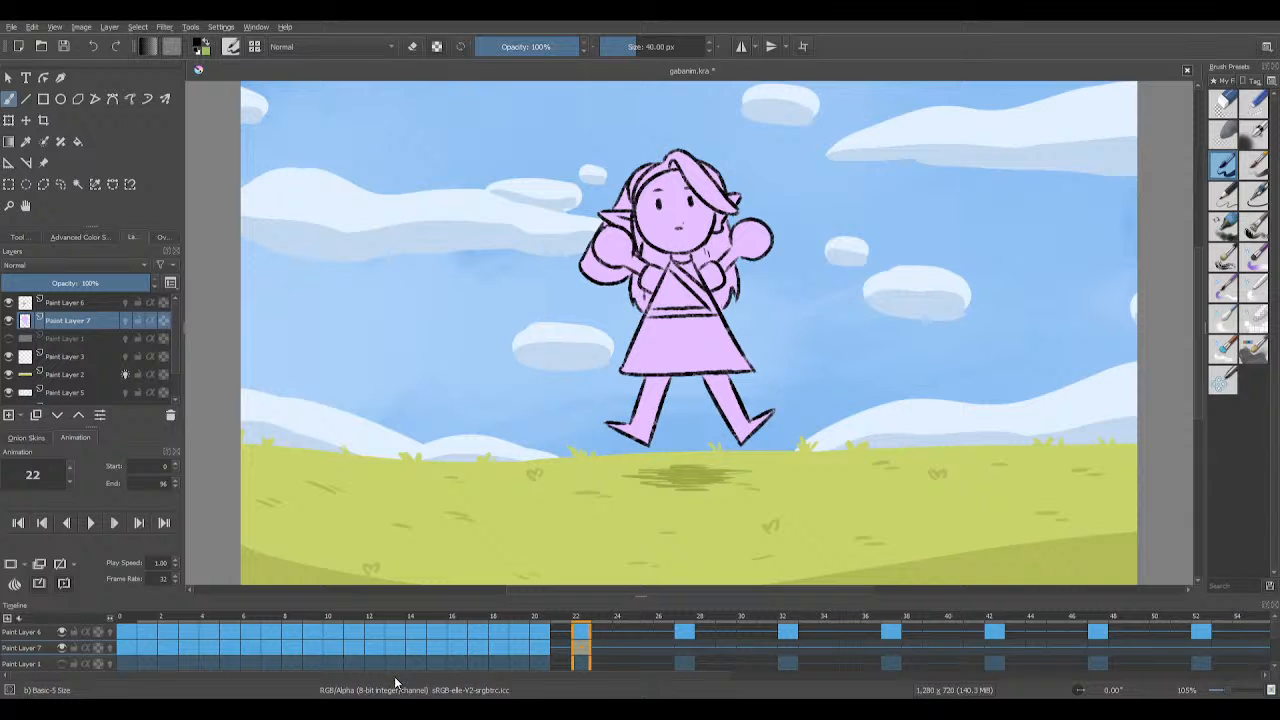
pyautogui.click(134, 634)
pyautogui.click(92, 523)
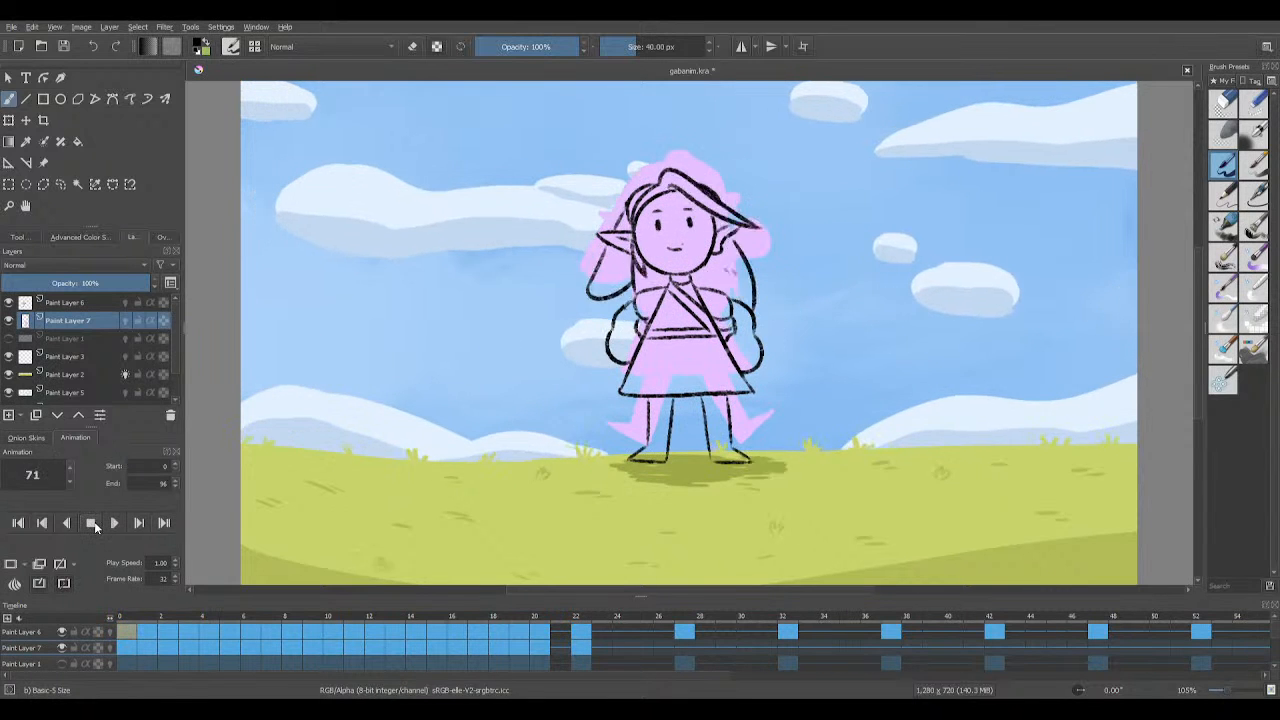
pyautogui.click(92, 523)
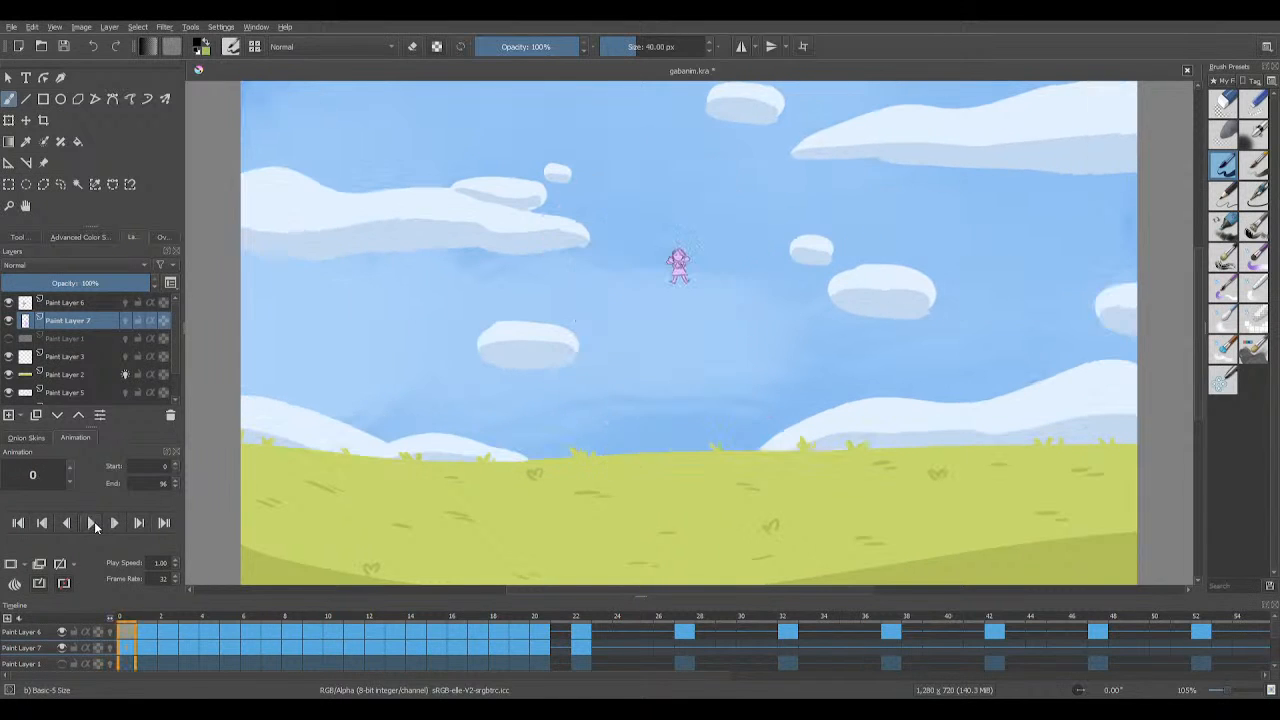
pyautogui.click(576, 647)
pyautogui.click(540, 652)
pyautogui.click(578, 655)
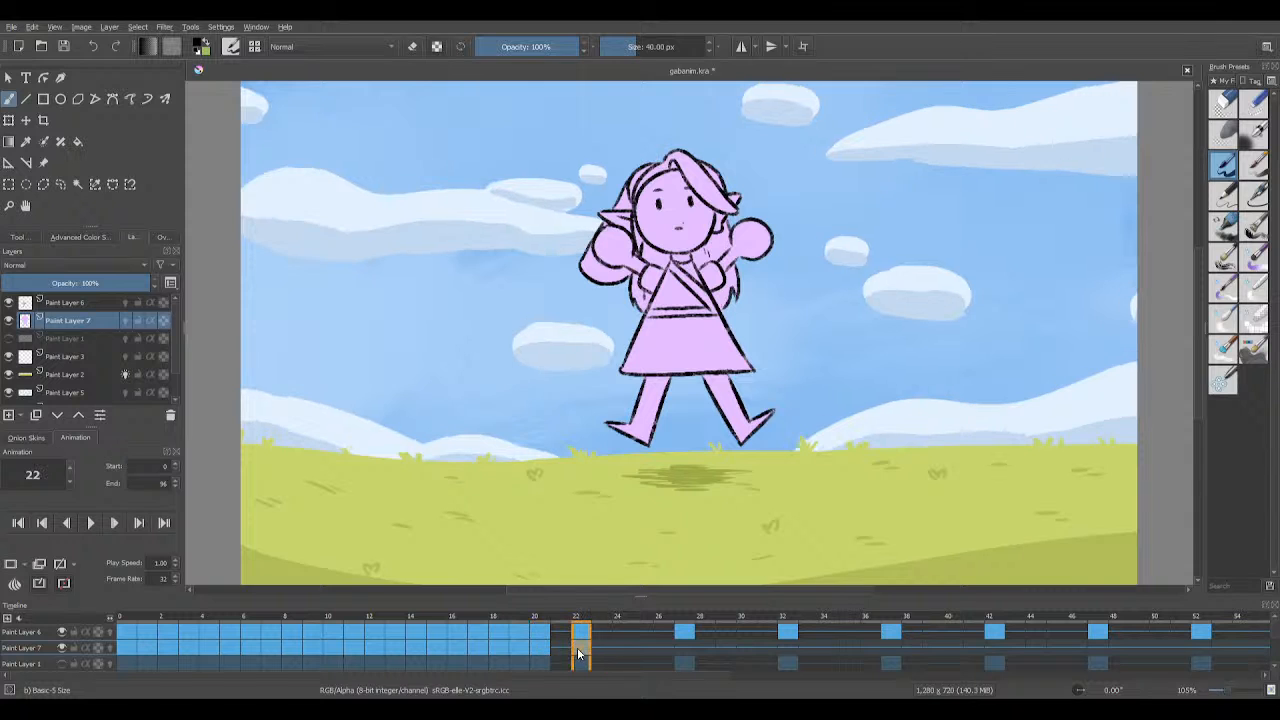
# Step: Make frame 27 of Paint Layer 7 a blank keyframe and save the file
pyautogui.hscroll(2, 486, 657)
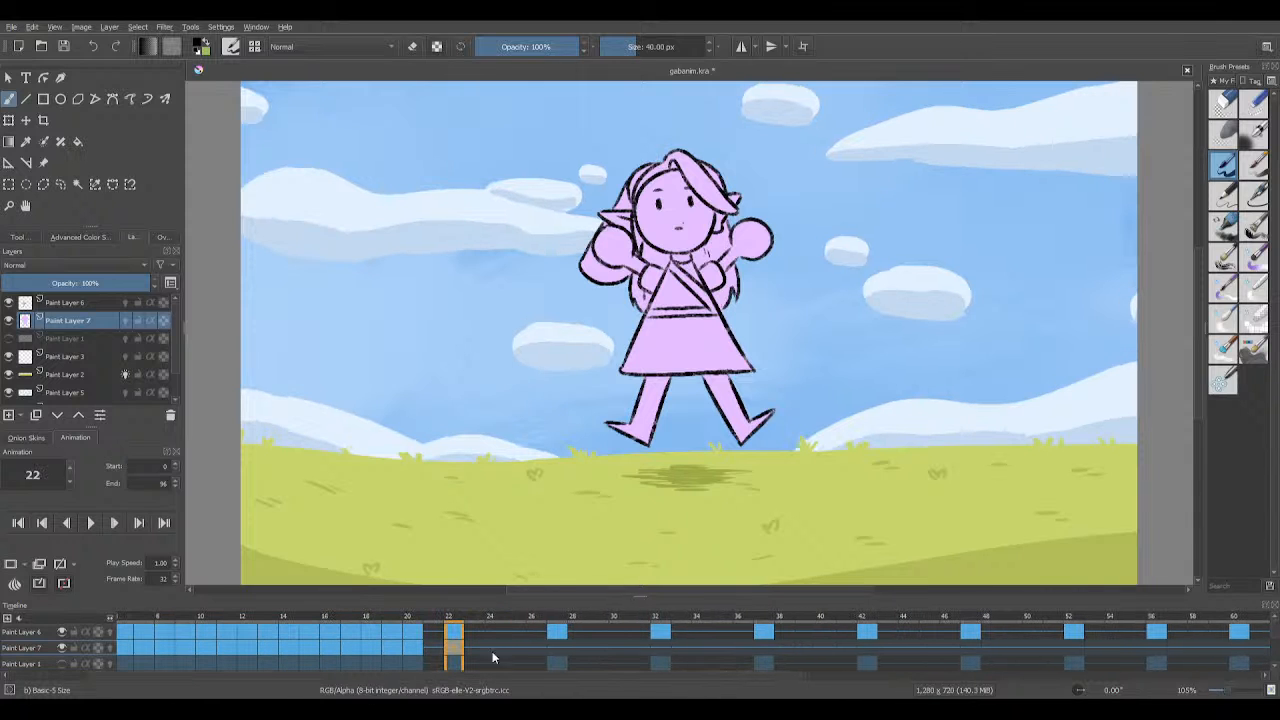
pyautogui.click(555, 652)
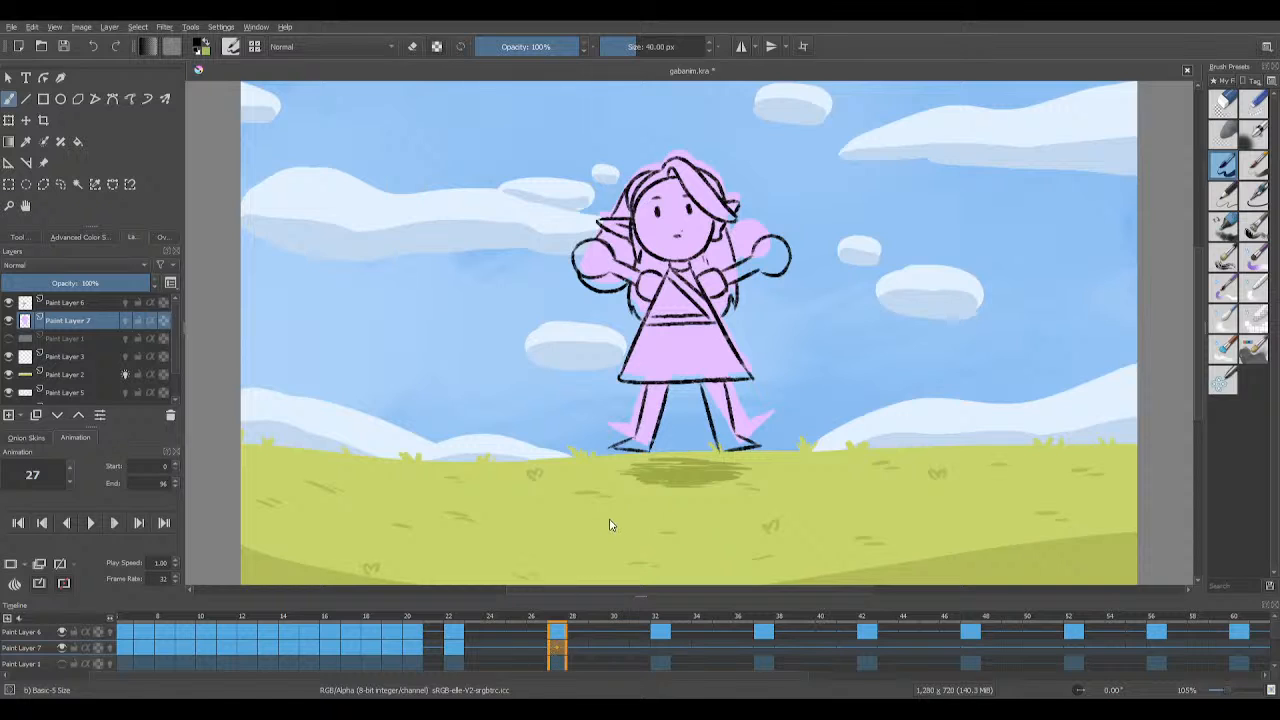
pyautogui.press('Delete')
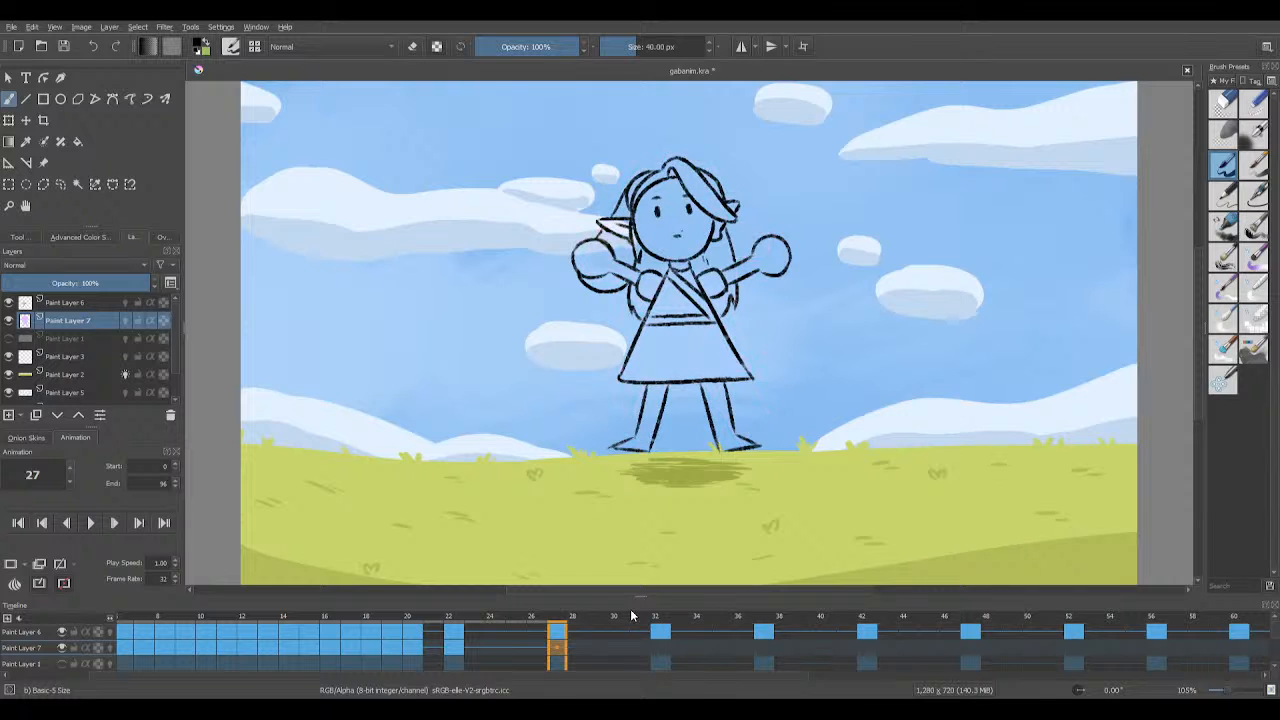
pyautogui.hotkey('ctrl', 's')
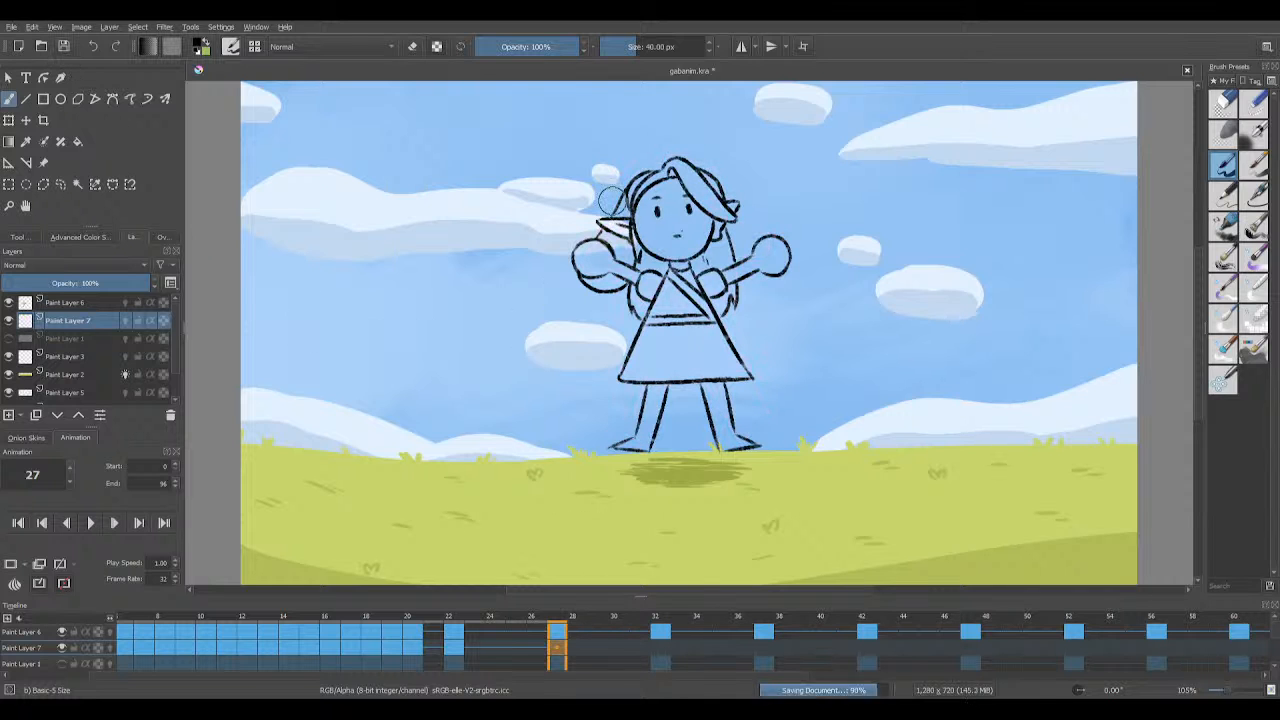
# Step: Set the brush size to 18.16 px and undo the test stroke on the character's head
pyautogui.scroll(2, 652, 214)
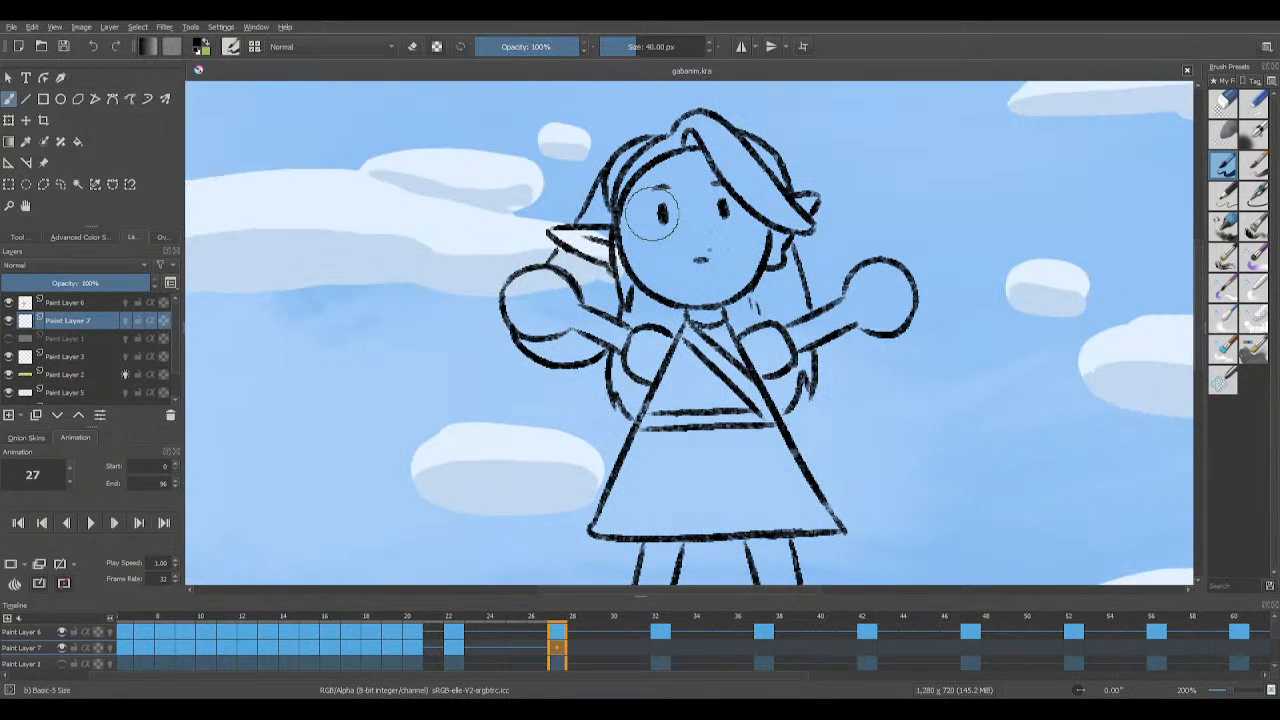
pyautogui.moveTo(636, 48); pyautogui.dragTo(627, 48)
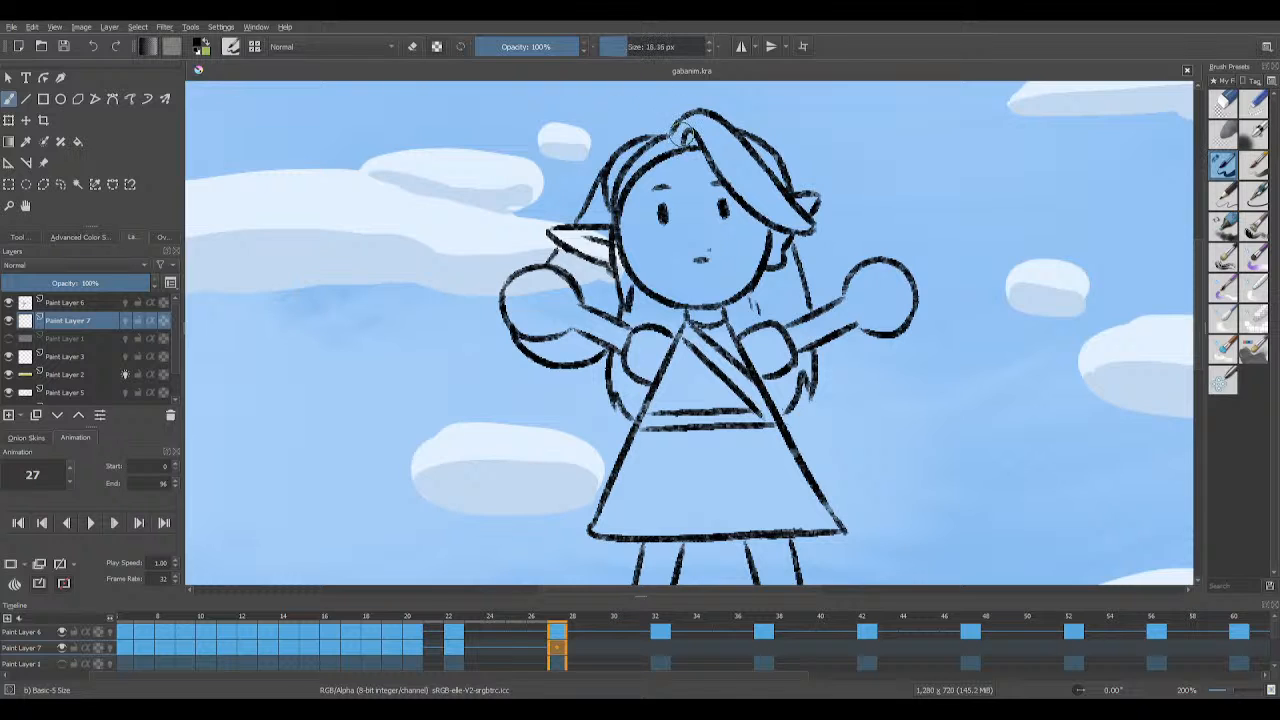
pyautogui.moveTo(680, 130); pyautogui.dragTo(678, 210)
pyautogui.hotkey('ctrl', 'z')
# Step: Show the color selector, sample the lavender fill from frame 22 and return to frame 27 on Paint Layer 7
pyautogui.click(97, 238)
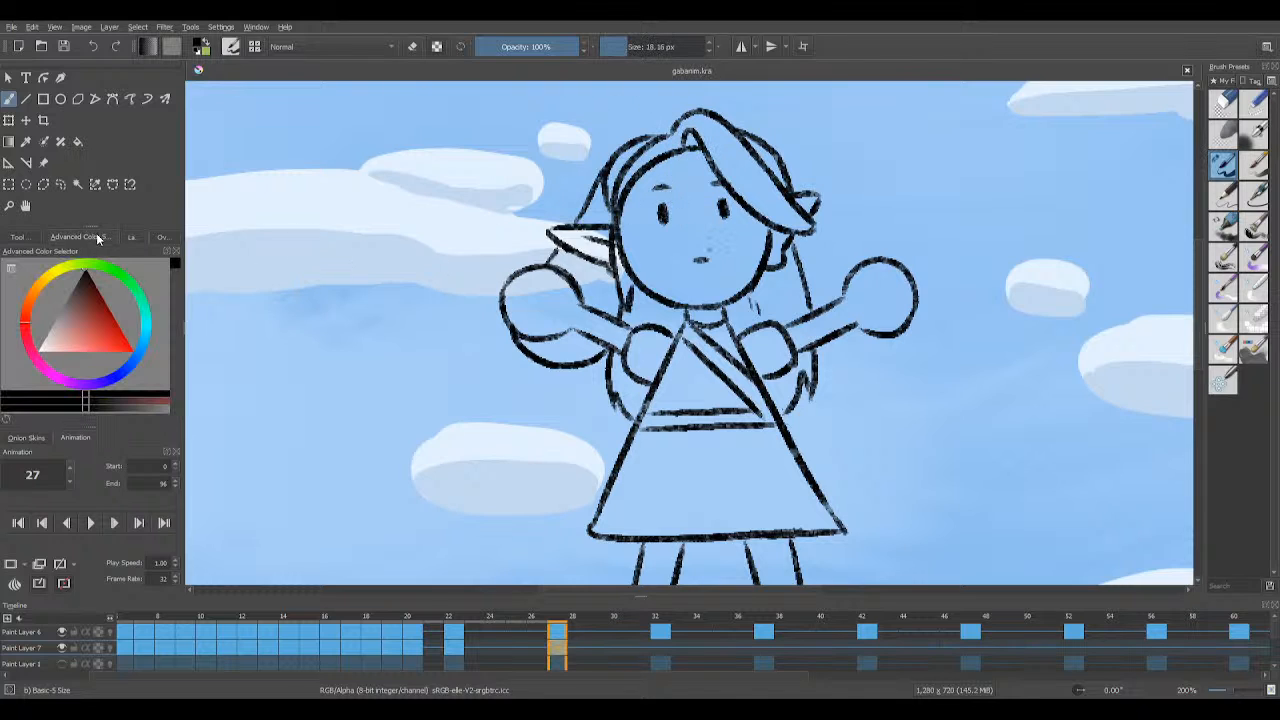
pyautogui.click(453, 650)
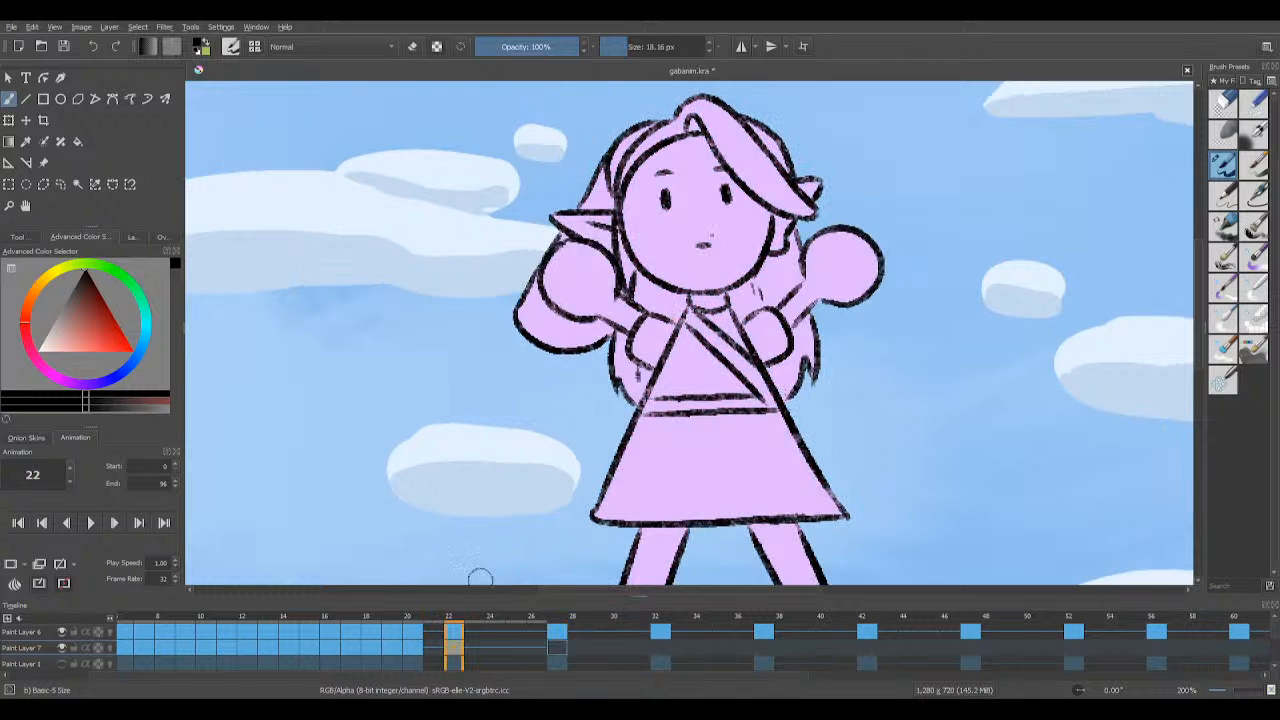
pyautogui.keyDown('ctrl'); pyautogui.click(706, 508); pyautogui.keyUp('ctrl')
pyautogui.click(545, 635)
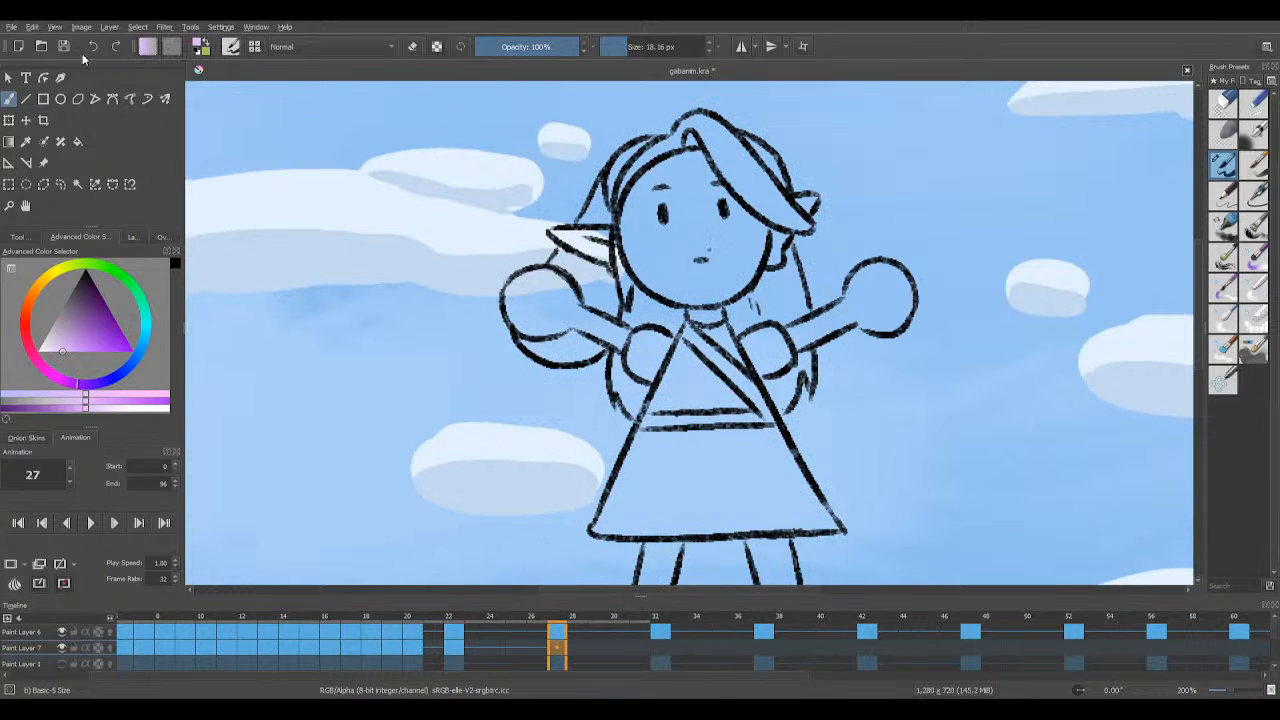
# Step: Paint the top hair, fringe, forehead and right ear tip lavender on frame 27, saving the file along the way
pyautogui.moveTo(632, 150)
pyautogui.mouseDown()
pyautogui.moveTo(617, 197)
pyautogui.moveTo(634, 152)
pyautogui.moveTo(666, 146)
pyautogui.moveTo(649, 145)
pyautogui.moveTo(664, 146)
pyautogui.moveTo(629, 193)
pyautogui.mouseUp()
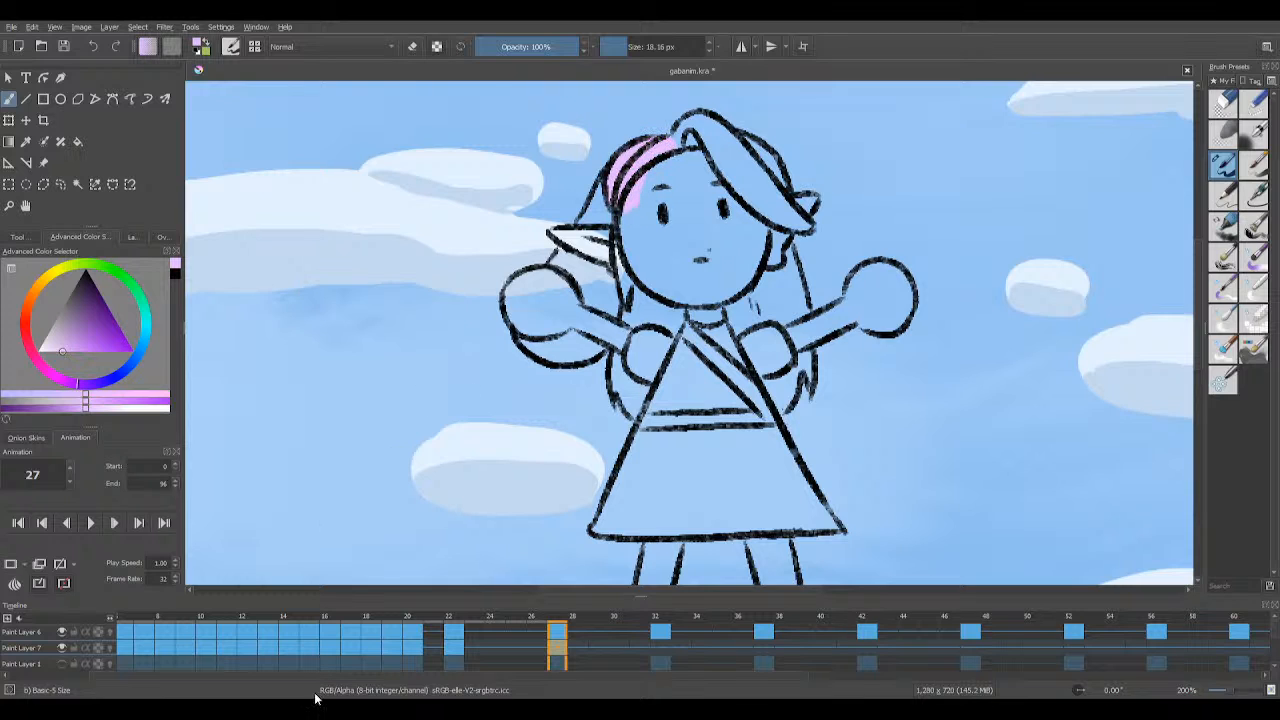
pyautogui.click(62, 47)
pyautogui.moveTo(660, 172)
pyautogui.mouseDown()
pyautogui.moveTo(685, 140)
pyautogui.moveTo(667, 145)
pyautogui.moveTo(694, 121)
pyautogui.moveTo(725, 144)
pyautogui.moveTo(715, 168)
pyautogui.moveTo(690, 172)
pyautogui.moveTo(695, 143)
pyautogui.moveTo(721, 141)
pyautogui.moveTo(750, 190)
pyautogui.moveTo(729, 148)
pyautogui.moveTo(763, 186)
pyautogui.moveTo(740, 140)
pyautogui.mouseUp()
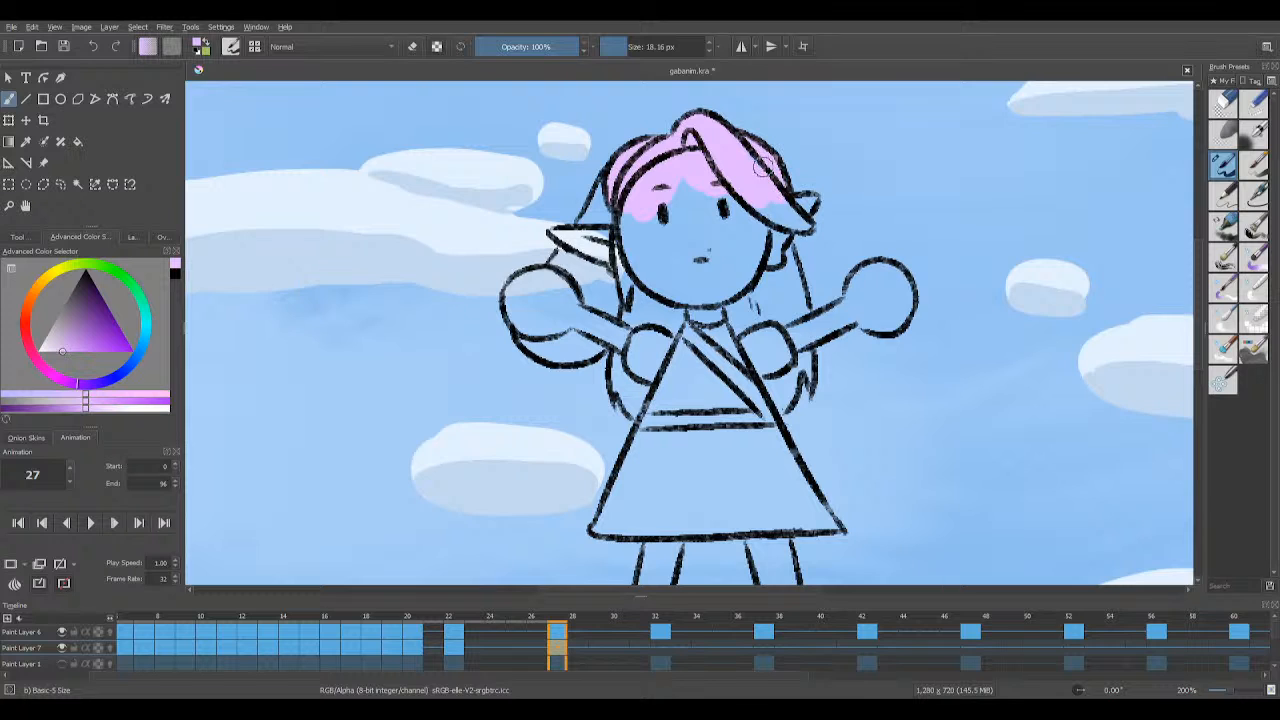
pyautogui.moveTo(756, 174)
pyautogui.mouseDown()
pyautogui.moveTo(784, 194)
pyautogui.moveTo(782, 210)
pyautogui.moveTo(805, 205)
pyautogui.mouseUp()
pyautogui.moveTo(805, 212)
pyautogui.mouseDown()
pyautogui.moveTo(772, 206)
pyautogui.moveTo(750, 225)
pyautogui.moveTo(796, 225)
pyautogui.mouseUp()
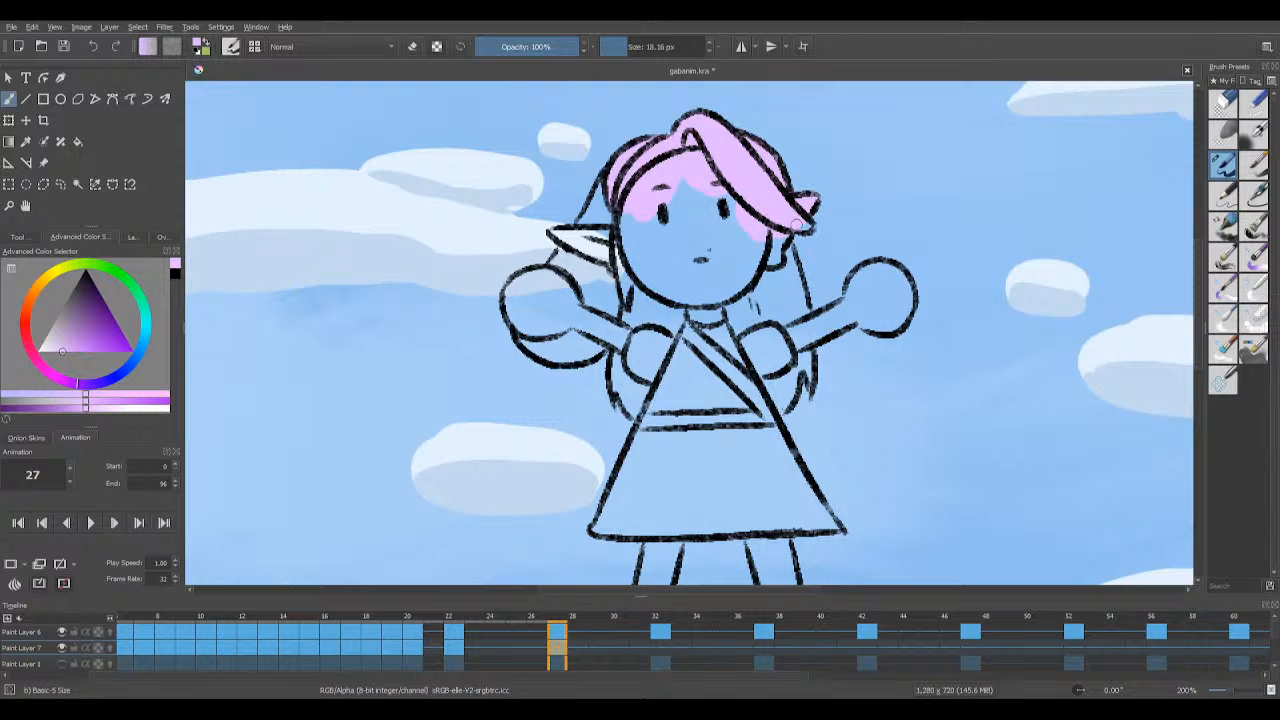
# Step: Paint the left-side hair, pointed ear and raised left arm lavender, saving the file along the way
pyautogui.moveTo(632, 153)
pyautogui.mouseDown()
pyautogui.moveTo(576, 238)
pyautogui.moveTo(598, 265)
pyautogui.moveTo(592, 228)
pyautogui.moveTo(556, 232)
pyautogui.mouseUp()
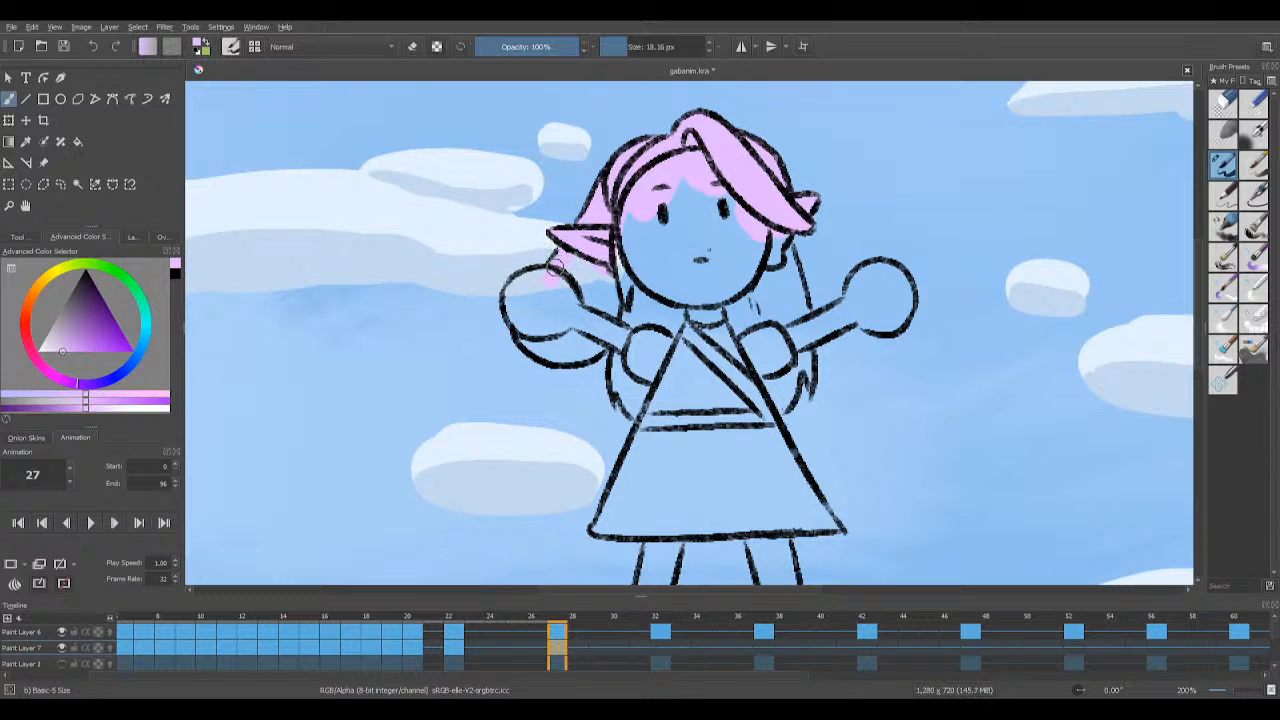
pyautogui.moveTo(555, 268)
pyautogui.mouseDown()
pyautogui.moveTo(573, 212)
pyautogui.moveTo(617, 330)
pyautogui.moveTo(617, 288)
pyautogui.moveTo(642, 250)
pyautogui.moveTo(643, 143)
pyautogui.mouseUp()
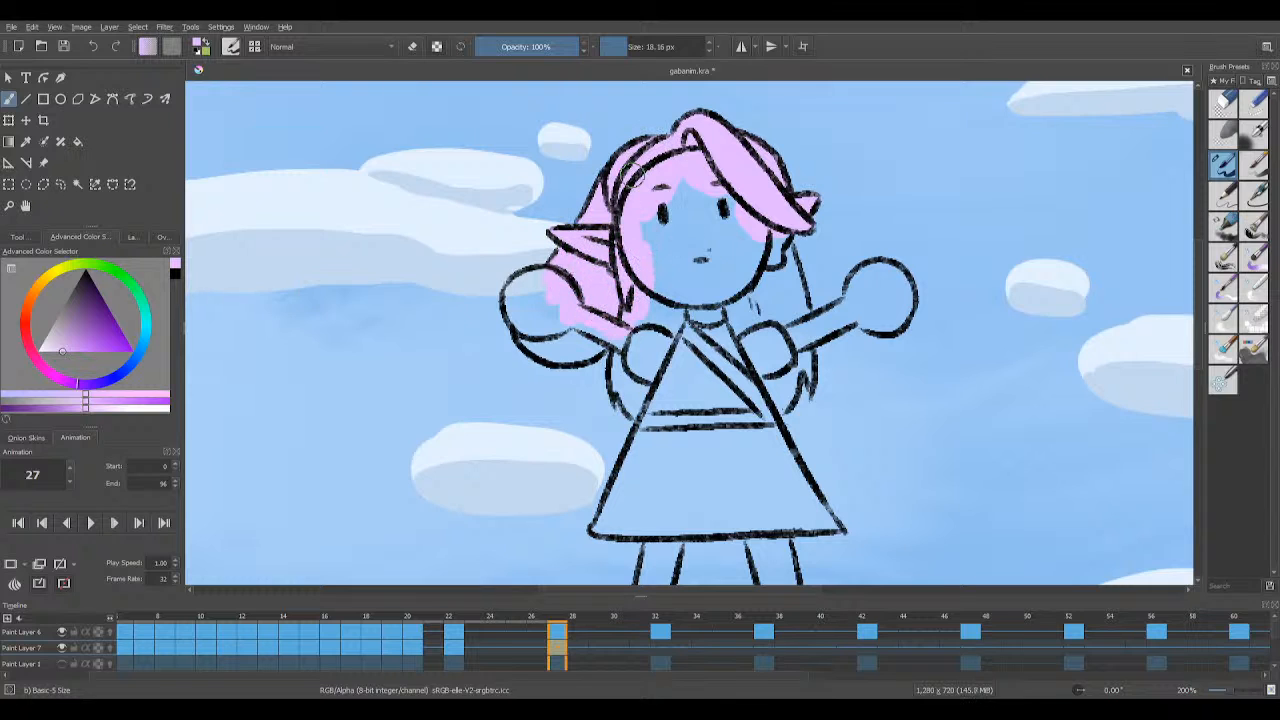
pyautogui.click(65, 45)
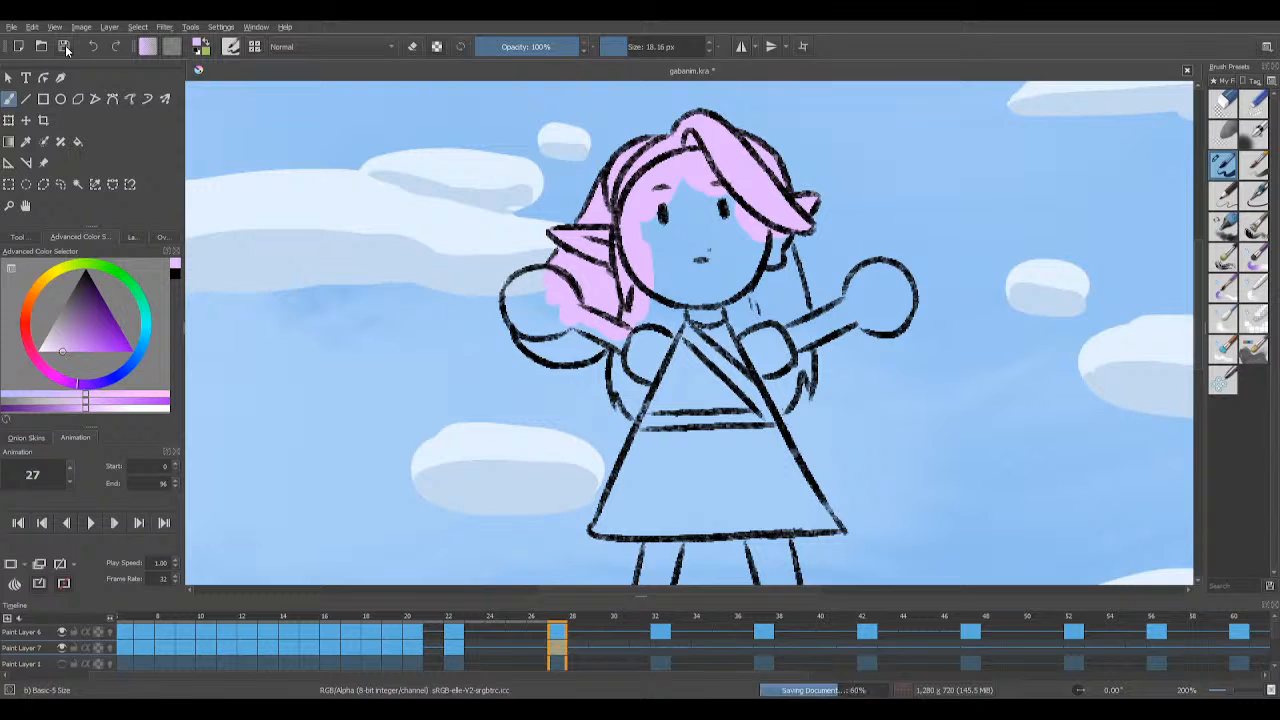
pyautogui.moveTo(520, 292)
pyautogui.mouseDown()
pyautogui.moveTo(541, 329)
pyautogui.moveTo(544, 312)
pyautogui.moveTo(517, 292)
pyautogui.moveTo(546, 280)
pyautogui.moveTo(549, 311)
pyautogui.moveTo(556, 268)
pyautogui.moveTo(567, 275)
pyautogui.moveTo(587, 323)
pyautogui.moveTo(530, 319)
pyautogui.moveTo(542, 346)
pyautogui.moveTo(522, 328)
pyautogui.moveTo(552, 352)
pyautogui.moveTo(556, 341)
pyautogui.moveTo(590, 346)
pyautogui.moveTo(552, 302)
pyautogui.moveTo(599, 355)
pyautogui.moveTo(603, 331)
pyautogui.moveTo(626, 343)
pyautogui.moveTo(684, 324)
pyautogui.mouseUp()
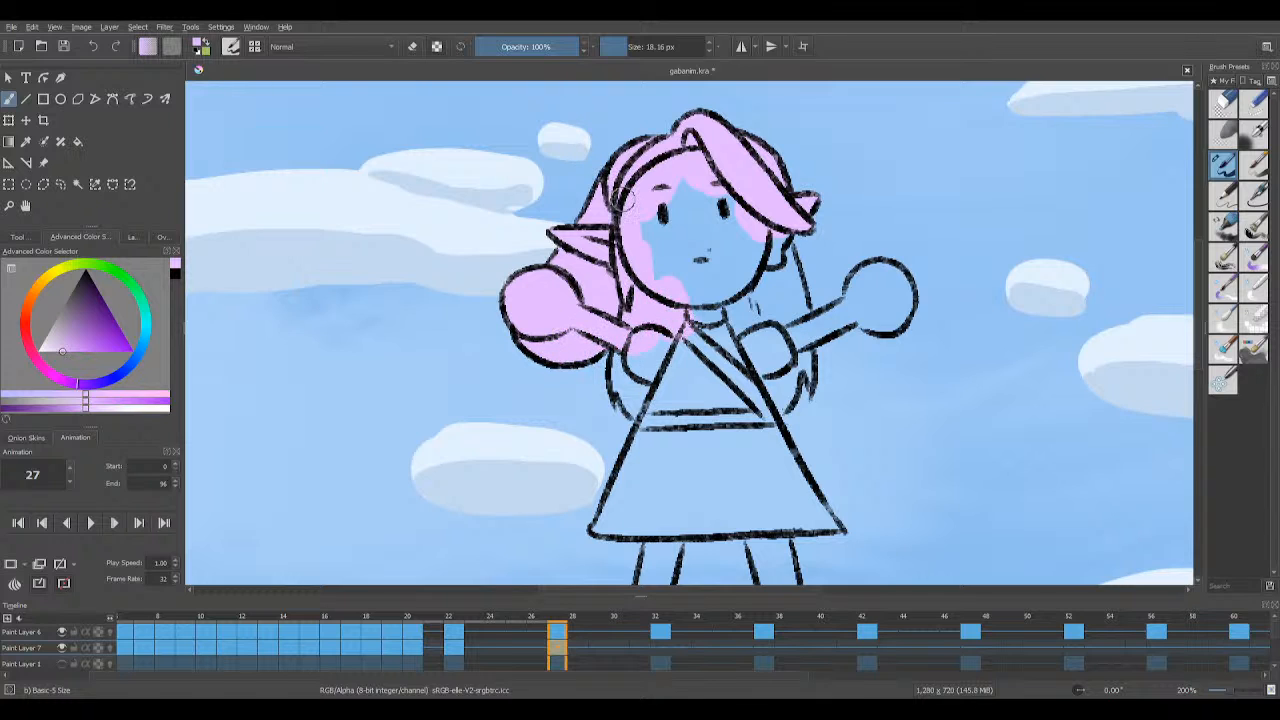
# Step: Fill the face, neck, shoulder-length hair and upper chest with lavender, and save the file
pyautogui.moveTo(620, 198)
pyautogui.mouseDown()
pyautogui.moveTo(669, 303)
pyautogui.moveTo(693, 231)
pyautogui.moveTo(718, 260)
pyautogui.moveTo(728, 225)
pyautogui.moveTo(750, 250)
pyautogui.moveTo(711, 178)
pyautogui.moveTo(768, 272)
pyautogui.moveTo(773, 252)
pyautogui.moveTo(783, 263)
pyautogui.moveTo(781, 222)
pyautogui.moveTo(806, 320)
pyautogui.mouseUp()
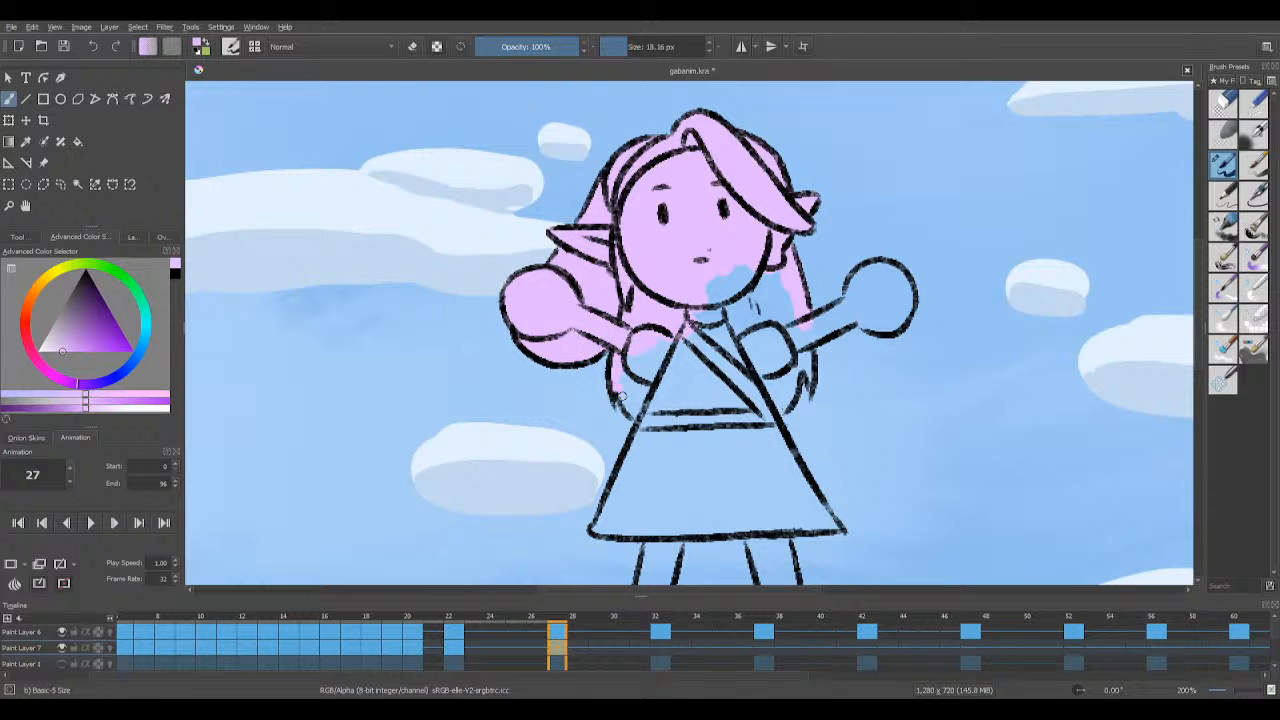
pyautogui.moveTo(627, 391)
pyautogui.mouseDown()
pyautogui.moveTo(626, 347)
pyautogui.moveTo(703, 269)
pyautogui.moveTo(726, 322)
pyautogui.moveTo(742, 309)
pyautogui.moveTo(795, 330)
pyautogui.mouseUp()
pyautogui.click(59, 48)
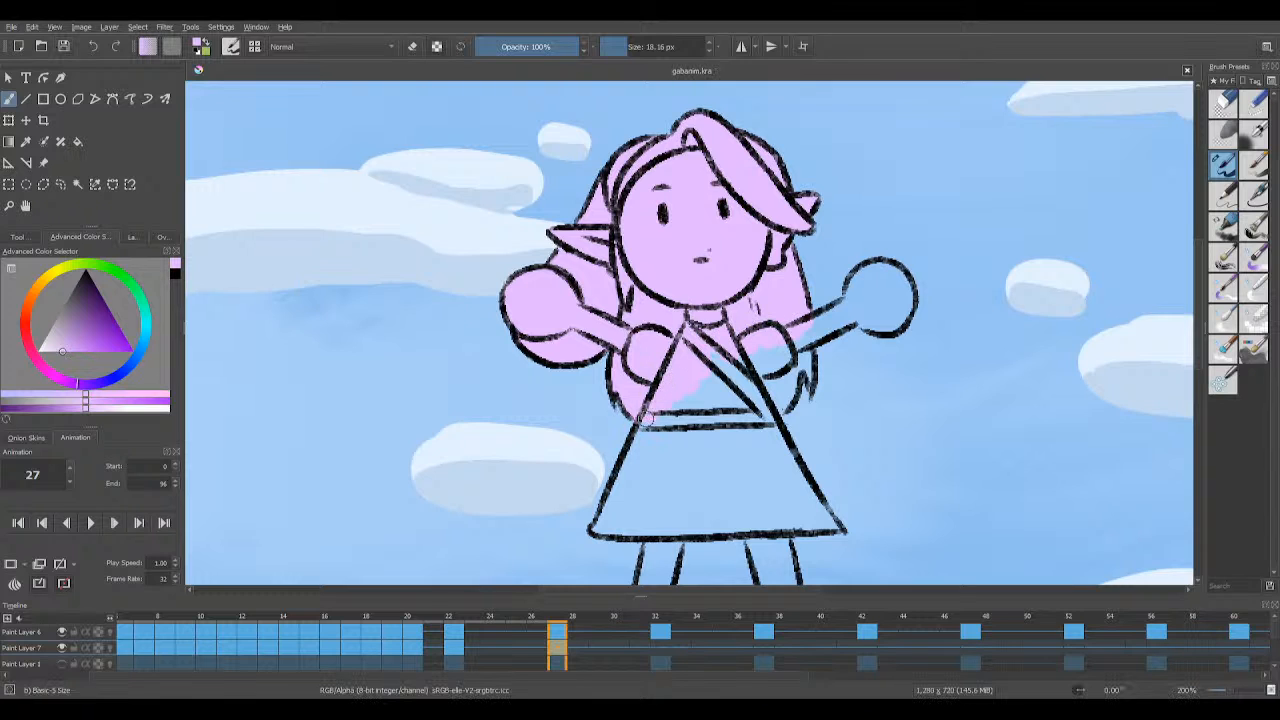
# Step: Paint the bodice, waistband, right-side hair ends and outstretched right arm lavender
pyautogui.moveTo(685, 386)
pyautogui.mouseDown()
pyautogui.moveTo(703, 368)
pyautogui.moveTo(672, 398)
pyautogui.moveTo(726, 352)
pyautogui.mouseUp()
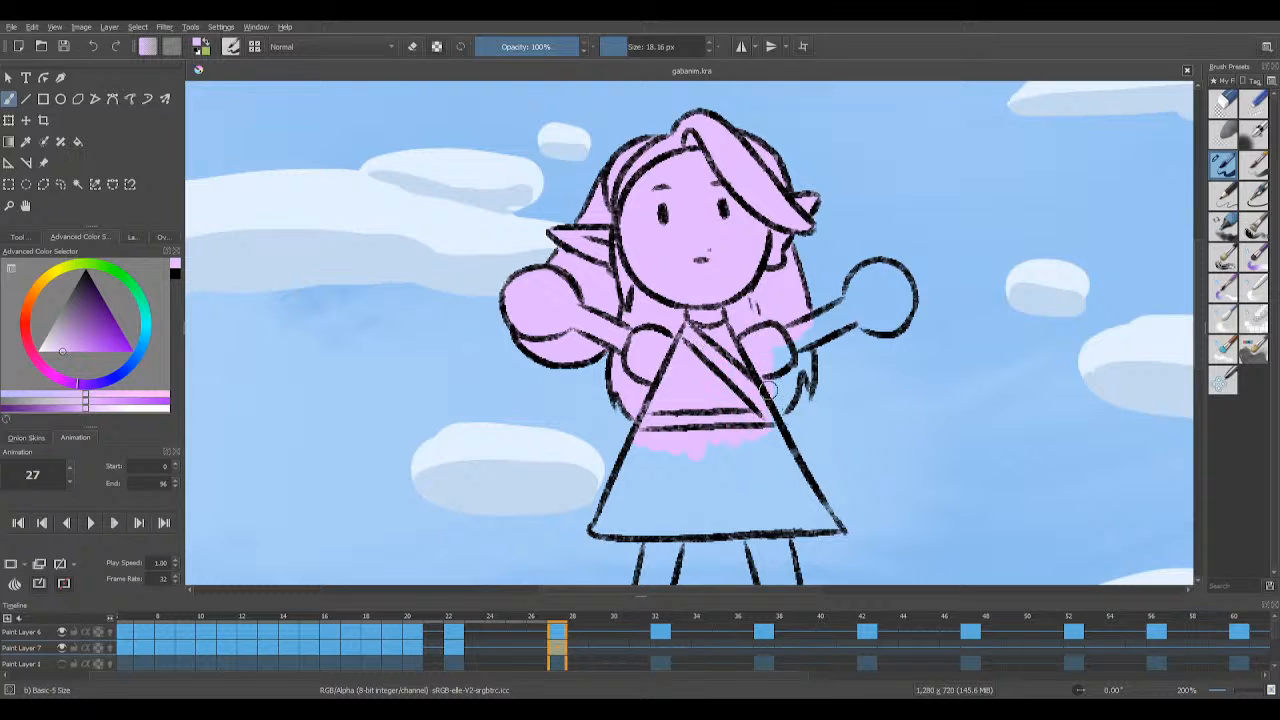
pyautogui.moveTo(768, 390); pyautogui.dragTo(776, 405)
pyautogui.moveTo(809, 347); pyautogui.dragTo(799, 350)
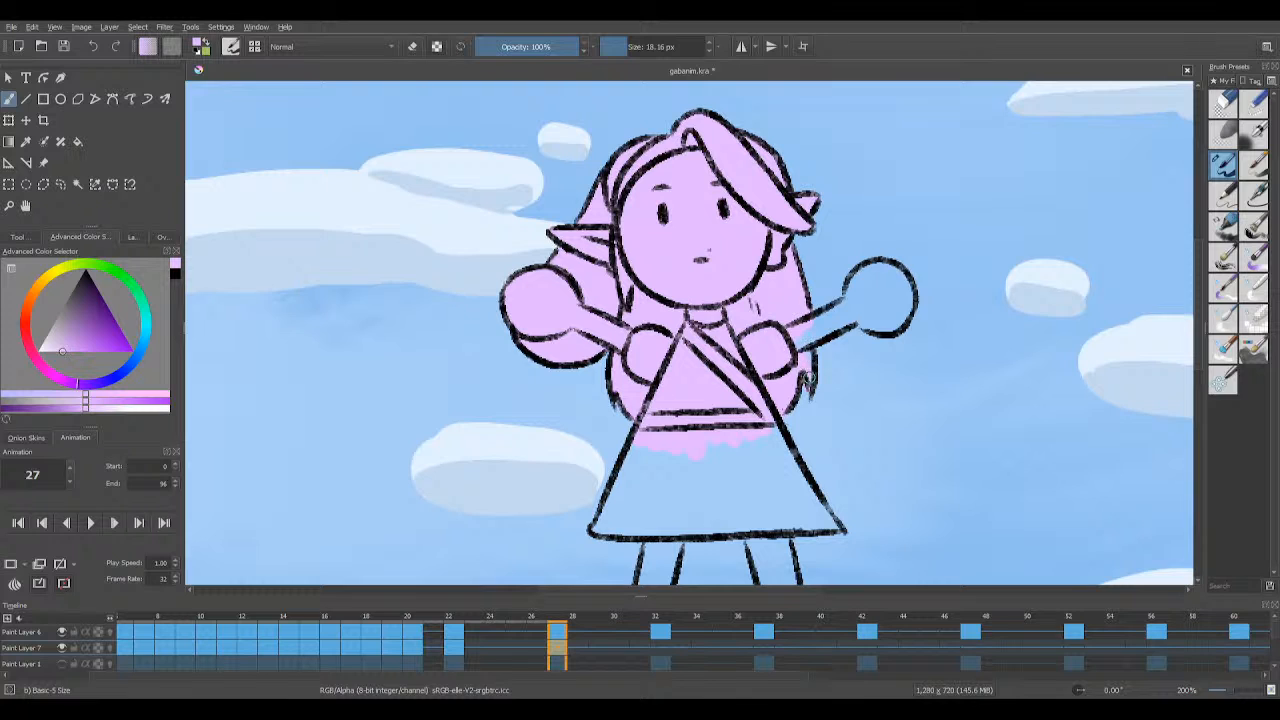
pyautogui.moveTo(798, 335)
pyautogui.mouseDown()
pyautogui.moveTo(834, 317)
pyautogui.moveTo(815, 333)
pyautogui.moveTo(866, 291)
pyautogui.moveTo(853, 285)
pyautogui.moveTo(862, 274)
pyautogui.moveTo(896, 276)
pyautogui.moveTo(875, 269)
pyautogui.moveTo(867, 320)
pyautogui.moveTo(898, 314)
pyautogui.moveTo(873, 279)
pyautogui.mouseUp()
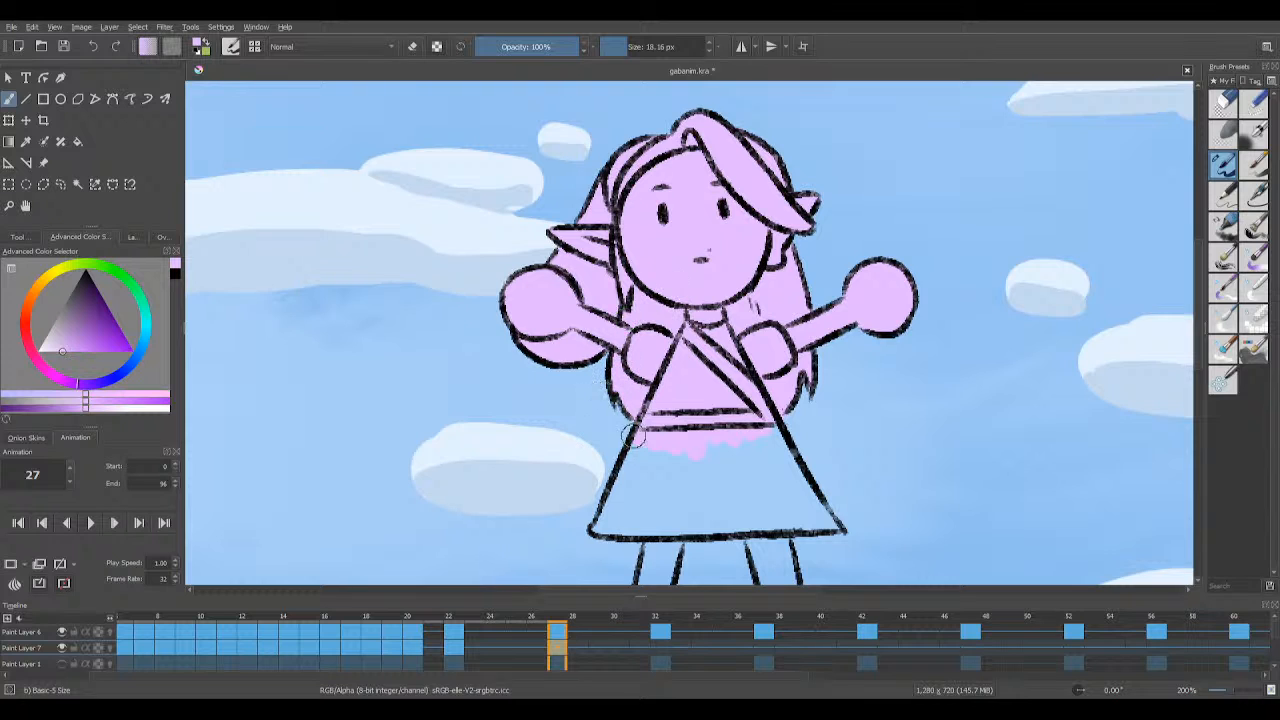
# Step: Paint the skirt lavender by tracing inside its outline and filling the middle, and save the file
pyautogui.moveTo(629, 463)
pyautogui.mouseDown()
pyautogui.moveTo(603, 520)
pyautogui.moveTo(640, 532)
pyautogui.moveTo(680, 510)
pyautogui.moveTo(673, 530)
pyautogui.mouseUp()
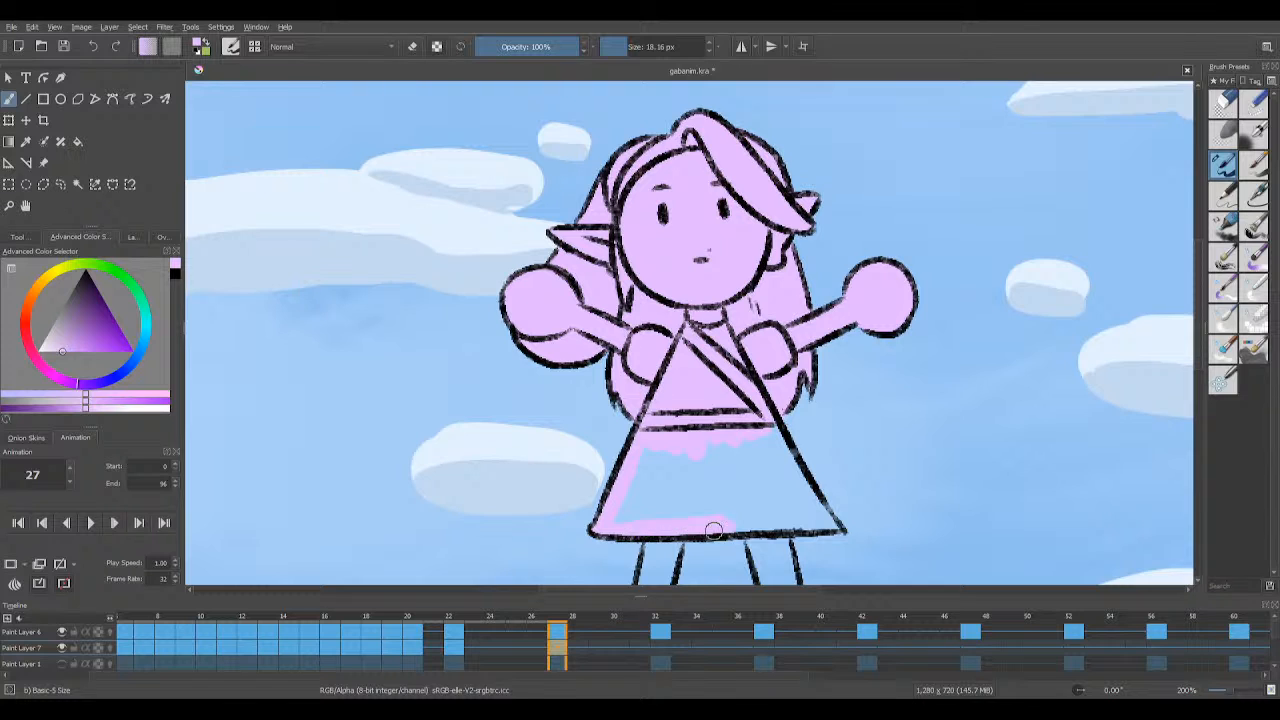
pyautogui.moveTo(782, 524)
pyautogui.mouseDown()
pyautogui.moveTo(753, 441)
pyautogui.moveTo(767, 422)
pyautogui.moveTo(828, 515)
pyautogui.mouseUp()
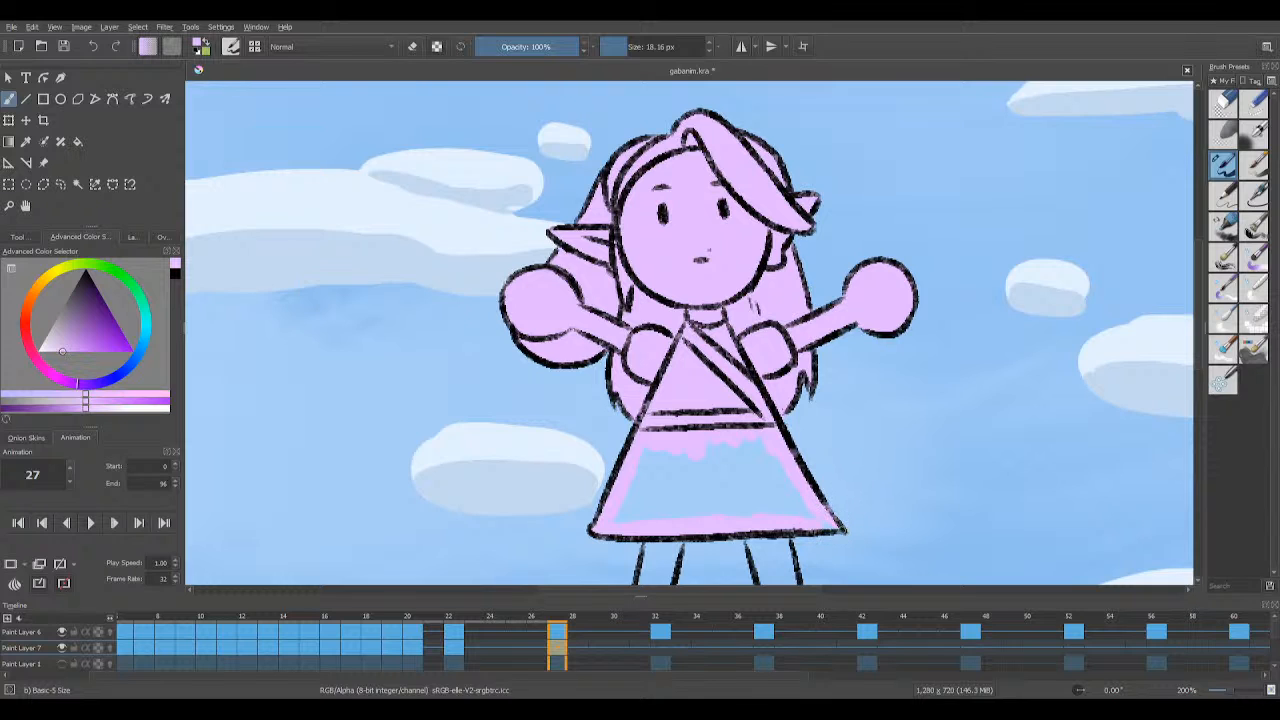
pyautogui.moveTo(626, 486)
pyautogui.mouseDown()
pyautogui.moveTo(627, 523)
pyautogui.moveTo(666, 447)
pyautogui.moveTo(675, 479)
pyautogui.moveTo(686, 451)
pyautogui.moveTo(709, 441)
pyautogui.moveTo(758, 512)
pyautogui.moveTo(808, 505)
pyautogui.mouseUp()
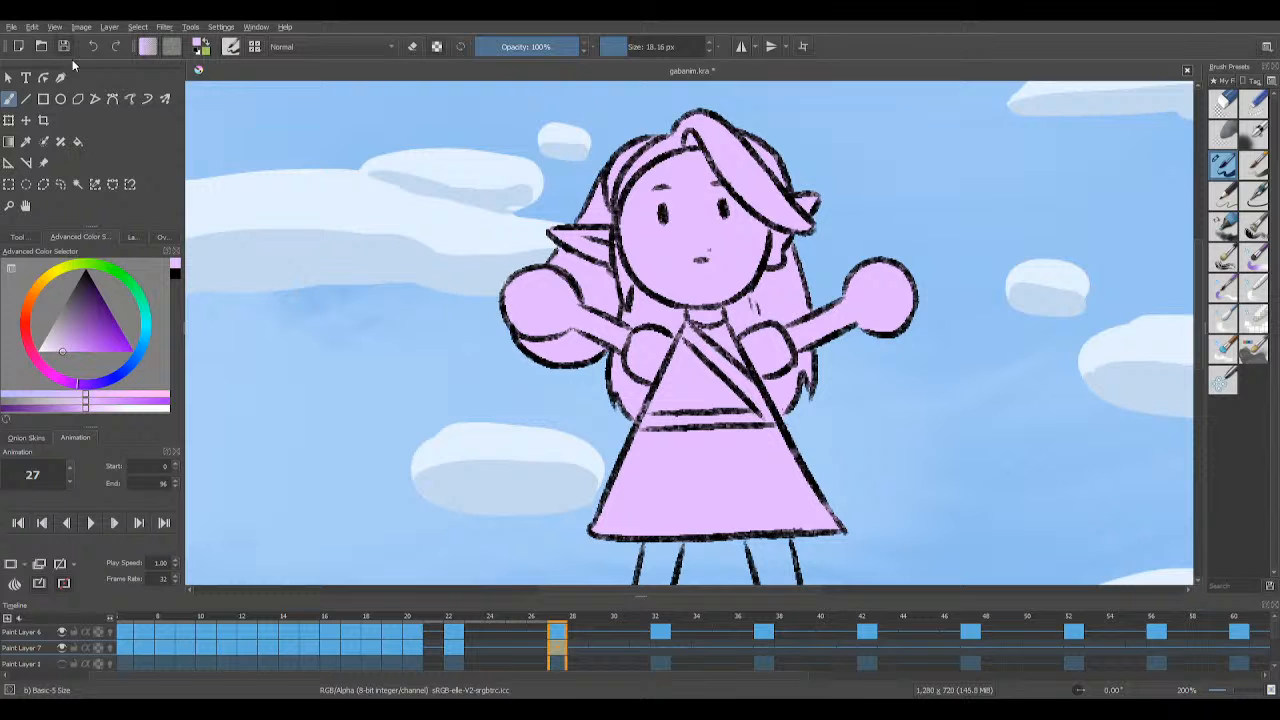
pyautogui.hotkey('ctrl', 's')
# Step: Paint the character's left-side leg and foot lavender from the skirt hem down to the toe
pyautogui.scroll(-3, 1196, 380)
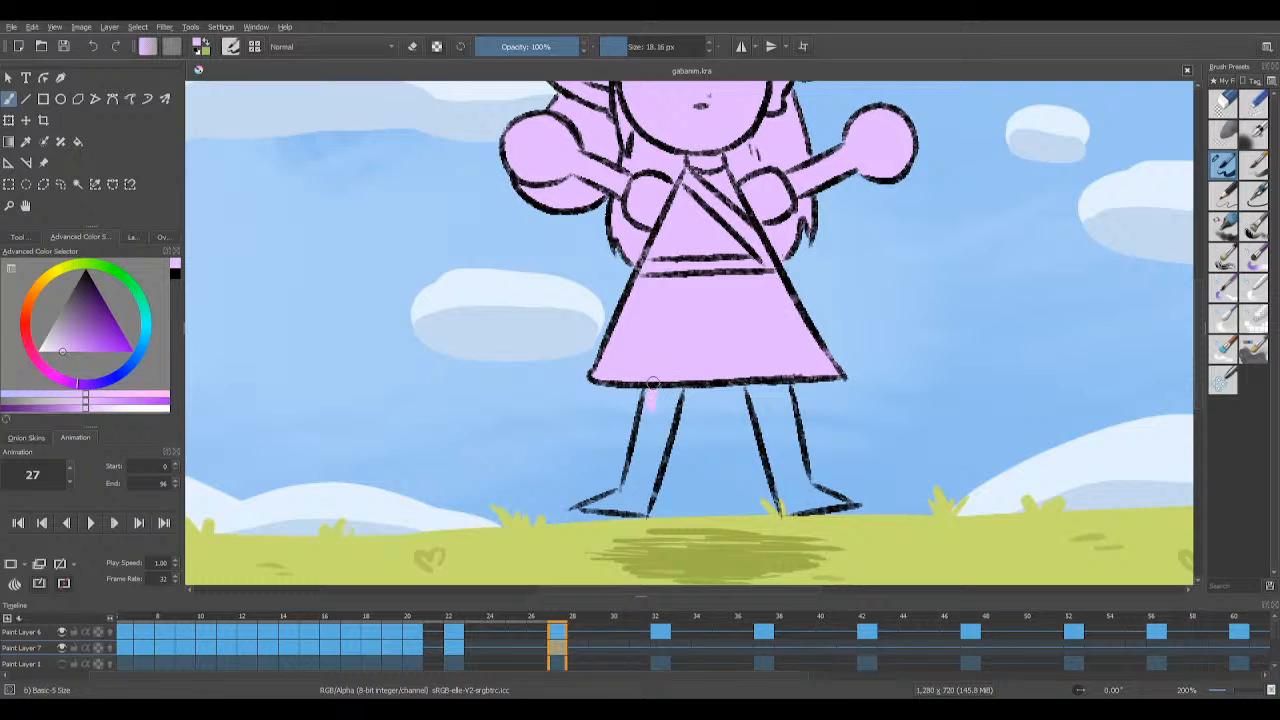
pyautogui.moveTo(651, 402)
pyautogui.mouseDown()
pyautogui.moveTo(657, 417)
pyautogui.moveTo(670, 400)
pyautogui.mouseUp()
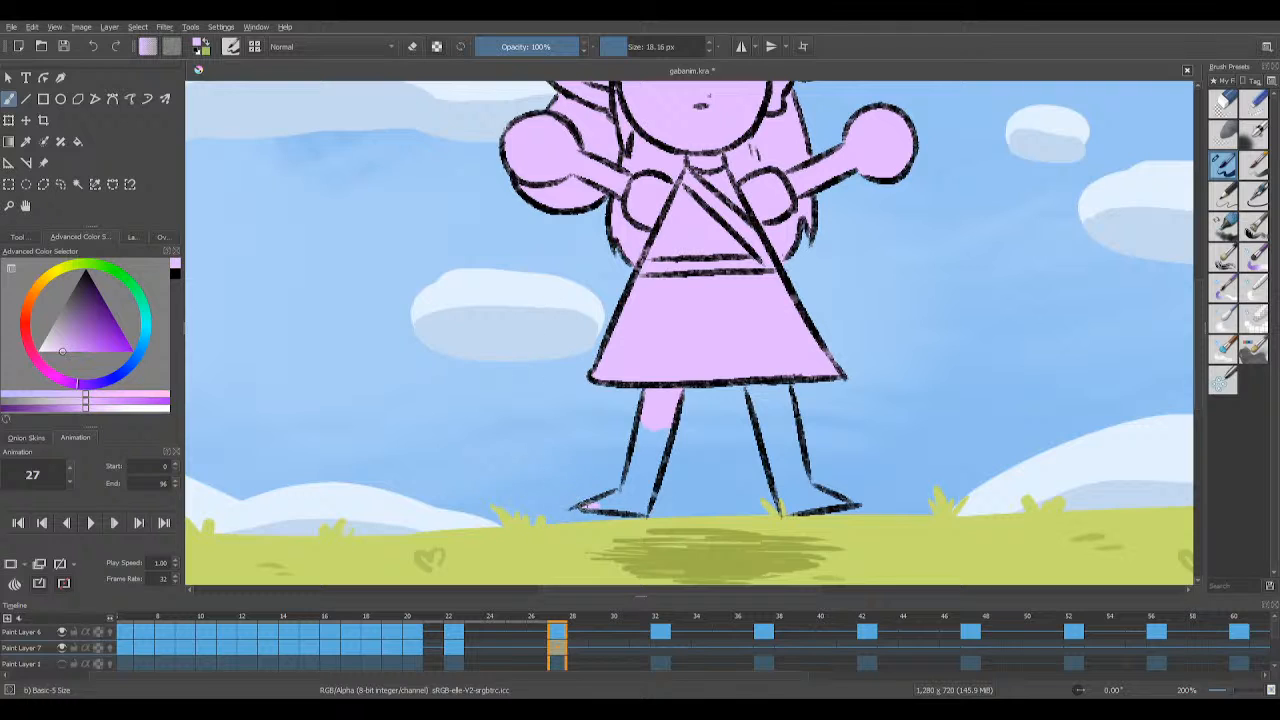
pyautogui.moveTo(585, 507)
pyautogui.mouseDown()
pyautogui.moveTo(620, 496)
pyautogui.moveTo(646, 415)
pyautogui.moveTo(640, 460)
pyautogui.moveTo(655, 461)
pyautogui.mouseUp()
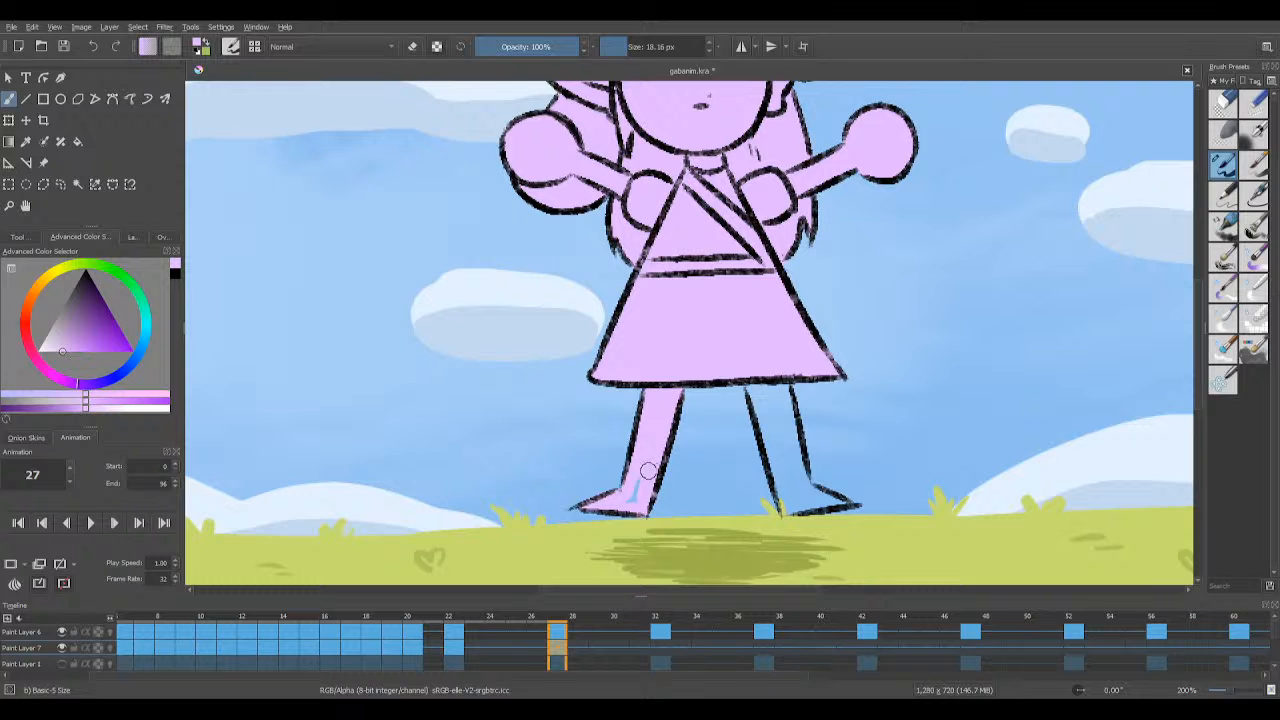
# Step: Touch up the painted foot's edge with a 24.01 px eraser, save the file and return to the lavender brush
pyautogui.press('e')
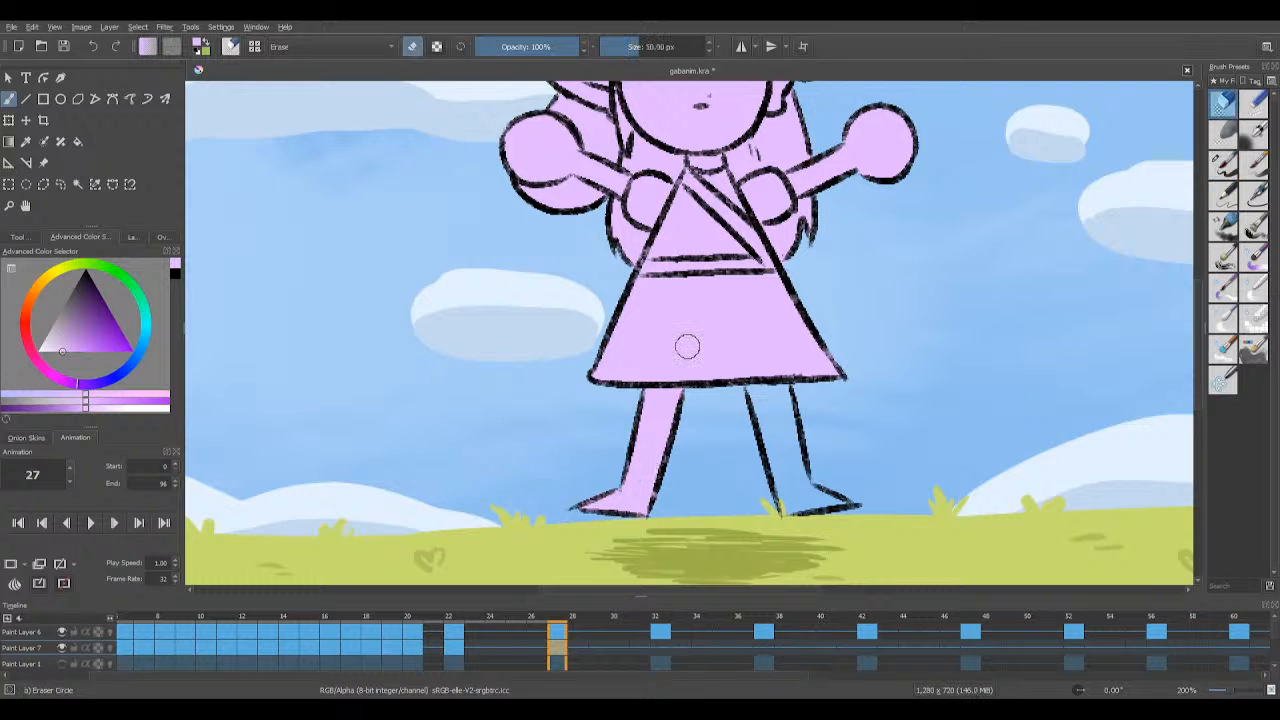
pyautogui.click(629, 46)
pyautogui.click(66, 51)
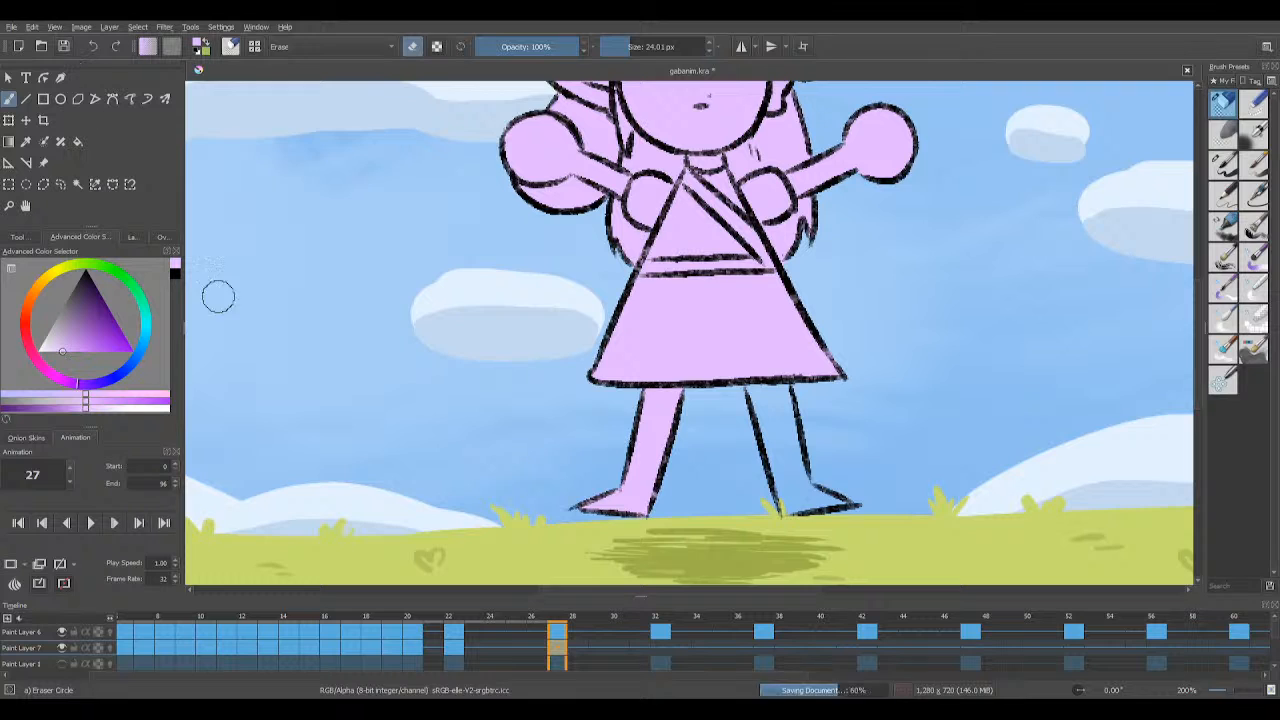
pyautogui.click(573, 497)
pyautogui.press('/')
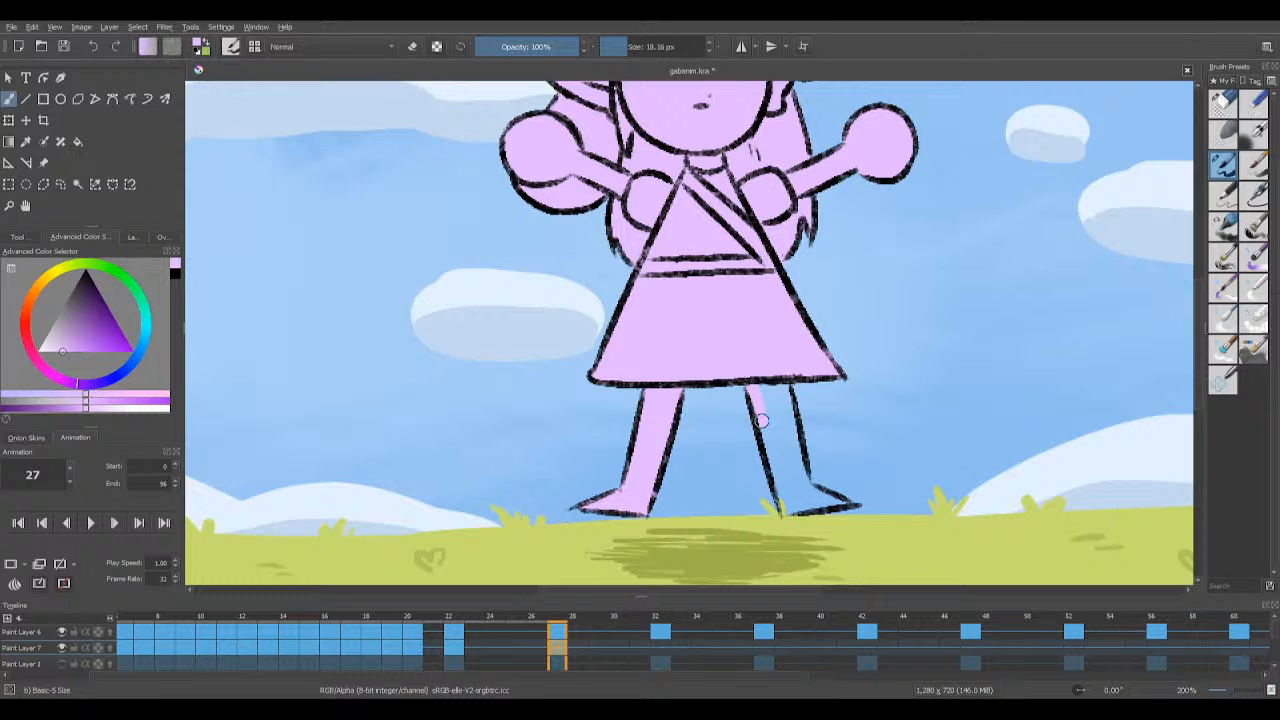
# Step: Paint the character's right-side leg and foot lavender from the skirt hem to the toe, tidy the edge with the eraser, and save the file
pyautogui.moveTo(760, 421)
pyautogui.mouseDown()
pyautogui.moveTo(732, 386)
pyautogui.moveTo(763, 371)
pyautogui.mouseUp()
pyautogui.moveTo(770, 384)
pyautogui.mouseDown()
pyautogui.moveTo(792, 428)
pyautogui.moveTo(782, 384)
pyautogui.moveTo(775, 442)
pyautogui.moveTo(760, 415)
pyautogui.moveTo(783, 508)
pyautogui.mouseUp()
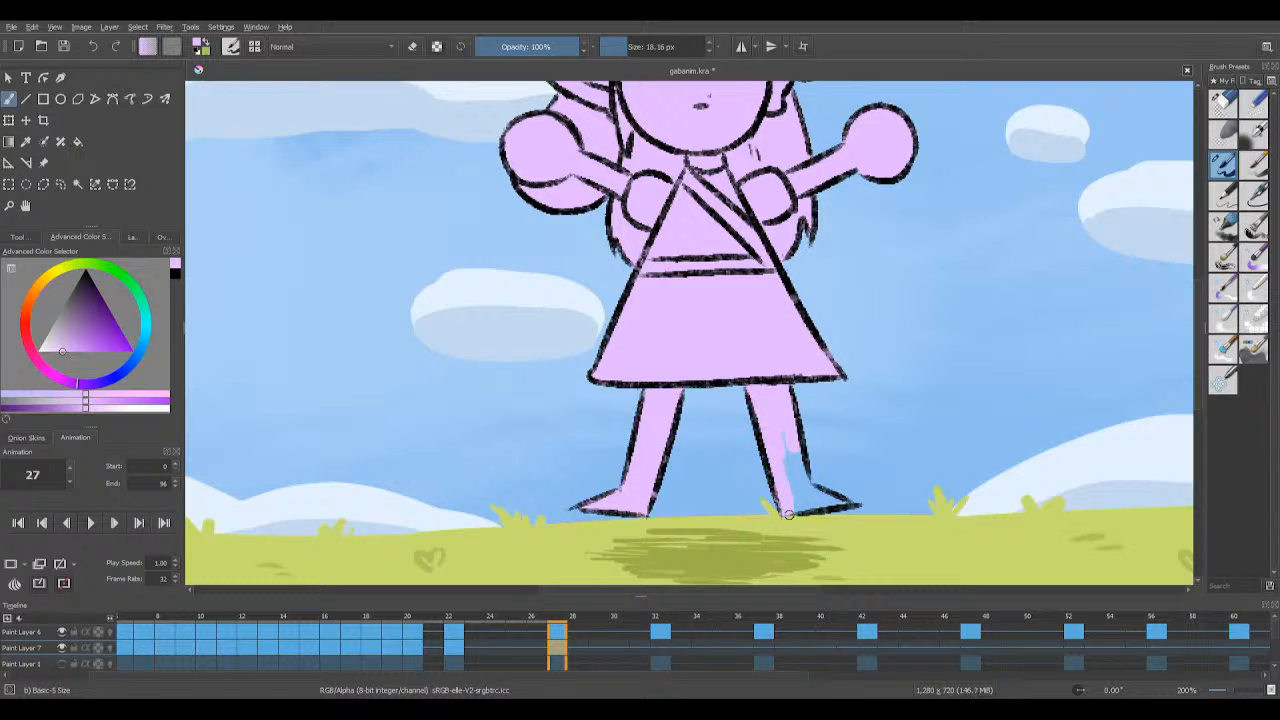
pyautogui.moveTo(780, 445); pyautogui.dragTo(789, 434)
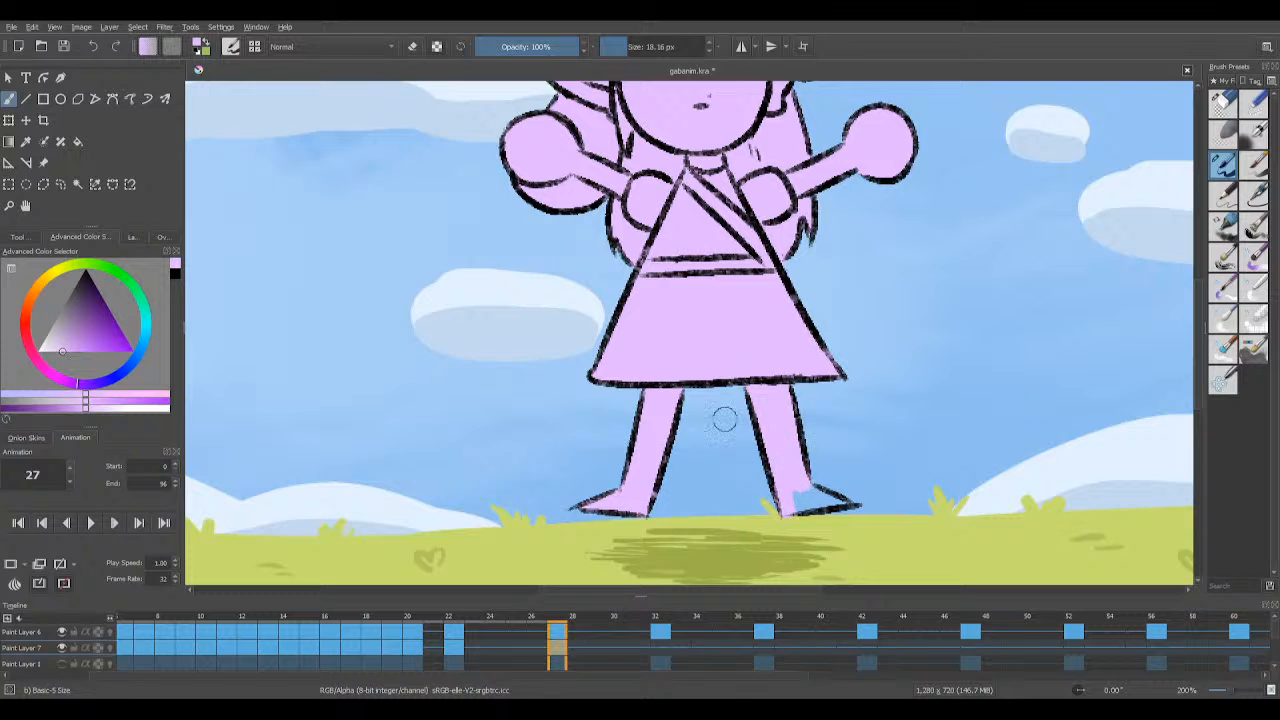
pyautogui.moveTo(797, 500); pyautogui.dragTo(790, 507)
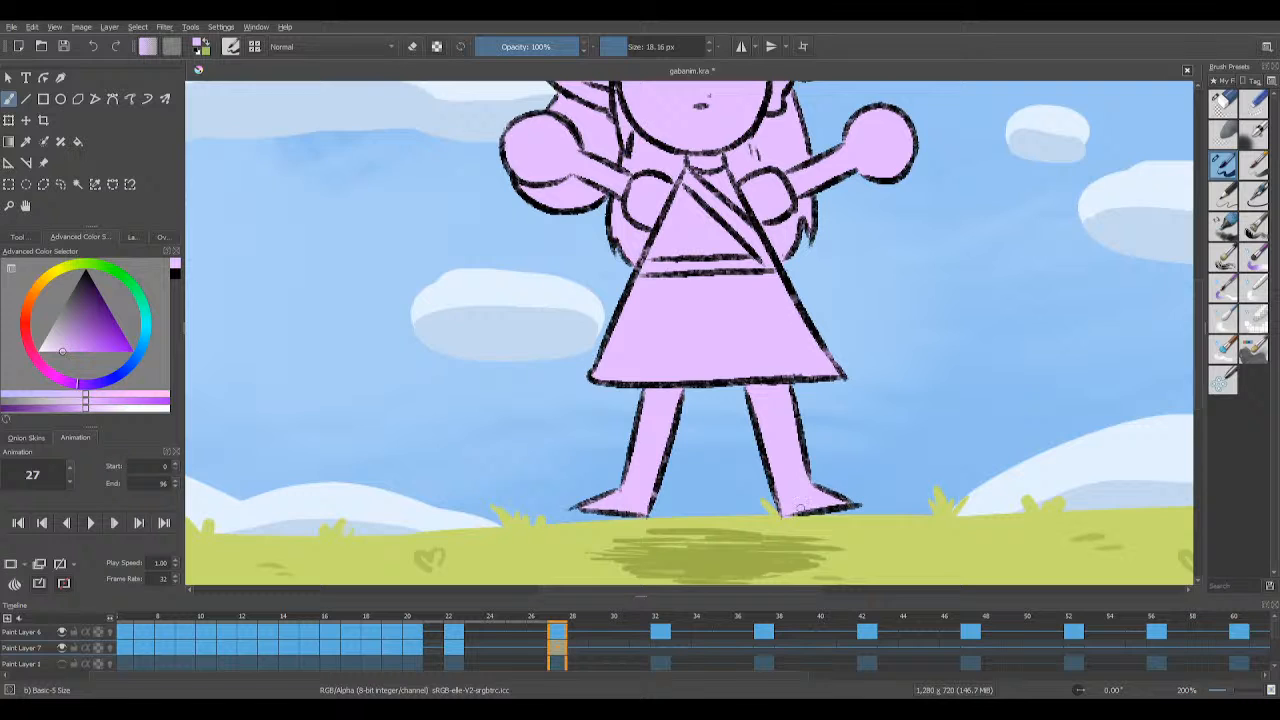
pyautogui.press('e')
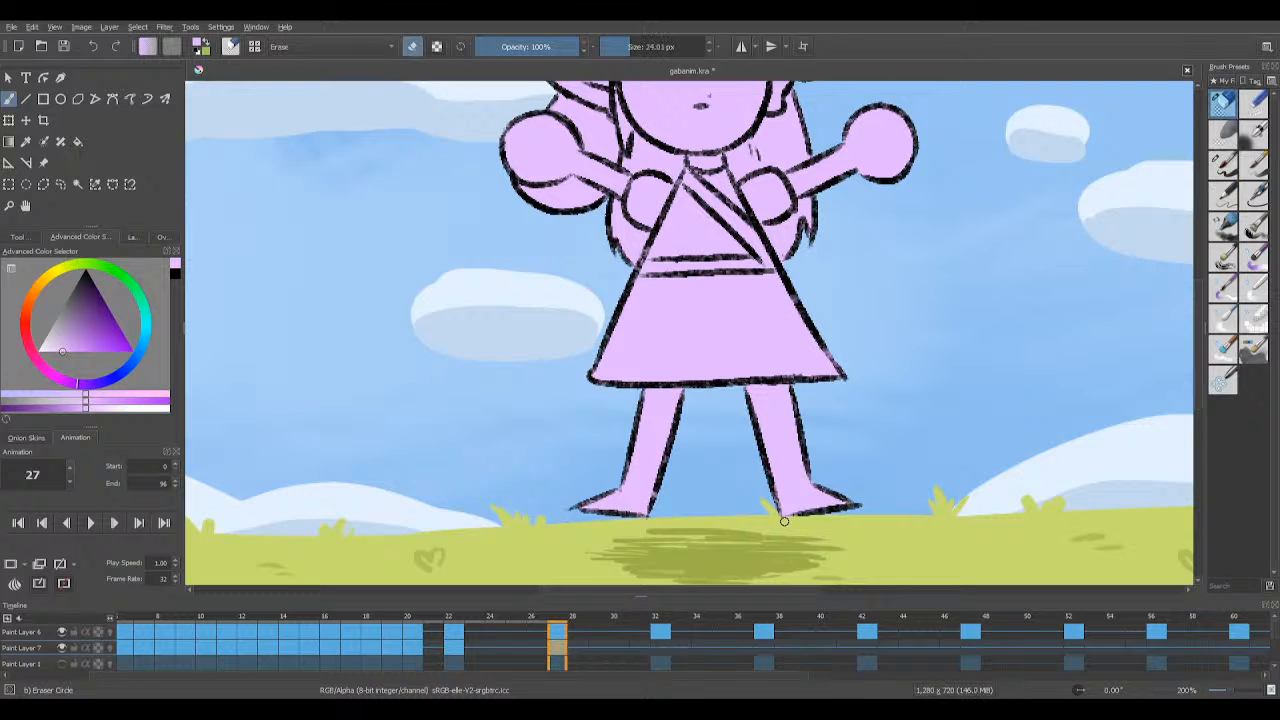
pyautogui.click(626, 43)
pyautogui.press('/')
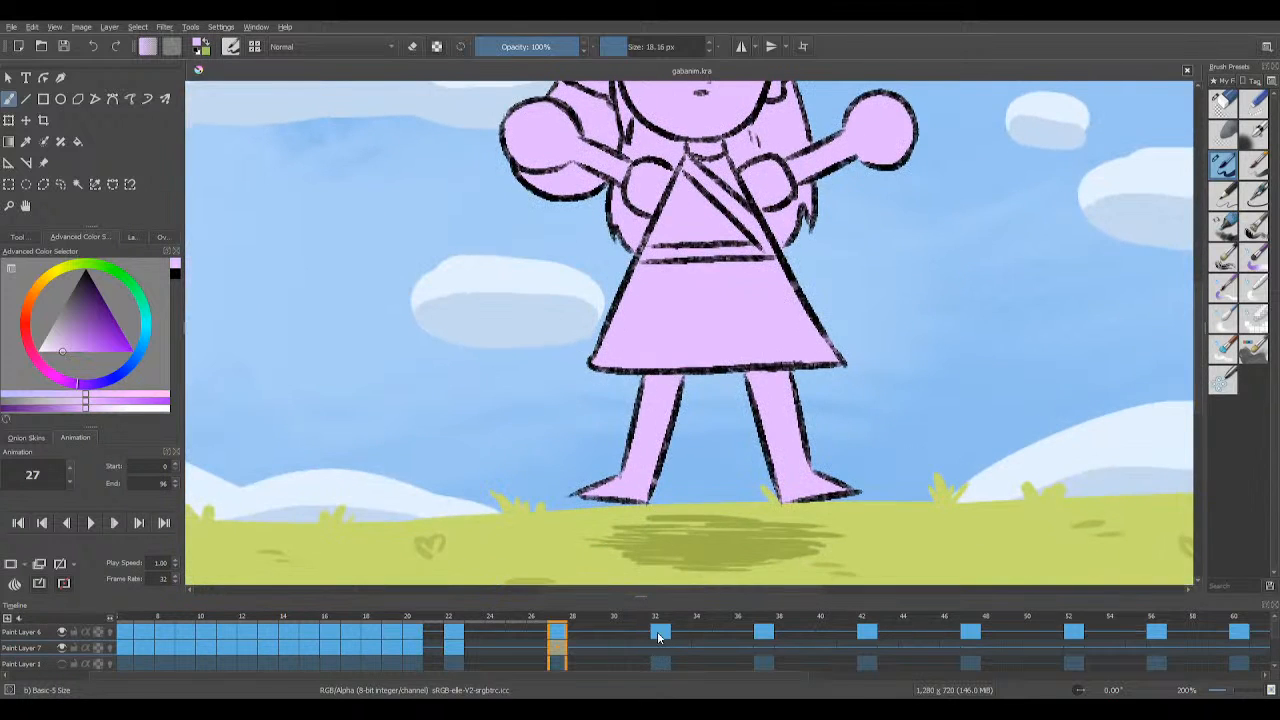
# Step: Go to frame 32 on Paint Layer 7, clear the carried-over lavender fill so the frame is blank, and save the file
pyautogui.click(658, 634)
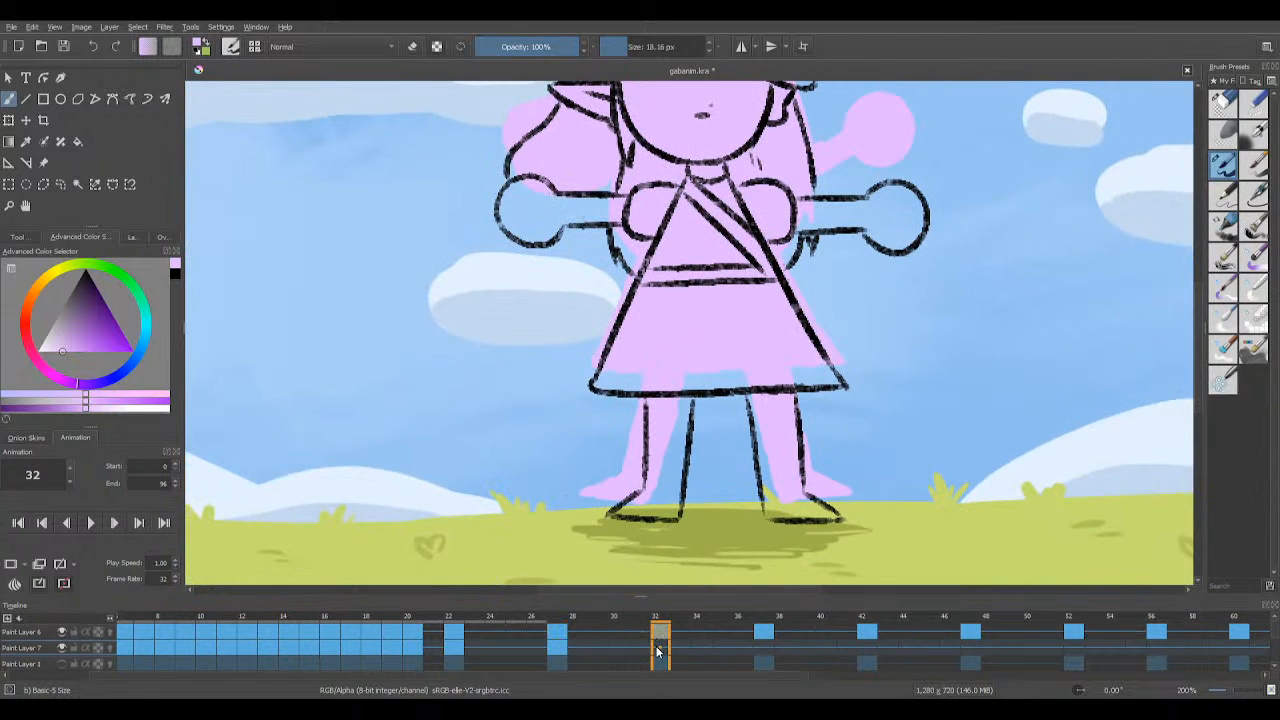
pyautogui.click(555, 647)
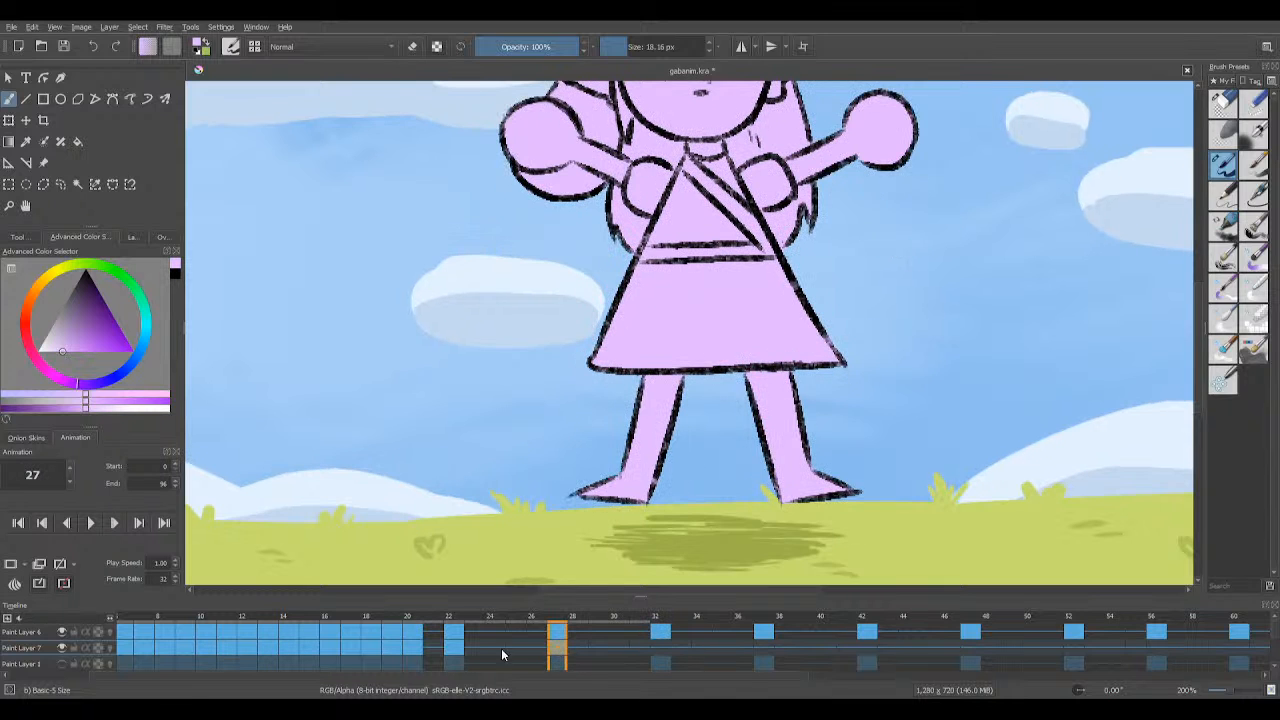
pyautogui.click(455, 652)
pyautogui.click(558, 650)
pyautogui.click(660, 650)
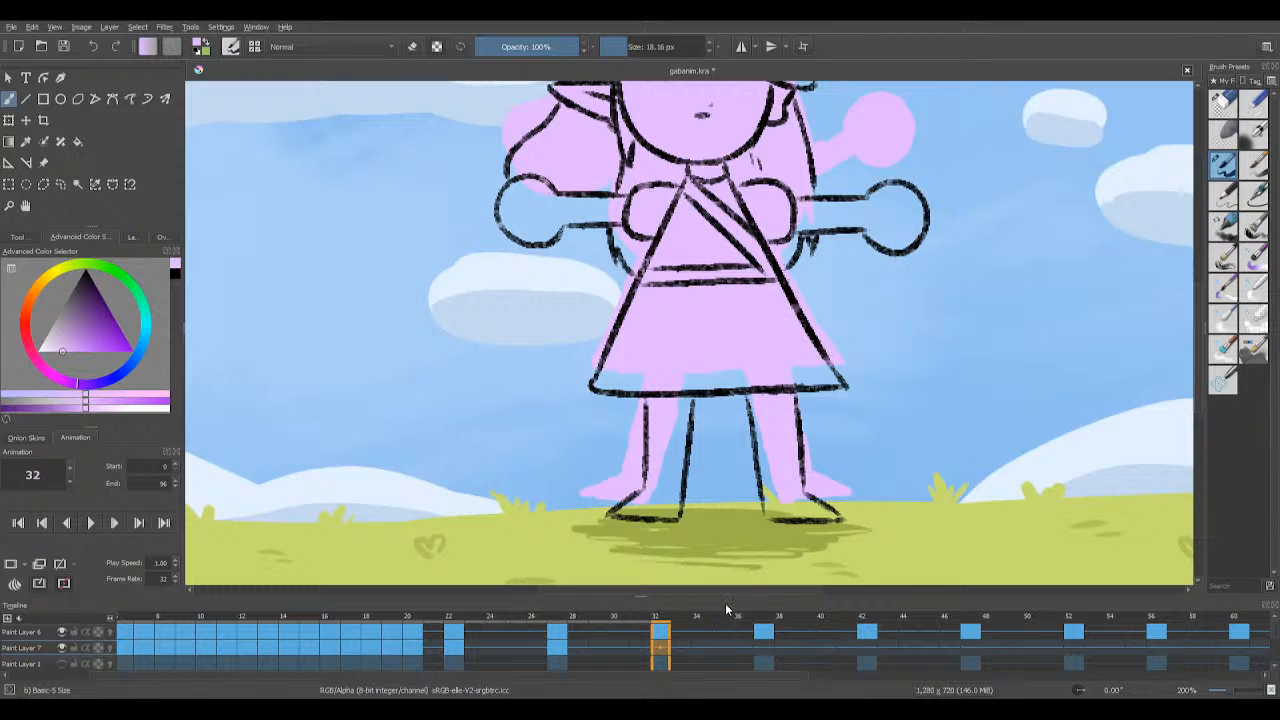
pyautogui.press('Delete')
pyautogui.click(63, 46)
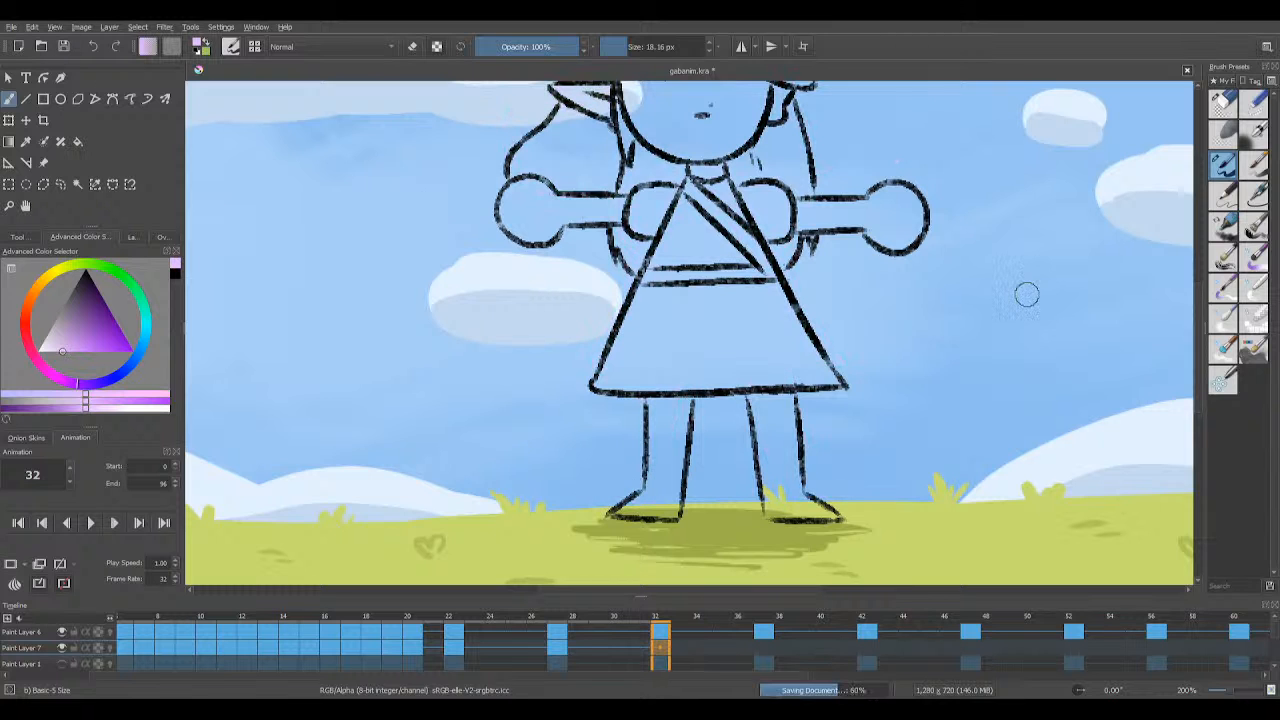
# Step: Paint the left-side ear, hair, outstretched arm and hand lavender on frame 32, continuing into the shoulder and the edge of the bodice
pyautogui.scroll(5, 1197, 270)
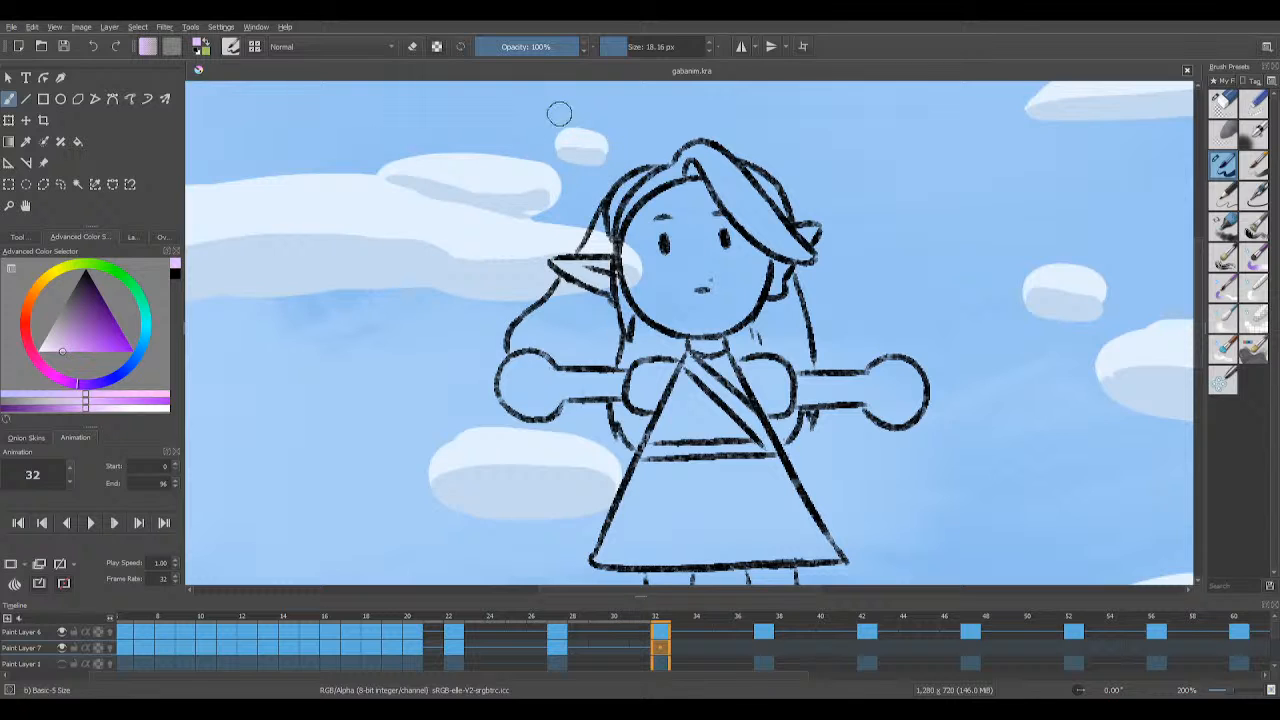
pyautogui.moveTo(612, 218); pyautogui.dragTo(608, 212)
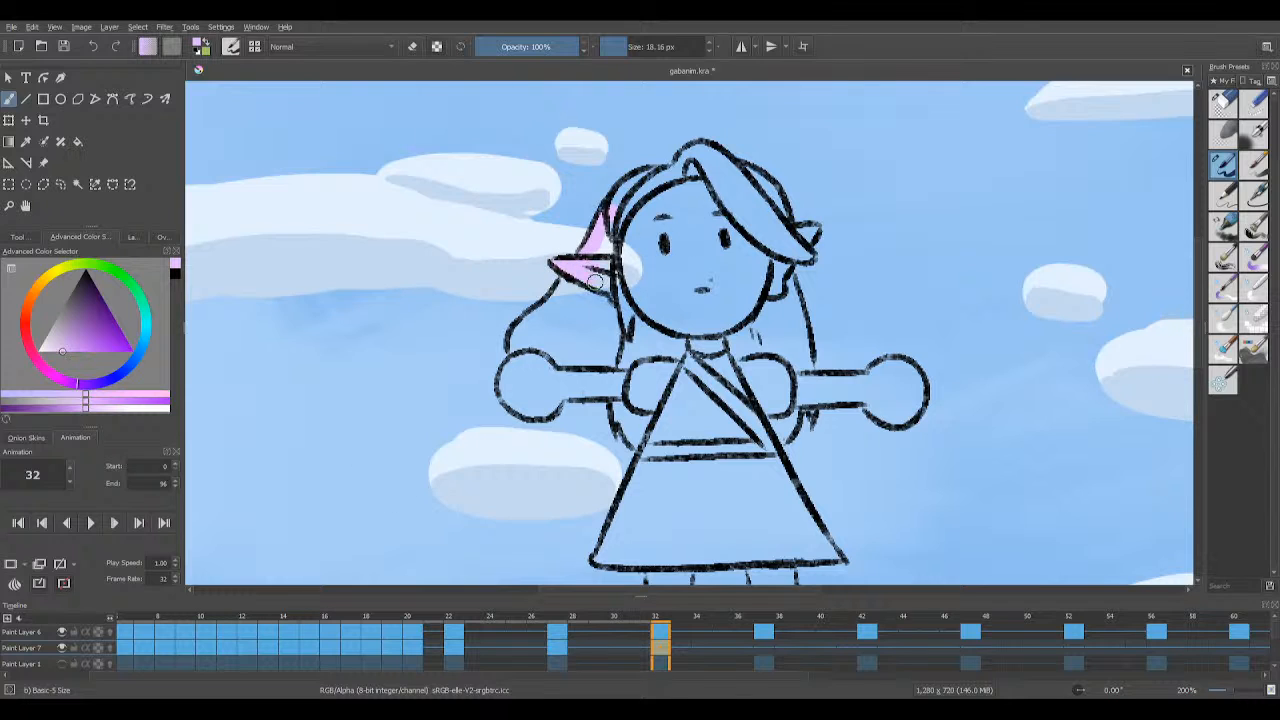
pyautogui.moveTo(590, 262)
pyautogui.mouseDown()
pyautogui.moveTo(618, 238)
pyautogui.moveTo(604, 308)
pyautogui.mouseUp()
pyautogui.moveTo(515, 295)
pyautogui.mouseDown()
pyautogui.moveTo(516, 354)
pyautogui.moveTo(535, 318)
pyautogui.moveTo(525, 322)
pyautogui.moveTo(571, 272)
pyautogui.moveTo(514, 352)
pyautogui.mouseUp()
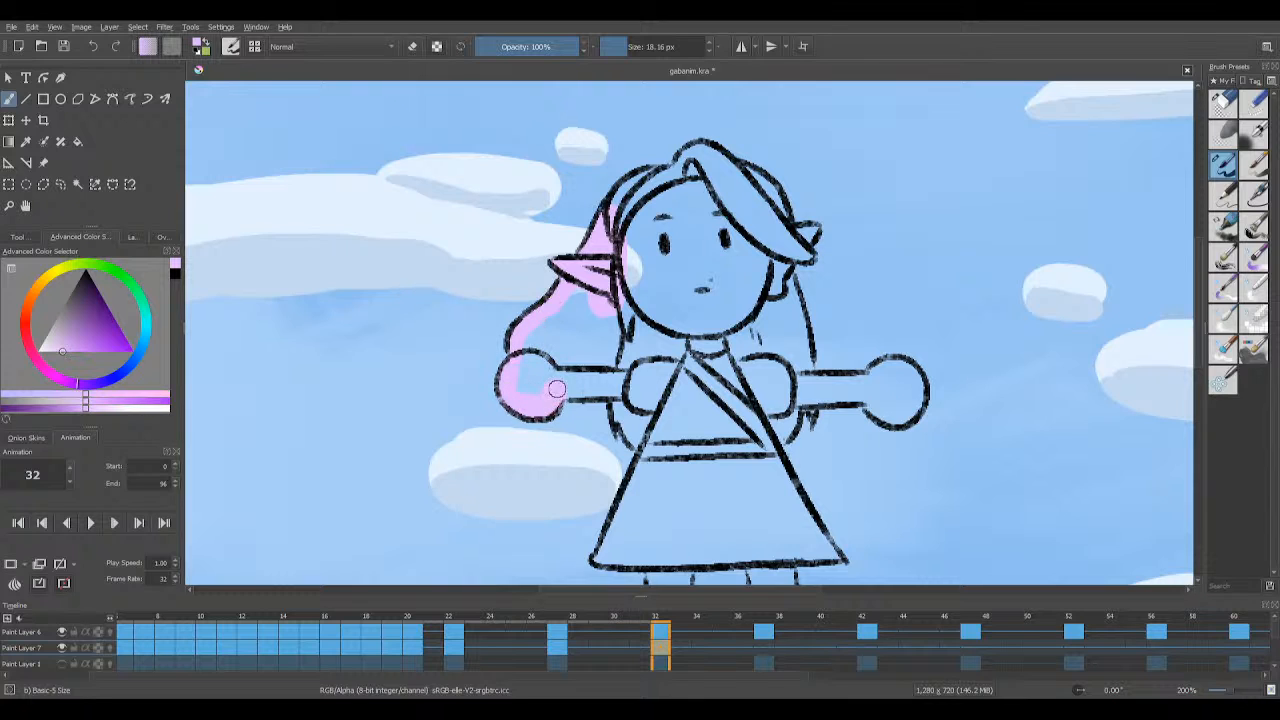
pyautogui.moveTo(556, 389)
pyautogui.mouseDown()
pyautogui.moveTo(522, 398)
pyautogui.moveTo(535, 346)
pyautogui.moveTo(585, 298)
pyautogui.moveTo(595, 316)
pyautogui.mouseUp()
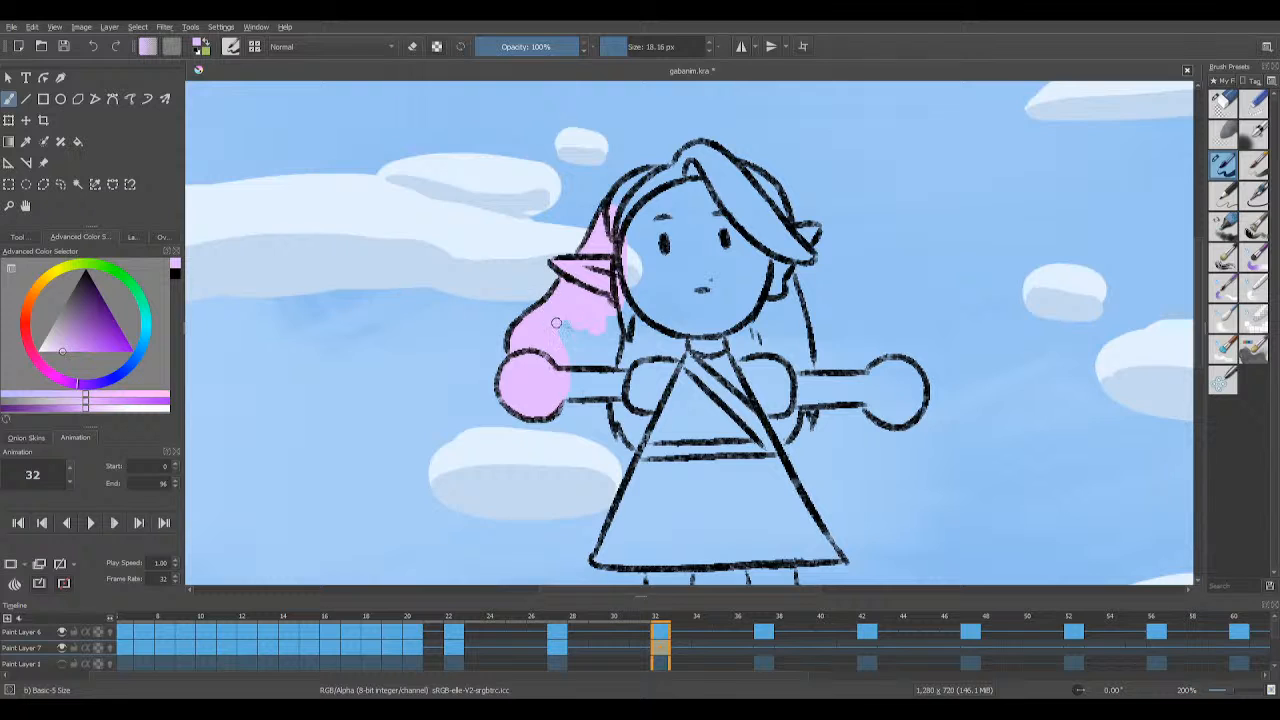
pyautogui.moveTo(593, 308)
pyautogui.mouseDown()
pyautogui.moveTo(626, 272)
pyautogui.moveTo(612, 335)
pyautogui.moveTo(570, 387)
pyautogui.moveTo(587, 387)
pyautogui.moveTo(564, 391)
pyautogui.moveTo(631, 386)
pyautogui.moveTo(630, 437)
pyautogui.mouseUp()
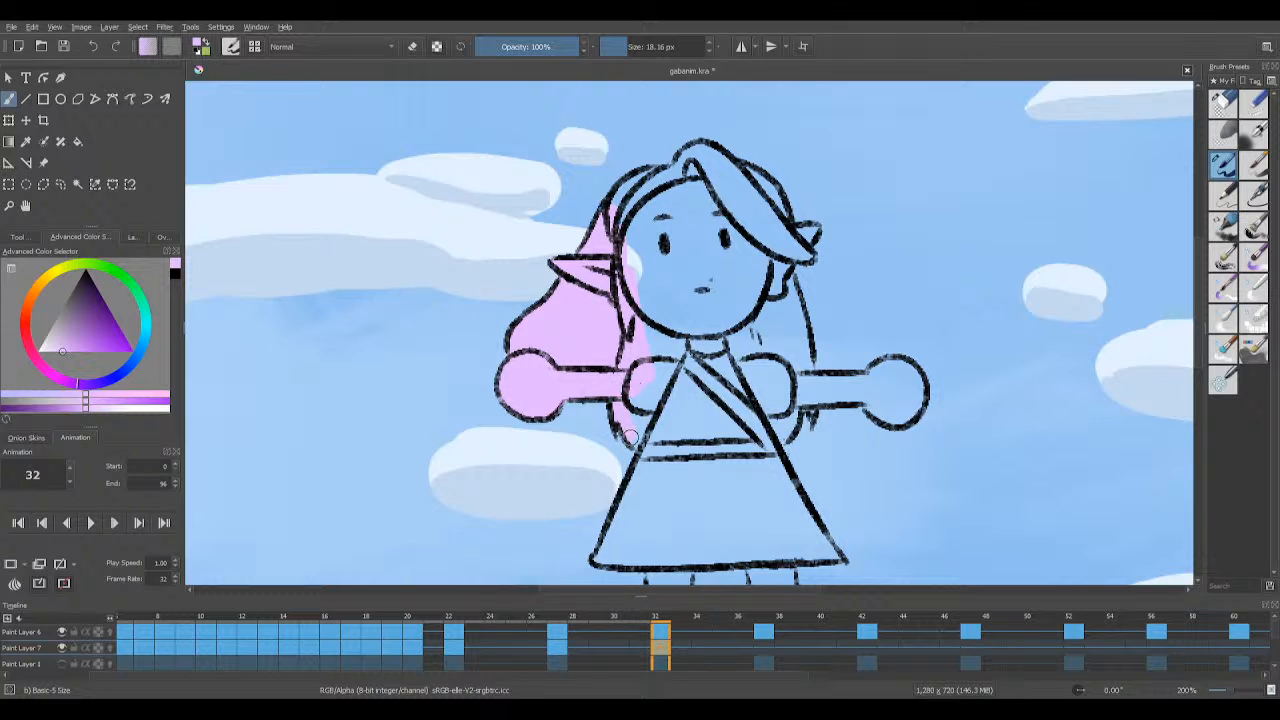
pyautogui.moveTo(627, 379)
pyautogui.mouseDown()
pyautogui.moveTo(638, 330)
pyautogui.moveTo(696, 384)
pyautogui.mouseUp()
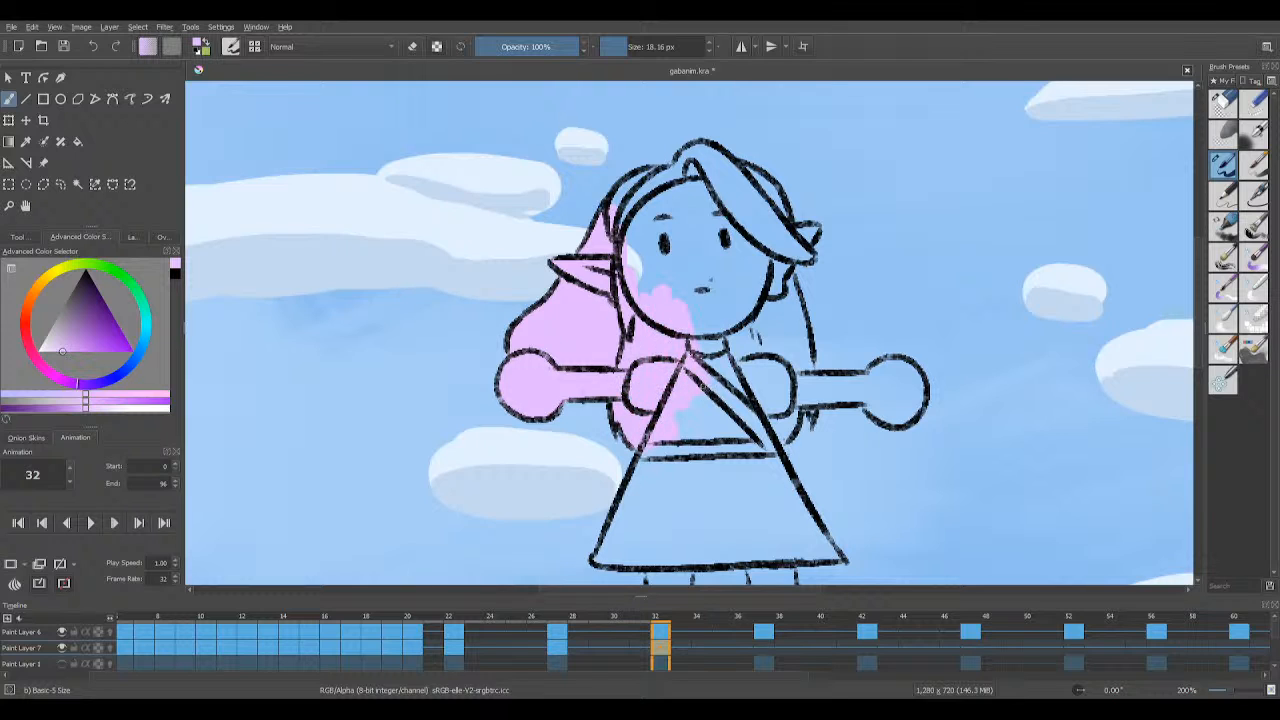
# Step: Paint the left part of the face, the top of the hair, the swept fringe and its right-side tip lavender
pyautogui.moveTo(634, 232)
pyautogui.mouseDown()
pyautogui.moveTo(625, 196)
pyautogui.moveTo(650, 176)
pyautogui.moveTo(660, 185)
pyautogui.moveTo(630, 240)
pyautogui.moveTo(640, 285)
pyautogui.moveTo(670, 188)
pyautogui.moveTo(658, 176)
pyautogui.moveTo(716, 155)
pyautogui.moveTo(694, 162)
pyautogui.mouseUp()
pyautogui.press('/')
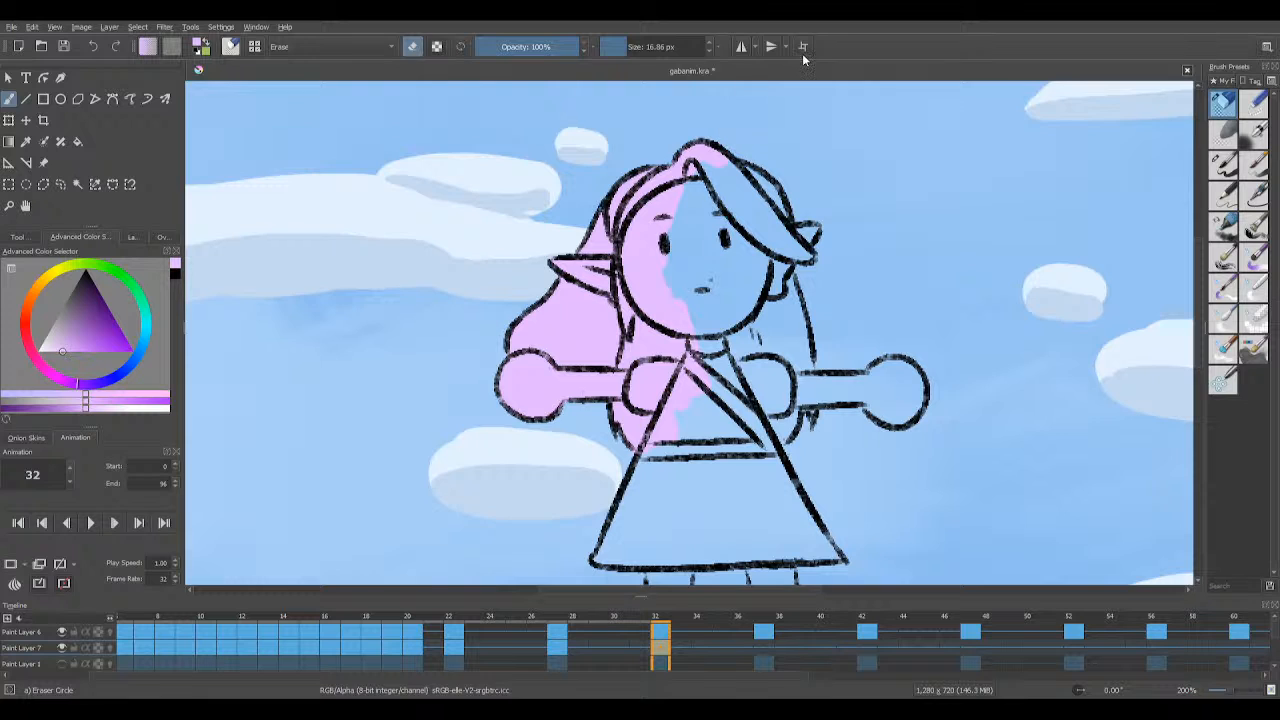
pyautogui.press('/')
pyautogui.moveTo(698, 150)
pyautogui.mouseDown()
pyautogui.moveTo(690, 204)
pyautogui.moveTo(713, 158)
pyautogui.moveTo(761, 213)
pyautogui.moveTo(689, 171)
pyautogui.moveTo(760, 222)
pyautogui.mouseUp()
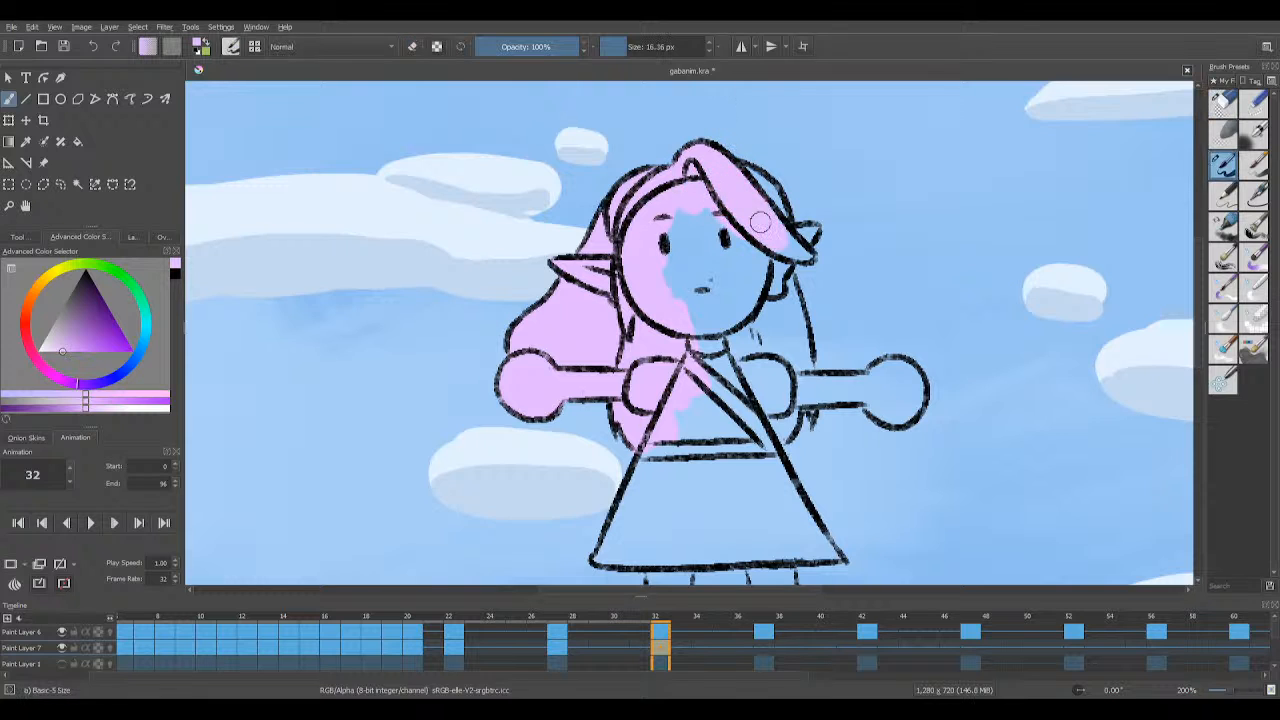
pyautogui.moveTo(738, 165)
pyautogui.mouseDown()
pyautogui.moveTo(773, 189)
pyautogui.moveTo(808, 238)
pyautogui.mouseUp()
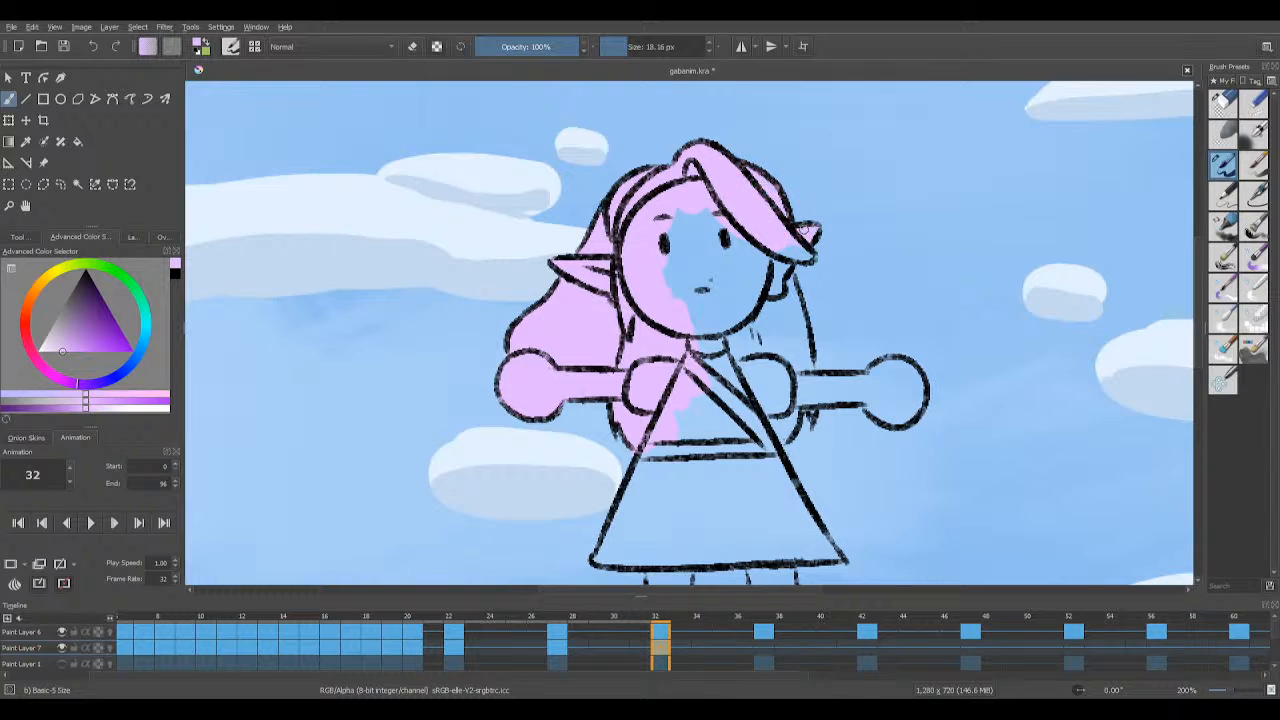
pyautogui.moveTo(814, 232)
pyautogui.mouseDown()
pyautogui.moveTo(789, 250)
pyautogui.moveTo(809, 256)
pyautogui.mouseUp()
# Step: Fill the rest of the face, the neck, the right-side ear and upper hair with lavender, and save the file
pyautogui.moveTo(693, 212)
pyautogui.mouseDown()
pyautogui.moveTo(688, 305)
pyautogui.moveTo(725, 283)
pyautogui.moveTo(775, 290)
pyautogui.moveTo(785, 278)
pyautogui.moveTo(763, 232)
pyautogui.moveTo(700, 264)
pyautogui.moveTo(694, 324)
pyautogui.moveTo(717, 365)
pyautogui.moveTo(718, 305)
pyautogui.moveTo(737, 320)
pyautogui.moveTo(749, 295)
pyautogui.moveTo(766, 329)
pyautogui.mouseUp()
pyautogui.press('e')
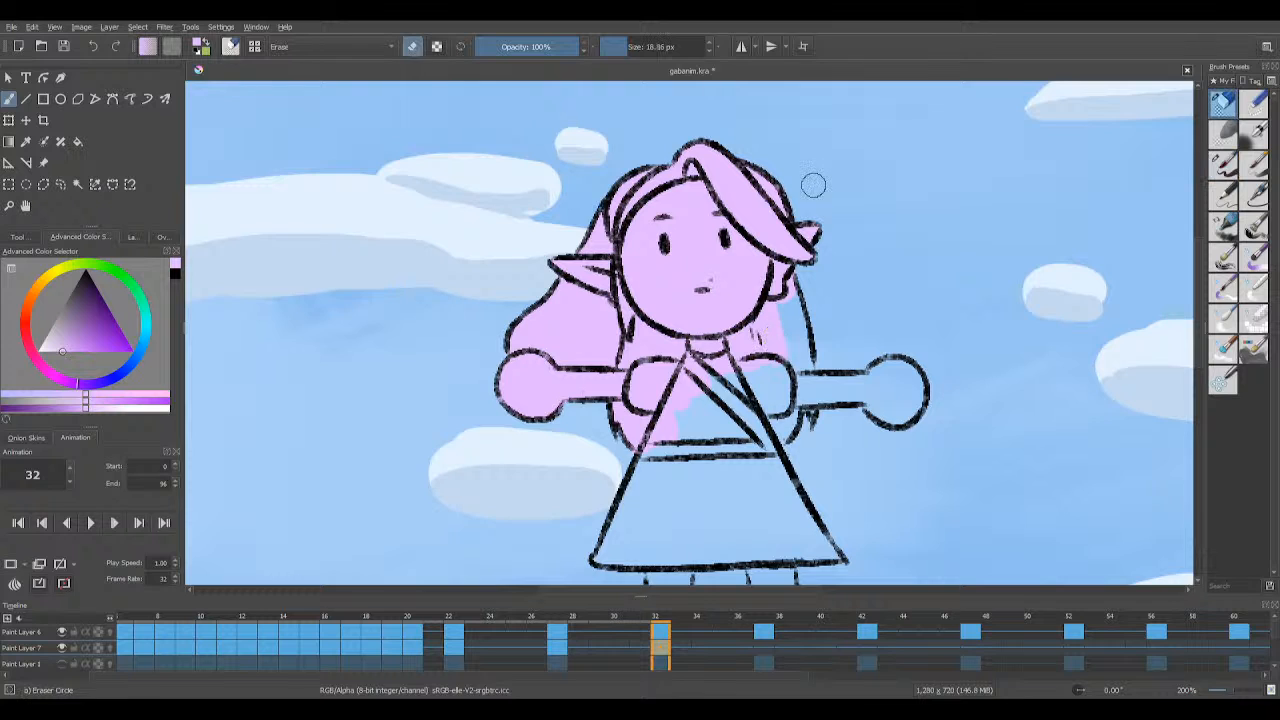
pyautogui.press('e')
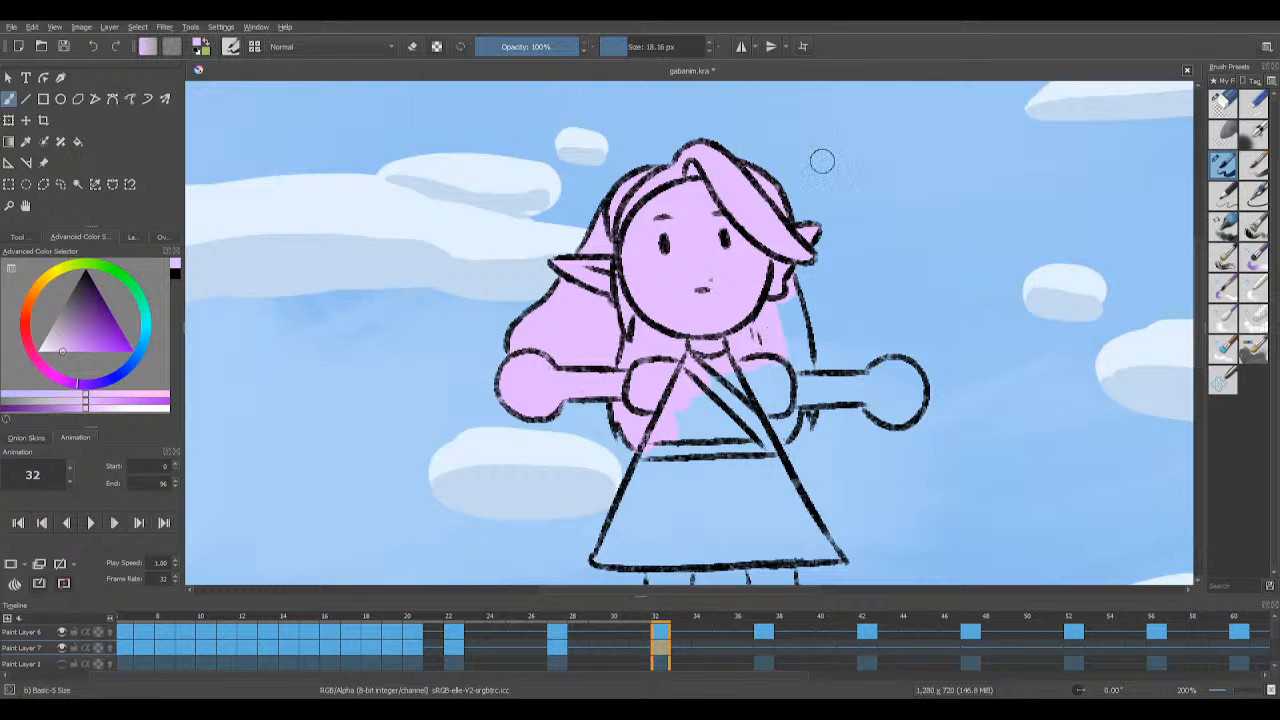
pyautogui.moveTo(785, 334)
pyautogui.mouseDown()
pyautogui.moveTo(790, 292)
pyautogui.moveTo(796, 334)
pyautogui.moveTo(783, 329)
pyautogui.mouseUp()
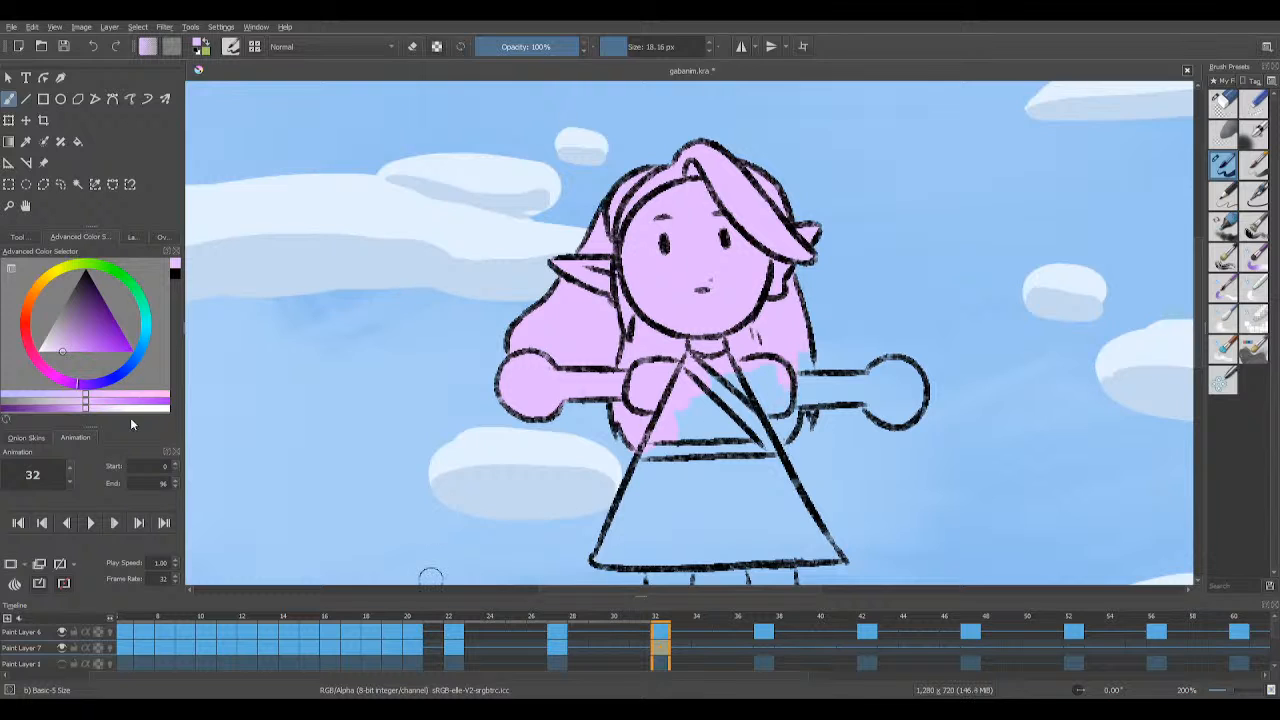
pyautogui.click(64, 47)
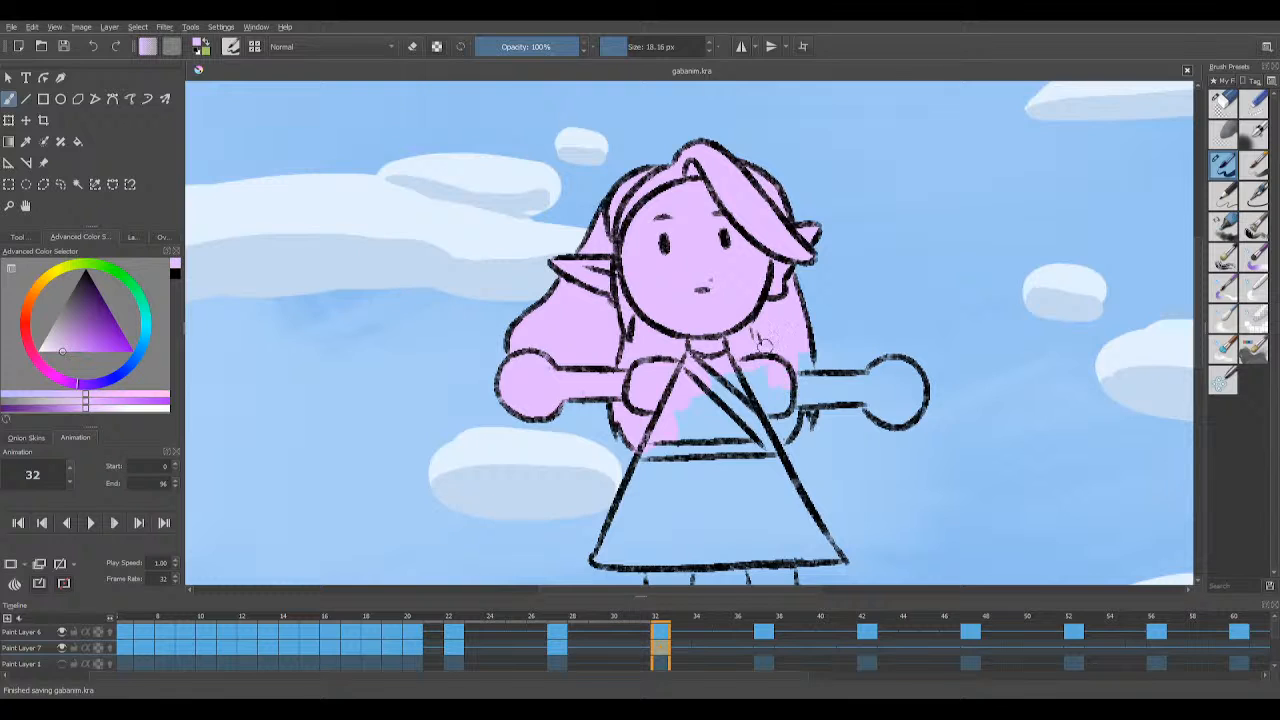
# Step: Paint the bodice, the right-side hair ends and the outstretched right-side arm and hand lavender, saving the file along the way
pyautogui.moveTo(738, 373)
pyautogui.mouseDown()
pyautogui.moveTo(700, 393)
pyautogui.moveTo(685, 422)
pyautogui.moveTo(674, 401)
pyautogui.moveTo(674, 437)
pyautogui.moveTo(743, 360)
pyautogui.moveTo(768, 429)
pyautogui.moveTo(785, 397)
pyautogui.moveTo(768, 409)
pyautogui.moveTo(793, 394)
pyautogui.moveTo(785, 428)
pyautogui.moveTo(768, 329)
pyautogui.moveTo(806, 391)
pyautogui.mouseUp()
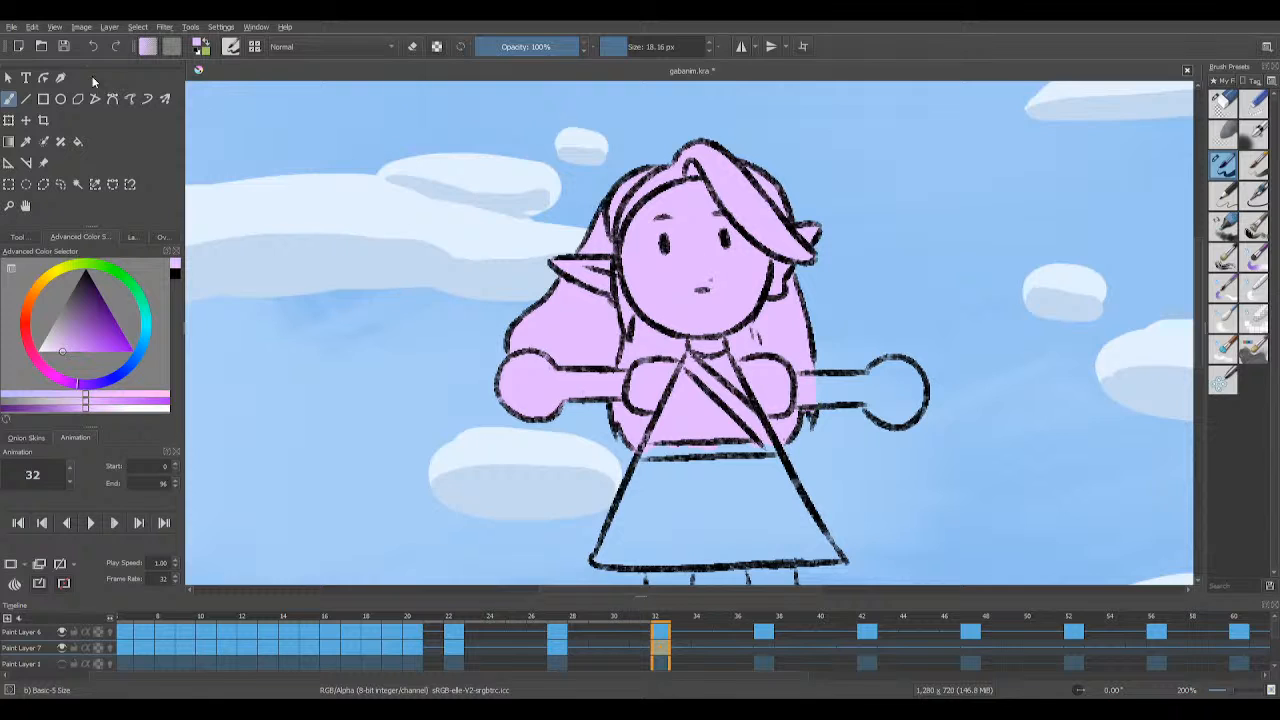
pyautogui.hotkey('ctrl', 's')
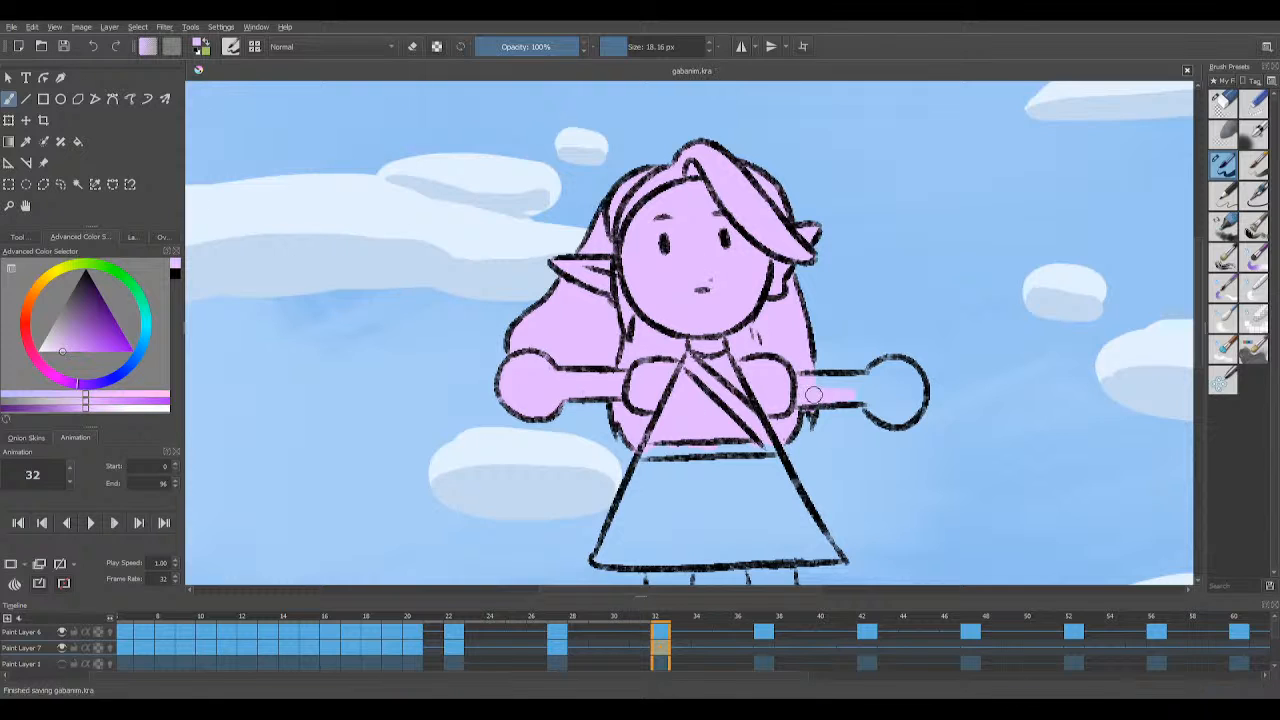
pyautogui.moveTo(825, 381)
pyautogui.mouseDown()
pyautogui.moveTo(900, 408)
pyautogui.moveTo(906, 371)
pyautogui.moveTo(884, 382)
pyautogui.moveTo(887, 370)
pyautogui.mouseUp()
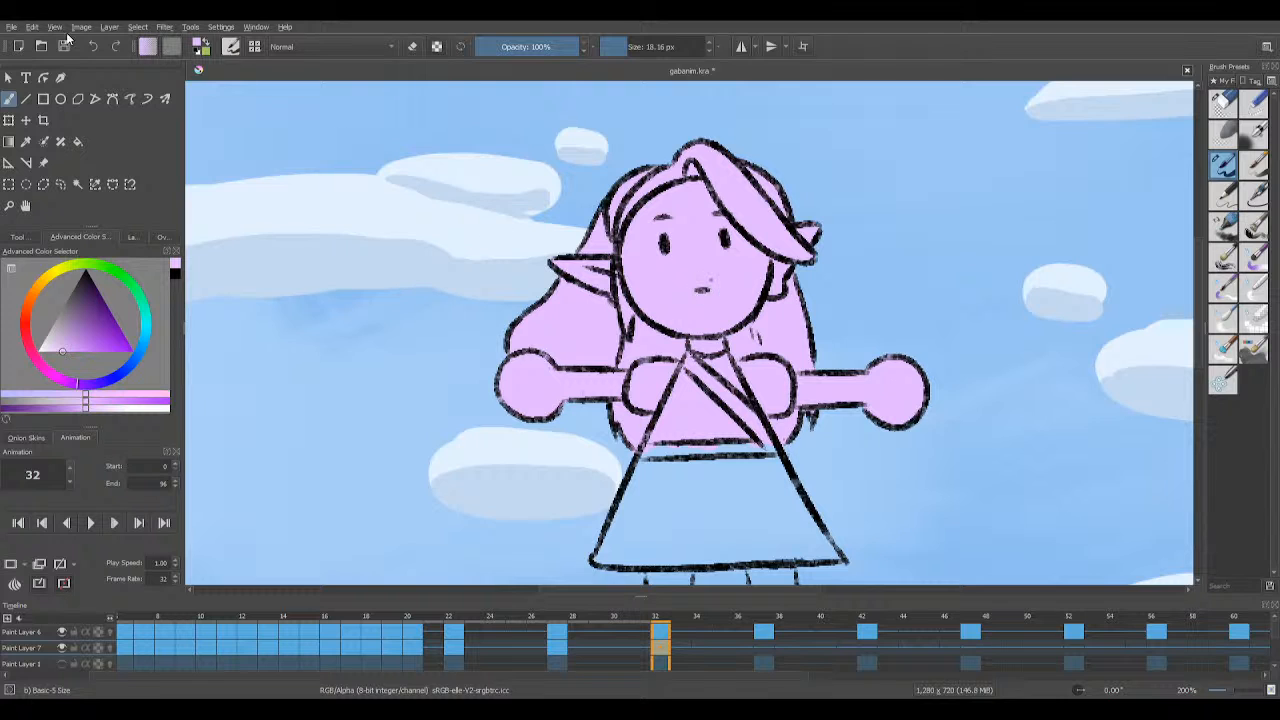
# Step: Paint the waistband and skirt lavender by tracing inside the outline and filling the middle, and save the file
pyautogui.scroll(-3, 1169, 280)
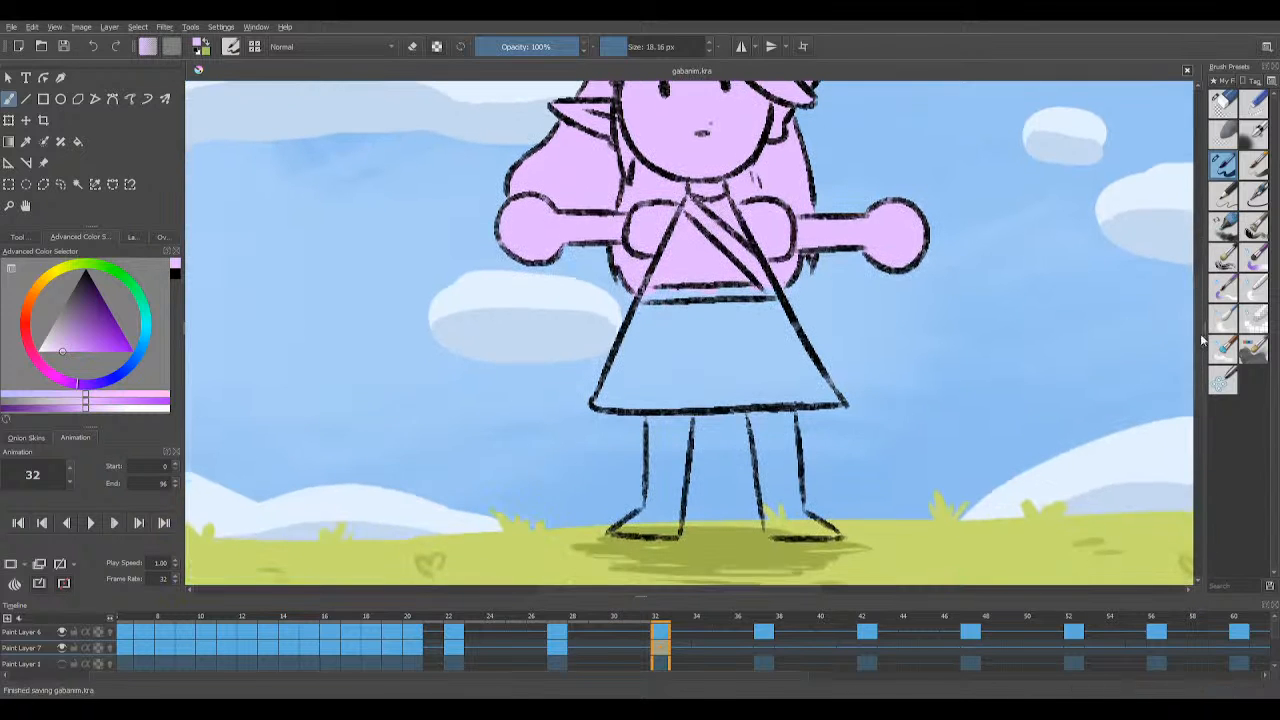
pyautogui.moveTo(638, 290)
pyautogui.mouseDown()
pyautogui.moveTo(602, 403)
pyautogui.moveTo(642, 402)
pyautogui.moveTo(625, 395)
pyautogui.moveTo(643, 387)
pyautogui.moveTo(609, 398)
pyautogui.moveTo(651, 304)
pyautogui.moveTo(683, 269)
pyautogui.moveTo(700, 296)
pyautogui.moveTo(713, 272)
pyautogui.moveTo(748, 269)
pyautogui.moveTo(781, 325)
pyautogui.mouseUp()
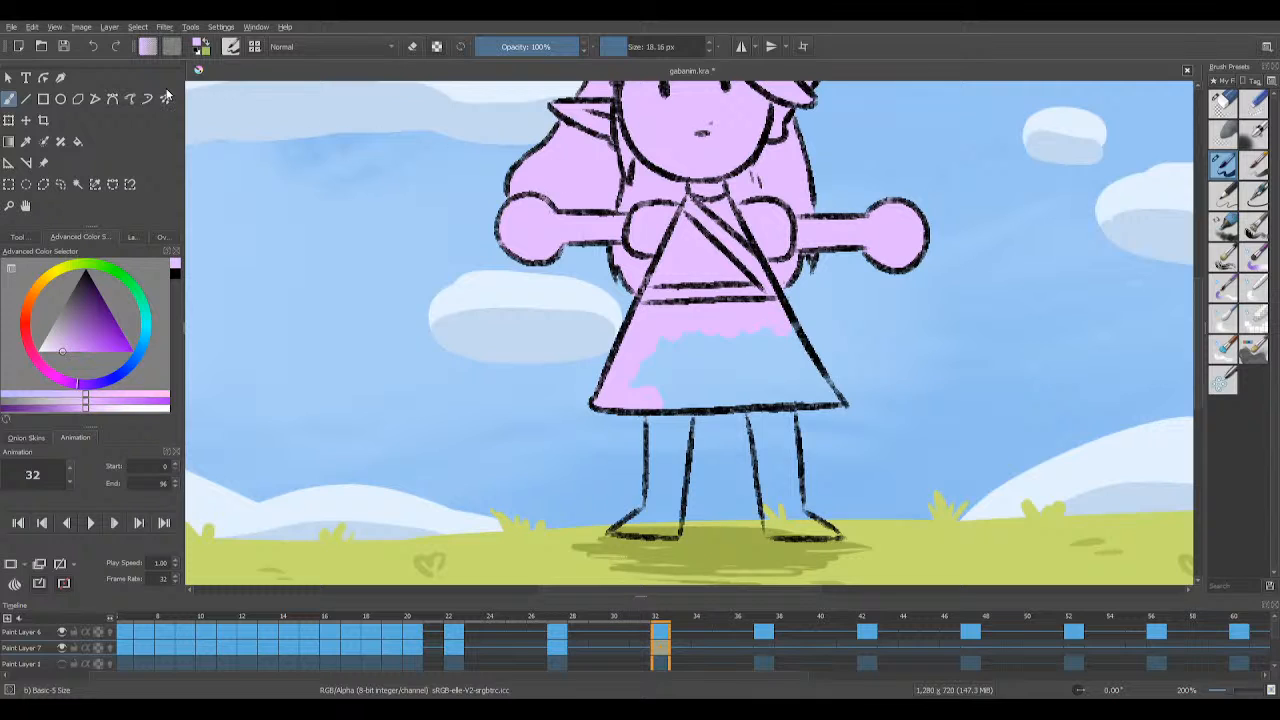
pyautogui.click(63, 46)
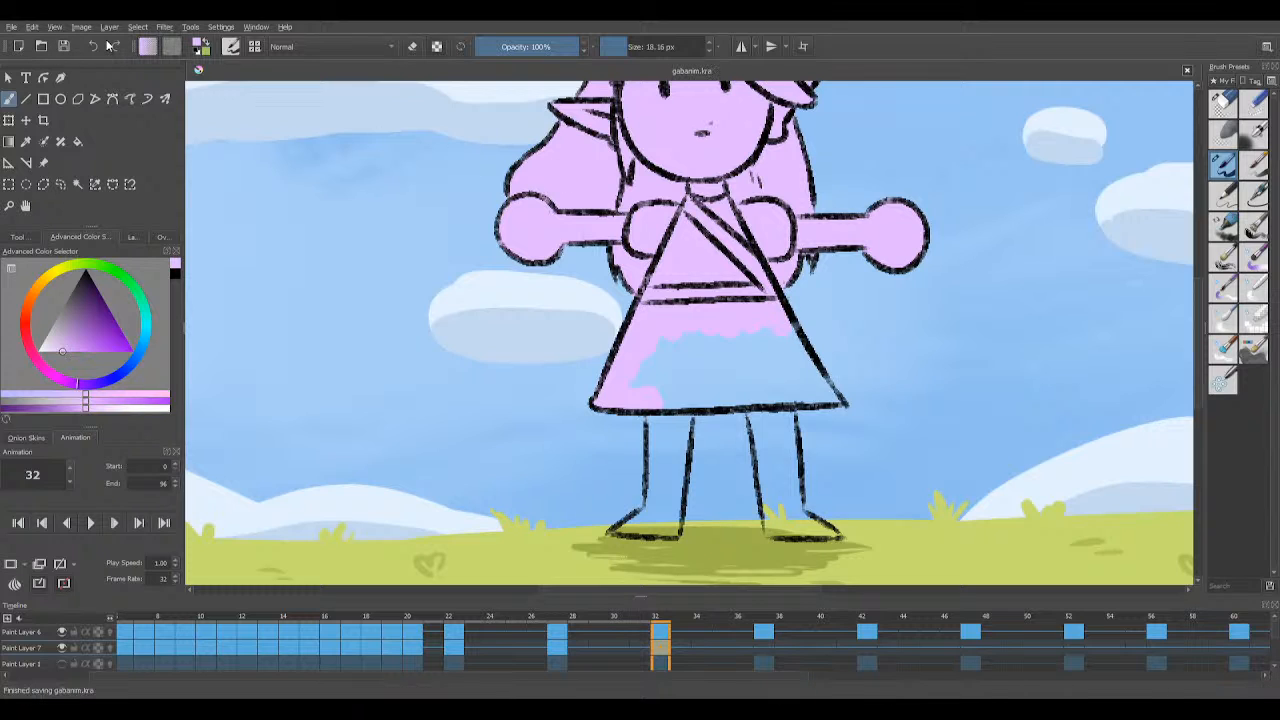
pyautogui.moveTo(763, 329)
pyautogui.mouseDown()
pyautogui.moveTo(772, 314)
pyautogui.moveTo(805, 350)
pyautogui.moveTo(784, 322)
pyautogui.moveTo(815, 383)
pyautogui.mouseUp()
pyautogui.hotkey('ctrl', 's')
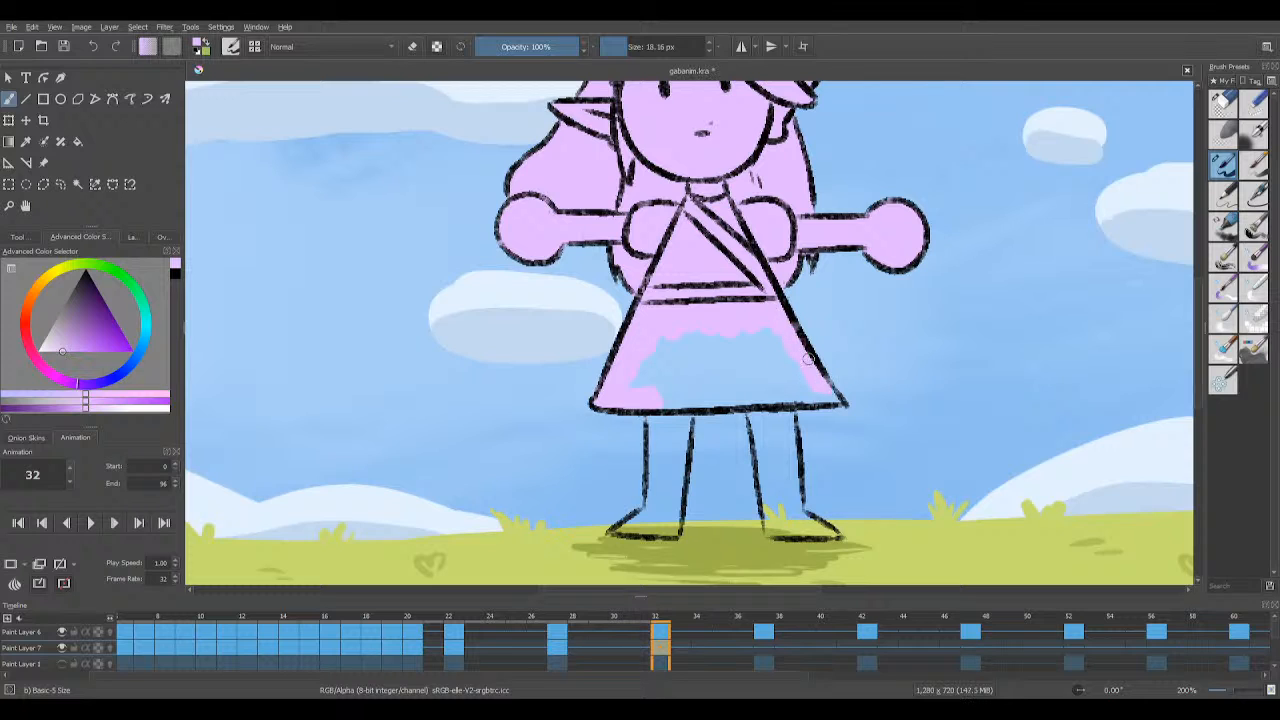
pyautogui.moveTo(643, 407)
pyautogui.mouseDown()
pyautogui.moveTo(658, 391)
pyautogui.moveTo(764, 393)
pyautogui.mouseUp()
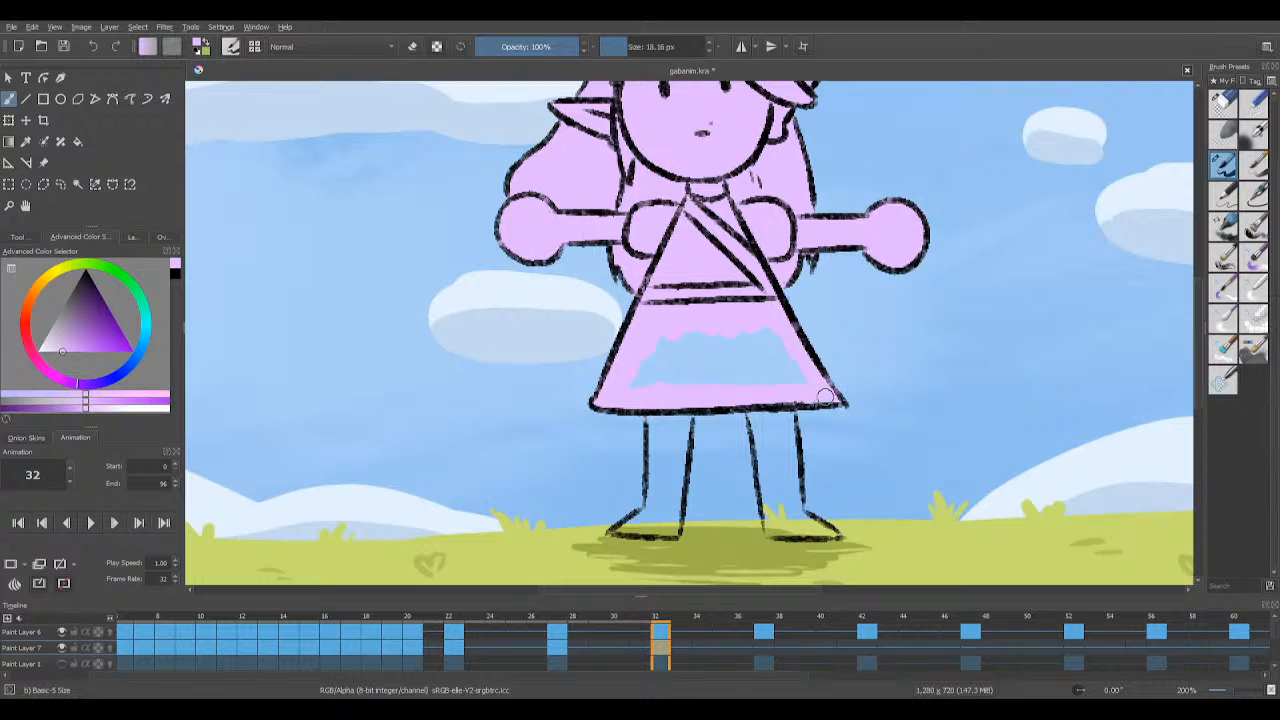
pyautogui.moveTo(633, 361)
pyautogui.mouseDown()
pyautogui.moveTo(654, 331)
pyautogui.moveTo(677, 331)
pyautogui.moveTo(749, 392)
pyautogui.moveTo(800, 368)
pyautogui.mouseUp()
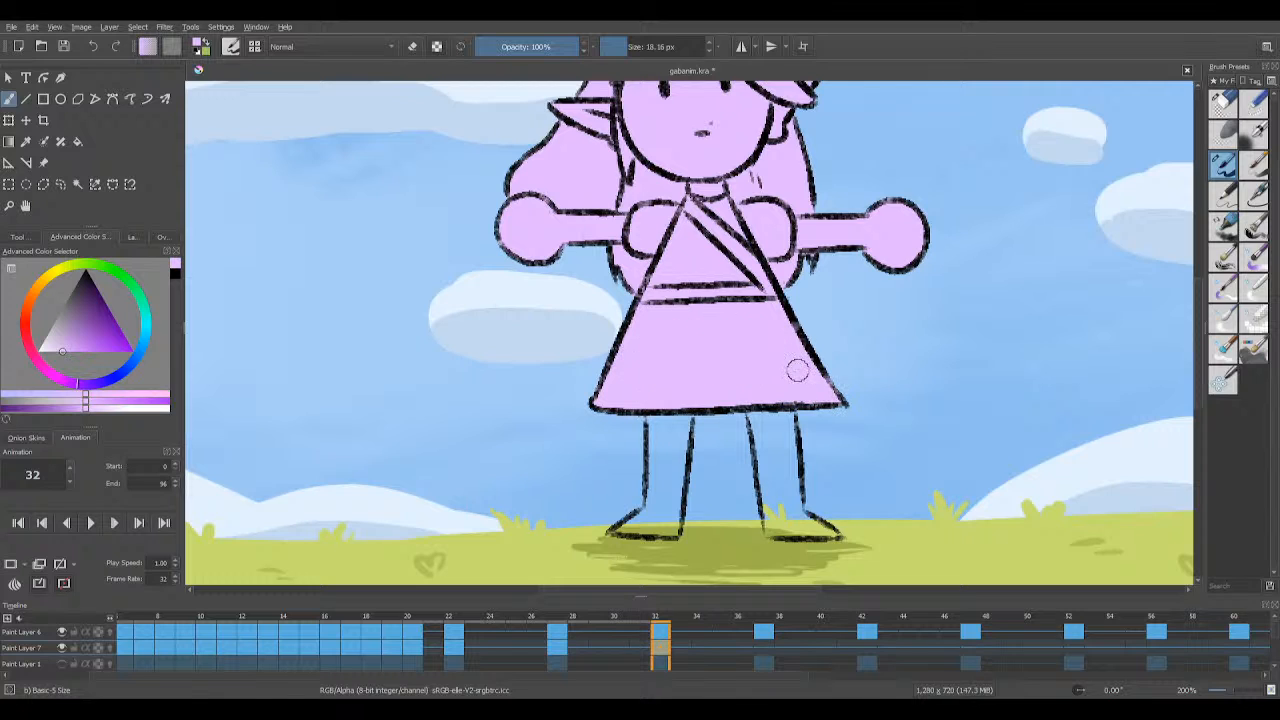
pyautogui.click(62, 46)
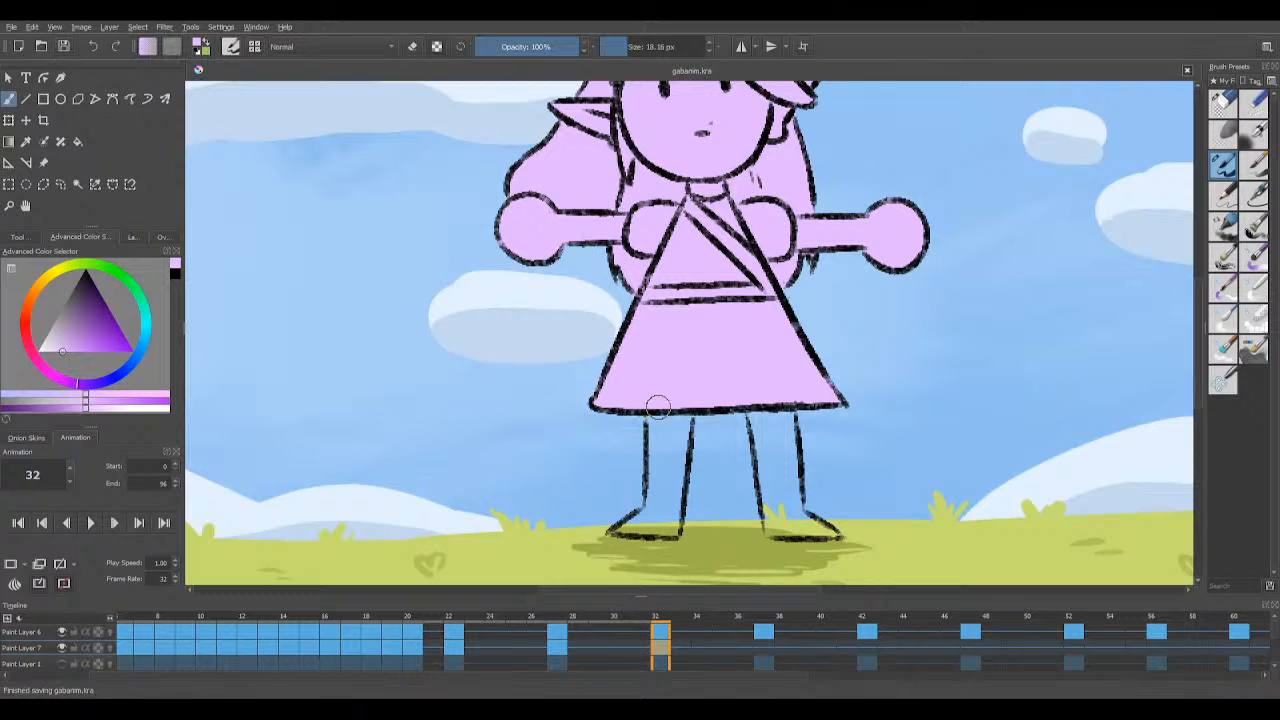
# Step: Paint the left-side leg and foot of the character on frame 32 lavender within the outline, and save the file
pyautogui.moveTo(654, 405)
pyautogui.mouseDown()
pyautogui.moveTo(654, 442)
pyautogui.moveTo(663, 406)
pyautogui.moveTo(681, 408)
pyautogui.moveTo(685, 437)
pyautogui.moveTo(650, 408)
pyautogui.mouseUp()
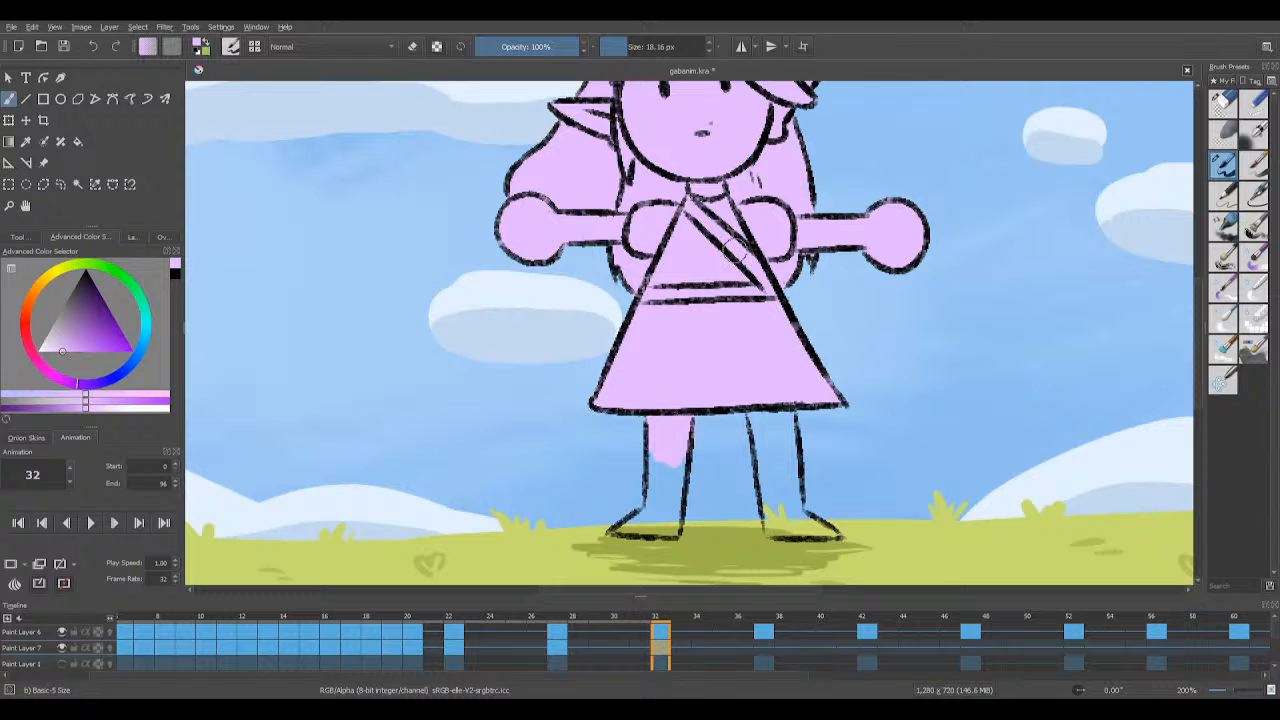
pyautogui.press('e')
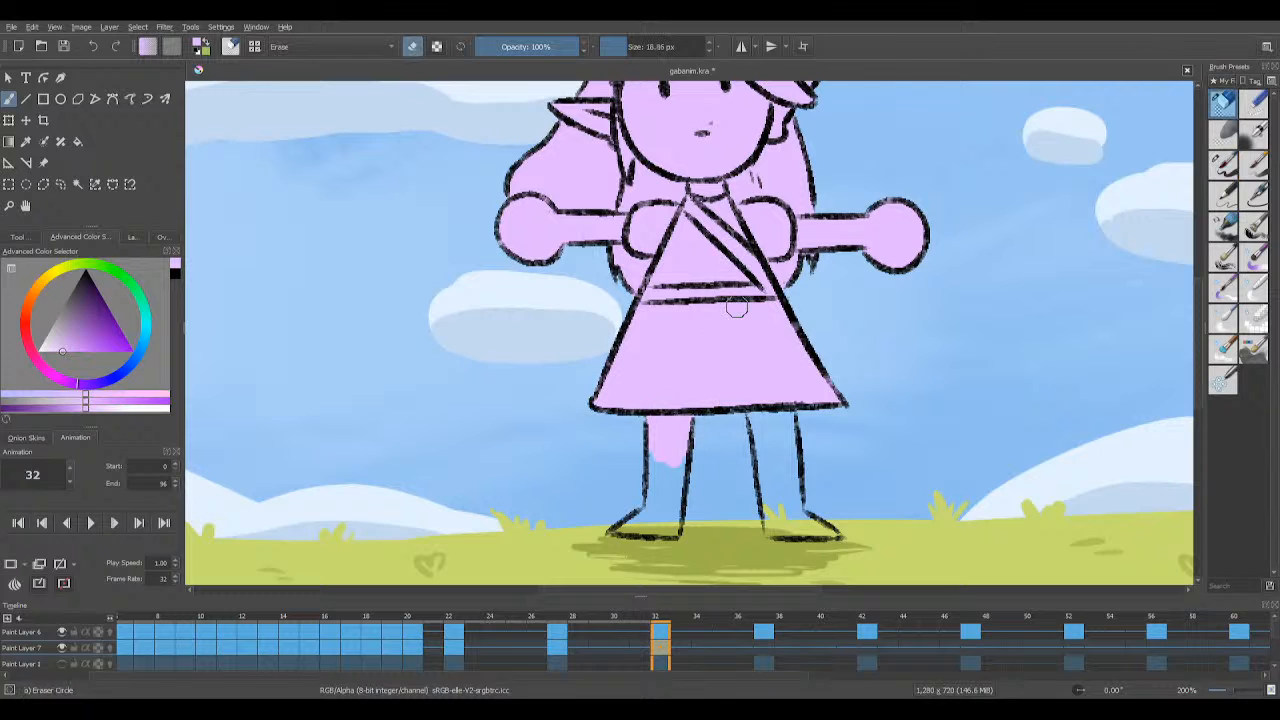
pyautogui.press('e')
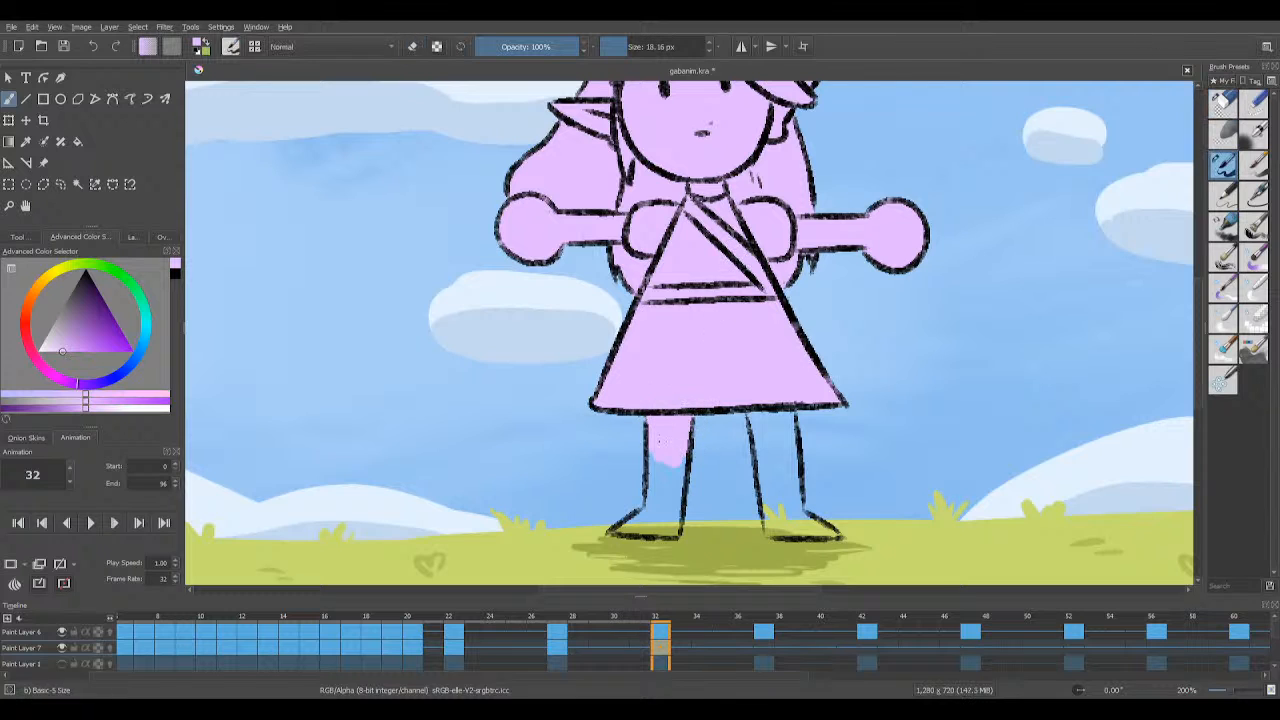
pyautogui.moveTo(658, 441); pyautogui.dragTo(652, 500)
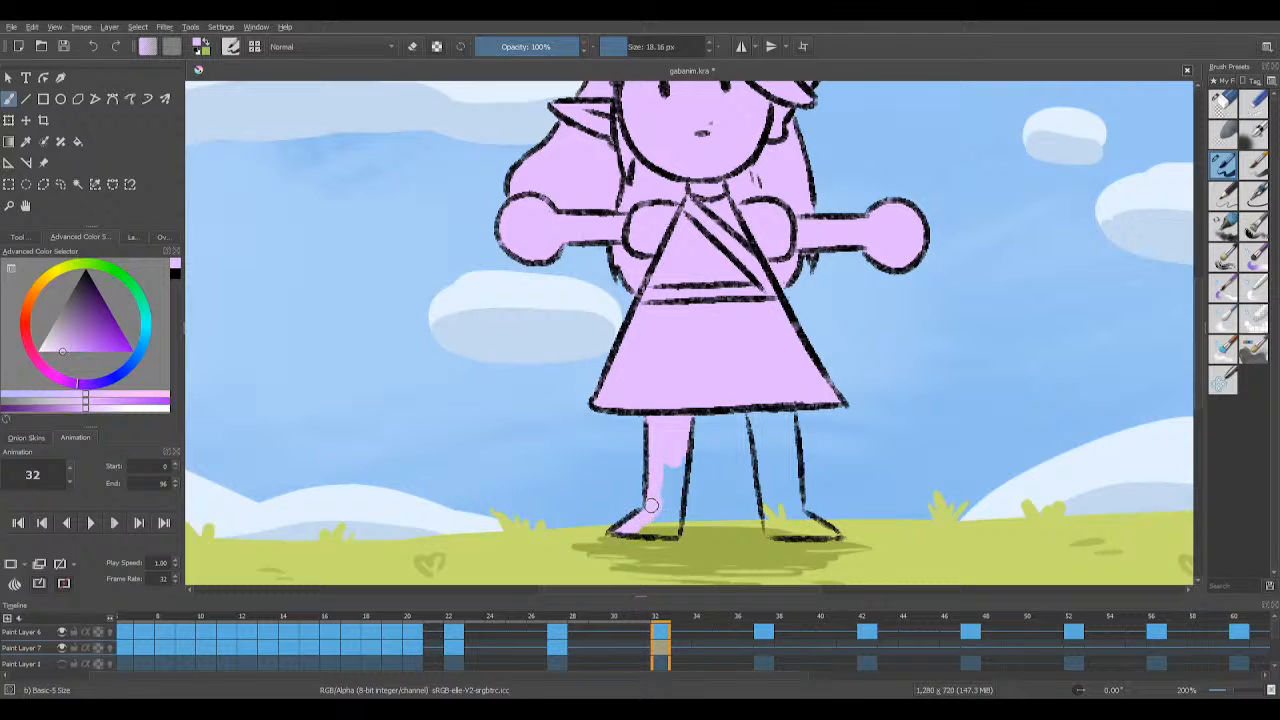
pyautogui.moveTo(673, 454)
pyautogui.mouseDown()
pyautogui.moveTo(641, 524)
pyautogui.moveTo(673, 522)
pyautogui.moveTo(656, 520)
pyautogui.mouseUp()
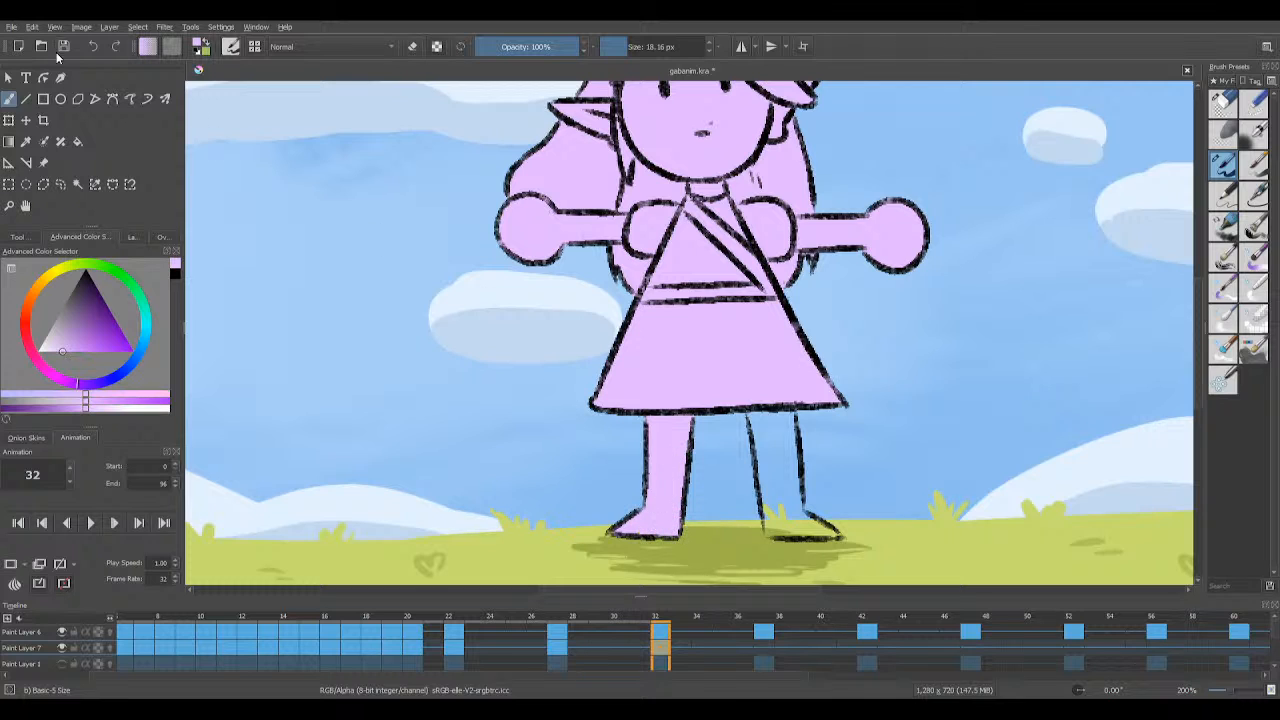
pyautogui.hotkey('ctrl', 's')
# Step: Paint the right-side leg and foot on frame 32 lavender, from the skirt hem down to the toe
pyautogui.moveTo(752, 416)
pyautogui.mouseDown()
pyautogui.moveTo(764, 455)
pyautogui.moveTo(778, 446)
pyautogui.moveTo(785, 408)
pyautogui.moveTo(762, 443)
pyautogui.mouseUp()
pyautogui.moveTo(774, 455)
pyautogui.mouseDown()
pyautogui.moveTo(789, 500)
pyautogui.moveTo(777, 457)
pyautogui.moveTo(766, 494)
pyautogui.mouseUp()
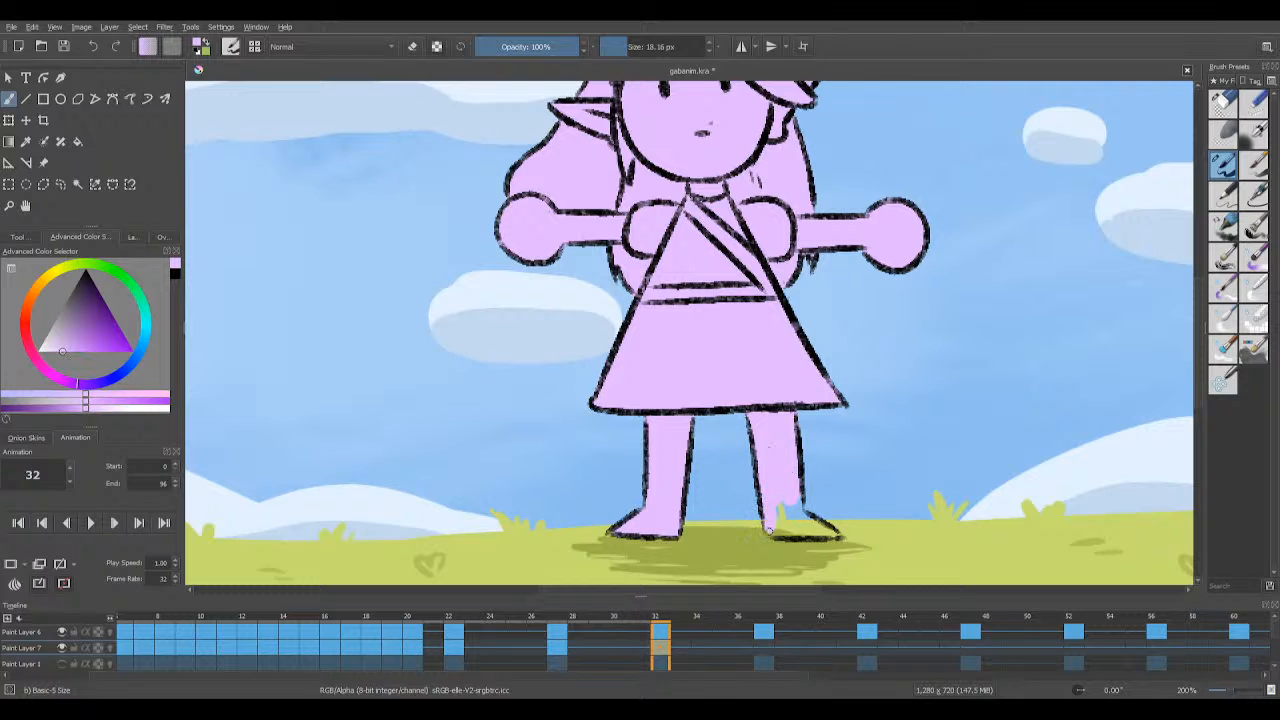
pyautogui.moveTo(775, 527)
pyautogui.mouseDown()
pyautogui.moveTo(780, 500)
pyautogui.moveTo(790, 510)
pyautogui.mouseUp()
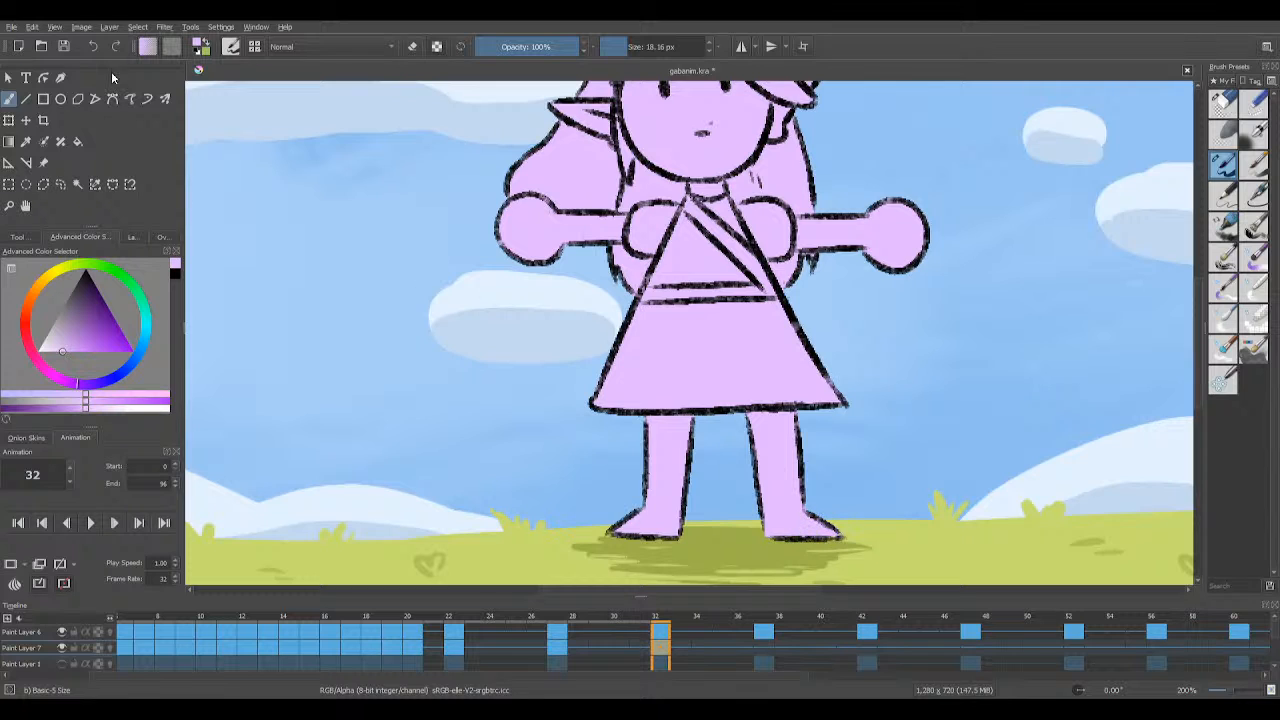
# Step: Go to frame 37 on Paint Layer 7, clear the previous pose's lavender fill from it, and save the file
pyautogui.scroll(-1, 784, 285)
pyautogui.scroll(1, 784, 285)
pyautogui.click(805, 250)
pyautogui.click(764, 648)
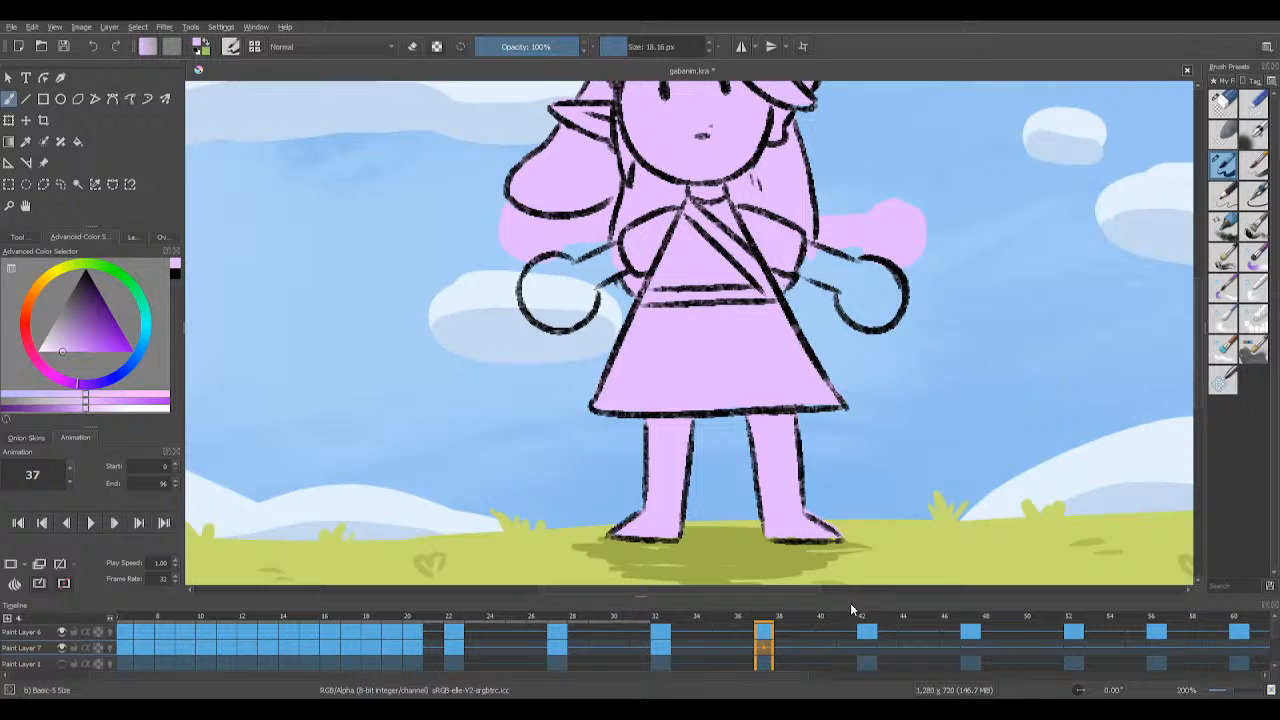
pyautogui.press('Delete')
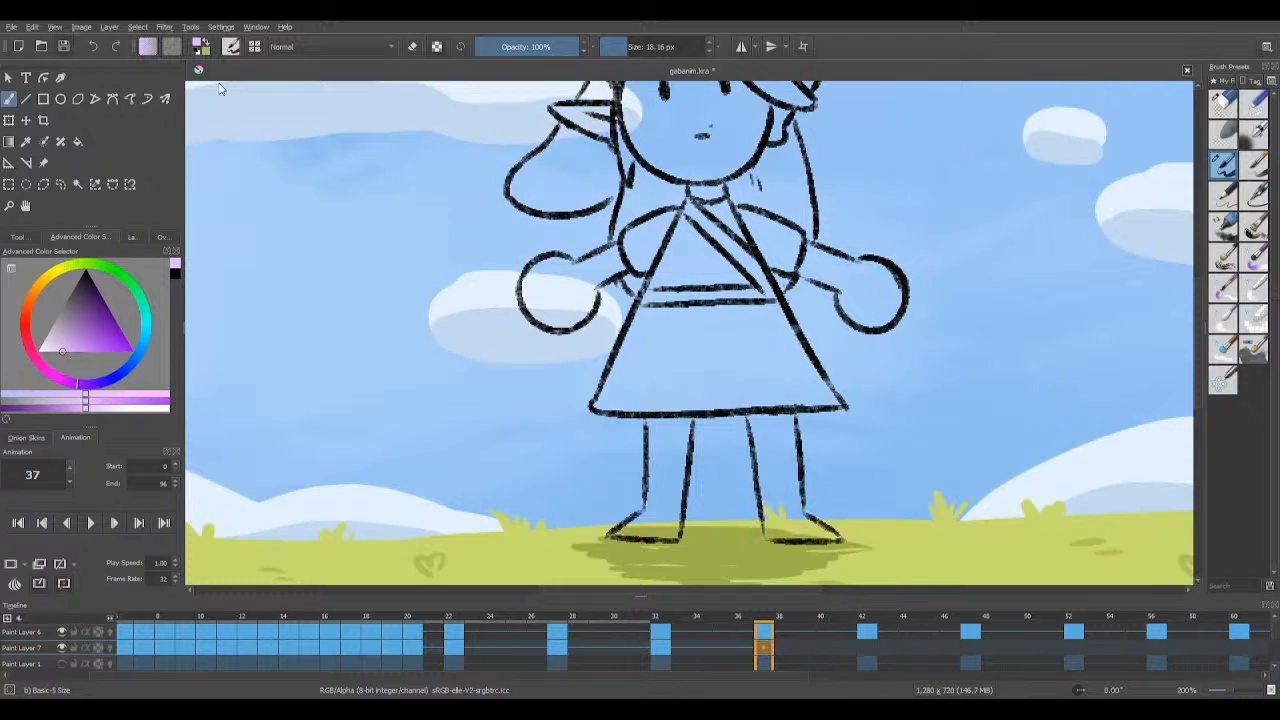
pyautogui.click(63, 46)
# Step: Paint the swept fringe and the hair behind its right-side tip lavender on frame 37, and save the file
pyautogui.scroll(5, 1196, 262)
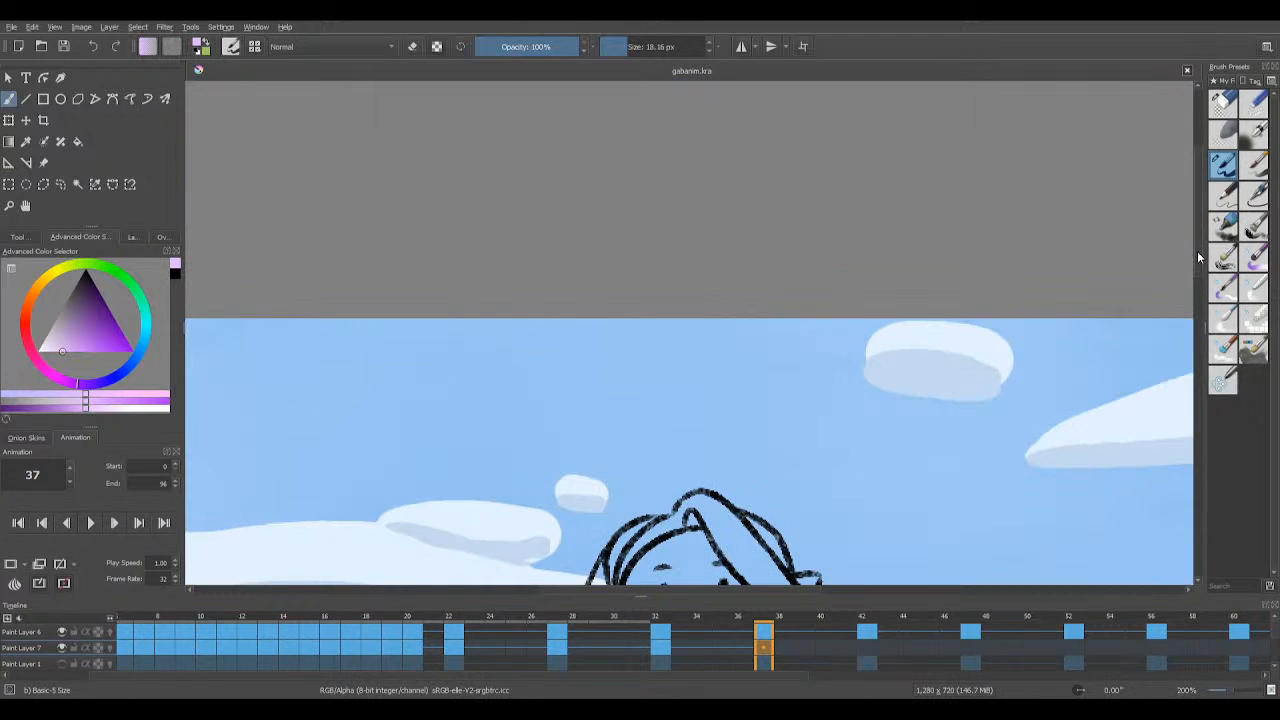
pyautogui.scroll(-3, 1197, 251)
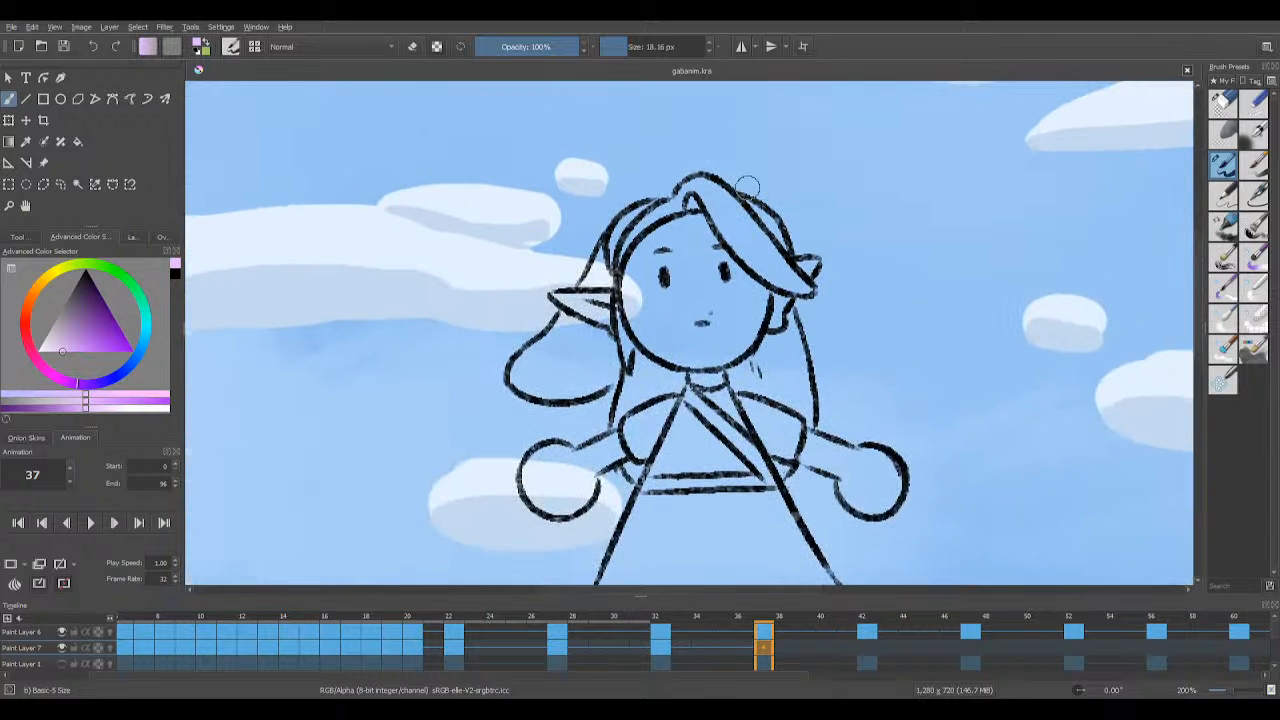
pyautogui.moveTo(688, 202)
pyautogui.mouseDown()
pyautogui.moveTo(743, 222)
pyautogui.moveTo(718, 193)
pyautogui.moveTo(751, 222)
pyautogui.moveTo(732, 195)
pyautogui.moveTo(752, 210)
pyautogui.moveTo(779, 259)
pyautogui.moveTo(750, 242)
pyautogui.moveTo(750, 225)
pyautogui.moveTo(815, 262)
pyautogui.mouseUp()
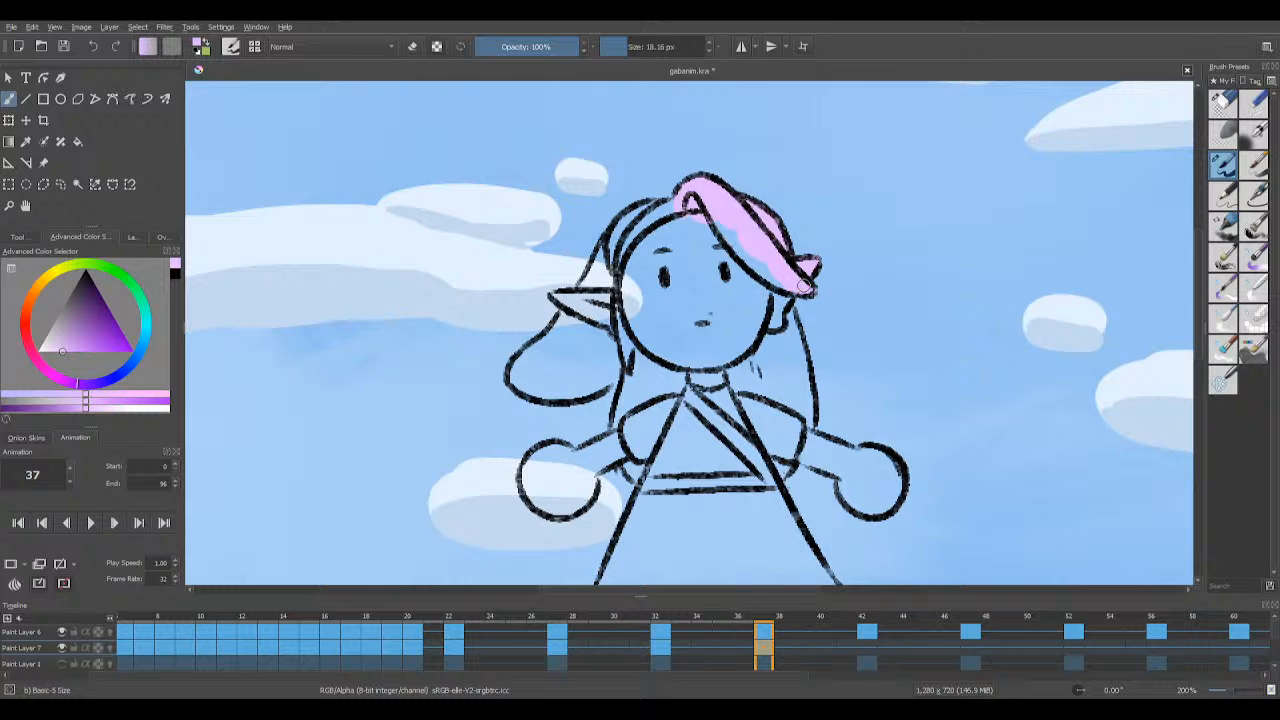
pyautogui.moveTo(785, 287)
pyautogui.mouseDown()
pyautogui.moveTo(756, 276)
pyautogui.moveTo(748, 247)
pyautogui.mouseUp()
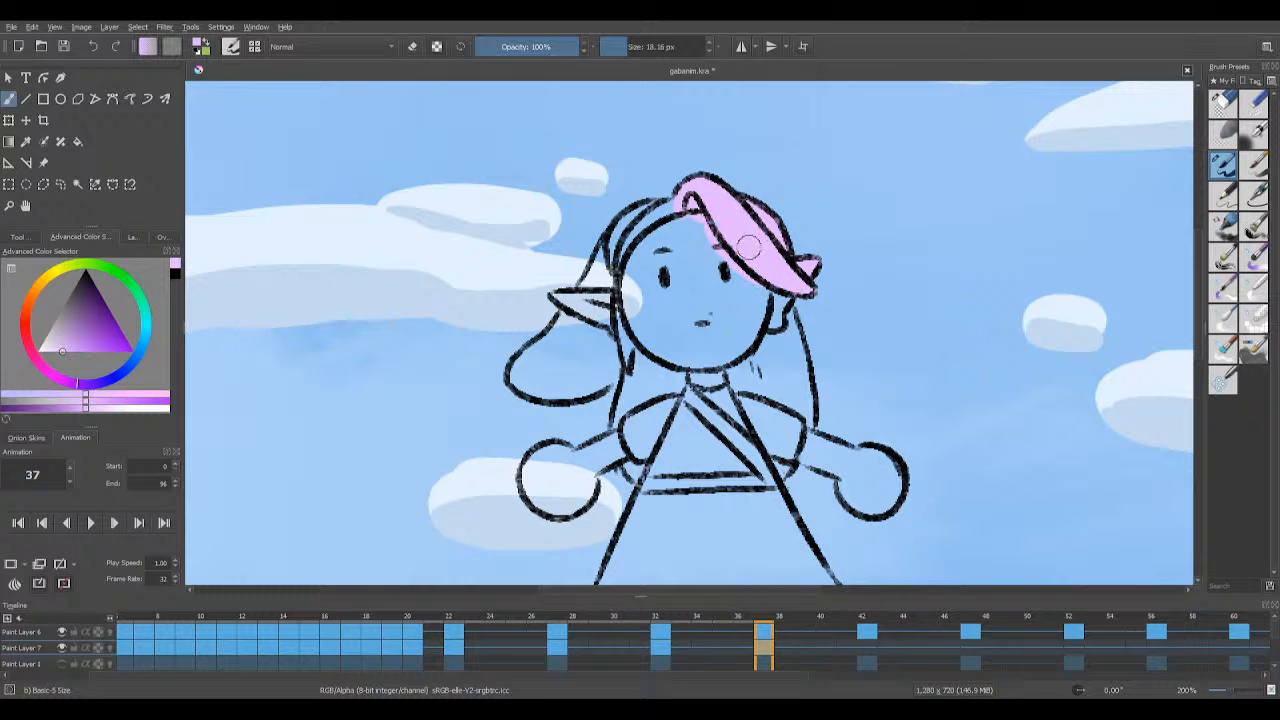
pyautogui.click(63, 45)
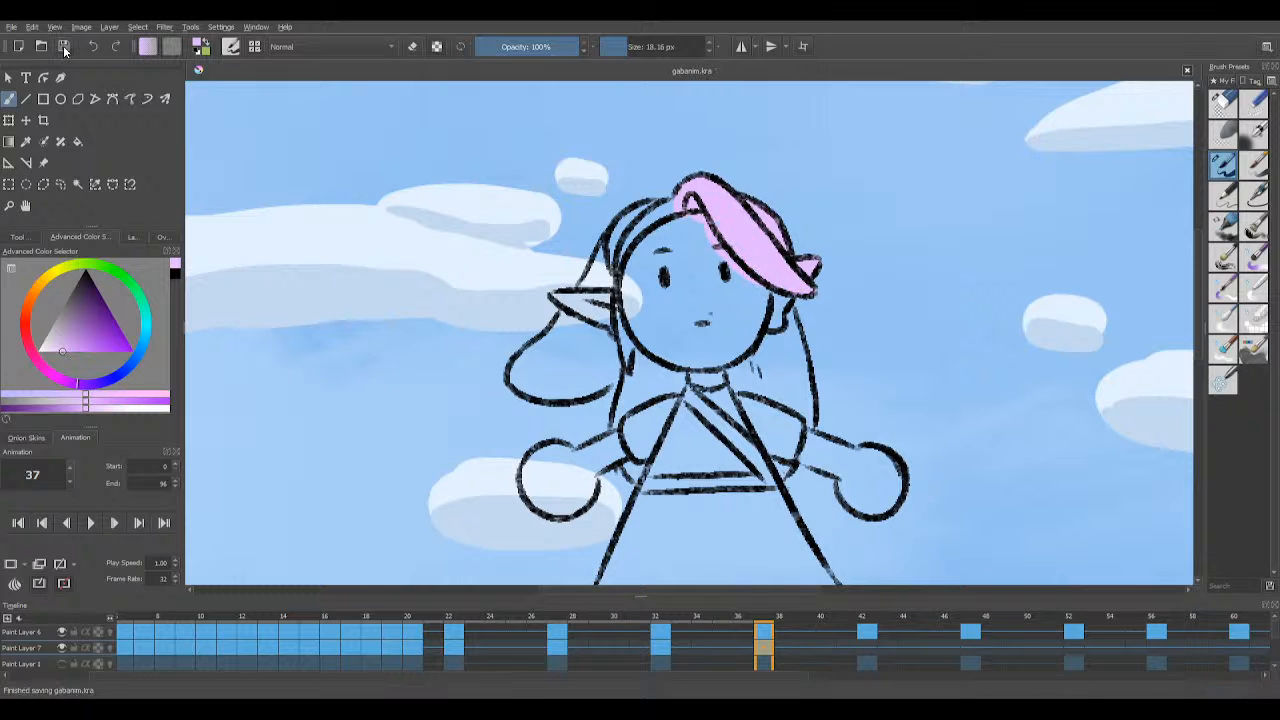
# Step: Paint the rest of the top hair, the upper face, the ears and the left-side hair lock lavender, and save the file
pyautogui.moveTo(618, 222)
pyautogui.mouseDown()
pyautogui.moveTo(619, 272)
pyautogui.moveTo(635, 213)
pyautogui.moveTo(662, 207)
pyautogui.moveTo(641, 248)
pyautogui.moveTo(712, 222)
pyautogui.mouseUp()
pyautogui.moveTo(597, 258)
pyautogui.mouseDown()
pyautogui.moveTo(554, 295)
pyautogui.moveTo(613, 318)
pyautogui.moveTo(697, 279)
pyautogui.moveTo(753, 287)
pyautogui.moveTo(705, 248)
pyautogui.moveTo(762, 309)
pyautogui.moveTo(791, 292)
pyautogui.moveTo(767, 304)
pyautogui.moveTo(776, 292)
pyautogui.moveTo(799, 377)
pyautogui.mouseUp()
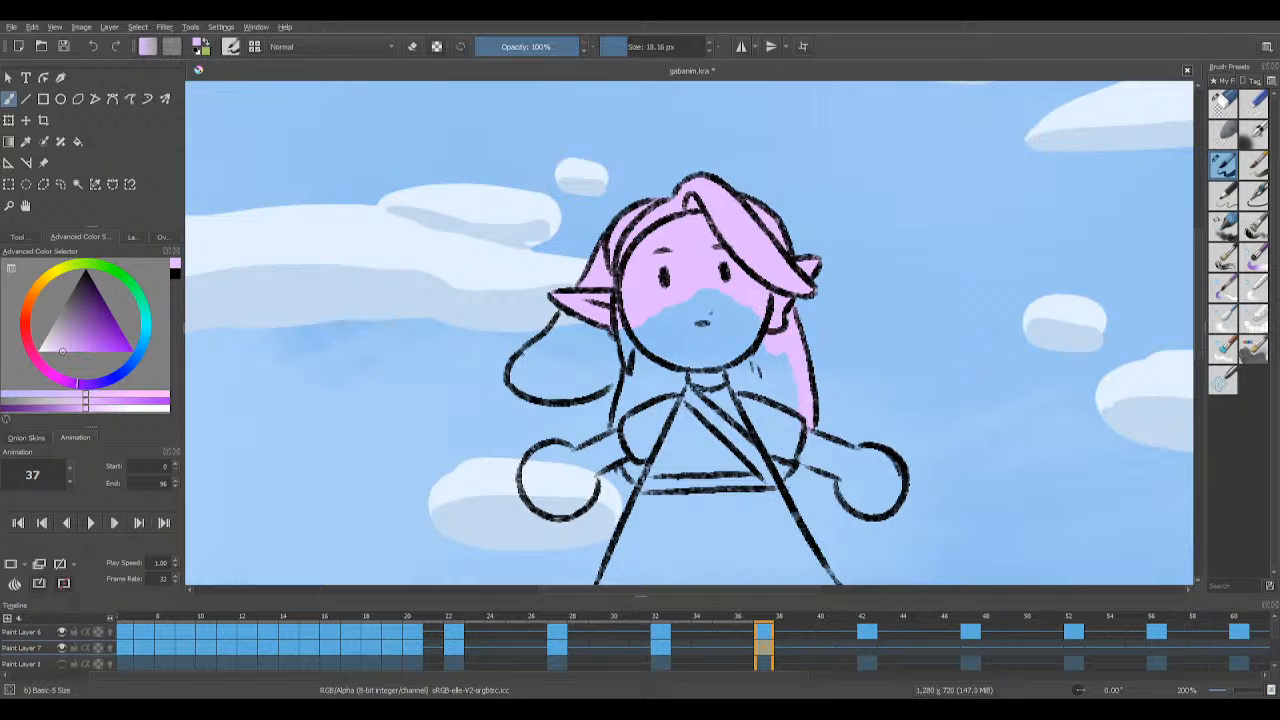
pyautogui.moveTo(522, 354); pyautogui.dragTo(563, 320)
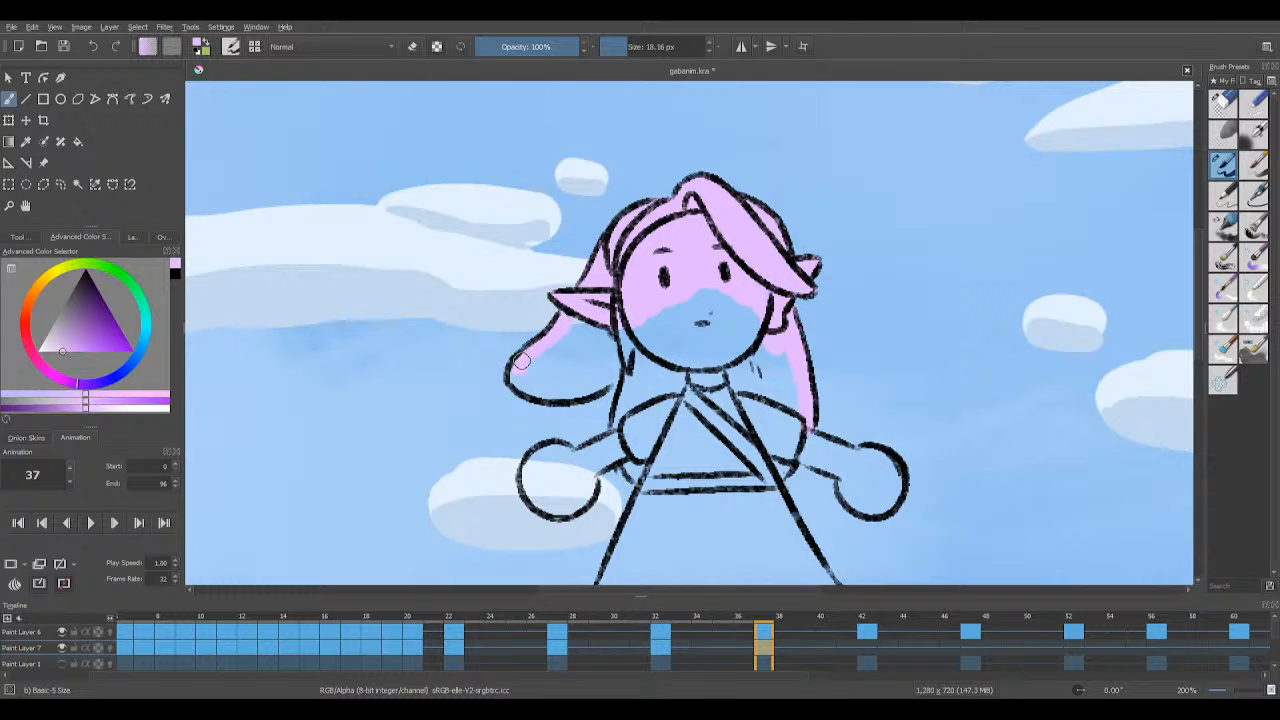
pyautogui.moveTo(521, 362)
pyautogui.mouseDown()
pyautogui.moveTo(516, 384)
pyautogui.moveTo(538, 387)
pyautogui.mouseUp()
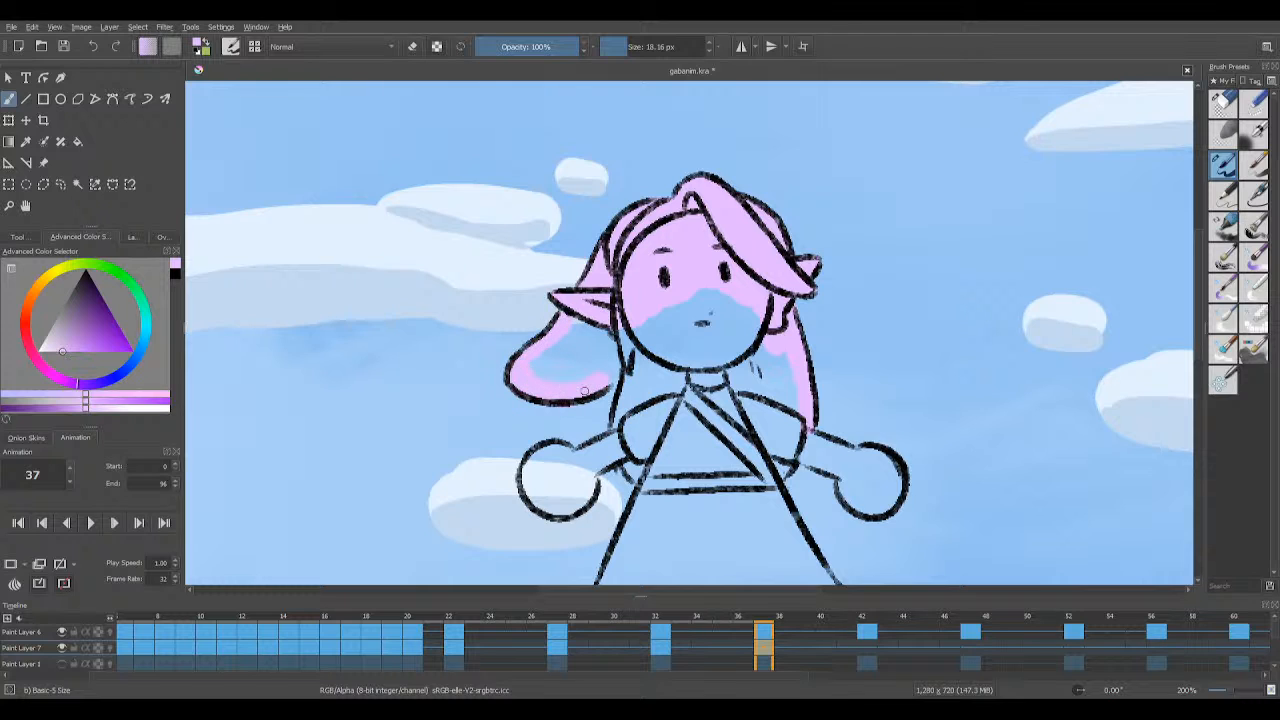
pyautogui.press('e')
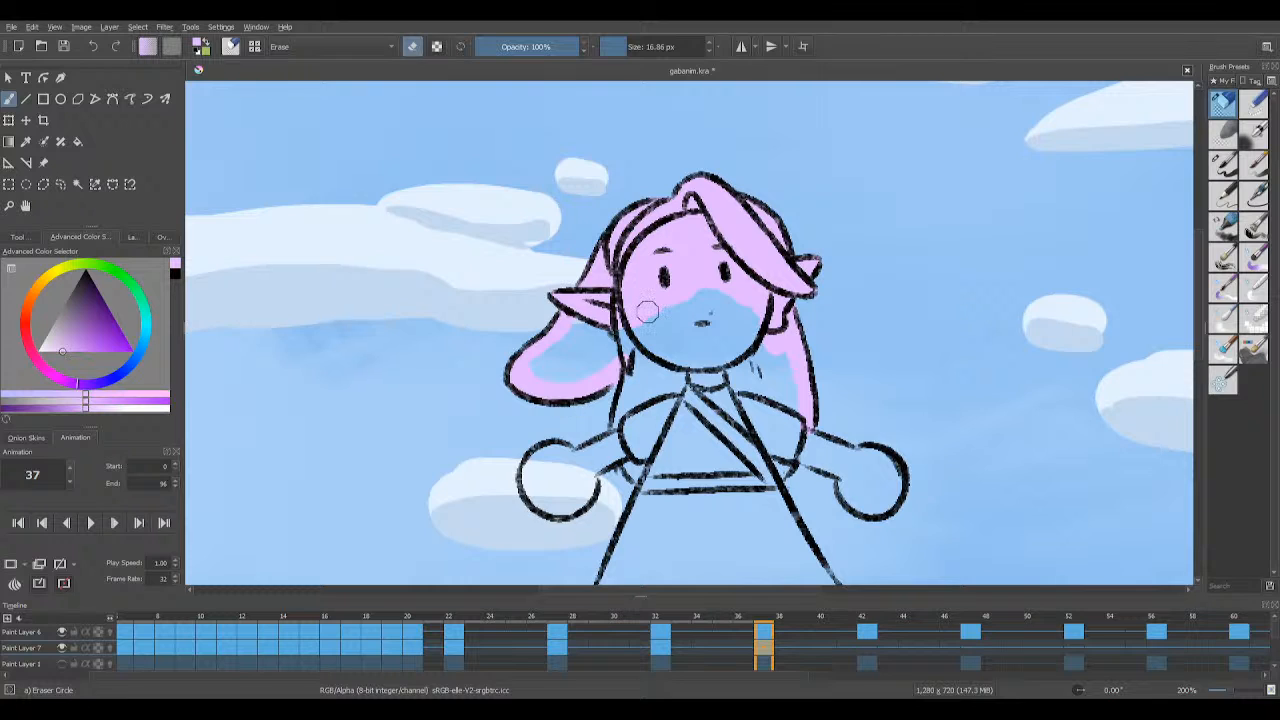
pyautogui.press('e')
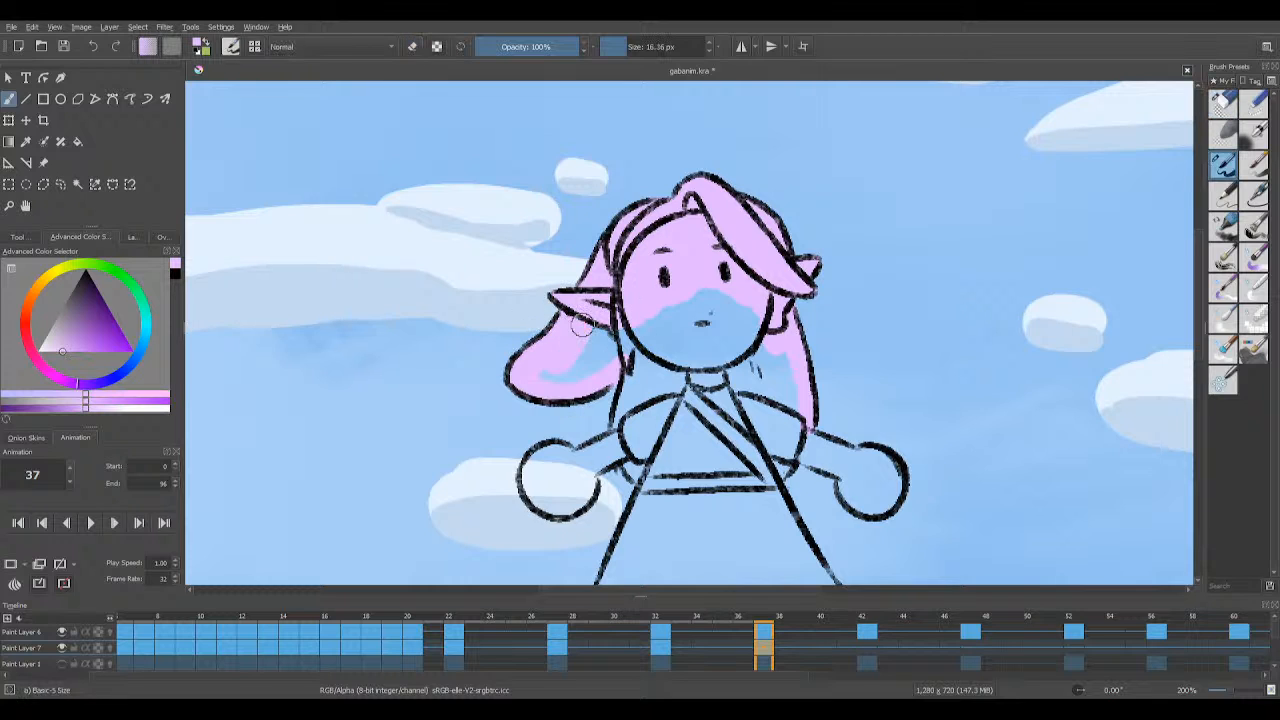
pyautogui.moveTo(580, 322)
pyautogui.mouseDown()
pyautogui.moveTo(559, 378)
pyautogui.moveTo(633, 315)
pyautogui.mouseUp()
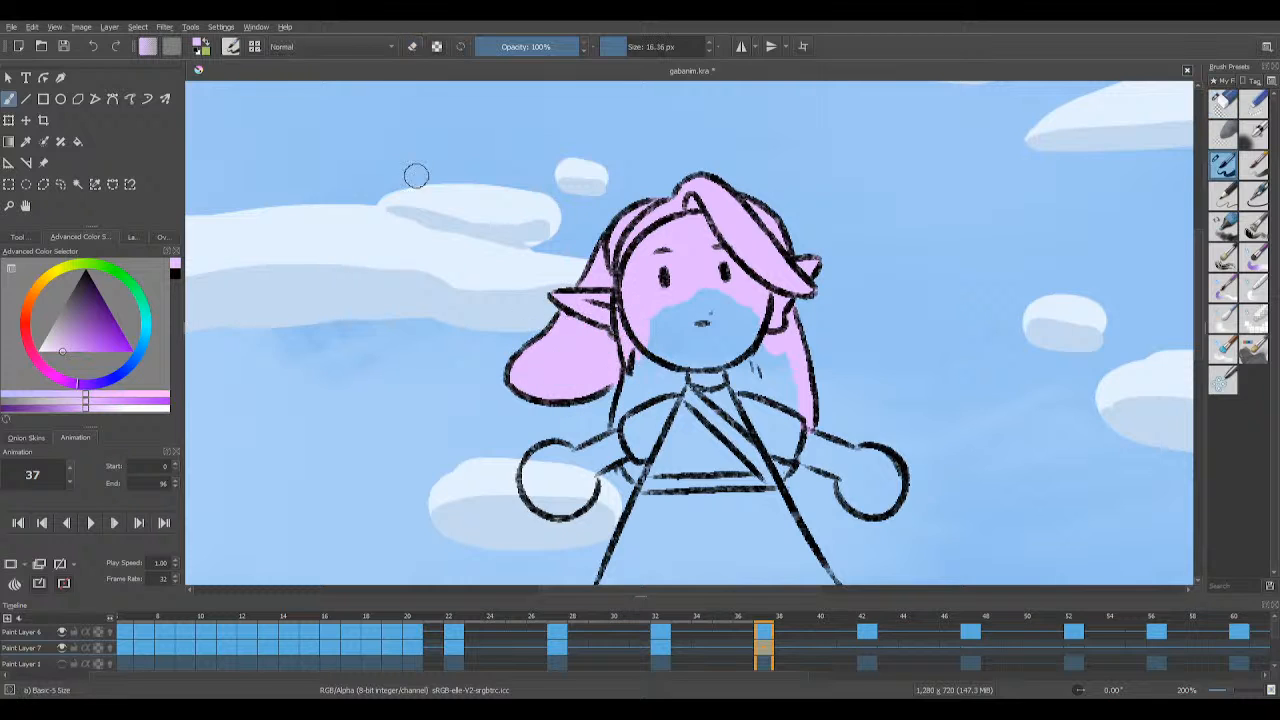
pyautogui.click(63, 47)
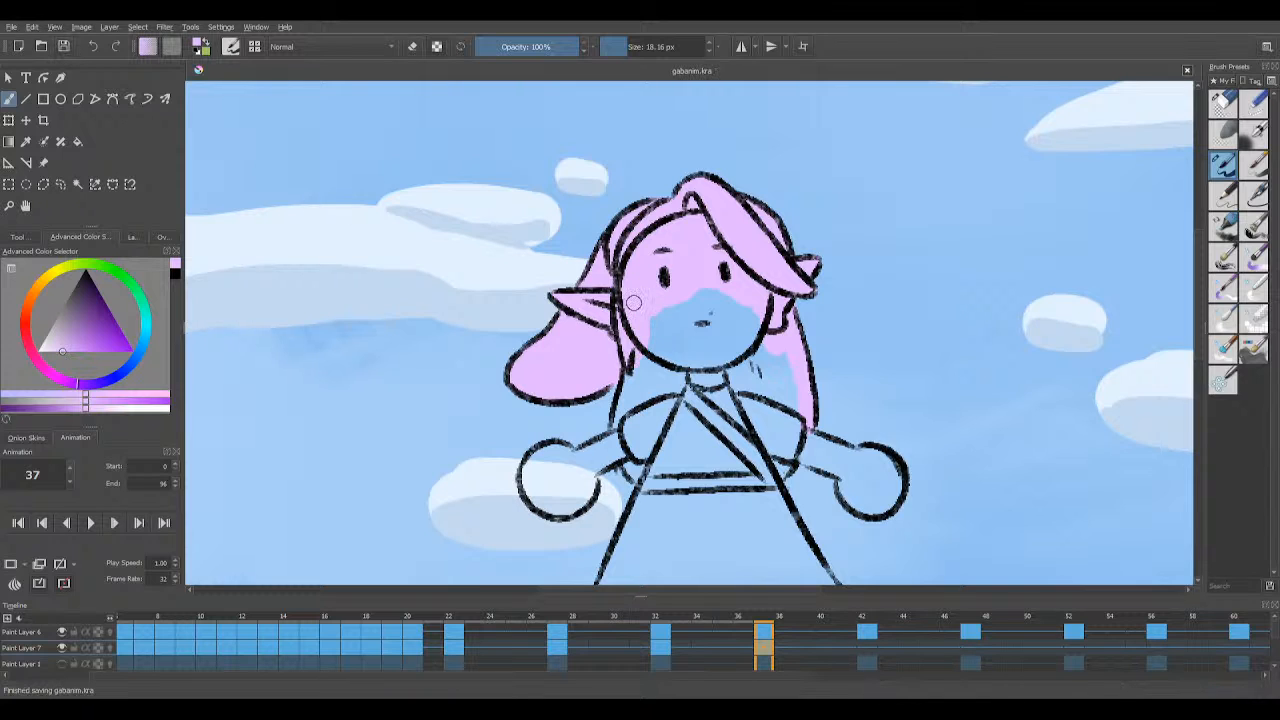
# Step: Fill the lower face, neck, remaining hair, both sleeves and upper bodice with lavender, and save the file
pyautogui.moveTo(640, 330)
pyautogui.mouseDown()
pyautogui.moveTo(660, 365)
pyautogui.moveTo(690, 305)
pyautogui.moveTo(703, 378)
pyautogui.mouseUp()
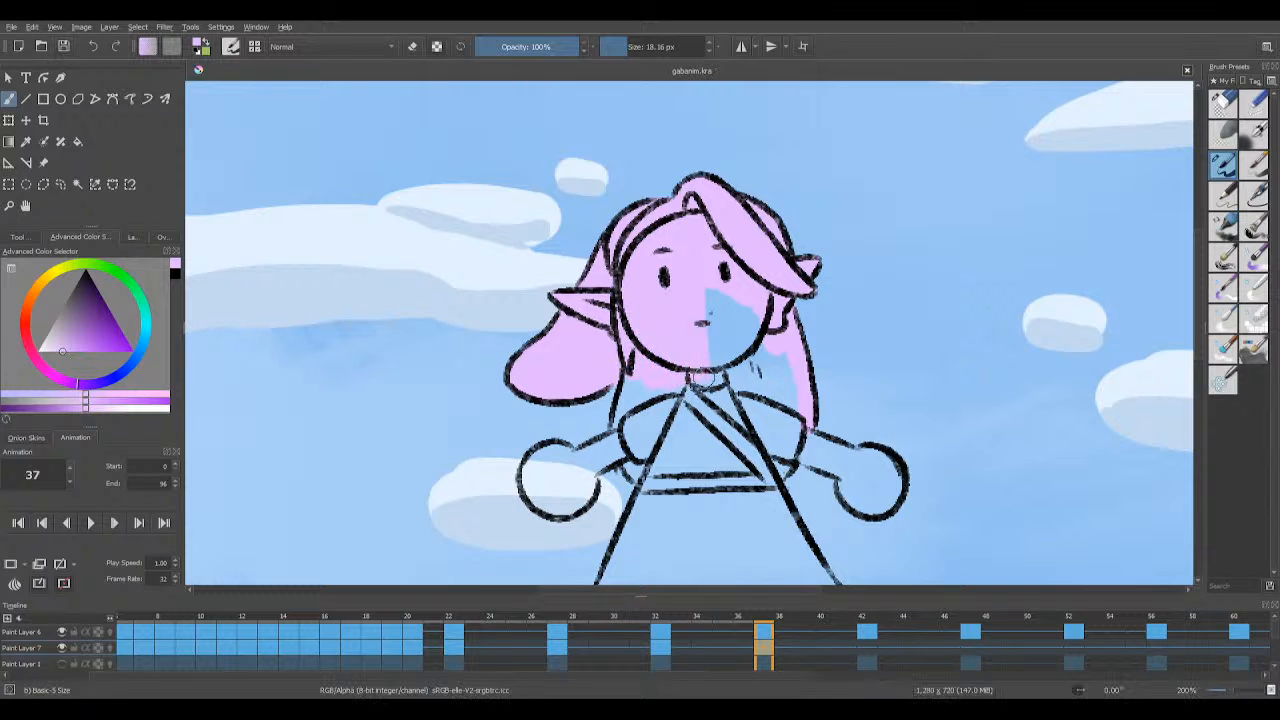
pyautogui.moveTo(710, 318)
pyautogui.mouseDown()
pyautogui.moveTo(718, 340)
pyautogui.moveTo(742, 300)
pyautogui.moveTo(765, 330)
pyautogui.moveTo(786, 318)
pyautogui.mouseUp()
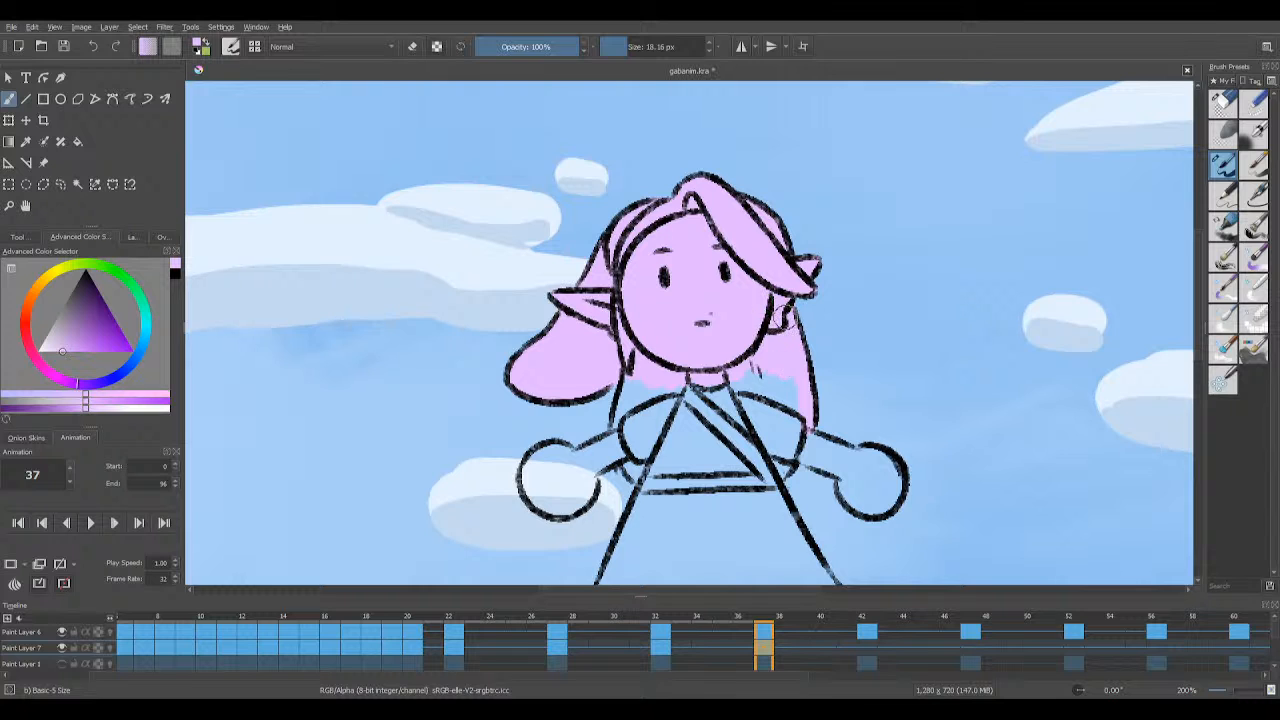
pyautogui.moveTo(1198, 274); pyautogui.dragTo(1197, 324)
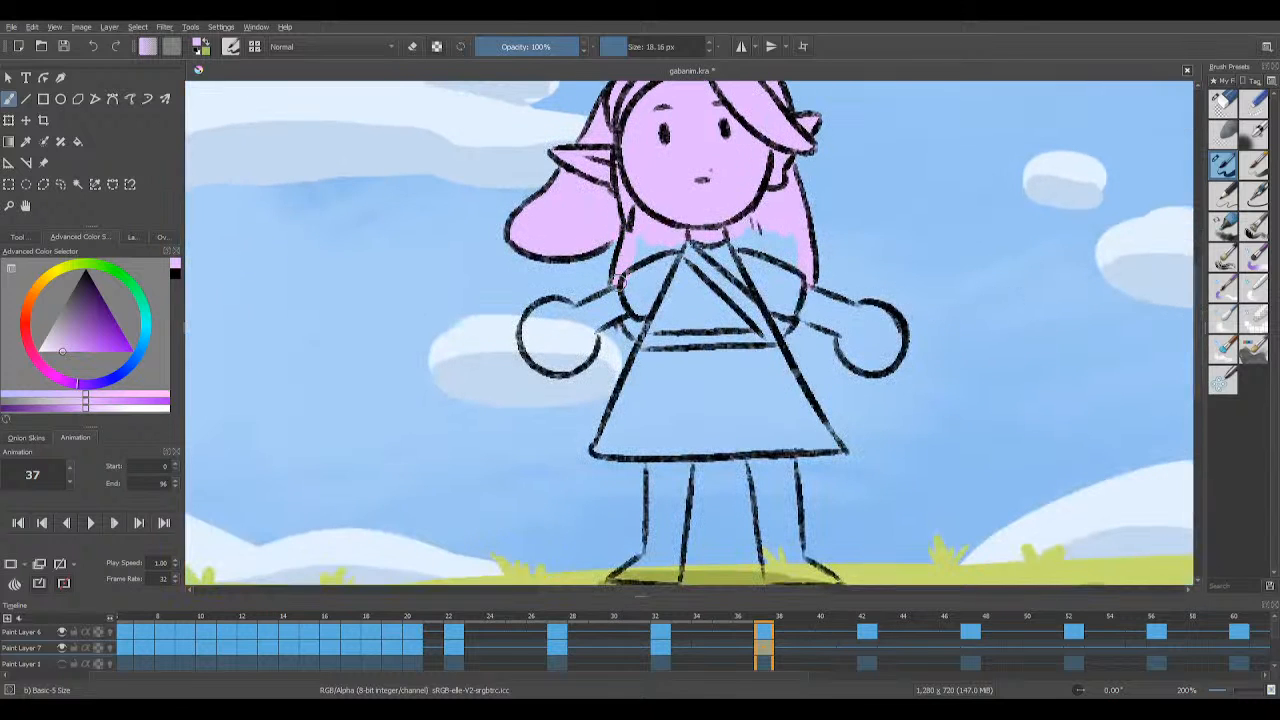
pyautogui.moveTo(620, 283)
pyautogui.mouseDown()
pyautogui.moveTo(638, 232)
pyautogui.moveTo(682, 253)
pyautogui.moveTo(671, 222)
pyautogui.moveTo(639, 311)
pyautogui.moveTo(681, 238)
pyautogui.moveTo(717, 224)
pyautogui.moveTo(746, 242)
pyautogui.moveTo(755, 294)
pyautogui.moveTo(767, 281)
pyautogui.moveTo(761, 310)
pyautogui.moveTo(761, 263)
pyautogui.moveTo(792, 244)
pyautogui.moveTo(784, 280)
pyautogui.mouseUp()
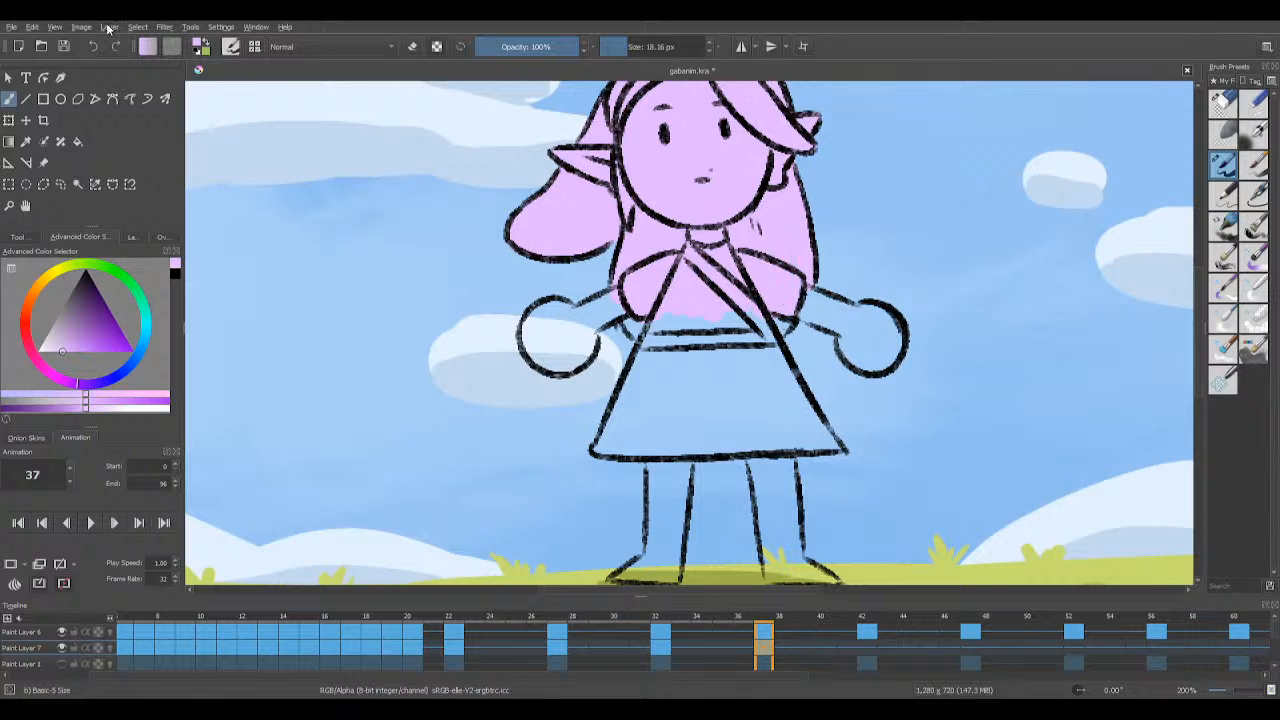
pyautogui.hotkey('ctrl', 's')
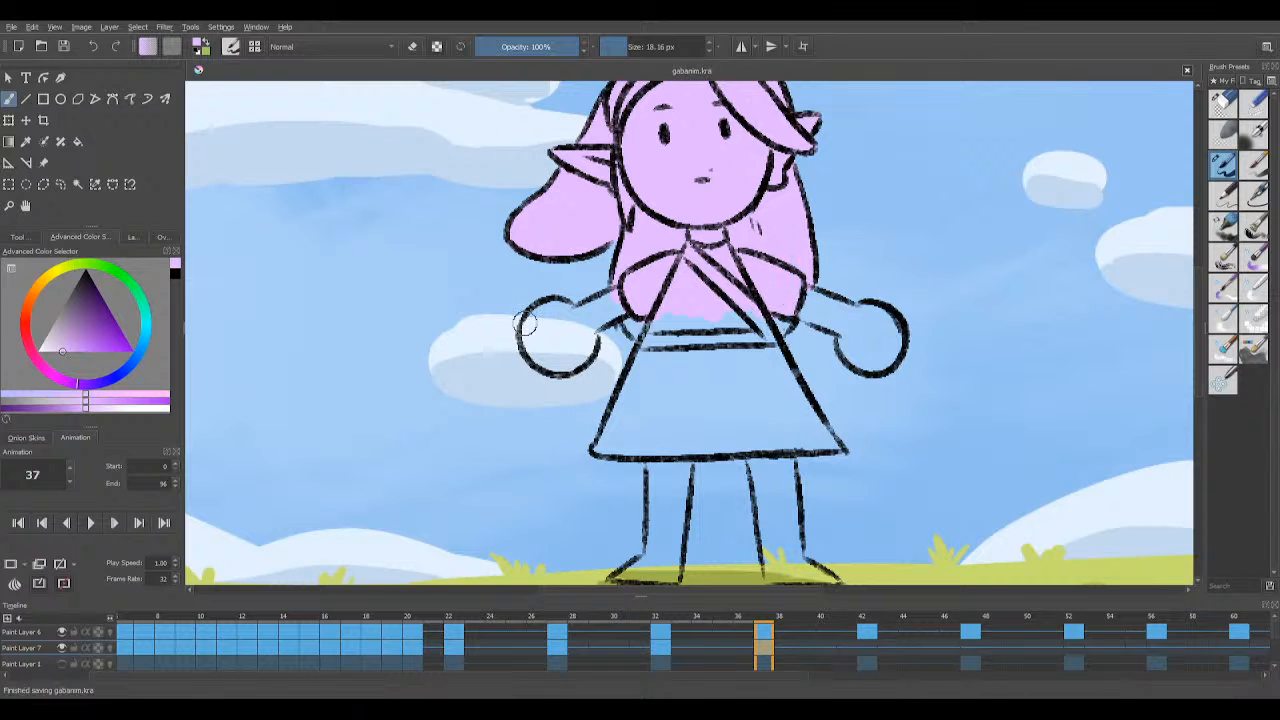
# Step: Paint the lowered left-side arm and round hand lavender, and save the file
pyautogui.moveTo(529, 334)
pyautogui.mouseDown()
pyautogui.moveTo(546, 361)
pyautogui.moveTo(538, 352)
pyautogui.moveTo(578, 340)
pyautogui.moveTo(580, 354)
pyautogui.moveTo(546, 360)
pyautogui.moveTo(566, 367)
pyautogui.moveTo(585, 330)
pyautogui.moveTo(539, 315)
pyautogui.moveTo(569, 312)
pyautogui.moveTo(567, 339)
pyautogui.moveTo(589, 303)
pyautogui.mouseUp()
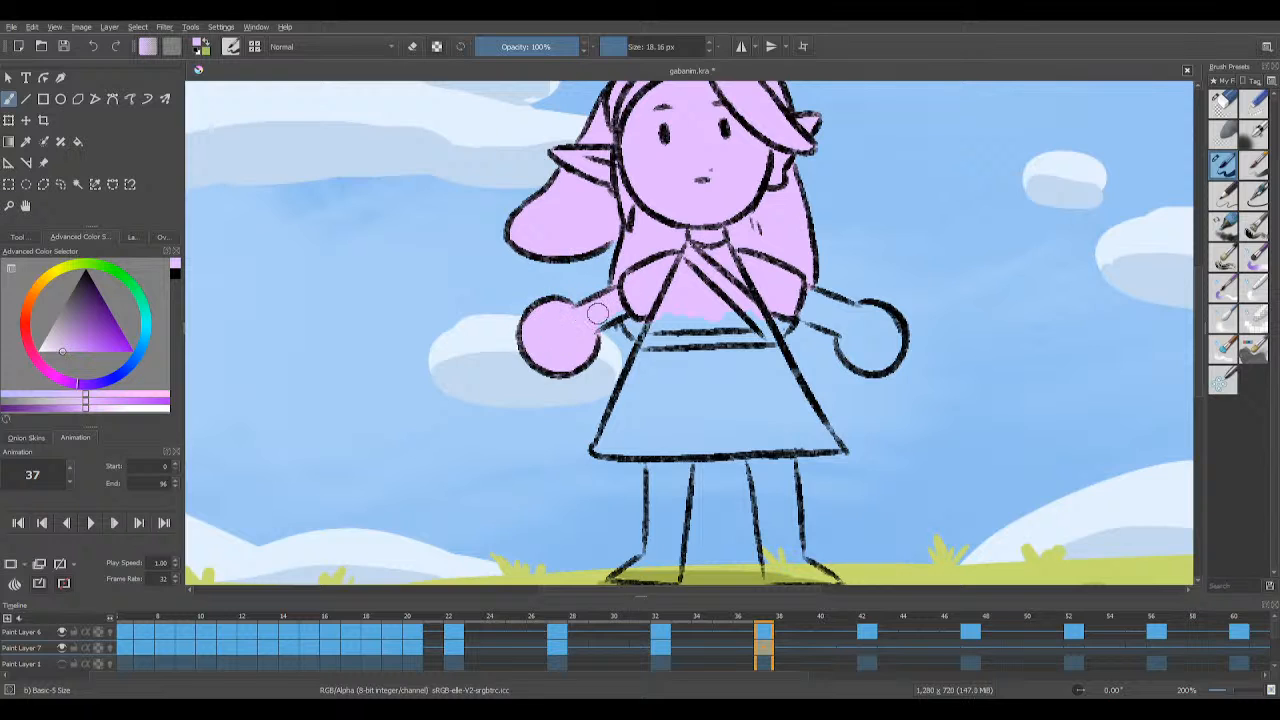
pyautogui.press('e')
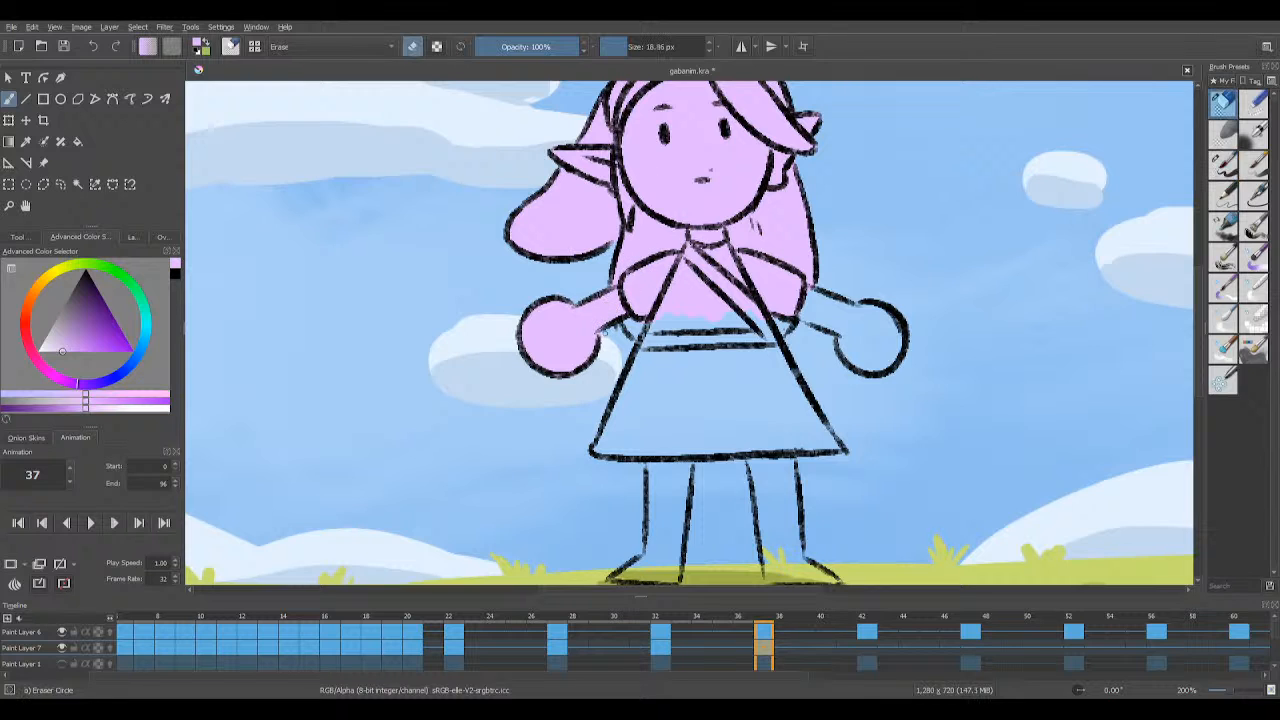
pyautogui.press('e')
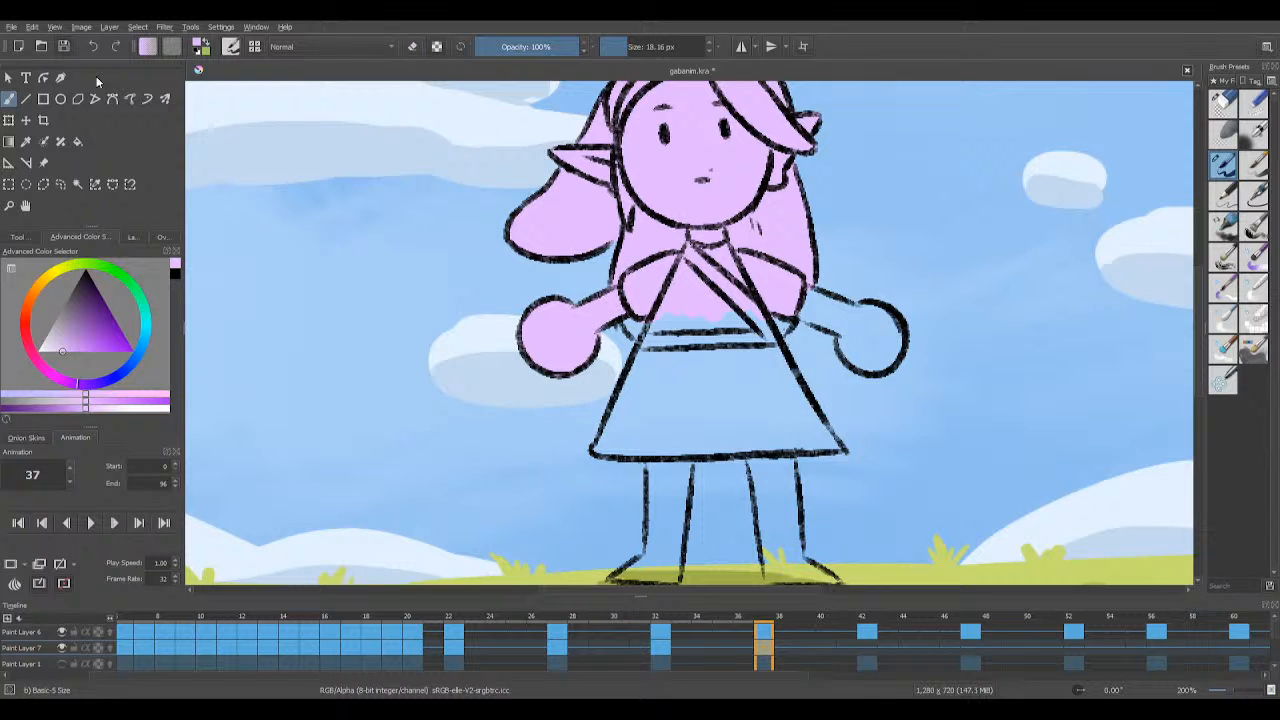
pyautogui.hotkey('ctrl', 's')
# Step: Paint the lower bodice, waistband and the lowered right-side arm and hand lavender, and save the file
pyautogui.moveTo(656, 342)
pyautogui.mouseDown()
pyautogui.moveTo(693, 356)
pyautogui.moveTo(737, 322)
pyautogui.mouseUp()
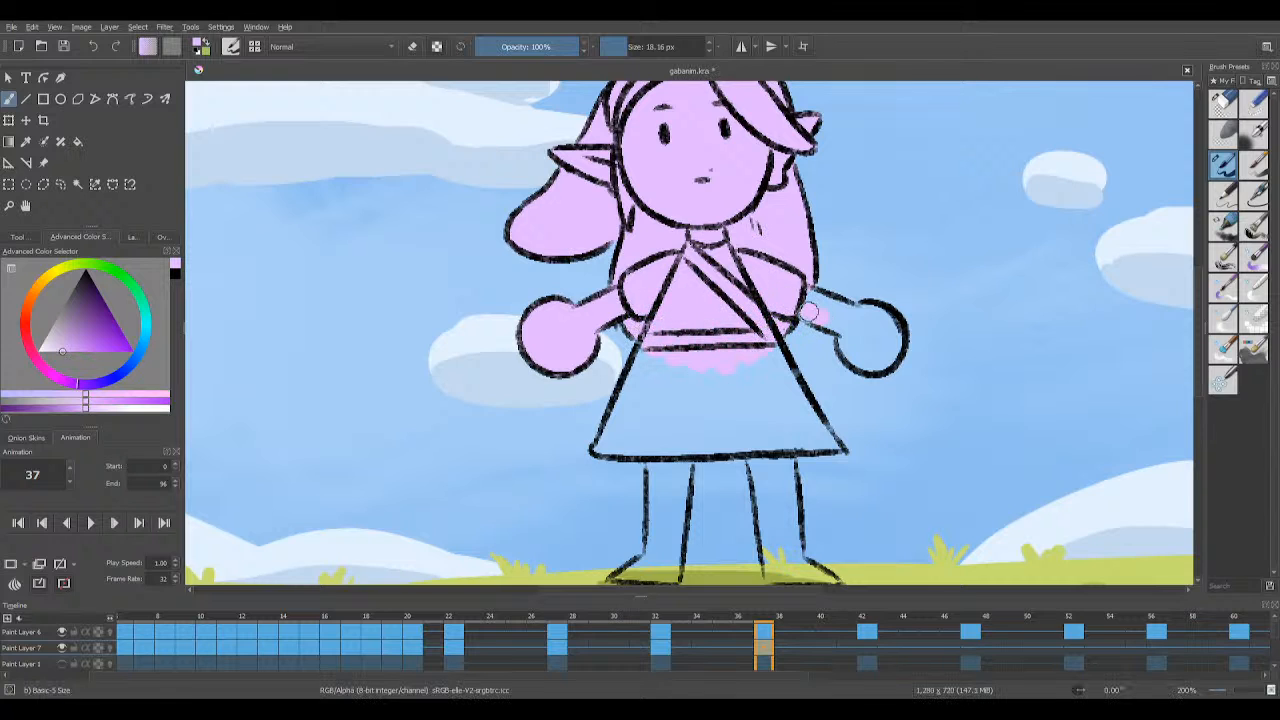
pyautogui.moveTo(823, 316)
pyautogui.mouseDown()
pyautogui.moveTo(825, 303)
pyautogui.moveTo(840, 308)
pyautogui.moveTo(854, 357)
pyautogui.moveTo(851, 346)
pyautogui.moveTo(880, 347)
pyautogui.moveTo(862, 360)
pyautogui.moveTo(877, 346)
pyautogui.moveTo(866, 317)
pyautogui.moveTo(878, 321)
pyautogui.mouseUp()
pyautogui.click(63, 46)
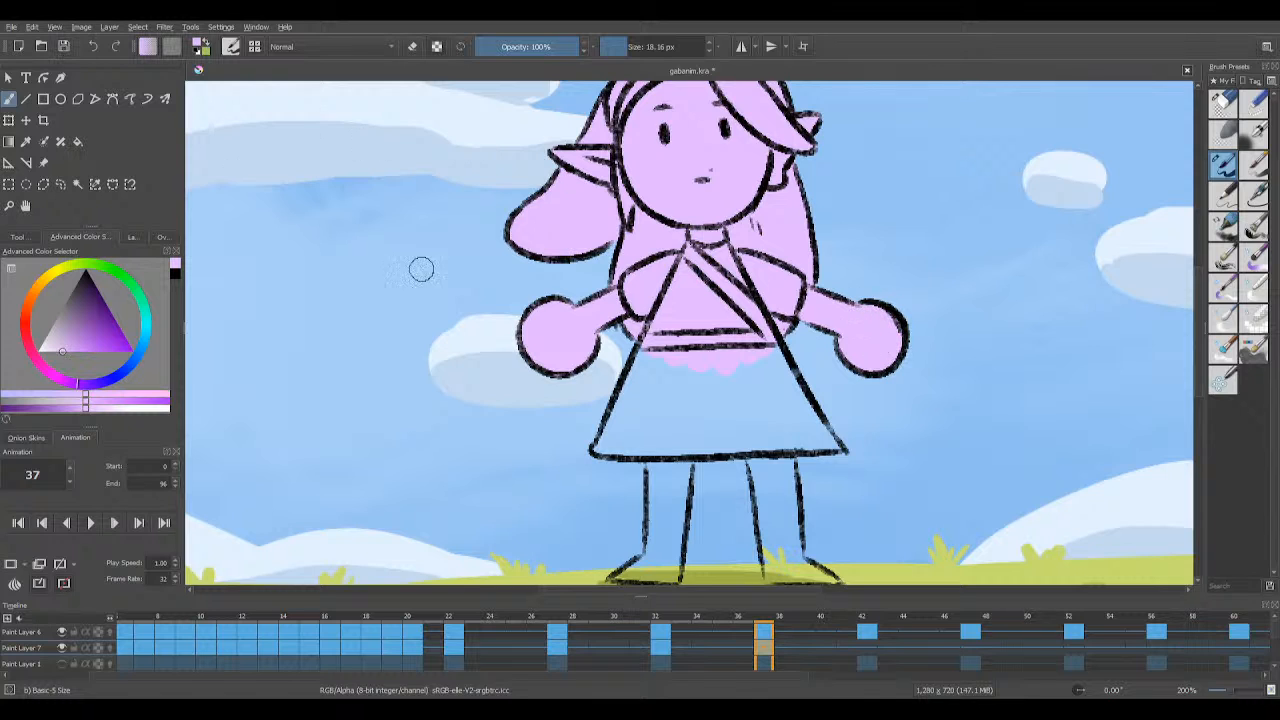
# Step: Fill the skirt of the frame 37 character with lavender down to the hem, and save the file
pyautogui.moveTo(621, 399)
pyautogui.mouseDown()
pyautogui.moveTo(641, 342)
pyautogui.moveTo(625, 414)
pyautogui.moveTo(596, 448)
pyautogui.moveTo(628, 450)
pyautogui.mouseUp()
pyautogui.moveTo(662, 358)
pyautogui.mouseDown()
pyautogui.moveTo(747, 335)
pyautogui.moveTo(776, 364)
pyautogui.mouseUp()
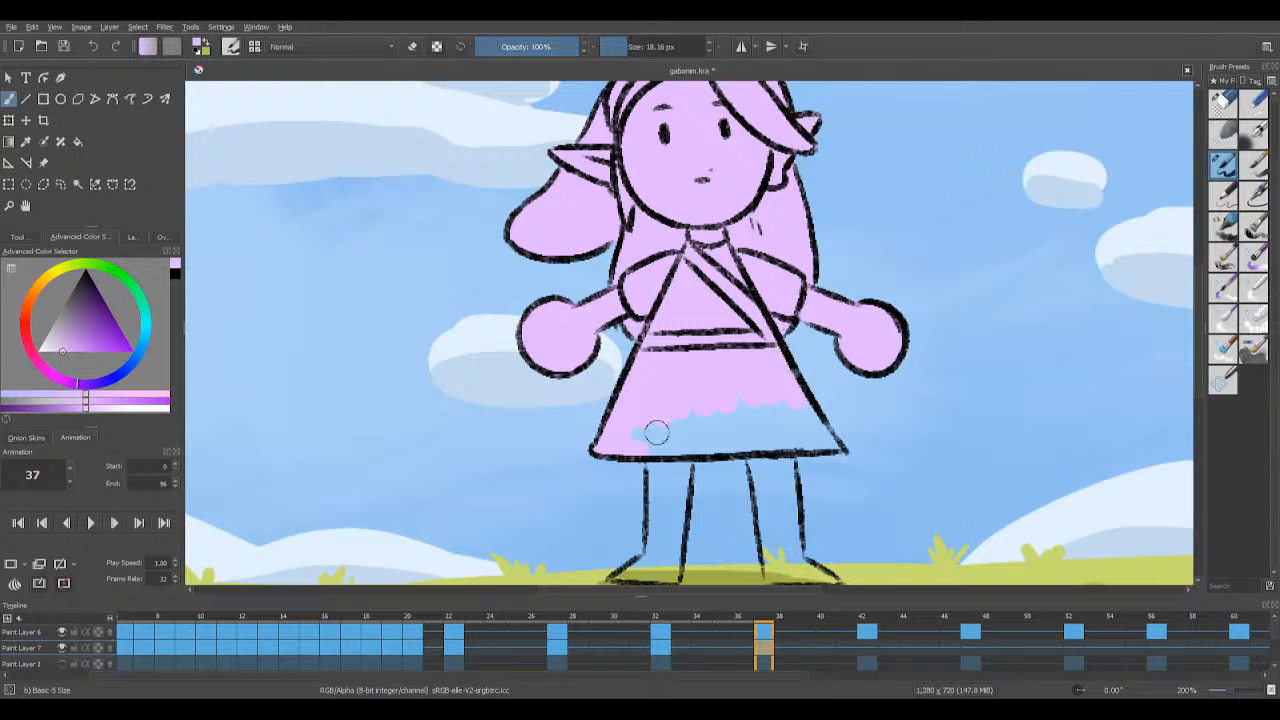
pyautogui.moveTo(622, 448)
pyautogui.mouseDown()
pyautogui.moveTo(818, 442)
pyautogui.moveTo(797, 392)
pyautogui.mouseUp()
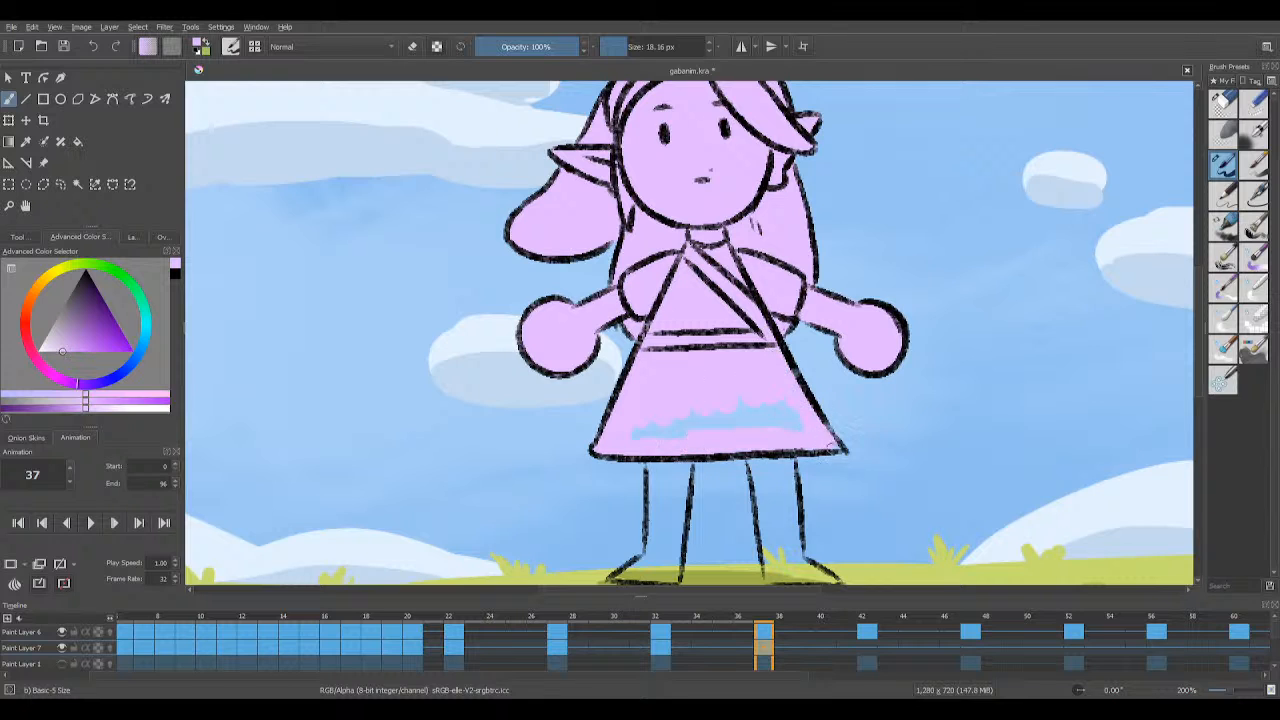
pyautogui.press('e')
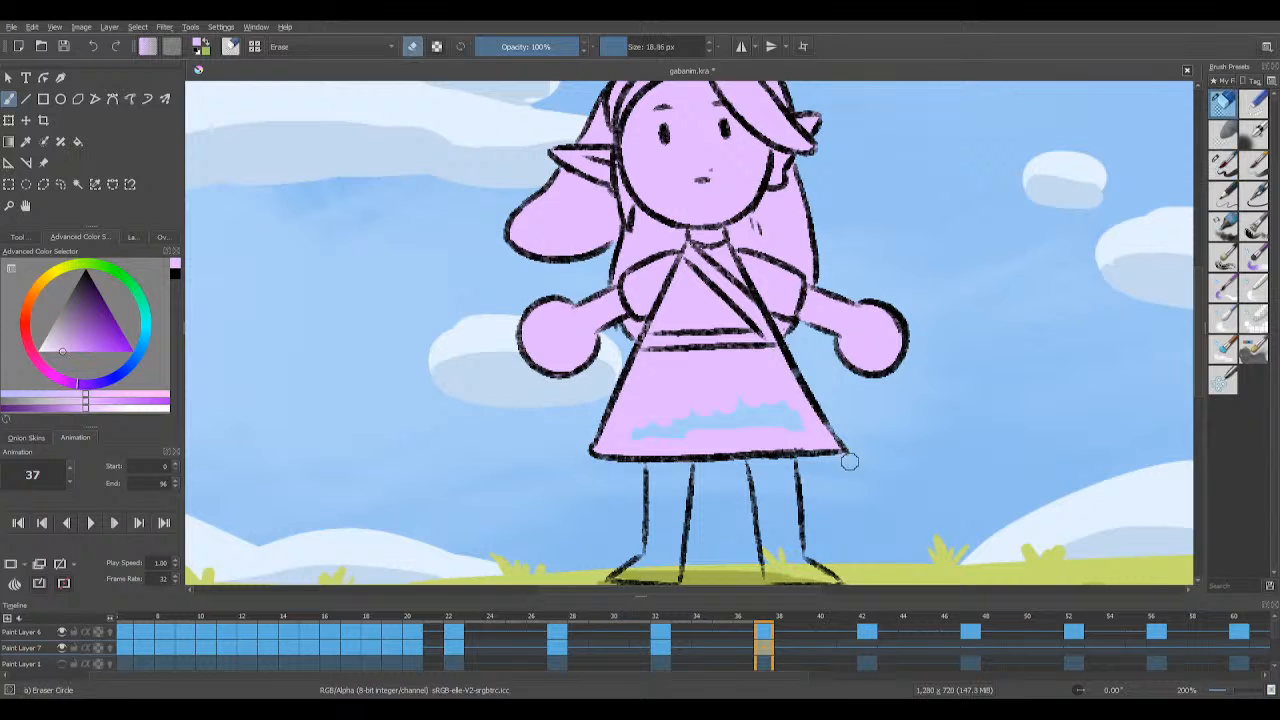
pyautogui.press('e')
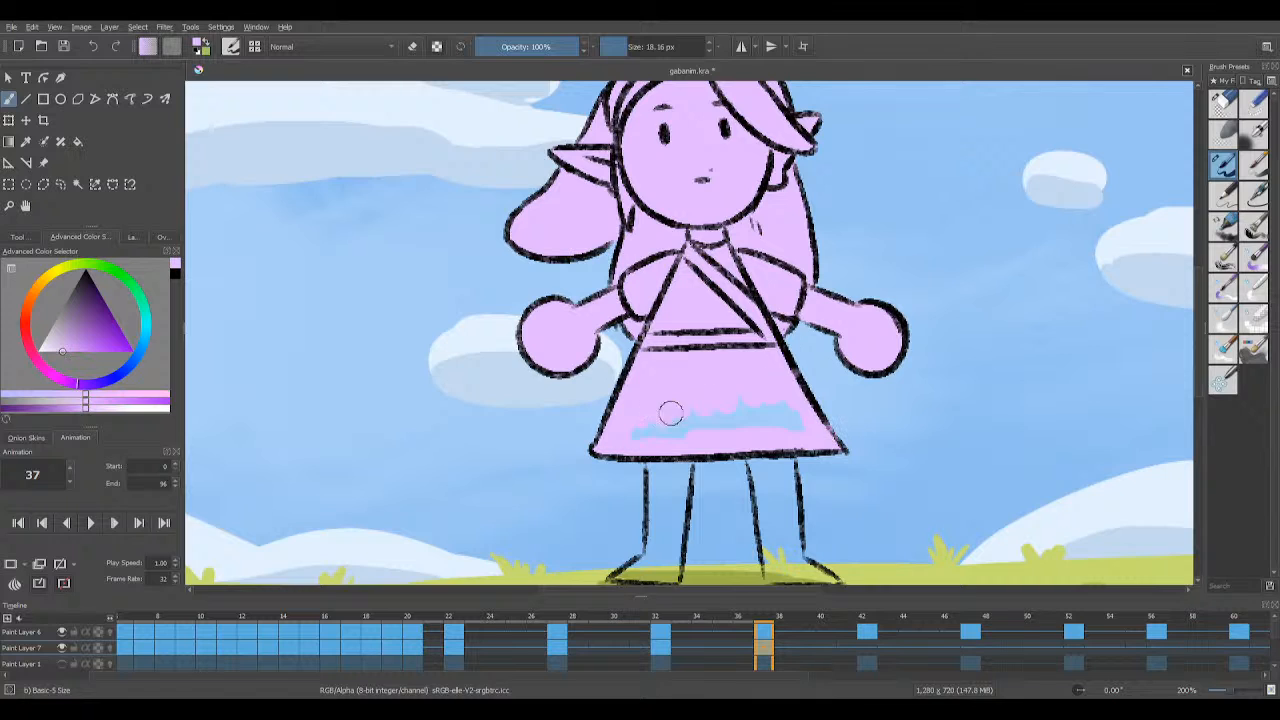
pyautogui.moveTo(636, 426); pyautogui.dragTo(795, 431)
pyautogui.hotkey('ctrl', 's')
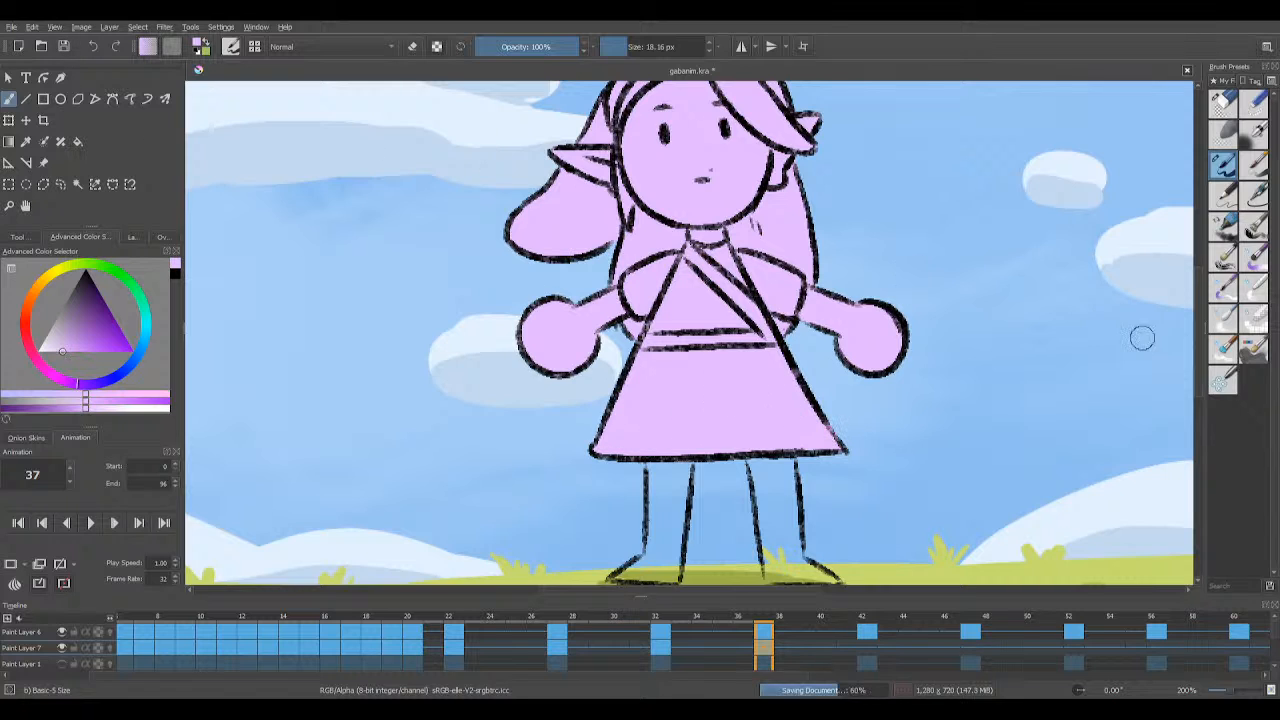
# Step: Paint the left-side leg and foot lavender on frame 37, and save the file
pyautogui.scroll(-3, 1199, 305)
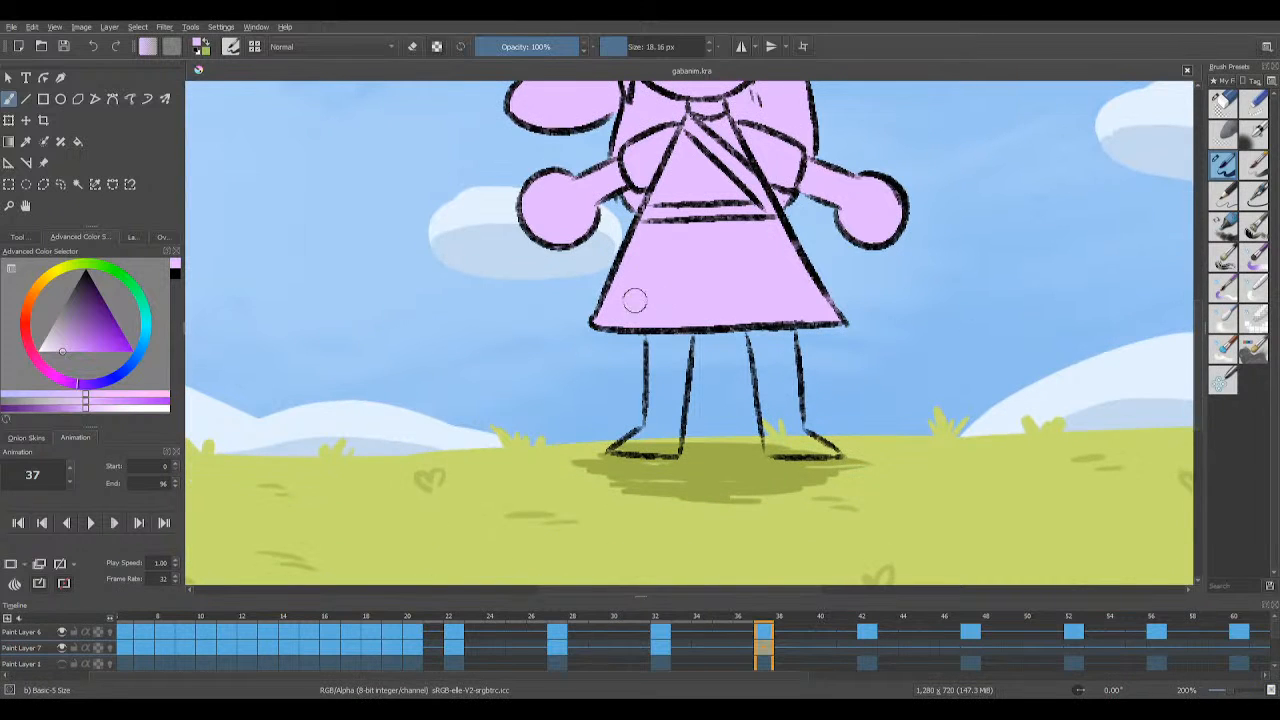
pyautogui.moveTo(652, 326)
pyautogui.mouseDown()
pyautogui.moveTo(662, 372)
pyautogui.moveTo(676, 376)
pyautogui.moveTo(675, 338)
pyautogui.mouseUp()
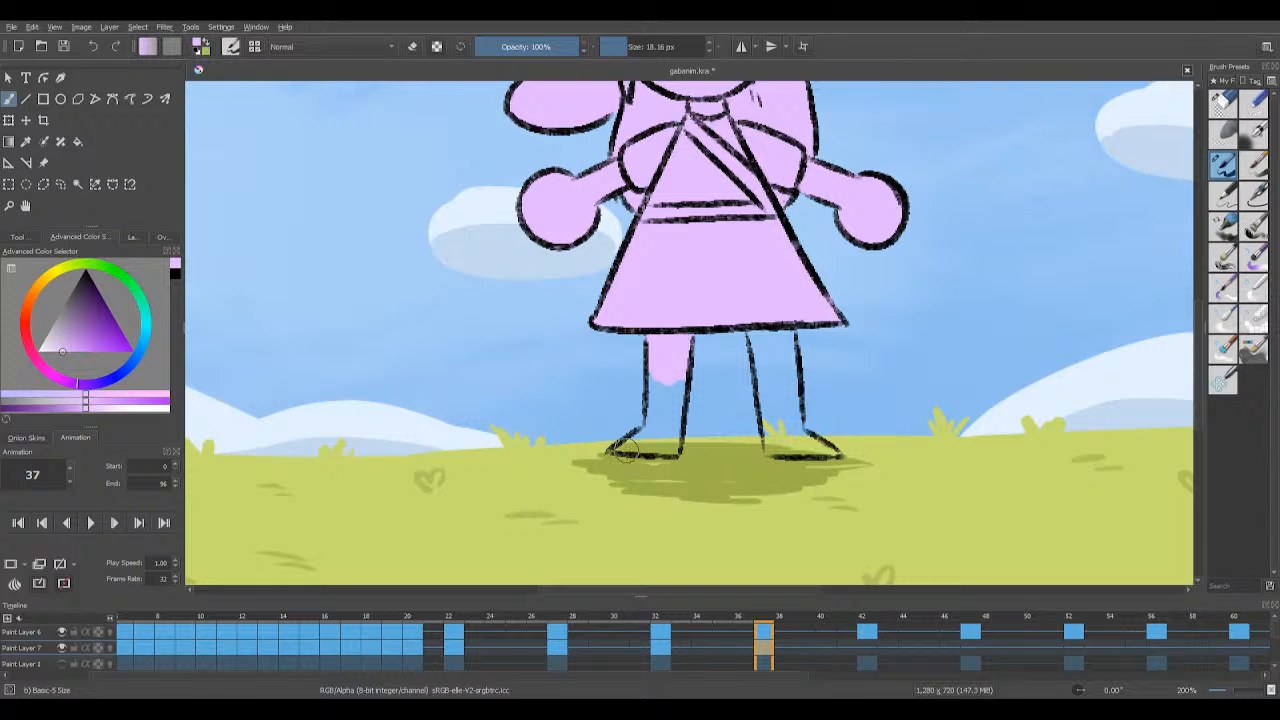
pyautogui.moveTo(651, 428); pyautogui.dragTo(655, 369)
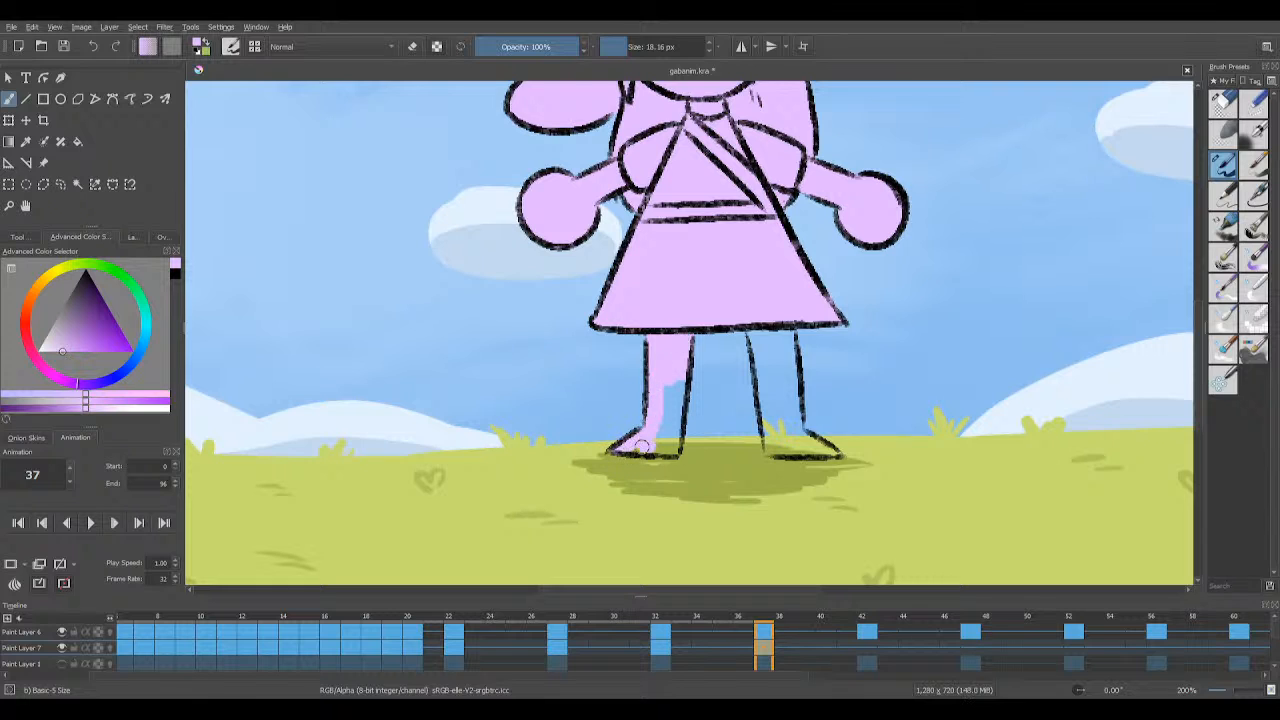
pyautogui.moveTo(640, 446)
pyautogui.mouseDown()
pyautogui.moveTo(670, 448)
pyautogui.moveTo(679, 368)
pyautogui.moveTo(663, 429)
pyautogui.mouseUp()
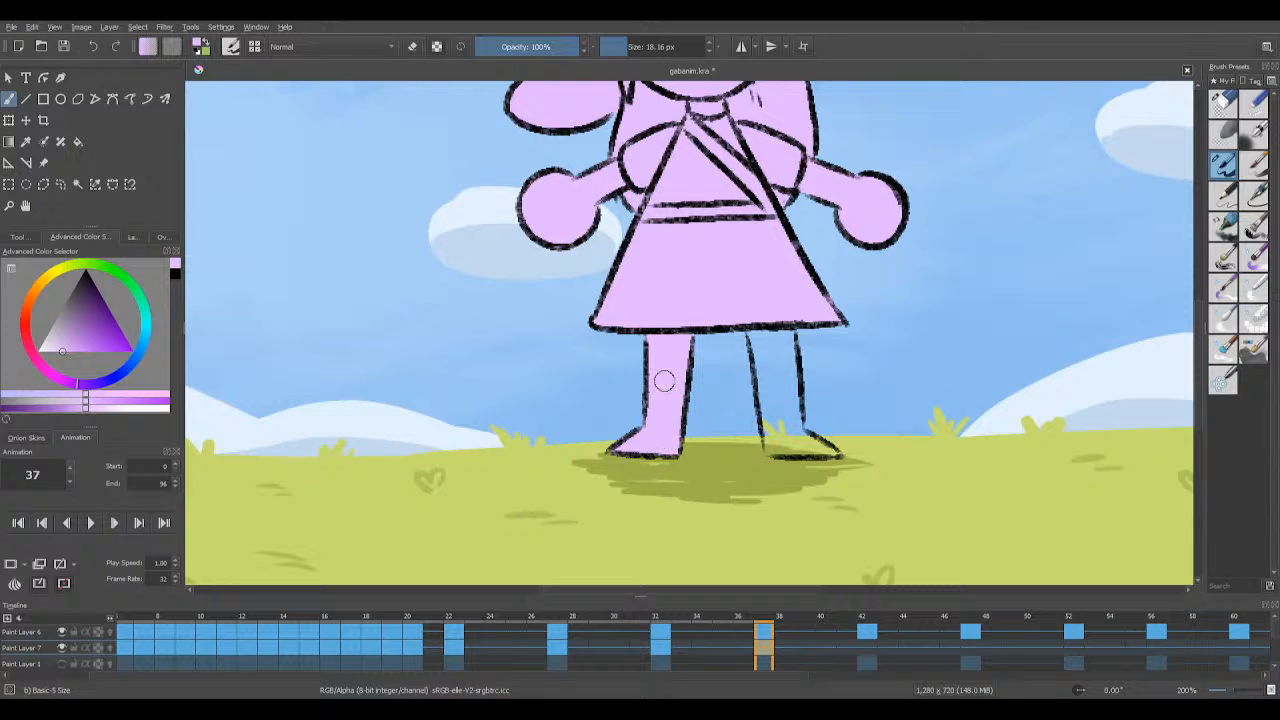
pyautogui.hotkey('ctrl', 's')
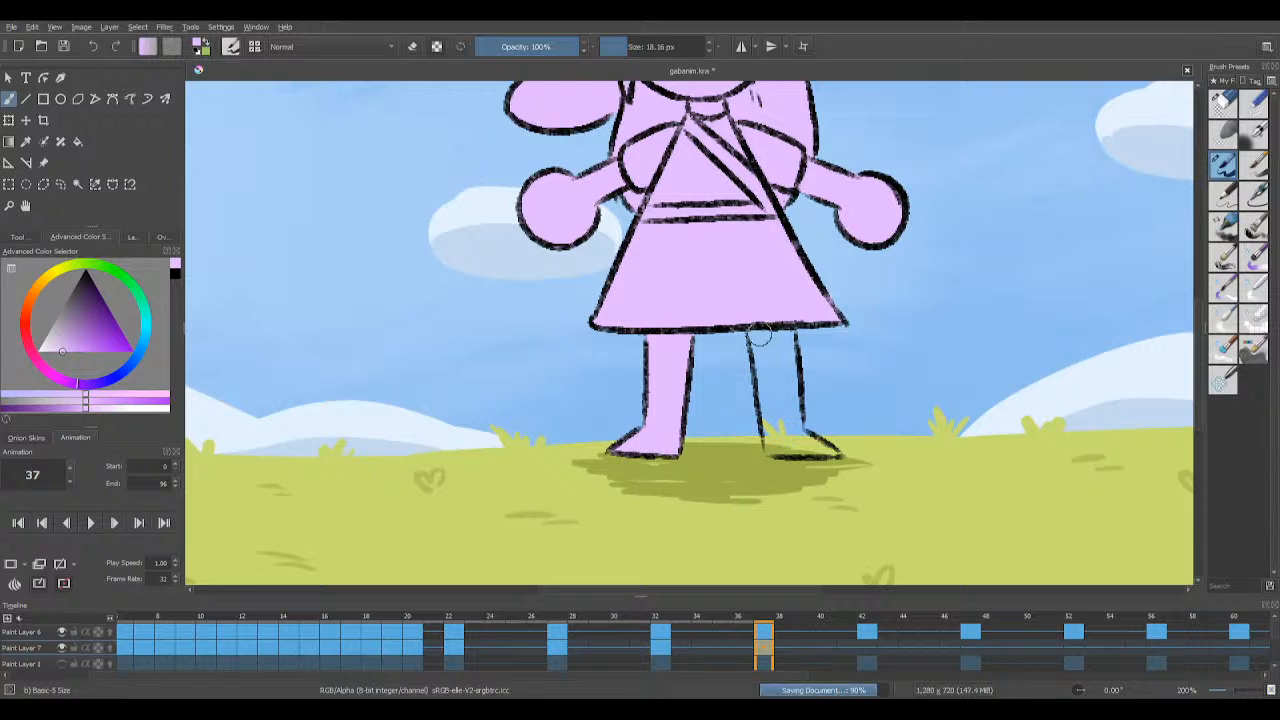
# Step: Paint the right-side leg and foot lavender on frame 37, and save the file
pyautogui.click(757, 338)
pyautogui.moveTo(757, 349)
pyautogui.mouseDown()
pyautogui.moveTo(769, 439)
pyautogui.moveTo(783, 452)
pyautogui.mouseUp()
pyautogui.moveTo(762, 322)
pyautogui.mouseDown()
pyautogui.moveTo(785, 360)
pyautogui.moveTo(790, 343)
pyautogui.moveTo(795, 400)
pyautogui.moveTo(771, 366)
pyautogui.moveTo(793, 440)
pyautogui.mouseUp()
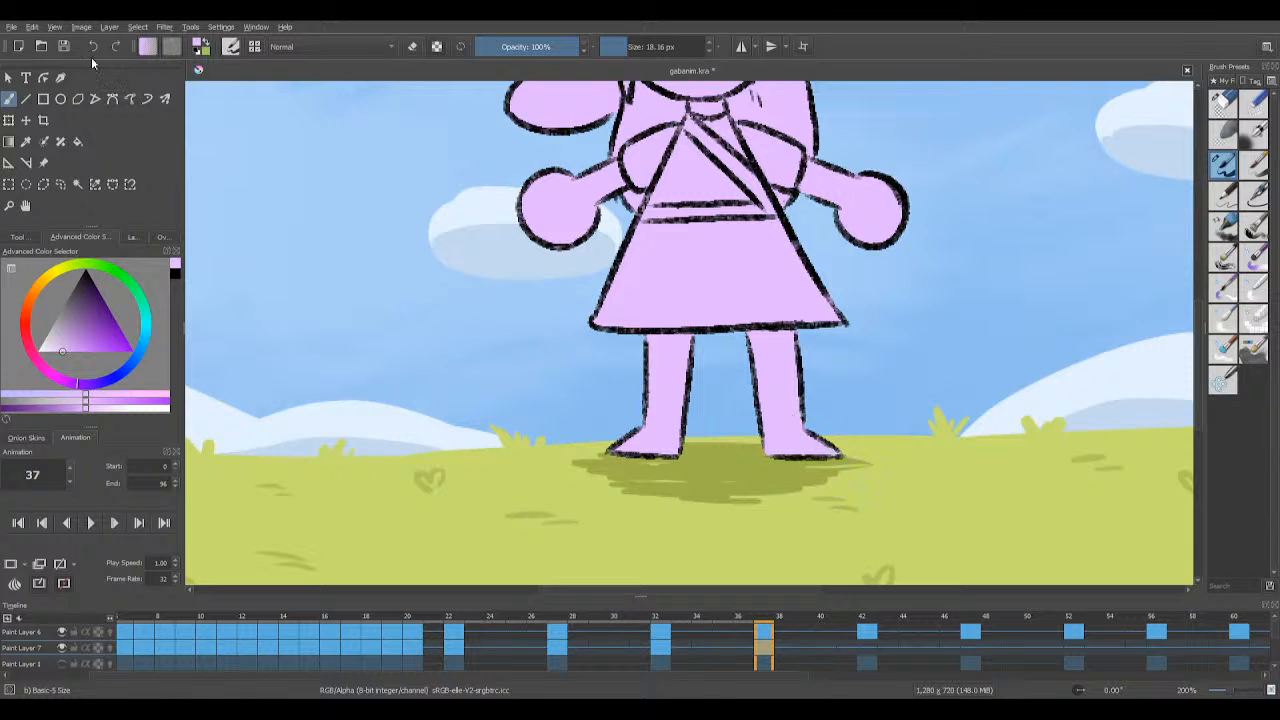
pyautogui.click(65, 48)
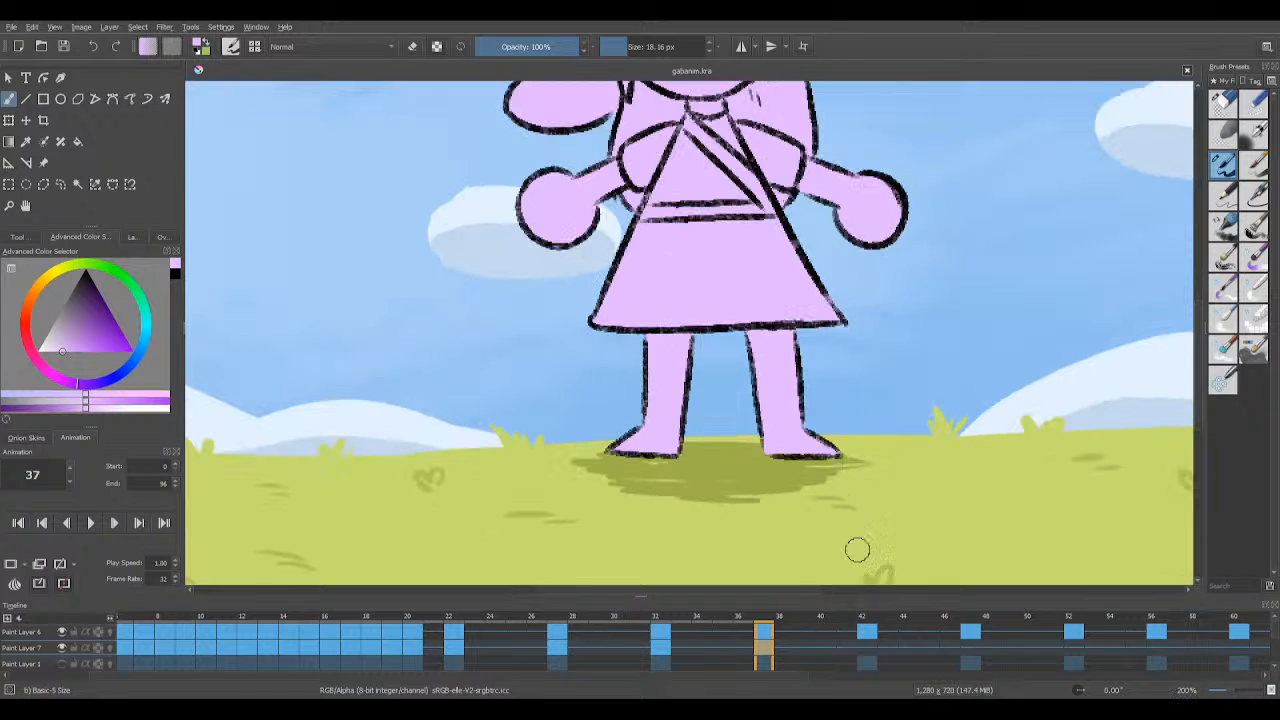
# Step: Set up an empty keyframe at frame 42 on Paint Layer 7, clearing the carried-over lavender fill, and save the file
pyautogui.click(863, 654)
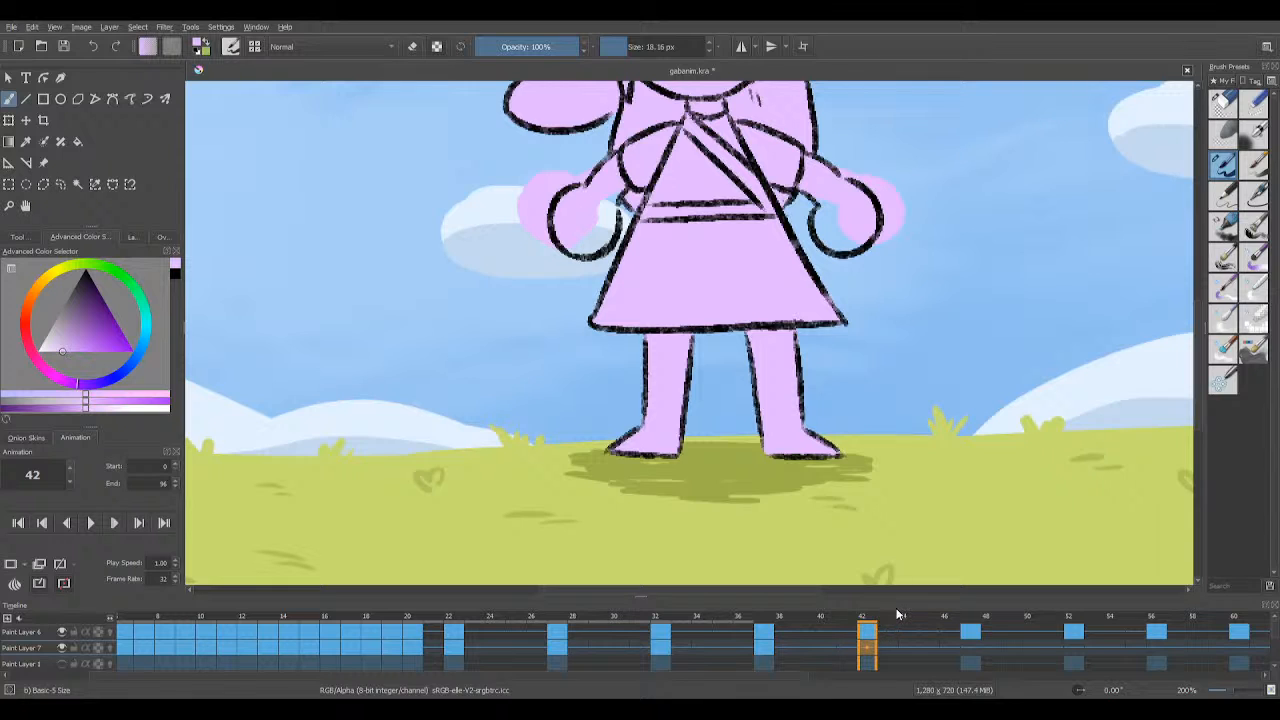
pyautogui.press('Delete')
pyautogui.click(65, 46)
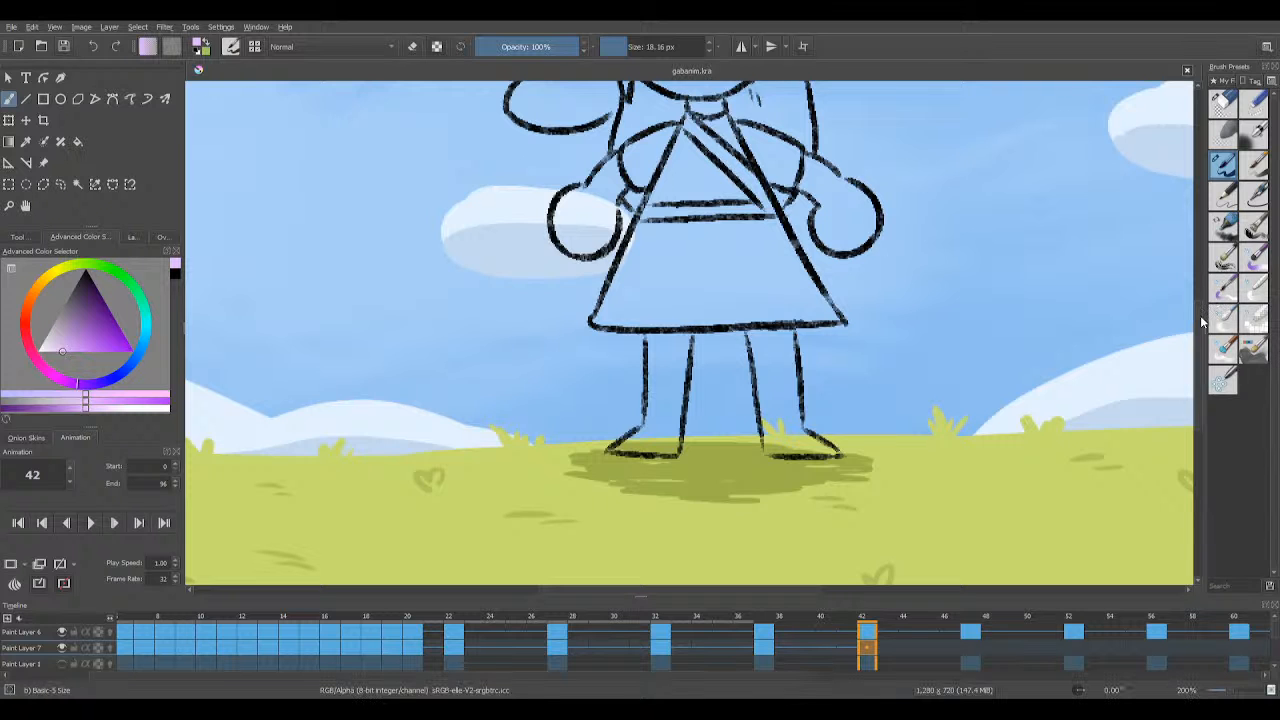
# Step: On frame 42, paint the left-side hair, pointed ear and hanging hair lock lavender, and save the file
pyautogui.scroll(5, 1200, 300)
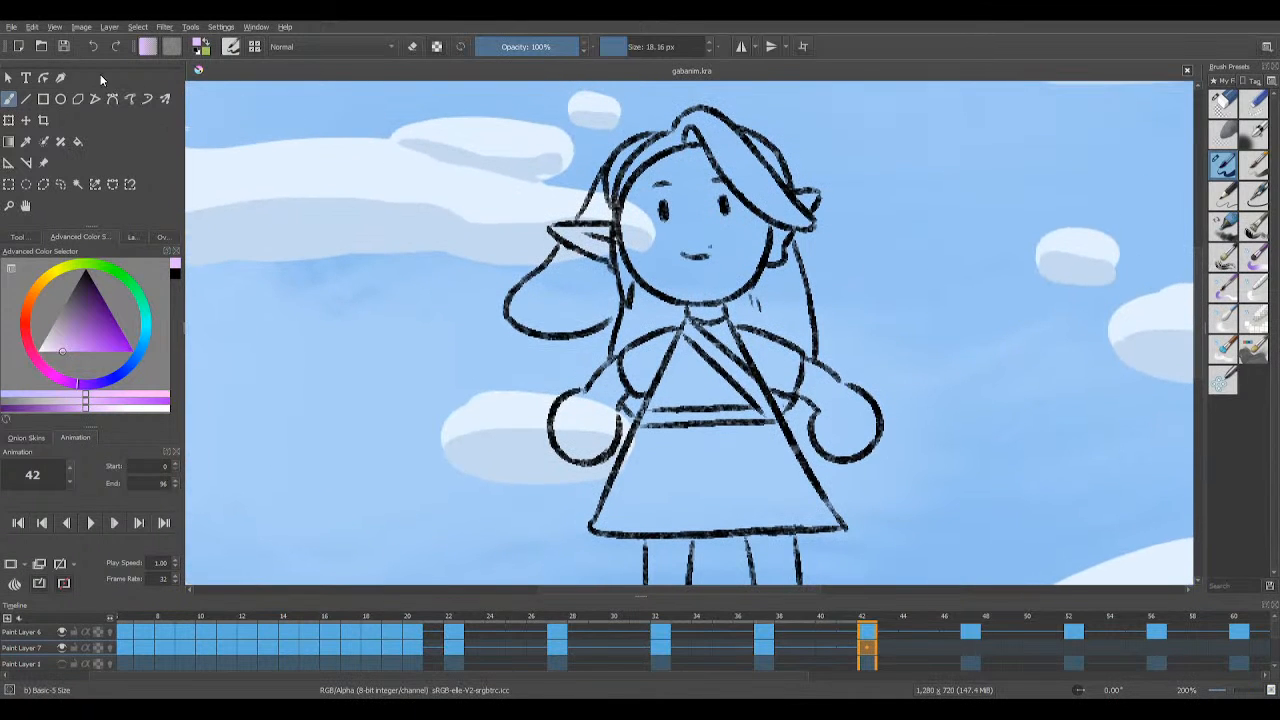
pyautogui.moveTo(622, 158)
pyautogui.mouseDown()
pyautogui.moveTo(590, 210)
pyautogui.moveTo(592, 183)
pyautogui.moveTo(578, 228)
pyautogui.mouseUp()
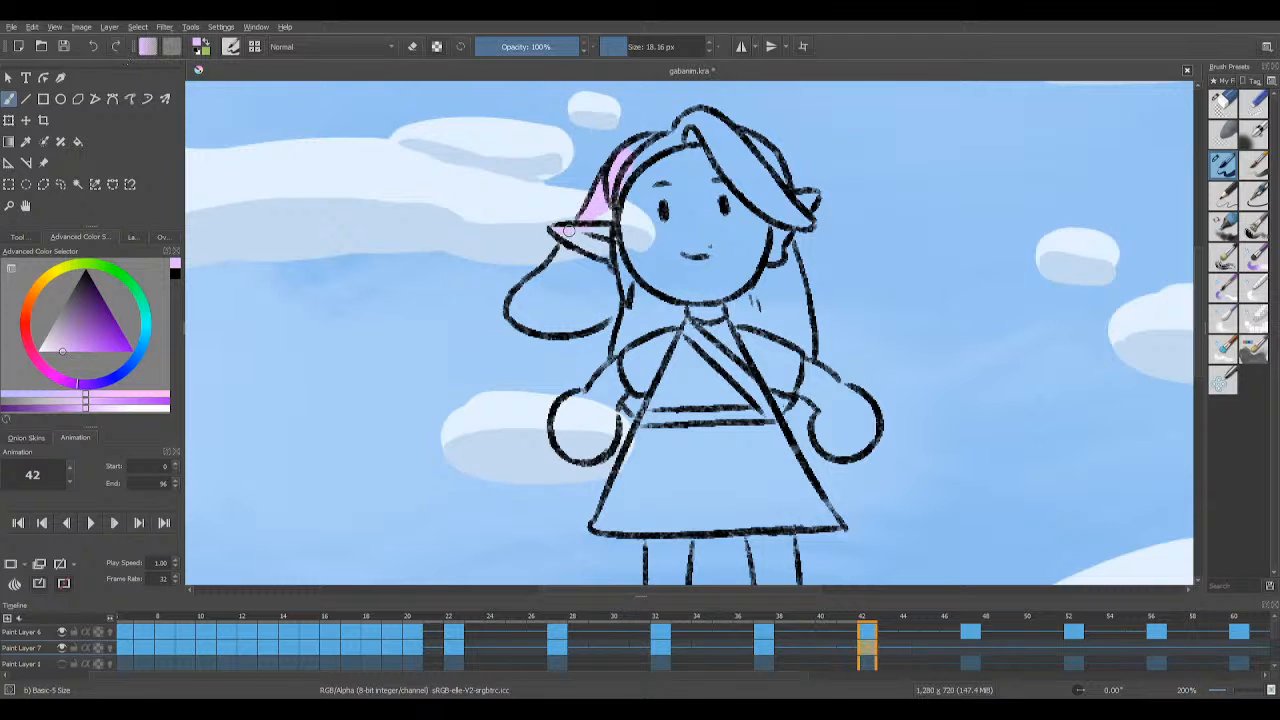
pyautogui.press('e')
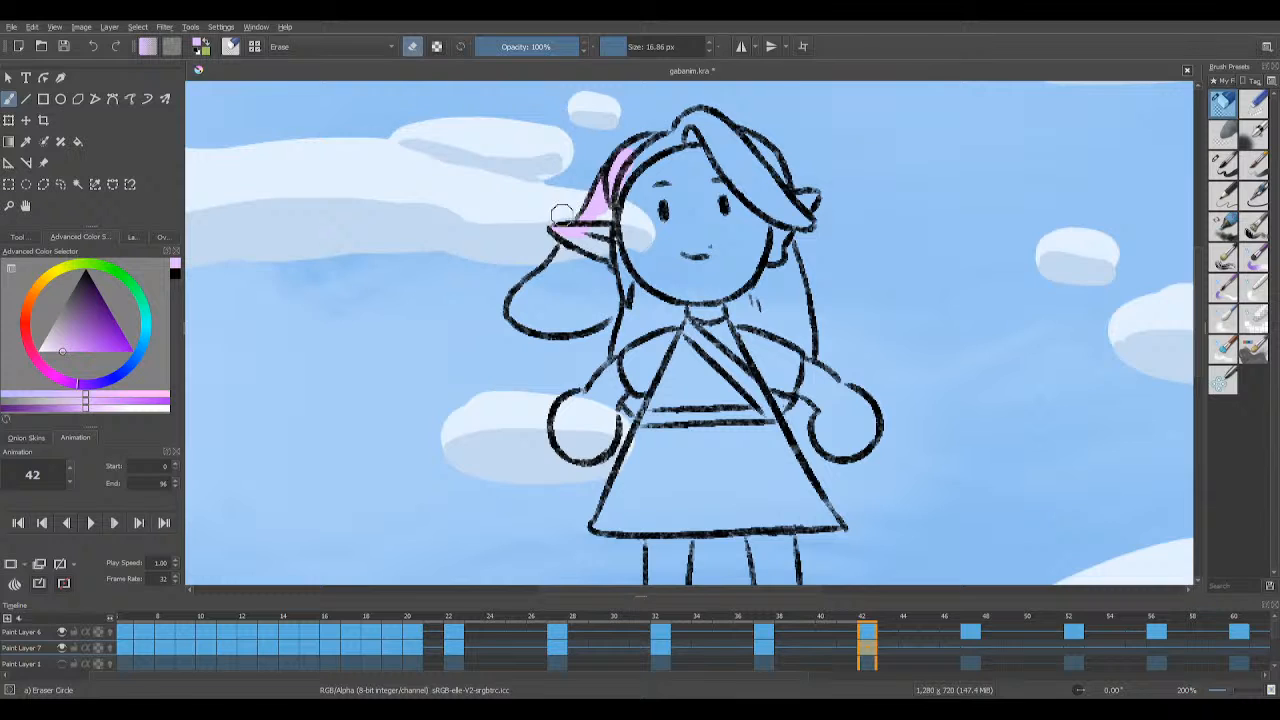
pyautogui.press('e')
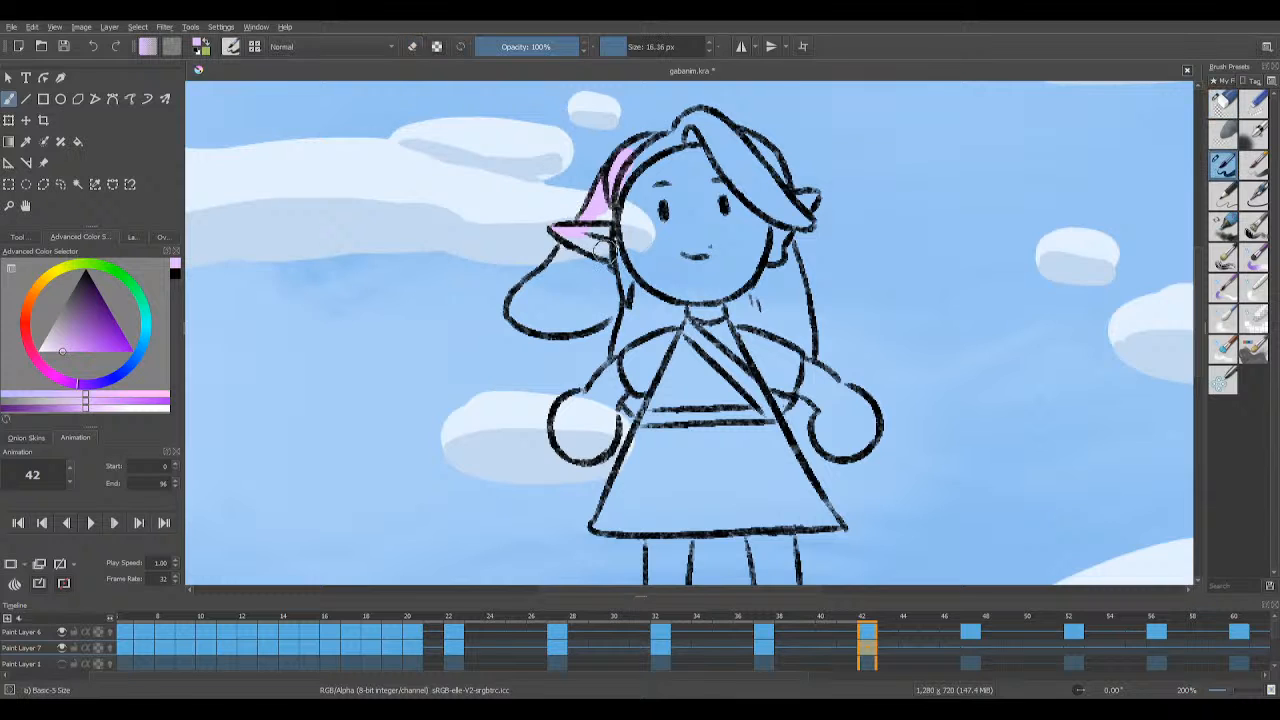
pyautogui.moveTo(582, 254); pyautogui.dragTo(612, 264)
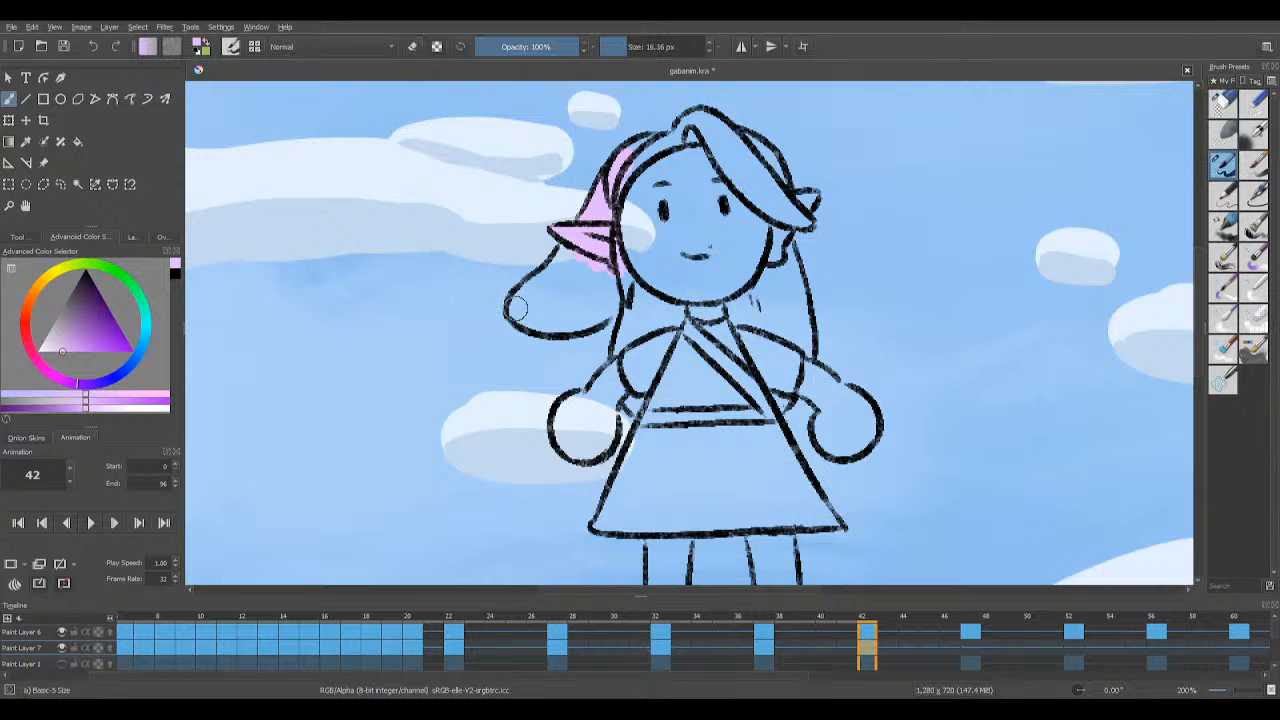
pyautogui.moveTo(520, 293); pyautogui.dragTo(556, 265)
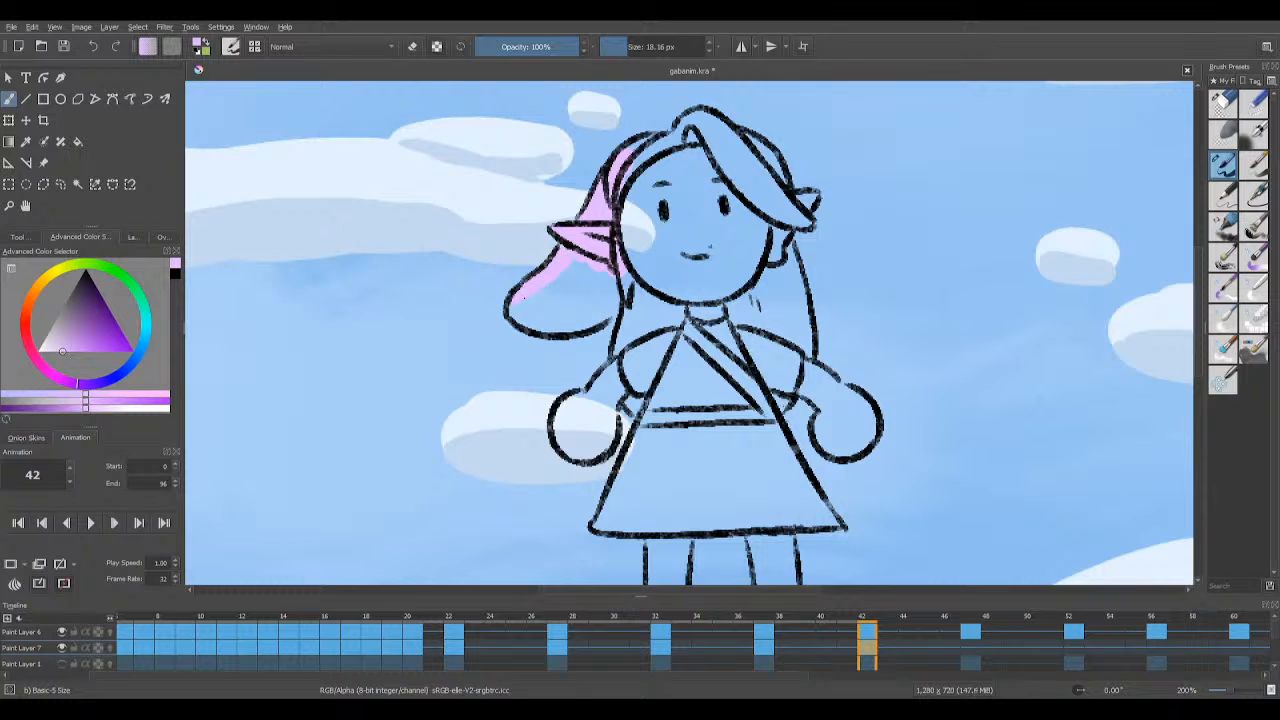
pyautogui.moveTo(528, 315)
pyautogui.mouseDown()
pyautogui.moveTo(566, 330)
pyautogui.moveTo(610, 306)
pyautogui.moveTo(530, 301)
pyautogui.moveTo(583, 265)
pyautogui.moveTo(604, 277)
pyautogui.moveTo(640, 262)
pyautogui.mouseUp()
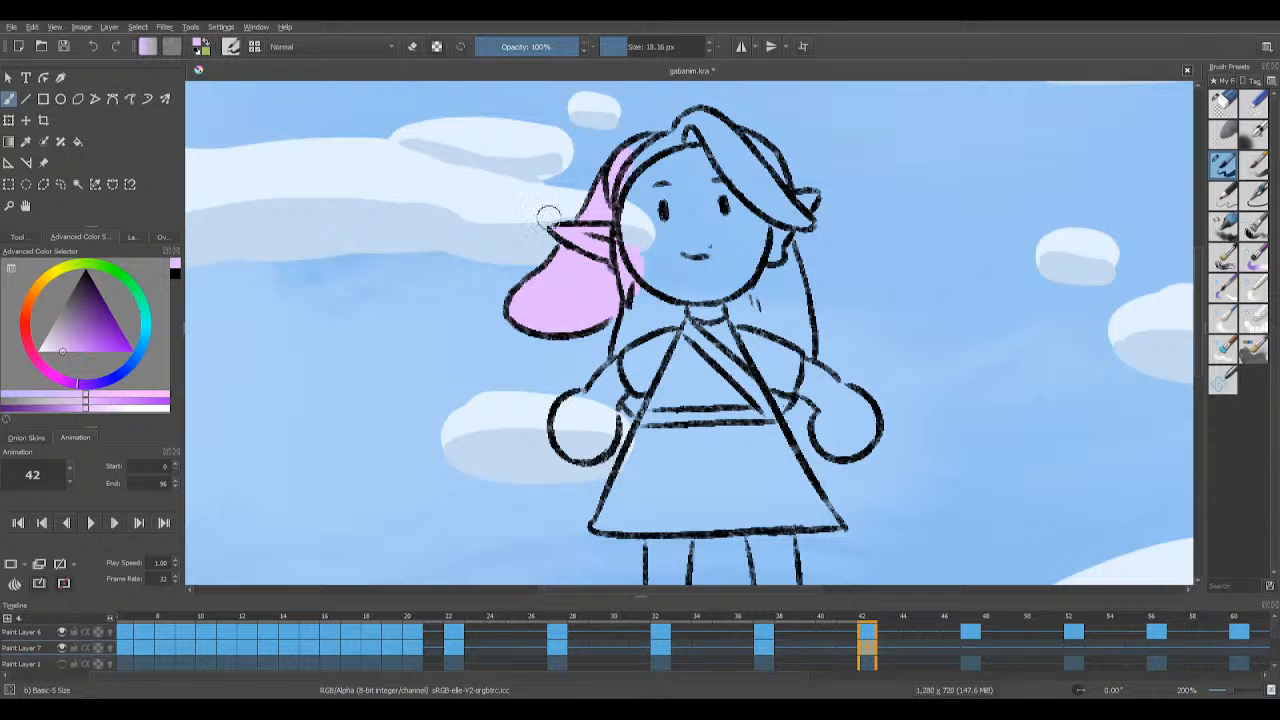
pyautogui.click(73, 47)
# Step: Fill the top hair, fringe, whole face and right-side ear with lavender on frame 42, and save the file
pyautogui.moveTo(633, 122)
pyautogui.mouseDown()
pyautogui.moveTo(628, 246)
pyautogui.moveTo(642, 147)
pyautogui.moveTo(666, 142)
pyautogui.moveTo(652, 144)
pyautogui.moveTo(642, 211)
pyautogui.moveTo(707, 103)
pyautogui.moveTo(692, 121)
pyautogui.moveTo(704, 114)
pyautogui.moveTo(727, 132)
pyautogui.moveTo(707, 155)
pyautogui.moveTo(686, 92)
pyautogui.moveTo(727, 155)
pyautogui.moveTo(640, 206)
pyautogui.moveTo(697, 156)
pyautogui.moveTo(730, 186)
pyautogui.moveTo(725, 130)
pyautogui.moveTo(714, 134)
pyautogui.moveTo(764, 176)
pyautogui.moveTo(740, 140)
pyautogui.moveTo(774, 159)
pyautogui.moveTo(780, 188)
pyautogui.moveTo(761, 130)
pyautogui.moveTo(778, 200)
pyautogui.moveTo(764, 178)
pyautogui.moveTo(783, 200)
pyautogui.moveTo(753, 211)
pyautogui.moveTo(759, 192)
pyautogui.moveTo(793, 211)
pyautogui.mouseUp()
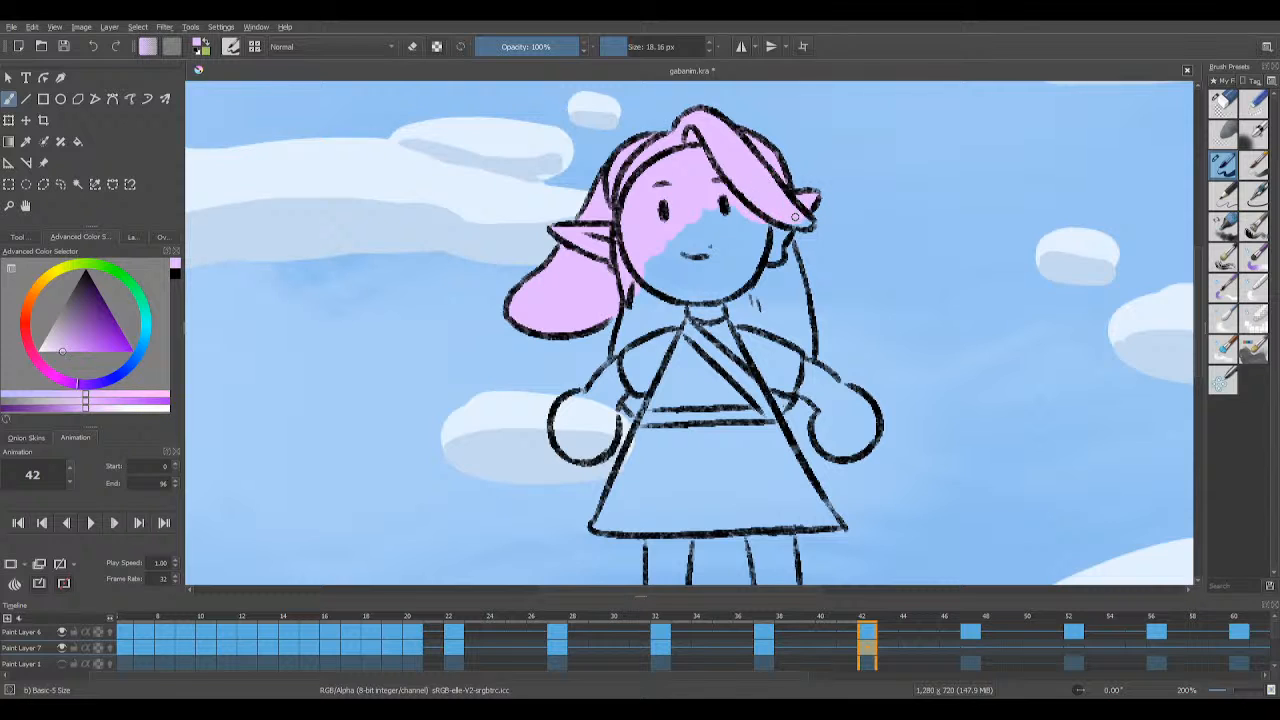
pyautogui.moveTo(766, 222); pyautogui.dragTo(781, 228)
pyautogui.moveTo(690, 205)
pyautogui.mouseDown()
pyautogui.moveTo(654, 293)
pyautogui.moveTo(672, 297)
pyautogui.moveTo(687, 226)
pyautogui.moveTo(714, 214)
pyautogui.moveTo(768, 278)
pyautogui.mouseUp()
pyautogui.hotkey('ctrl', 's')
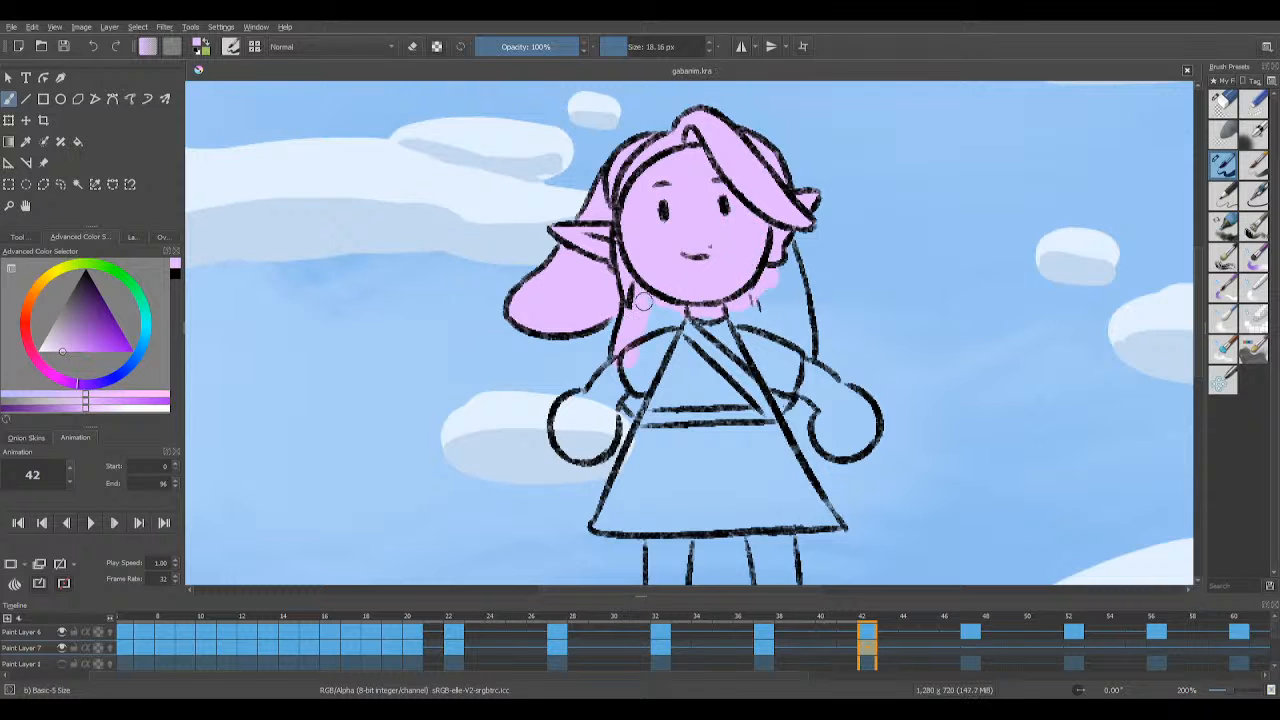
# Step: Paint the neck, lower hair, bodice, waistband and left-side sleeve, arm and hand lavender on frame 42, saving the file
pyautogui.moveTo(642, 302)
pyautogui.mouseDown()
pyautogui.moveTo(745, 292)
pyautogui.moveTo(708, 287)
pyautogui.moveTo(713, 320)
pyautogui.moveTo(773, 339)
pyautogui.moveTo(780, 270)
pyautogui.moveTo(792, 271)
pyautogui.moveTo(802, 354)
pyautogui.moveTo(783, 306)
pyautogui.moveTo(778, 345)
pyautogui.mouseUp()
pyautogui.hotkey('ctrl', 's')
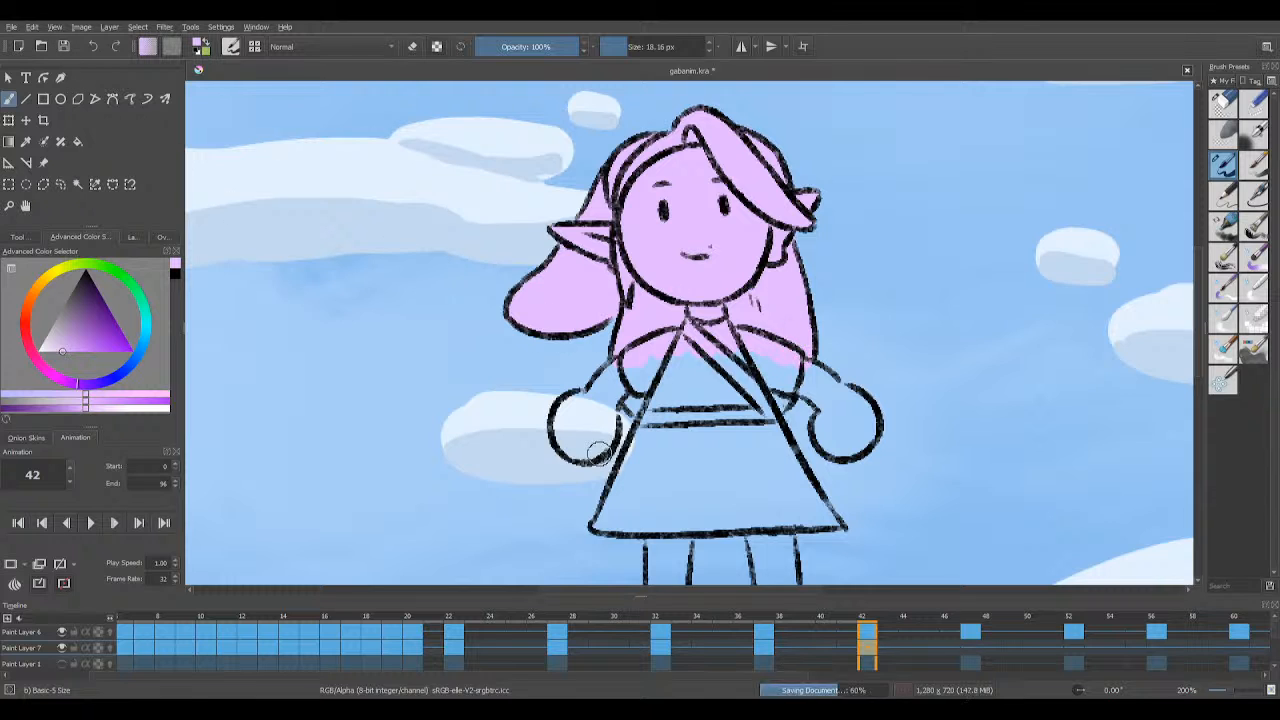
pyautogui.moveTo(560, 420)
pyautogui.mouseDown()
pyautogui.moveTo(579, 447)
pyautogui.moveTo(605, 420)
pyautogui.moveTo(561, 422)
pyautogui.moveTo(621, 365)
pyautogui.moveTo(592, 409)
pyautogui.moveTo(612, 392)
pyautogui.moveTo(643, 408)
pyautogui.moveTo(632, 396)
pyautogui.moveTo(642, 382)
pyautogui.moveTo(666, 378)
pyautogui.mouseUp()
pyautogui.click(61, 51)
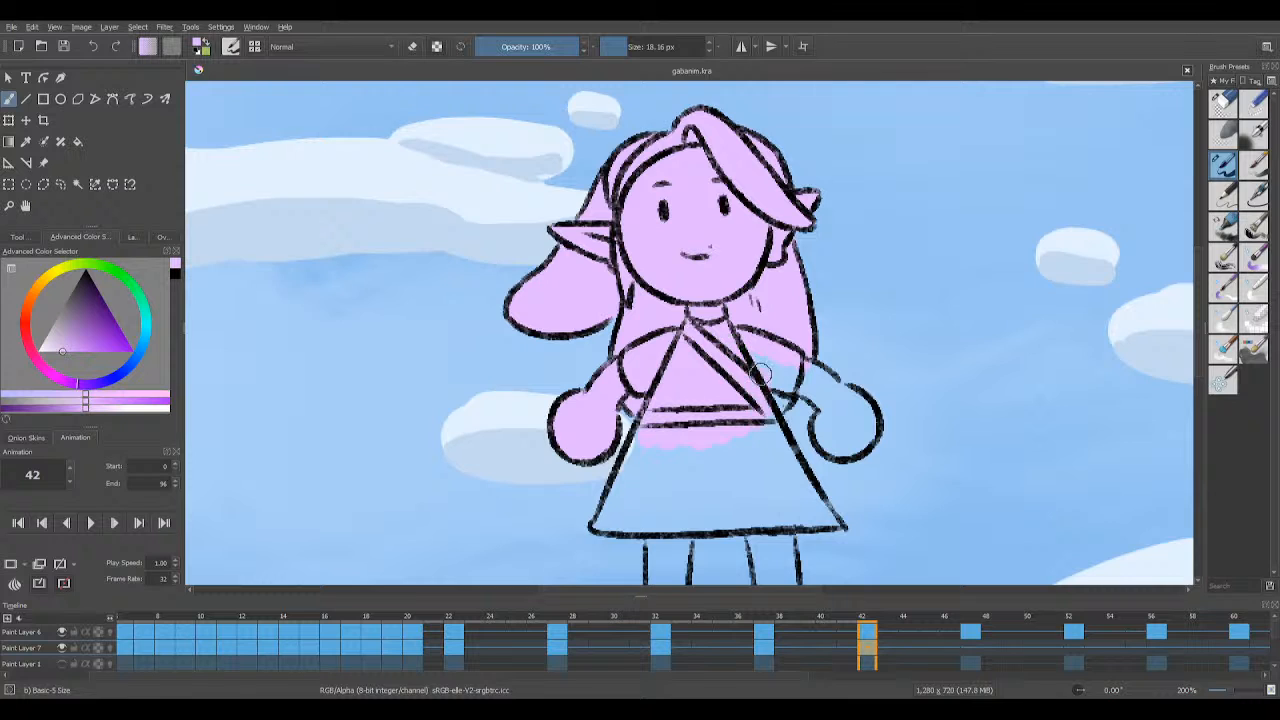
# Step: Fill the right-side sleeve, arm and round hand with lavender on frame 42, and save the file
pyautogui.moveTo(795, 382); pyautogui.dragTo(818, 390)
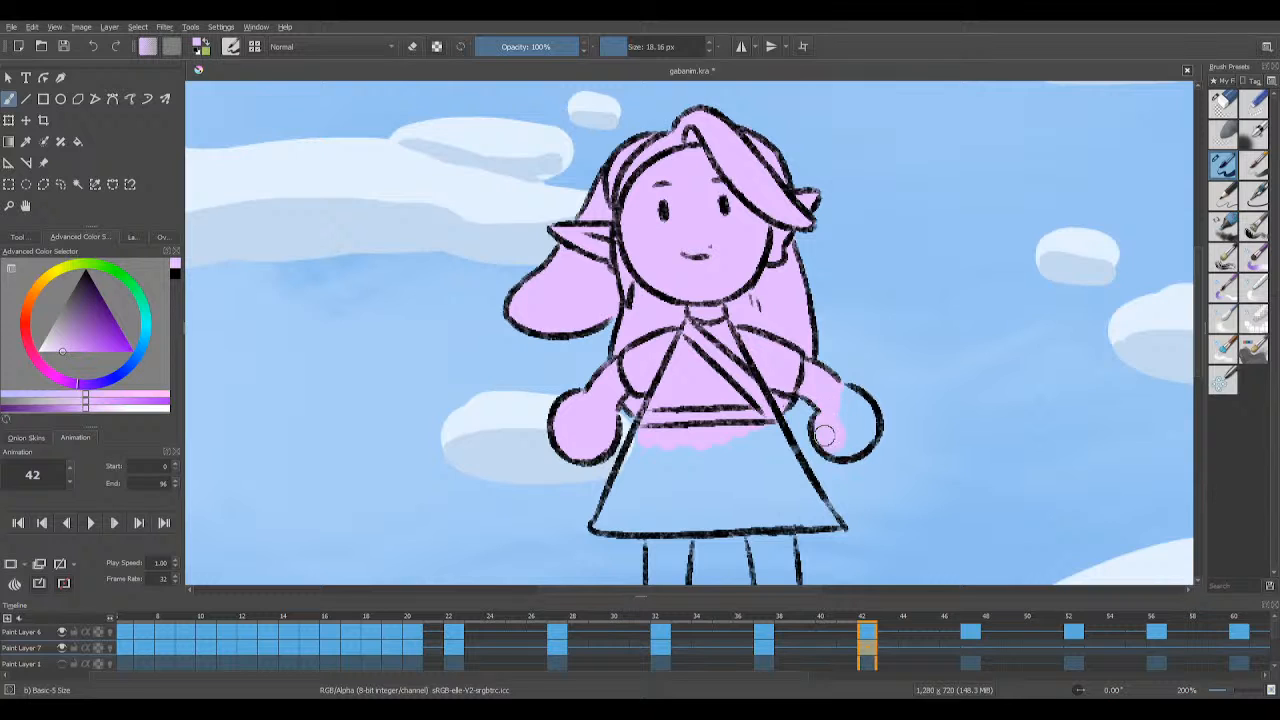
pyautogui.moveTo(830, 432)
pyautogui.mouseDown()
pyautogui.moveTo(843, 450)
pyautogui.moveTo(851, 429)
pyautogui.mouseUp()
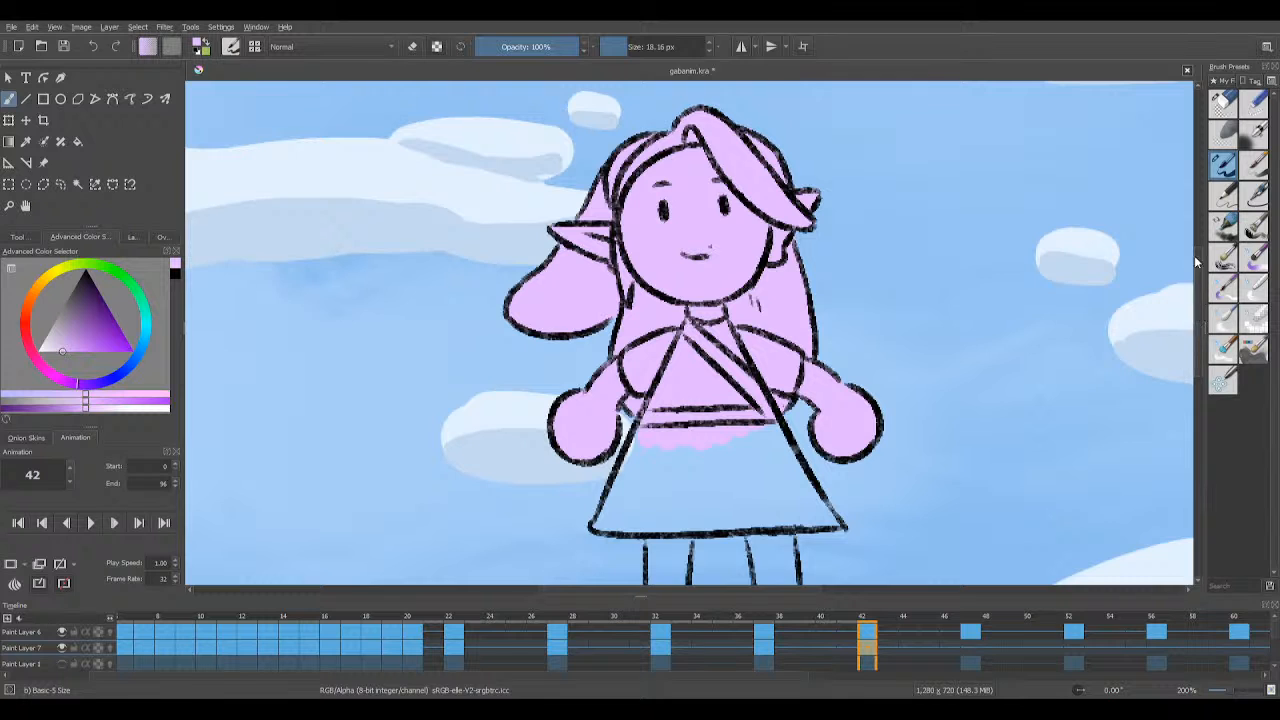
pyautogui.moveTo(1195, 261); pyautogui.dragTo(1200, 311)
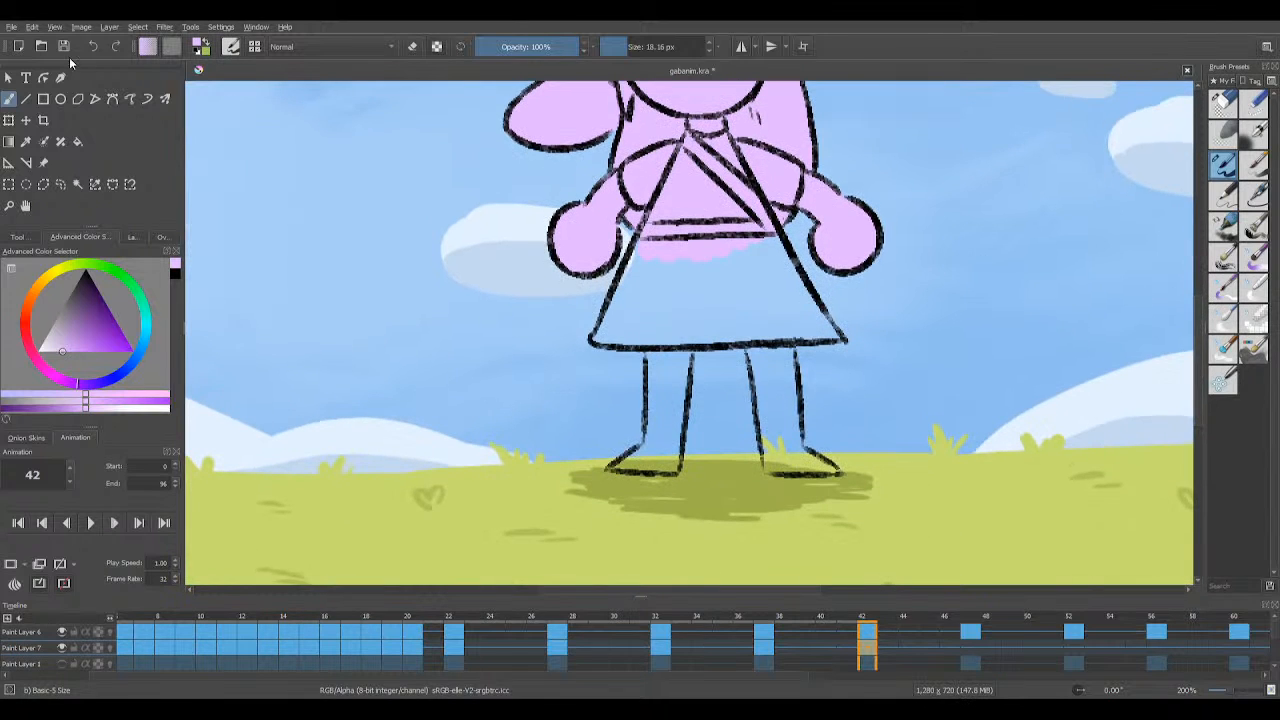
pyautogui.hotkey('ctrl', 's')
# Step: Paint the skirt's edges and interior lavender on frame 42, and save the file
pyautogui.moveTo(622, 290)
pyautogui.mouseDown()
pyautogui.moveTo(600, 339)
pyautogui.moveTo(811, 331)
pyautogui.moveTo(793, 247)
pyautogui.moveTo(756, 224)
pyautogui.moveTo(818, 320)
pyautogui.mouseUp()
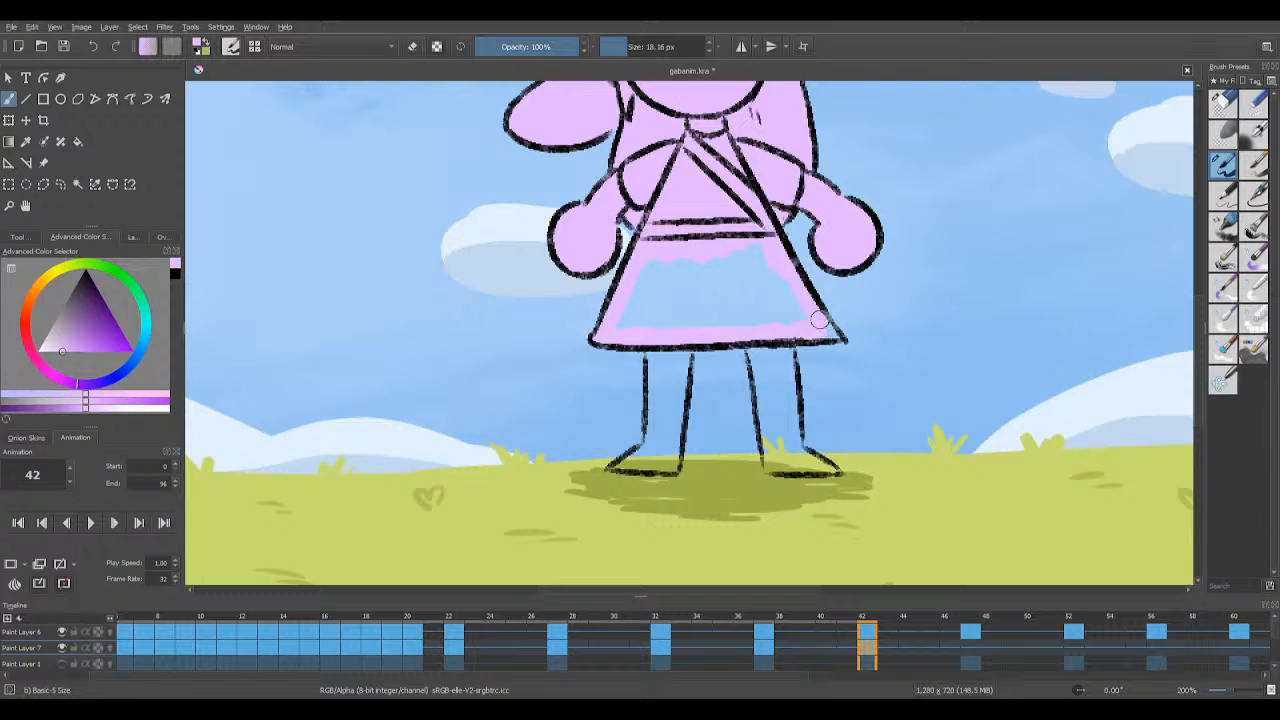
pyautogui.press('e')
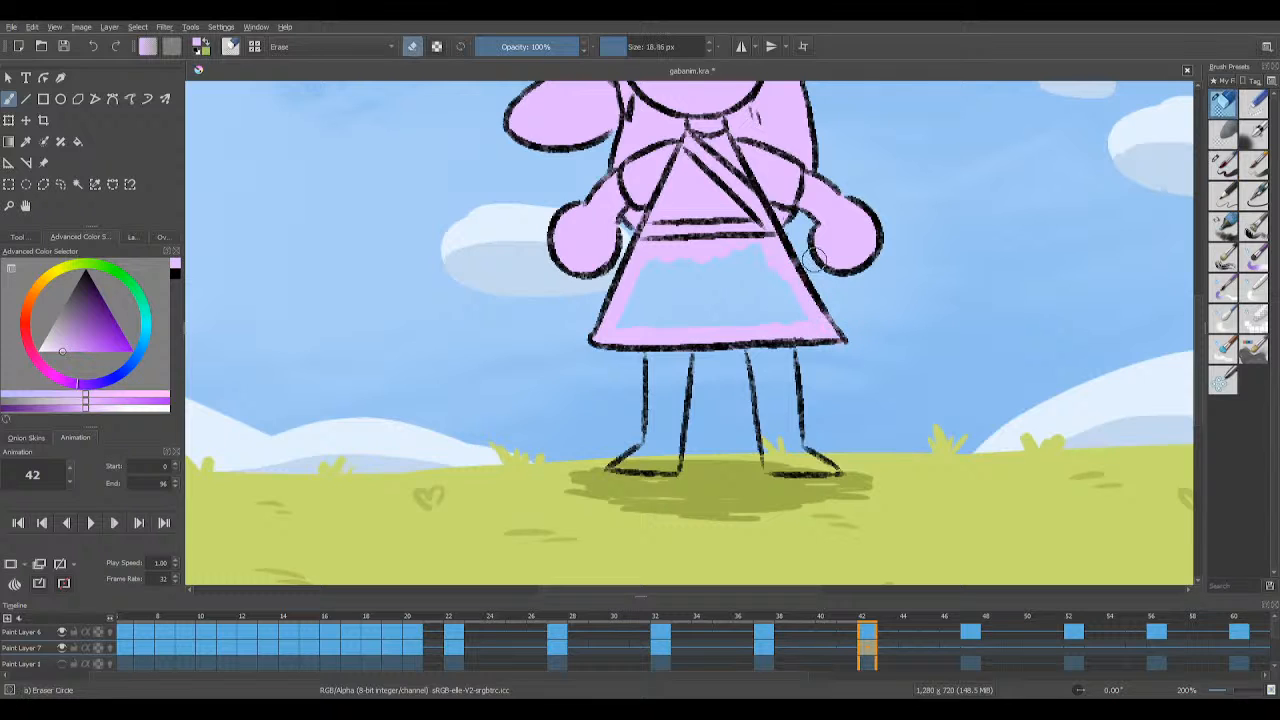
pyautogui.press('e')
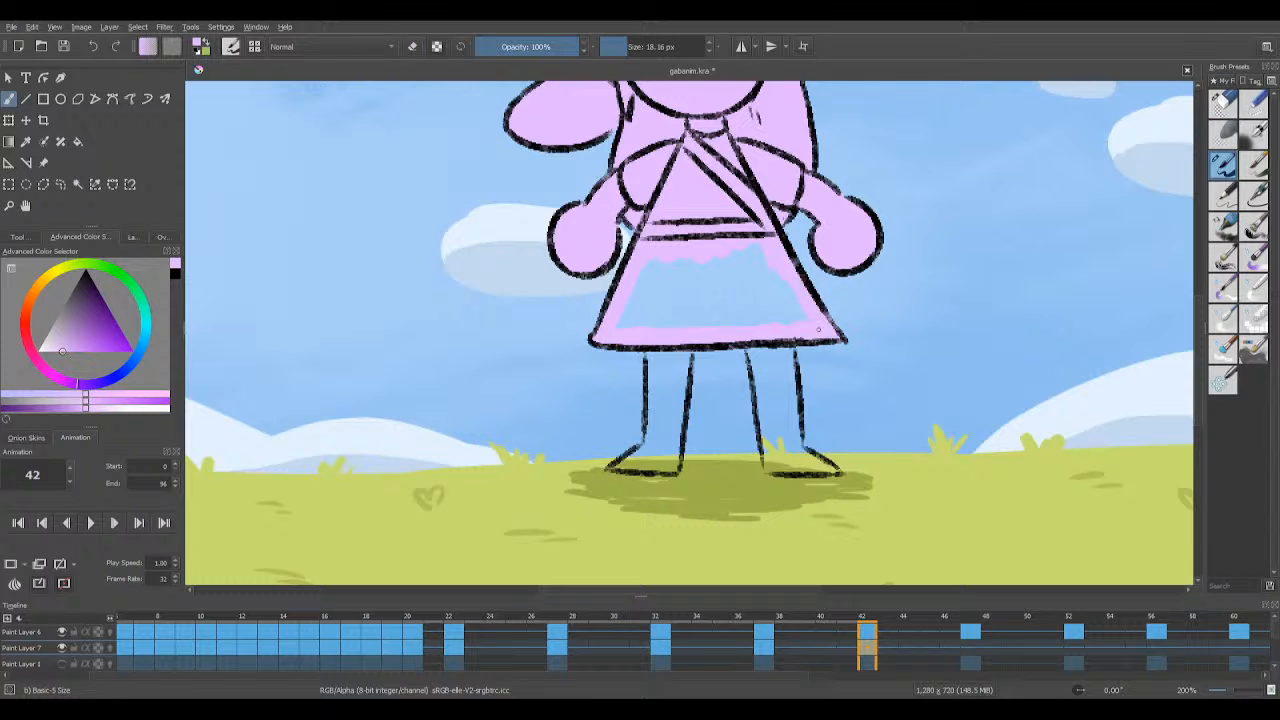
pyautogui.moveTo(646, 259)
pyautogui.mouseDown()
pyautogui.moveTo(663, 332)
pyautogui.moveTo(675, 287)
pyautogui.moveTo(691, 324)
pyautogui.moveTo(744, 245)
pyautogui.moveTo(763, 240)
pyautogui.moveTo(705, 318)
pyautogui.moveTo(717, 338)
pyautogui.moveTo(731, 320)
pyautogui.moveTo(771, 314)
pyautogui.moveTo(789, 286)
pyautogui.mouseUp()
pyautogui.click(65, 46)
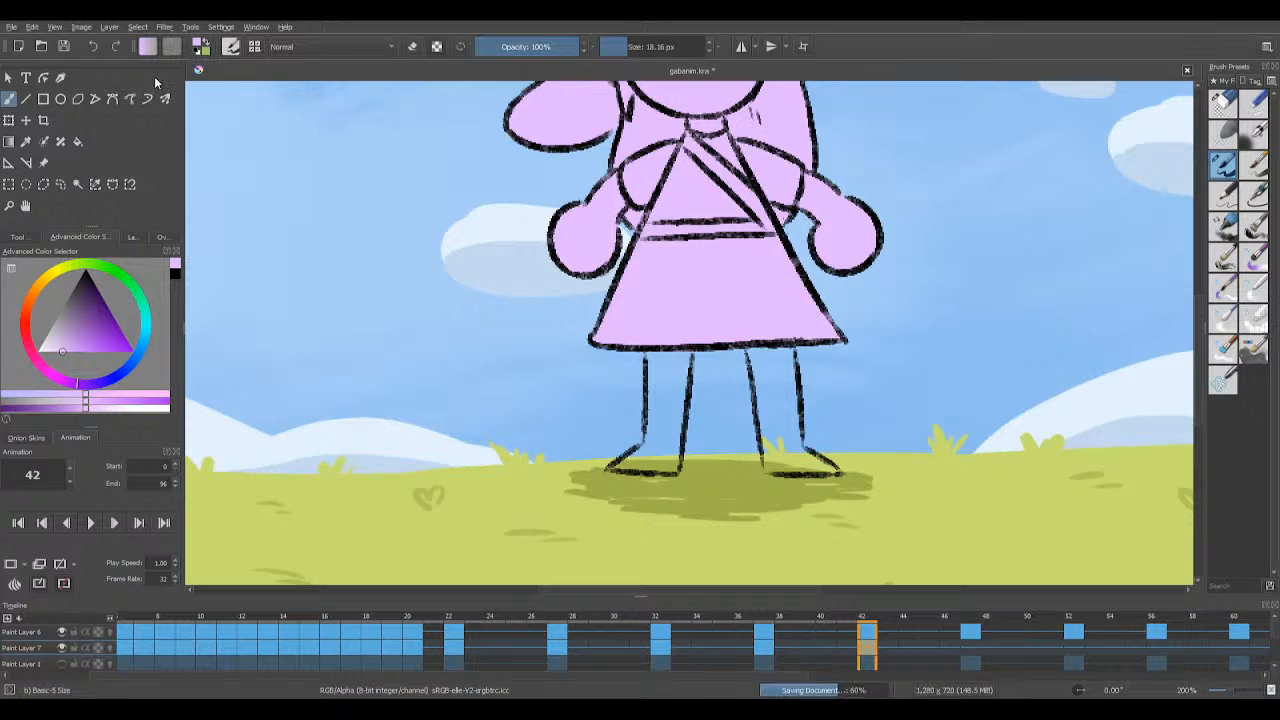
# Step: Fill both legs and feet with lavender on frame 42
pyautogui.moveTo(651, 366)
pyautogui.mouseDown()
pyautogui.moveTo(677, 398)
pyautogui.moveTo(671, 368)
pyautogui.moveTo(648, 396)
pyautogui.moveTo(655, 377)
pyautogui.moveTo(641, 462)
pyautogui.moveTo(616, 466)
pyautogui.moveTo(651, 435)
pyautogui.moveTo(633, 469)
pyautogui.moveTo(672, 459)
pyautogui.moveTo(677, 389)
pyautogui.moveTo(667, 430)
pyautogui.mouseUp()
pyautogui.press('e')
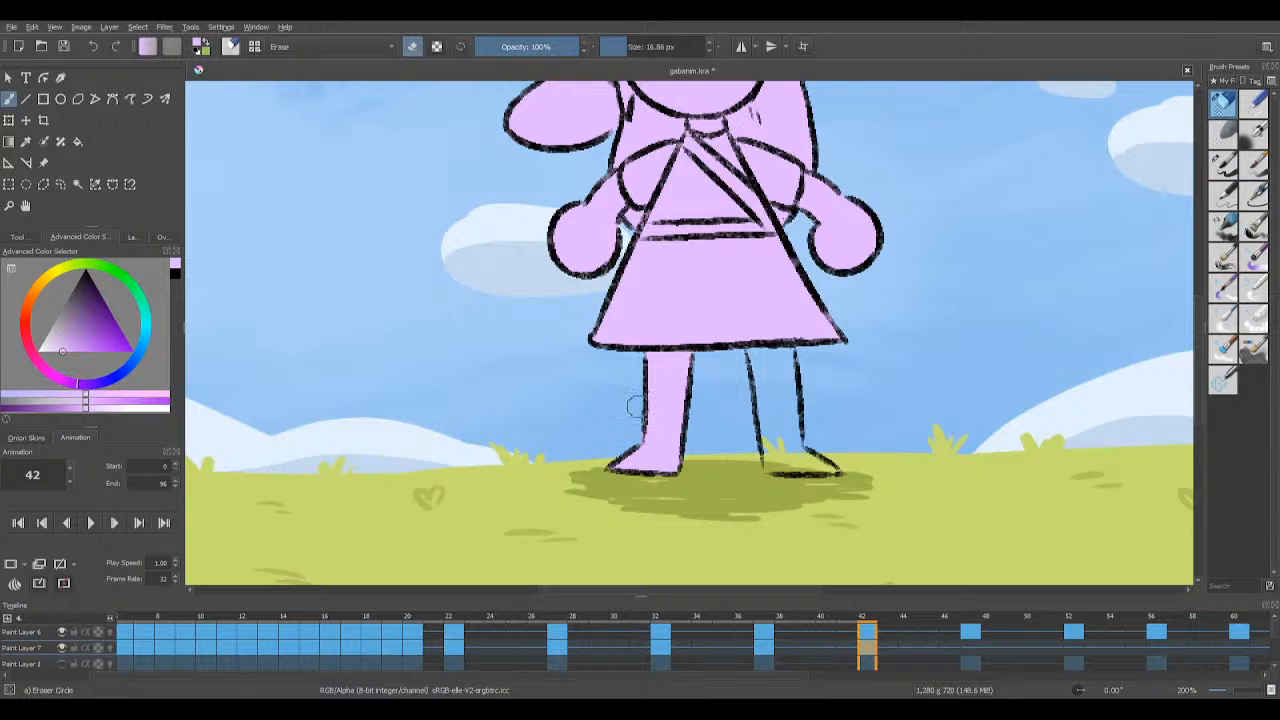
pyautogui.press('e')
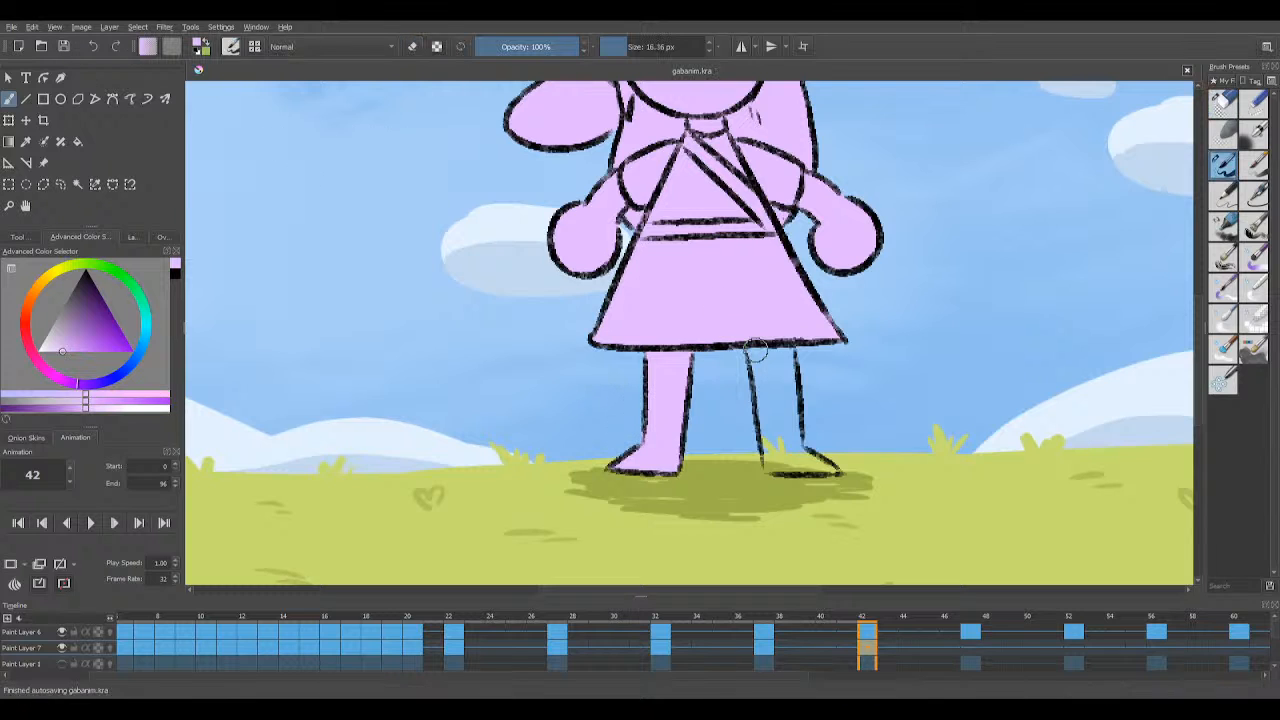
pyautogui.moveTo(752, 348)
pyautogui.mouseDown()
pyautogui.moveTo(758, 374)
pyautogui.moveTo(751, 345)
pyautogui.moveTo(763, 370)
pyautogui.moveTo(786, 363)
pyautogui.moveTo(762, 405)
pyautogui.moveTo(760, 385)
pyautogui.moveTo(791, 437)
pyautogui.moveTo(771, 463)
pyautogui.moveTo(769, 441)
pyautogui.moveTo(769, 461)
pyautogui.moveTo(790, 452)
pyautogui.mouseUp()
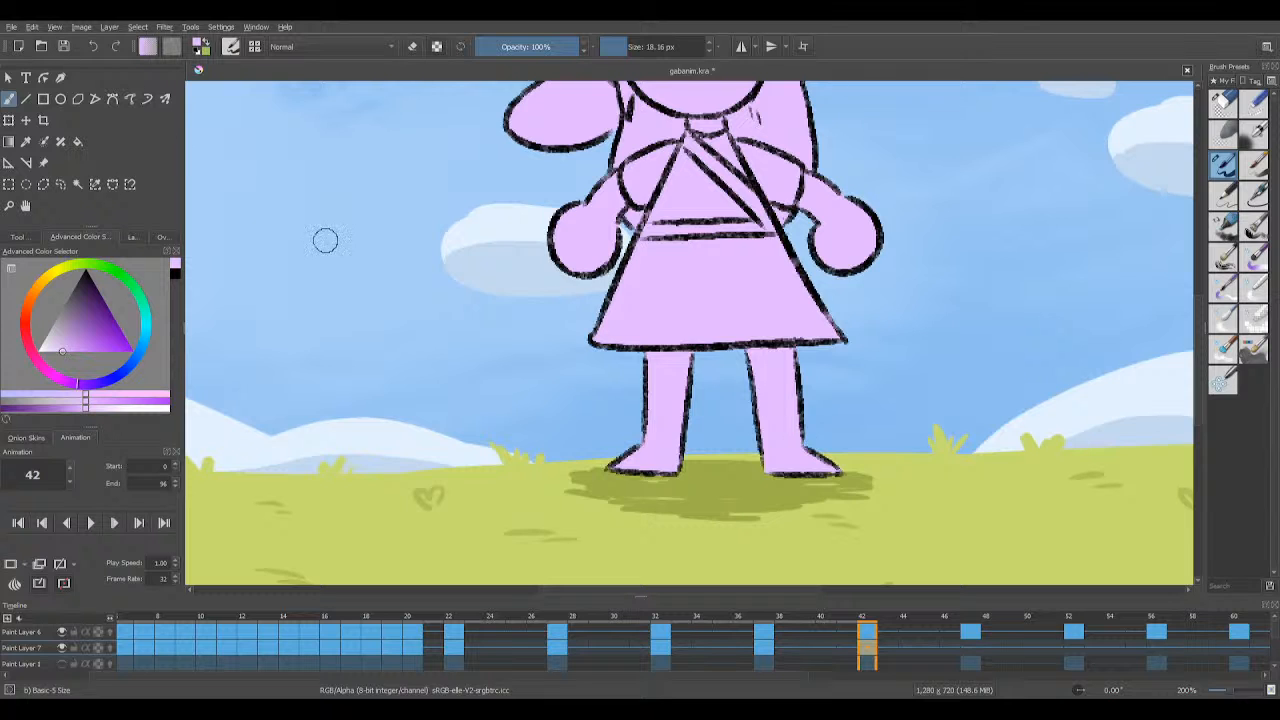
# Step: Return to frame 0, save the file, and play the animation through to review the lavender fill
pyautogui.scroll(-1, 668, 390)
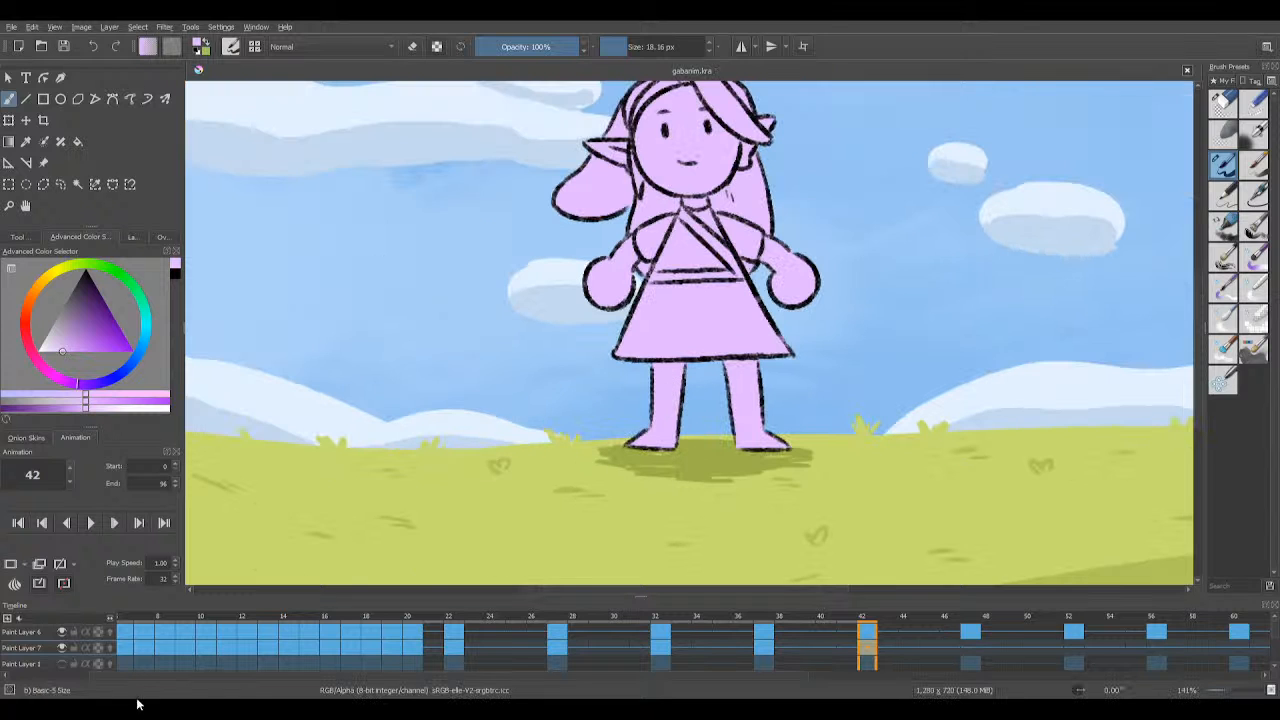
pyautogui.click(126, 632)
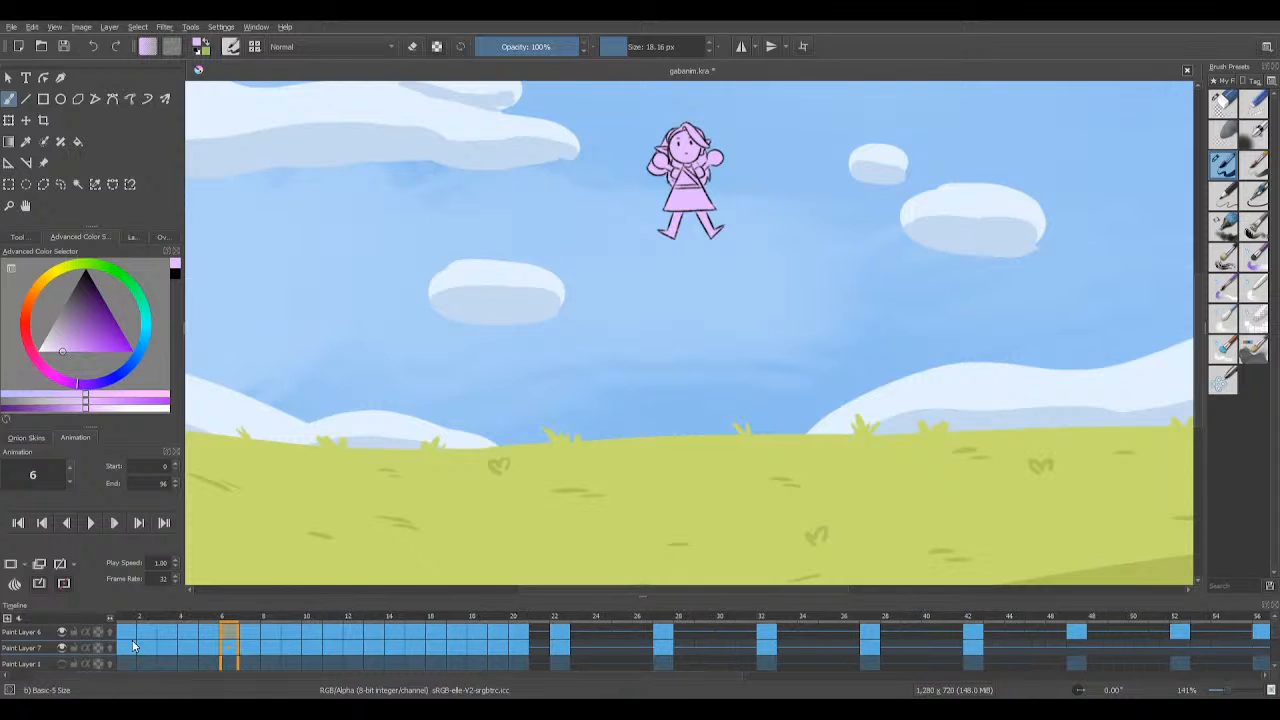
pyautogui.click(131, 635)
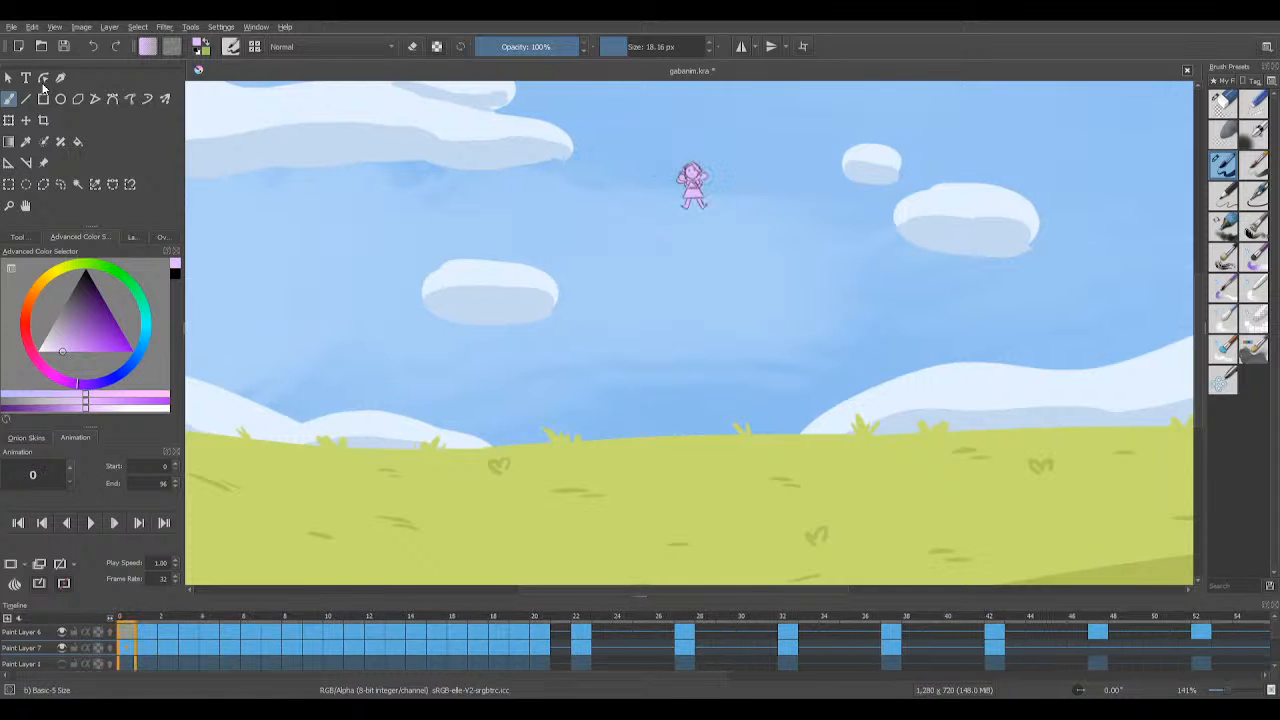
pyautogui.click(64, 47)
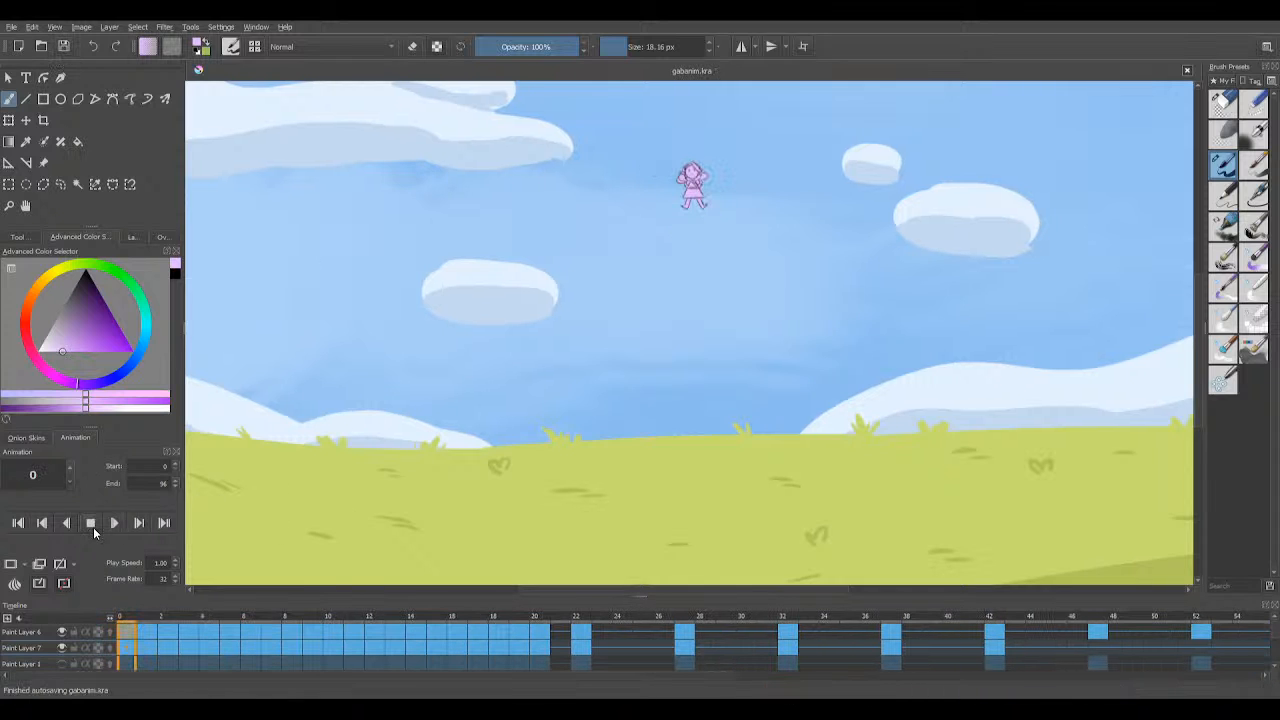
pyautogui.click(93, 527)
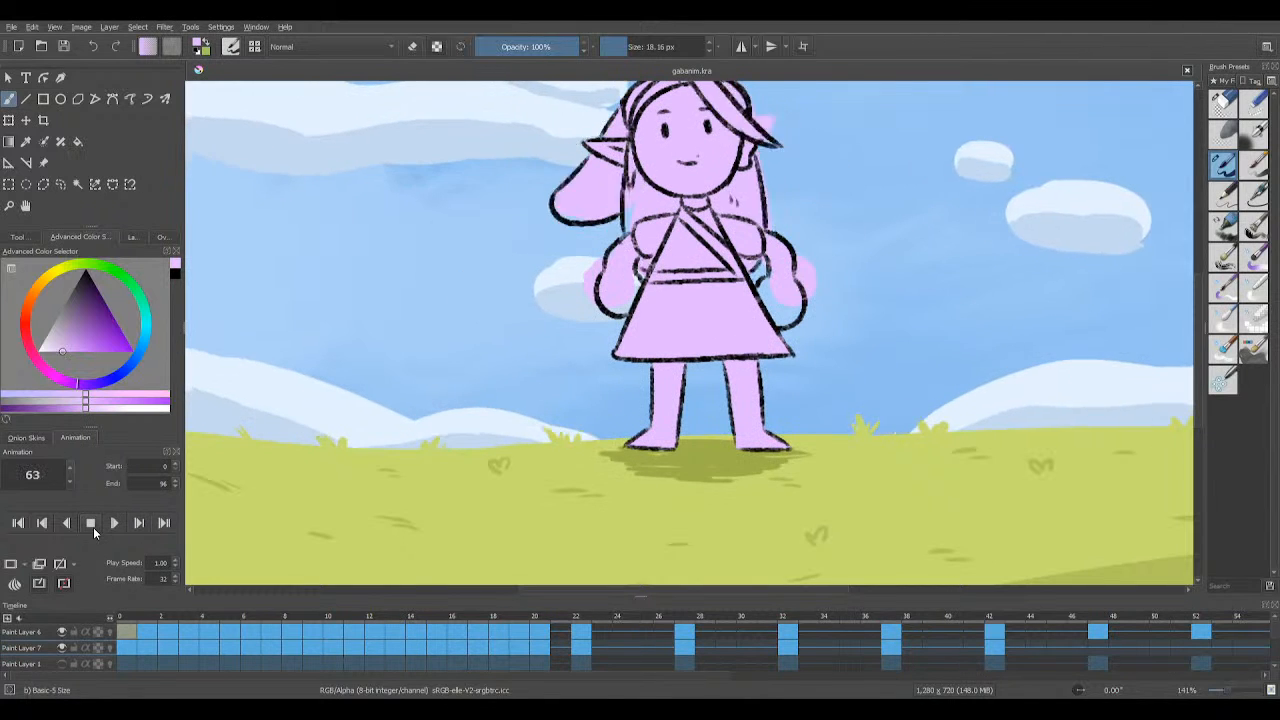
pyautogui.click(93, 527)
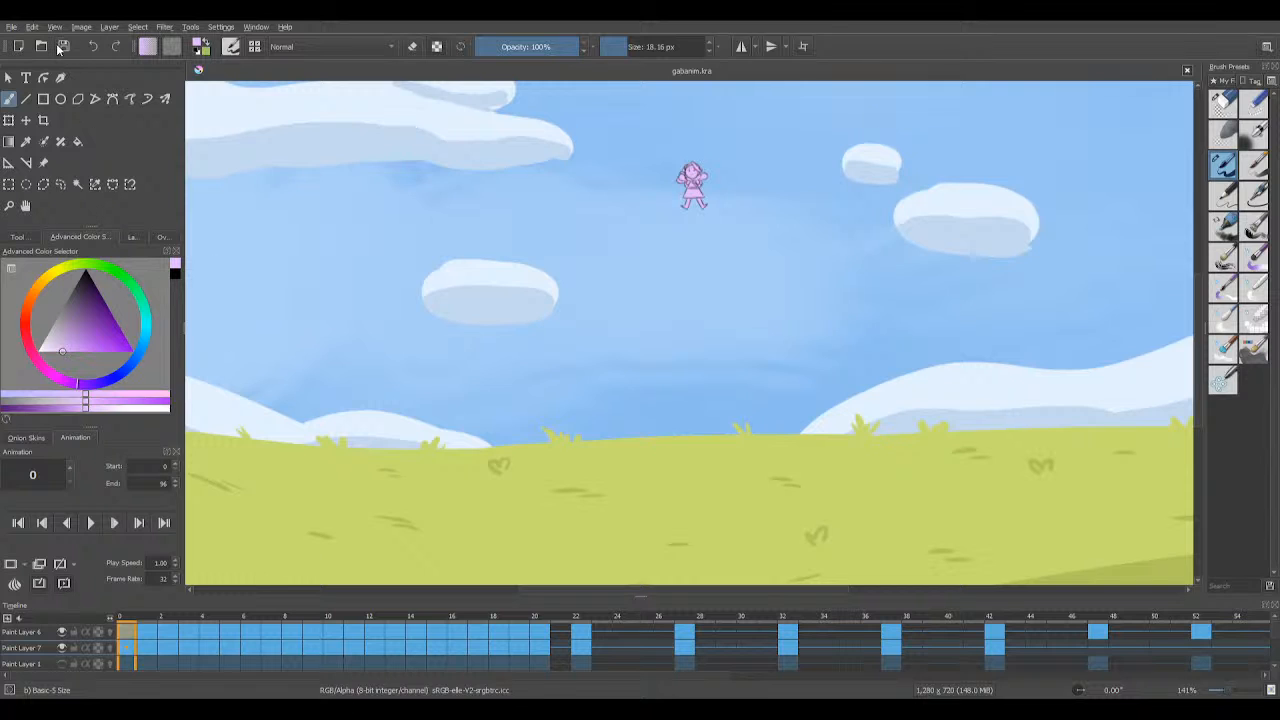
# Step: Create a blank keyframe at frame 47 on Paint Layer 7 and save the file
pyautogui.click(889, 648)
pyautogui.hscroll(6, 766, 677)
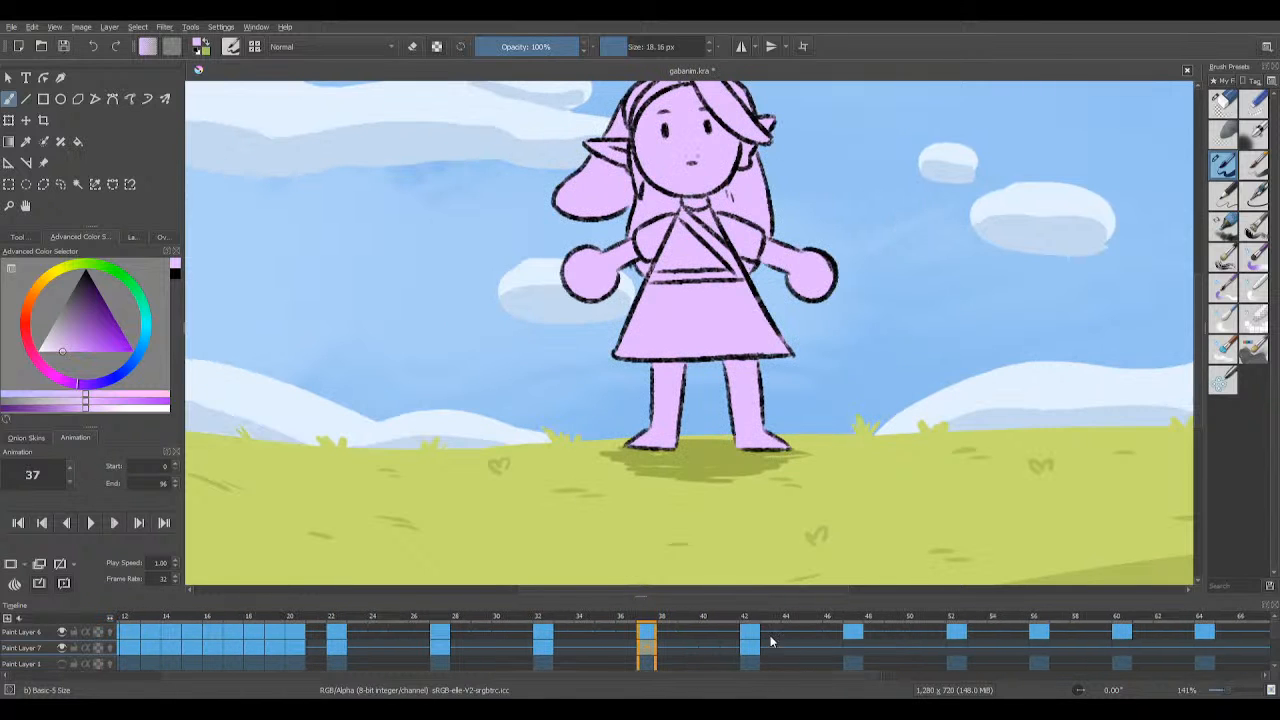
pyautogui.click(753, 655)
pyautogui.hscroll(3, 797, 683)
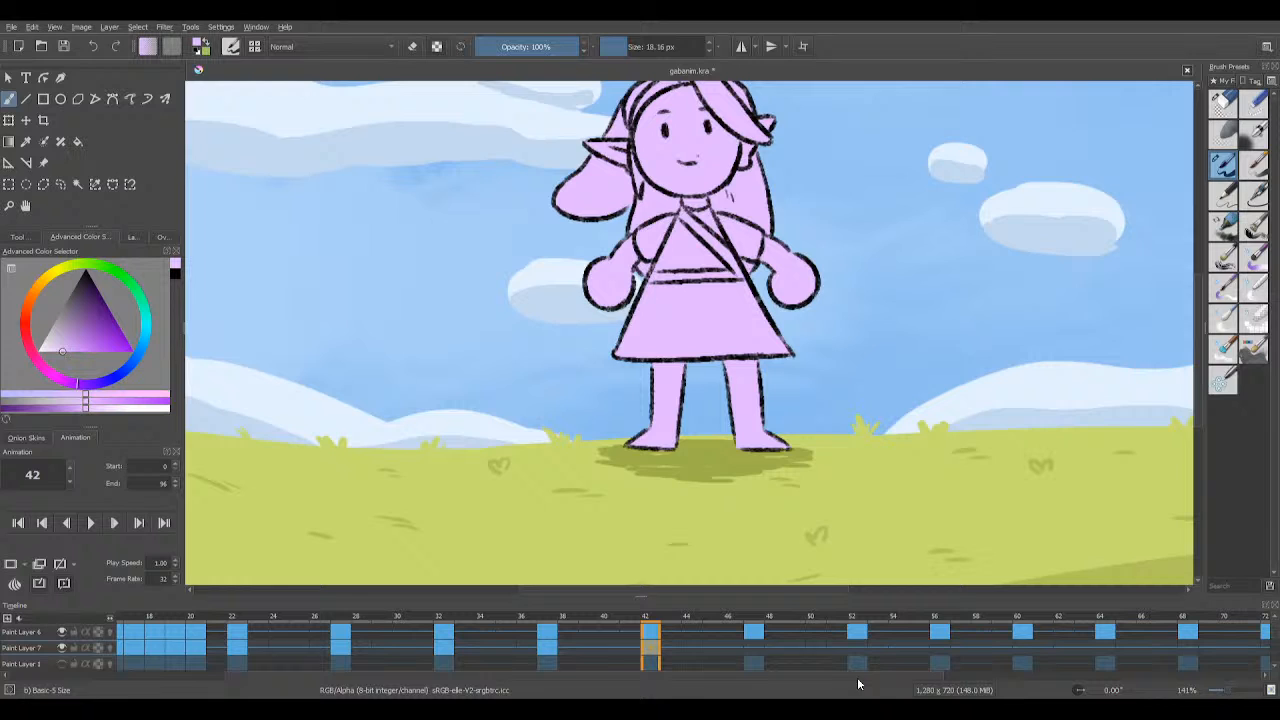
pyautogui.click(755, 647)
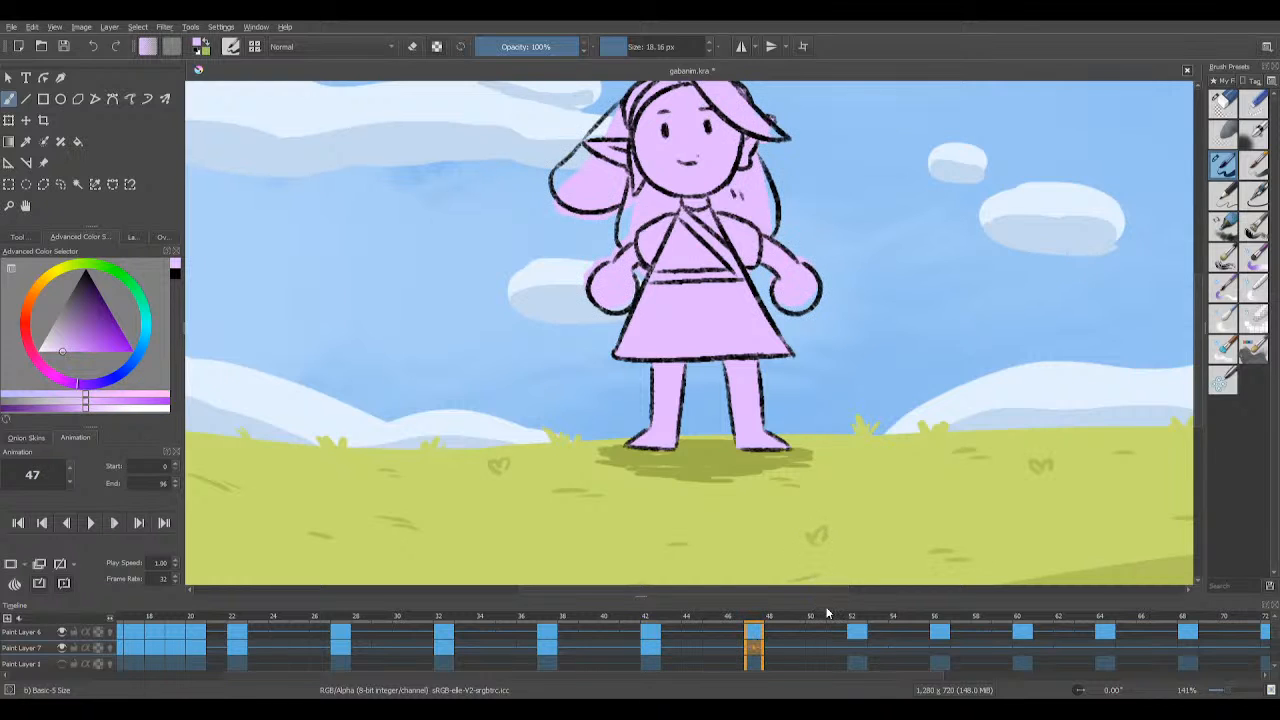
pyautogui.press('Delete')
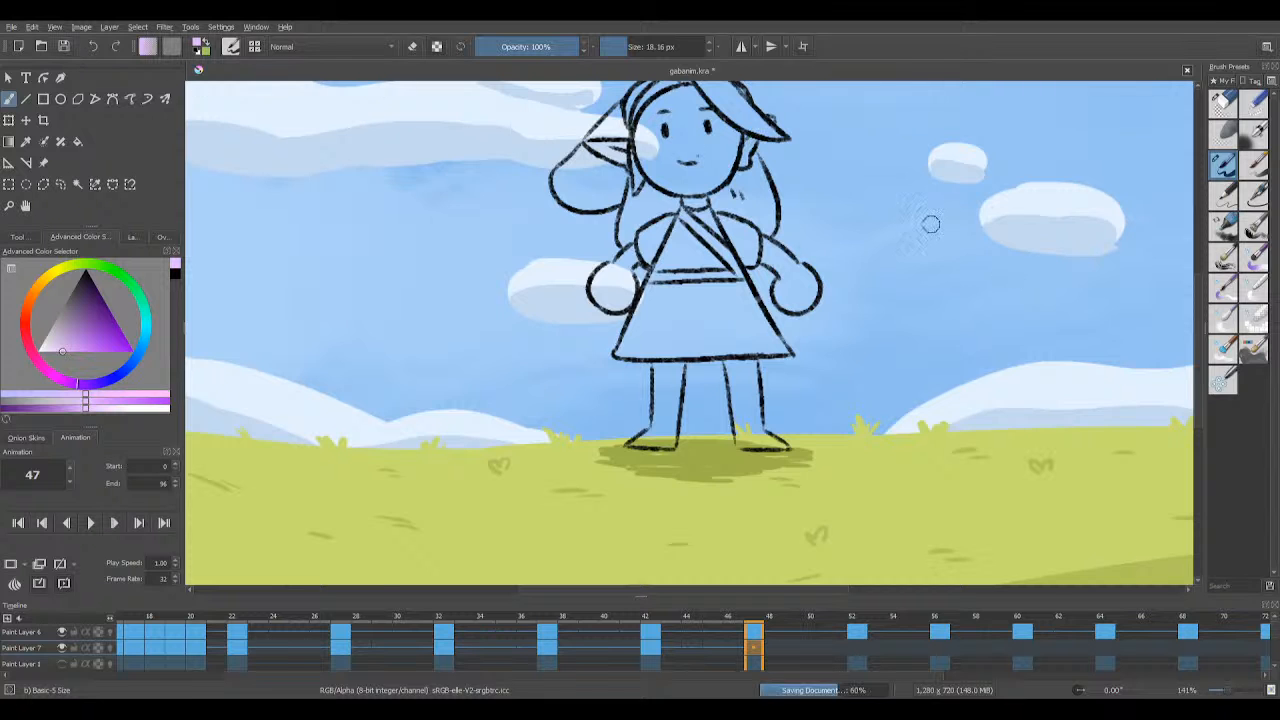
# Step: Paint the left-side hair bunch and pointed ear lavender on frame 47
pyautogui.scroll(2, 807, 184)
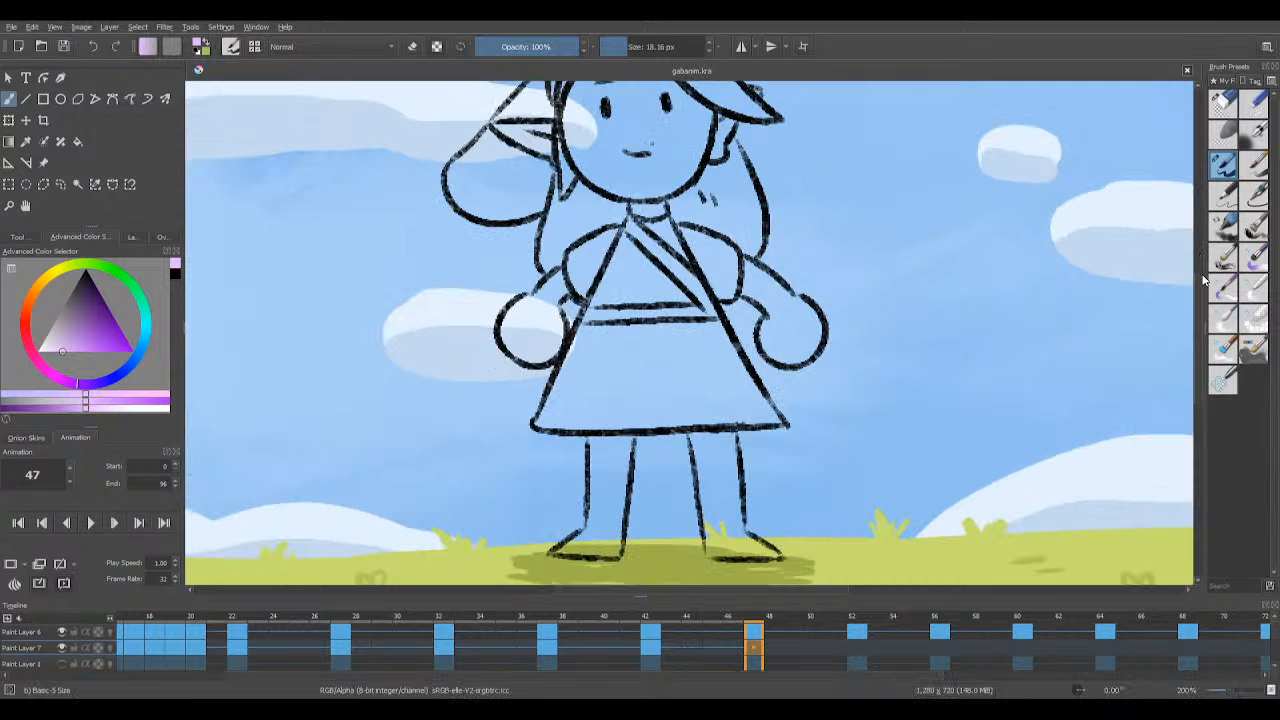
pyautogui.scroll(3, 1195, 250)
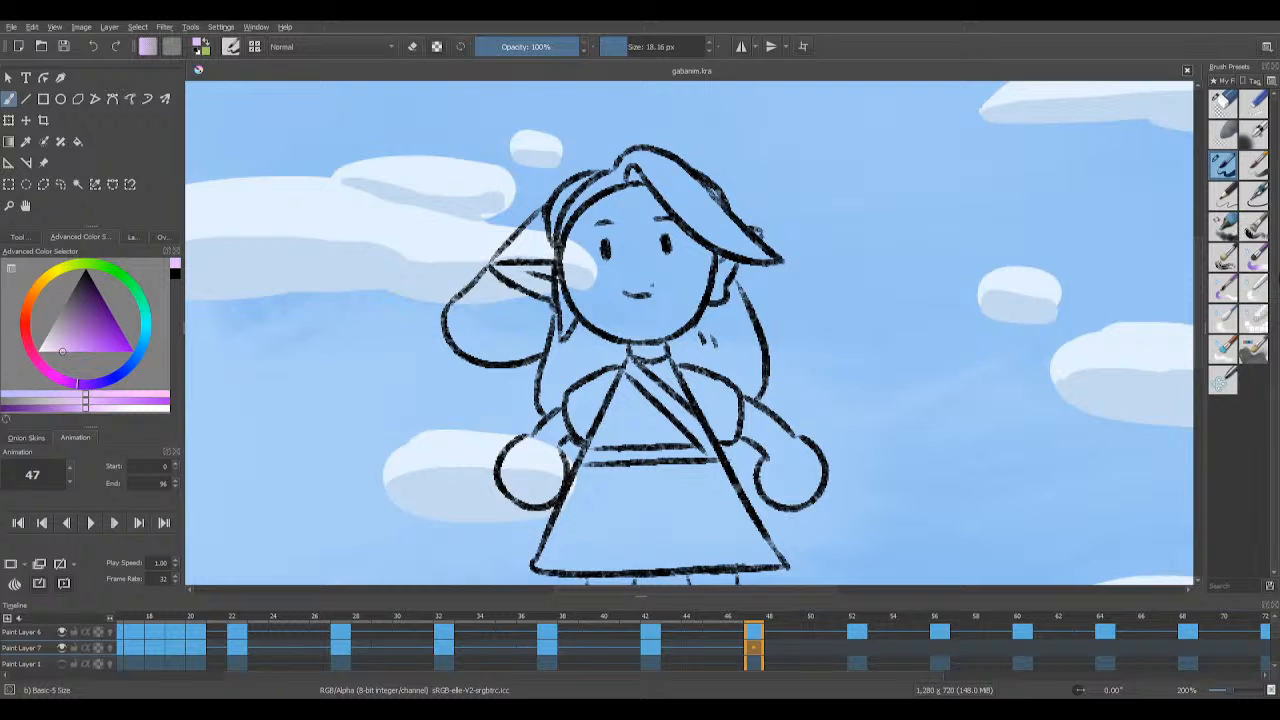
pyautogui.hscroll(-2, 552, 590)
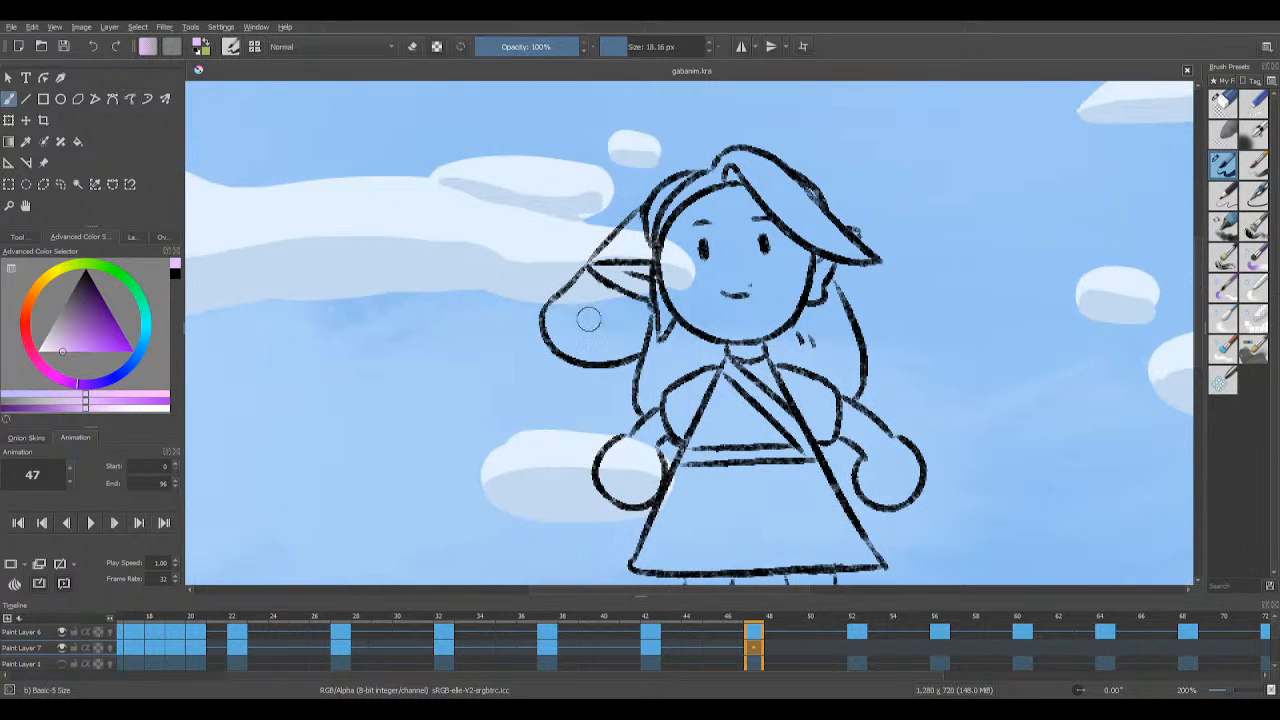
pyautogui.moveTo(565, 298); pyautogui.dragTo(652, 190)
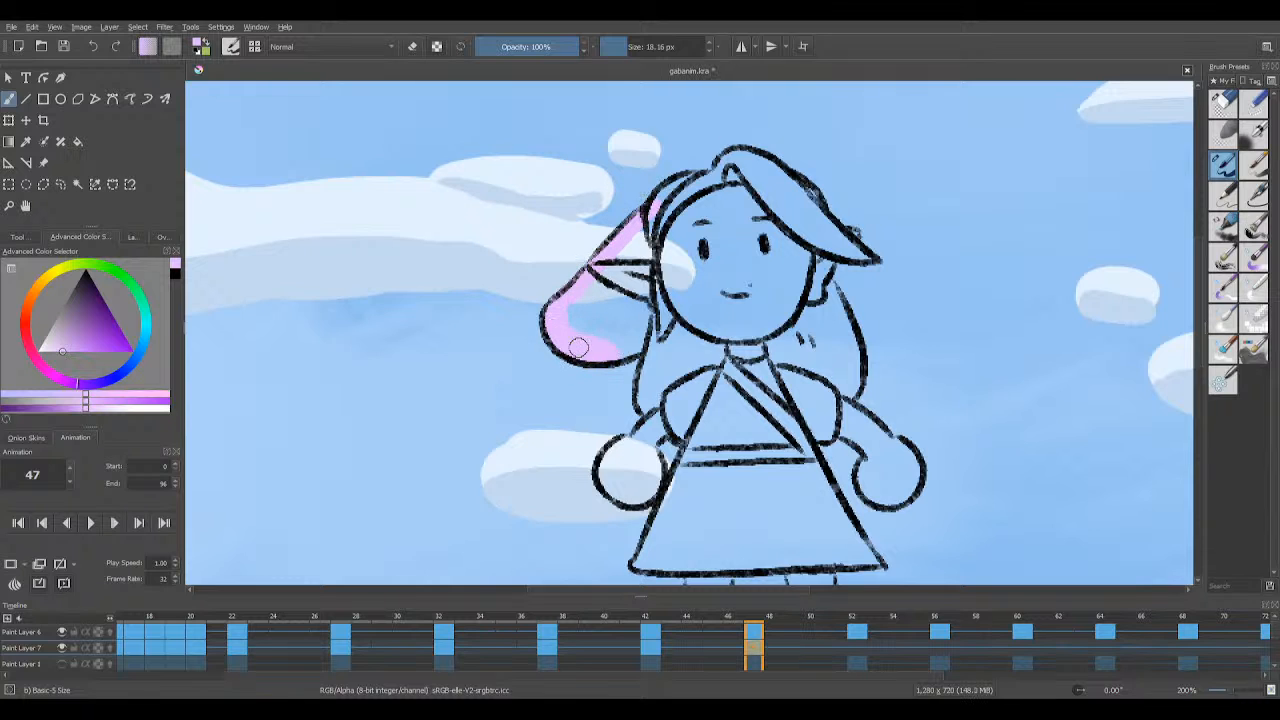
pyautogui.moveTo(578, 347)
pyautogui.mouseDown()
pyautogui.moveTo(642, 342)
pyautogui.moveTo(575, 316)
pyautogui.mouseUp()
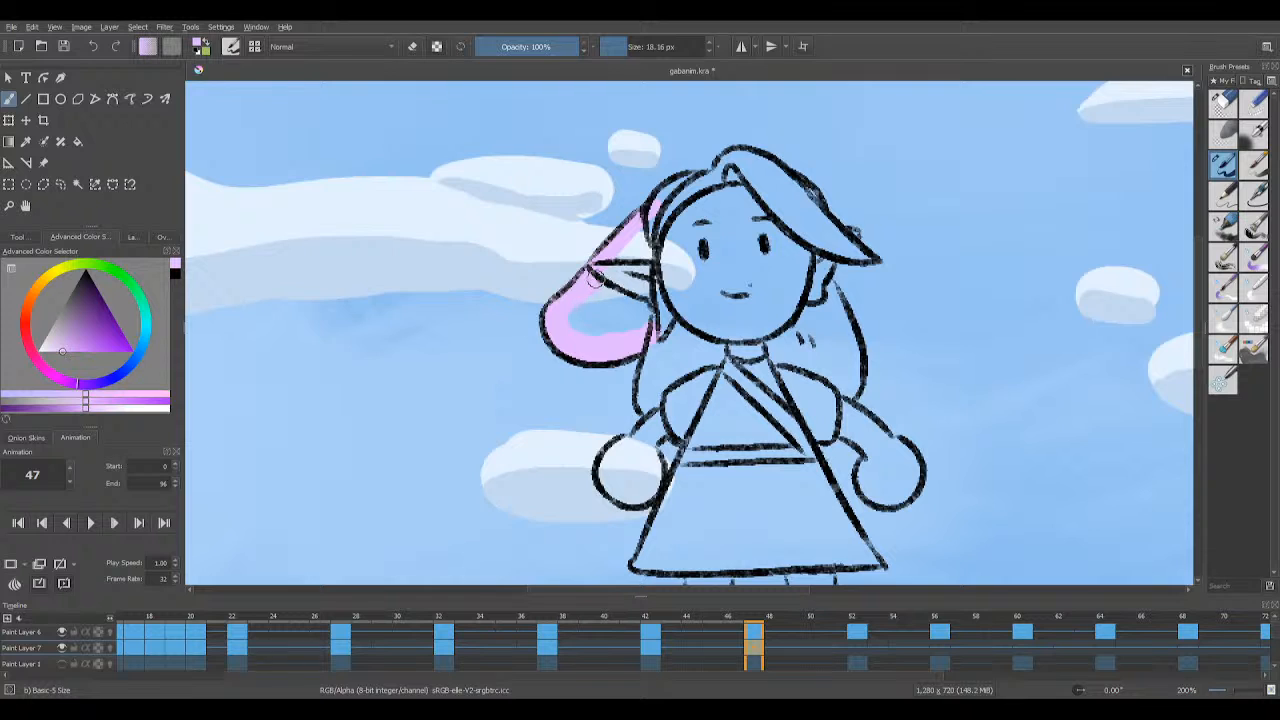
pyautogui.moveTo(593, 277)
pyautogui.mouseDown()
pyautogui.moveTo(660, 298)
pyautogui.moveTo(573, 312)
pyautogui.moveTo(590, 292)
pyautogui.moveTo(632, 327)
pyautogui.moveTo(650, 320)
pyautogui.moveTo(627, 198)
pyautogui.moveTo(625, 292)
pyautogui.mouseUp()
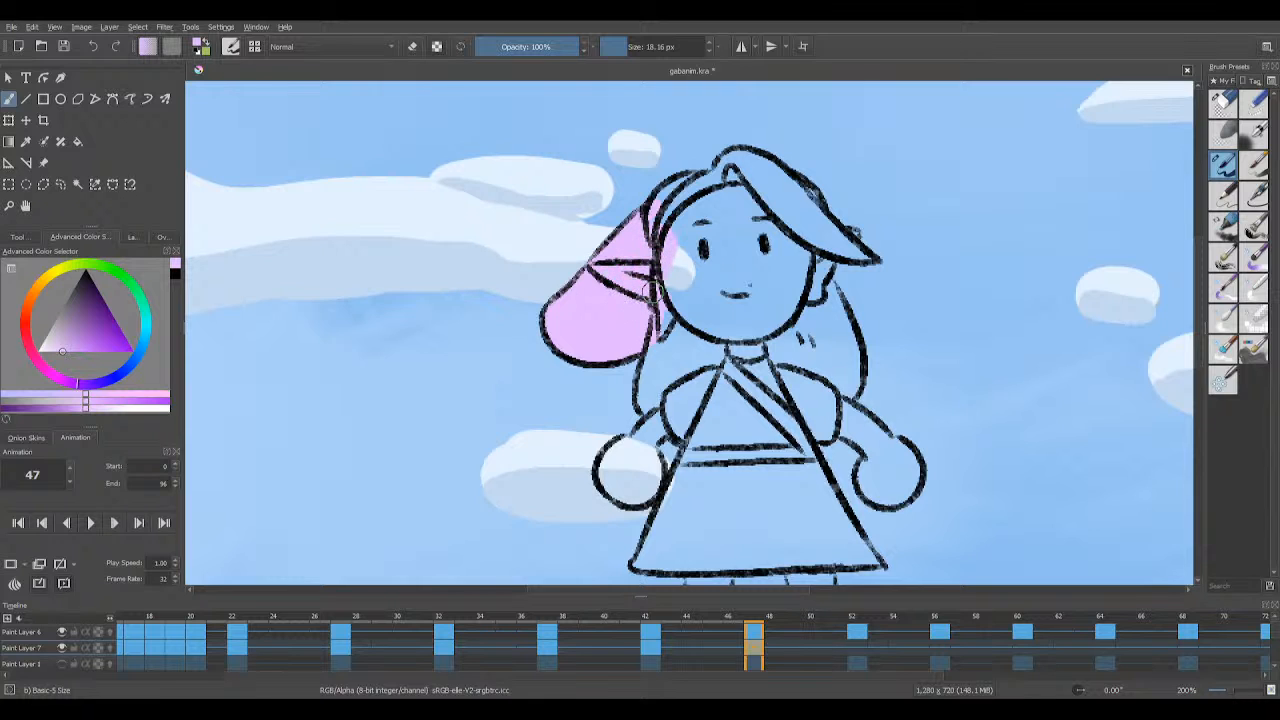
# Step: Fill the top hair, bangs, face, neck and left-side lower hair with lavender on frame 47, and save the file
pyautogui.moveTo(679, 219)
pyautogui.mouseDown()
pyautogui.moveTo(665, 230)
pyautogui.moveTo(658, 205)
pyautogui.moveTo(675, 185)
pyautogui.moveTo(695, 178)
pyautogui.moveTo(706, 195)
pyautogui.moveTo(706, 184)
pyautogui.moveTo(682, 210)
pyautogui.moveTo(730, 160)
pyautogui.moveTo(725, 195)
pyautogui.moveTo(738, 160)
pyautogui.moveTo(765, 163)
pyautogui.moveTo(805, 195)
pyautogui.moveTo(755, 212)
pyautogui.moveTo(788, 224)
pyautogui.moveTo(815, 215)
pyautogui.moveTo(812, 238)
pyautogui.moveTo(846, 250)
pyautogui.mouseUp()
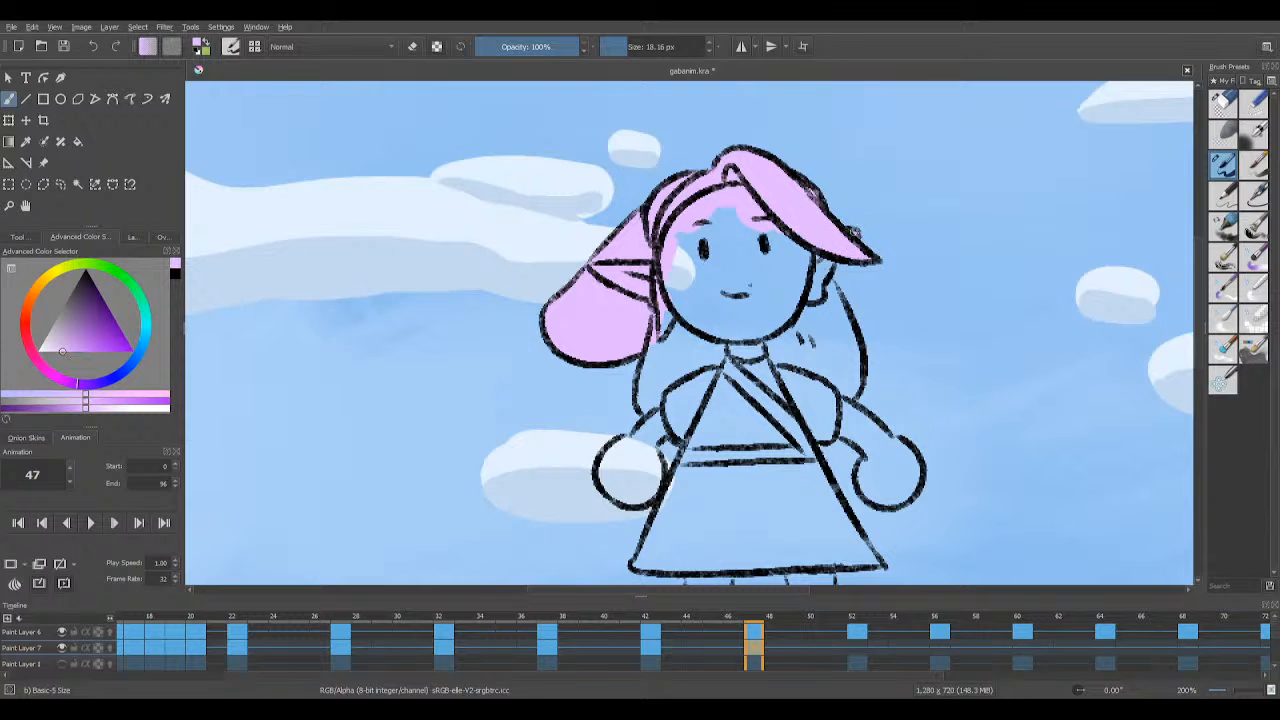
pyautogui.moveTo(777, 216); pyautogui.dragTo(825, 257)
pyautogui.moveTo(665, 238)
pyautogui.mouseDown()
pyautogui.moveTo(686, 318)
pyautogui.moveTo(671, 281)
pyautogui.moveTo(659, 344)
pyautogui.mouseUp()
pyautogui.moveTo(643, 395); pyautogui.dragTo(647, 408)
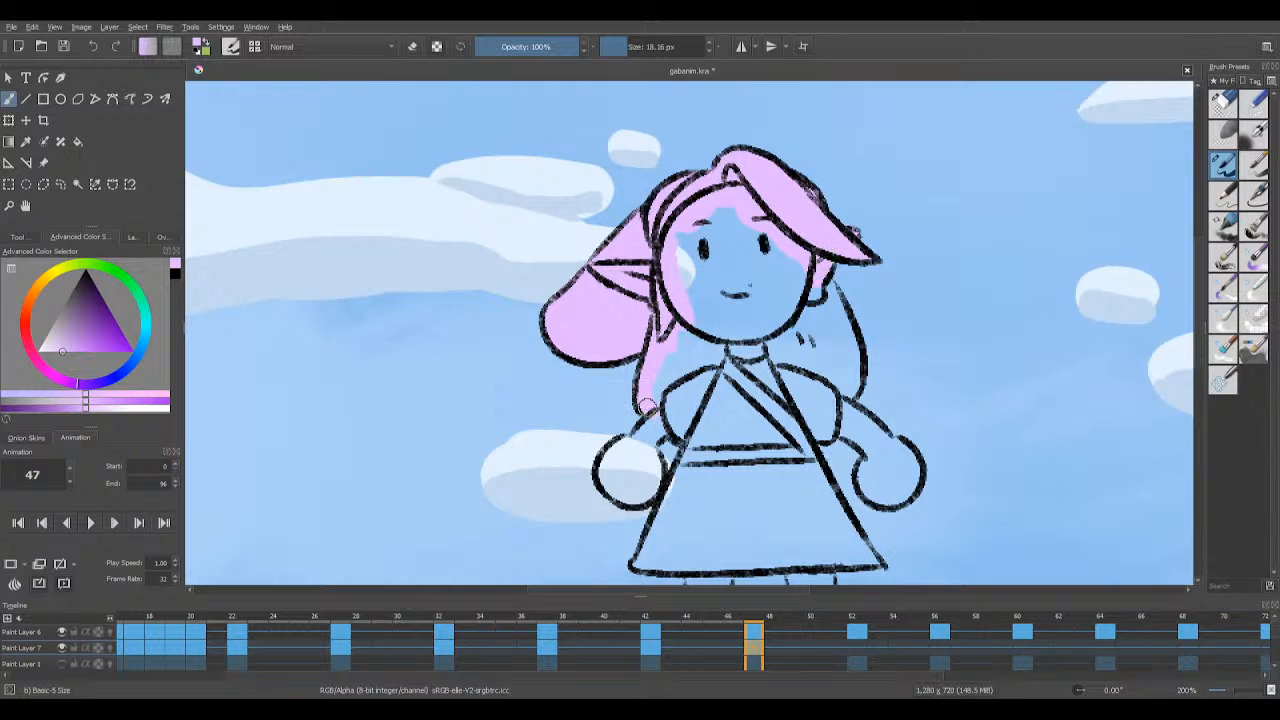
pyautogui.moveTo(673, 320)
pyautogui.mouseDown()
pyautogui.moveTo(685, 368)
pyautogui.moveTo(692, 352)
pyautogui.moveTo(727, 347)
pyautogui.mouseUp()
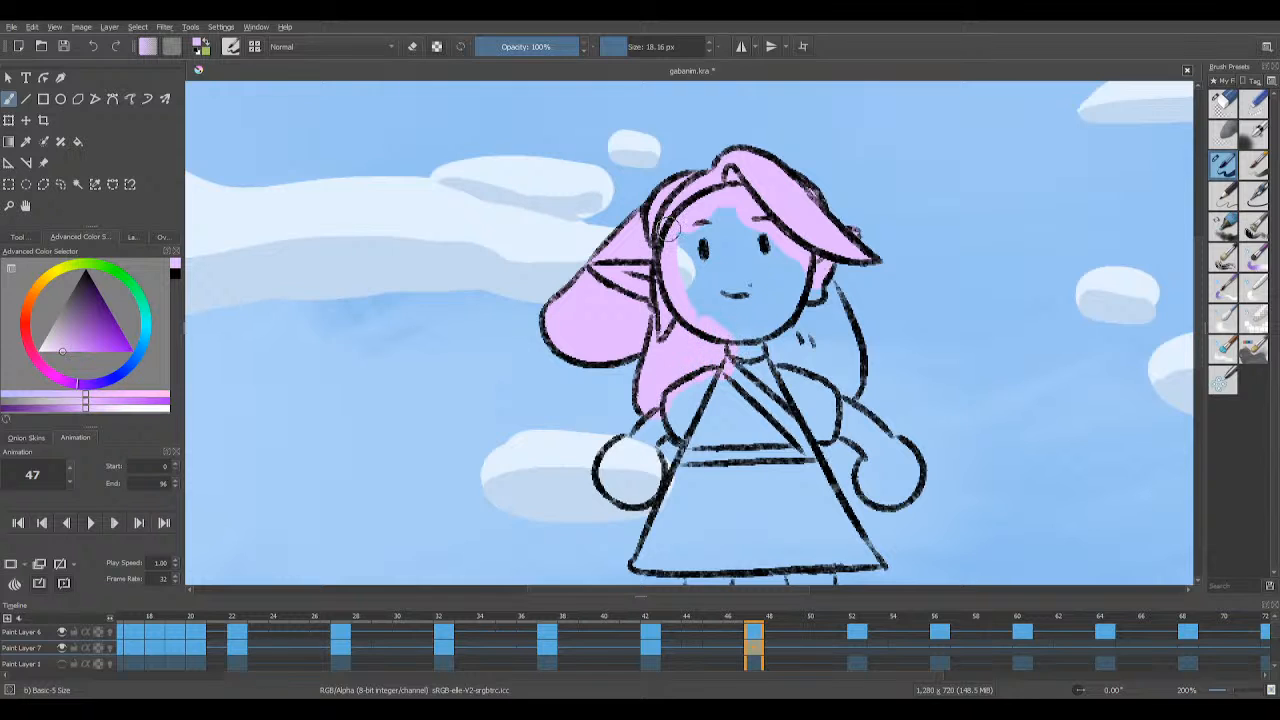
pyautogui.moveTo(669, 229)
pyautogui.mouseDown()
pyautogui.moveTo(686, 258)
pyautogui.moveTo(680, 228)
pyautogui.moveTo(688, 300)
pyautogui.moveTo(691, 220)
pyautogui.moveTo(706, 213)
pyautogui.moveTo(713, 262)
pyautogui.moveTo(790, 261)
pyautogui.moveTo(713, 262)
pyautogui.moveTo(716, 335)
pyautogui.moveTo(752, 268)
pyautogui.moveTo(782, 323)
pyautogui.moveTo(796, 267)
pyautogui.moveTo(828, 288)
pyautogui.mouseUp()
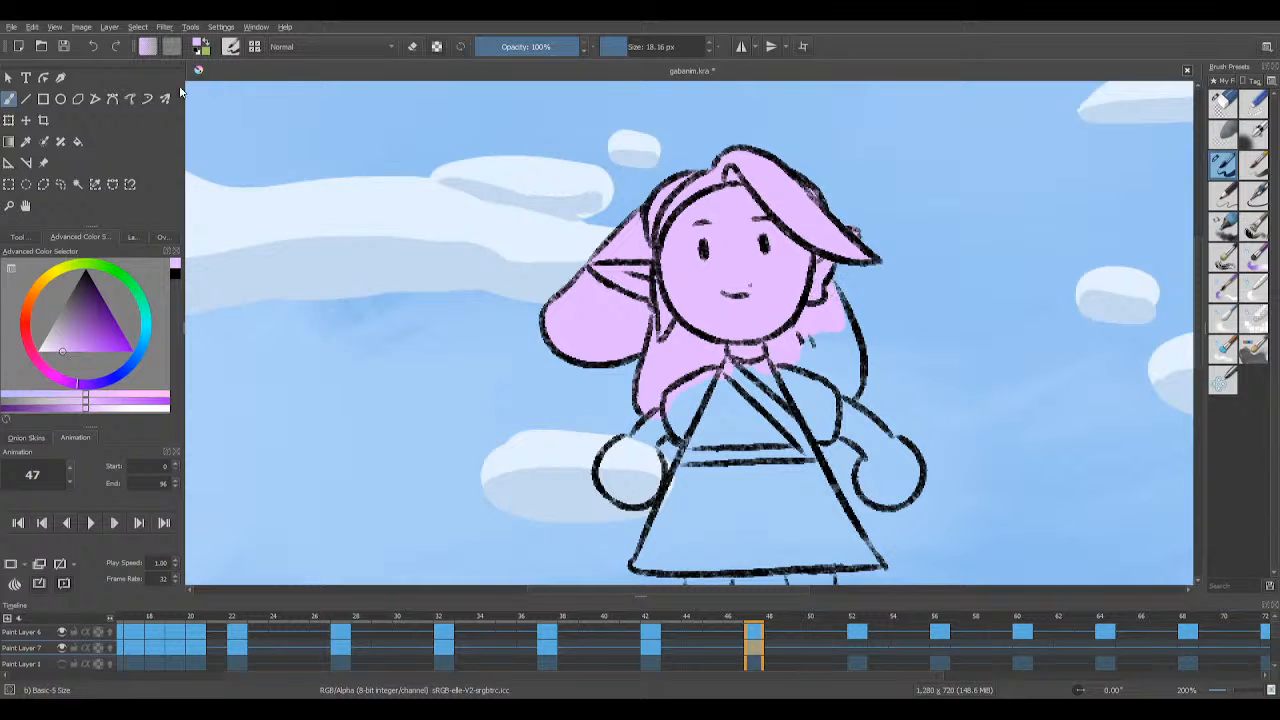
pyautogui.click(66, 45)
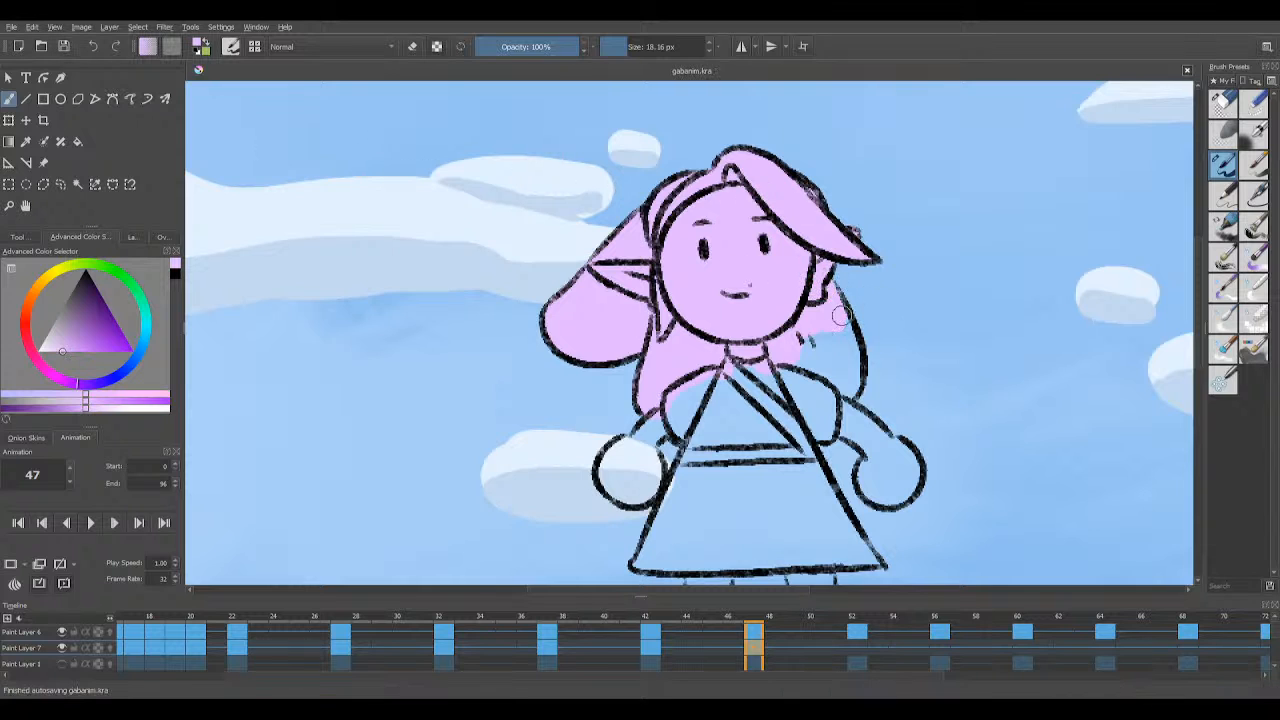
# Step: Paint the right-side lower hair lavender on frame 47, clean up its edge with the eraser, and save the file
pyautogui.moveTo(829, 287)
pyautogui.mouseDown()
pyautogui.moveTo(854, 375)
pyautogui.moveTo(818, 366)
pyautogui.moveTo(820, 340)
pyautogui.moveTo(846, 355)
pyautogui.mouseUp()
pyautogui.press('e')
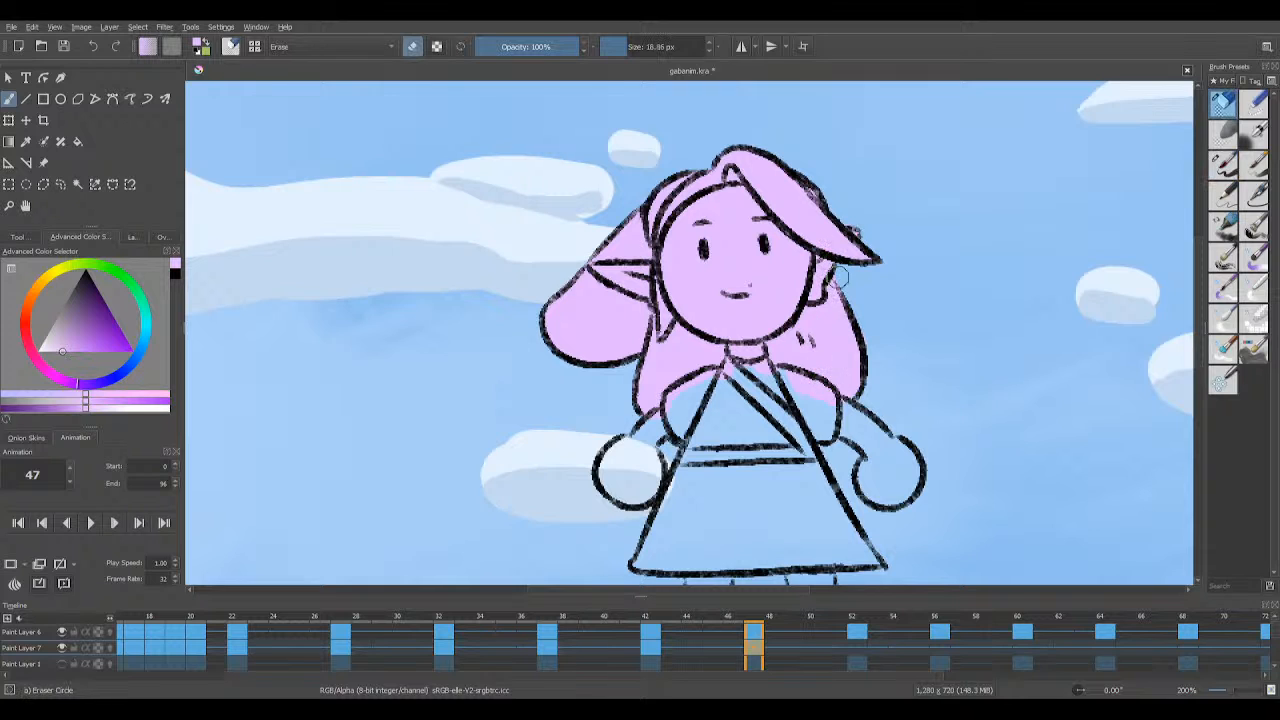
pyautogui.press('e')
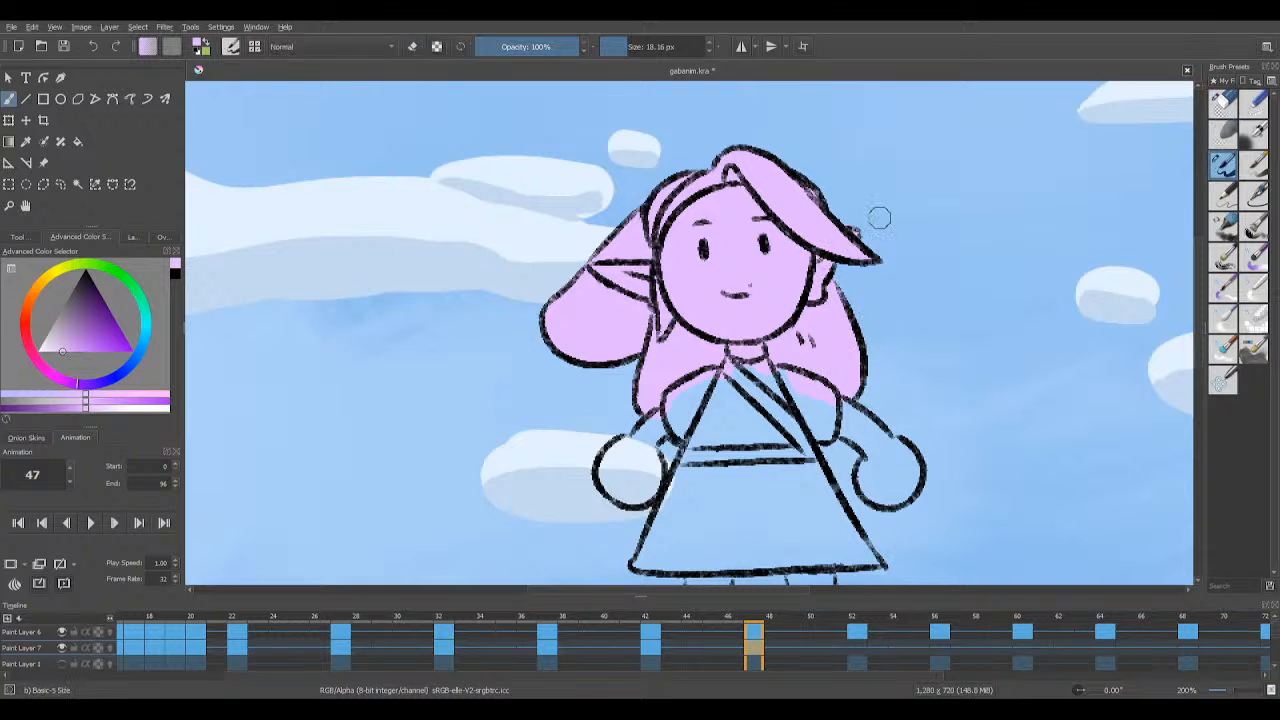
pyautogui.hotkey('ctrl', 's')
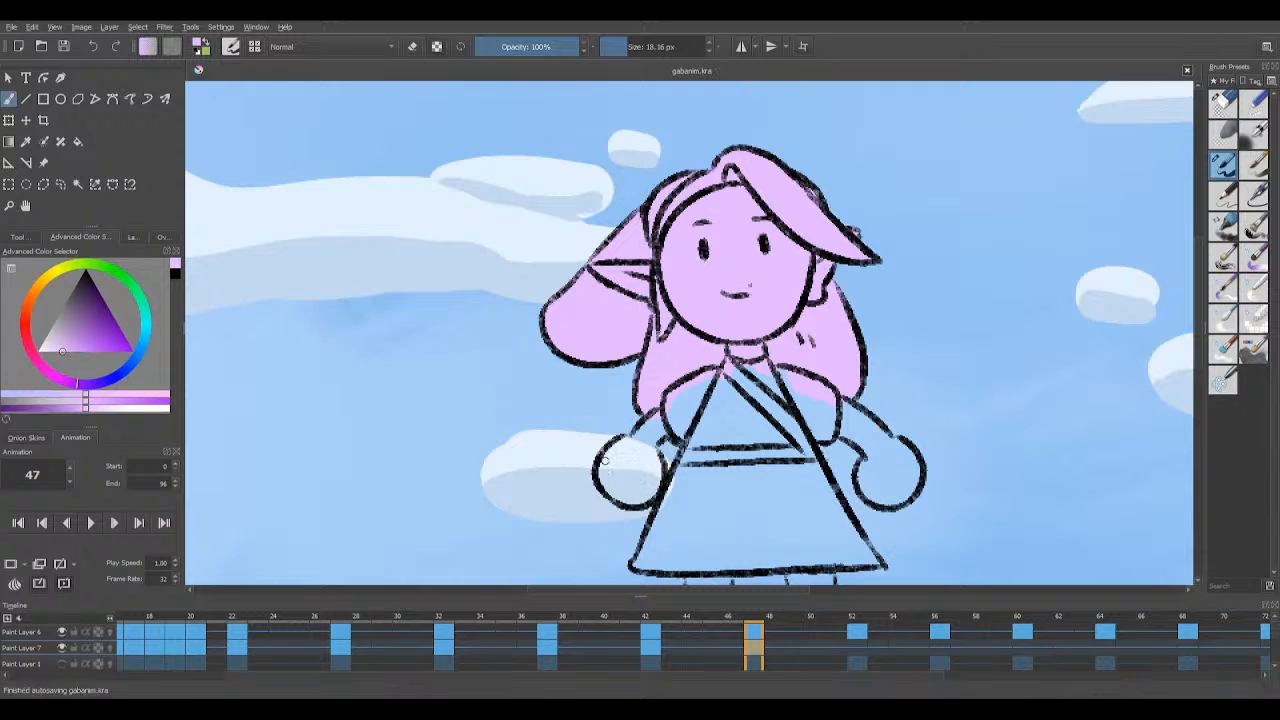
# Step: Fill the left-side hand, arm and sleeve, the bodice and the waistband with lavender on frame 47, saving the file
pyautogui.moveTo(620, 480); pyautogui.dragTo(628, 453)
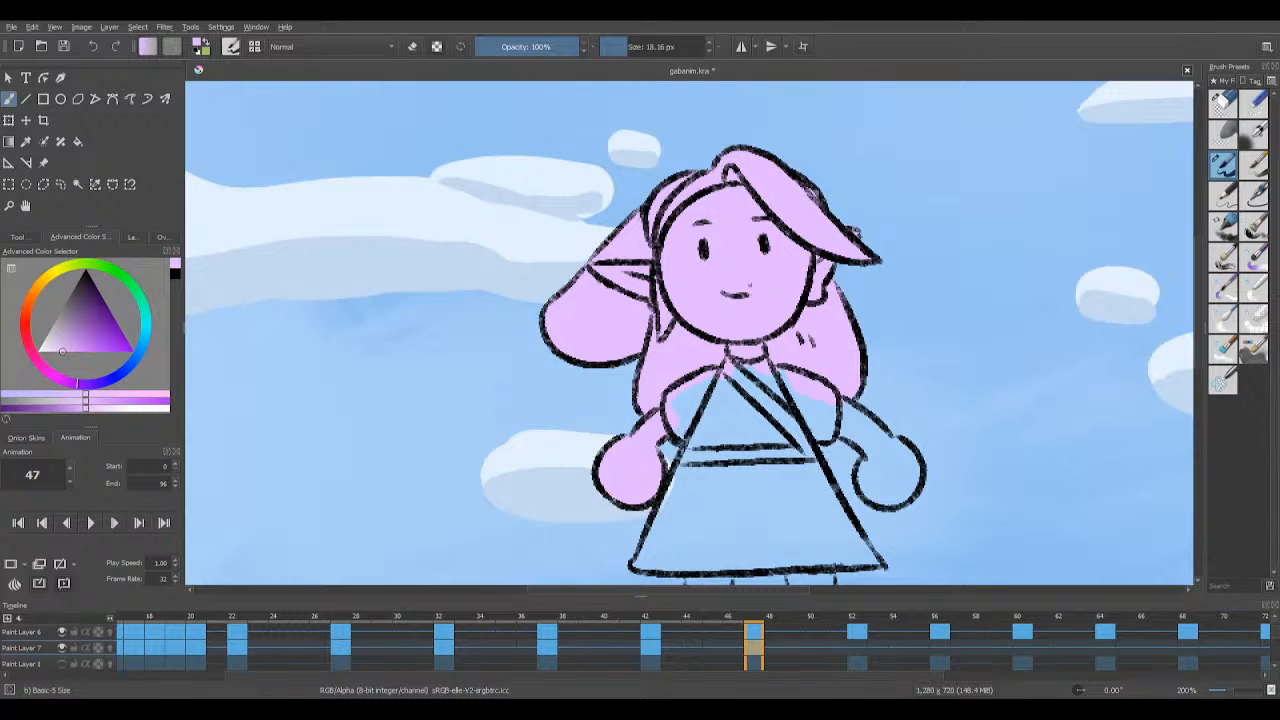
pyautogui.click(64, 47)
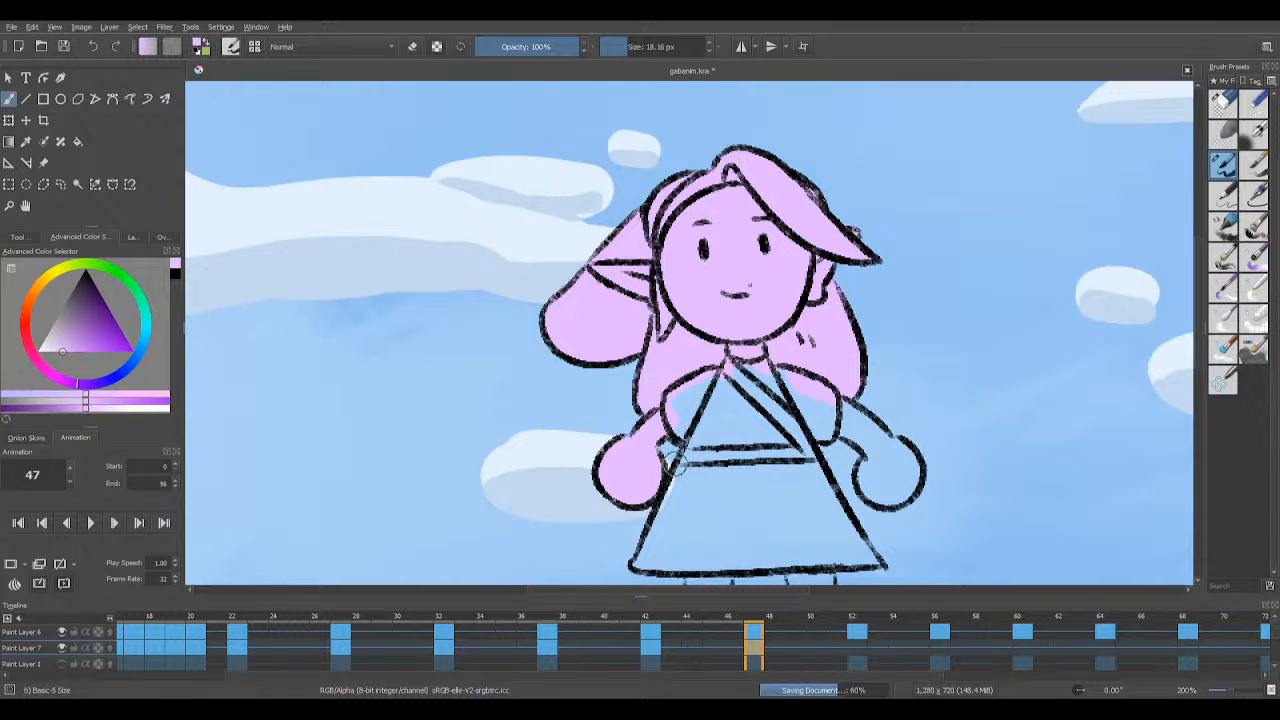
pyautogui.moveTo(697, 405)
pyautogui.mouseDown()
pyautogui.moveTo(783, 425)
pyautogui.moveTo(700, 448)
pyautogui.moveTo(740, 422)
pyautogui.moveTo(785, 433)
pyautogui.moveTo(783, 408)
pyautogui.moveTo(690, 486)
pyautogui.mouseUp()
# Step: Paint the right-side sleeve, arm and round hand lavender on frame 47, and save the file
pyautogui.hscroll(2, 640, 650)
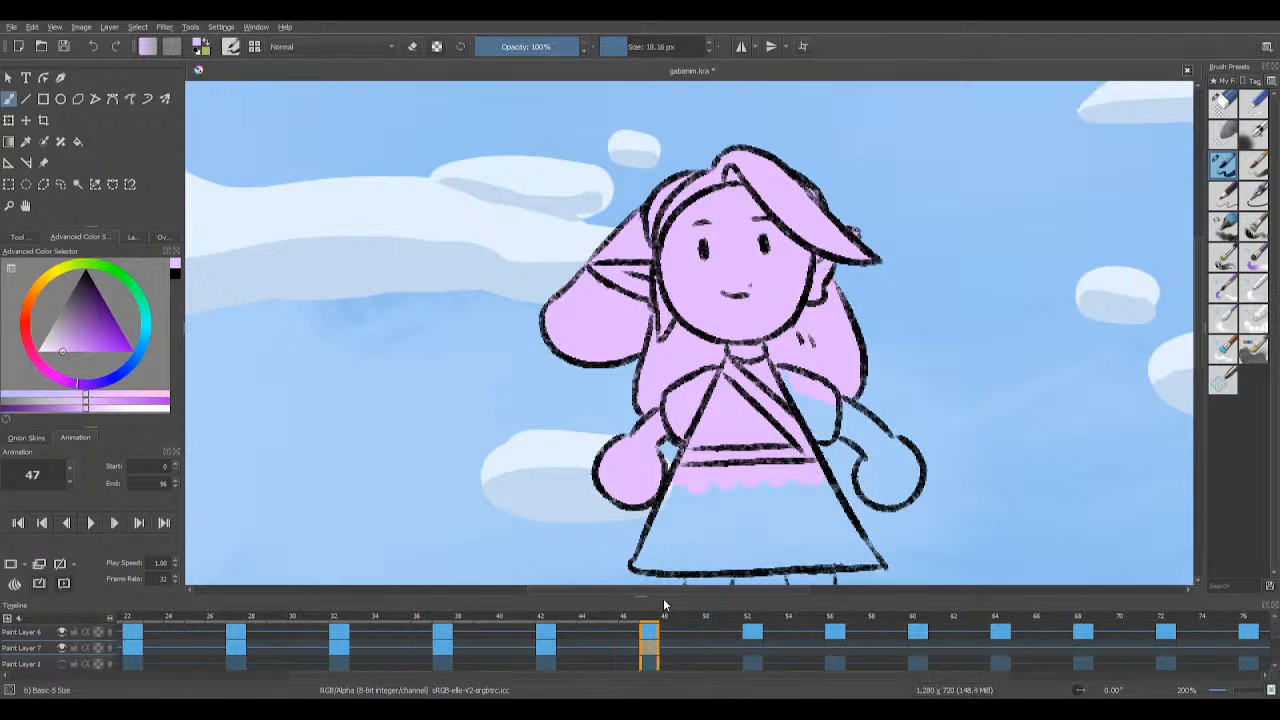
pyautogui.hscroll(5, 663, 598)
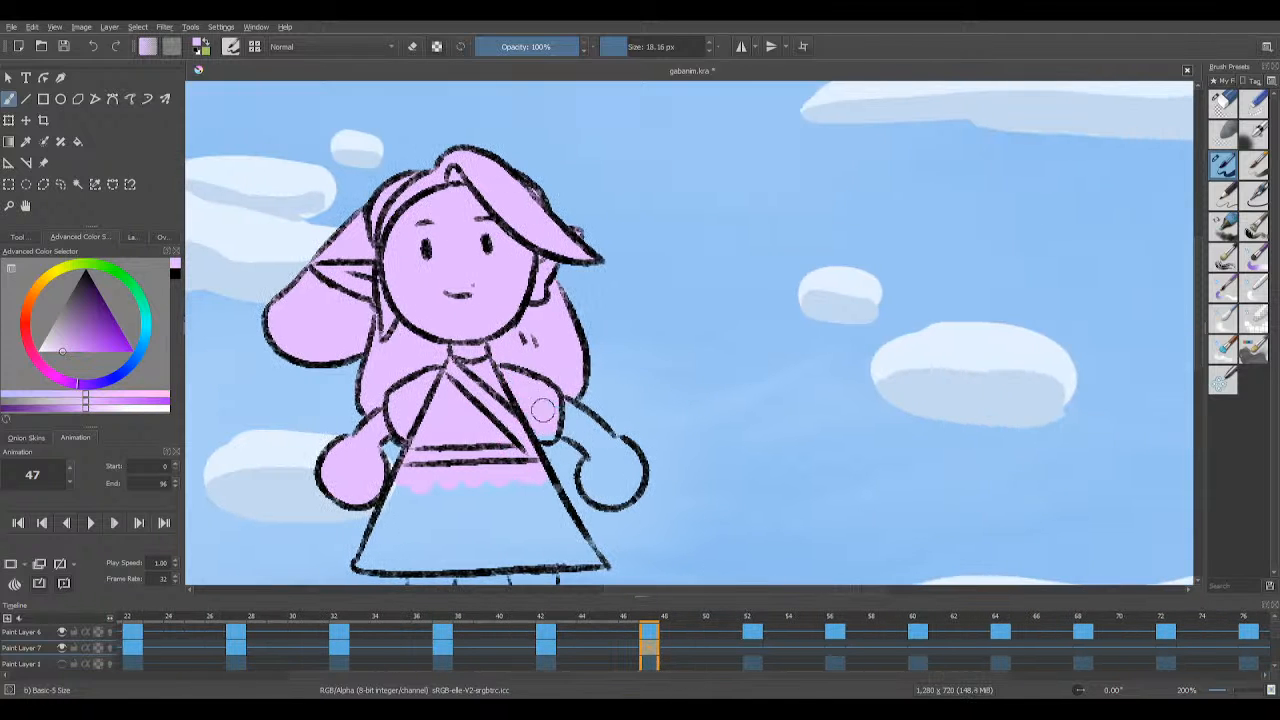
pyautogui.moveTo(543, 430)
pyautogui.mouseDown()
pyautogui.moveTo(545, 405)
pyautogui.moveTo(565, 400)
pyautogui.moveTo(595, 445)
pyautogui.moveTo(577, 428)
pyautogui.mouseUp()
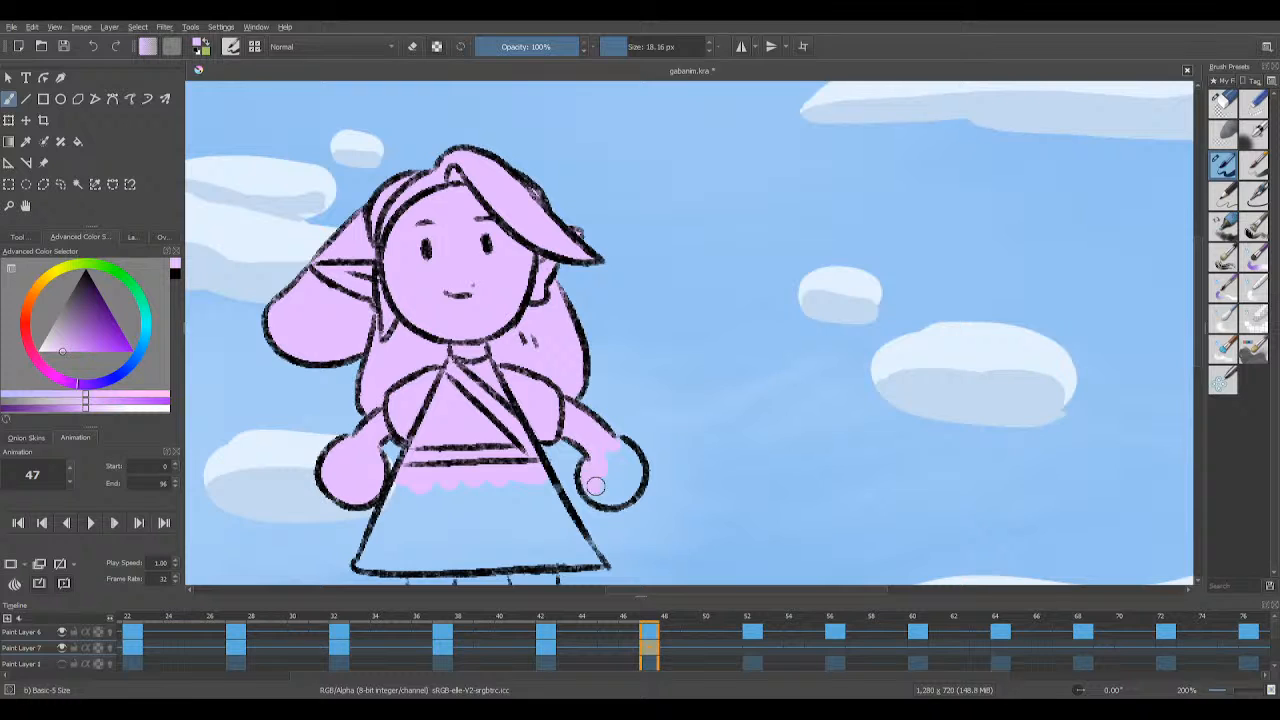
pyautogui.moveTo(596, 491); pyautogui.dragTo(630, 466)
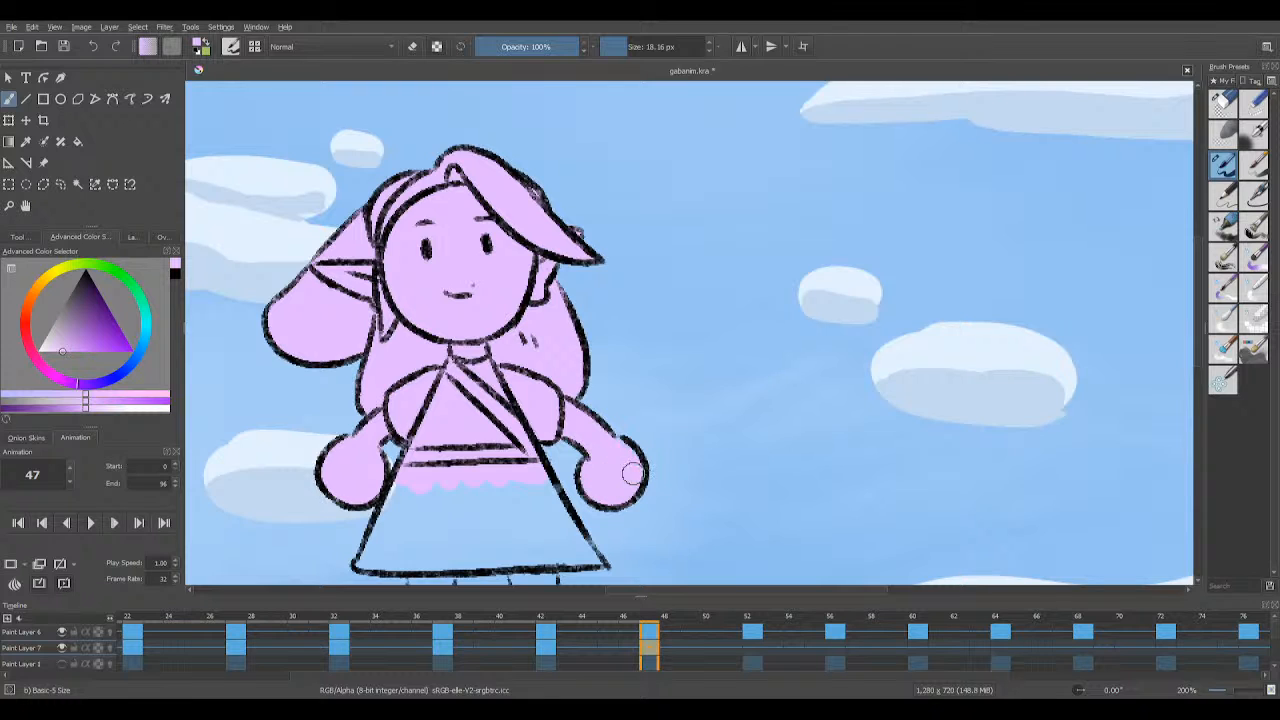
pyautogui.click(64, 47)
# Step: Fill the skirt's edges and interior with lavender on frame 47, and save the file
pyautogui.scroll(-5, 1197, 308)
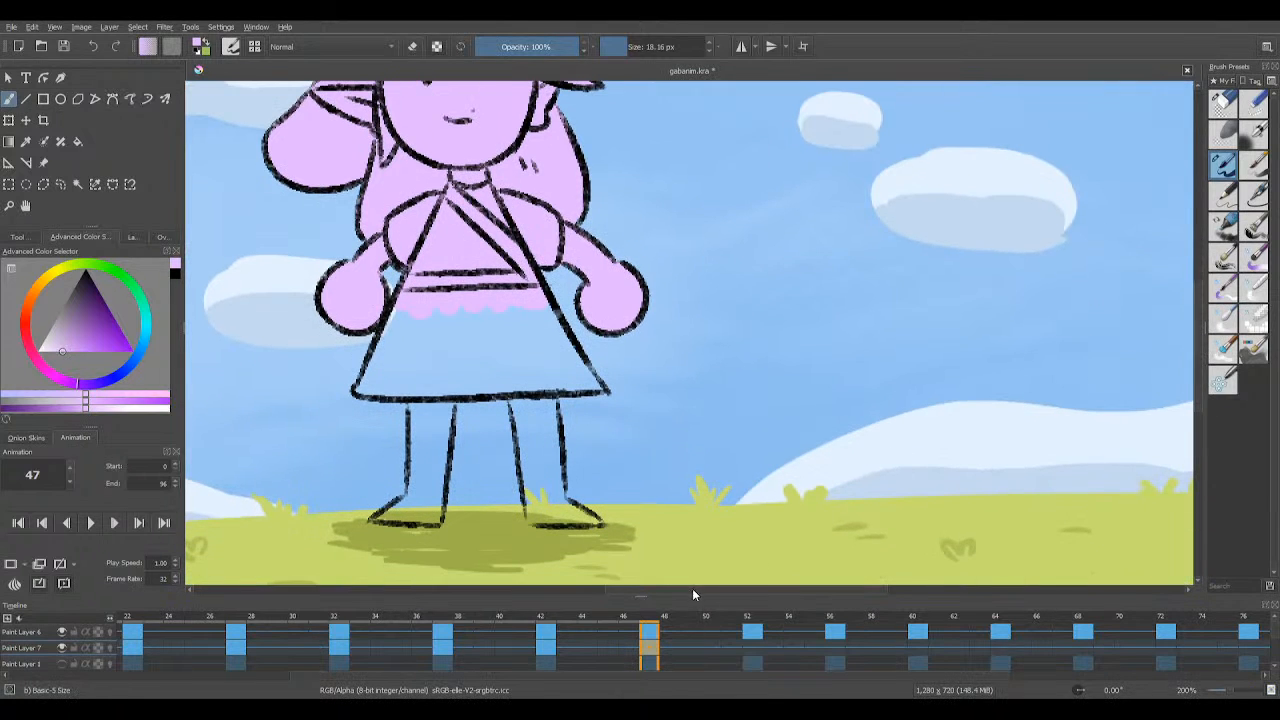
pyautogui.hscroll(-7, 693, 595)
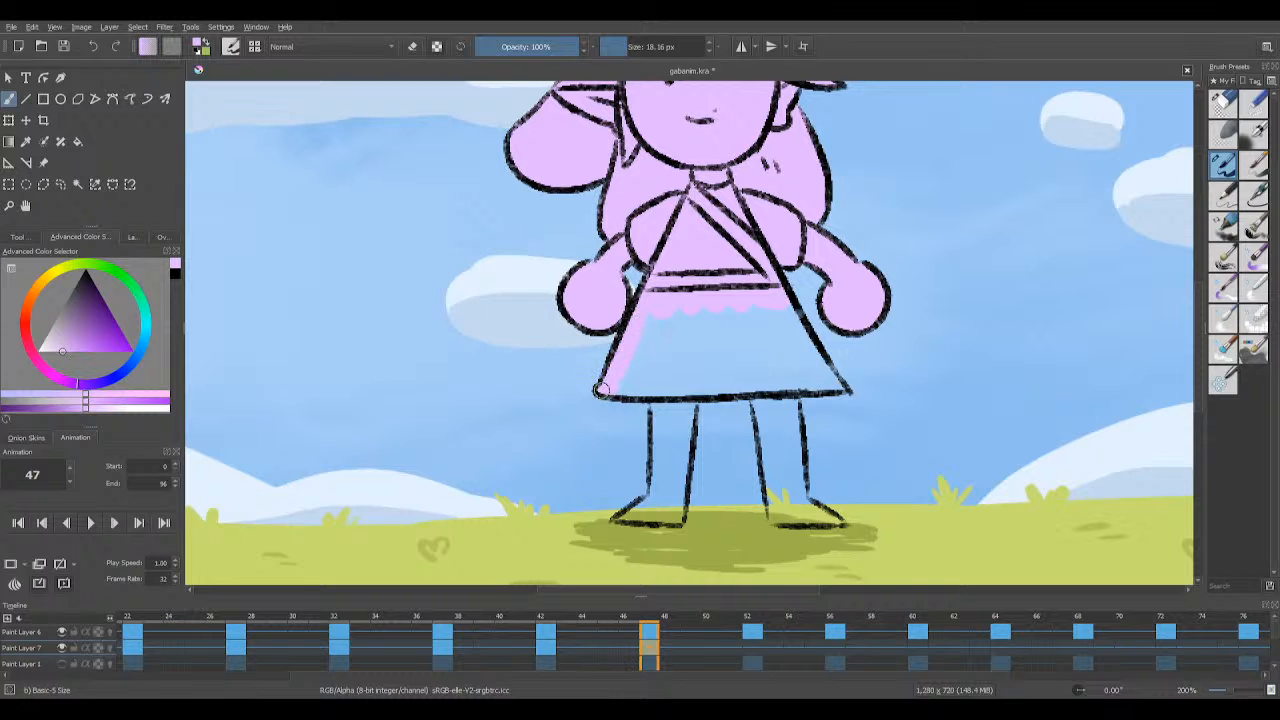
pyautogui.moveTo(600, 390); pyautogui.dragTo(639, 388)
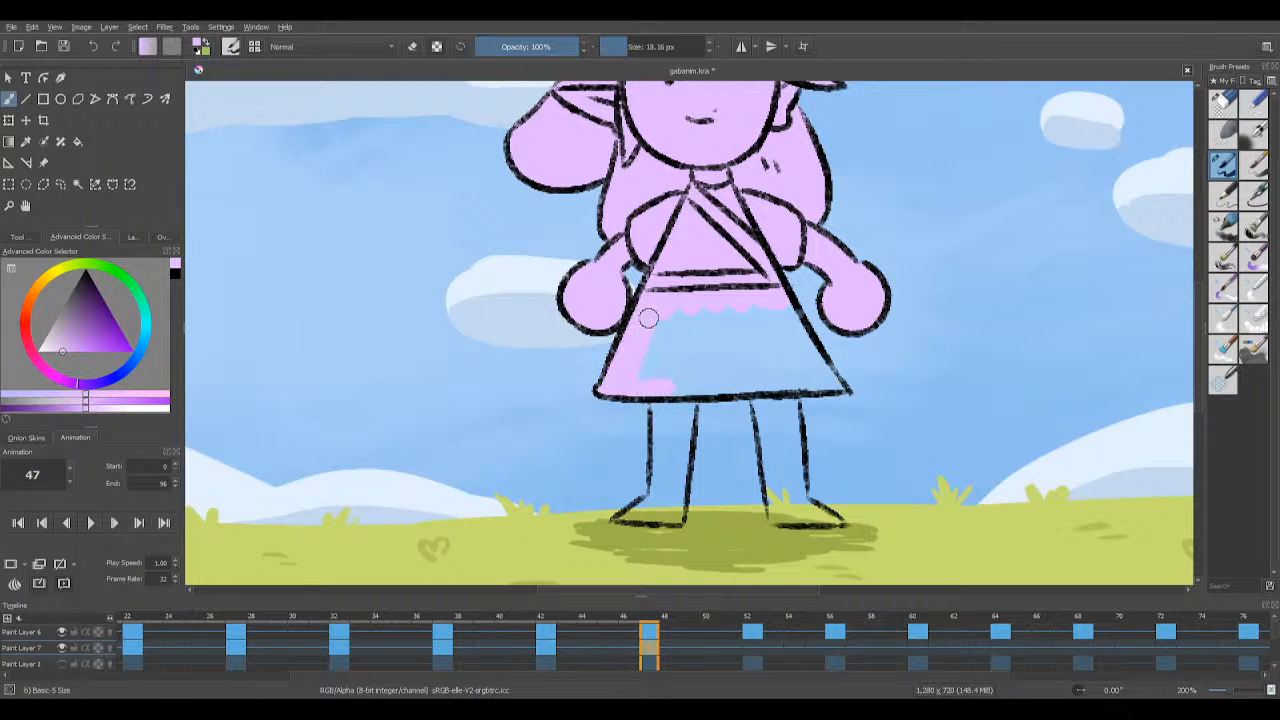
pyautogui.moveTo(648, 318)
pyautogui.mouseDown()
pyautogui.moveTo(650, 379)
pyautogui.moveTo(685, 325)
pyautogui.moveTo(725, 297)
pyautogui.moveTo(746, 309)
pyautogui.moveTo(755, 292)
pyautogui.moveTo(770, 298)
pyautogui.moveTo(784, 337)
pyautogui.moveTo(748, 326)
pyautogui.moveTo(793, 314)
pyautogui.mouseUp()
pyautogui.moveTo(825, 375)
pyautogui.mouseDown()
pyautogui.moveTo(661, 390)
pyautogui.moveTo(828, 380)
pyautogui.moveTo(814, 362)
pyautogui.moveTo(778, 374)
pyautogui.moveTo(699, 364)
pyautogui.moveTo(682, 382)
pyautogui.moveTo(672, 367)
pyautogui.moveTo(729, 346)
pyautogui.mouseUp()
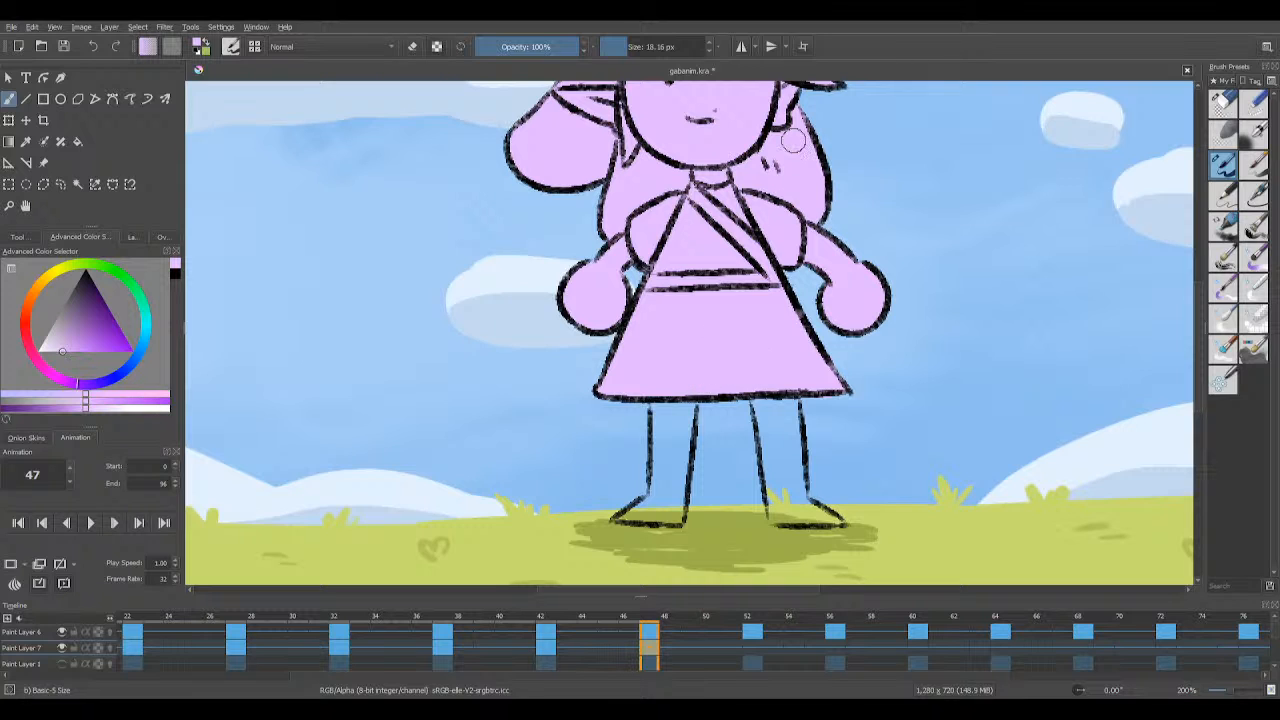
pyautogui.press('e')
pyautogui.press('/')
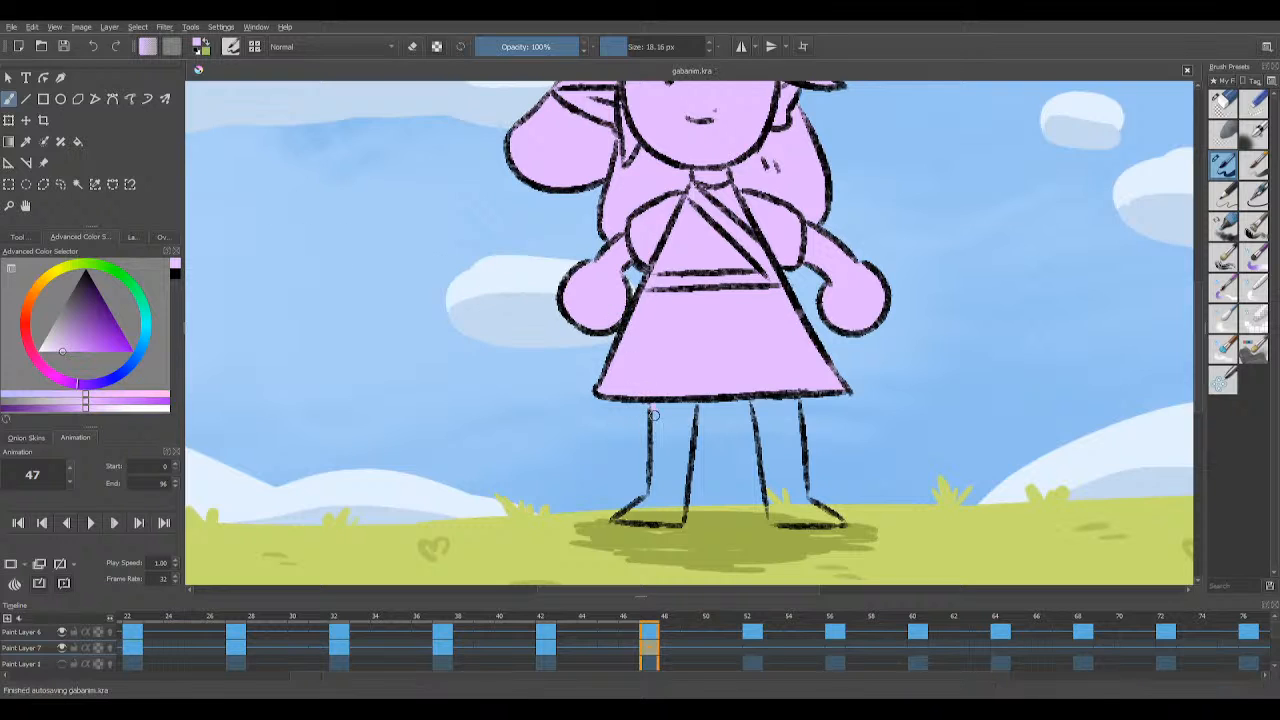
# Step: Paint both legs and feet lavender on frame 47, and save the file
pyautogui.moveTo(652, 414)
pyautogui.mouseDown()
pyautogui.moveTo(657, 423)
pyautogui.moveTo(677, 389)
pyautogui.moveTo(690, 410)
pyautogui.moveTo(676, 444)
pyautogui.moveTo(660, 436)
pyautogui.mouseUp()
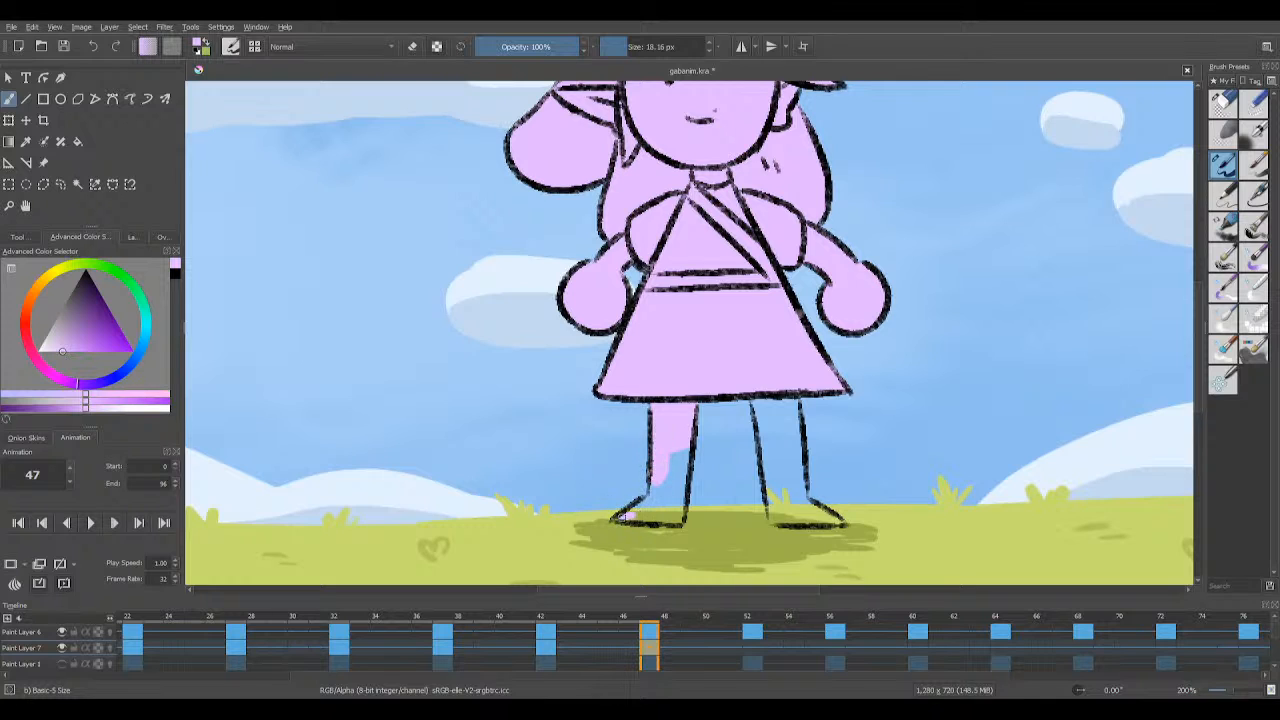
pyautogui.moveTo(653, 487)
pyautogui.mouseDown()
pyautogui.moveTo(668, 458)
pyautogui.moveTo(682, 480)
pyautogui.moveTo(668, 498)
pyautogui.mouseUp()
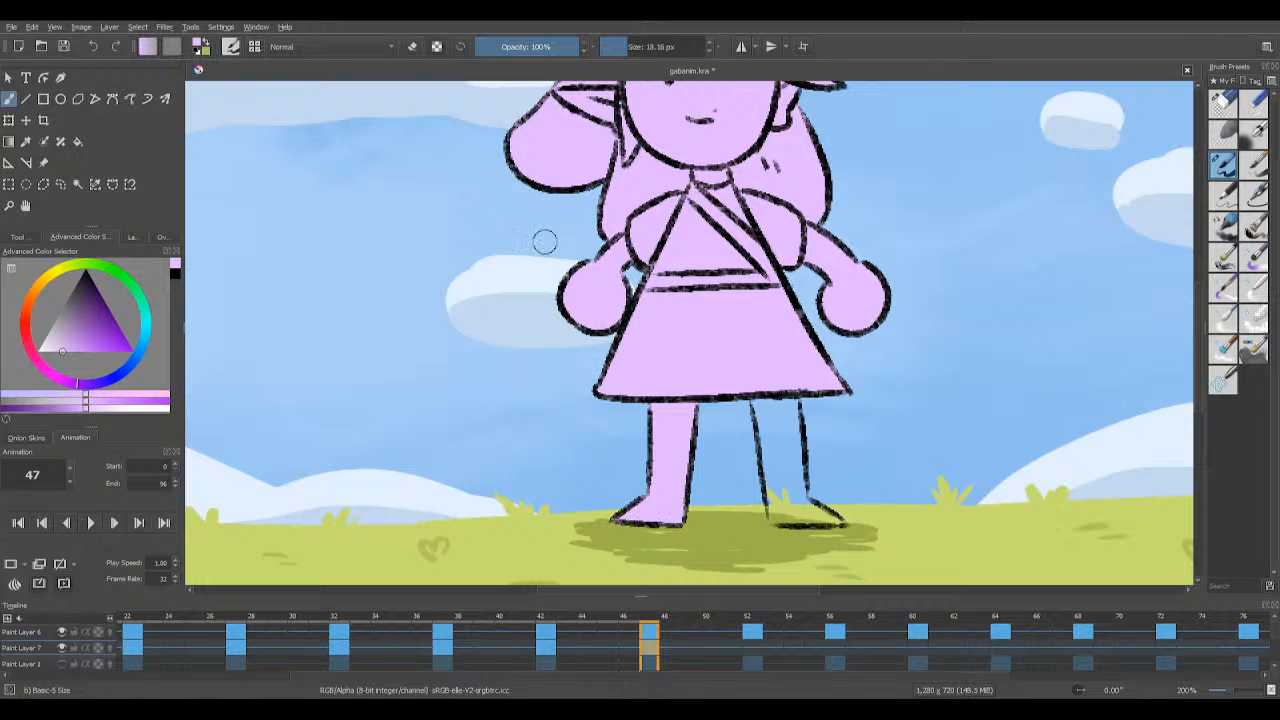
pyautogui.moveTo(758, 402)
pyautogui.mouseDown()
pyautogui.moveTo(766, 440)
pyautogui.moveTo(758, 386)
pyautogui.moveTo(795, 440)
pyautogui.moveTo(790, 404)
pyautogui.moveTo(757, 427)
pyautogui.moveTo(780, 493)
pyautogui.moveTo(797, 475)
pyautogui.moveTo(794, 439)
pyautogui.moveTo(774, 453)
pyautogui.moveTo(794, 501)
pyautogui.mouseUp()
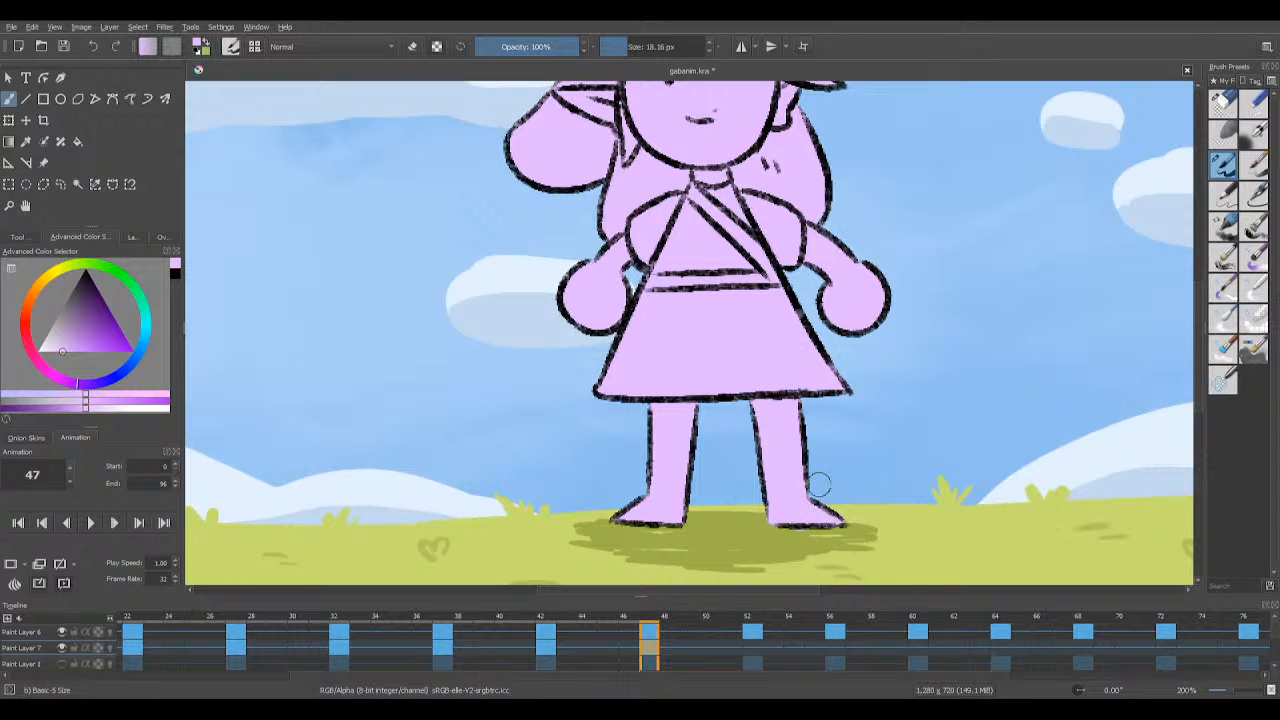
pyautogui.press('e')
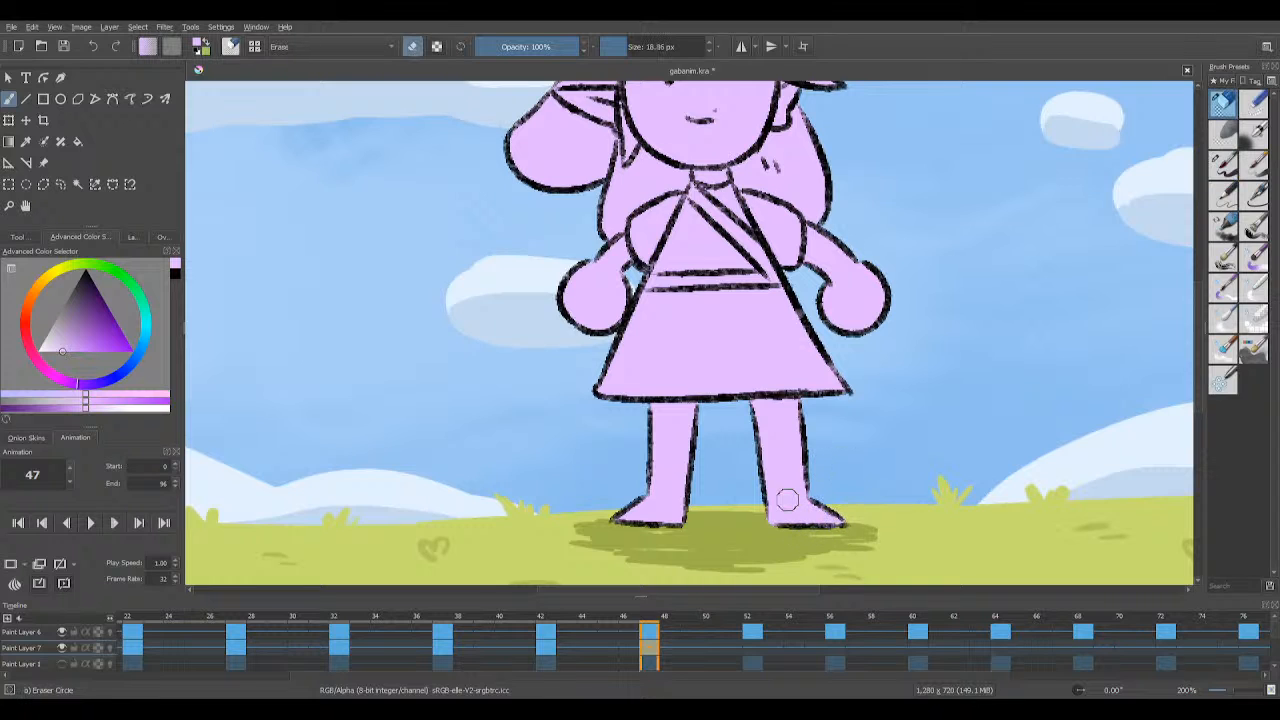
pyautogui.press('e')
pyautogui.click(63, 46)
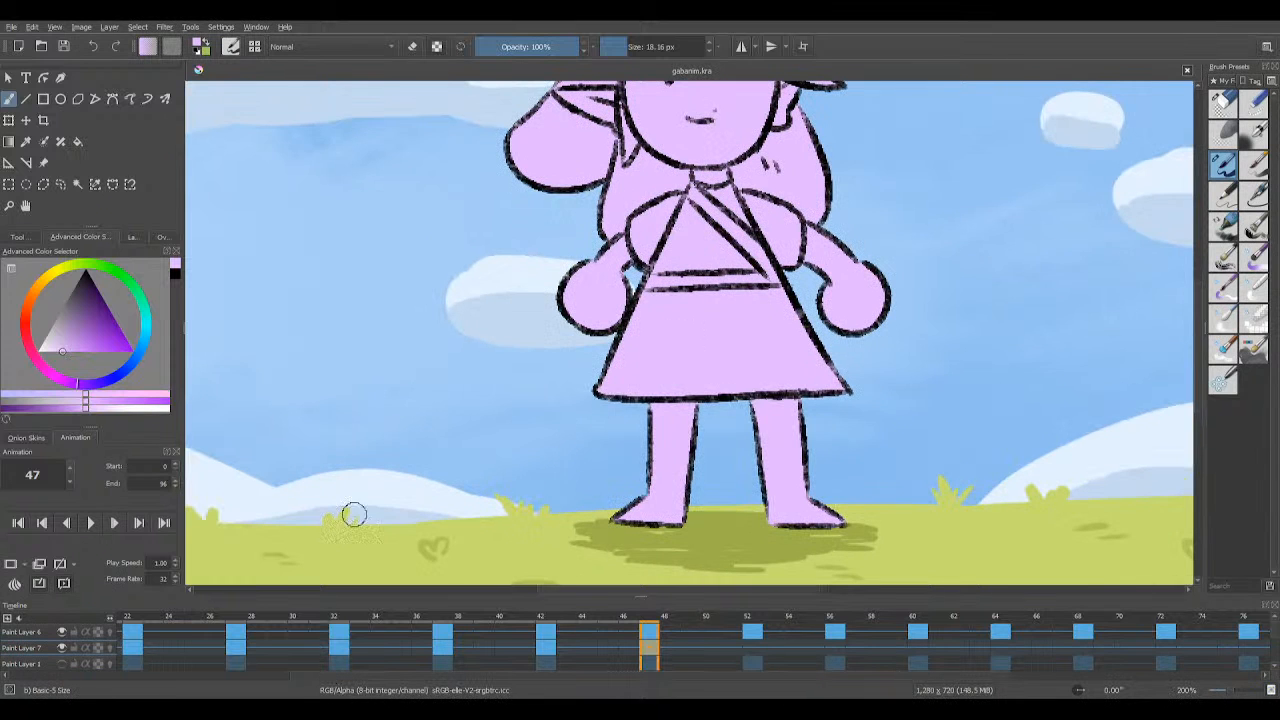
# Step: Prepare an empty frame 52 on Paint Layer 7, clearing the lavender fill carried over from frame 47
pyautogui.click(753, 651)
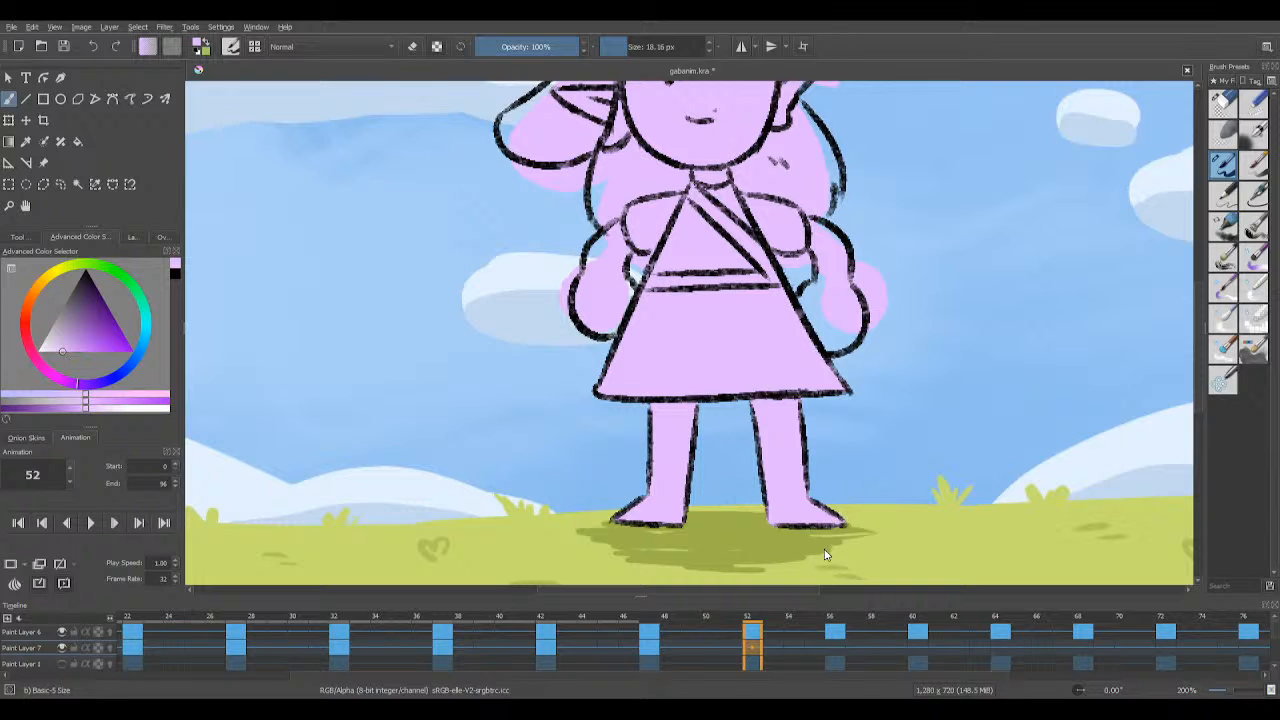
pyautogui.press('Delete')
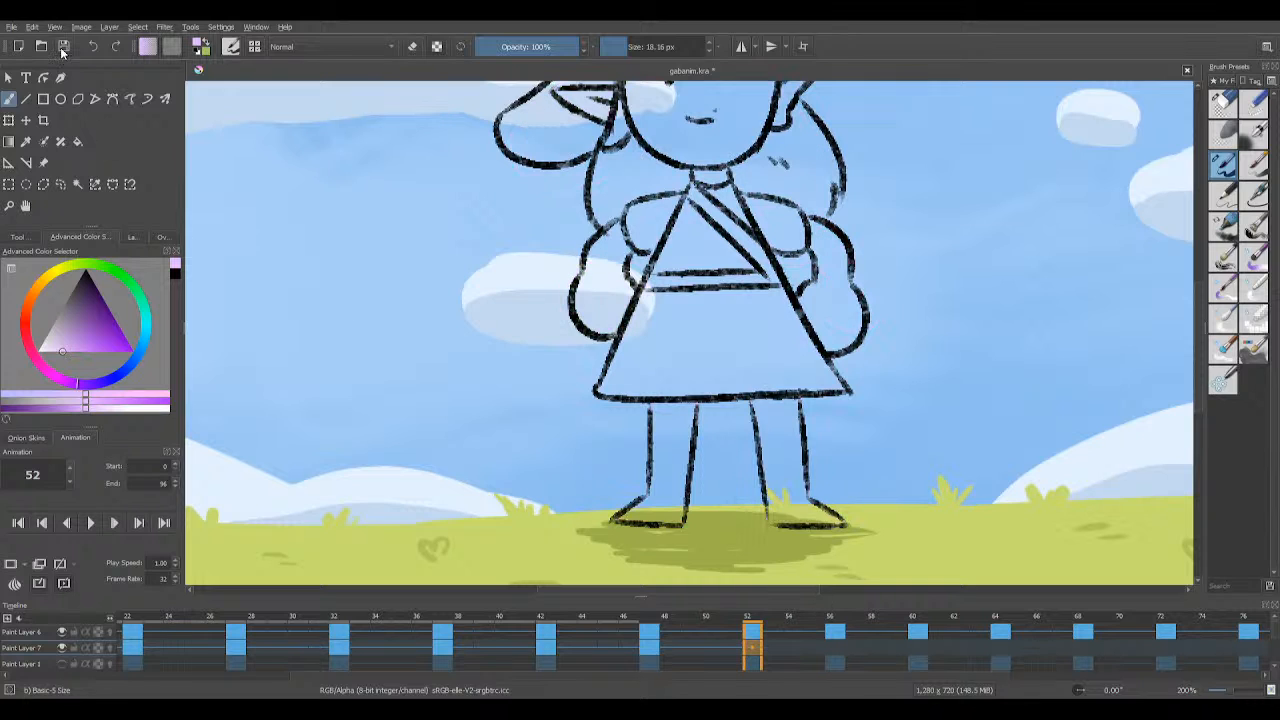
pyautogui.click(659, 647)
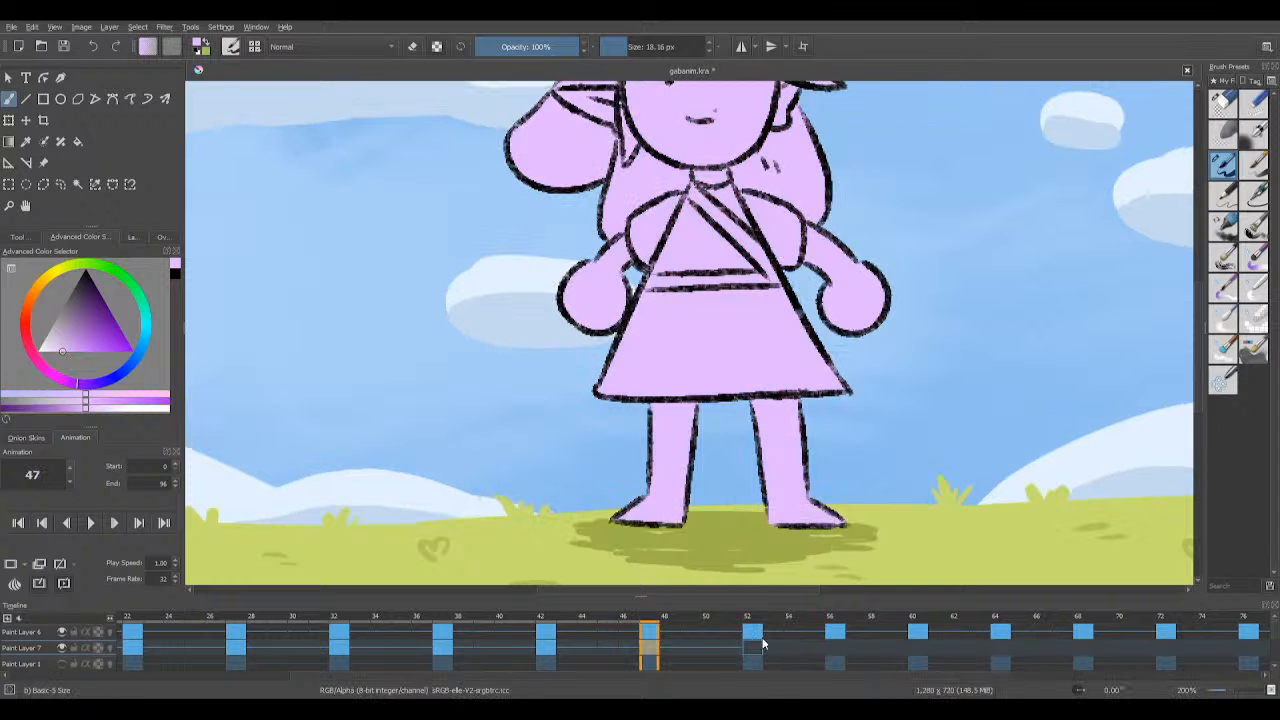
pyautogui.click(753, 648)
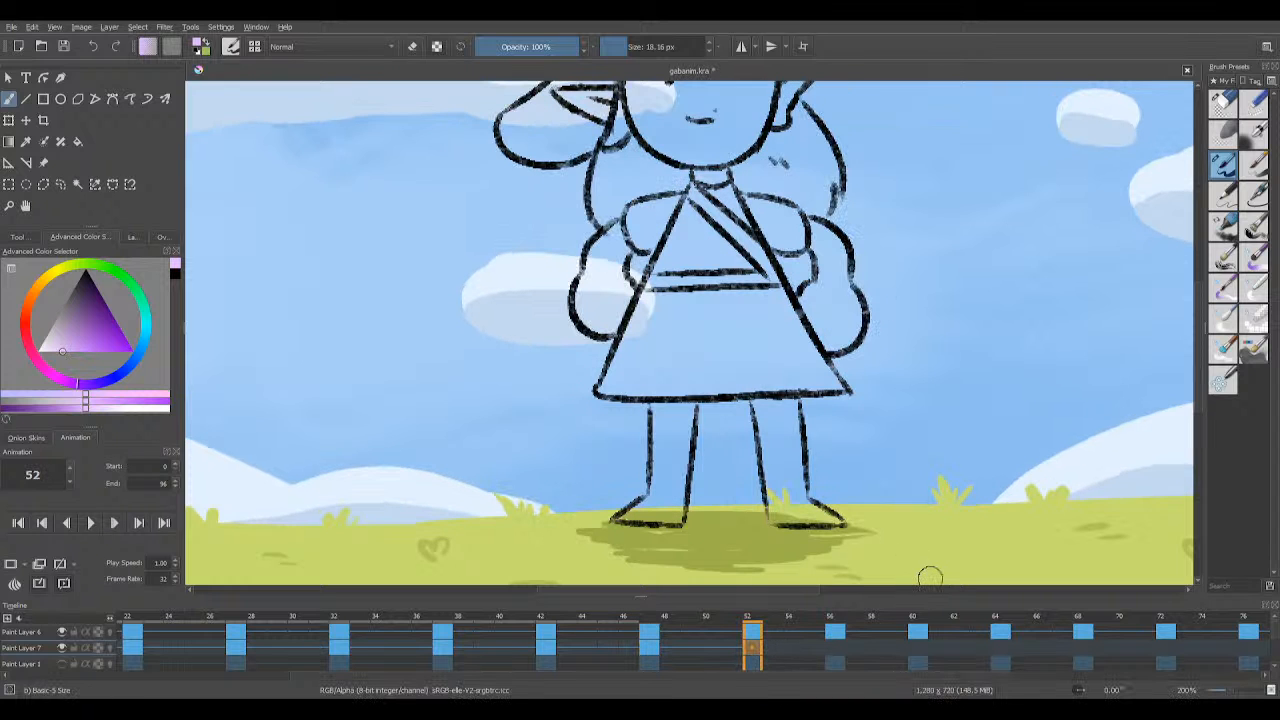
pyautogui.scroll(3, 1197, 294)
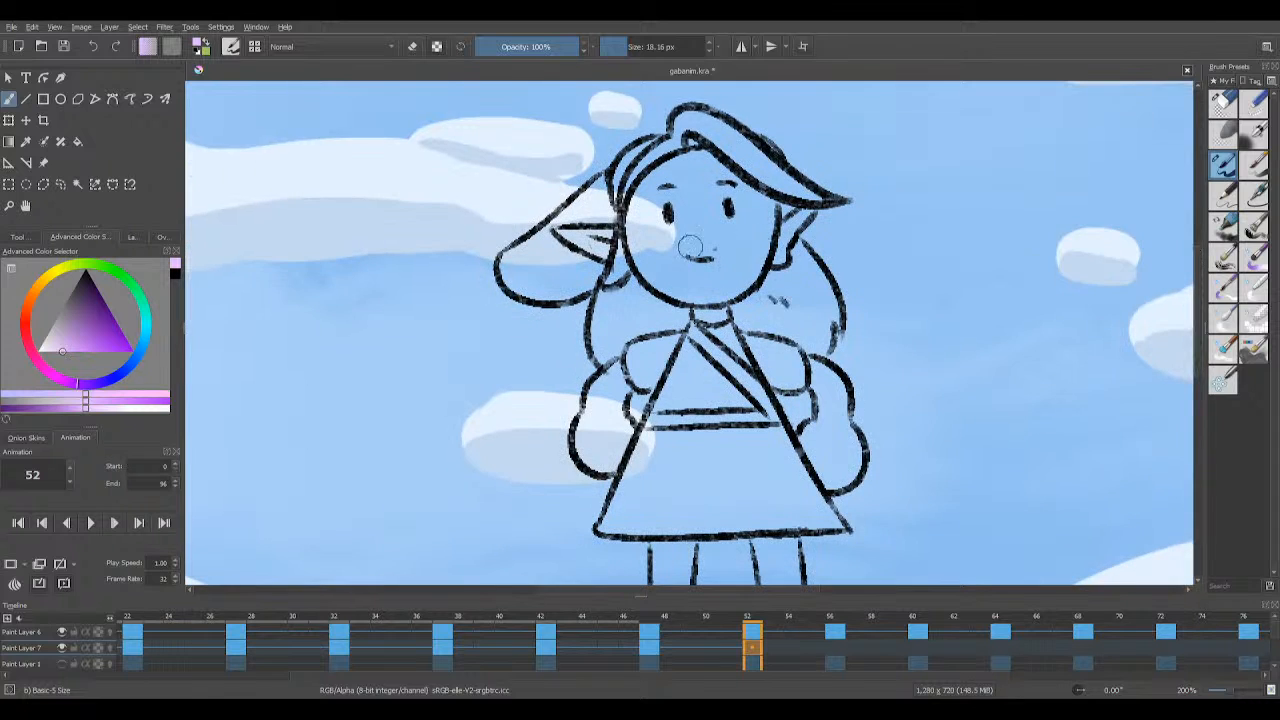
# Step: Fill the hair, ears, face and neck with lavender on frame 52
pyautogui.moveTo(518, 273)
pyautogui.mouseDown()
pyautogui.moveTo(537, 285)
pyautogui.moveTo(560, 266)
pyautogui.moveTo(590, 268)
pyautogui.moveTo(557, 243)
pyautogui.moveTo(529, 256)
pyautogui.moveTo(612, 180)
pyautogui.moveTo(556, 256)
pyautogui.moveTo(595, 245)
pyautogui.moveTo(612, 262)
pyautogui.moveTo(600, 170)
pyautogui.mouseUp()
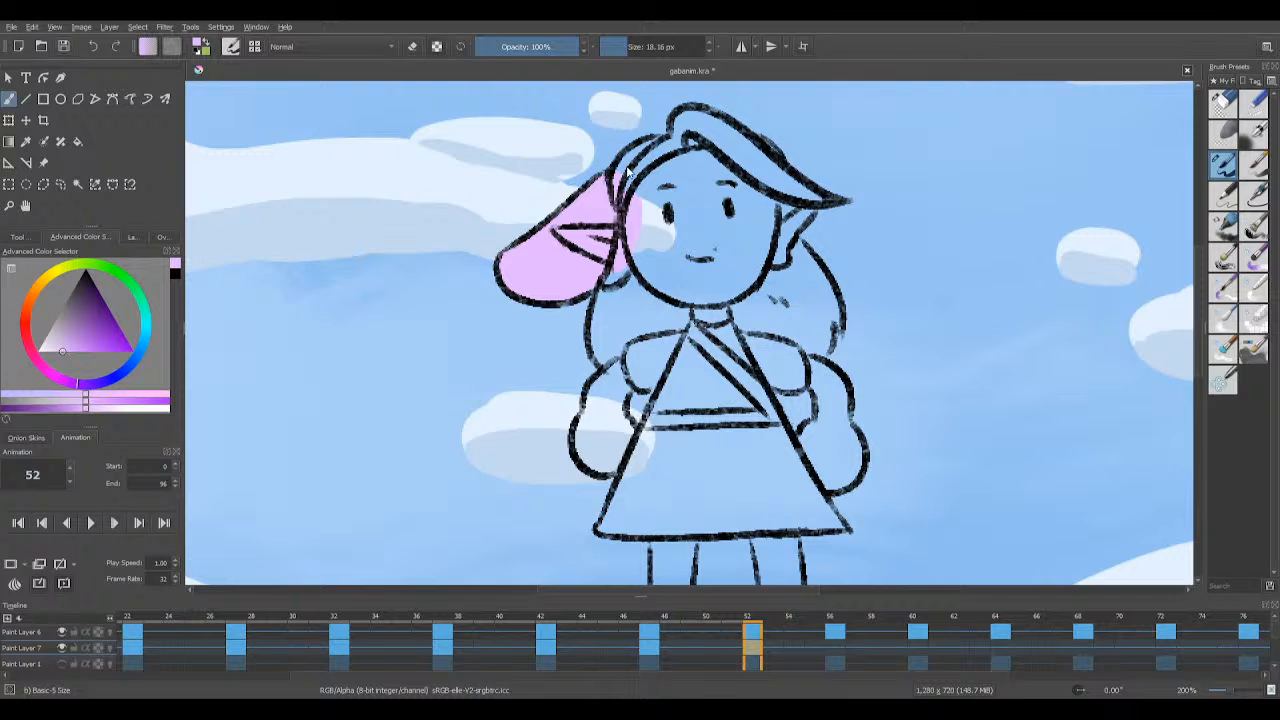
pyautogui.moveTo(617, 177)
pyautogui.mouseDown()
pyautogui.moveTo(664, 145)
pyautogui.moveTo(671, 155)
pyautogui.moveTo(654, 106)
pyautogui.moveTo(687, 140)
pyautogui.moveTo(683, 119)
pyautogui.moveTo(666, 142)
pyautogui.moveTo(684, 117)
pyautogui.moveTo(733, 139)
pyautogui.moveTo(717, 124)
pyautogui.moveTo(753, 175)
pyautogui.moveTo(687, 122)
pyautogui.mouseUp()
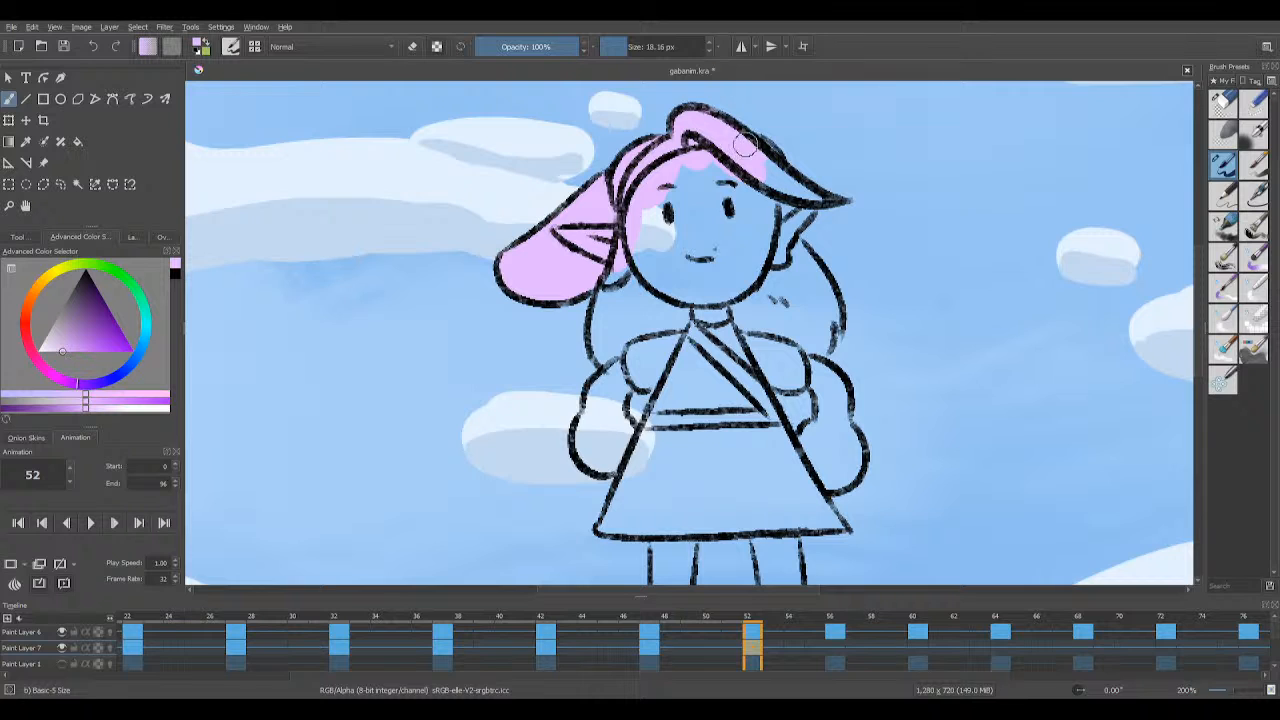
pyautogui.moveTo(764, 150)
pyautogui.mouseDown()
pyautogui.moveTo(725, 152)
pyautogui.moveTo(786, 193)
pyautogui.moveTo(776, 175)
pyautogui.moveTo(817, 190)
pyautogui.moveTo(739, 127)
pyautogui.moveTo(787, 199)
pyautogui.moveTo(777, 229)
pyautogui.moveTo(811, 200)
pyautogui.moveTo(797, 254)
pyautogui.moveTo(829, 300)
pyautogui.mouseUp()
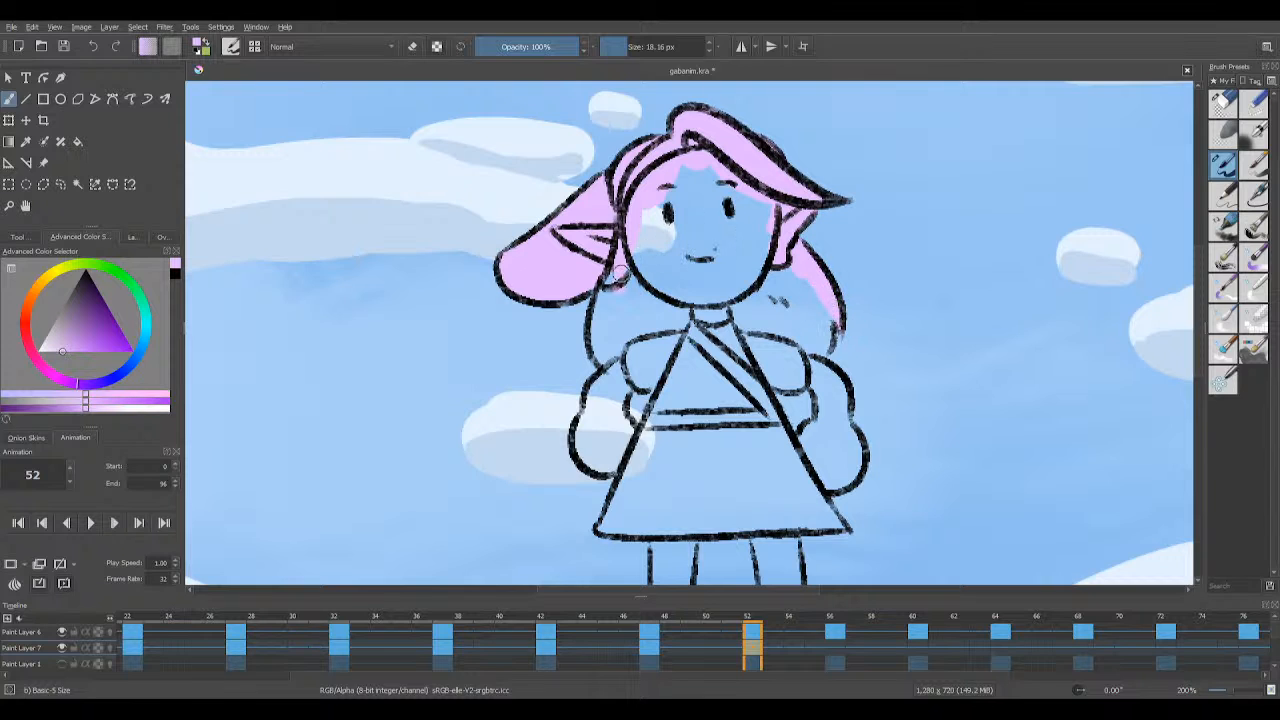
pyautogui.moveTo(620, 275)
pyautogui.mouseDown()
pyautogui.moveTo(599, 321)
pyautogui.moveTo(602, 272)
pyautogui.moveTo(593, 280)
pyautogui.moveTo(611, 364)
pyautogui.moveTo(648, 261)
pyautogui.moveTo(687, 308)
pyautogui.moveTo(660, 223)
pyautogui.moveTo(643, 229)
pyautogui.moveTo(654, 258)
pyautogui.moveTo(713, 160)
pyautogui.mouseUp()
pyautogui.moveTo(742, 200); pyautogui.dragTo(766, 226)
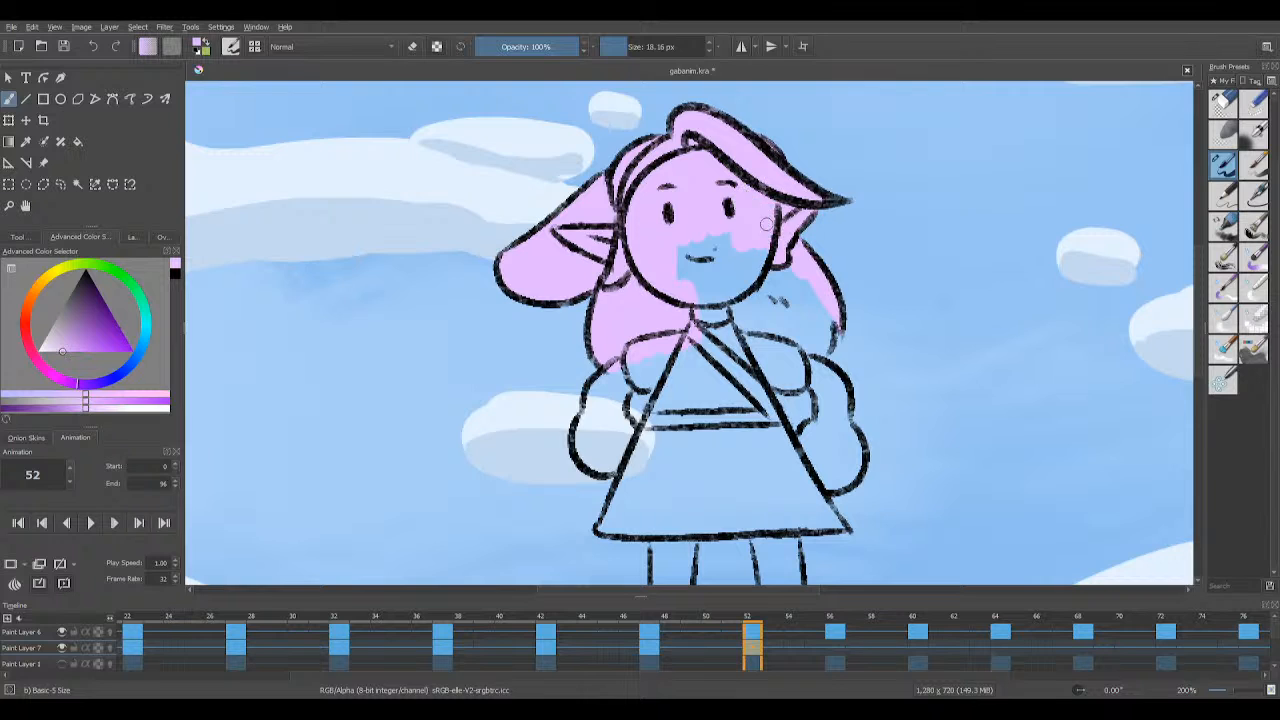
pyautogui.moveTo(692, 300)
pyautogui.mouseDown()
pyautogui.moveTo(755, 270)
pyautogui.moveTo(765, 243)
pyautogui.moveTo(713, 252)
pyautogui.moveTo(686, 238)
pyautogui.moveTo(701, 232)
pyautogui.moveTo(716, 262)
pyautogui.moveTo(734, 237)
pyautogui.mouseUp()
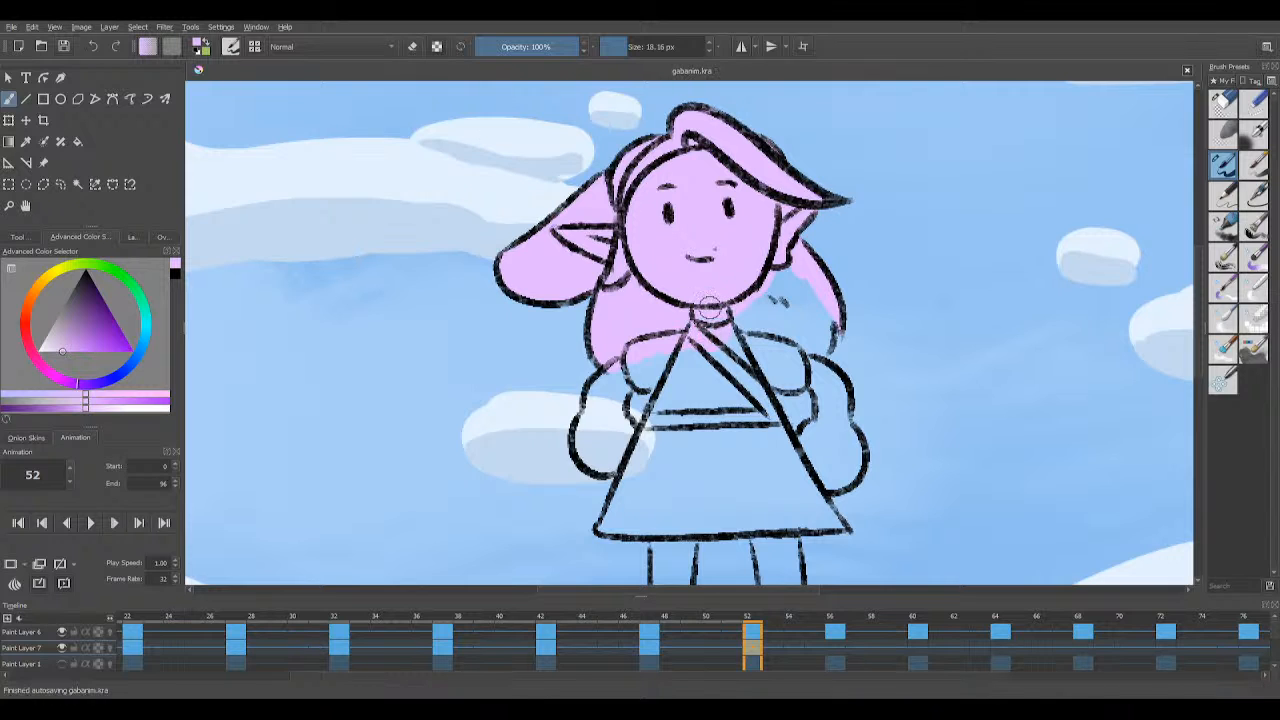
pyautogui.moveTo(702, 307)
pyautogui.mouseDown()
pyautogui.moveTo(741, 325)
pyautogui.moveTo(745, 315)
pyautogui.moveTo(746, 342)
pyautogui.moveTo(792, 324)
pyautogui.moveTo(818, 352)
pyautogui.mouseUp()
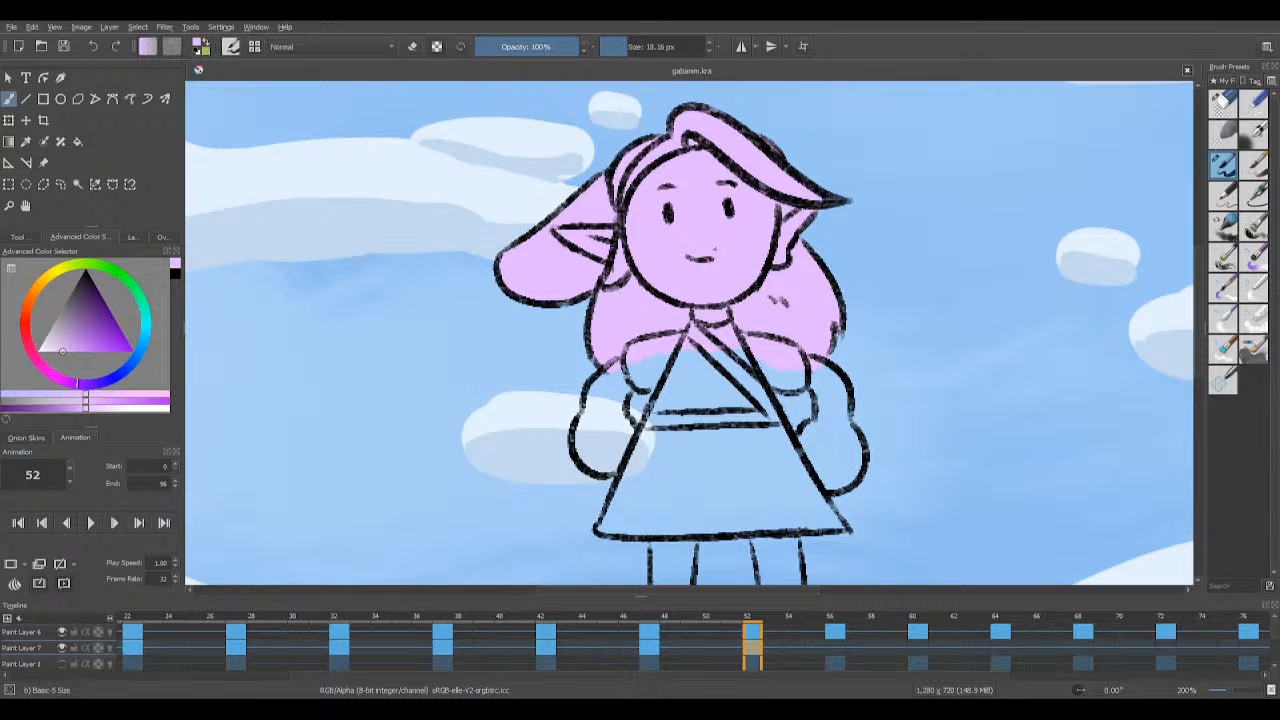
# Step: Fill both sleeves, arms and hands, the bodice and the waistband with lavender on frame 52, saving the file
pyautogui.moveTo(612, 370)
pyautogui.mouseDown()
pyautogui.moveTo(583, 451)
pyautogui.moveTo(623, 439)
pyautogui.moveTo(615, 385)
pyautogui.mouseUp()
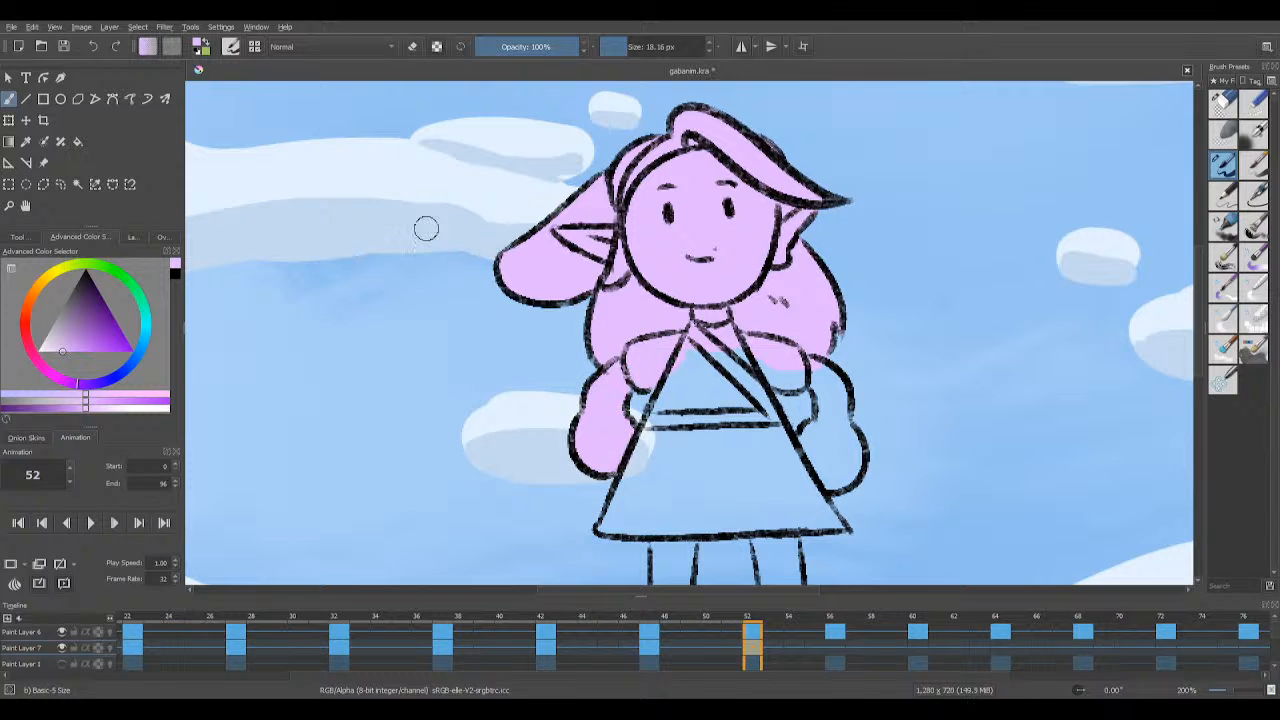
pyautogui.click(63, 46)
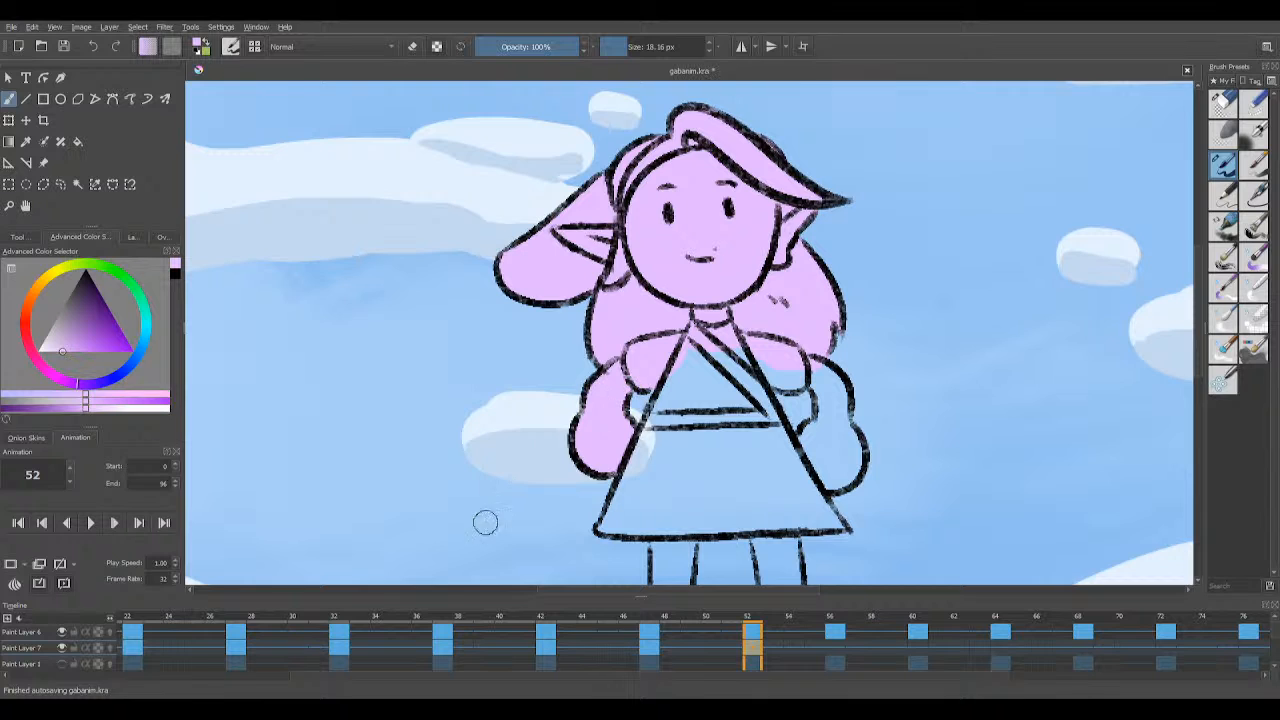
pyautogui.moveTo(709, 304)
pyautogui.mouseDown()
pyautogui.moveTo(606, 520)
pyautogui.moveTo(708, 335)
pyautogui.moveTo(695, 406)
pyautogui.moveTo(710, 443)
pyautogui.moveTo(746, 437)
pyautogui.moveTo(745, 370)
pyautogui.moveTo(778, 435)
pyautogui.moveTo(762, 366)
pyautogui.mouseUp()
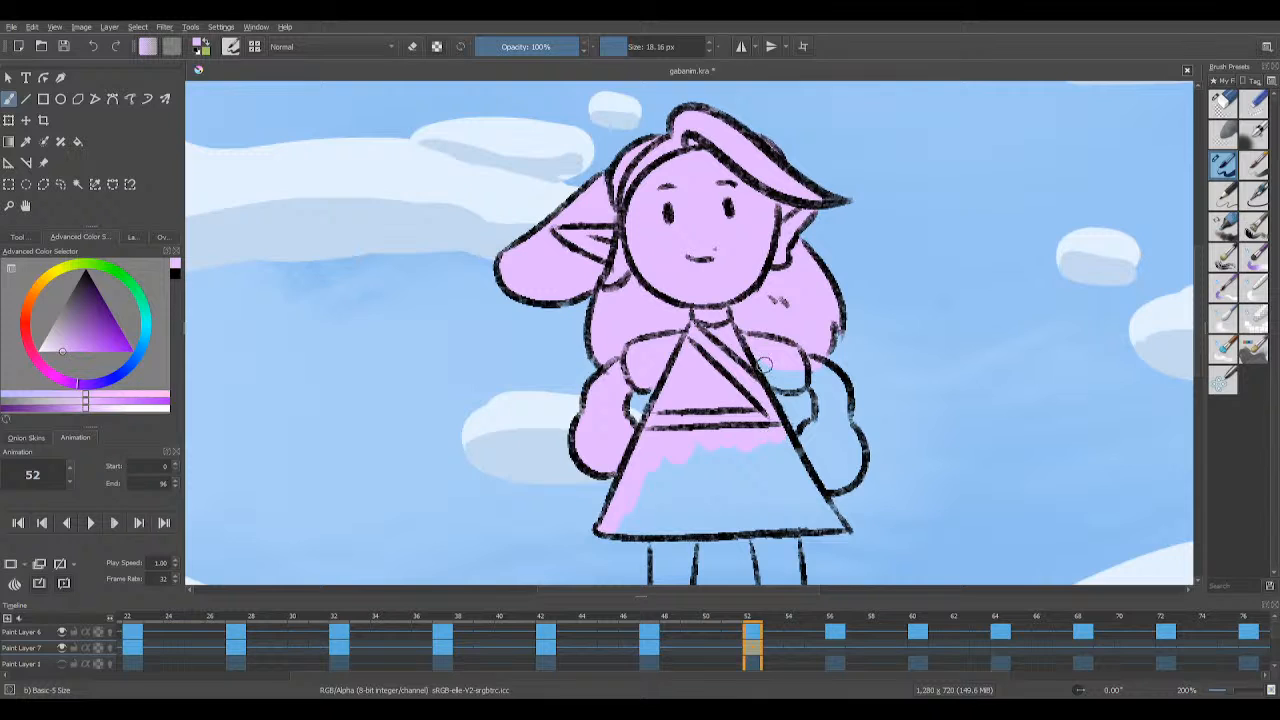
pyautogui.press('e')
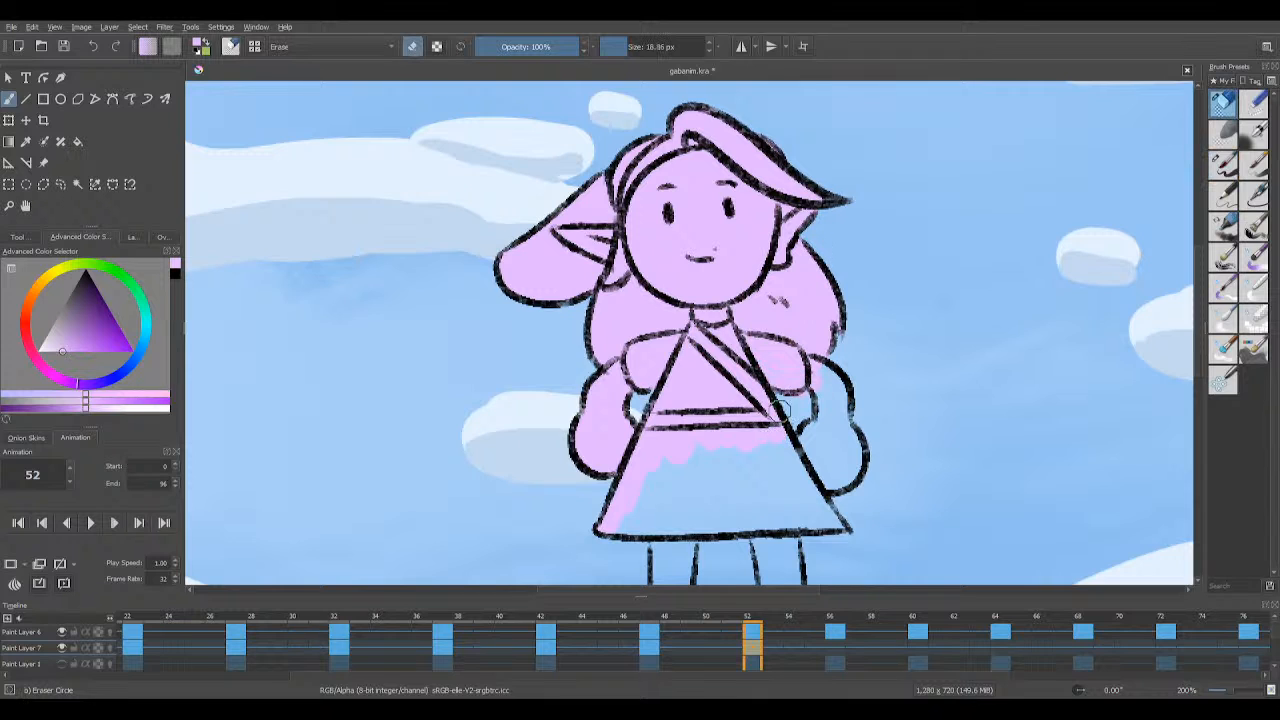
pyautogui.press('e')
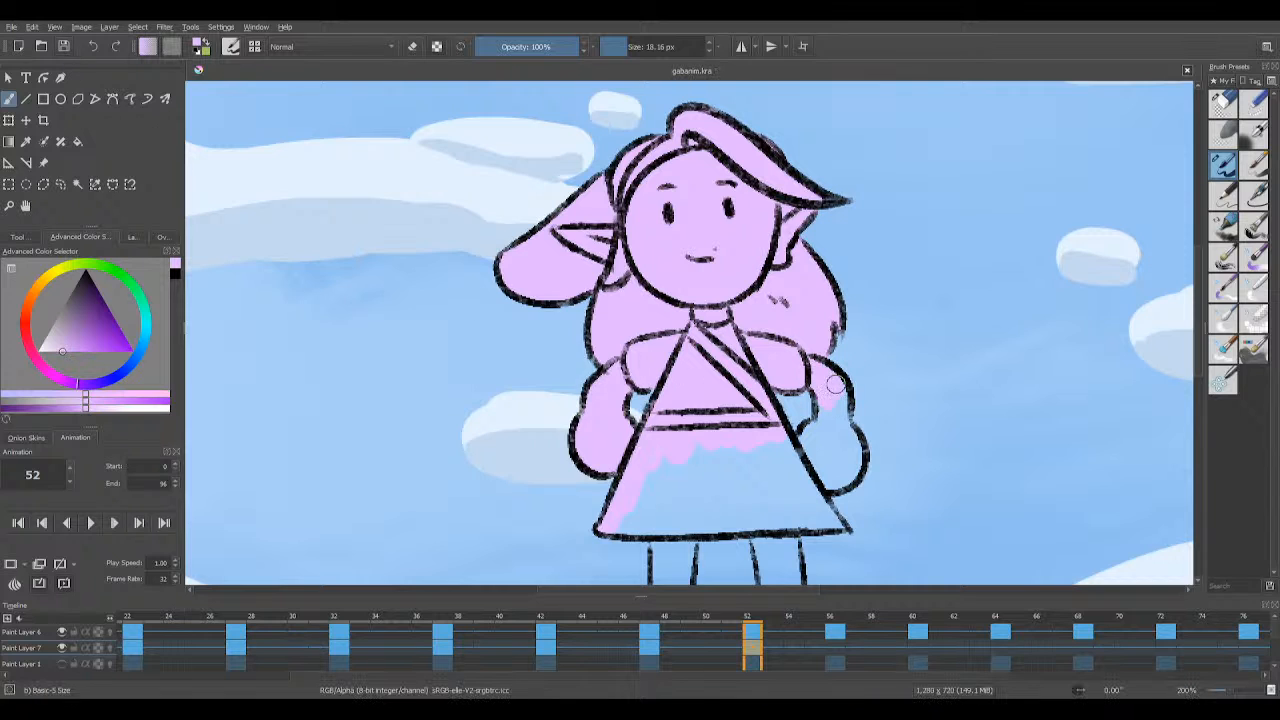
pyautogui.moveTo(820, 419)
pyautogui.mouseDown()
pyautogui.moveTo(808, 440)
pyautogui.moveTo(838, 429)
pyautogui.moveTo(849, 477)
pyautogui.moveTo(812, 468)
pyautogui.moveTo(776, 425)
pyautogui.mouseUp()
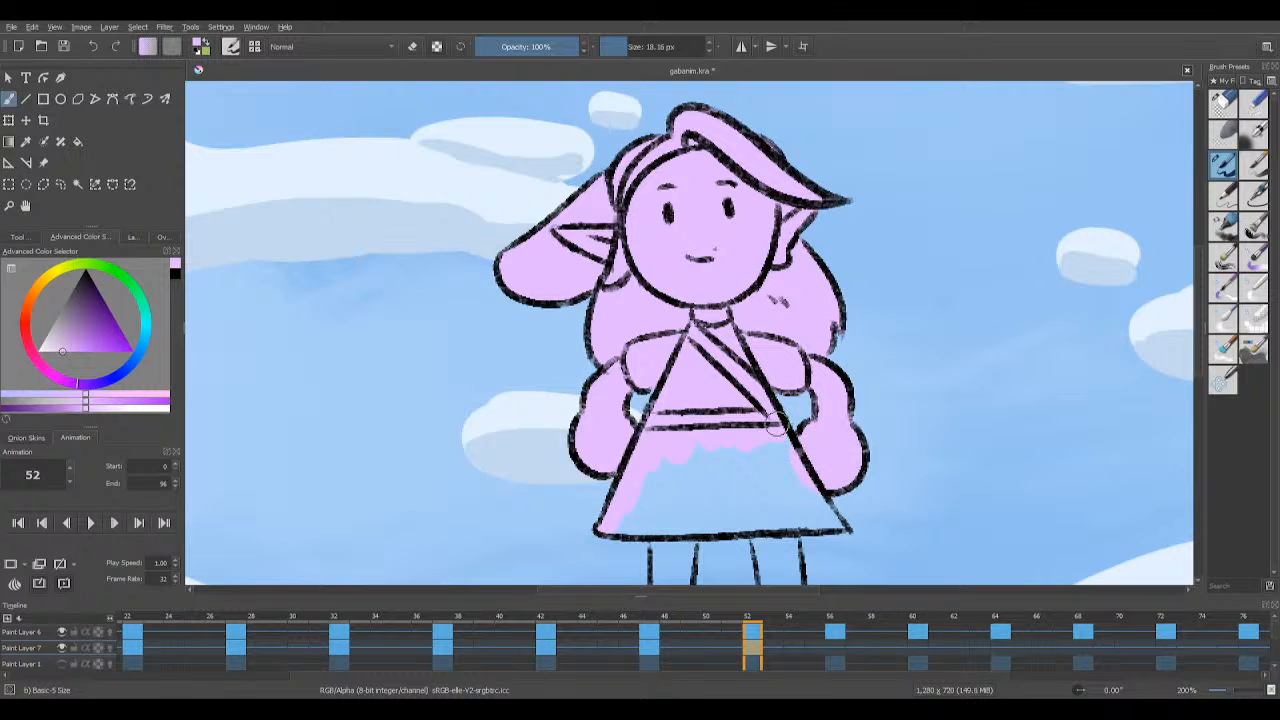
pyautogui.click(62, 46)
# Step: Fill the rest of the skirt down to its hem with lavender on frame 52
pyautogui.moveTo(636, 527)
pyautogui.mouseDown()
pyautogui.moveTo(623, 509)
pyautogui.moveTo(654, 486)
pyautogui.moveTo(743, 450)
pyautogui.moveTo(786, 466)
pyautogui.moveTo(757, 469)
pyautogui.mouseUp()
pyautogui.scroll(-3, 1030, 440)
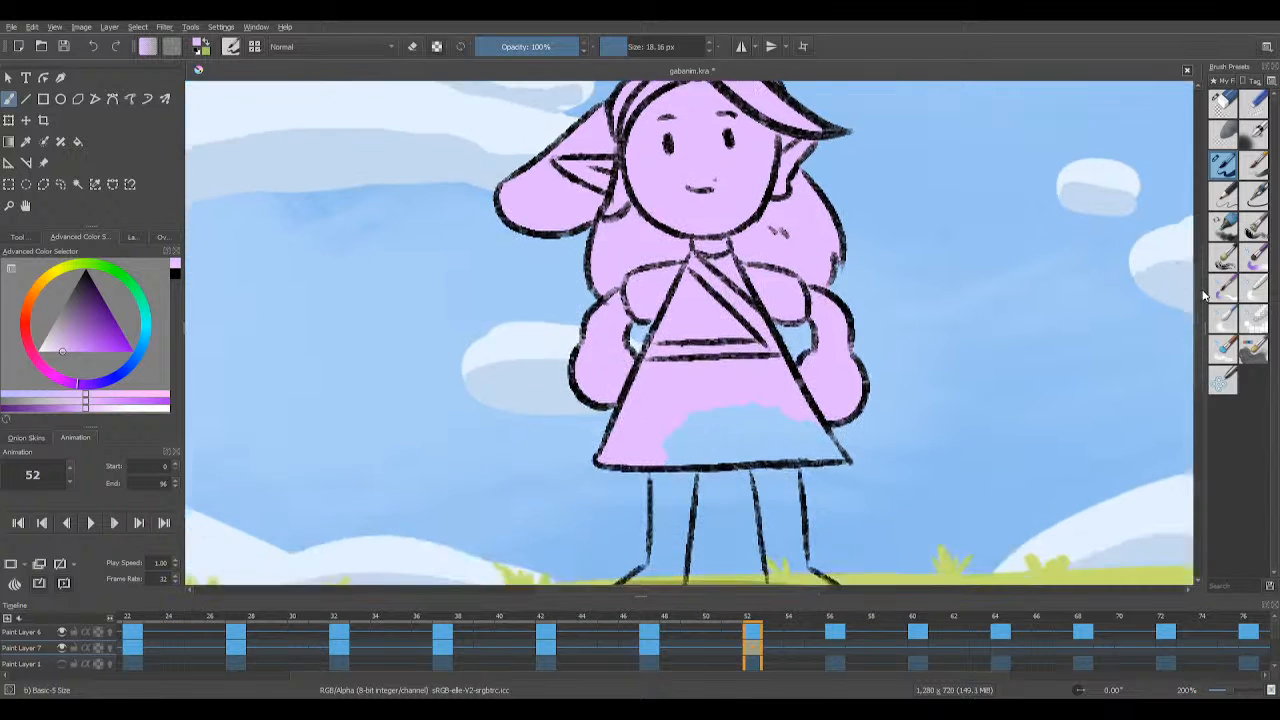
pyautogui.moveTo(553, 690); pyautogui.dragTo(600, 694)
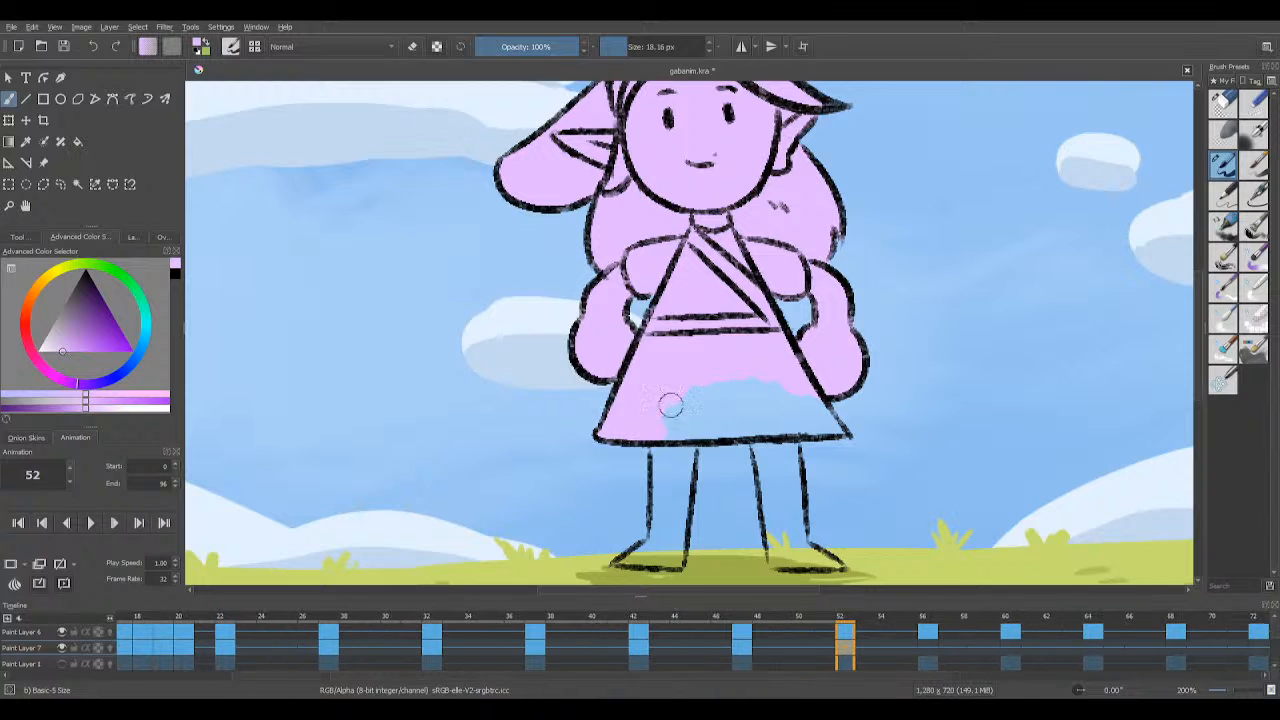
pyautogui.moveTo(699, 432); pyautogui.dragTo(738, 416)
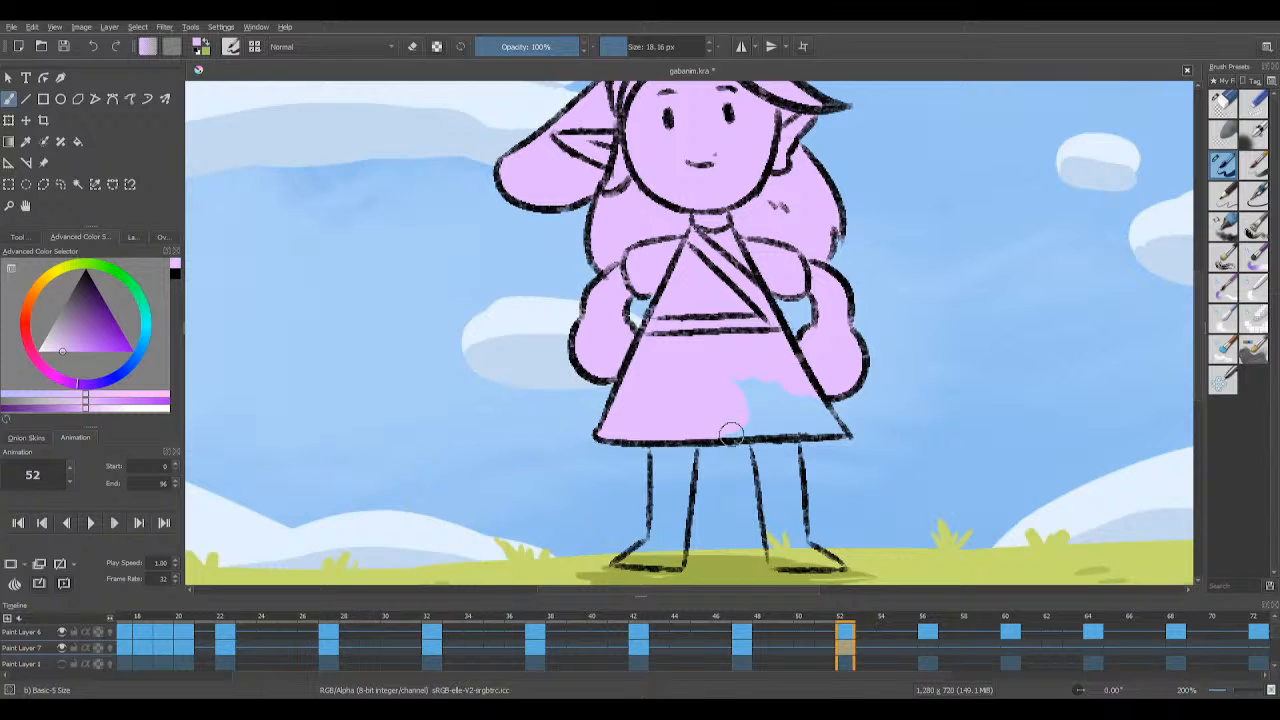
pyautogui.moveTo(698, 428)
pyautogui.mouseDown()
pyautogui.moveTo(766, 426)
pyautogui.moveTo(760, 400)
pyautogui.moveTo(734, 396)
pyautogui.moveTo(746, 401)
pyautogui.moveTo(766, 369)
pyautogui.moveTo(743, 405)
pyautogui.moveTo(810, 410)
pyautogui.mouseUp()
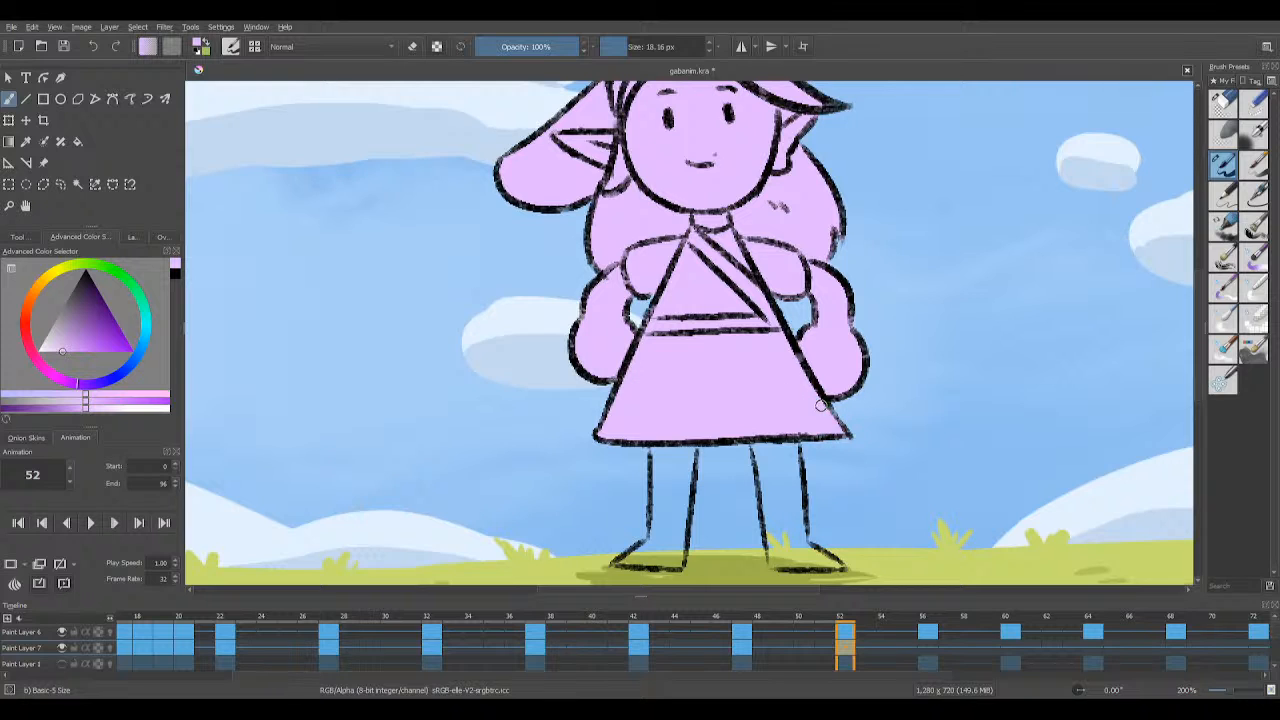
# Step: Paint both legs and feet lavender on frame 52, and save the file
pyautogui.moveTo(660, 448)
pyautogui.mouseDown()
pyautogui.moveTo(682, 472)
pyautogui.moveTo(599, 449)
pyautogui.moveTo(649, 487)
pyautogui.moveTo(660, 479)
pyautogui.moveTo(676, 507)
pyautogui.moveTo(678, 544)
pyautogui.moveTo(626, 560)
pyautogui.moveTo(655, 538)
pyautogui.moveTo(653, 556)
pyautogui.moveTo(632, 562)
pyautogui.moveTo(674, 561)
pyautogui.mouseUp()
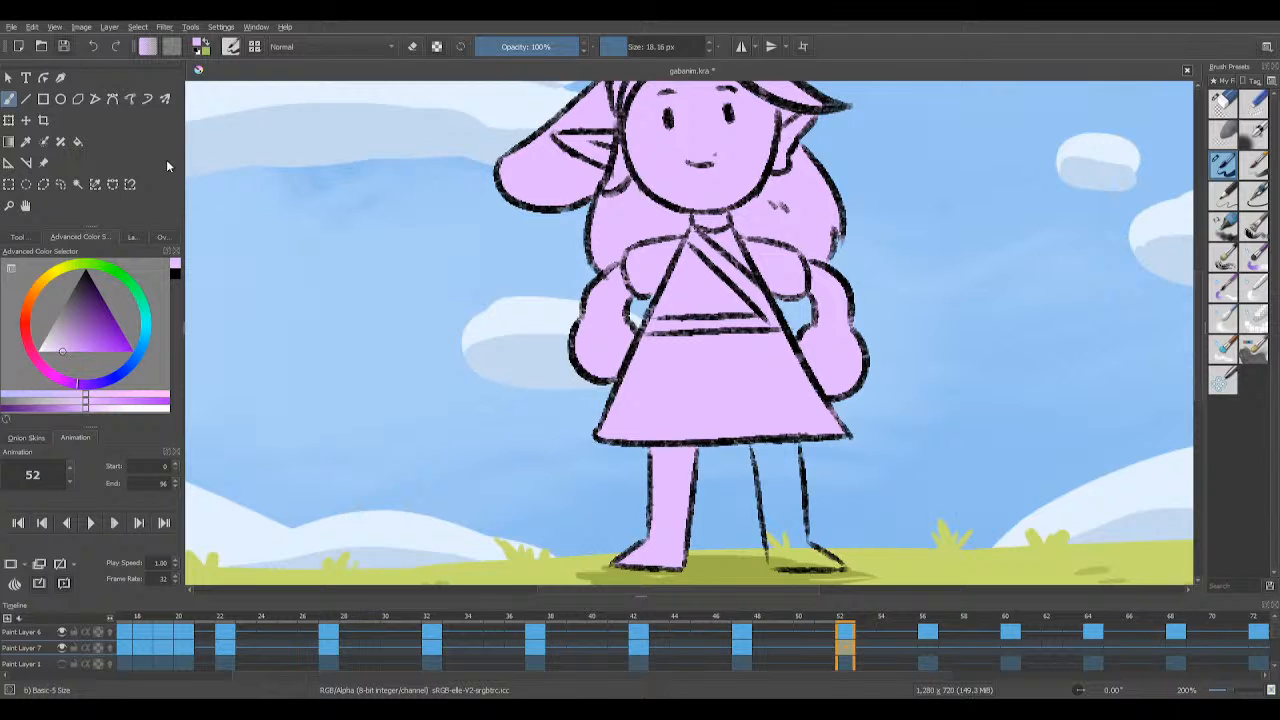
pyautogui.moveTo(756, 440)
pyautogui.mouseDown()
pyautogui.moveTo(792, 496)
pyautogui.moveTo(775, 438)
pyautogui.moveTo(796, 435)
pyautogui.moveTo(797, 473)
pyautogui.moveTo(778, 433)
pyautogui.moveTo(796, 440)
pyautogui.moveTo(772, 499)
pyautogui.moveTo(763, 467)
pyautogui.moveTo(777, 562)
pyautogui.moveTo(793, 504)
pyautogui.moveTo(802, 556)
pyautogui.mouseUp()
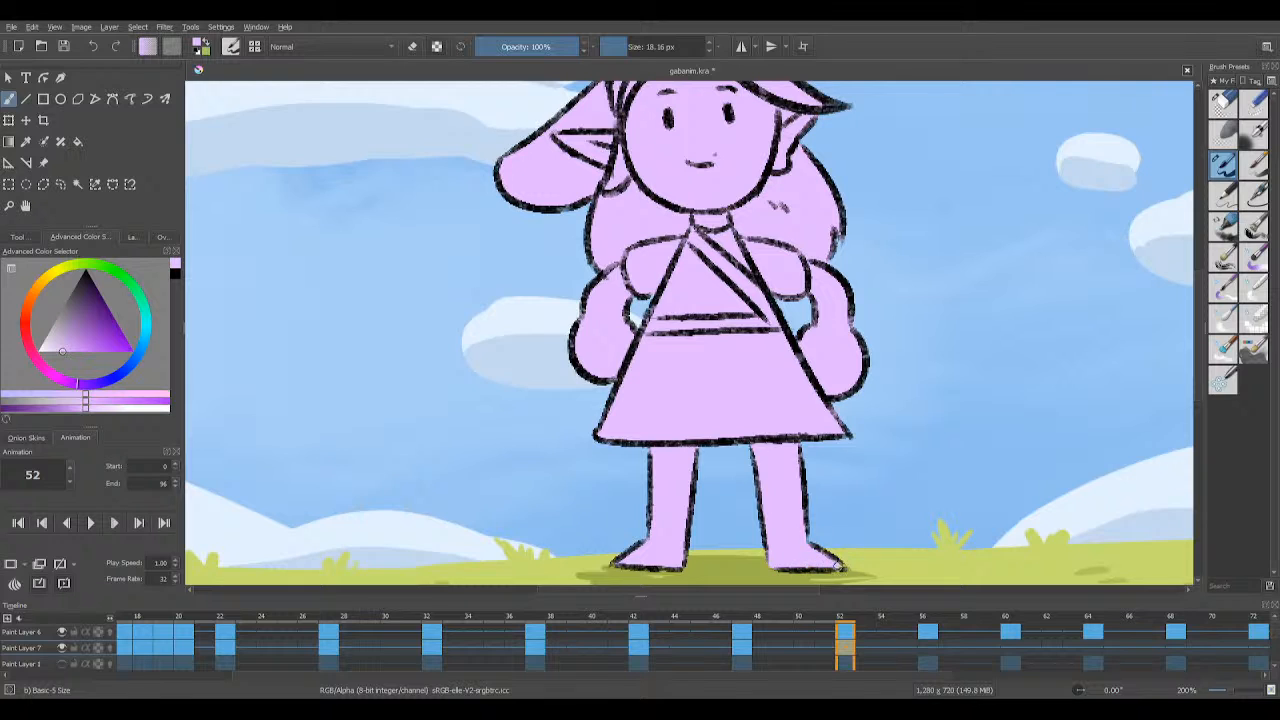
pyautogui.click(66, 51)
# Step: Add an empty frame at frame 56 on Paint Layer 7
pyautogui.moveTo(615, 593)
pyautogui.mouseDown()
pyautogui.moveTo(648, 591)
pyautogui.moveTo(615, 596)
pyautogui.mouseUp()
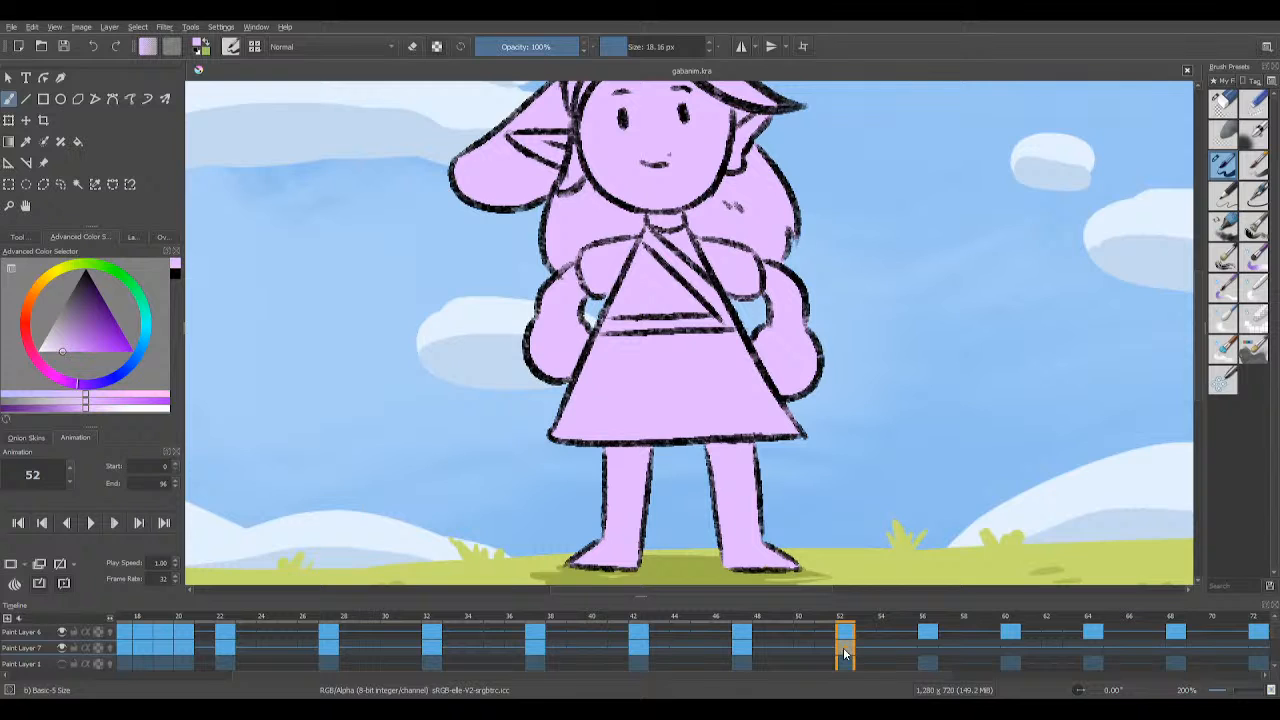
pyautogui.click(926, 648)
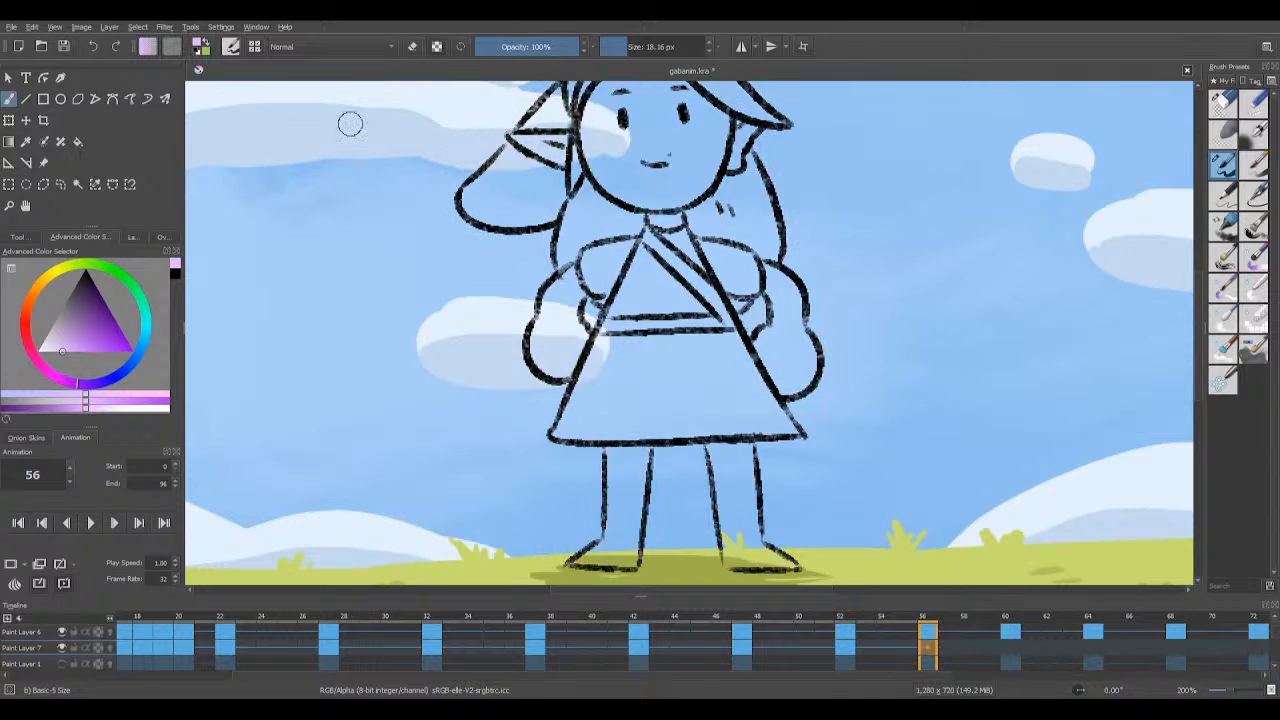
pyautogui.scroll(3, 1199, 280)
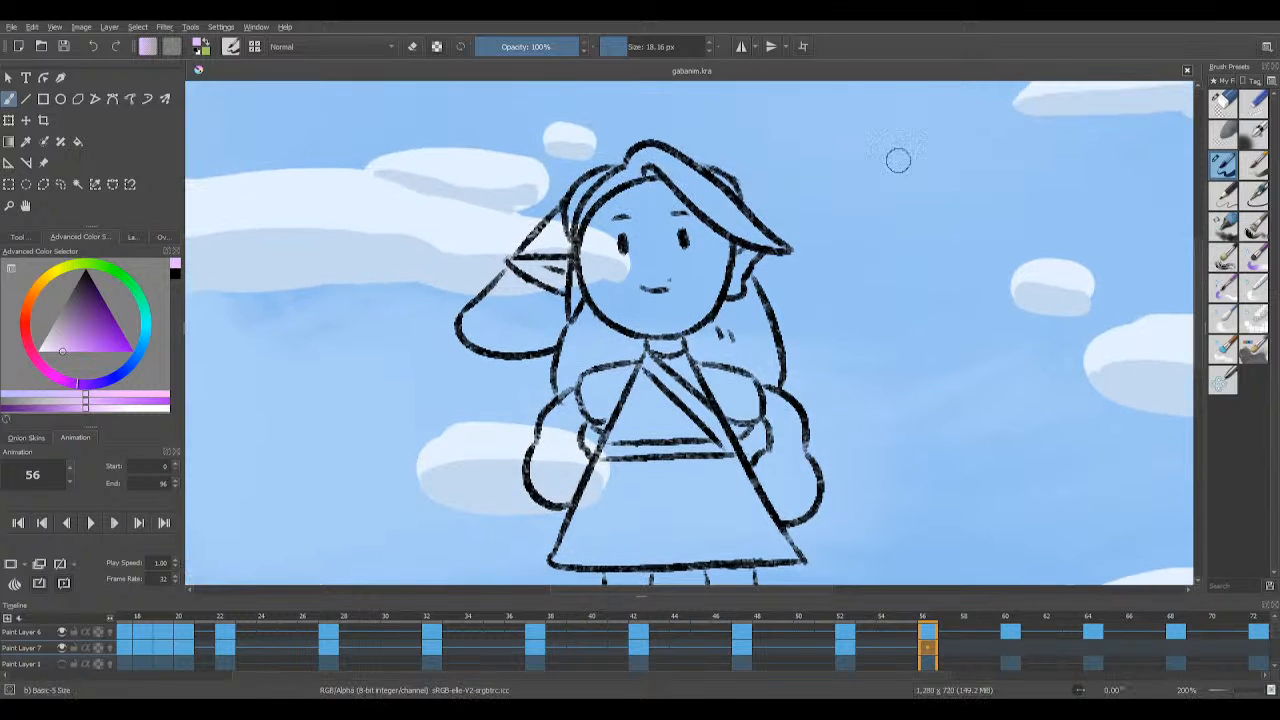
pyautogui.moveTo(596, 180)
pyautogui.mouseDown()
pyautogui.moveTo(574, 206)
pyautogui.moveTo(578, 228)
pyautogui.mouseUp()
pyautogui.hotkey('ctrl', 'z')
pyautogui.hotkey('ctrl', 'z')
# Step: Play the animation from frame 0 to review the colored frames, and stop the playback
pyautogui.scroll(-5, 630, 437)
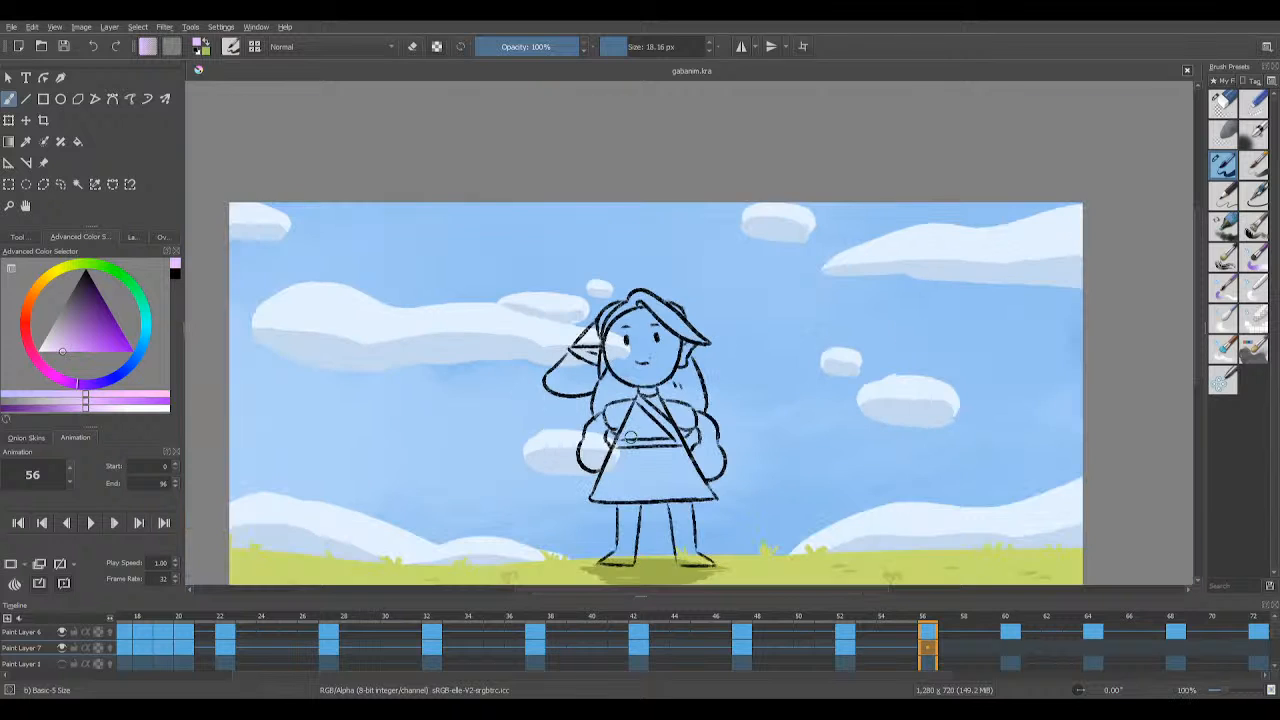
pyautogui.scroll(-3, 1203, 286)
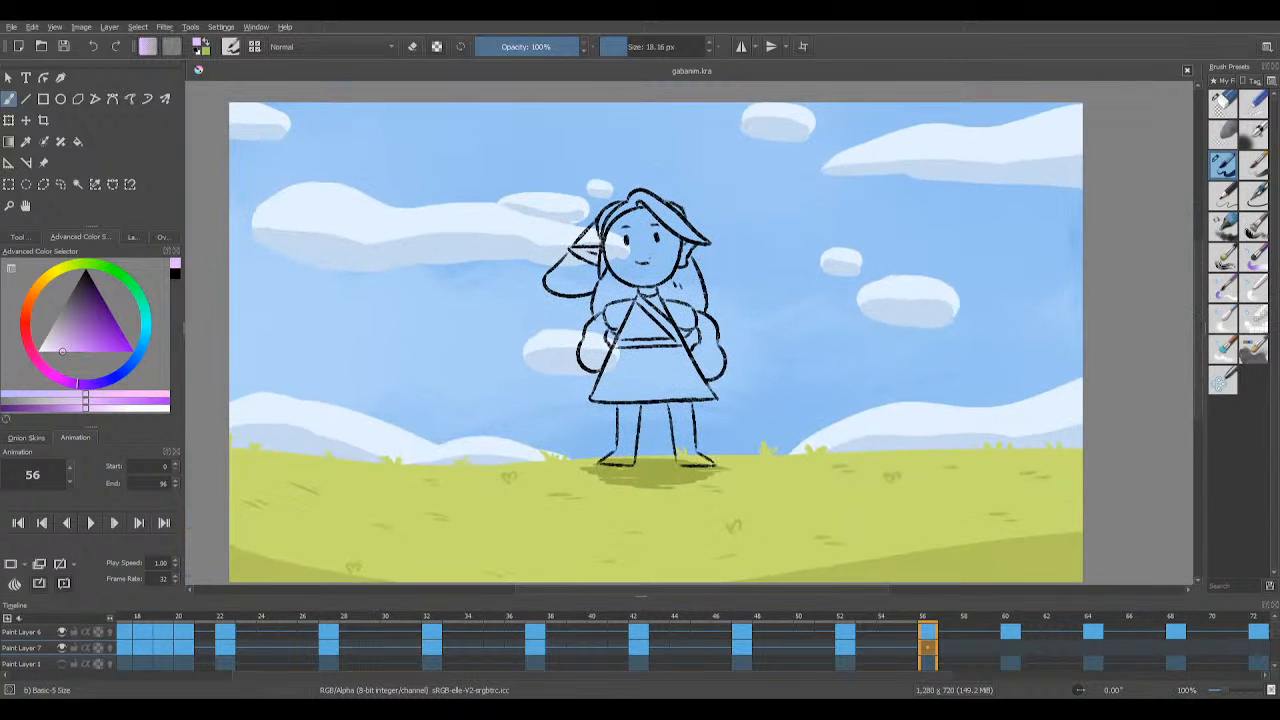
pyautogui.moveTo(445, 678); pyautogui.dragTo(110, 630)
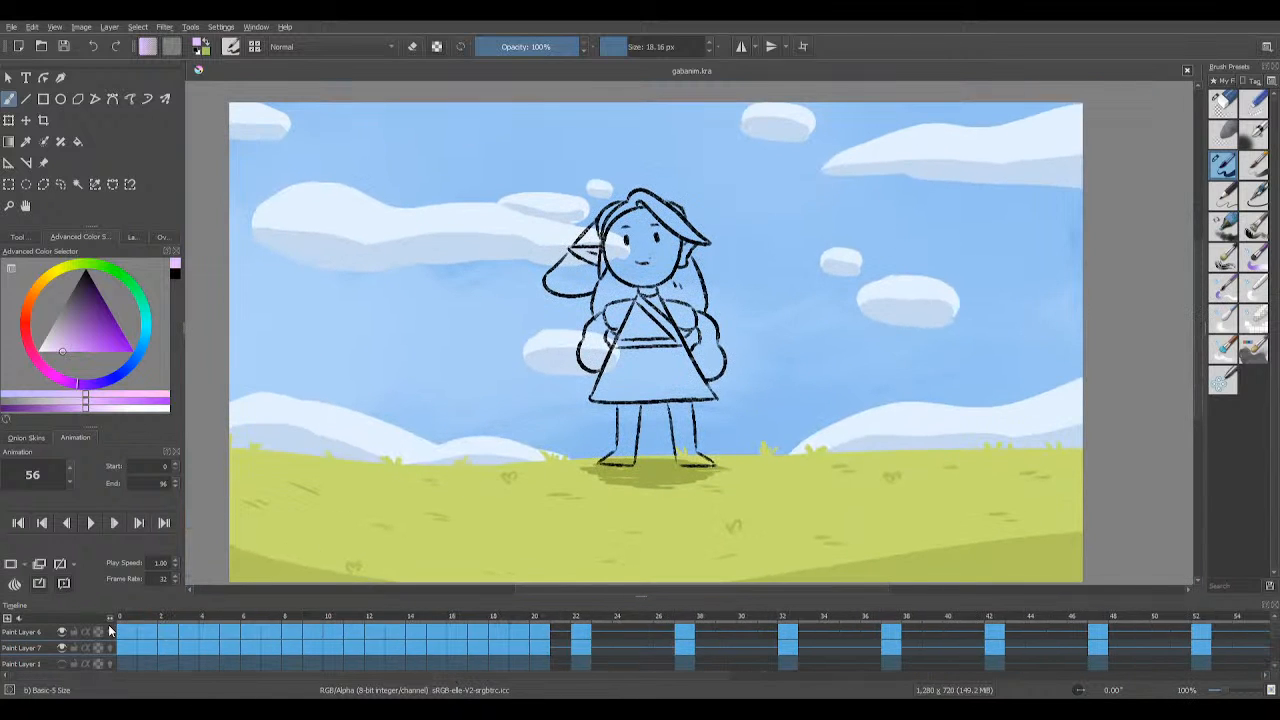
pyautogui.click(125, 640)
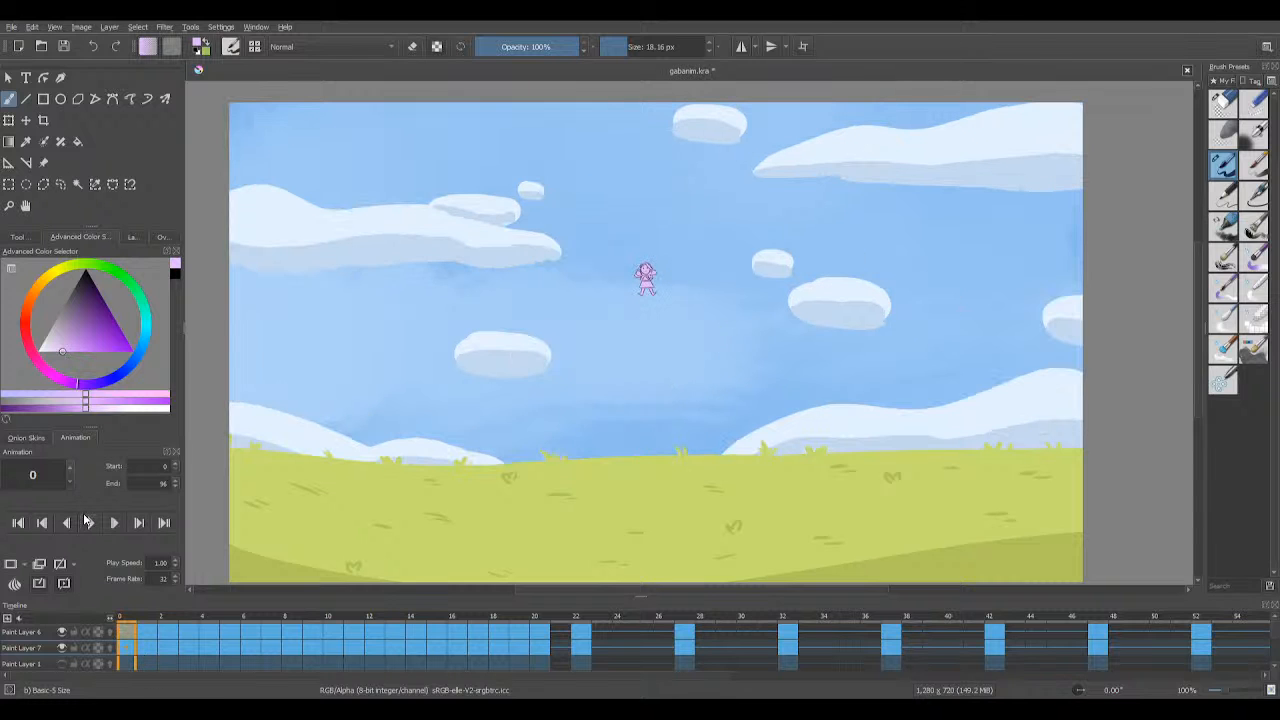
pyautogui.click(91, 524)
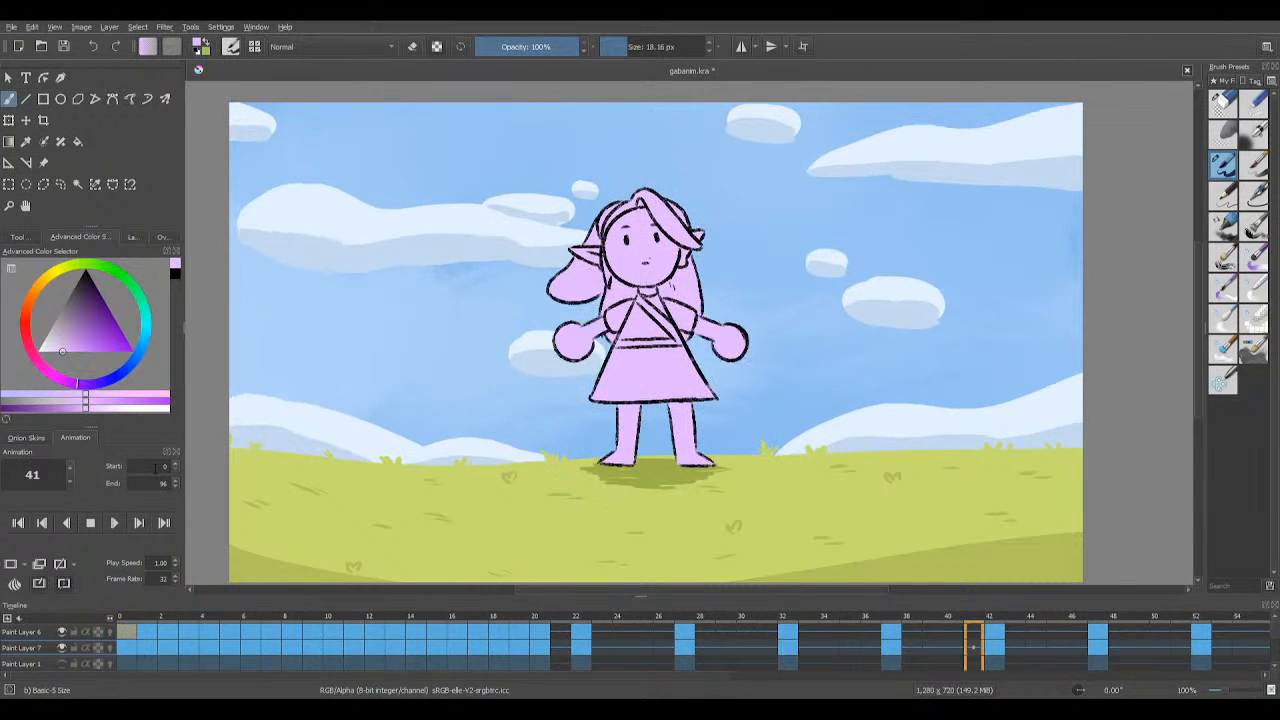
pyautogui.click(91, 523)
# Step: Compare frame 52 with frame 56 on Paint Layer 7, ending on frame 56
pyautogui.hscroll(5, 367, 667)
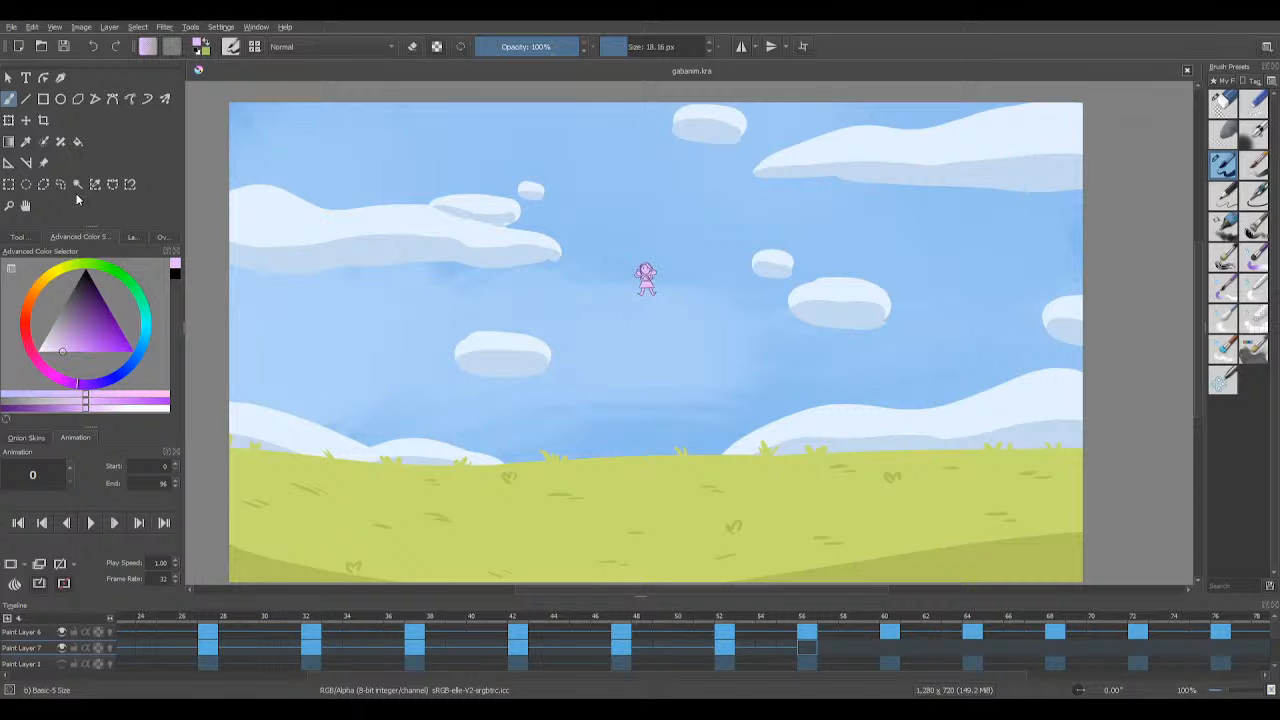
pyautogui.hscroll(4, 580, 672)
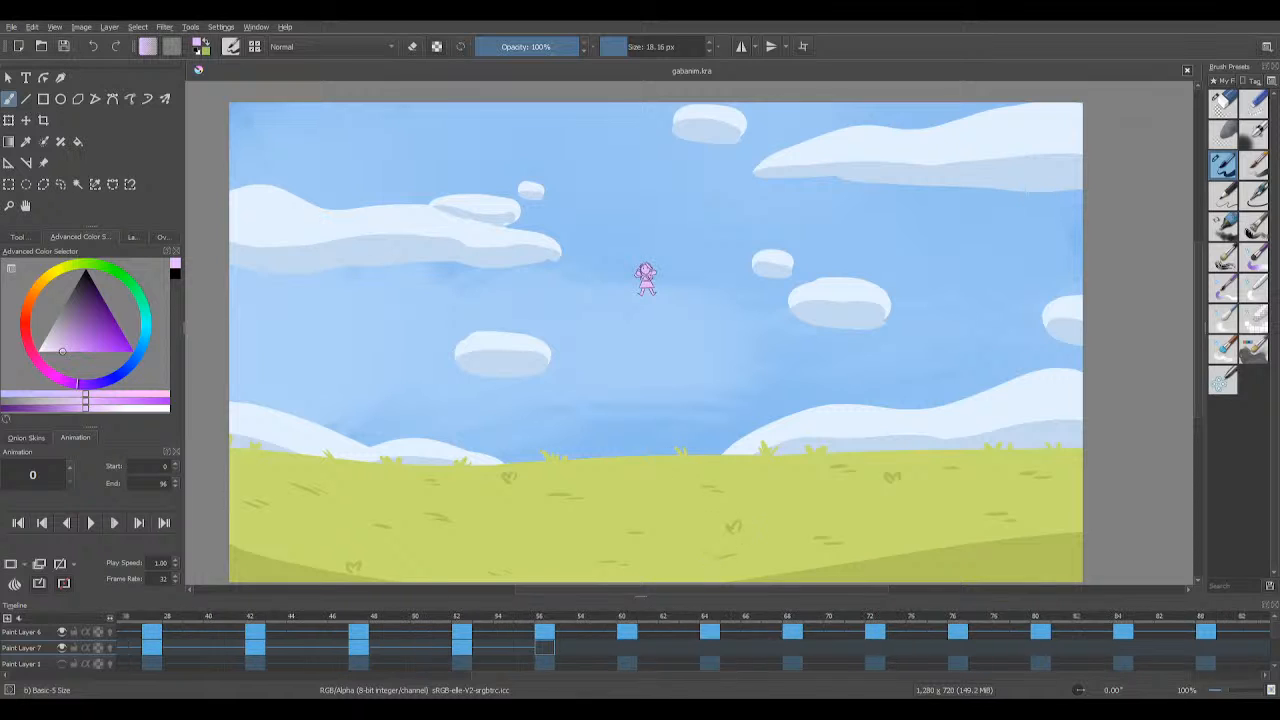
pyautogui.click(350, 647)
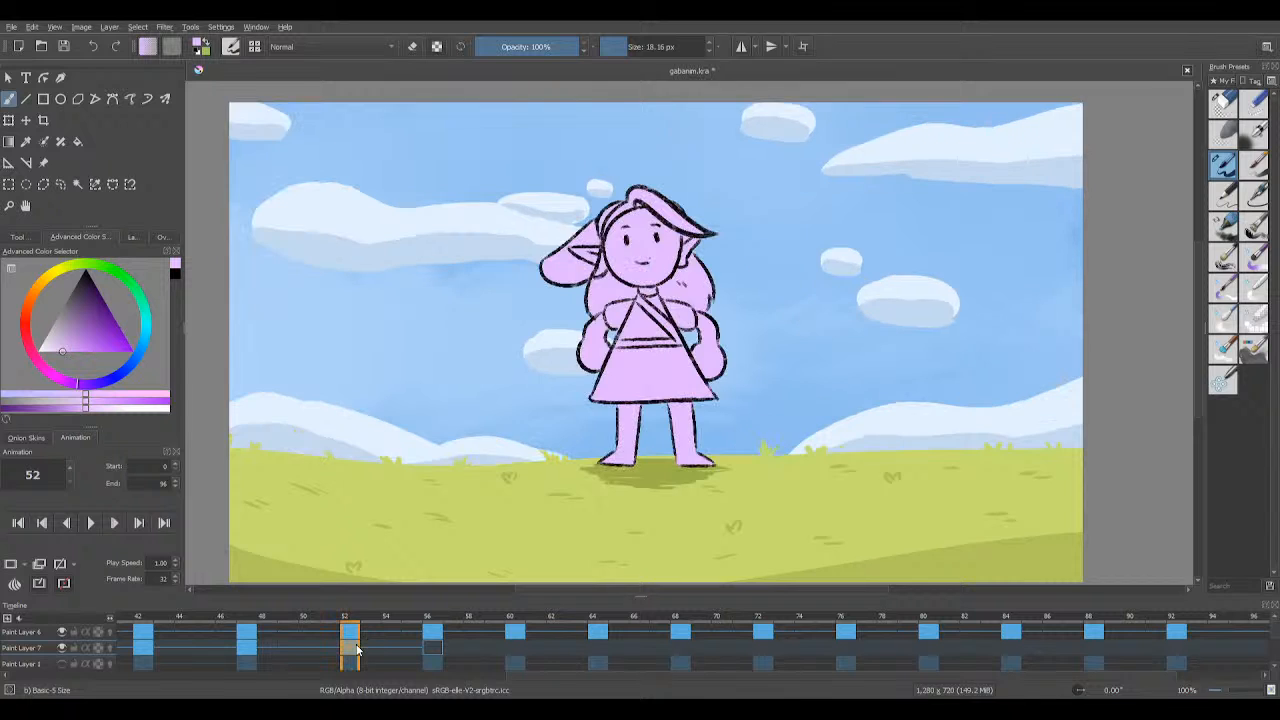
pyautogui.click(433, 647)
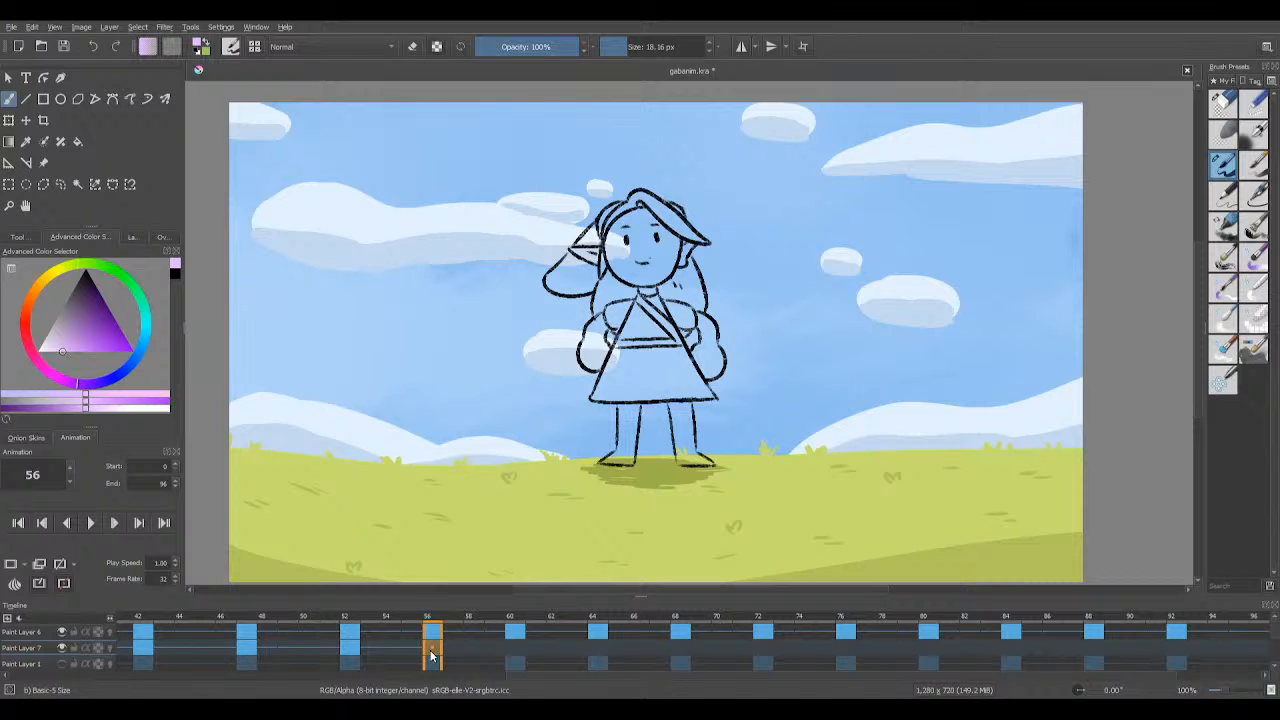
pyautogui.click(357, 649)
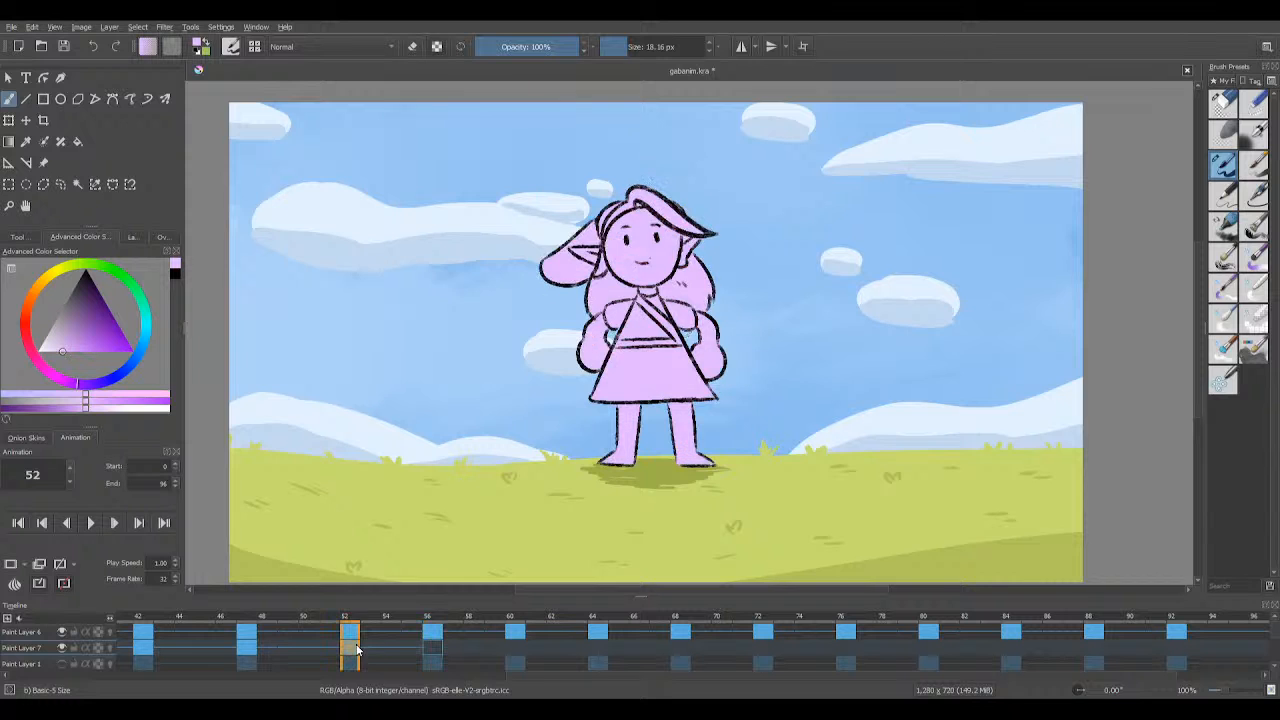
pyautogui.click(432, 649)
# Step: Paint the swept fringe, the hair on top of the head and the forehead lavender on frame 56
pyautogui.scroll(2, 636, 218)
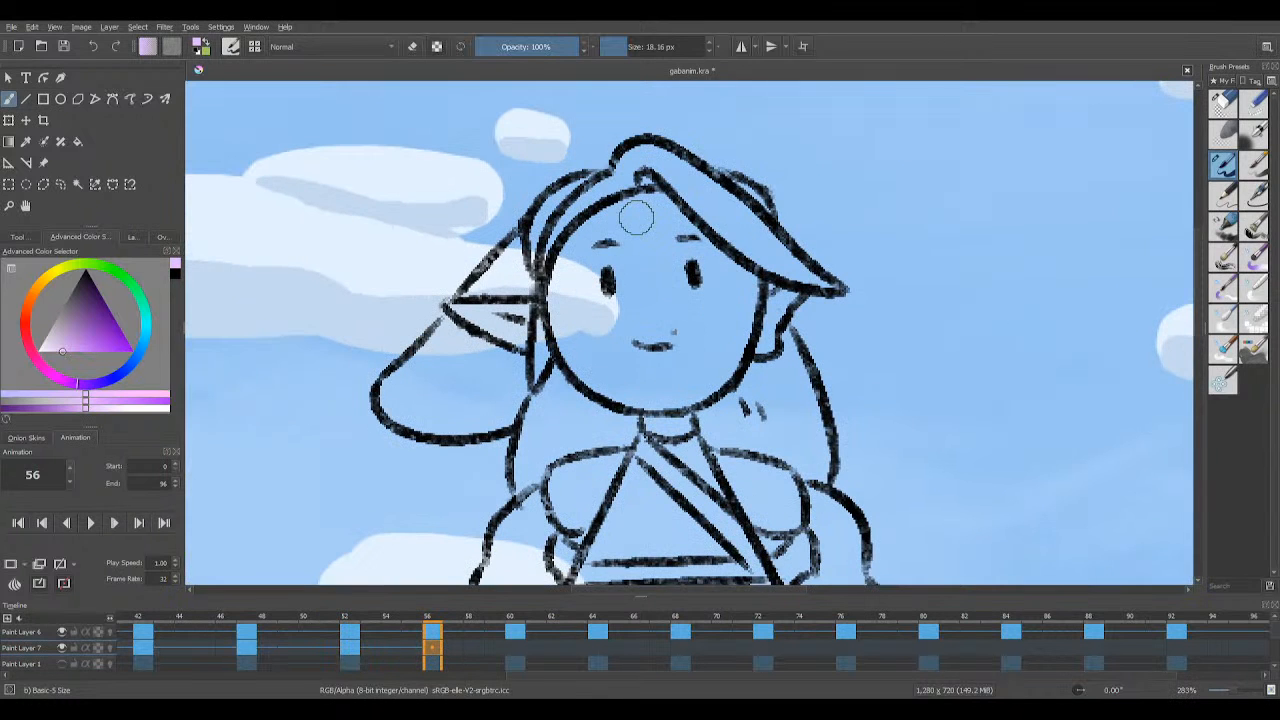
pyautogui.moveTo(600, 150)
pyautogui.mouseDown()
pyautogui.moveTo(612, 167)
pyautogui.moveTo(745, 197)
pyautogui.moveTo(768, 228)
pyautogui.mouseUp()
pyautogui.press('e')
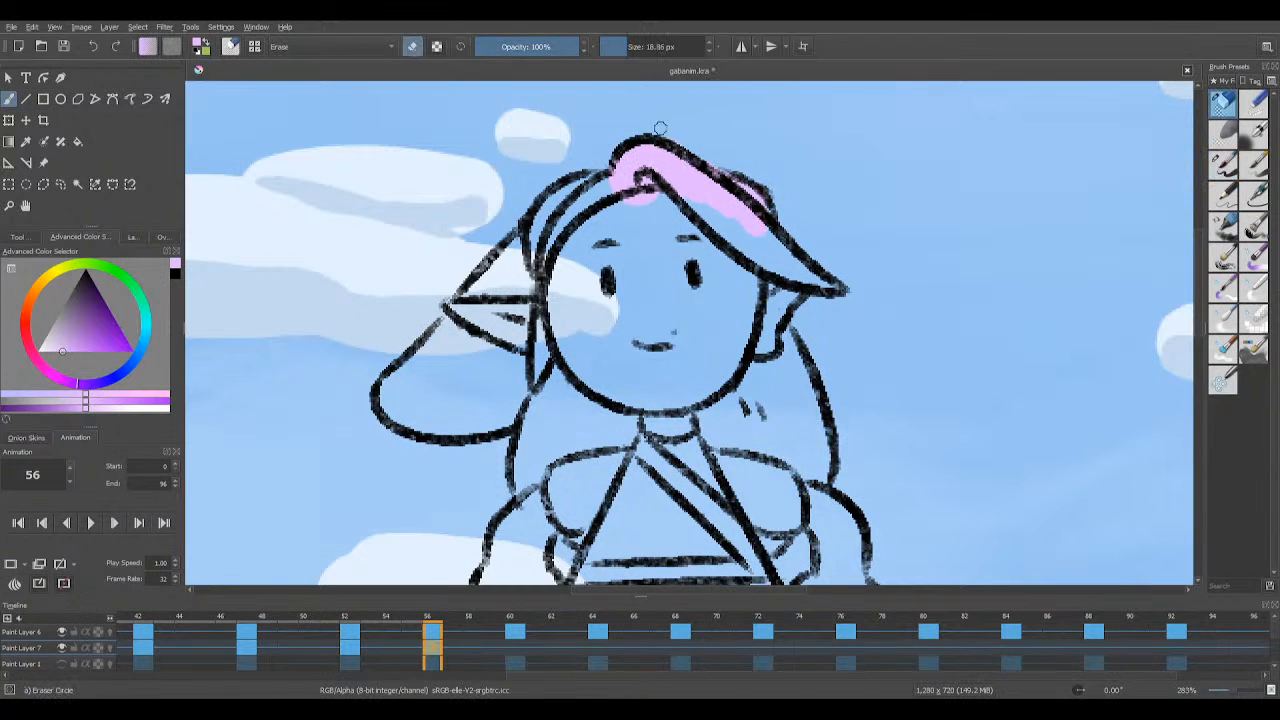
pyautogui.press('e')
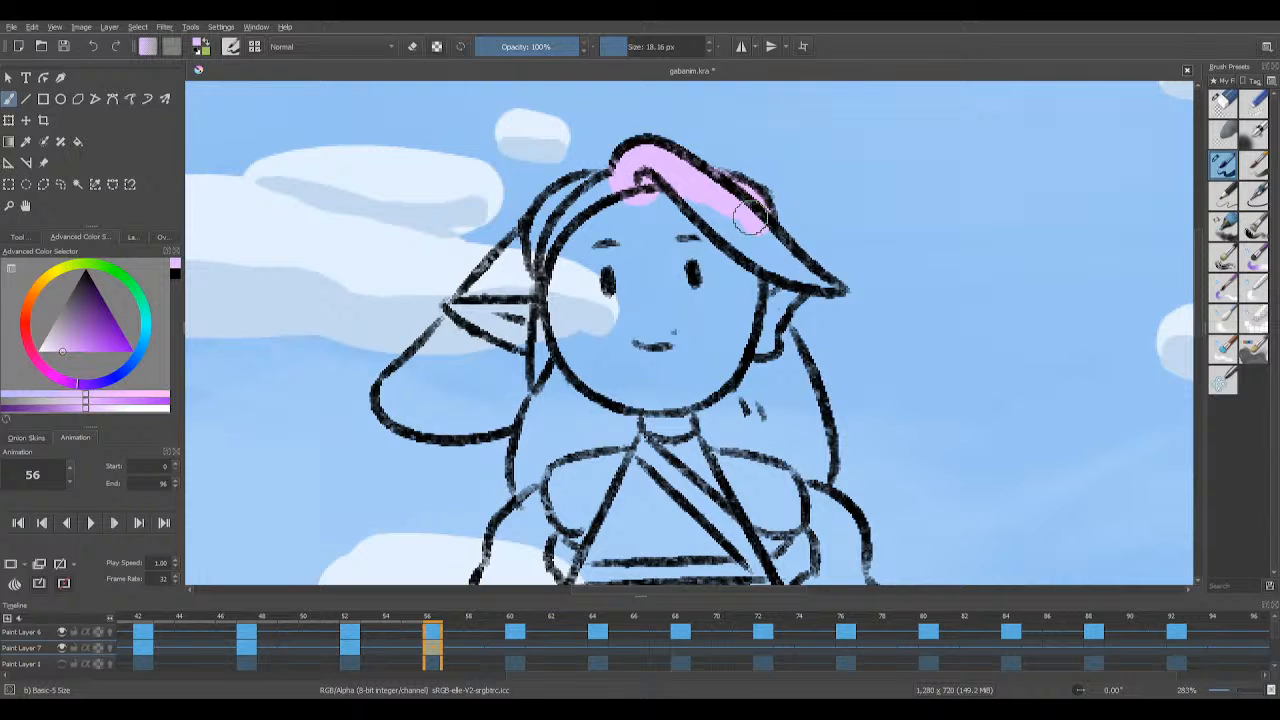
pyautogui.click(768, 254)
pyautogui.moveTo(768, 254); pyautogui.dragTo(801, 262)
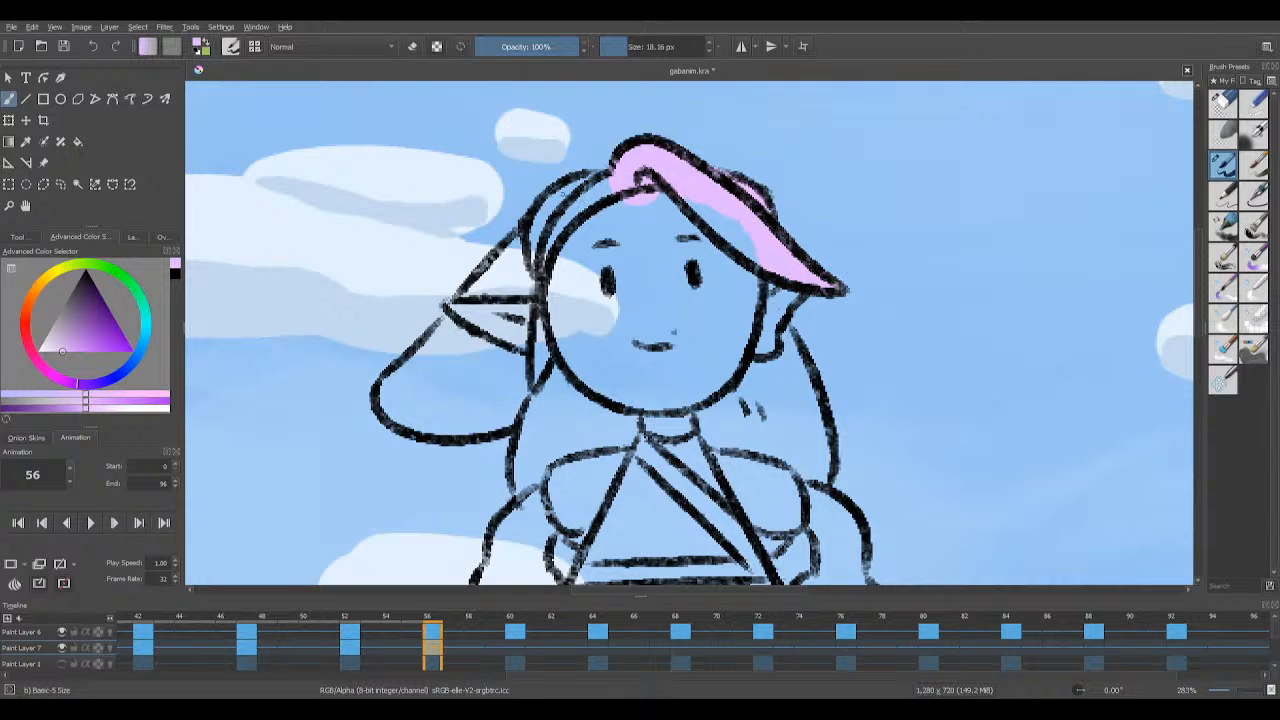
pyautogui.moveTo(564, 194)
pyautogui.mouseDown()
pyautogui.moveTo(545, 267)
pyautogui.moveTo(567, 190)
pyautogui.moveTo(608, 183)
pyautogui.moveTo(569, 252)
pyautogui.moveTo(684, 200)
pyautogui.moveTo(758, 262)
pyautogui.mouseUp()
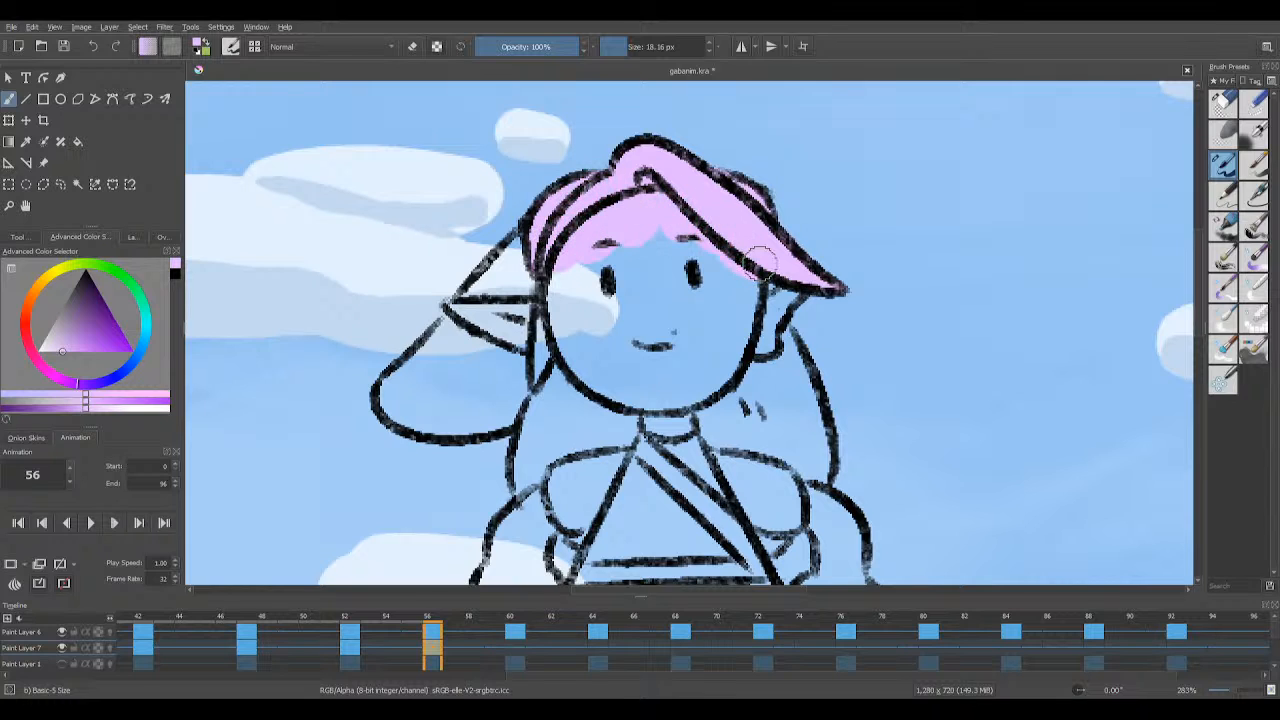
# Step: Fill the ears, the hair lobe beside the head and the whole face with lavender on frame 56
pyautogui.moveTo(540, 245)
pyautogui.mouseDown()
pyautogui.moveTo(480, 280)
pyautogui.moveTo(533, 288)
pyautogui.moveTo(512, 362)
pyautogui.mouseUp()
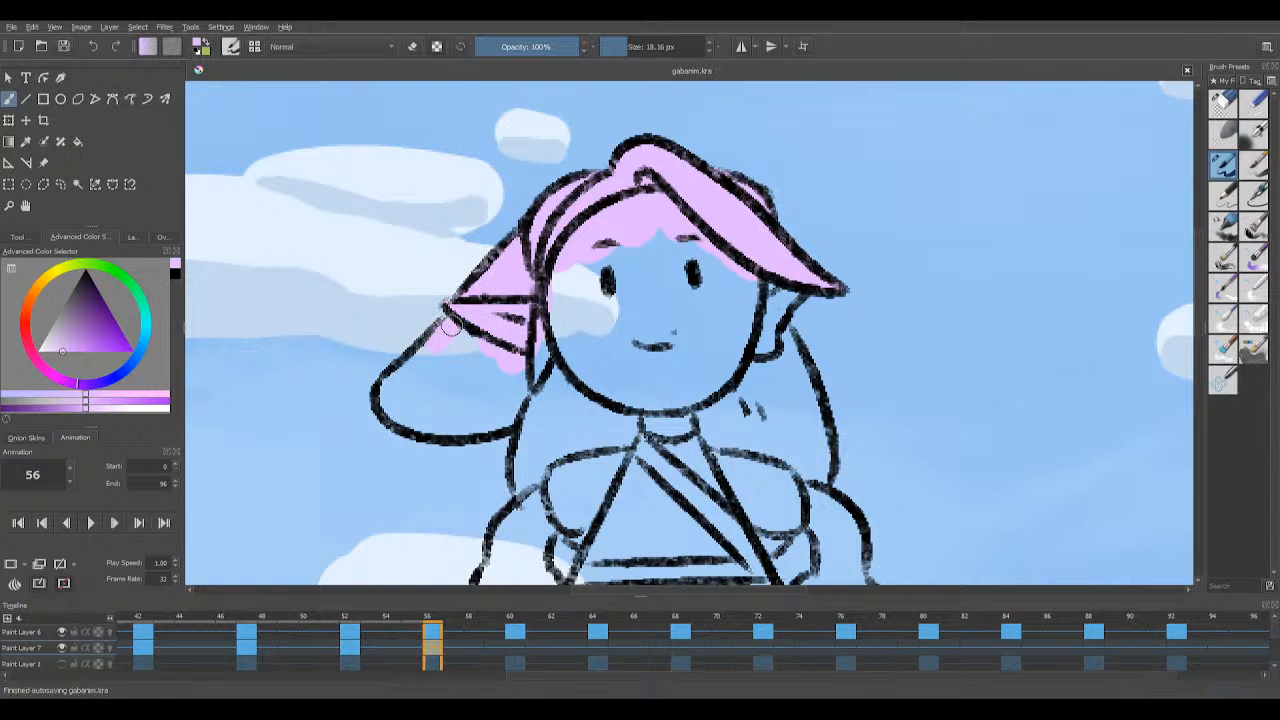
pyautogui.moveTo(452, 320)
pyautogui.mouseDown()
pyautogui.moveTo(406, 370)
pyautogui.moveTo(394, 408)
pyautogui.moveTo(457, 423)
pyautogui.moveTo(520, 402)
pyautogui.moveTo(403, 400)
pyautogui.moveTo(500, 408)
pyautogui.moveTo(540, 378)
pyautogui.moveTo(572, 288)
pyautogui.moveTo(563, 306)
pyautogui.mouseUp()
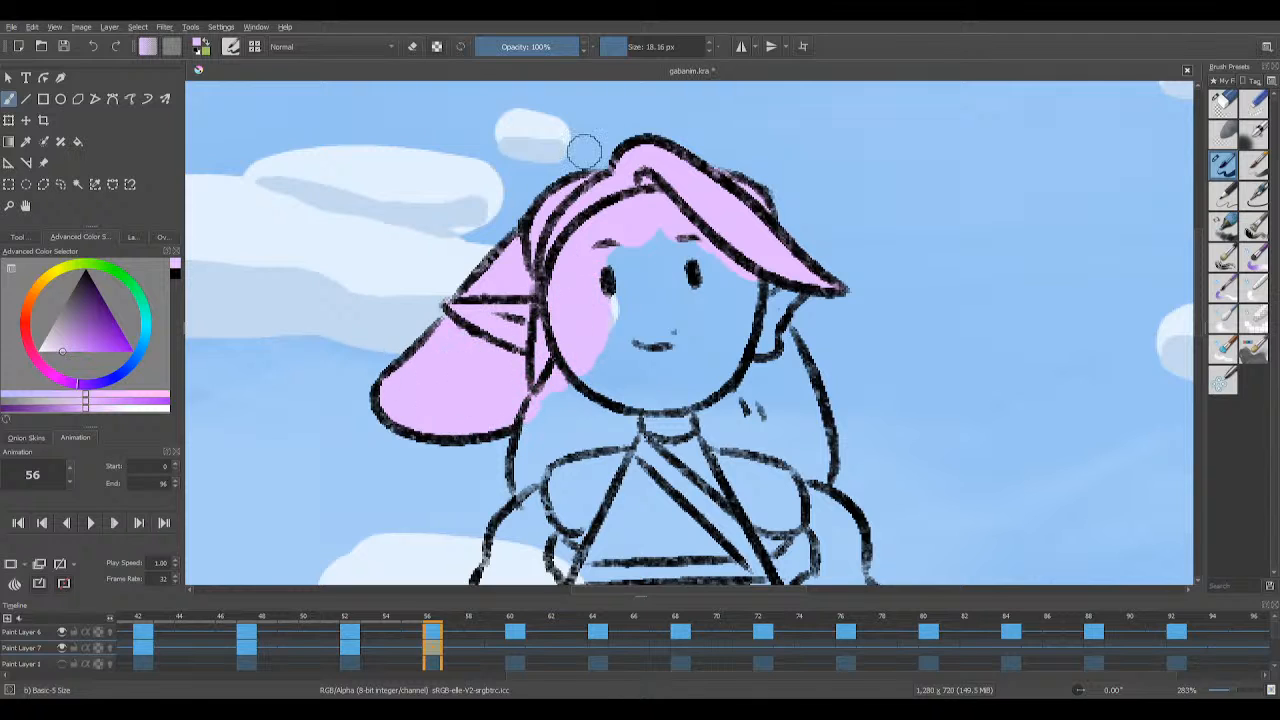
pyautogui.moveTo(591, 238)
pyautogui.mouseDown()
pyautogui.moveTo(623, 243)
pyautogui.moveTo(645, 322)
pyautogui.mouseUp()
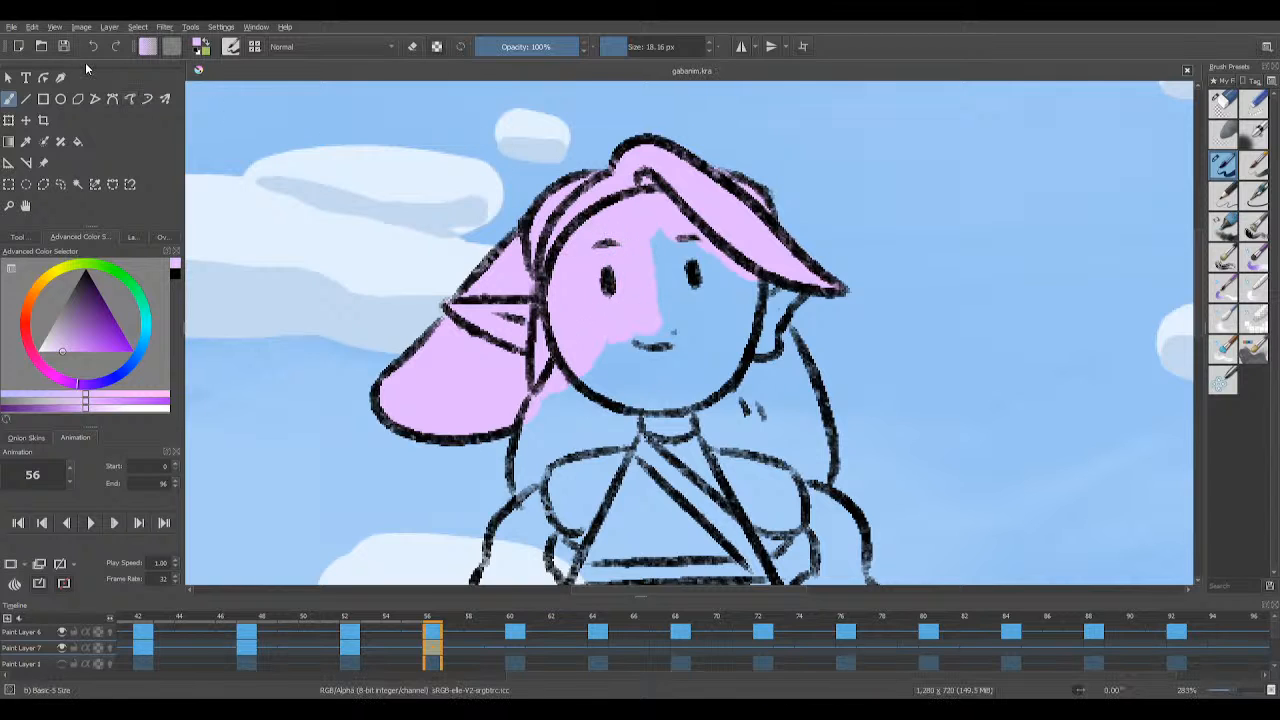
pyautogui.moveTo(642, 224)
pyautogui.mouseDown()
pyautogui.moveTo(650, 328)
pyautogui.moveTo(679, 341)
pyautogui.moveTo(716, 323)
pyautogui.moveTo(762, 285)
pyautogui.mouseUp()
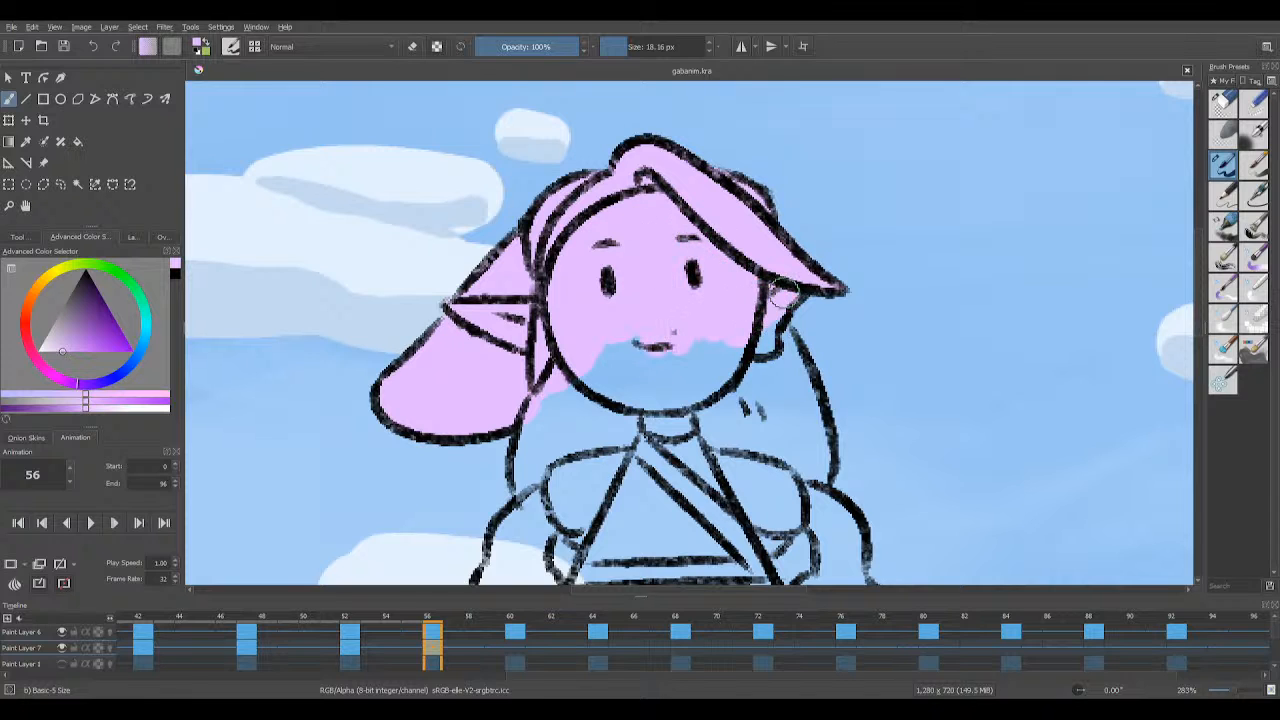
pyautogui.moveTo(565, 358)
pyautogui.mouseDown()
pyautogui.moveTo(627, 326)
pyautogui.moveTo(688, 363)
pyautogui.moveTo(694, 393)
pyautogui.moveTo(714, 401)
pyautogui.moveTo(713, 307)
pyautogui.moveTo(807, 322)
pyautogui.moveTo(757, 327)
pyautogui.moveTo(758, 347)
pyautogui.moveTo(765, 319)
pyautogui.moveTo(800, 375)
pyautogui.mouseUp()
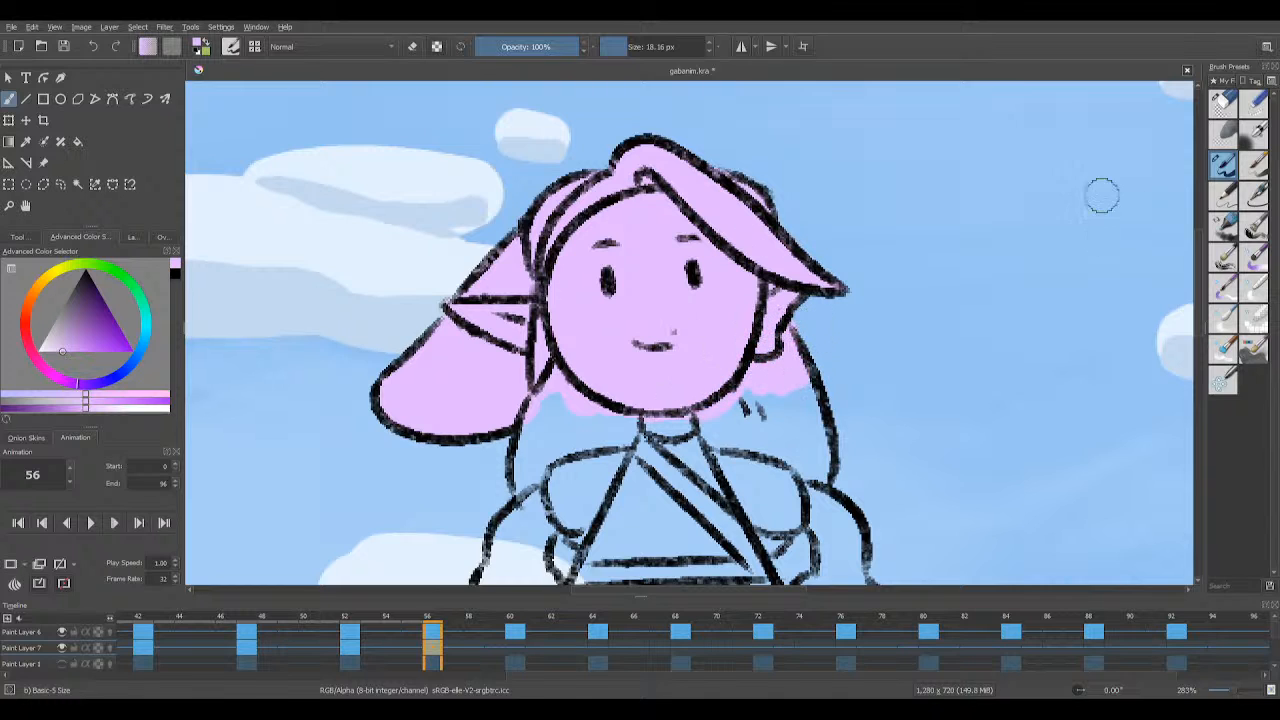
pyautogui.click(1222, 100)
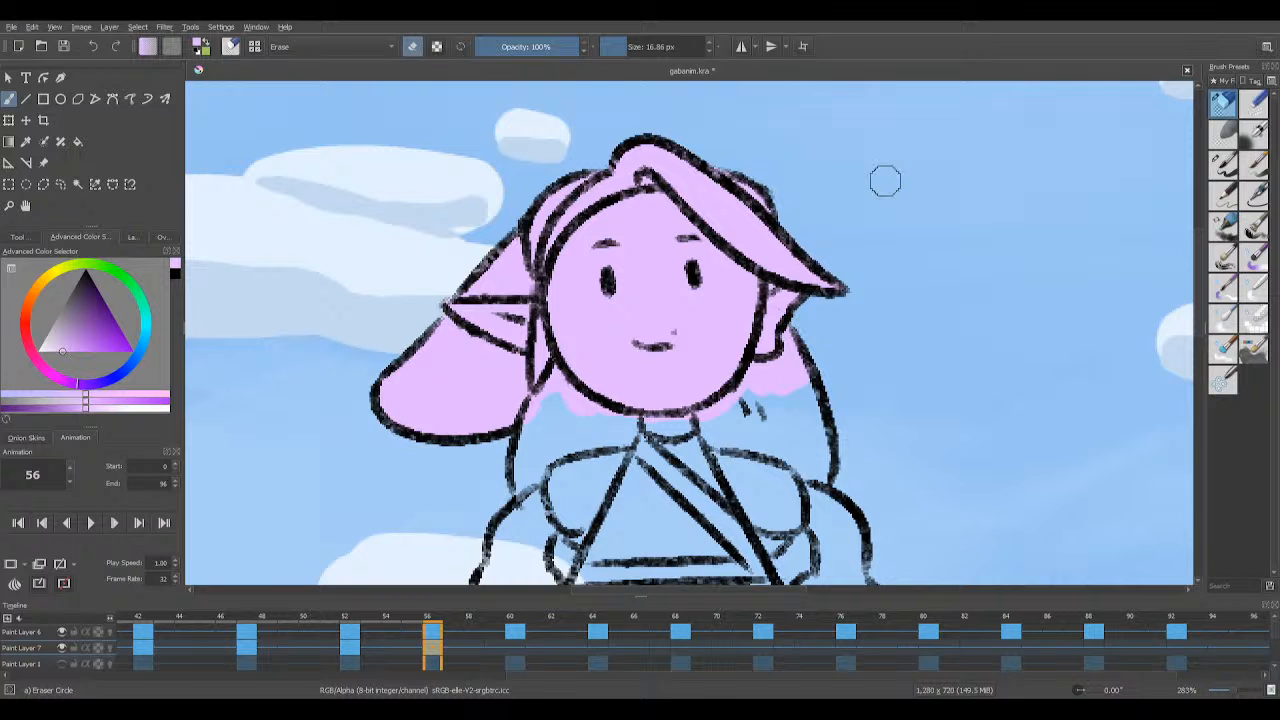
pyautogui.press('/')
# Step: Paint the hair behind the shoulders, the neck, both puffed sleeves and the bodice lavender on frame 56
pyautogui.scroll(-3, 1201, 353)
pyautogui.scroll(1, 1201, 353)
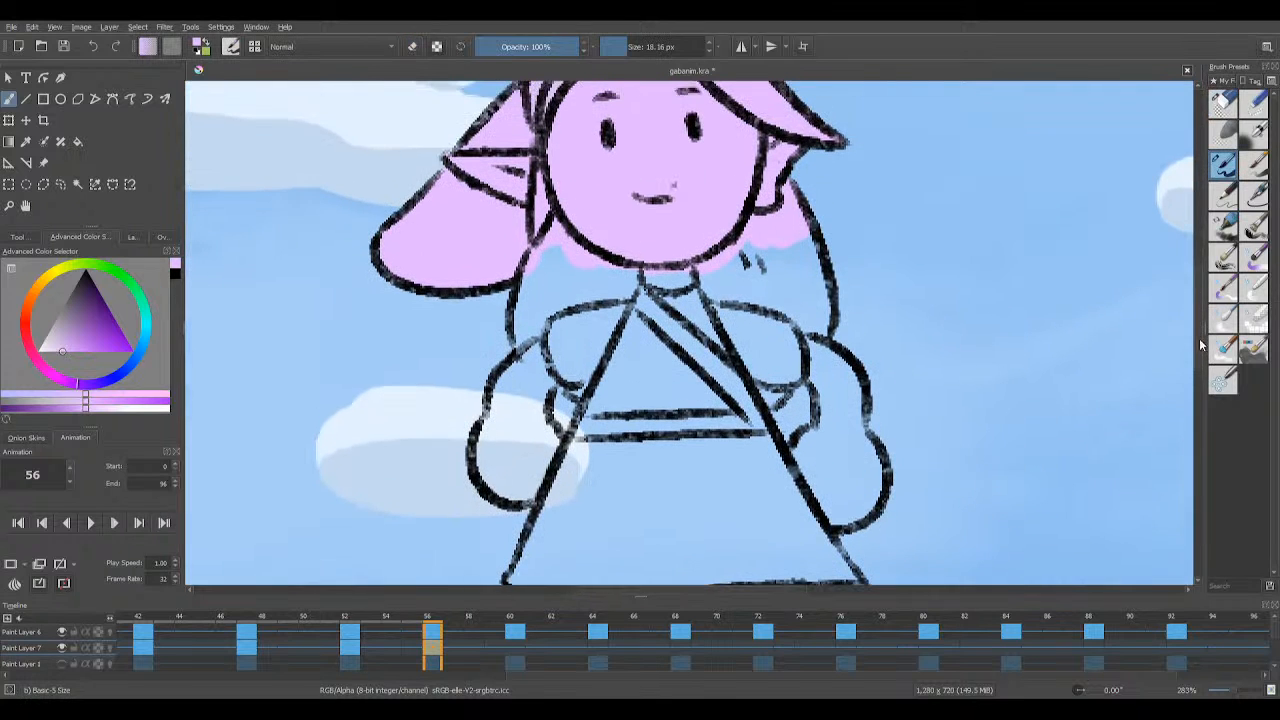
pyautogui.moveTo(786, 205)
pyautogui.mouseDown()
pyautogui.moveTo(813, 311)
pyautogui.moveTo(799, 343)
pyautogui.moveTo(810, 336)
pyautogui.mouseUp()
pyautogui.moveTo(534, 279)
pyautogui.mouseDown()
pyautogui.moveTo(529, 360)
pyautogui.moveTo(558, 250)
pyautogui.moveTo(596, 298)
pyautogui.moveTo(650, 302)
pyautogui.moveTo(712, 272)
pyautogui.moveTo(768, 268)
pyautogui.moveTo(759, 297)
pyautogui.mouseUp()
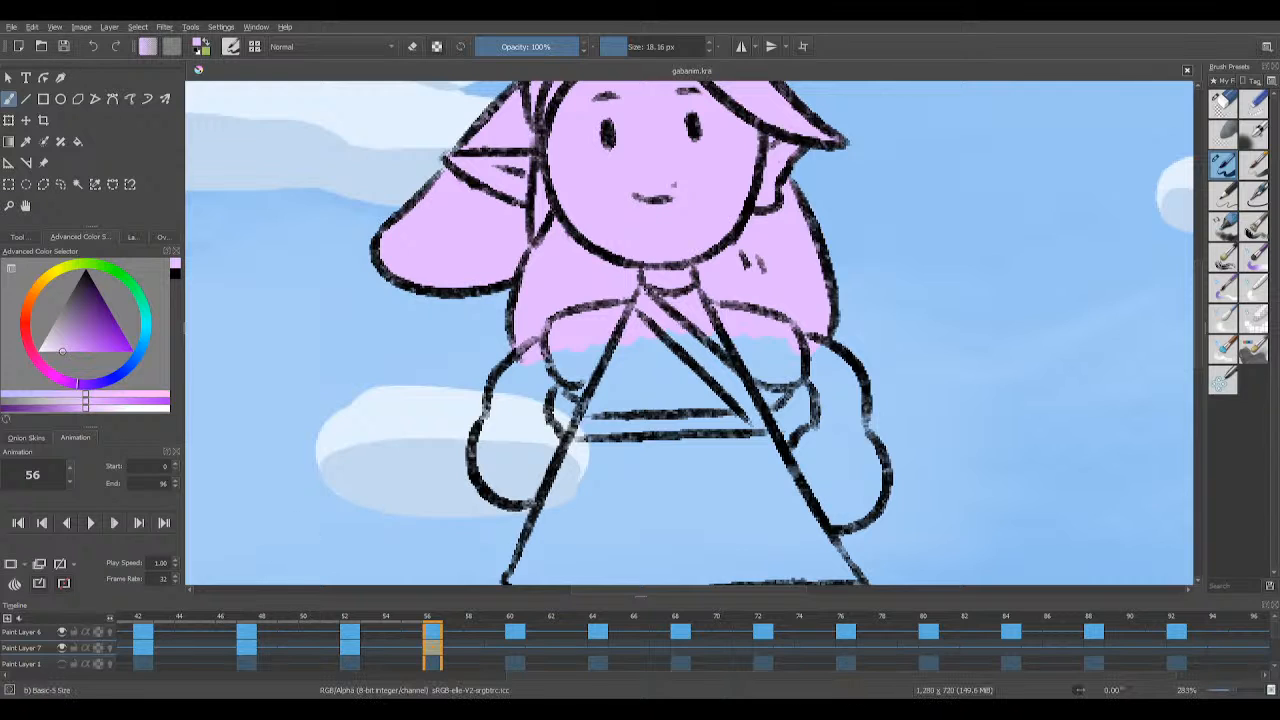
pyautogui.moveTo(495, 402)
pyautogui.mouseDown()
pyautogui.moveTo(535, 360)
pyautogui.moveTo(528, 398)
pyautogui.moveTo(560, 346)
pyautogui.moveTo(583, 337)
pyautogui.moveTo(576, 373)
pyautogui.mouseUp()
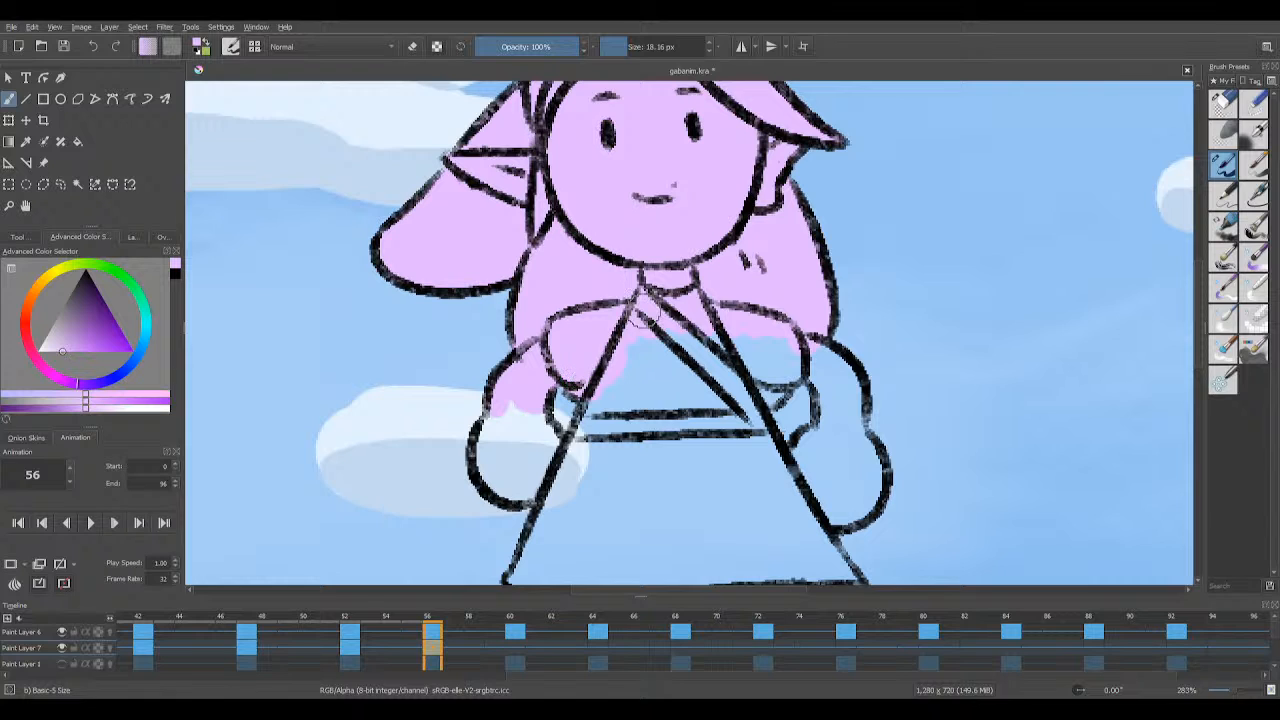
pyautogui.moveTo(634, 336)
pyautogui.mouseDown()
pyautogui.moveTo(676, 331)
pyautogui.moveTo(724, 371)
pyautogui.moveTo(726, 348)
pyautogui.moveTo(748, 339)
pyautogui.moveTo(758, 367)
pyautogui.moveTo(724, 412)
pyautogui.moveTo(752, 384)
pyautogui.mouseUp()
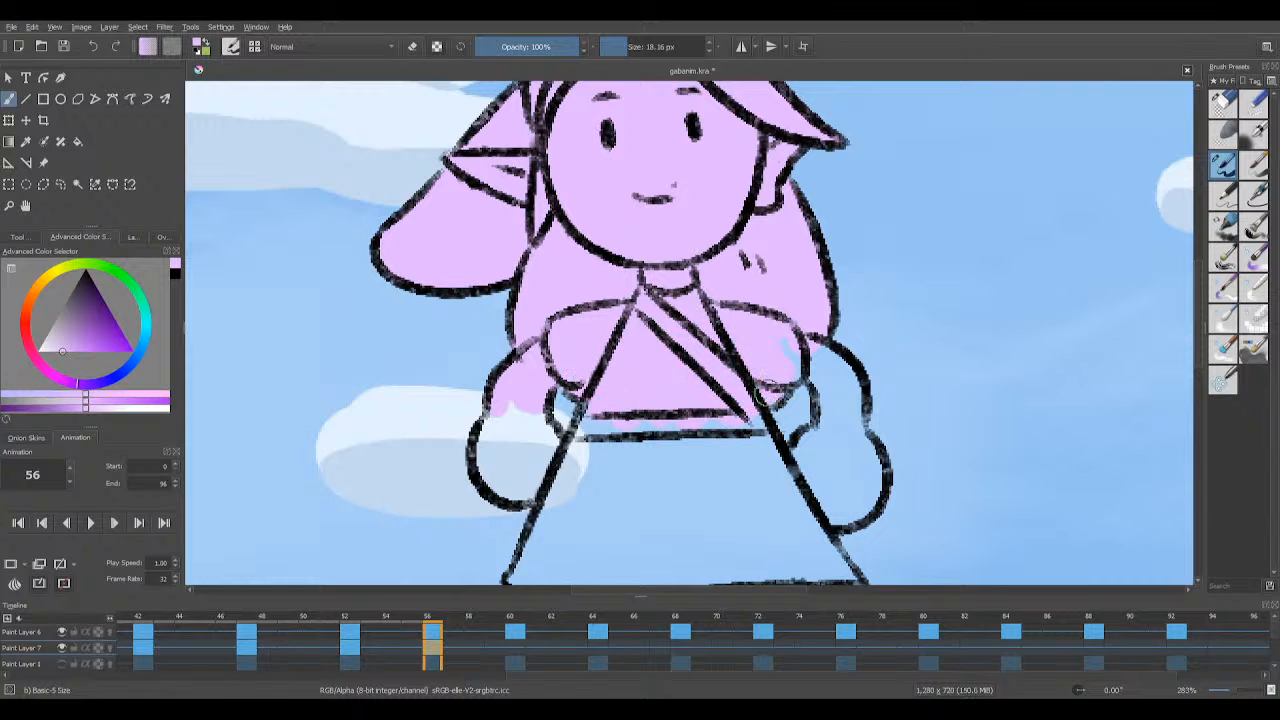
# Step: Fill both lower arms and hands with lavender on frame 56, and save the file
pyautogui.moveTo(541, 389)
pyautogui.mouseDown()
pyautogui.moveTo(493, 430)
pyautogui.moveTo(490, 482)
pyautogui.moveTo(537, 443)
pyautogui.moveTo(538, 409)
pyautogui.moveTo(552, 434)
pyautogui.moveTo(515, 389)
pyautogui.moveTo(530, 440)
pyautogui.mouseUp()
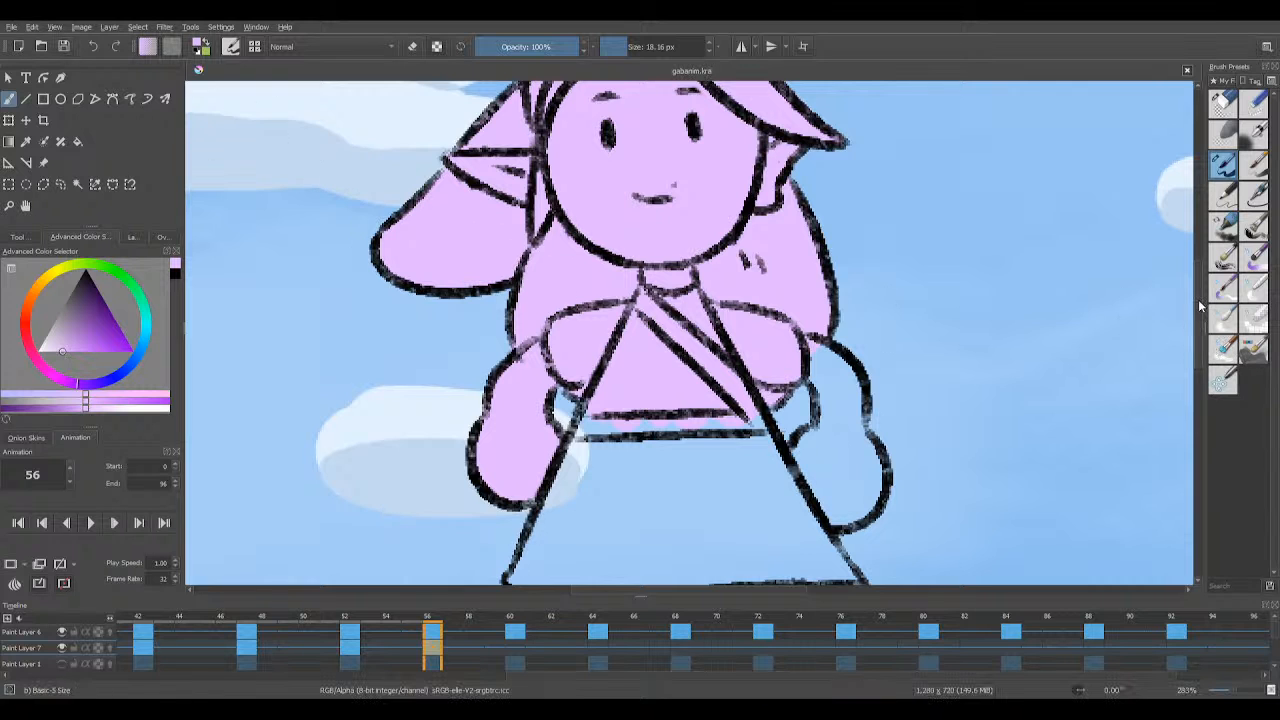
pyautogui.scroll(-3, 1196, 325)
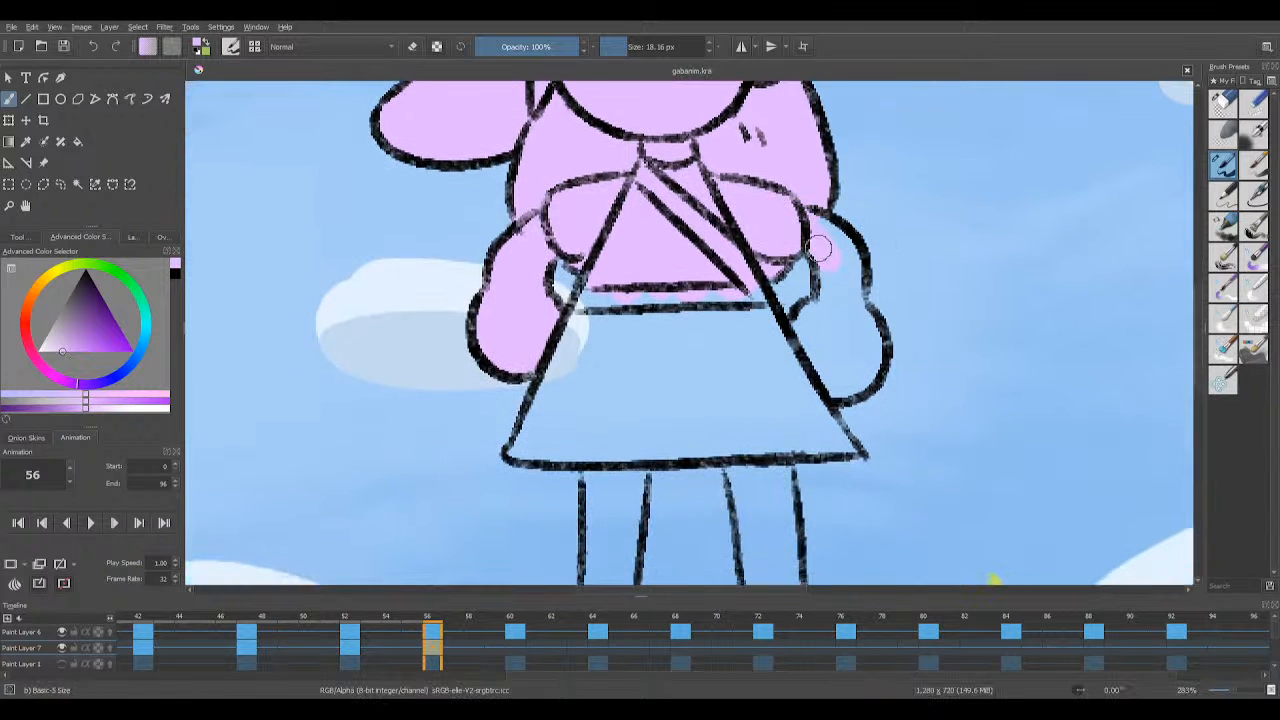
pyautogui.moveTo(816, 226)
pyautogui.mouseDown()
pyautogui.moveTo(845, 268)
pyautogui.moveTo(823, 264)
pyautogui.mouseUp()
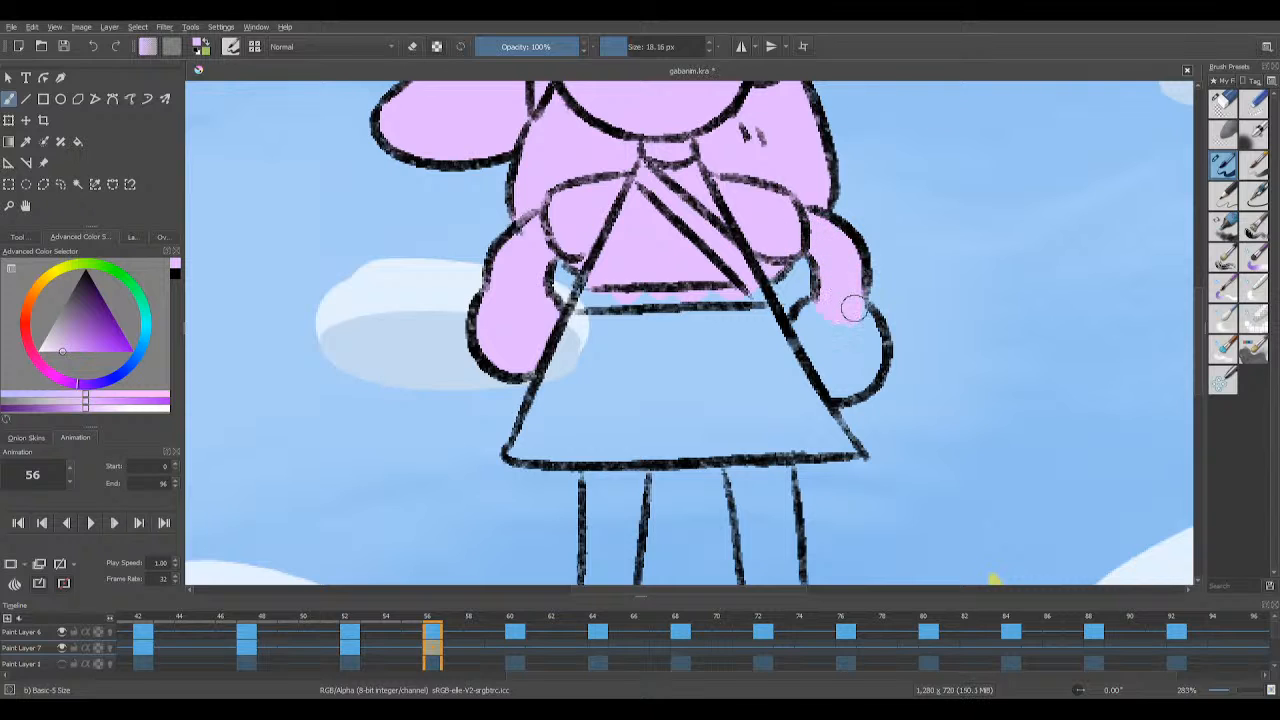
pyautogui.moveTo(851, 309)
pyautogui.mouseDown()
pyautogui.moveTo(806, 311)
pyautogui.moveTo(812, 361)
pyautogui.moveTo(863, 369)
pyautogui.moveTo(867, 334)
pyautogui.mouseUp()
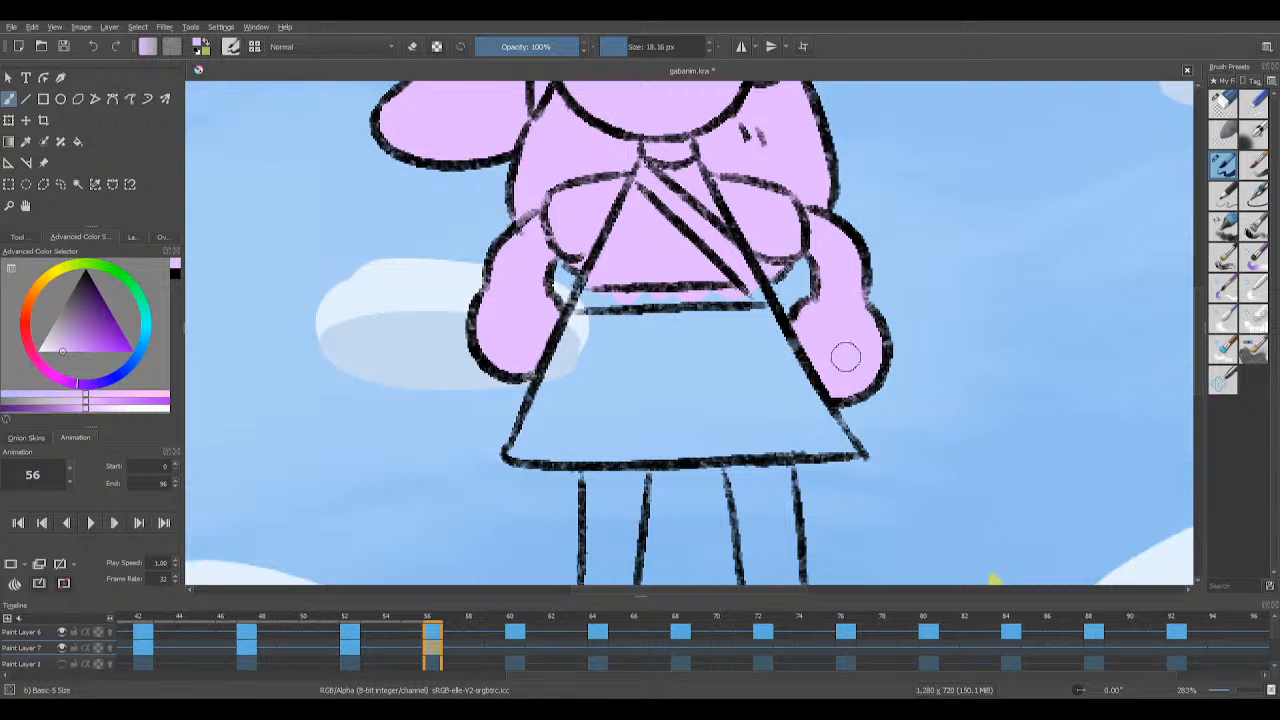
pyautogui.click(62, 47)
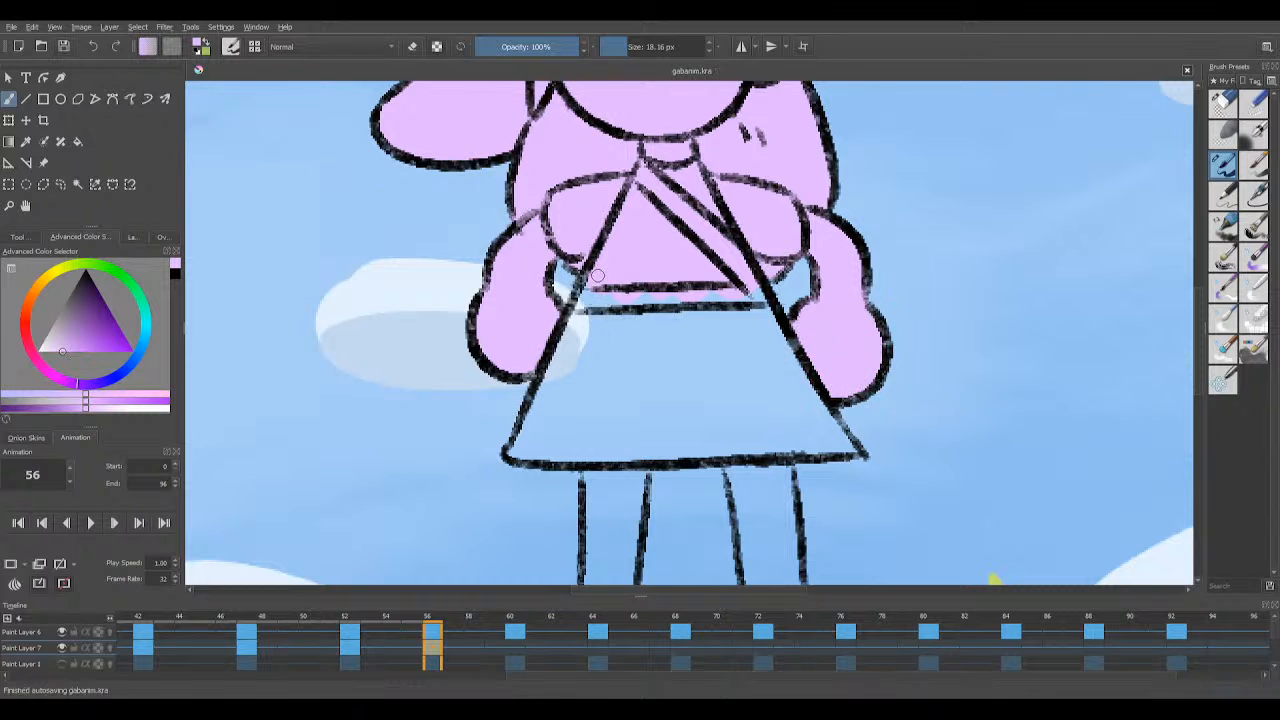
# Step: Fill the whole skirt with lavender on frame 56, outlining its edges before the middle, and save the file
pyautogui.moveTo(588, 305)
pyautogui.mouseDown()
pyautogui.moveTo(601, 277)
pyautogui.moveTo(541, 381)
pyautogui.mouseUp()
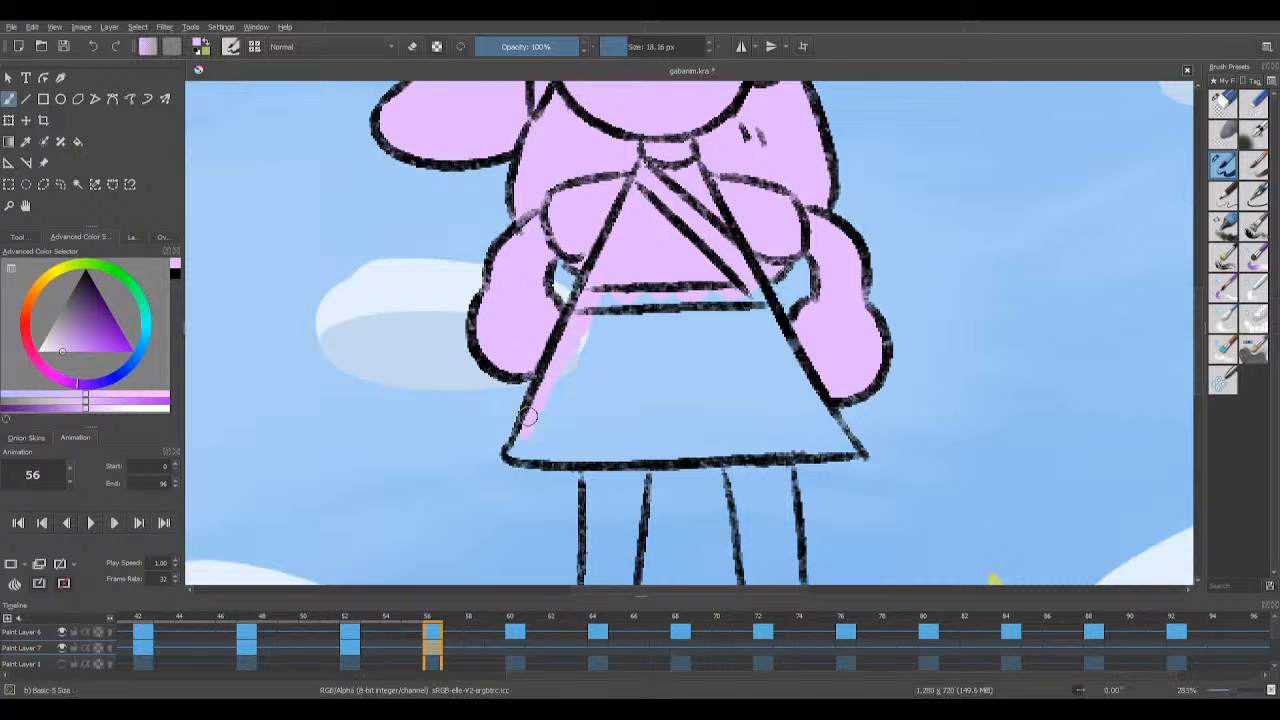
pyautogui.moveTo(549, 455); pyautogui.dragTo(769, 441)
pyautogui.moveTo(588, 336)
pyautogui.mouseDown()
pyautogui.moveTo(747, 316)
pyautogui.moveTo(766, 343)
pyautogui.mouseUp()
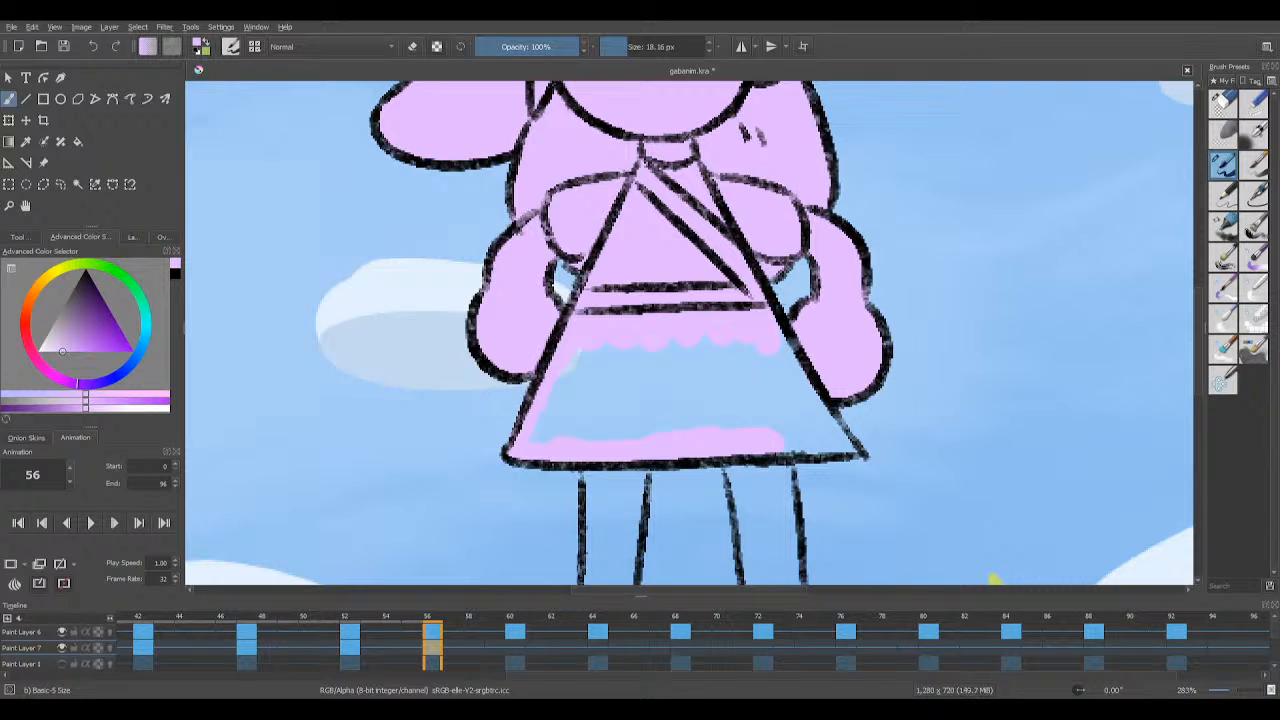
pyautogui.click(63, 48)
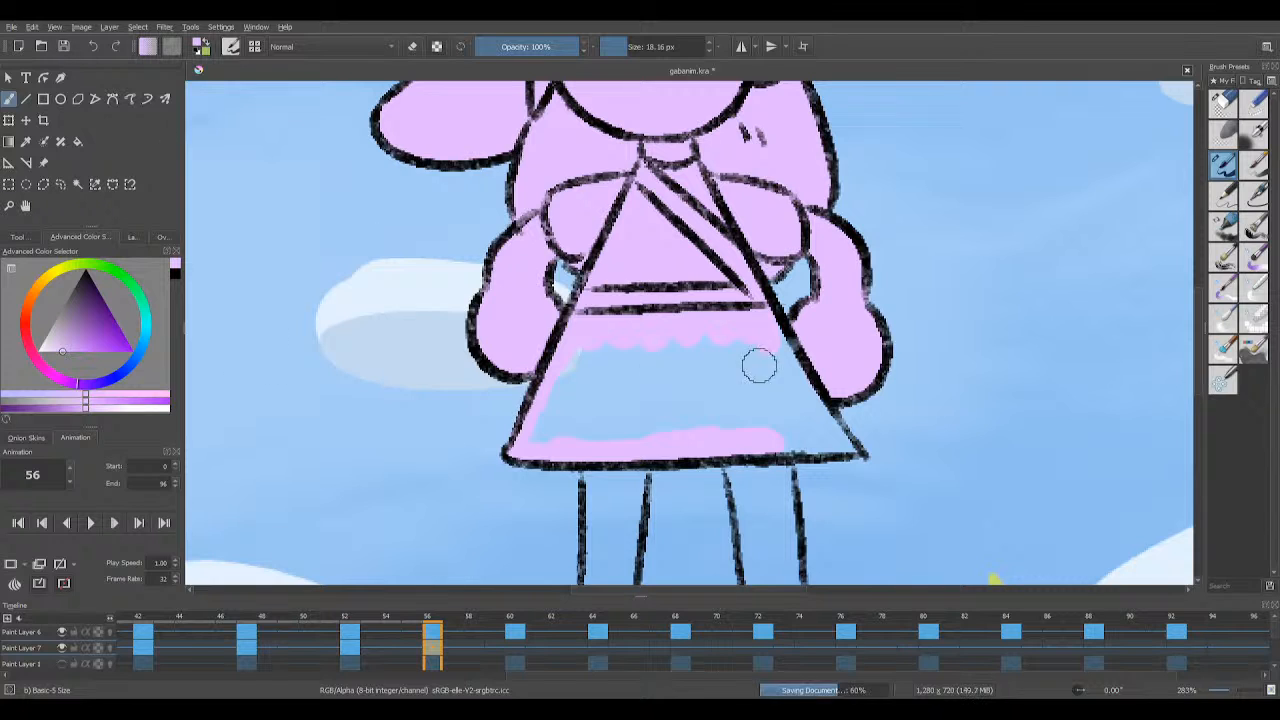
pyautogui.moveTo(765, 318); pyautogui.dragTo(834, 433)
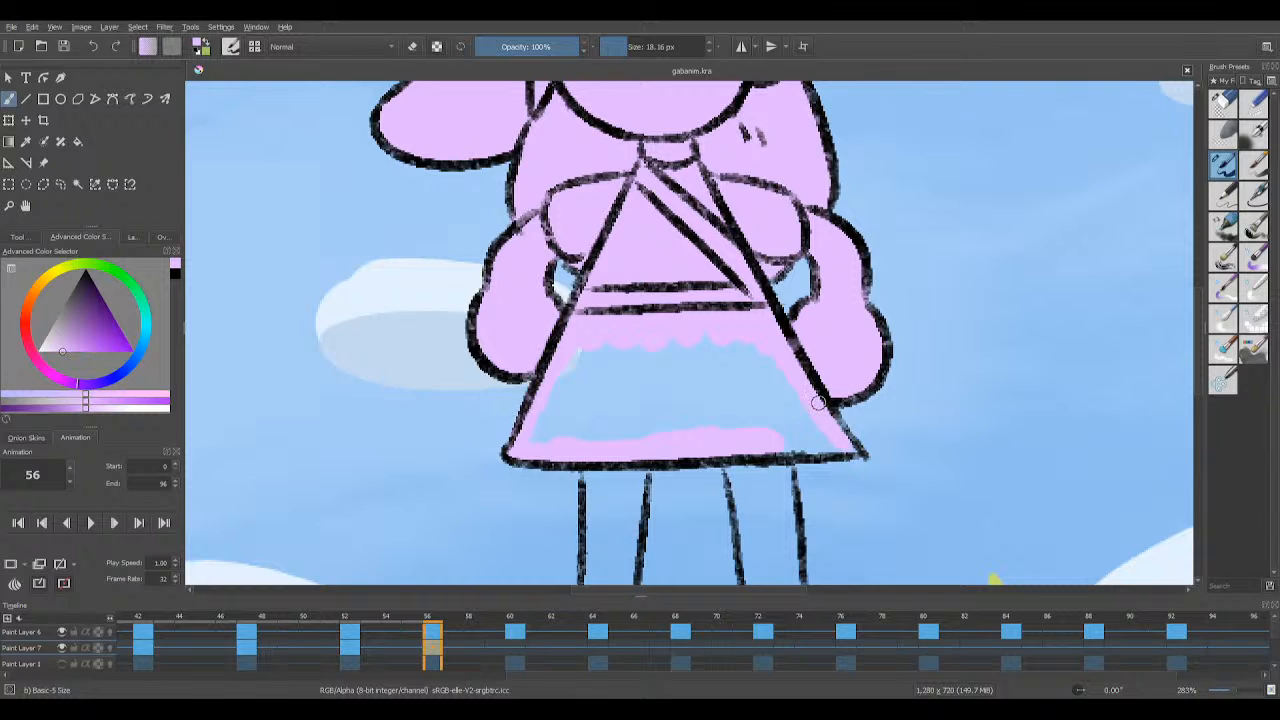
pyautogui.moveTo(750, 384)
pyautogui.mouseDown()
pyautogui.moveTo(760, 444)
pyautogui.moveTo(835, 449)
pyautogui.mouseUp()
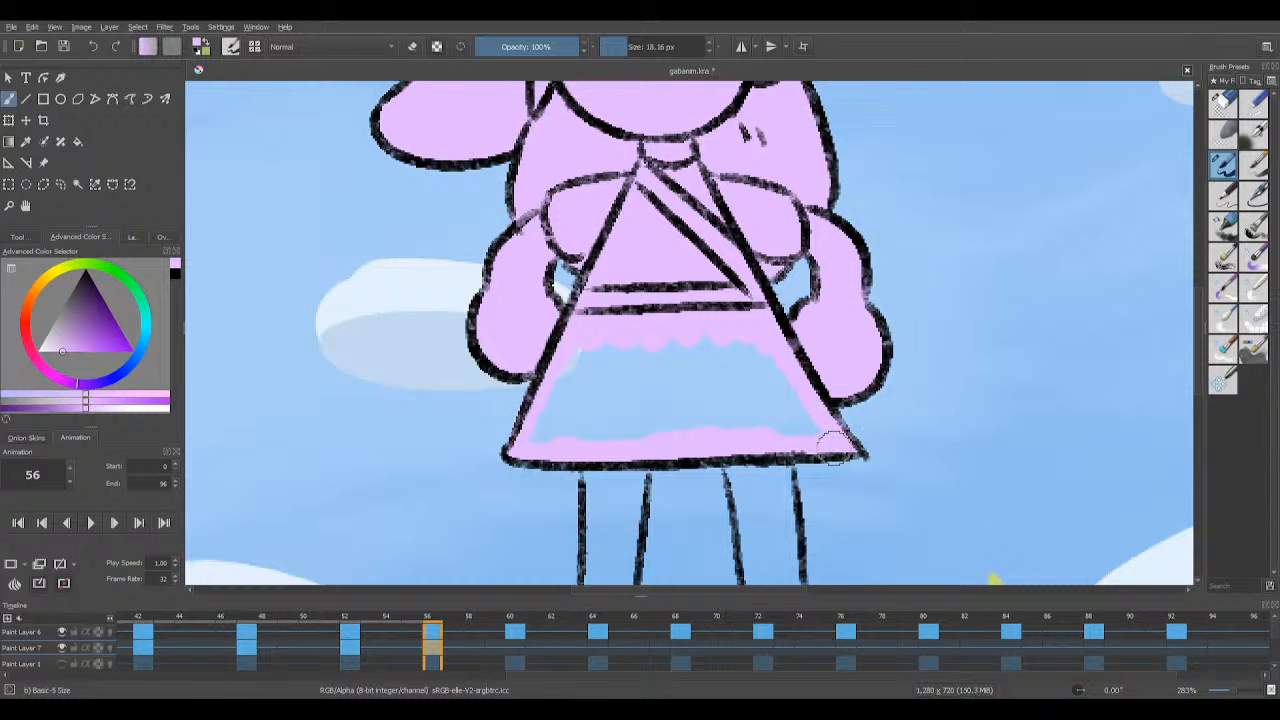
pyautogui.moveTo(569, 369)
pyautogui.mouseDown()
pyautogui.moveTo(576, 436)
pyautogui.moveTo(604, 440)
pyautogui.moveTo(621, 412)
pyautogui.moveTo(647, 434)
pyautogui.moveTo(737, 419)
pyautogui.moveTo(755, 407)
pyautogui.moveTo(757, 365)
pyautogui.moveTo(796, 402)
pyautogui.mouseUp()
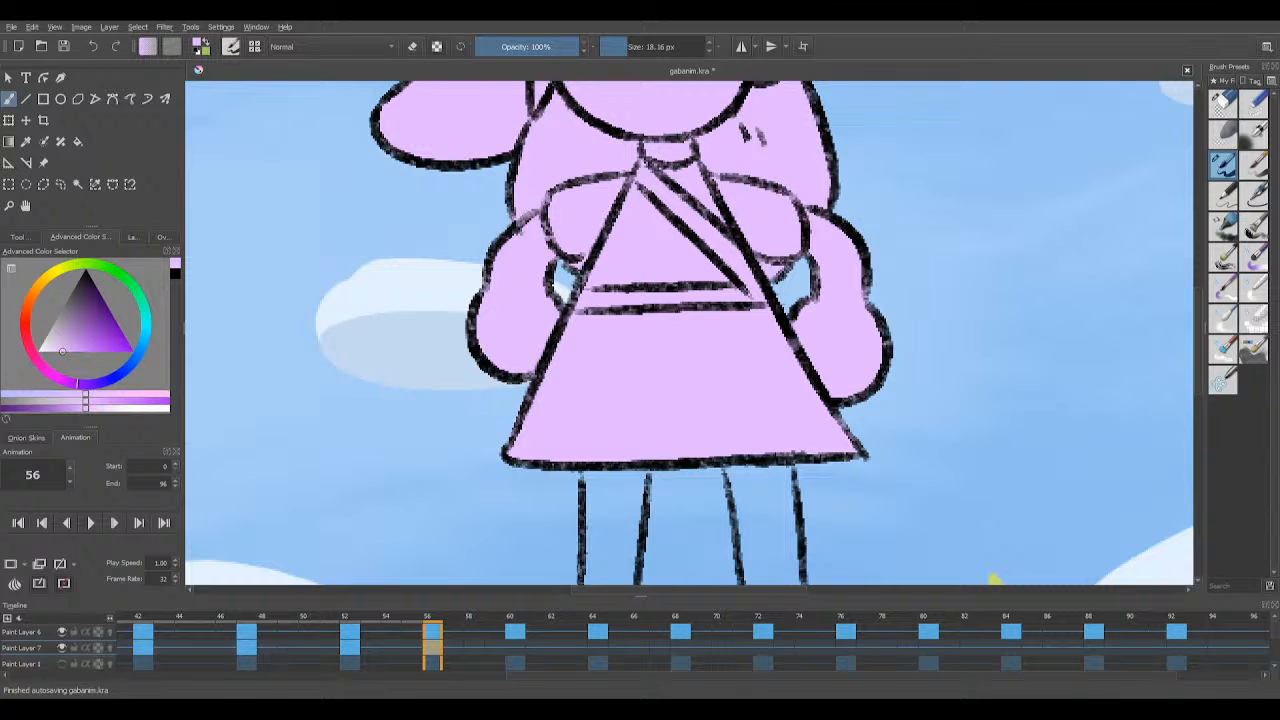
pyautogui.hotkey('ctrl', 's')
# Step: Paint both legs and feet lavender on frame 56, and save the file
pyautogui.moveTo(1195, 357)
pyautogui.mouseDown()
pyautogui.moveTo(1200, 398)
pyautogui.moveTo(1197, 378)
pyautogui.mouseUp()
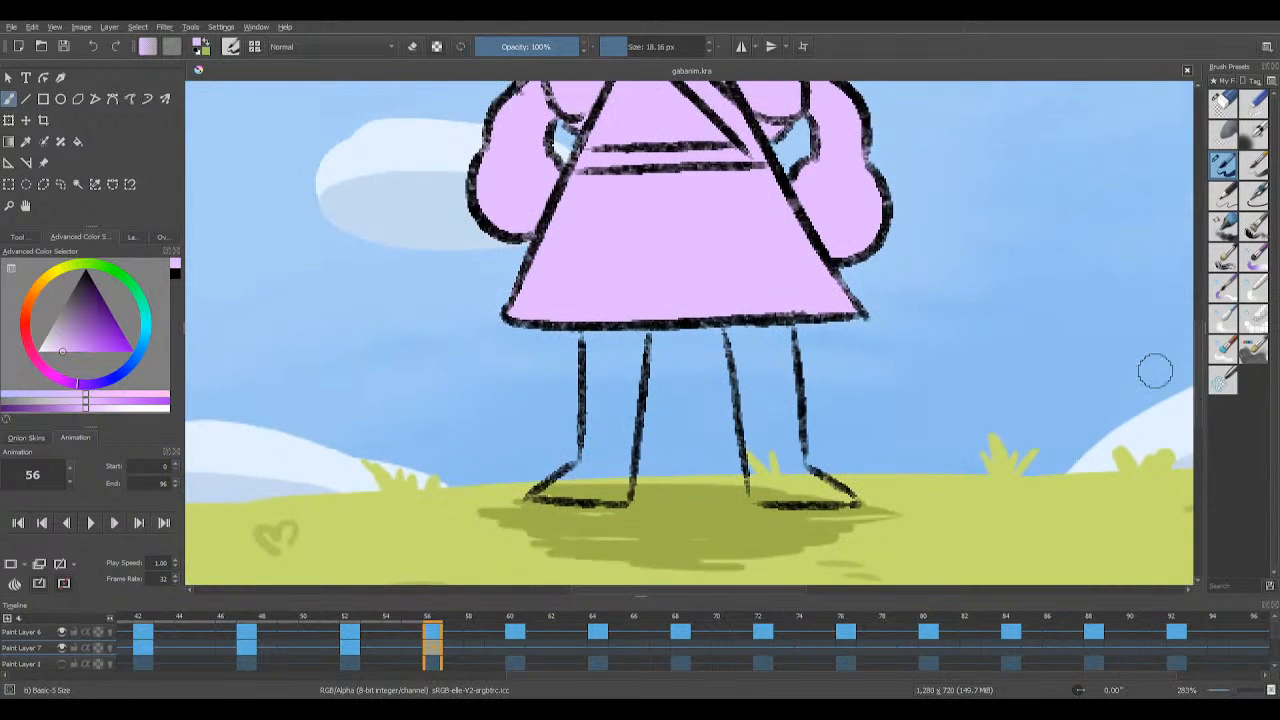
pyautogui.moveTo(591, 371)
pyautogui.mouseDown()
pyautogui.moveTo(630, 385)
pyautogui.moveTo(597, 395)
pyautogui.moveTo(591, 458)
pyautogui.moveTo(543, 458)
pyautogui.moveTo(543, 493)
pyautogui.moveTo(577, 472)
pyautogui.moveTo(566, 489)
pyautogui.moveTo(621, 487)
pyautogui.moveTo(630, 419)
pyautogui.moveTo(591, 477)
pyautogui.mouseUp()
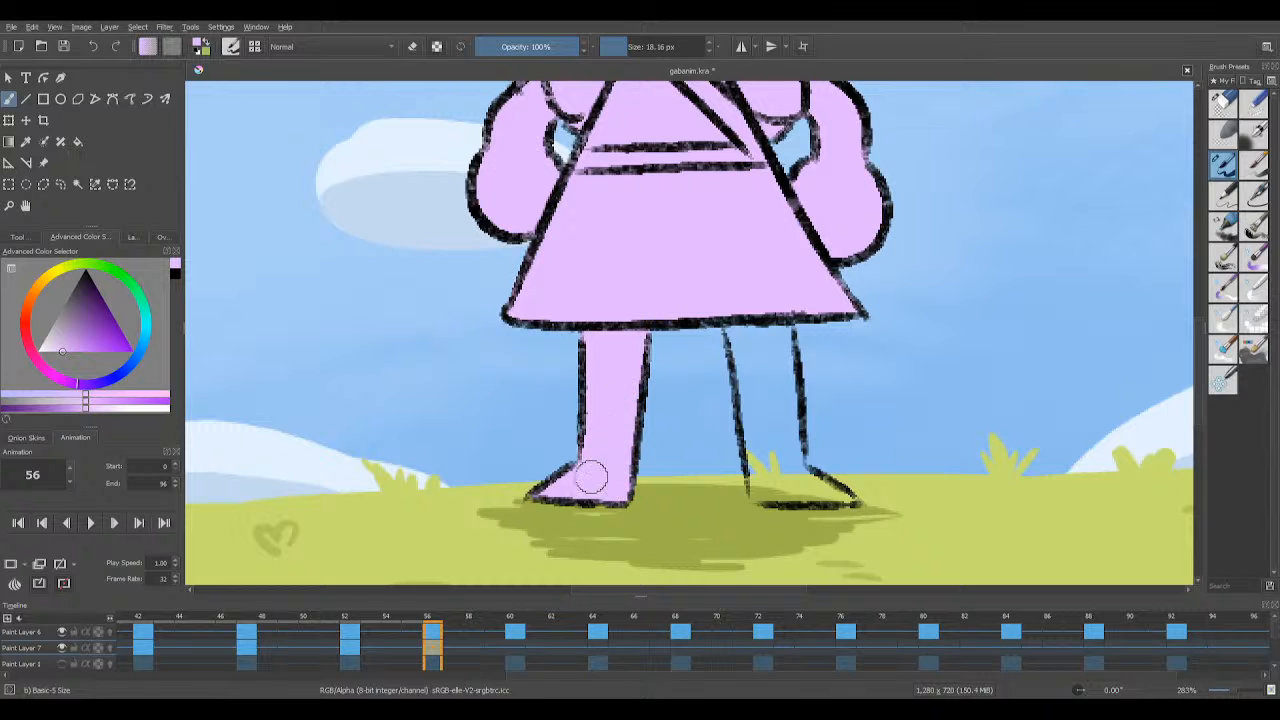
pyautogui.press('e')
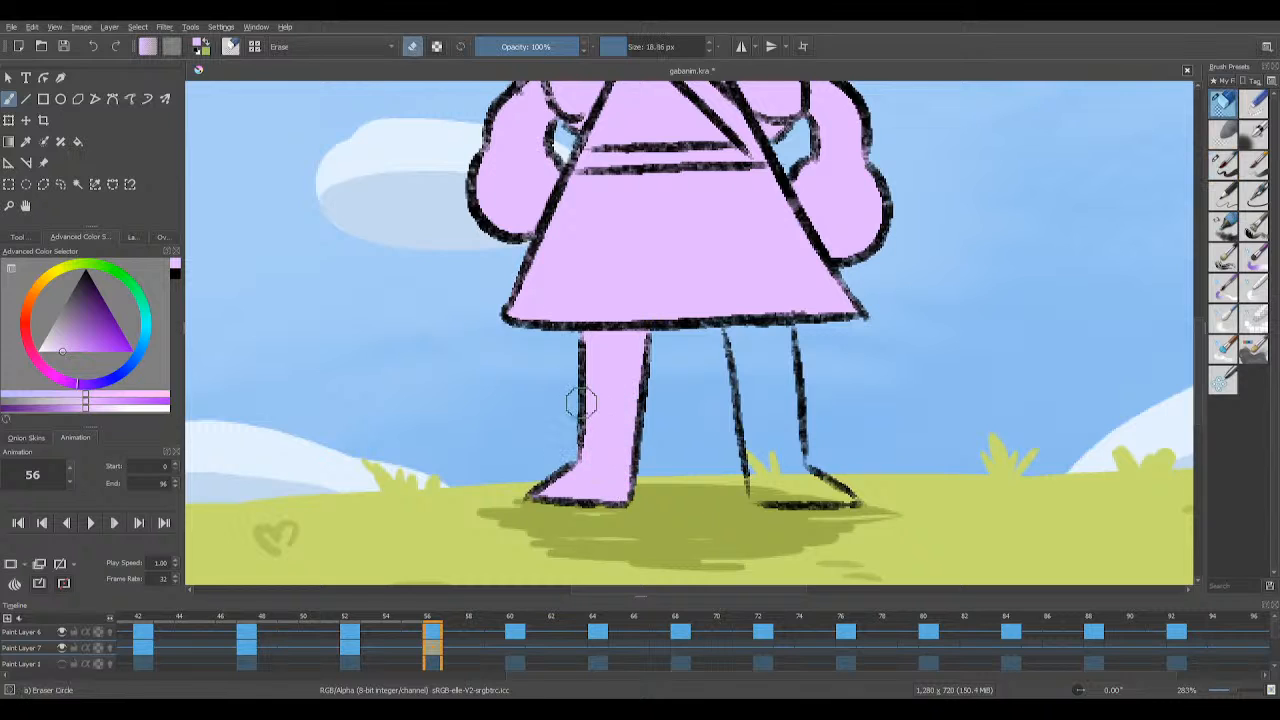
pyautogui.press('e')
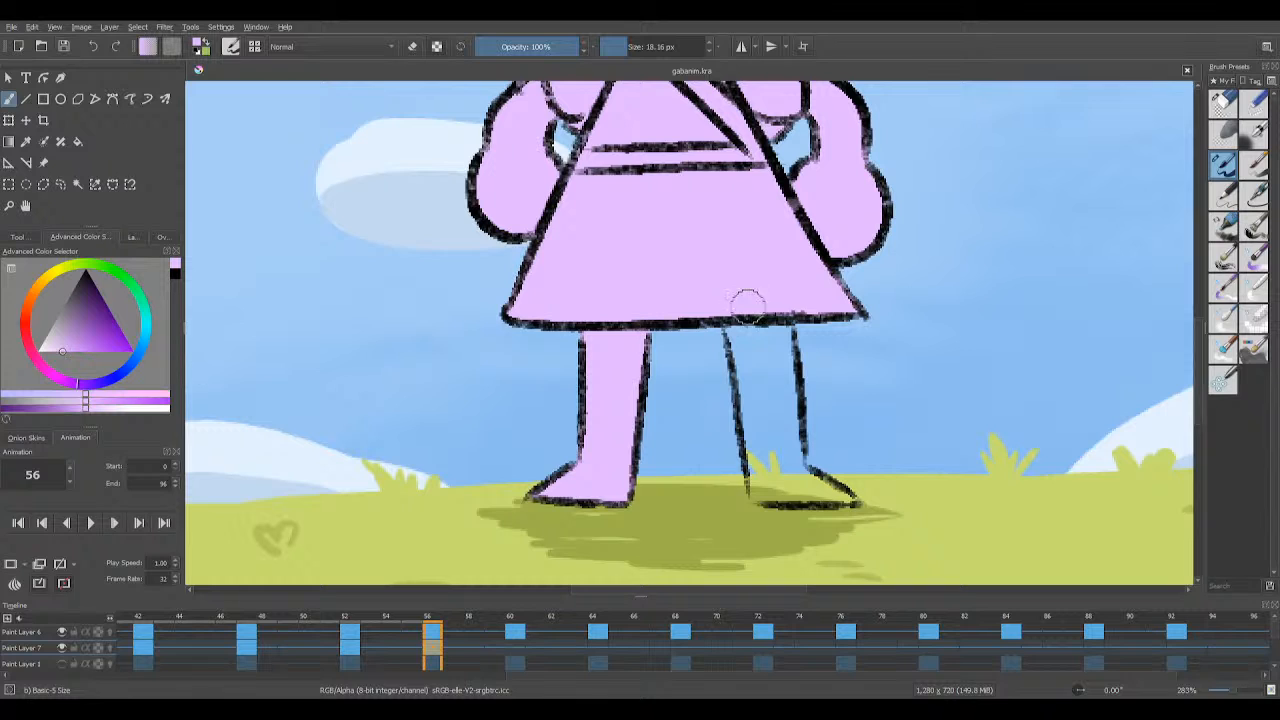
pyautogui.moveTo(737, 325)
pyautogui.mouseDown()
pyautogui.moveTo(745, 375)
pyautogui.moveTo(757, 331)
pyautogui.moveTo(780, 395)
pyautogui.moveTo(755, 440)
pyautogui.moveTo(758, 488)
pyautogui.moveTo(763, 417)
pyautogui.moveTo(777, 386)
pyautogui.moveTo(789, 397)
pyautogui.moveTo(779, 473)
pyautogui.mouseUp()
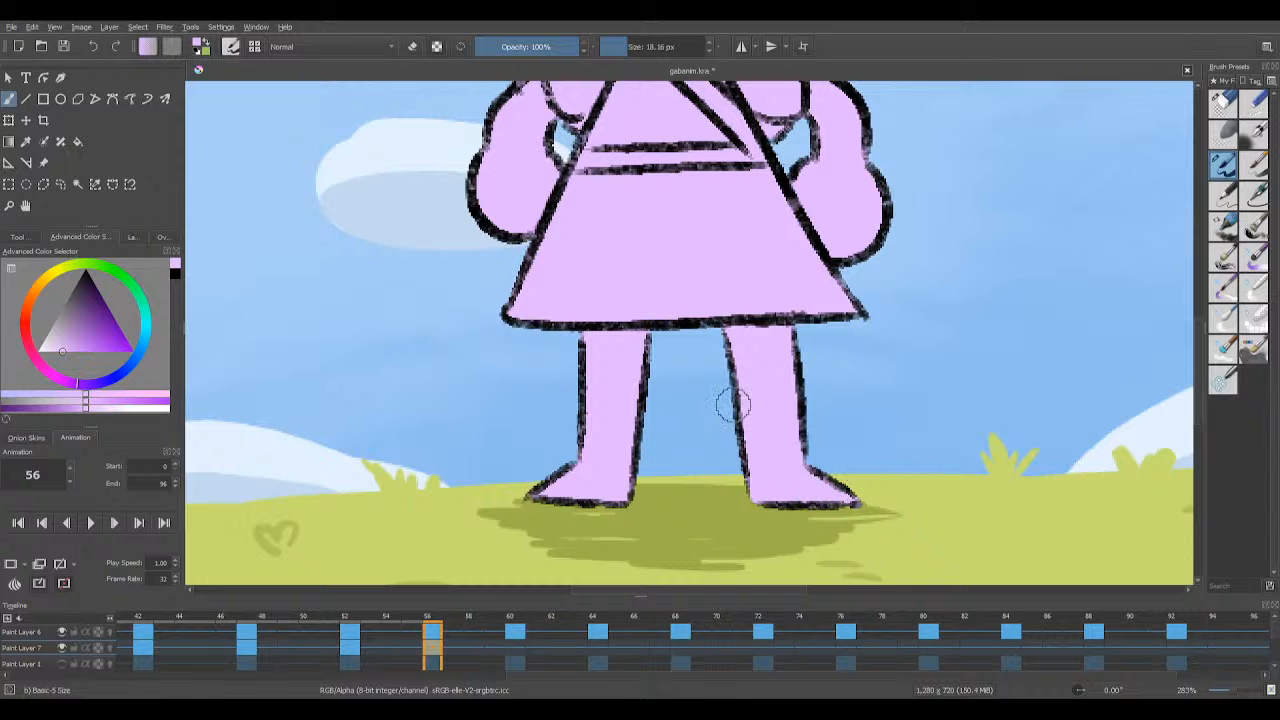
pyautogui.hotkey('ctrl', 's')
# Step: Set up an empty frame 60 on Paint Layer 7 and paint the fringe, top hair and forehead lavender
pyautogui.click(515, 657)
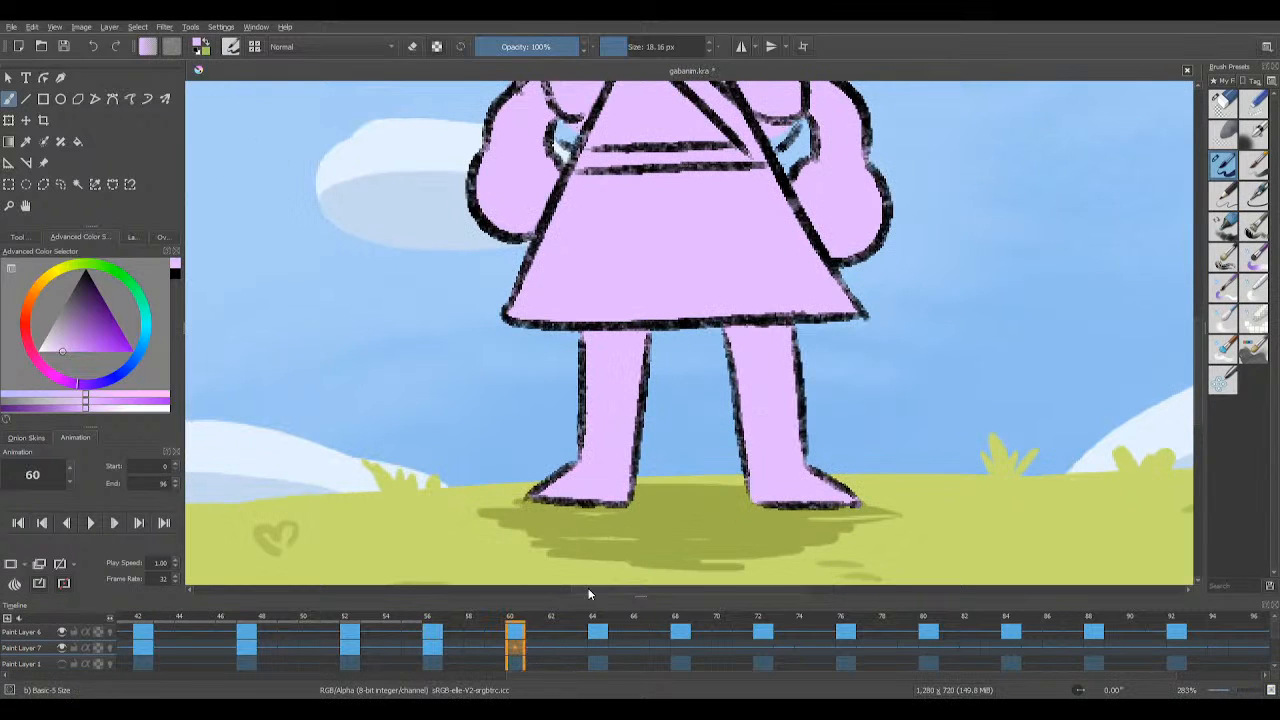
pyautogui.press('Delete')
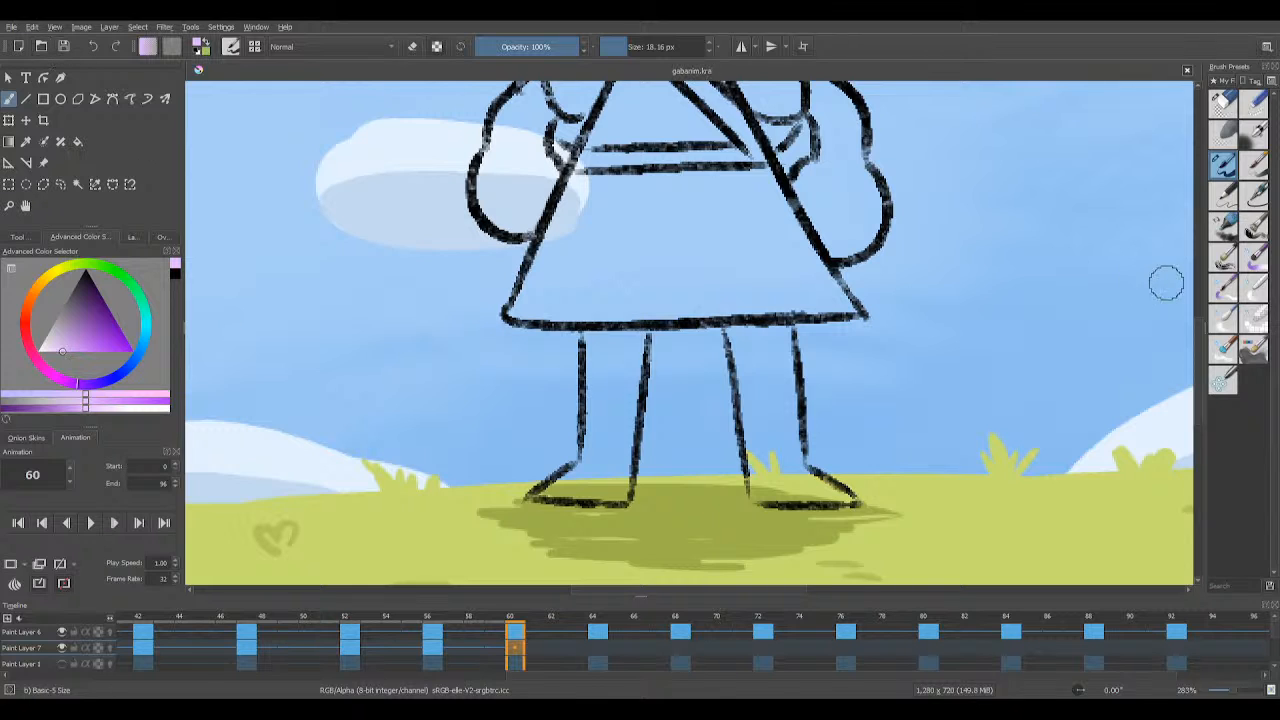
pyautogui.moveTo(1194, 334); pyautogui.dragTo(1198, 245)
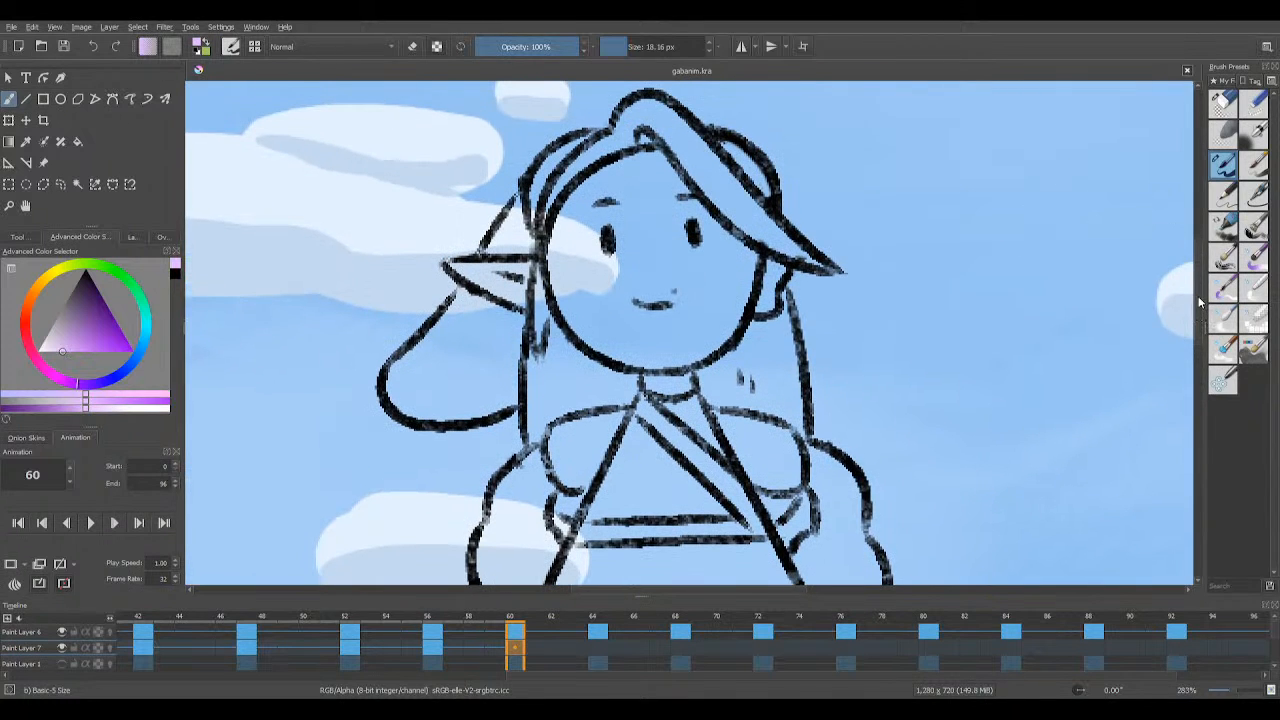
pyautogui.scroll(1, 1199, 300)
pyautogui.moveTo(628, 150)
pyautogui.mouseDown()
pyautogui.moveTo(655, 172)
pyautogui.moveTo(654, 143)
pyautogui.moveTo(680, 168)
pyautogui.moveTo(702, 150)
pyautogui.moveTo(664, 131)
pyautogui.moveTo(712, 183)
pyautogui.moveTo(707, 170)
pyautogui.moveTo(737, 185)
pyautogui.moveTo(766, 244)
pyautogui.mouseUp()
pyautogui.moveTo(592, 170)
pyautogui.mouseDown()
pyautogui.moveTo(548, 195)
pyautogui.moveTo(546, 212)
pyautogui.moveTo(578, 190)
pyautogui.moveTo(653, 177)
pyautogui.moveTo(691, 198)
pyautogui.moveTo(671, 155)
pyautogui.moveTo(714, 215)
pyautogui.moveTo(763, 250)
pyautogui.moveTo(762, 268)
pyautogui.moveTo(807, 273)
pyautogui.moveTo(767, 260)
pyautogui.mouseUp()
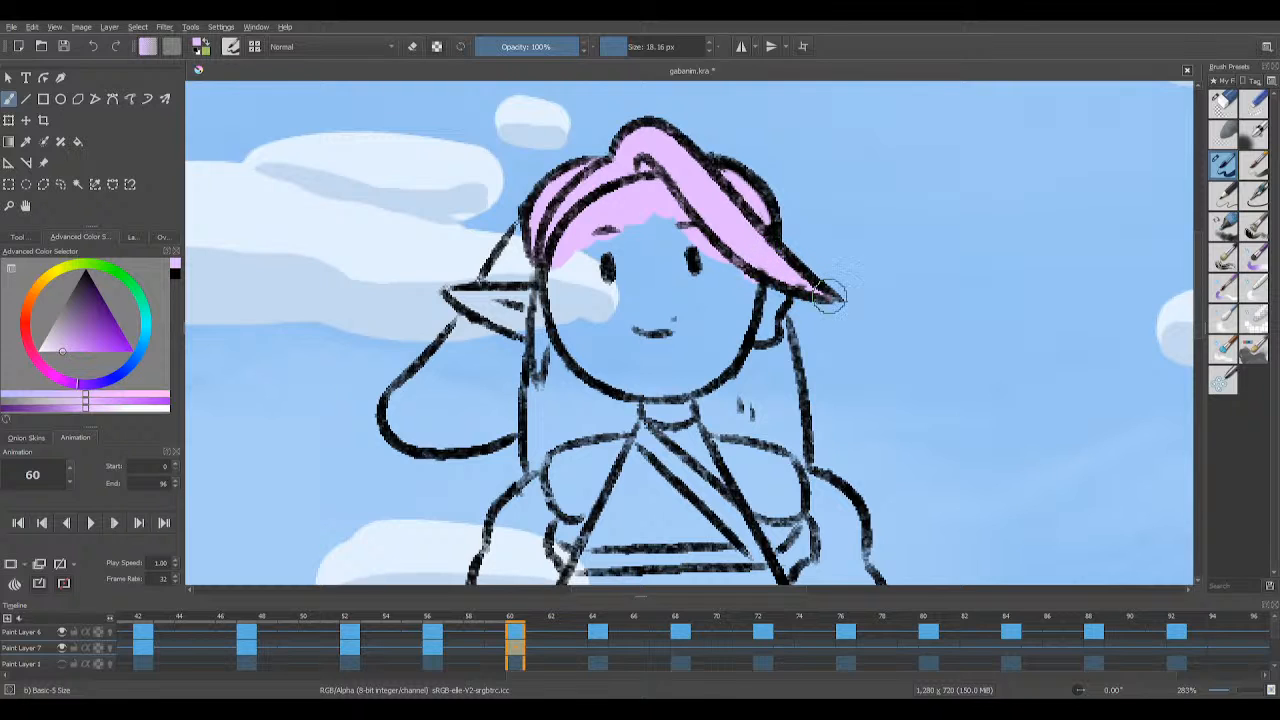
# Step: Paint the pointed ear, the hair around it and the large hair lobe lavender on frame 60, and save the file
pyautogui.moveTo(537, 224)
pyautogui.mouseDown()
pyautogui.moveTo(518, 245)
pyautogui.moveTo(527, 230)
pyautogui.mouseUp()
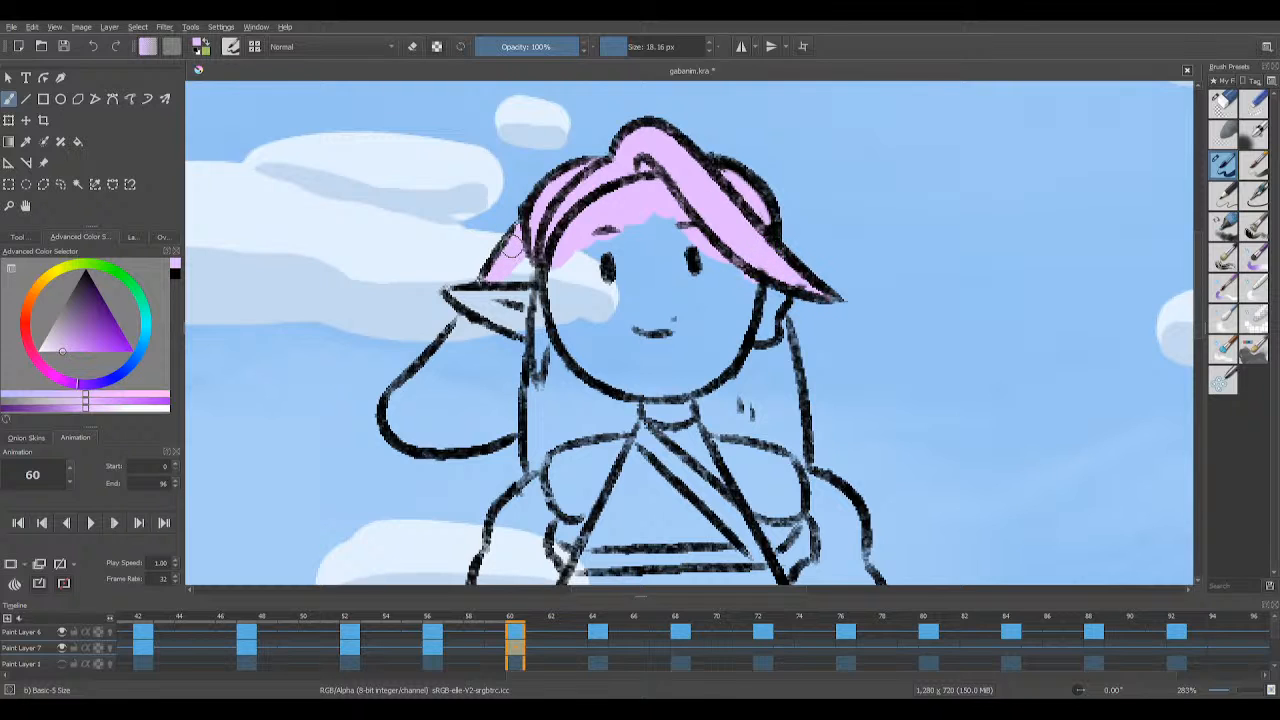
pyautogui.moveTo(486, 296)
pyautogui.mouseDown()
pyautogui.moveTo(522, 284)
pyautogui.moveTo(457, 286)
pyautogui.moveTo(452, 309)
pyautogui.moveTo(550, 330)
pyautogui.moveTo(431, 328)
pyautogui.moveTo(404, 383)
pyautogui.moveTo(467, 322)
pyautogui.mouseUp()
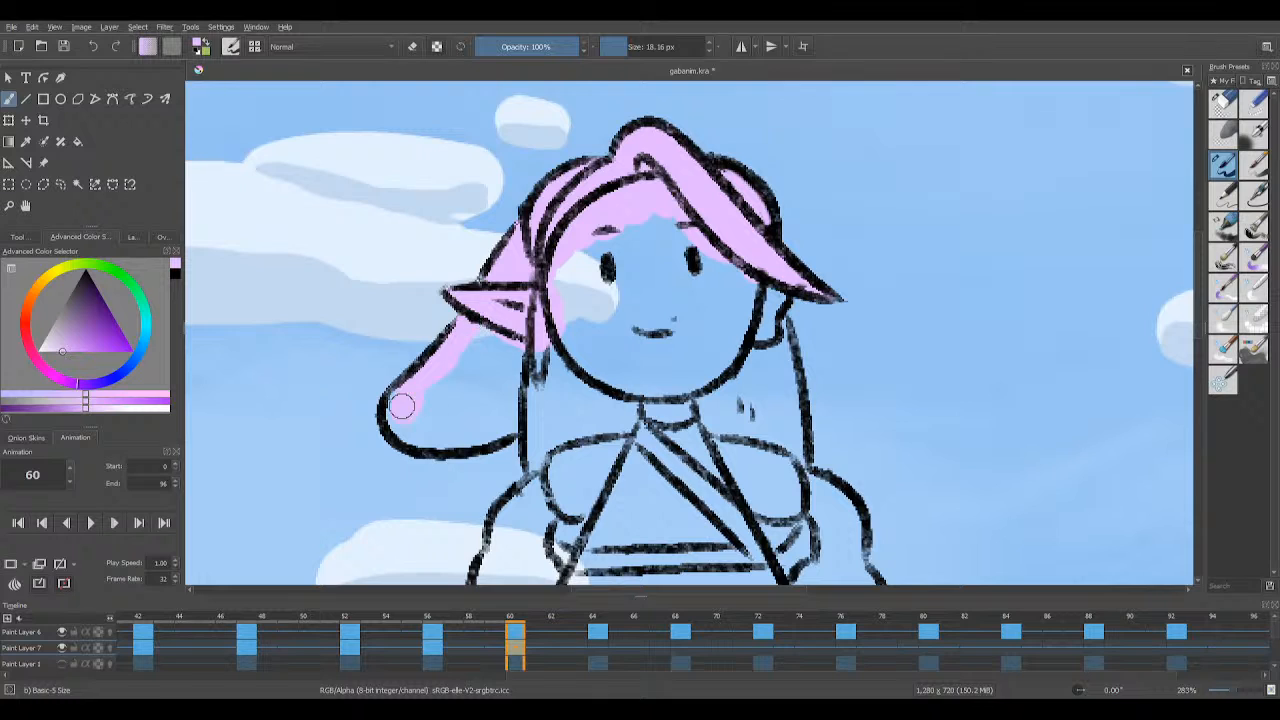
pyautogui.moveTo(401, 405); pyautogui.dragTo(408, 421)
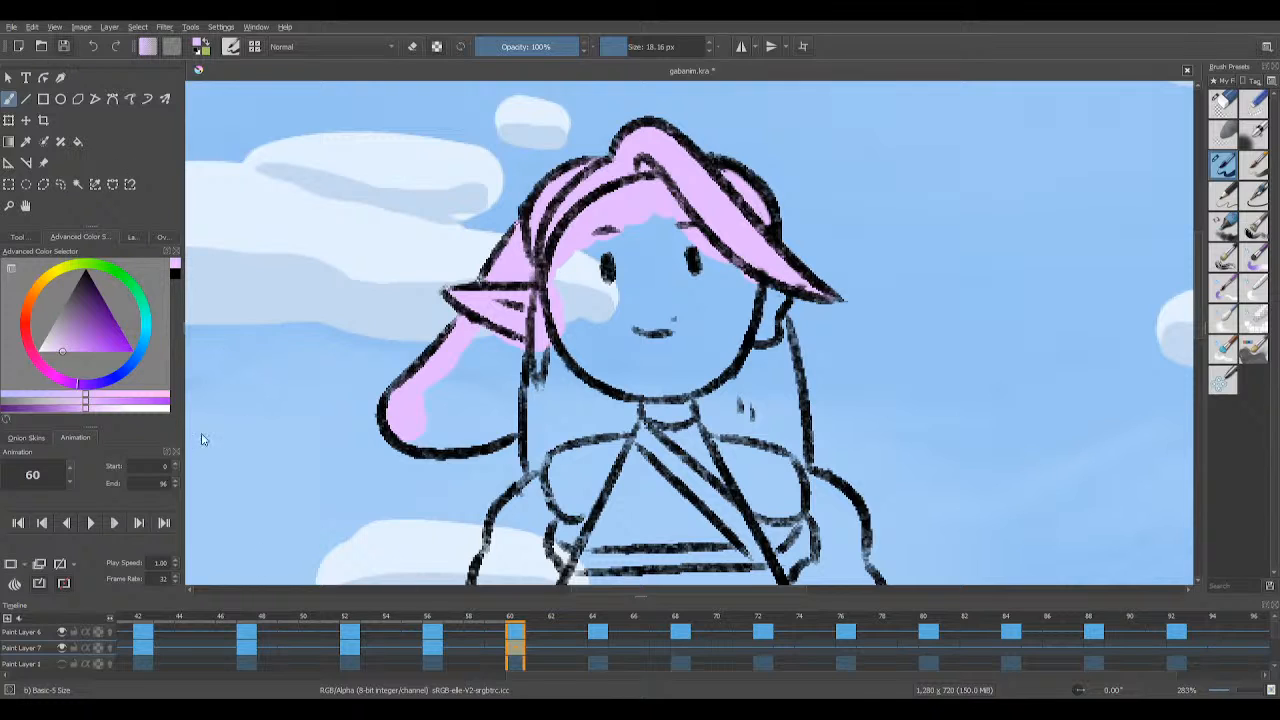
pyautogui.hotkey('ctrl', 's')
pyautogui.moveTo(403, 425)
pyautogui.mouseDown()
pyautogui.moveTo(503, 422)
pyautogui.moveTo(487, 428)
pyautogui.moveTo(522, 404)
pyautogui.moveTo(441, 403)
pyautogui.moveTo(422, 383)
pyautogui.moveTo(481, 330)
pyautogui.moveTo(497, 349)
pyautogui.moveTo(537, 330)
pyautogui.mouseUp()
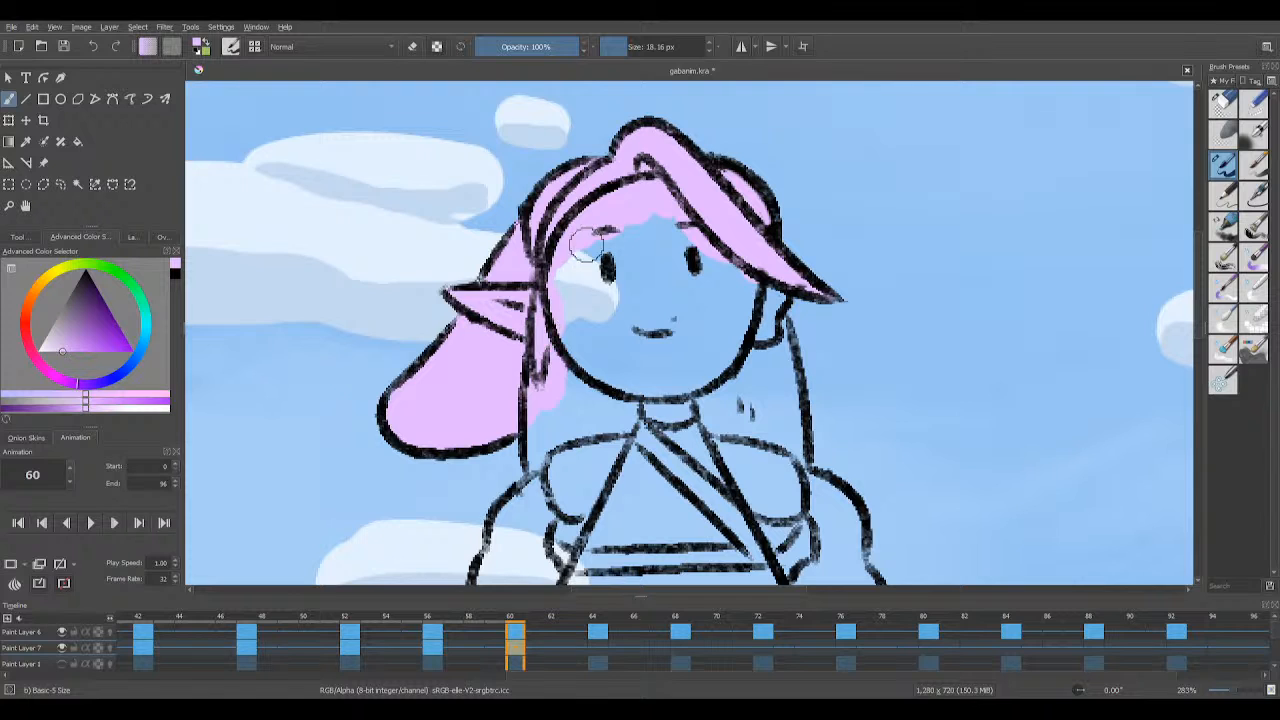
pyautogui.hotkey('ctrl', 's')
# Step: Fill the face, the small ear, the neck and the hair behind the shoulders with lavender on frame 60
pyautogui.moveTo(556, 246)
pyautogui.mouseDown()
pyautogui.moveTo(554, 335)
pyautogui.moveTo(571, 368)
pyautogui.moveTo(655, 268)
pyautogui.moveTo(681, 283)
pyautogui.moveTo(702, 240)
pyautogui.moveTo(722, 253)
pyautogui.moveTo(727, 288)
pyautogui.moveTo(771, 302)
pyautogui.mouseUp()
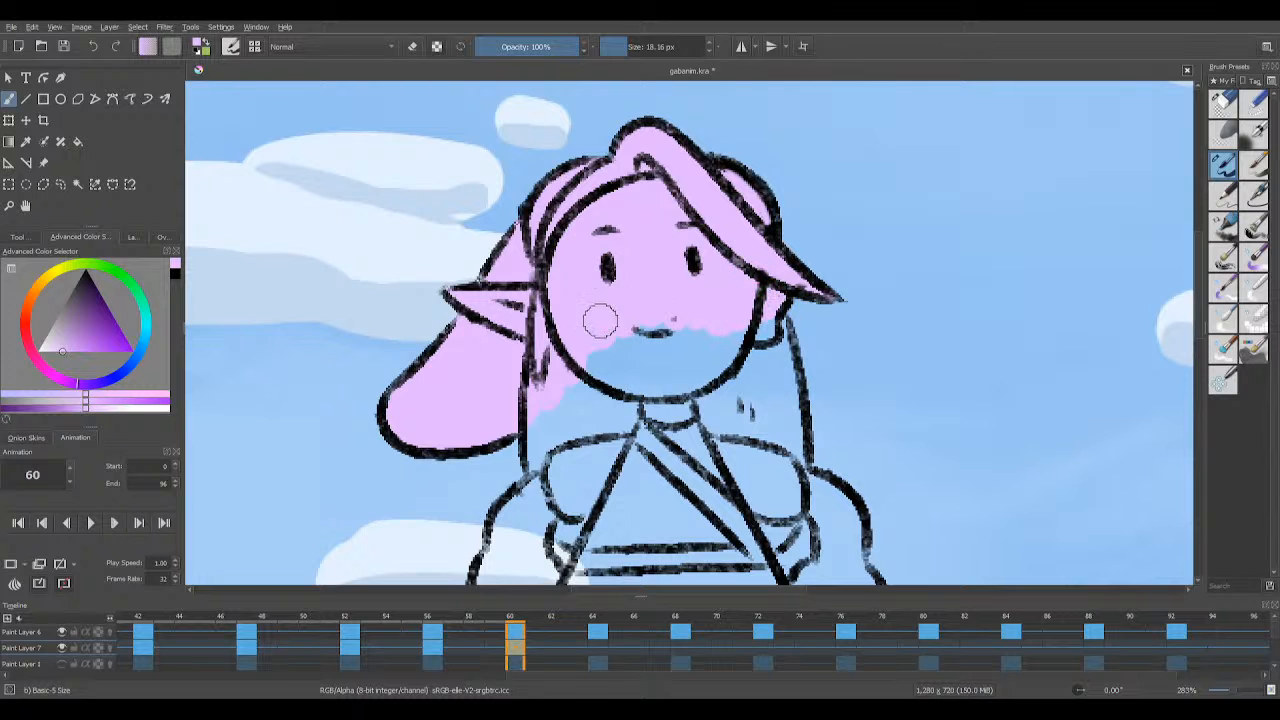
pyautogui.moveTo(597, 314)
pyautogui.mouseDown()
pyautogui.moveTo(577, 344)
pyautogui.moveTo(626, 327)
pyautogui.moveTo(647, 383)
pyautogui.moveTo(661, 371)
pyautogui.moveTo(667, 395)
pyautogui.moveTo(661, 376)
pyautogui.moveTo(635, 384)
pyautogui.moveTo(650, 359)
pyautogui.moveTo(696, 341)
pyautogui.moveTo(735, 360)
pyautogui.moveTo(733, 376)
pyautogui.moveTo(765, 343)
pyautogui.moveTo(771, 310)
pyautogui.moveTo(786, 360)
pyautogui.moveTo(758, 262)
pyautogui.moveTo(786, 369)
pyautogui.mouseUp()
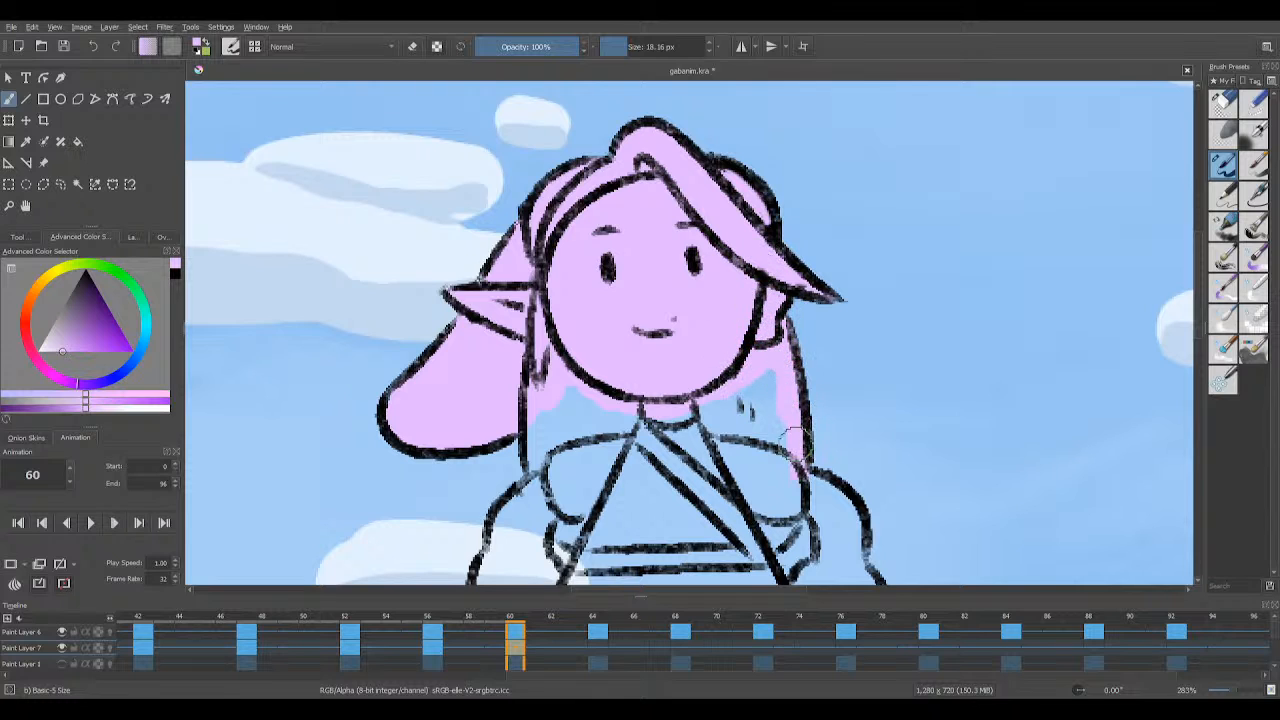
pyautogui.moveTo(535, 400)
pyautogui.mouseDown()
pyautogui.moveTo(560, 457)
pyautogui.moveTo(572, 448)
pyautogui.moveTo(587, 464)
pyautogui.moveTo(612, 412)
pyautogui.moveTo(638, 395)
pyautogui.moveTo(697, 393)
pyautogui.moveTo(731, 423)
pyautogui.moveTo(768, 382)
pyautogui.mouseUp()
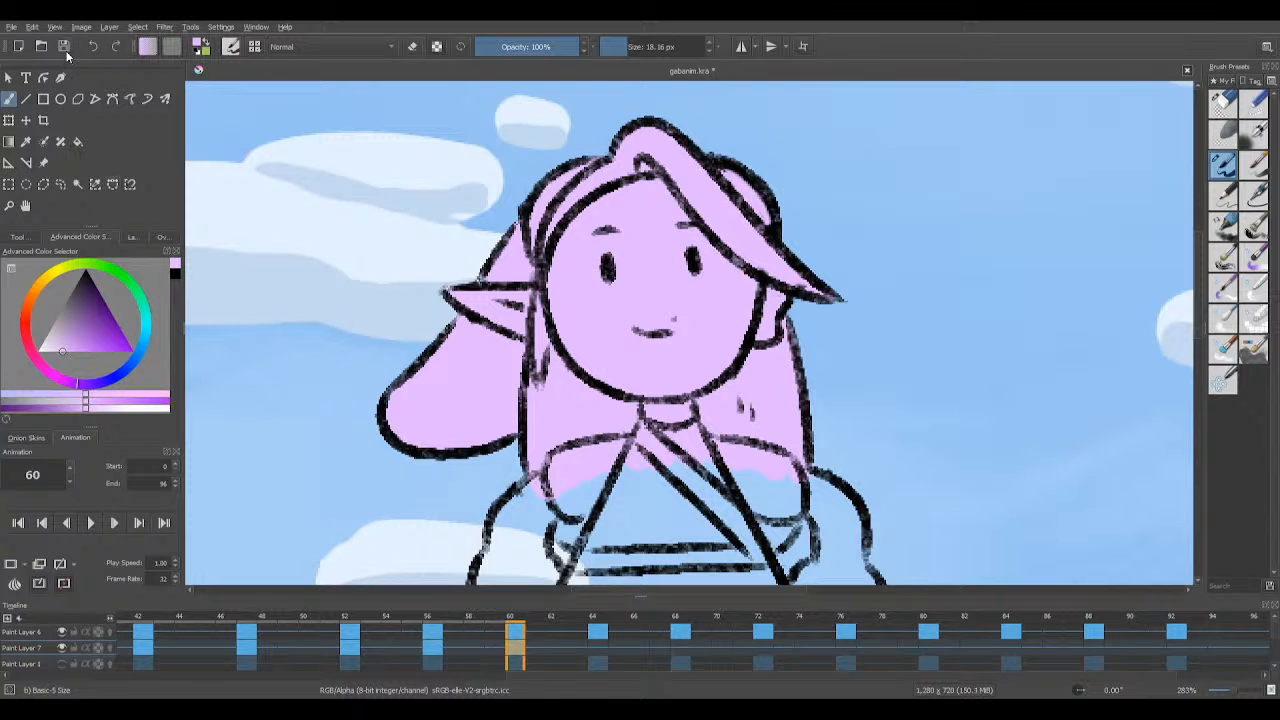
# Step: Paint the arm beside the cloud, both puffed sleeves and the bodice lavender on frame 60, and save the file
pyautogui.scroll(-5, 584, 258)
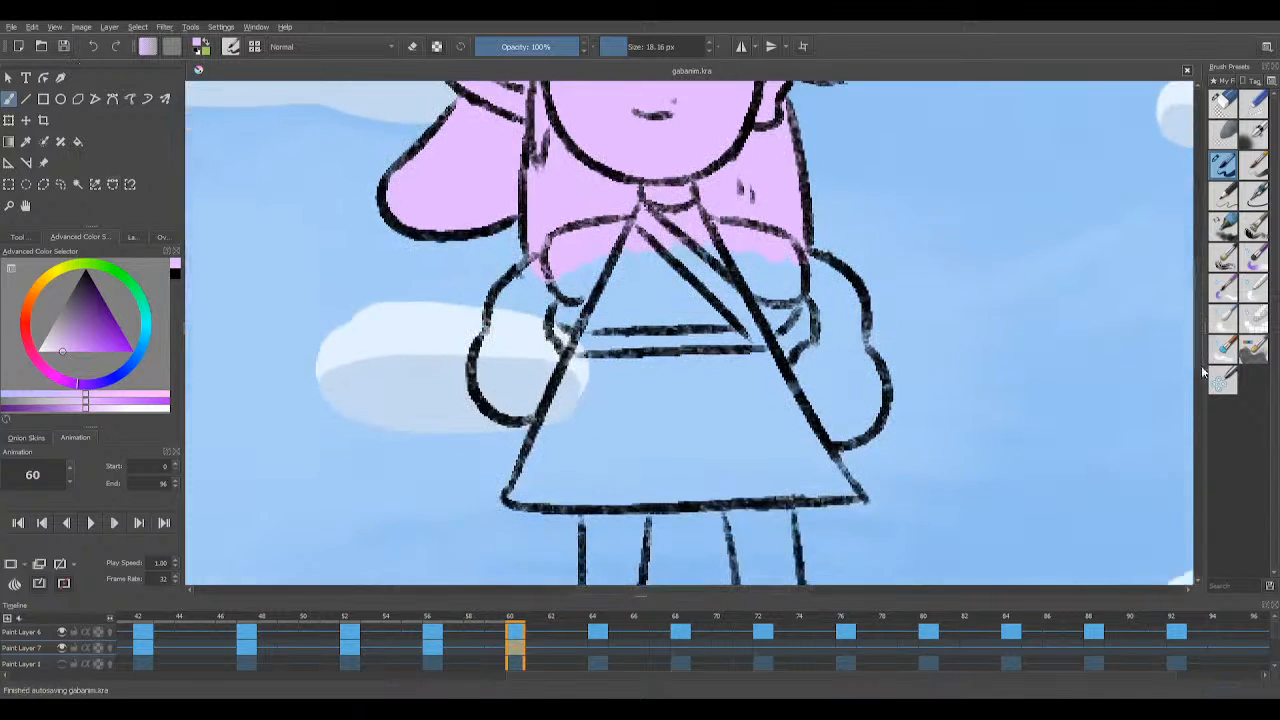
pyautogui.moveTo(507, 292)
pyautogui.mouseDown()
pyautogui.moveTo(489, 385)
pyautogui.moveTo(503, 401)
pyautogui.moveTo(490, 386)
pyautogui.moveTo(533, 350)
pyautogui.moveTo(503, 325)
pyautogui.moveTo(533, 283)
pyautogui.mouseUp()
pyautogui.moveTo(540, 292)
pyautogui.mouseDown()
pyautogui.moveTo(579, 322)
pyautogui.moveTo(562, 297)
pyautogui.moveTo(571, 289)
pyautogui.moveTo(584, 280)
pyautogui.moveTo(614, 293)
pyautogui.mouseUp()
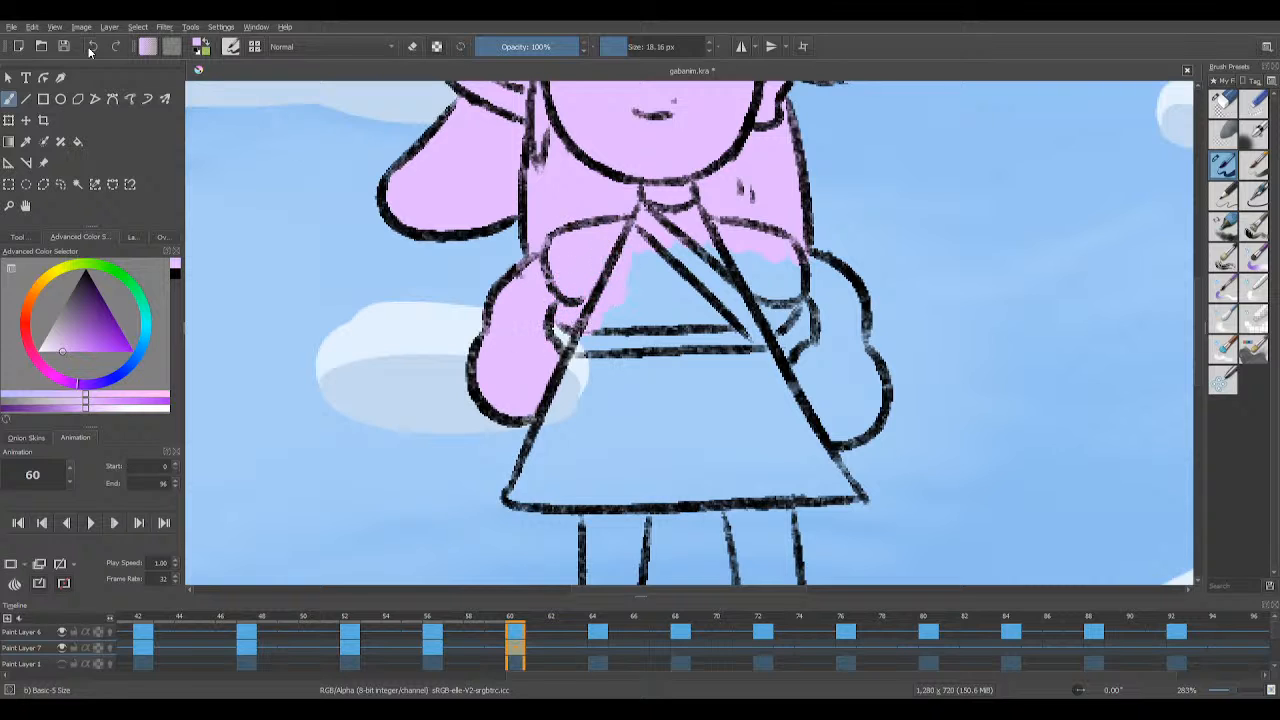
pyautogui.moveTo(647, 229)
pyautogui.mouseDown()
pyautogui.moveTo(608, 334)
pyautogui.moveTo(577, 362)
pyautogui.moveTo(640, 332)
pyautogui.moveTo(686, 363)
pyautogui.moveTo(740, 338)
pyautogui.moveTo(728, 258)
pyautogui.moveTo(786, 262)
pyautogui.moveTo(780, 303)
pyautogui.mouseUp()
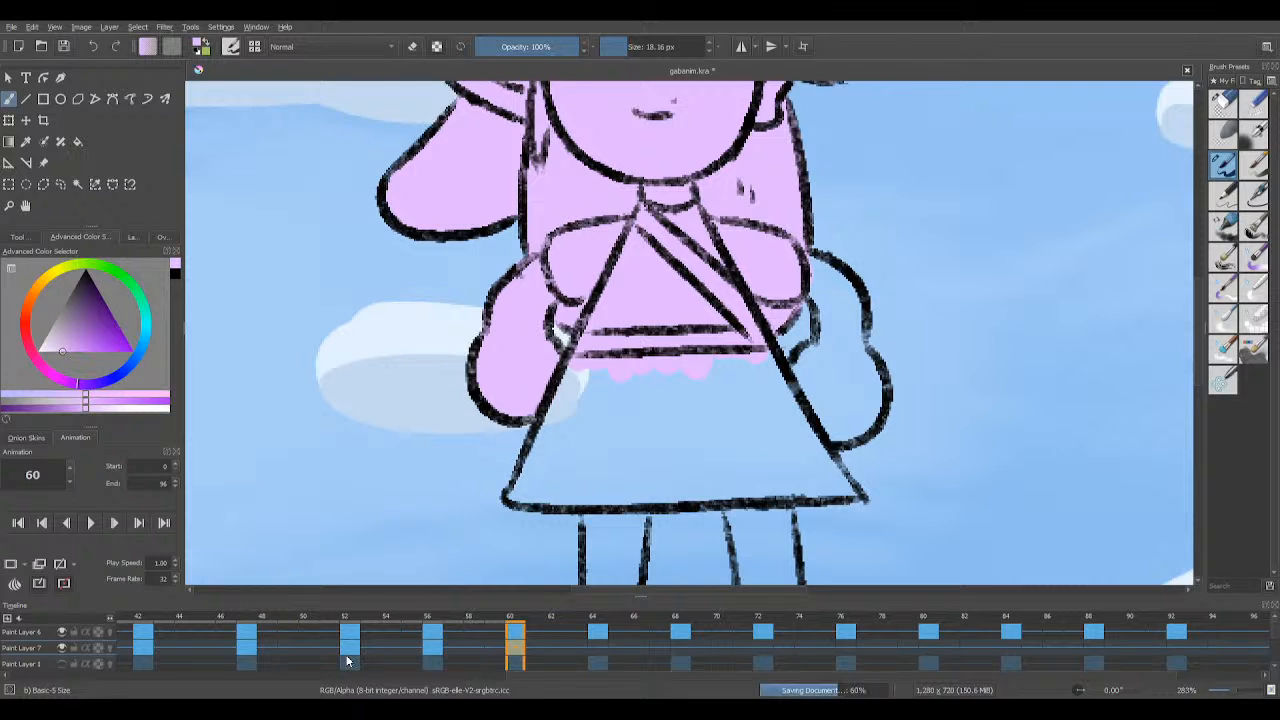
pyautogui.hotkey('ctrl', 's')
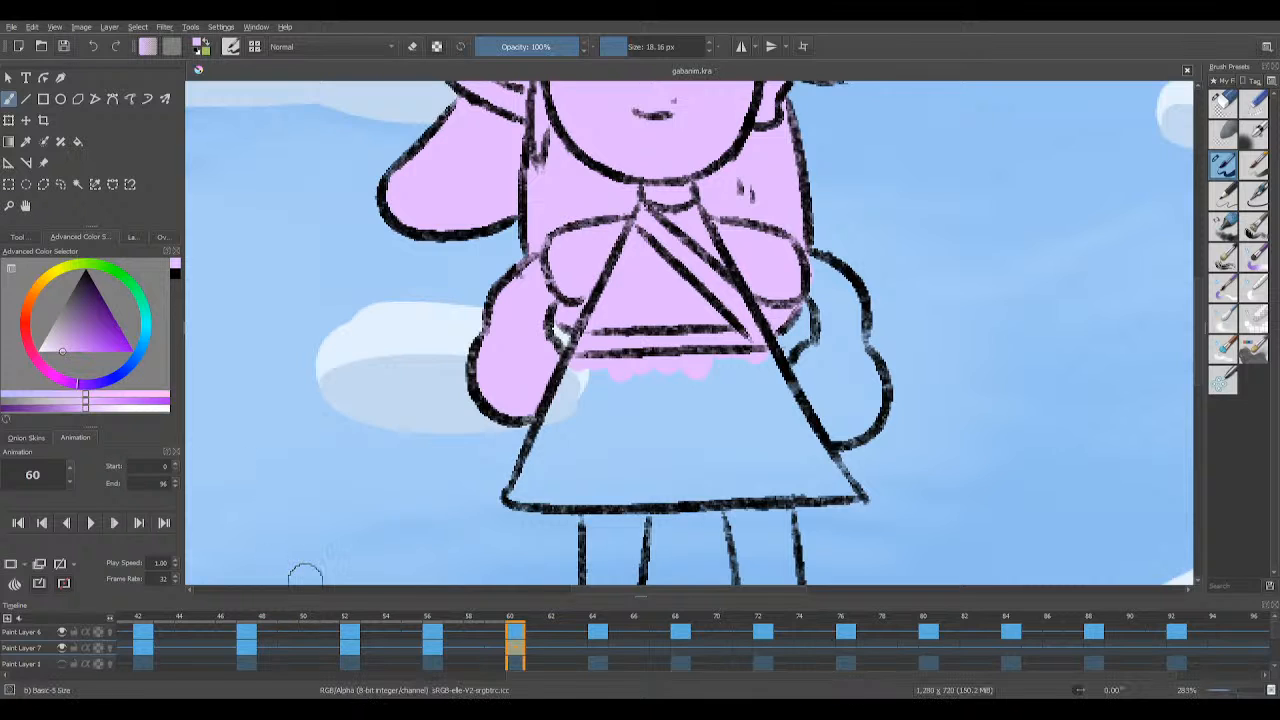
# Step: Fill the remaining lower arm and hand and the whole skirt with lavender on frame 60
pyautogui.moveTo(803, 260)
pyautogui.mouseDown()
pyautogui.moveTo(827, 316)
pyautogui.moveTo(832, 288)
pyautogui.moveTo(850, 311)
pyautogui.moveTo(849, 287)
pyautogui.moveTo(853, 320)
pyautogui.moveTo(842, 312)
pyautogui.moveTo(804, 361)
pyautogui.moveTo(857, 353)
pyautogui.mouseUp()
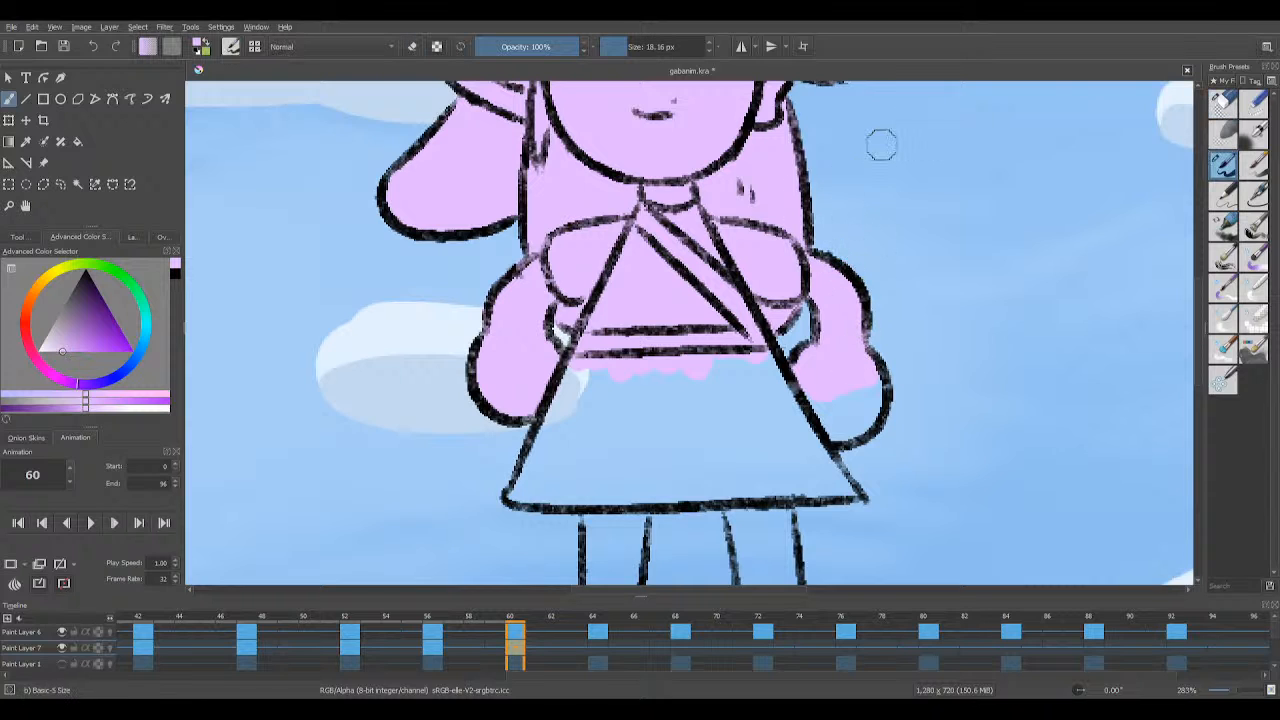
pyautogui.moveTo(849, 423)
pyautogui.mouseDown()
pyautogui.moveTo(806, 414)
pyautogui.moveTo(800, 391)
pyautogui.moveTo(815, 377)
pyautogui.moveTo(849, 380)
pyautogui.mouseUp()
pyautogui.moveTo(745, 340); pyautogui.dragTo(765, 372)
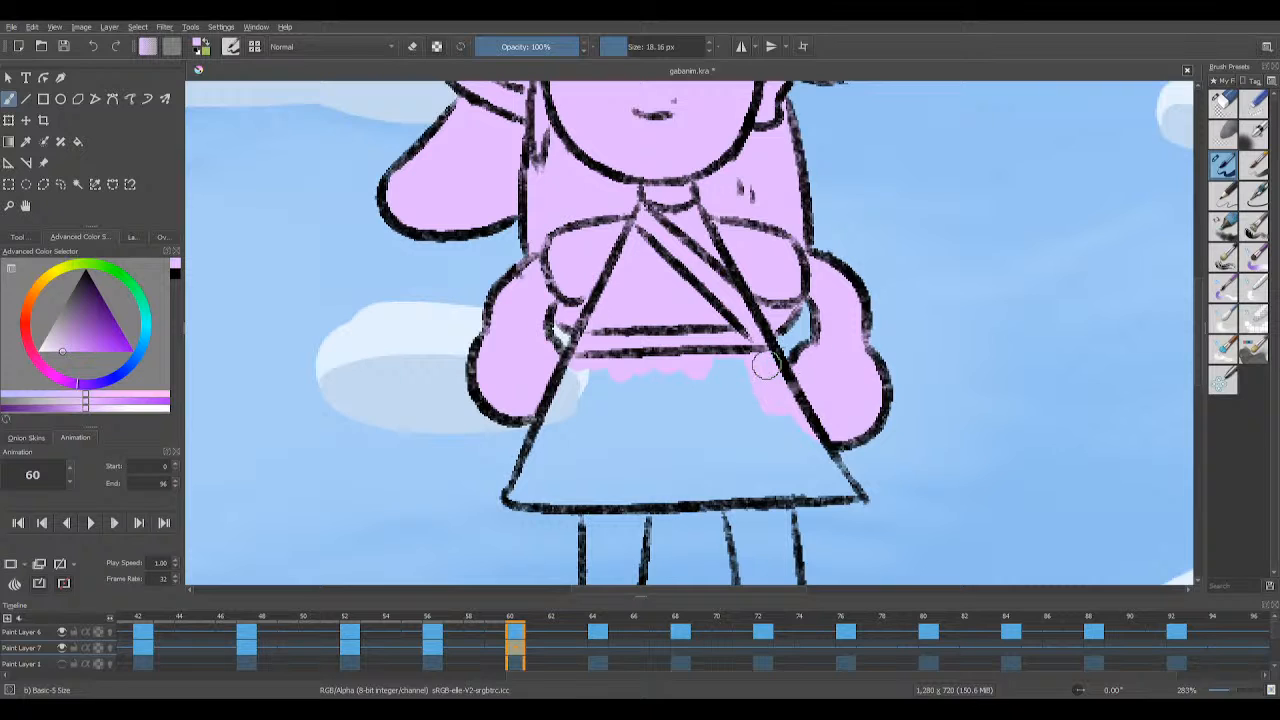
pyautogui.moveTo(585, 372)
pyautogui.mouseDown()
pyautogui.moveTo(516, 491)
pyautogui.moveTo(570, 495)
pyautogui.moveTo(520, 499)
pyautogui.moveTo(831, 477)
pyautogui.mouseUp()
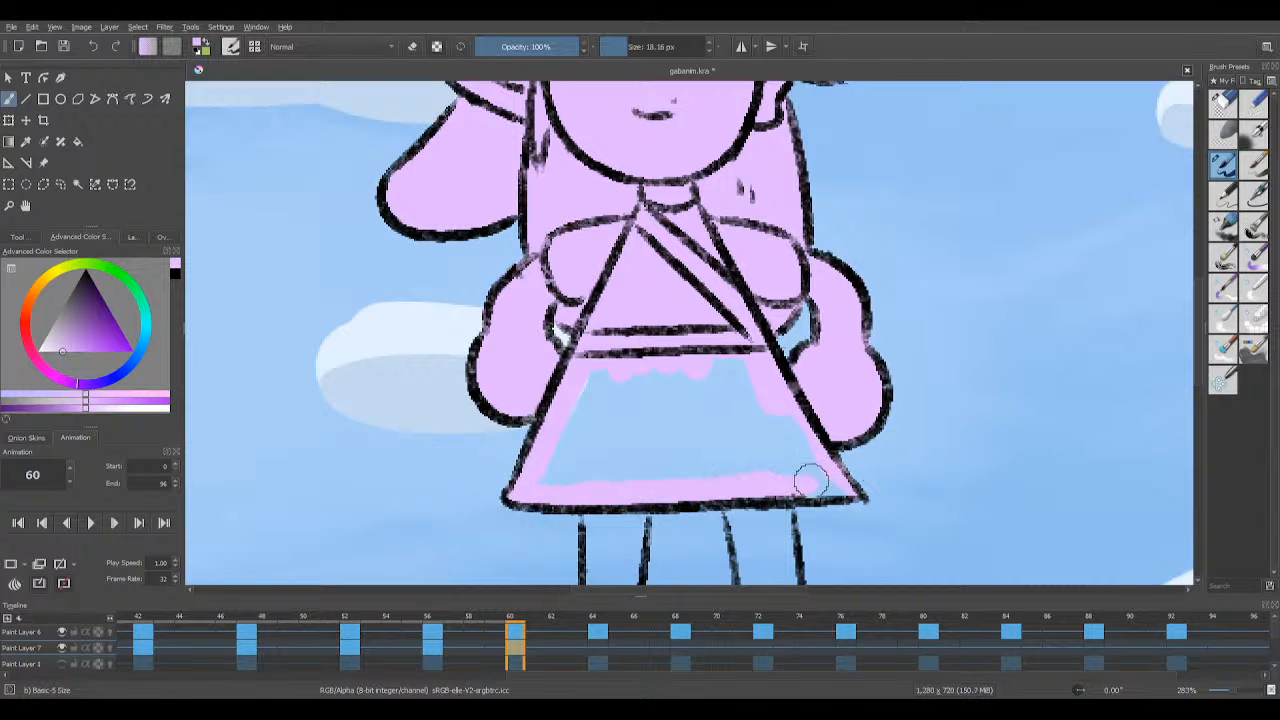
pyautogui.moveTo(548, 464)
pyautogui.mouseDown()
pyautogui.moveTo(600, 356)
pyautogui.moveTo(638, 357)
pyautogui.moveTo(667, 410)
pyautogui.moveTo(735, 351)
pyautogui.moveTo(760, 406)
pyautogui.moveTo(607, 432)
pyautogui.moveTo(603, 471)
pyautogui.moveTo(695, 444)
pyautogui.moveTo(718, 411)
pyautogui.moveTo(778, 411)
pyautogui.moveTo(814, 473)
pyautogui.mouseUp()
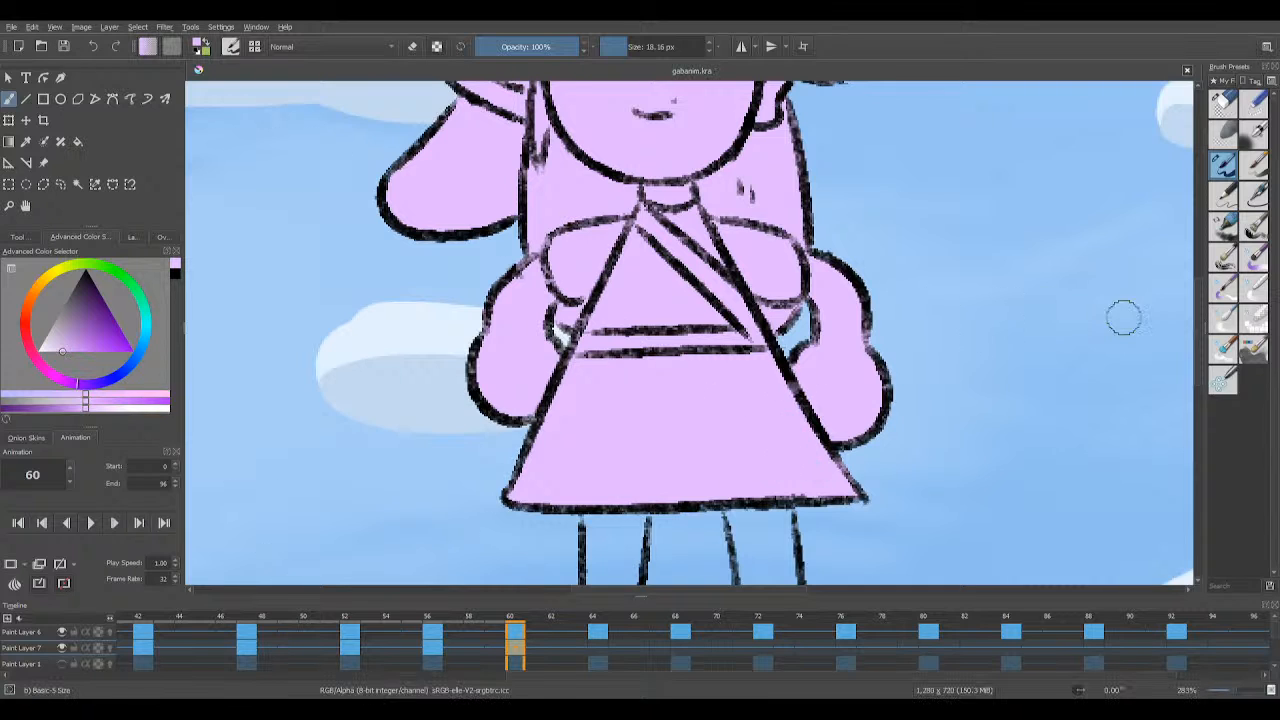
# Step: Paint the left leg and foot of the figure lavender on frame 60, and save the file
pyautogui.scroll(-5, 1199, 320)
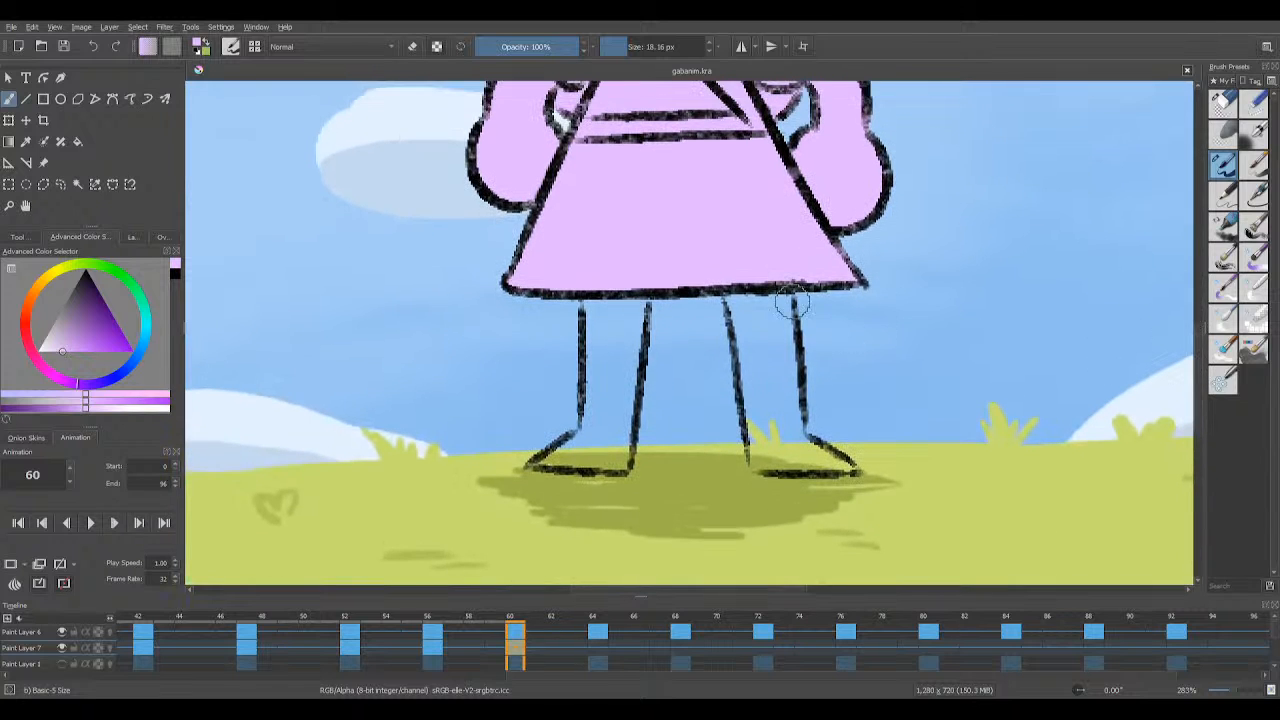
pyautogui.moveTo(590, 335)
pyautogui.mouseDown()
pyautogui.moveTo(591, 320)
pyautogui.moveTo(594, 370)
pyautogui.moveTo(620, 290)
pyautogui.moveTo(622, 375)
pyautogui.mouseUp()
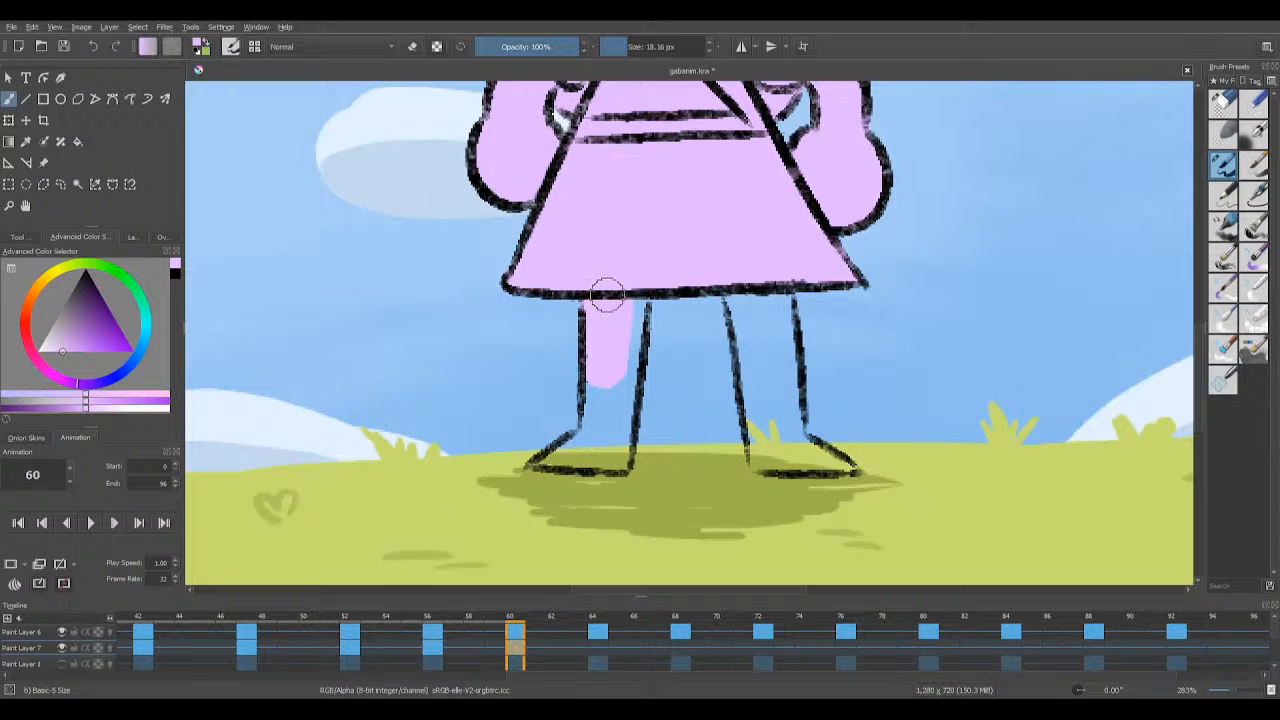
pyautogui.moveTo(627, 348)
pyautogui.mouseDown()
pyautogui.moveTo(585, 392)
pyautogui.moveTo(590, 427)
pyautogui.moveTo(592, 378)
pyautogui.moveTo(623, 349)
pyautogui.moveTo(630, 368)
pyautogui.moveTo(581, 446)
pyautogui.moveTo(543, 459)
pyautogui.moveTo(587, 431)
pyautogui.moveTo(567, 457)
pyautogui.moveTo(593, 457)
pyautogui.moveTo(545, 461)
pyautogui.moveTo(615, 432)
pyautogui.moveTo(622, 462)
pyautogui.mouseUp()
pyautogui.press('/')
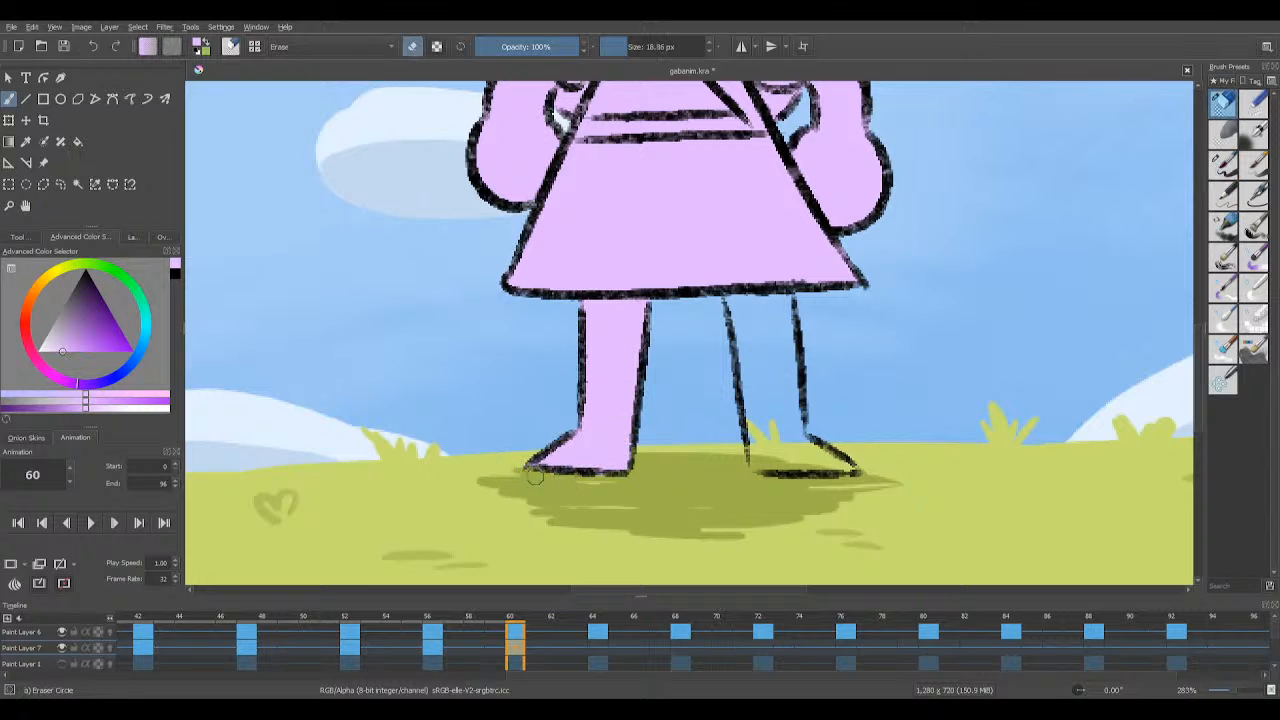
pyautogui.press('/')
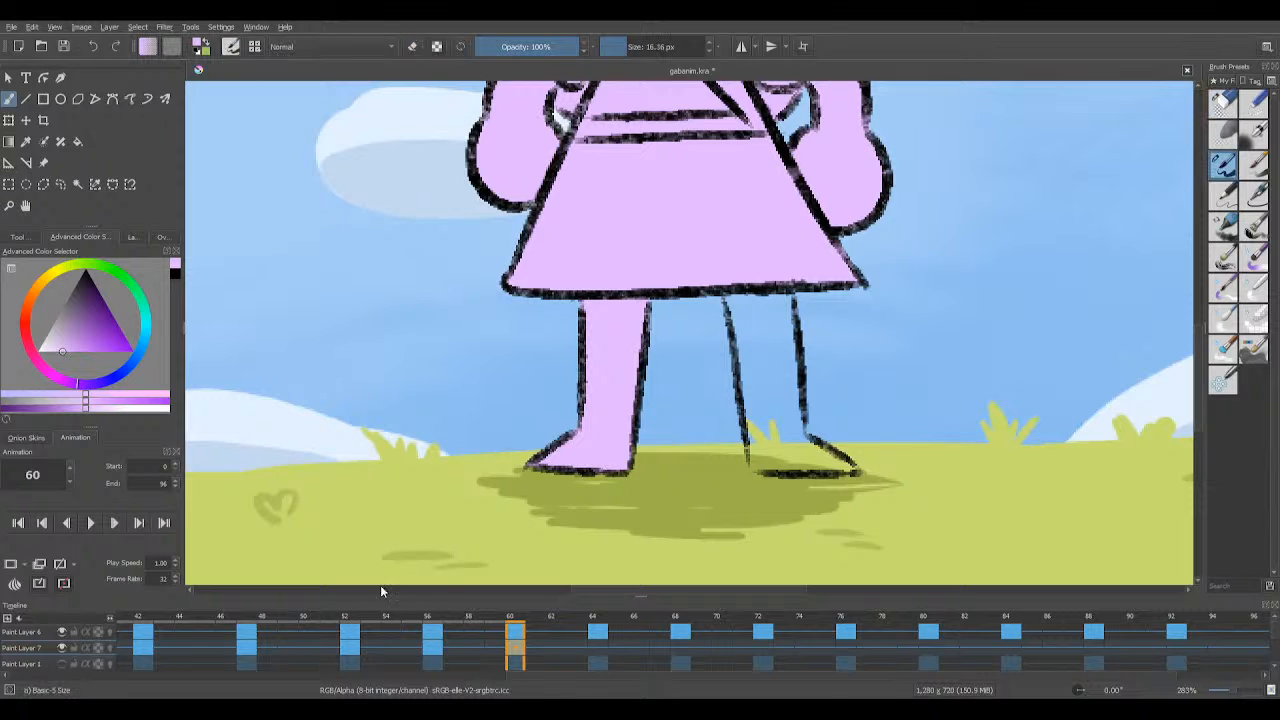
pyautogui.hotkey('ctrl', 's')
pyautogui.hscroll(2, 620, 598)
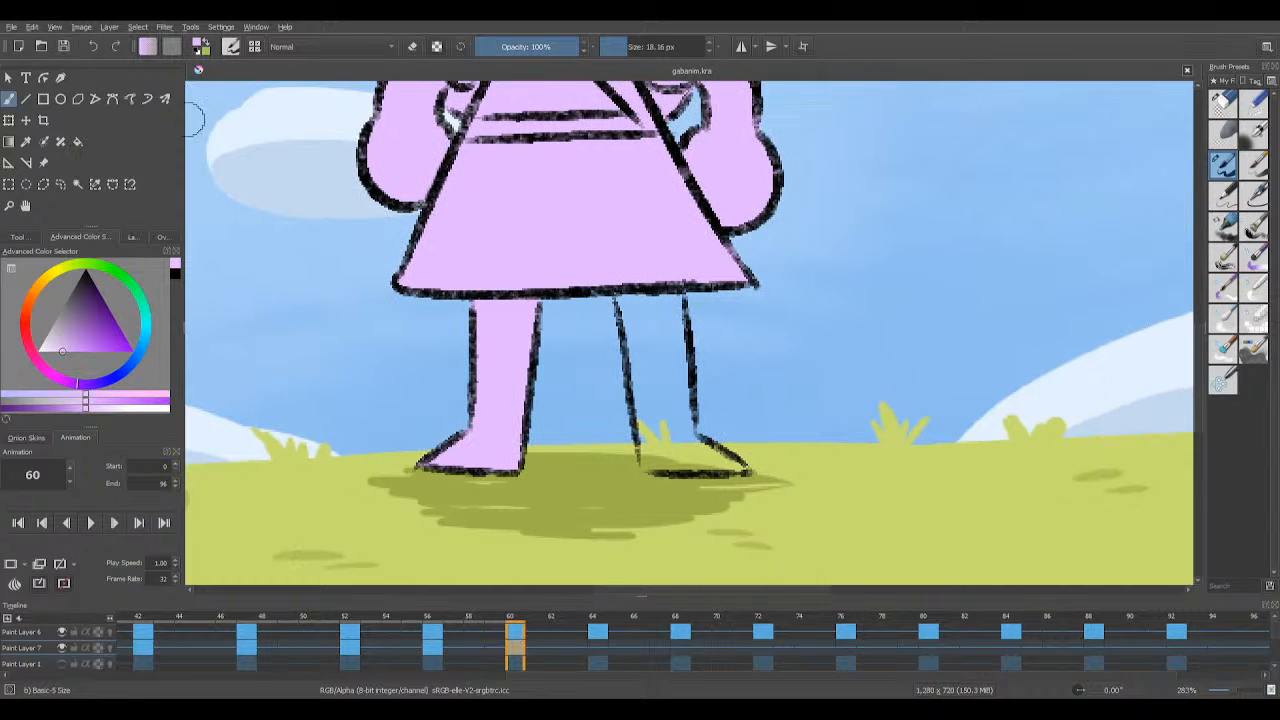
# Step: Fill the remaining leg and foot with lavender on frame 60, tidy the edge at the toe, and save the file
pyautogui.moveTo(628, 288); pyautogui.dragTo(633, 338)
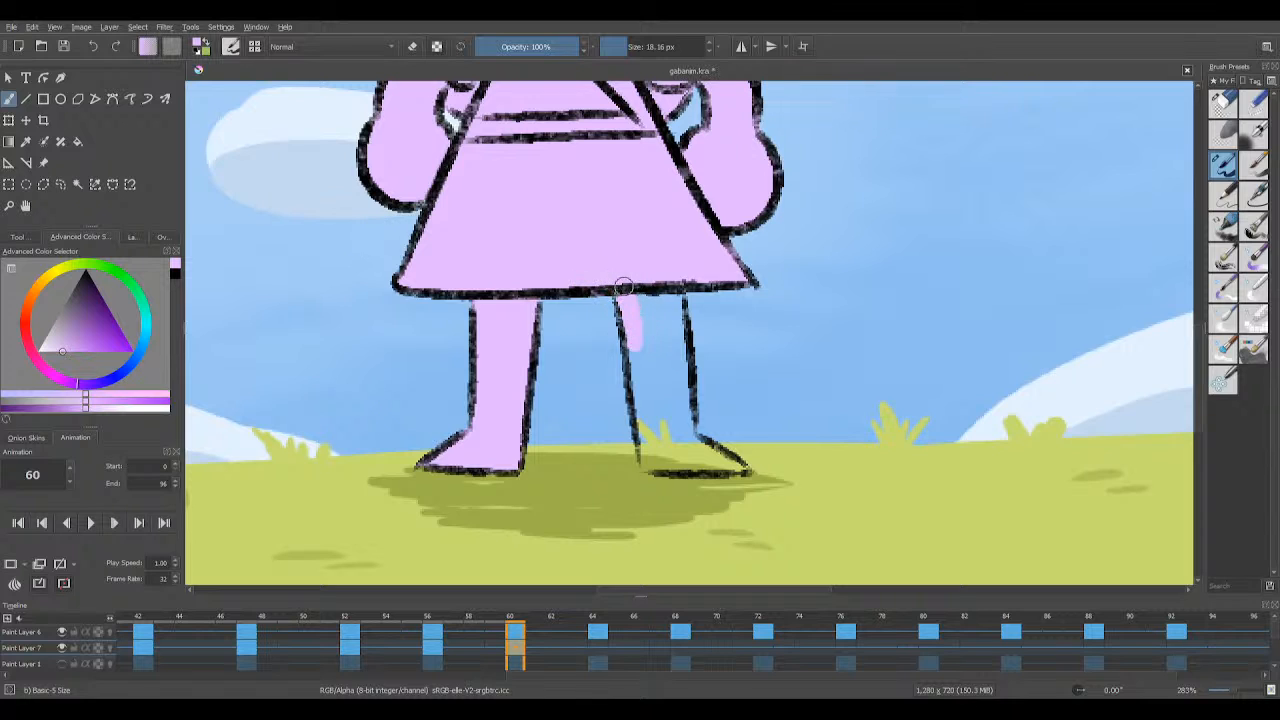
pyautogui.moveTo(622, 287)
pyautogui.mouseDown()
pyautogui.moveTo(668, 289)
pyautogui.moveTo(675, 361)
pyautogui.moveTo(635, 360)
pyautogui.moveTo(635, 337)
pyautogui.moveTo(639, 382)
pyautogui.moveTo(655, 414)
pyautogui.moveTo(683, 420)
pyautogui.moveTo(681, 402)
pyautogui.moveTo(643, 390)
pyautogui.moveTo(649, 457)
pyautogui.moveTo(665, 419)
pyautogui.moveTo(712, 468)
pyautogui.mouseUp()
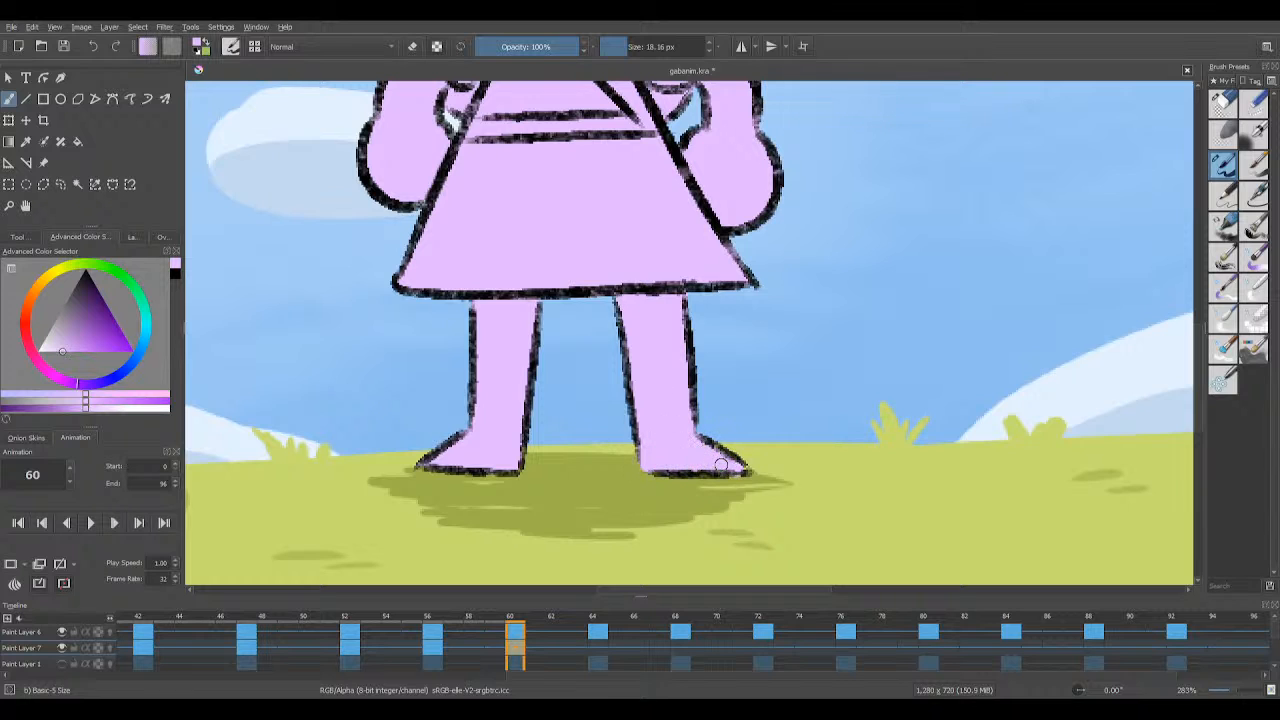
pyautogui.press('e')
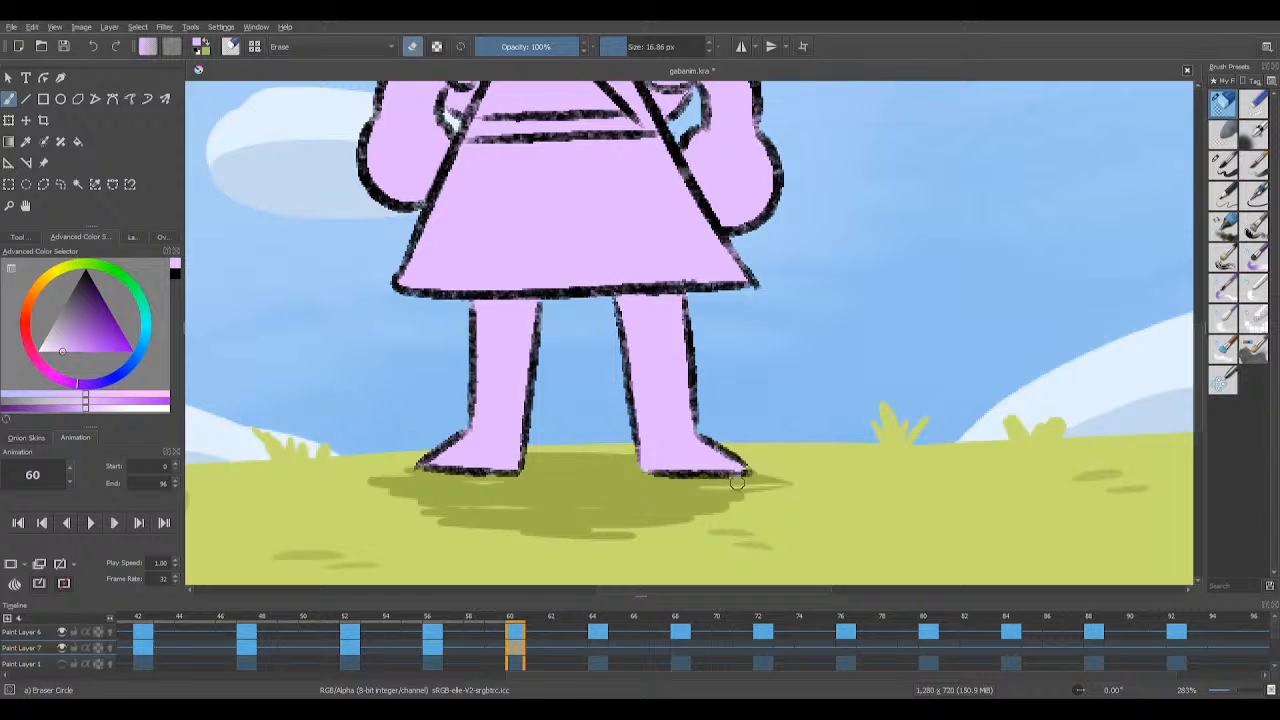
pyautogui.press('e')
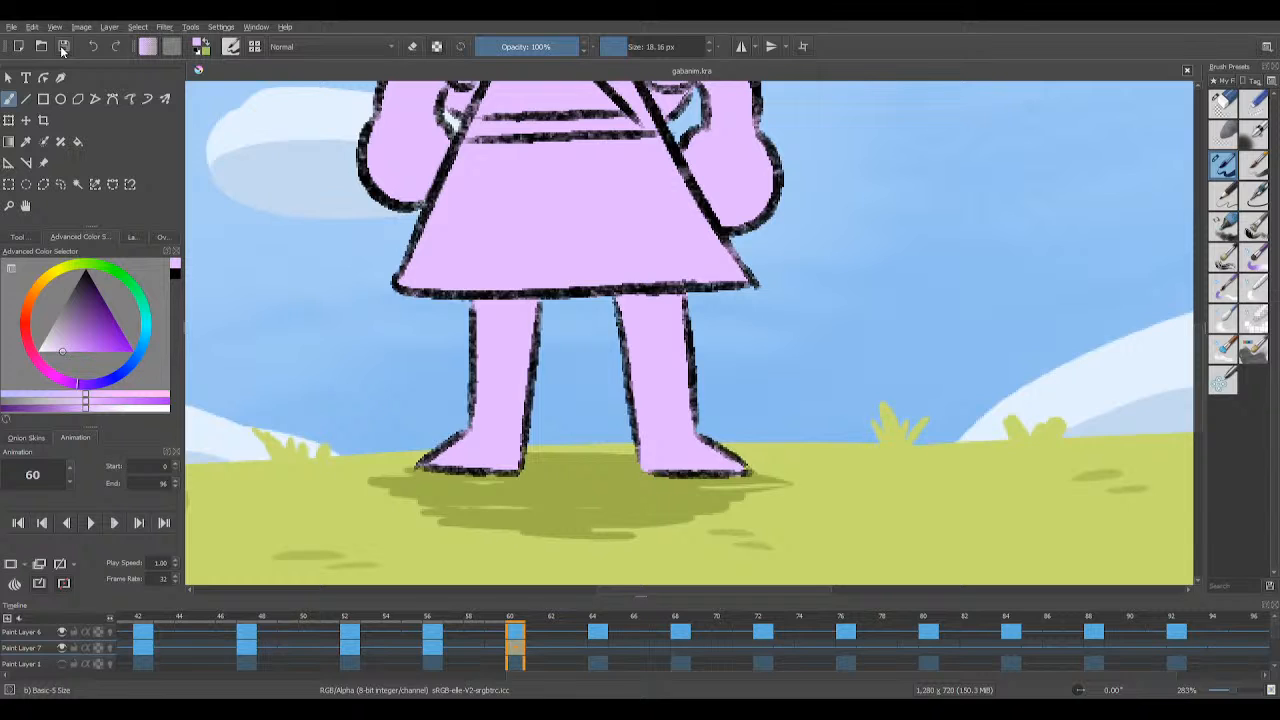
# Step: Go to frame 64 on Paint Layer 7 and clear the lavender fill carried over from frame 60
pyautogui.click(601, 649)
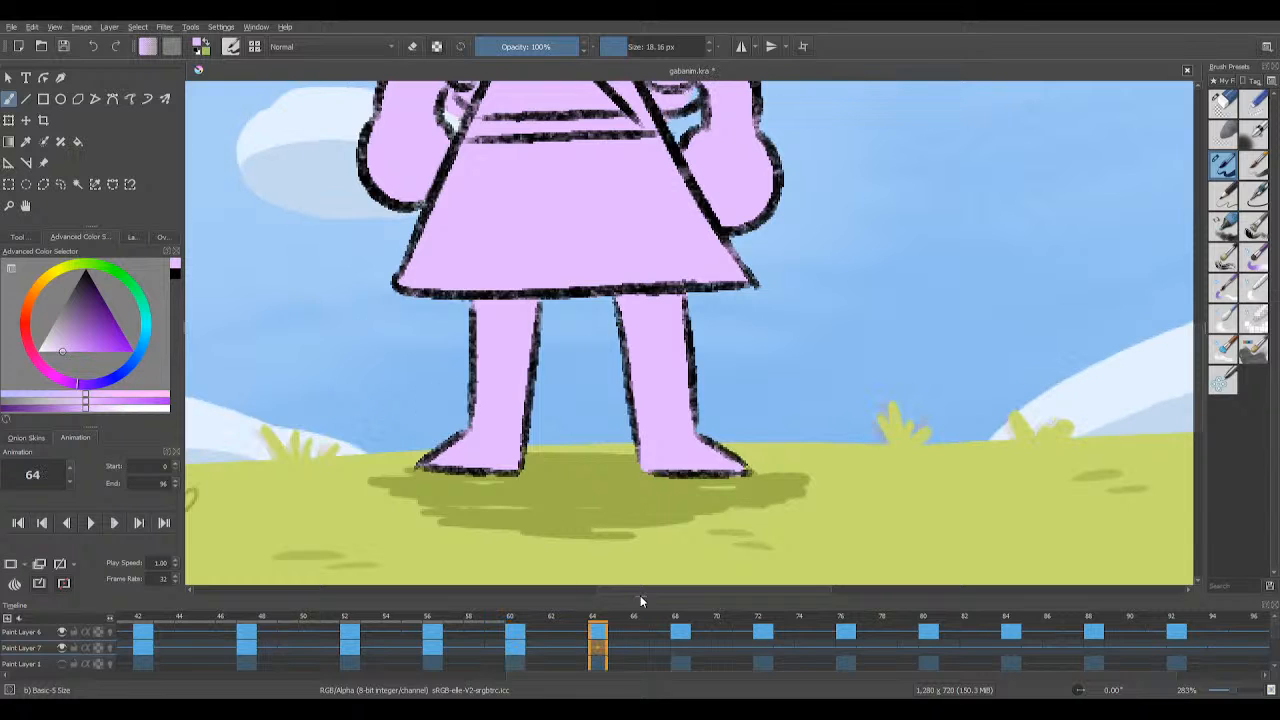
pyautogui.press('Delete')
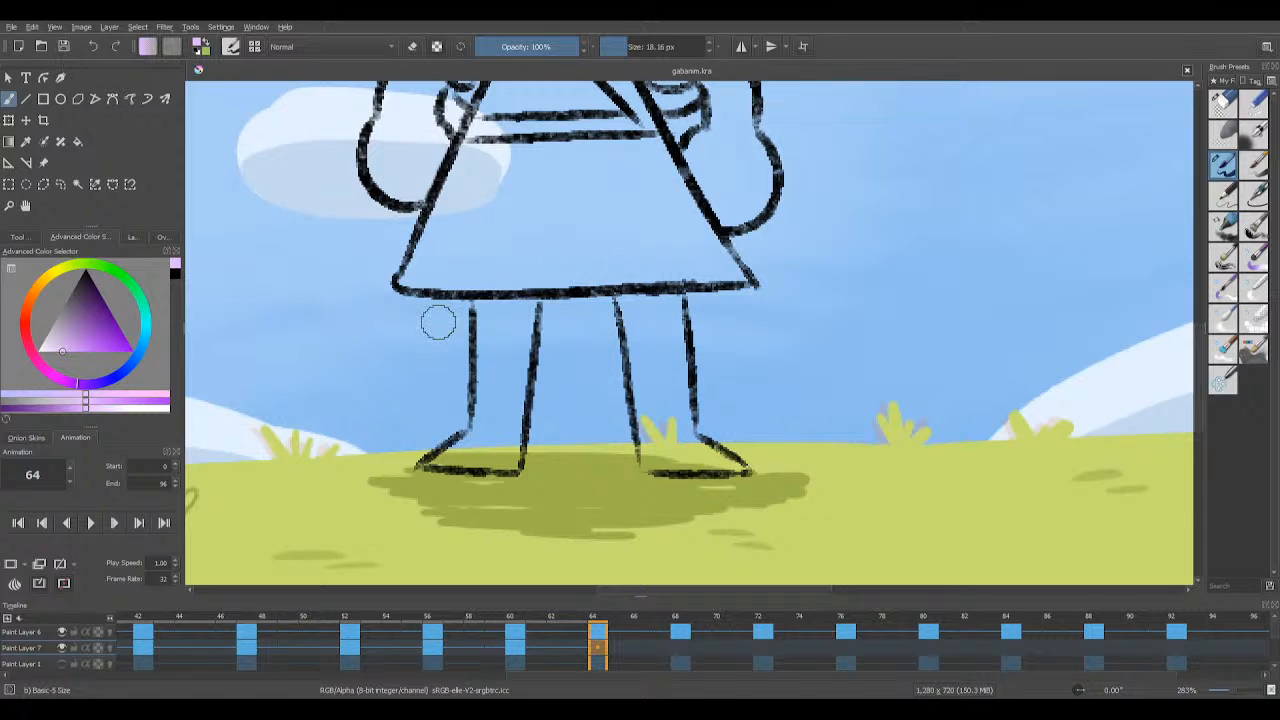
# Step: Try painting the hair tuft on top of the head lavender on frame 64, and undo the stroke
pyautogui.scroll(-1, 632, 362)
pyautogui.scroll(1, 634, 357)
pyautogui.scroll(-1, 735, 378)
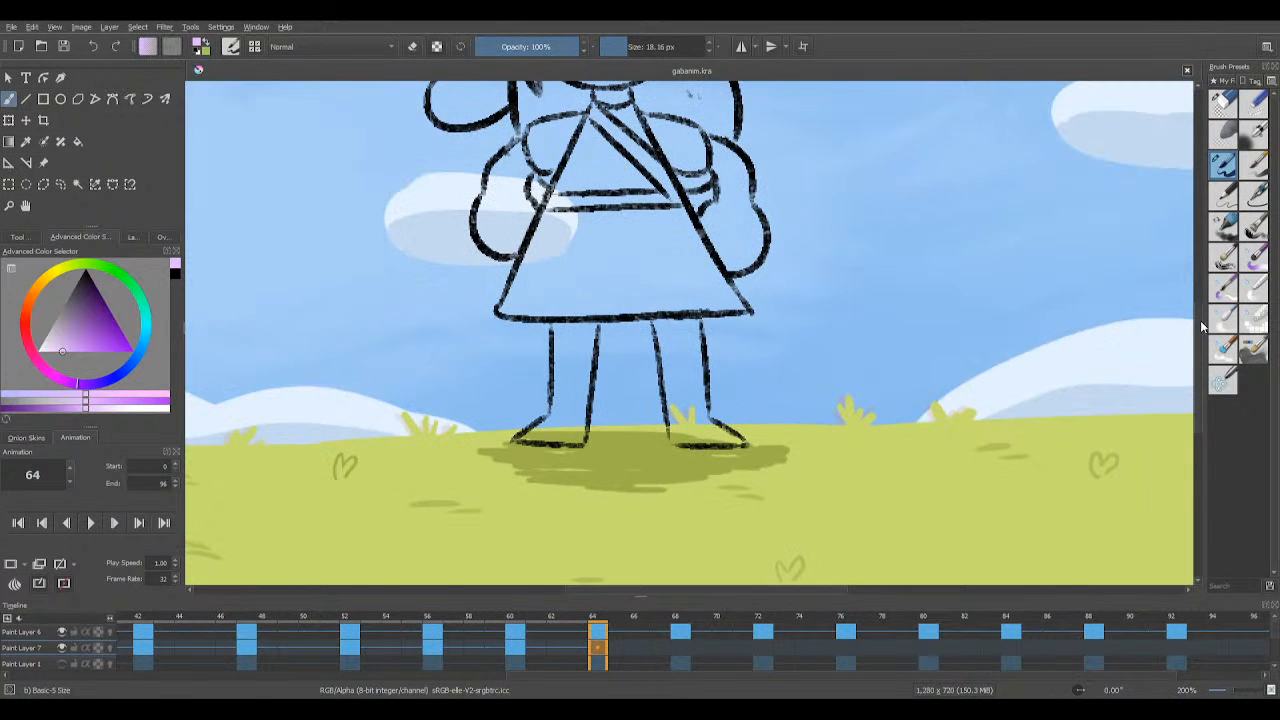
pyautogui.scroll(5, 1200, 327)
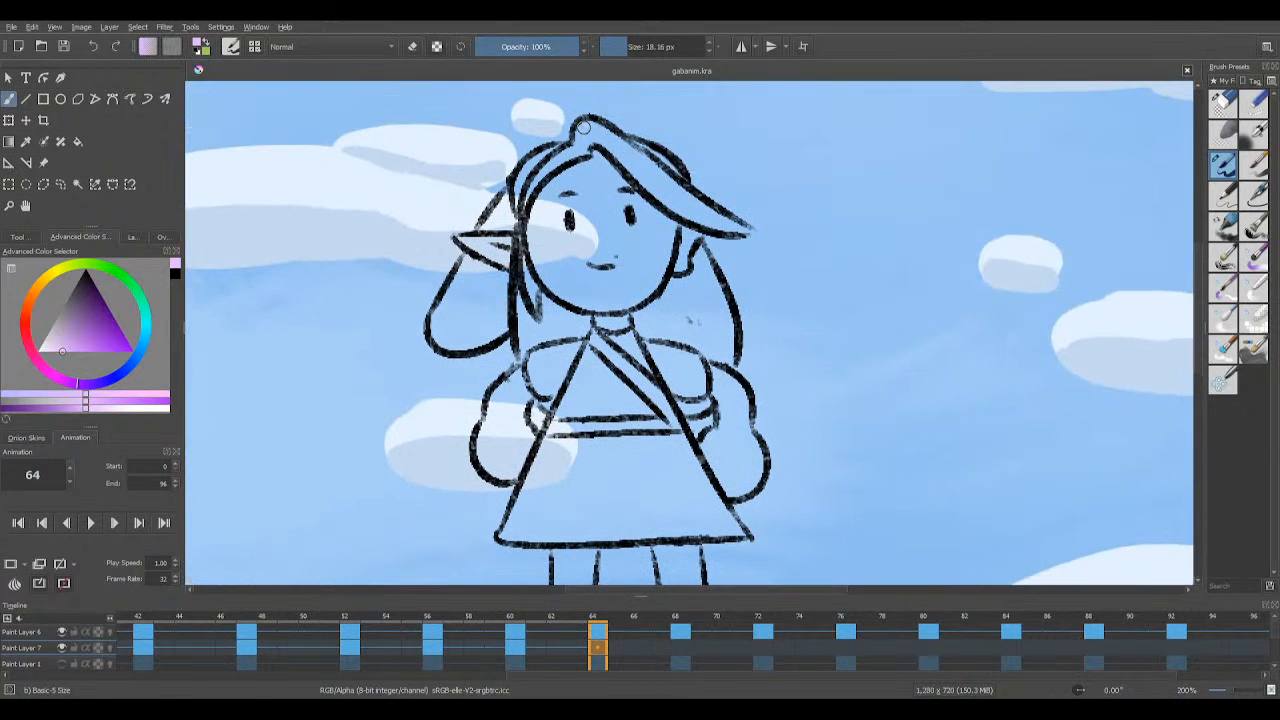
pyautogui.moveTo(583, 127); pyautogui.dragTo(592, 146)
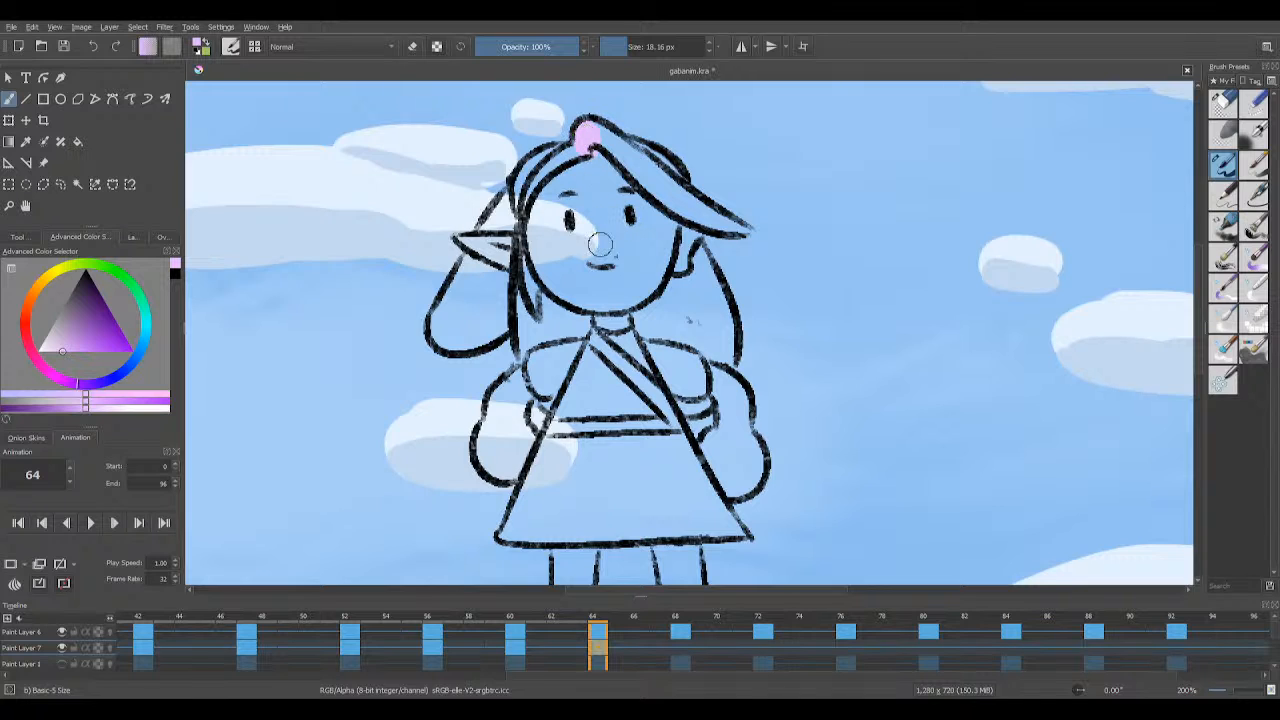
pyautogui.hotkey('ctrl', 'z')
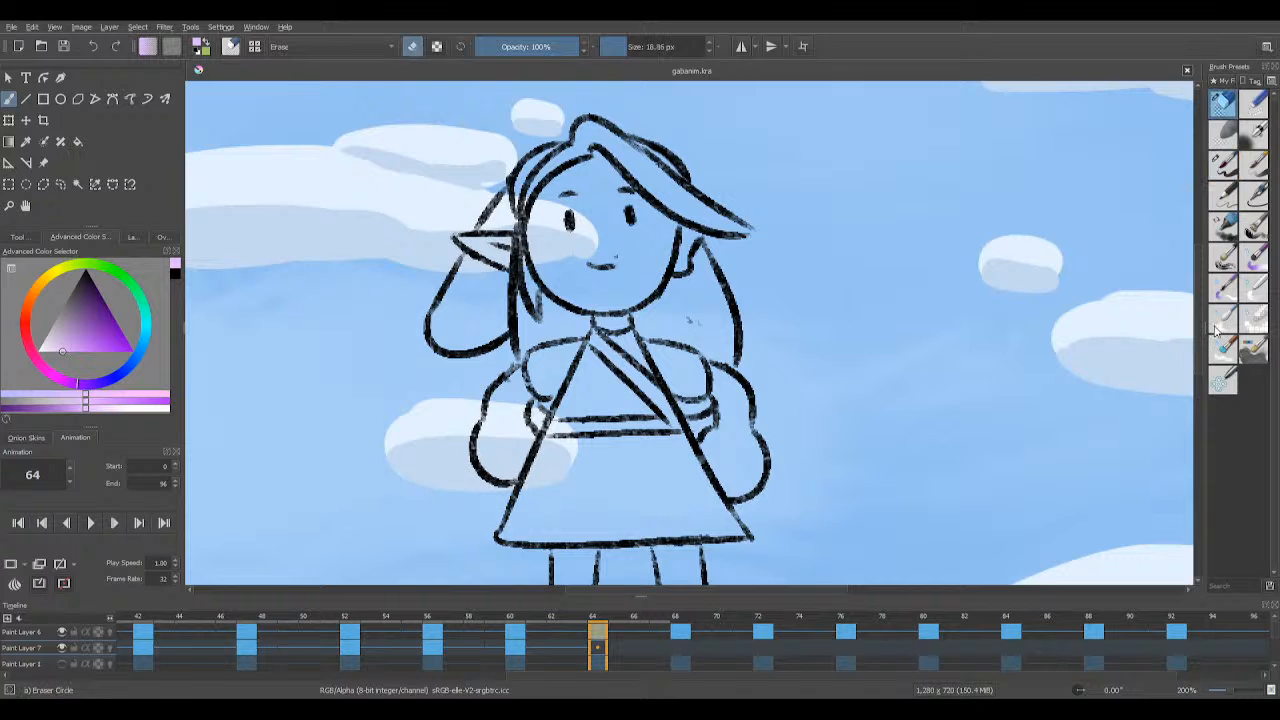
# Step: Add a small black stroke to the hair parting on frame 64 with the Thickpaint brush at 7.12 px
pyautogui.click(1254, 348)
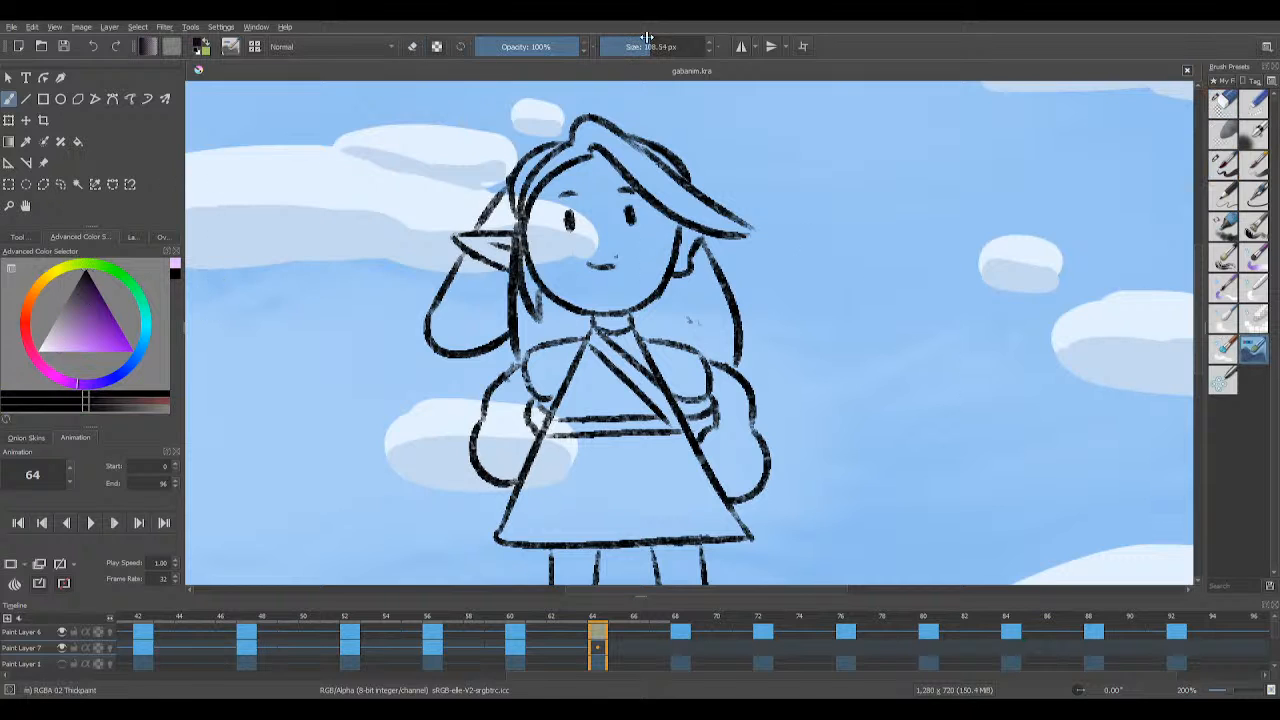
pyautogui.moveTo(643, 42); pyautogui.dragTo(604, 46)
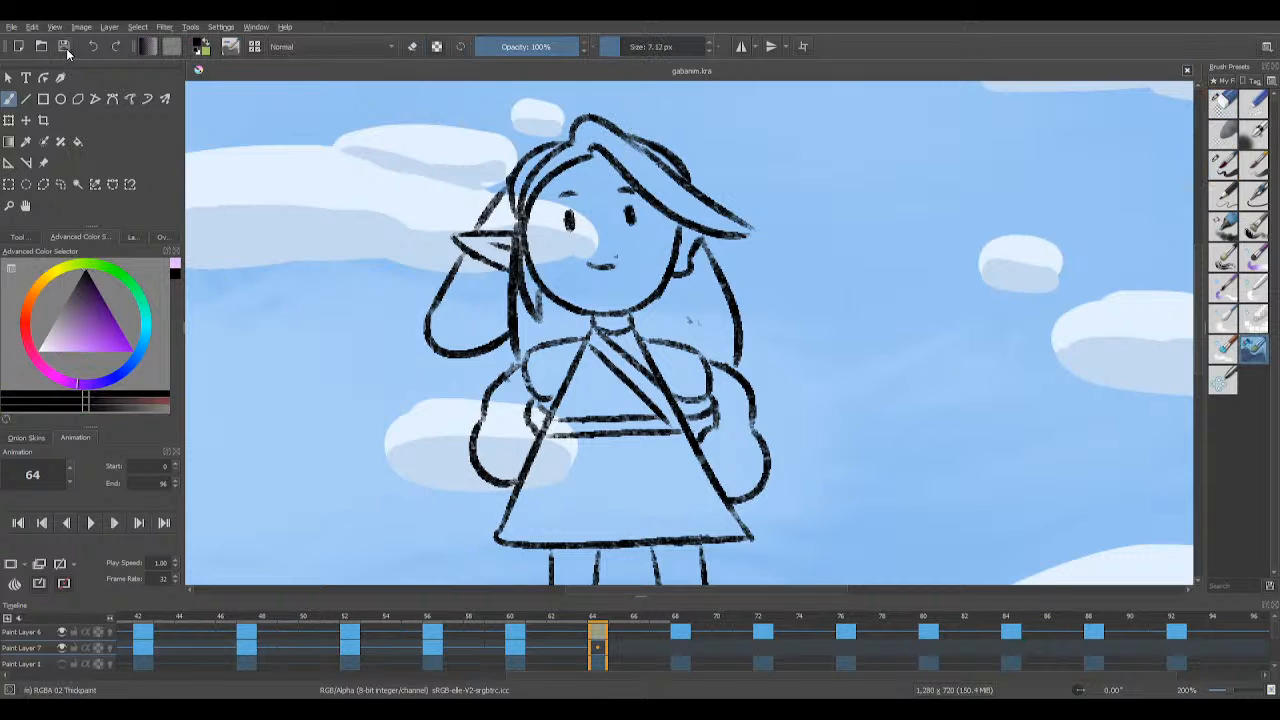
pyautogui.moveTo(601, 155); pyautogui.dragTo(594, 151)
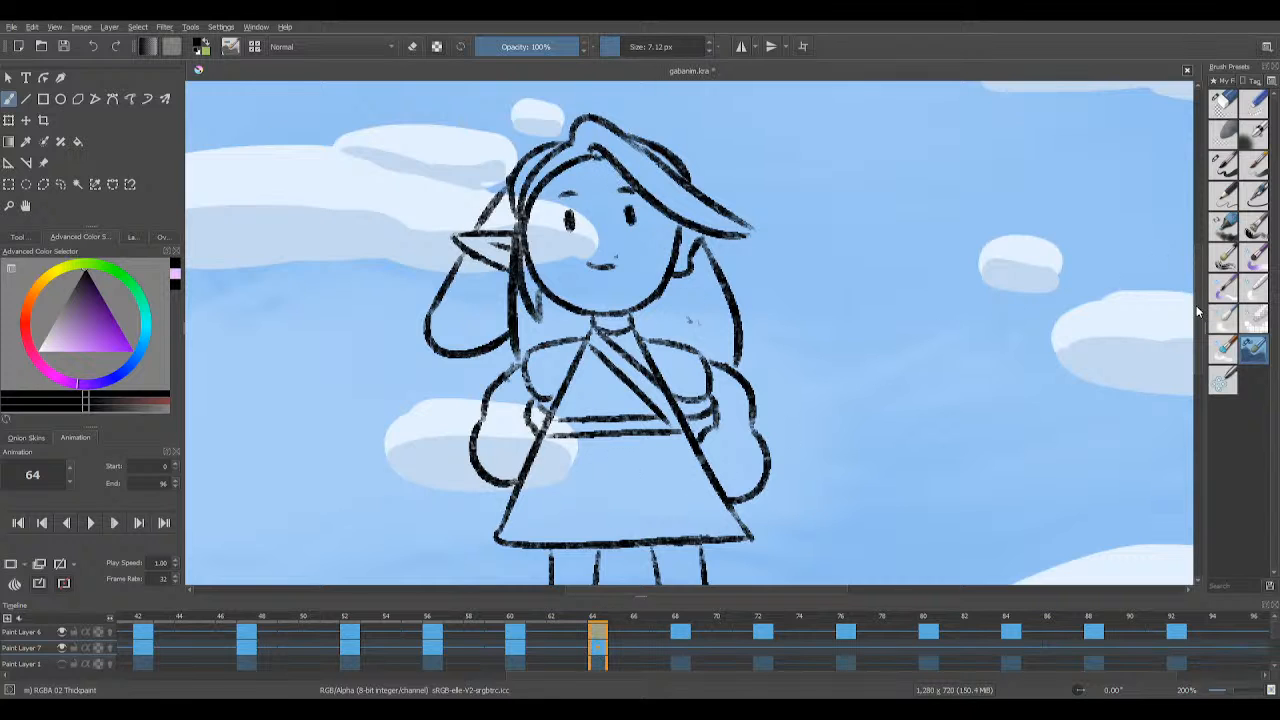
pyautogui.scroll(-2, 1197, 338)
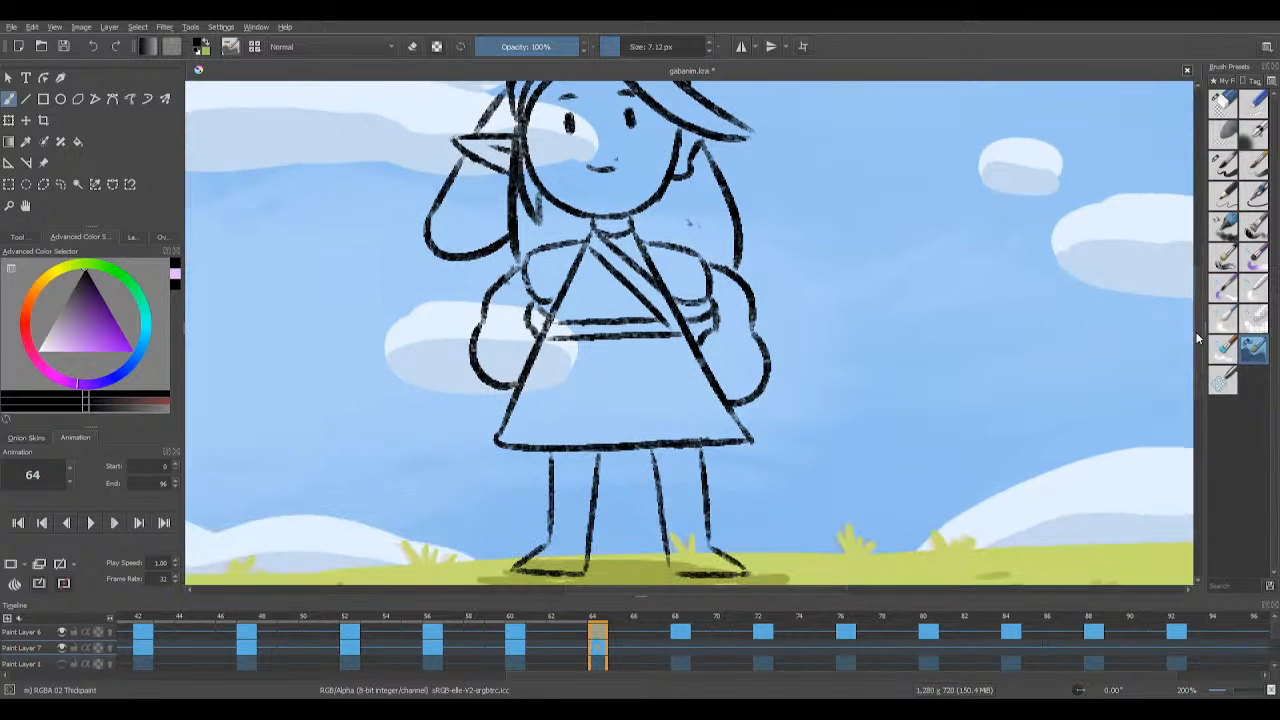
# Step: Compare frames 60 and 64 on Paint Layer 7, then choose the Basic-5 Size brush at 18.16 px on frame 64
pyautogui.click(597, 653)
pyautogui.click(516, 651)
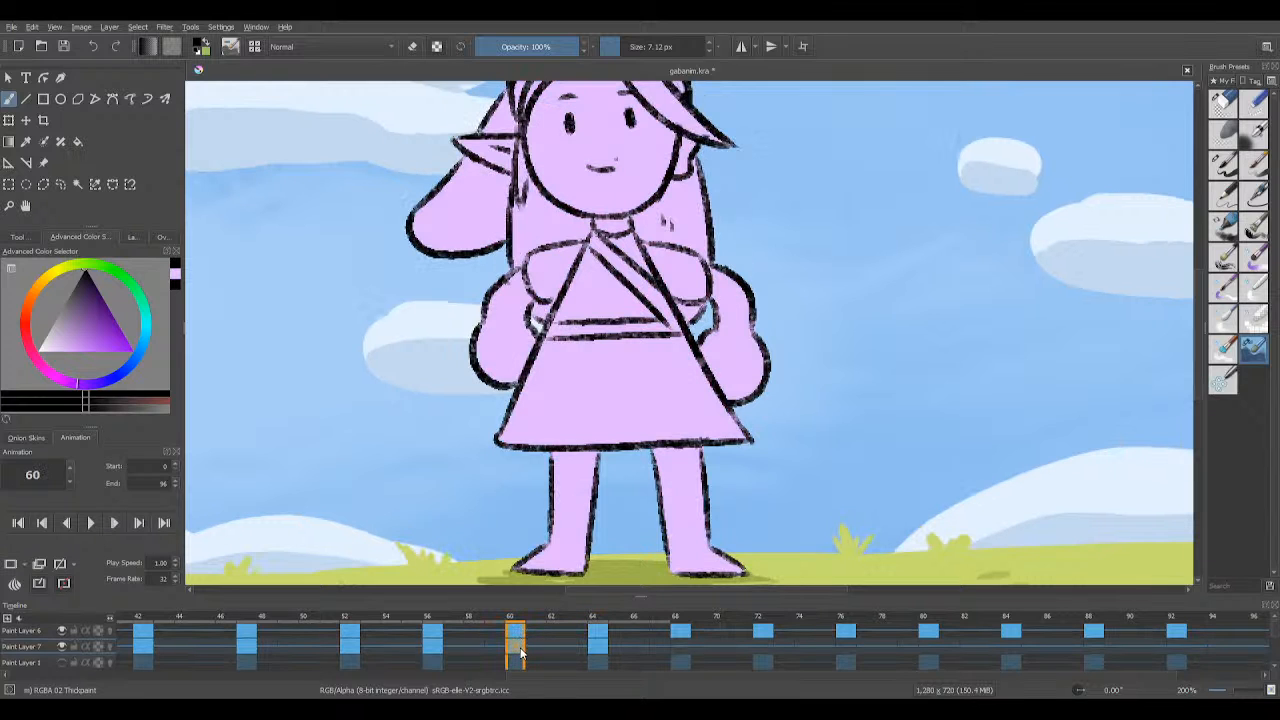
pyautogui.click(590, 653)
pyautogui.click(517, 653)
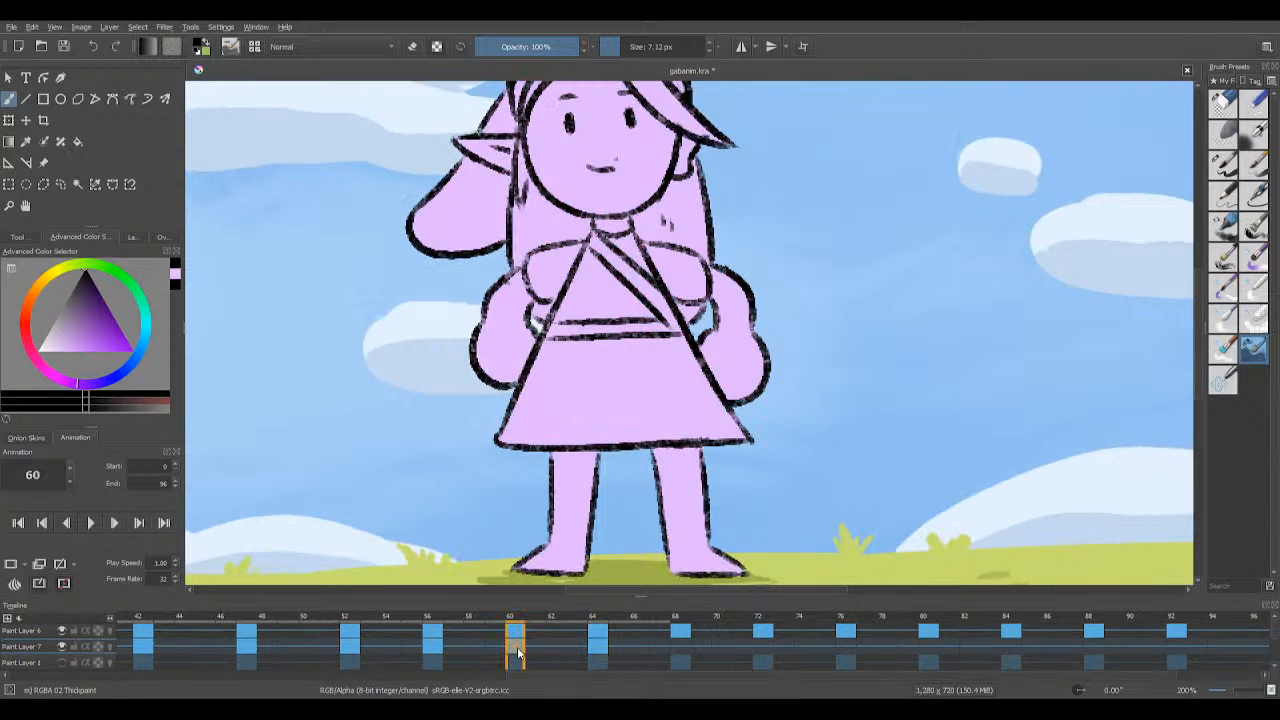
pyautogui.click(133, 237)
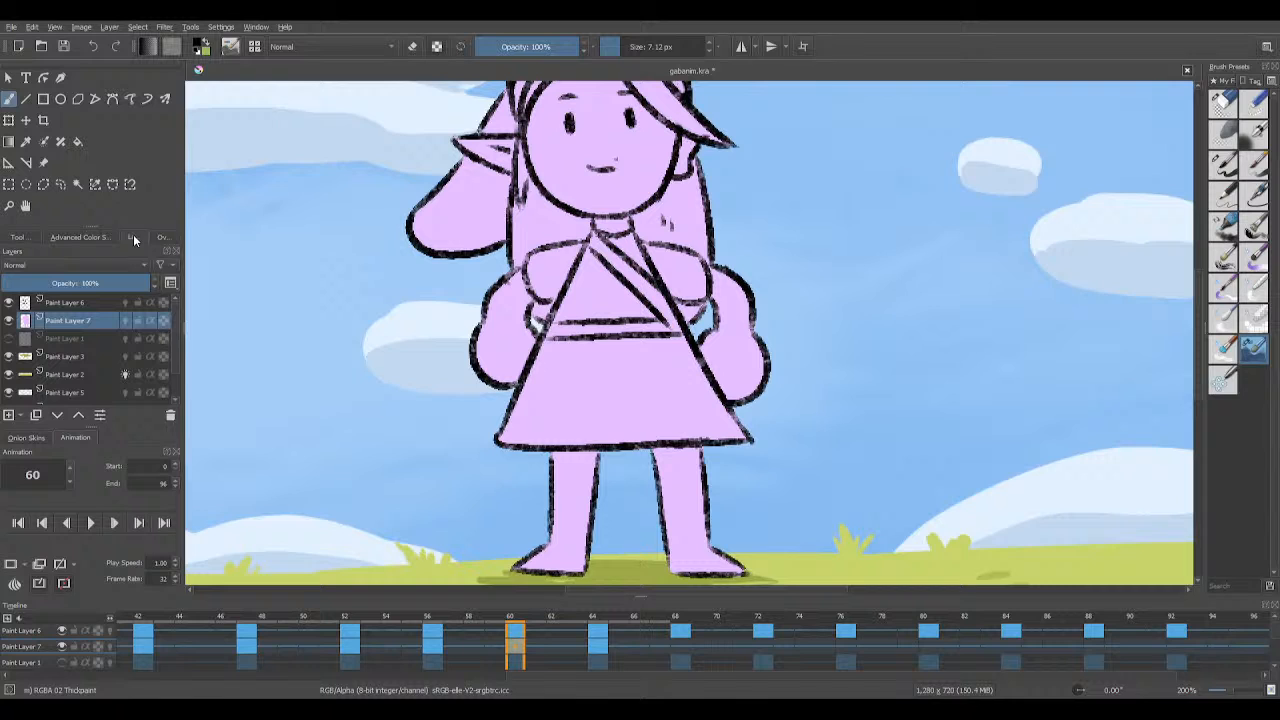
pyautogui.click(597, 652)
pyautogui.click(1222, 104)
pyautogui.click(1222, 163)
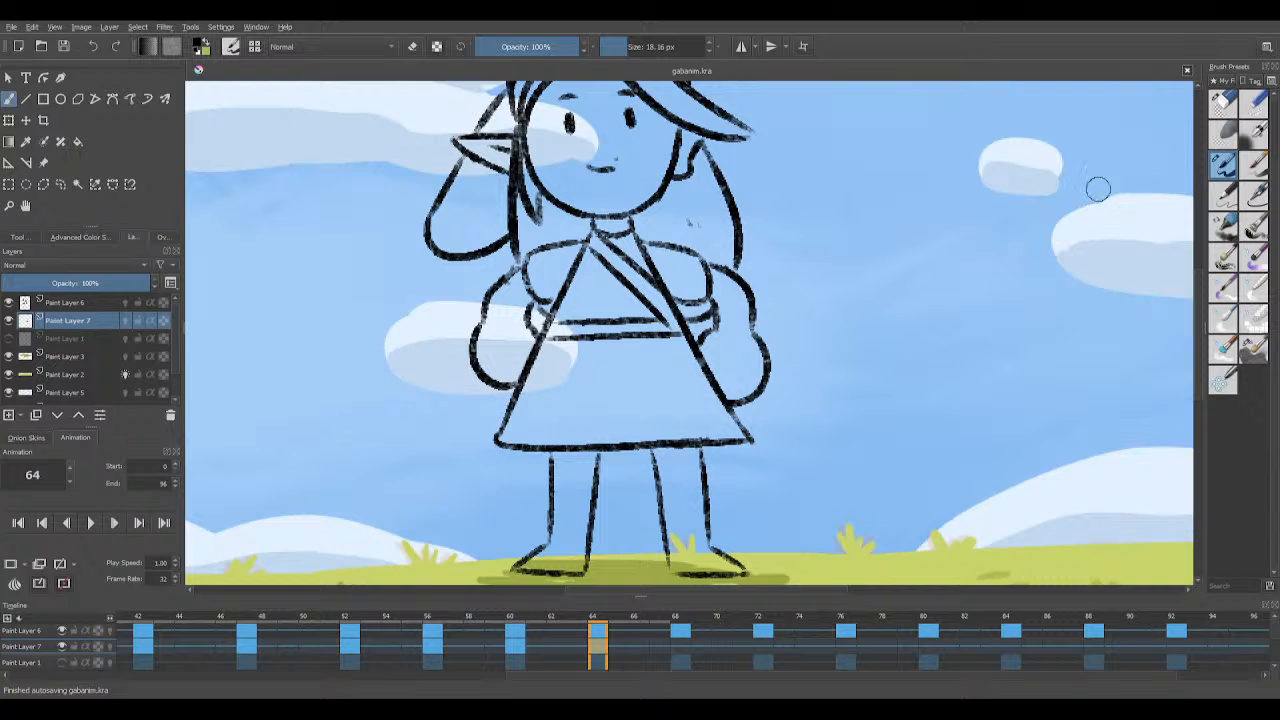
pyautogui.click(1220, 110)
pyautogui.click(1222, 163)
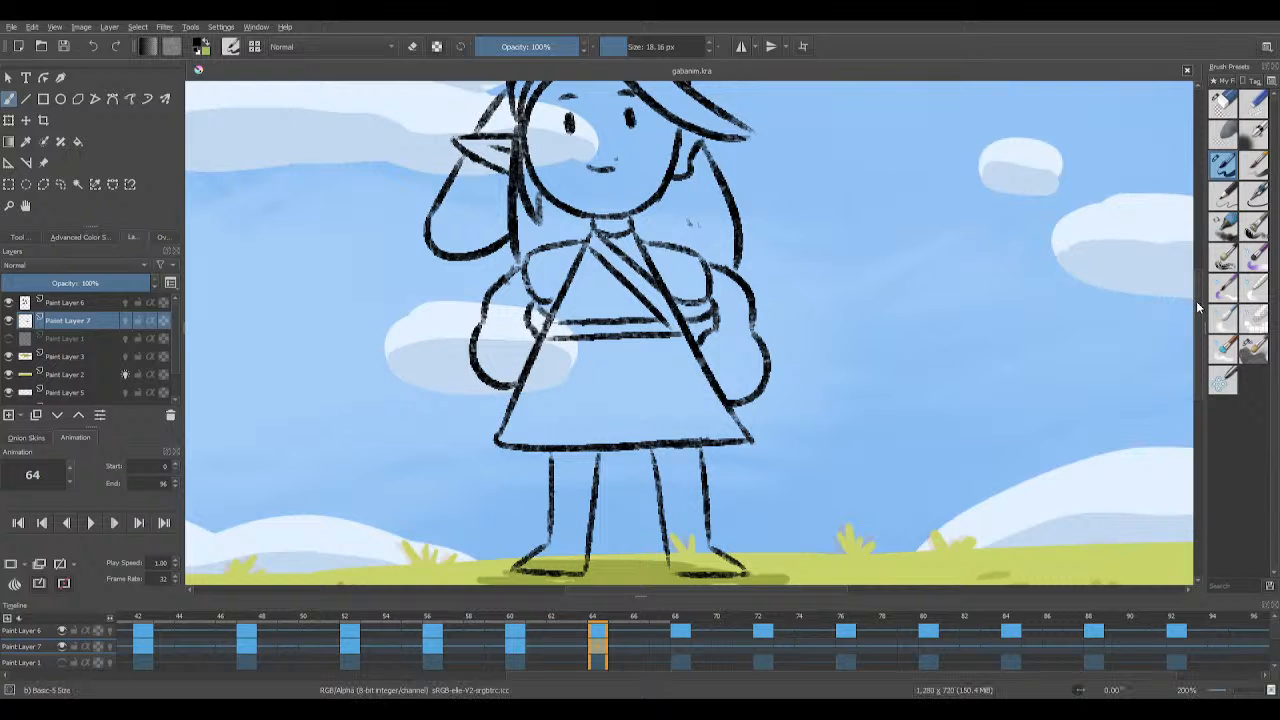
# Step: Pick the light purple colour and fill the swept fringe on frame 64, cleaning its edge with the eraser
pyautogui.scroll(3, 1192, 290)
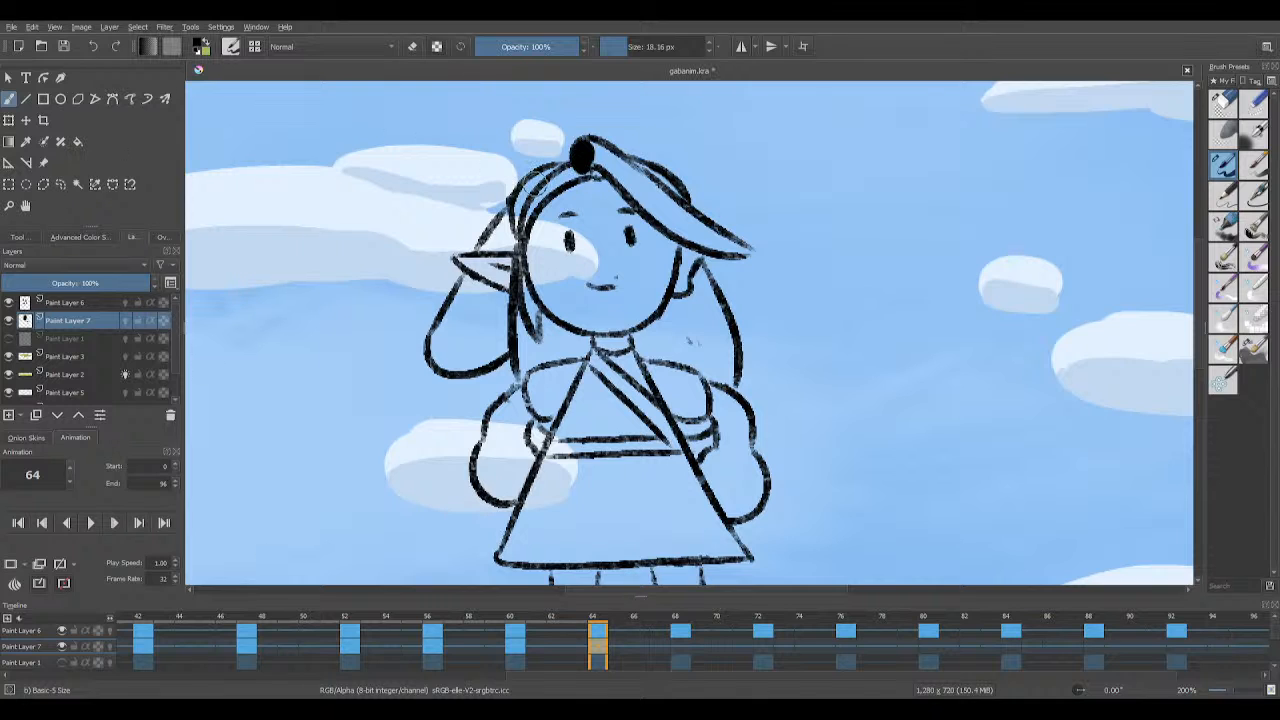
pyautogui.click(80, 237)
pyautogui.click(90, 402)
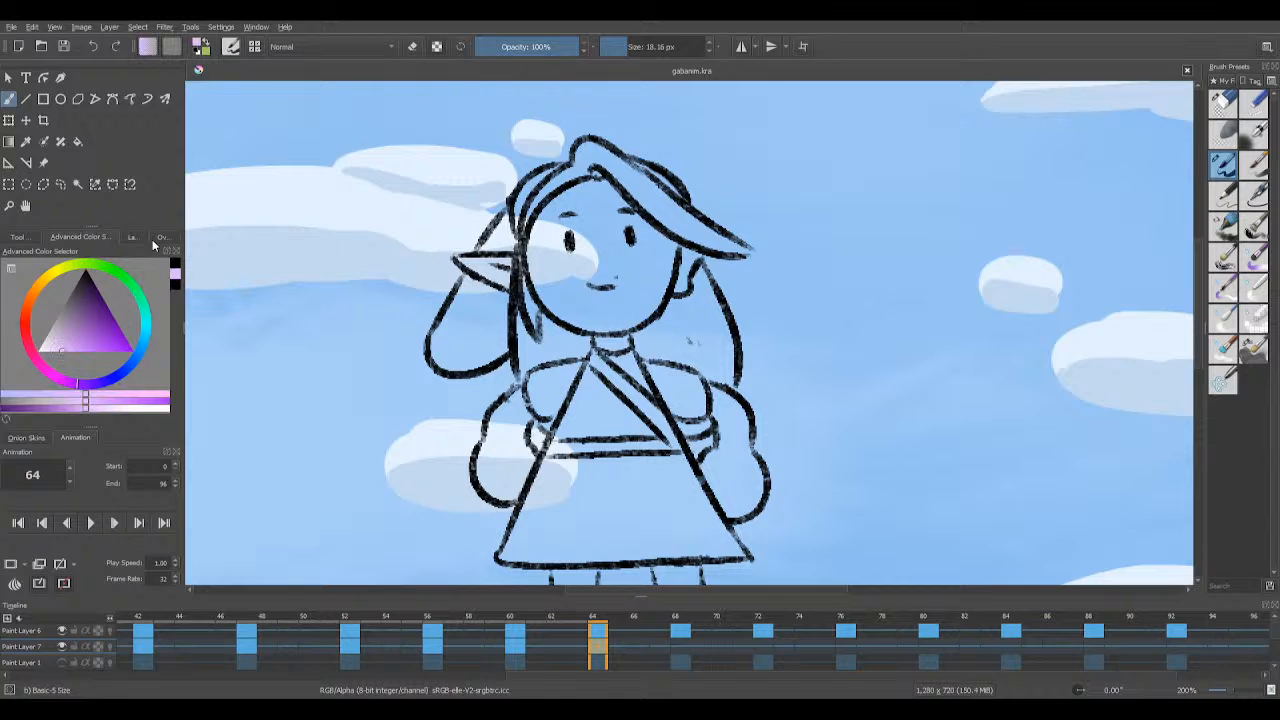
pyautogui.click(160, 237)
pyautogui.click(585, 150)
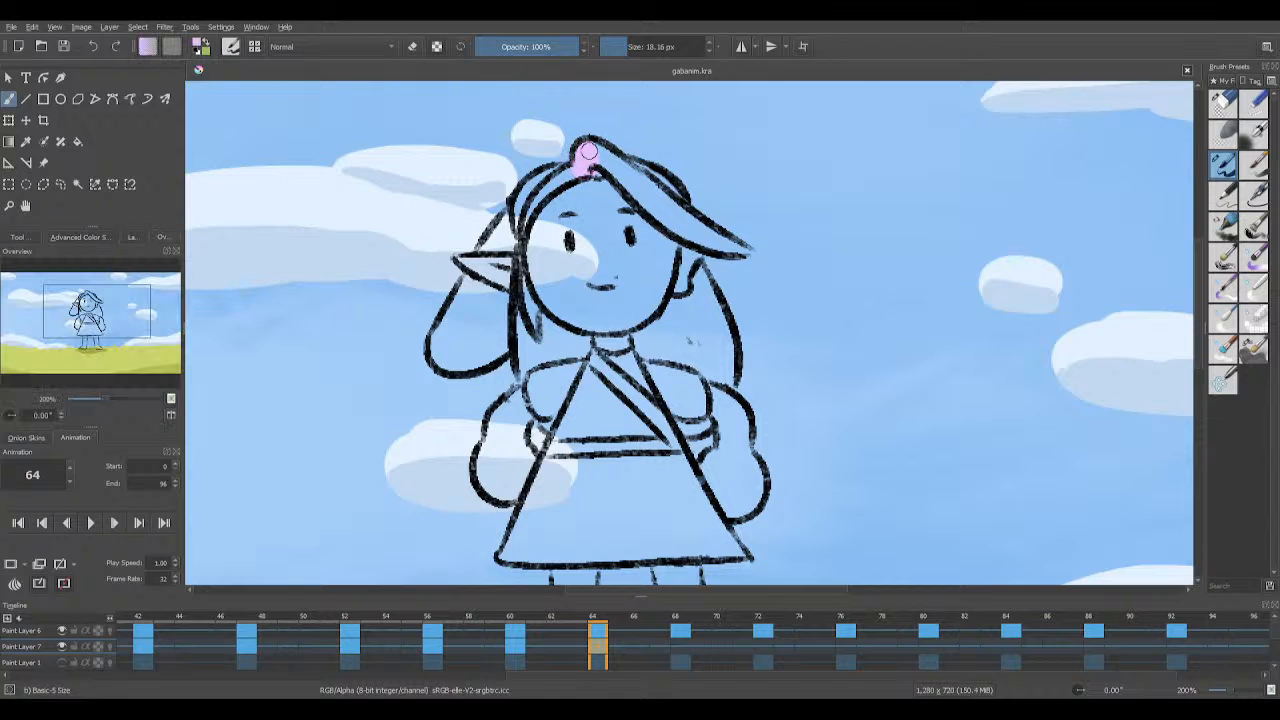
pyautogui.moveTo(588, 152); pyautogui.dragTo(678, 207)
pyautogui.press('e')
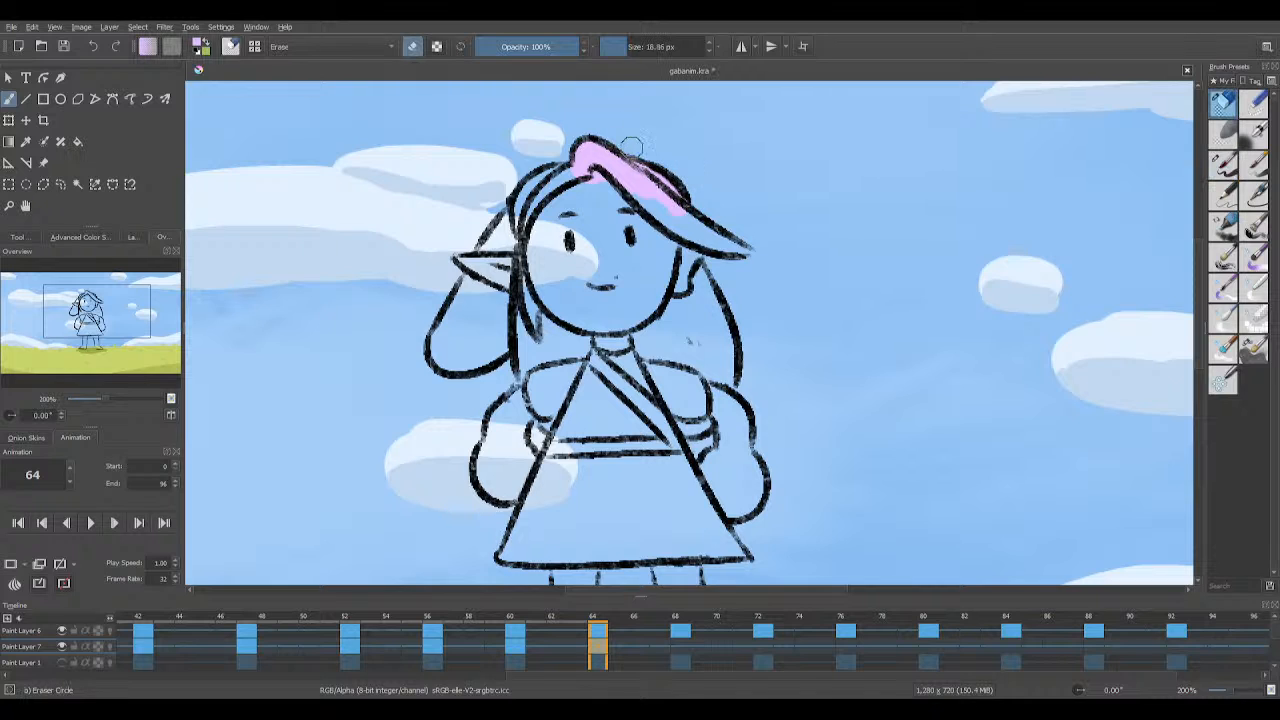
pyautogui.press('e')
pyautogui.moveTo(665, 190)
pyautogui.mouseDown()
pyautogui.moveTo(675, 218)
pyautogui.moveTo(625, 196)
pyautogui.mouseUp()
pyautogui.moveTo(677, 228)
pyautogui.mouseDown()
pyautogui.moveTo(662, 198)
pyautogui.moveTo(735, 244)
pyautogui.mouseUp()
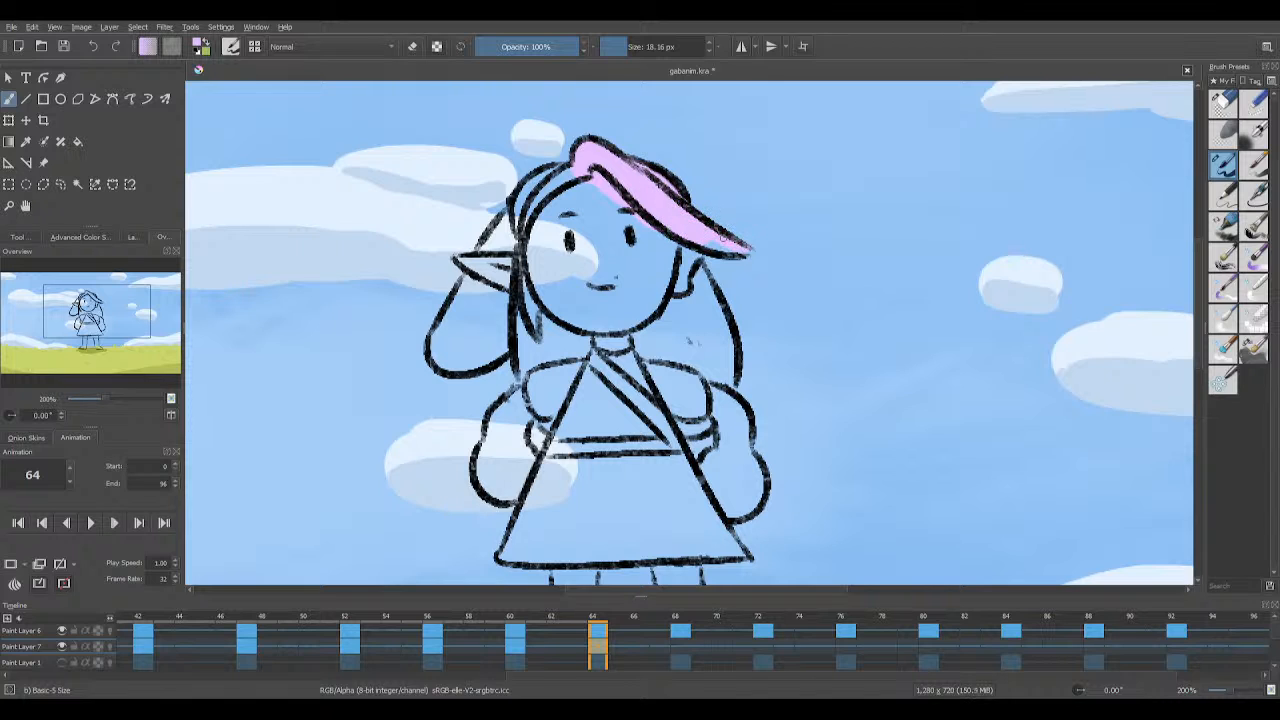
# Step: Fill the face, ears, neck, shoulders and remaining hair on frame 64 with light purple
pyautogui.moveTo(552, 188)
pyautogui.mouseDown()
pyautogui.moveTo(524, 215)
pyautogui.moveTo(540, 184)
pyautogui.moveTo(552, 178)
pyautogui.moveTo(572, 198)
pyautogui.moveTo(600, 176)
pyautogui.mouseUp()
pyautogui.moveTo(506, 200)
pyautogui.mouseDown()
pyautogui.moveTo(486, 253)
pyautogui.moveTo(507, 243)
pyautogui.moveTo(493, 222)
pyautogui.moveTo(464, 278)
pyautogui.moveTo(477, 245)
pyautogui.moveTo(459, 260)
pyautogui.moveTo(515, 275)
pyautogui.moveTo(521, 265)
pyautogui.moveTo(444, 288)
pyautogui.moveTo(465, 290)
pyautogui.moveTo(440, 362)
pyautogui.moveTo(506, 336)
pyautogui.moveTo(507, 297)
pyautogui.moveTo(486, 286)
pyautogui.moveTo(460, 306)
pyautogui.moveTo(475, 299)
pyautogui.moveTo(527, 378)
pyautogui.moveTo(531, 284)
pyautogui.moveTo(537, 347)
pyautogui.moveTo(555, 375)
pyautogui.moveTo(546, 200)
pyautogui.moveTo(545, 227)
pyautogui.moveTo(569, 201)
pyautogui.moveTo(611, 191)
pyautogui.moveTo(657, 262)
pyautogui.moveTo(655, 237)
pyautogui.moveTo(684, 250)
pyautogui.mouseUp()
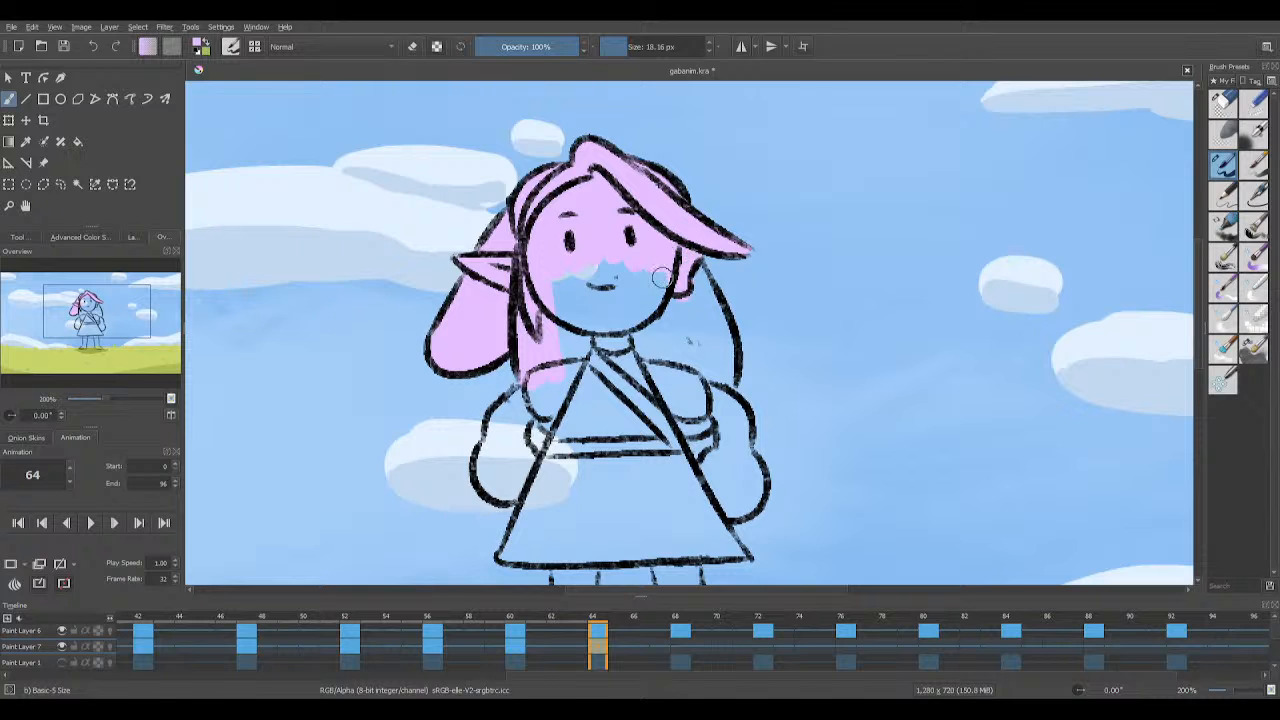
pyautogui.moveTo(555, 270)
pyautogui.mouseDown()
pyautogui.moveTo(564, 302)
pyautogui.moveTo(575, 281)
pyautogui.moveTo(584, 300)
pyautogui.moveTo(606, 265)
pyautogui.moveTo(619, 293)
pyautogui.moveTo(642, 282)
pyautogui.moveTo(650, 312)
pyautogui.mouseUp()
pyautogui.moveTo(535, 374)
pyautogui.mouseDown()
pyautogui.moveTo(579, 395)
pyautogui.moveTo(654, 349)
pyautogui.mouseUp()
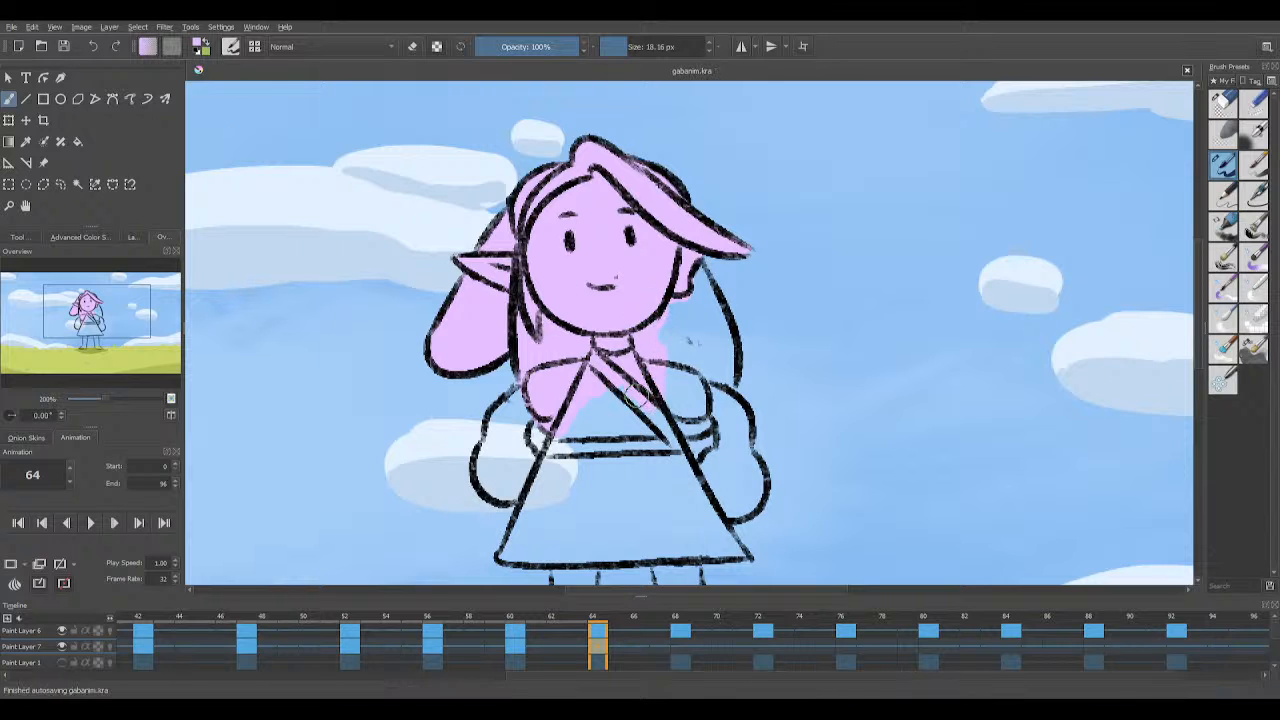
pyautogui.moveTo(650, 350)
pyautogui.mouseDown()
pyautogui.moveTo(674, 337)
pyautogui.moveTo(688, 259)
pyautogui.mouseUp()
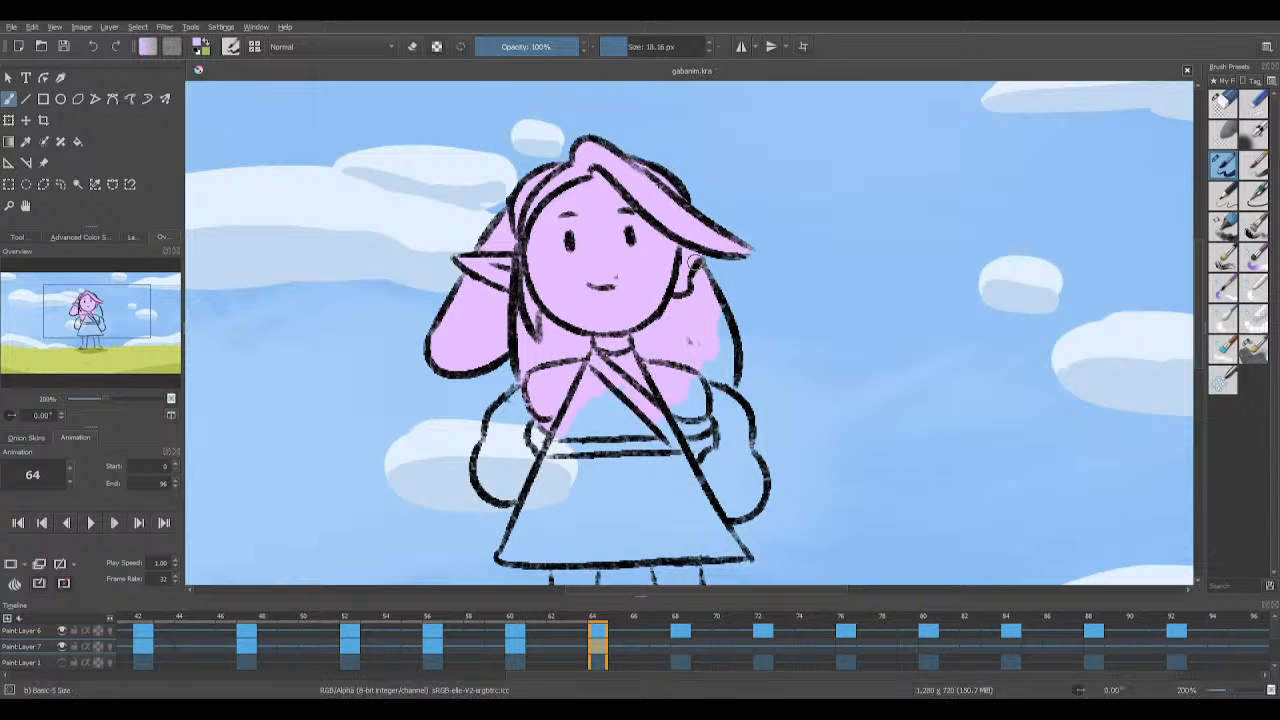
pyautogui.moveTo(715, 318)
pyautogui.mouseDown()
pyautogui.moveTo(722, 379)
pyautogui.moveTo(714, 372)
pyautogui.moveTo(695, 412)
pyautogui.mouseUp()
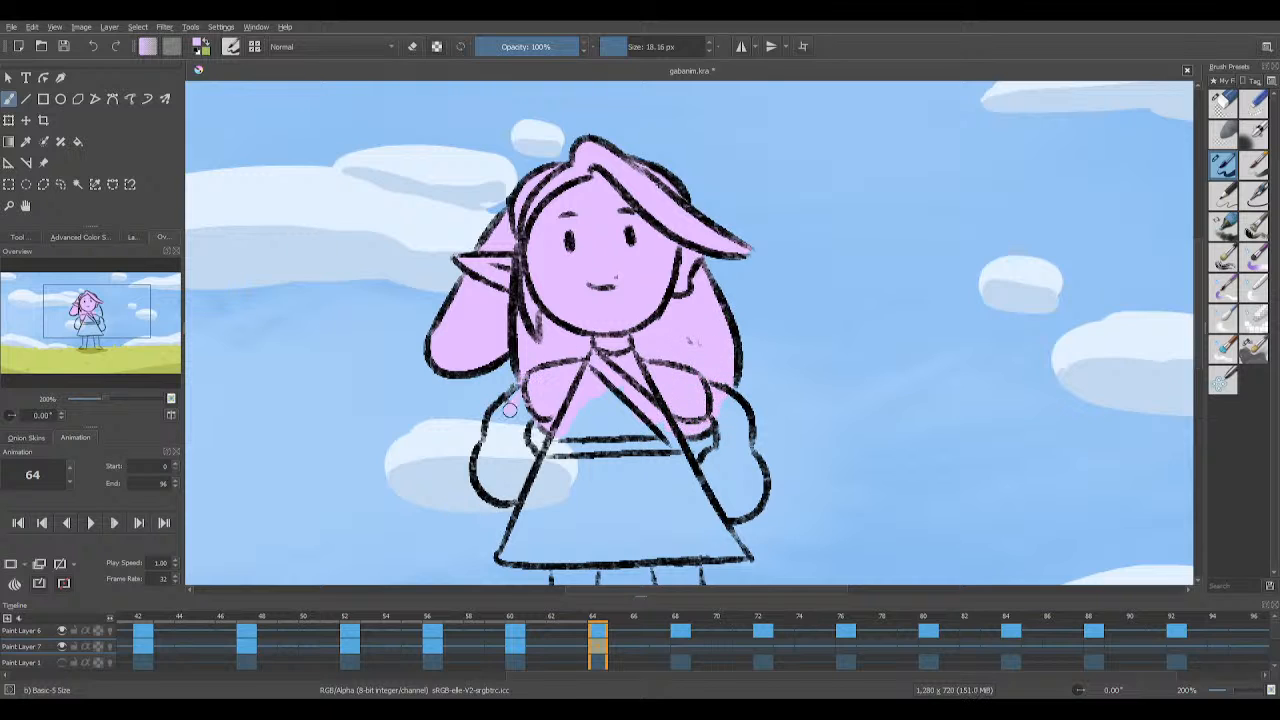
# Step: Fill both puffy sleeves and the bodice down to the waistband with light purple, saving the file along the way
pyautogui.moveTo(498, 417)
pyautogui.mouseDown()
pyautogui.moveTo(491, 437)
pyautogui.moveTo(515, 428)
pyautogui.moveTo(492, 438)
pyautogui.moveTo(482, 470)
pyautogui.moveTo(486, 455)
pyautogui.moveTo(524, 483)
pyautogui.moveTo(528, 470)
pyautogui.mouseUp()
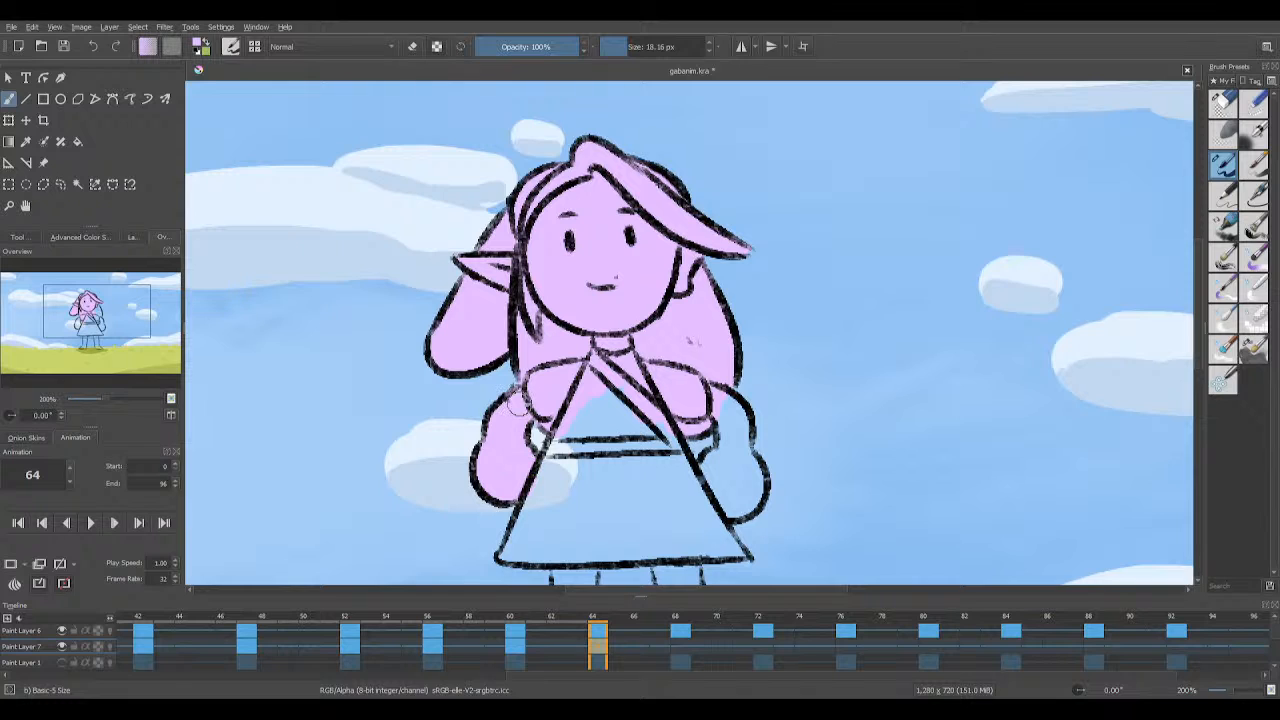
pyautogui.click(66, 45)
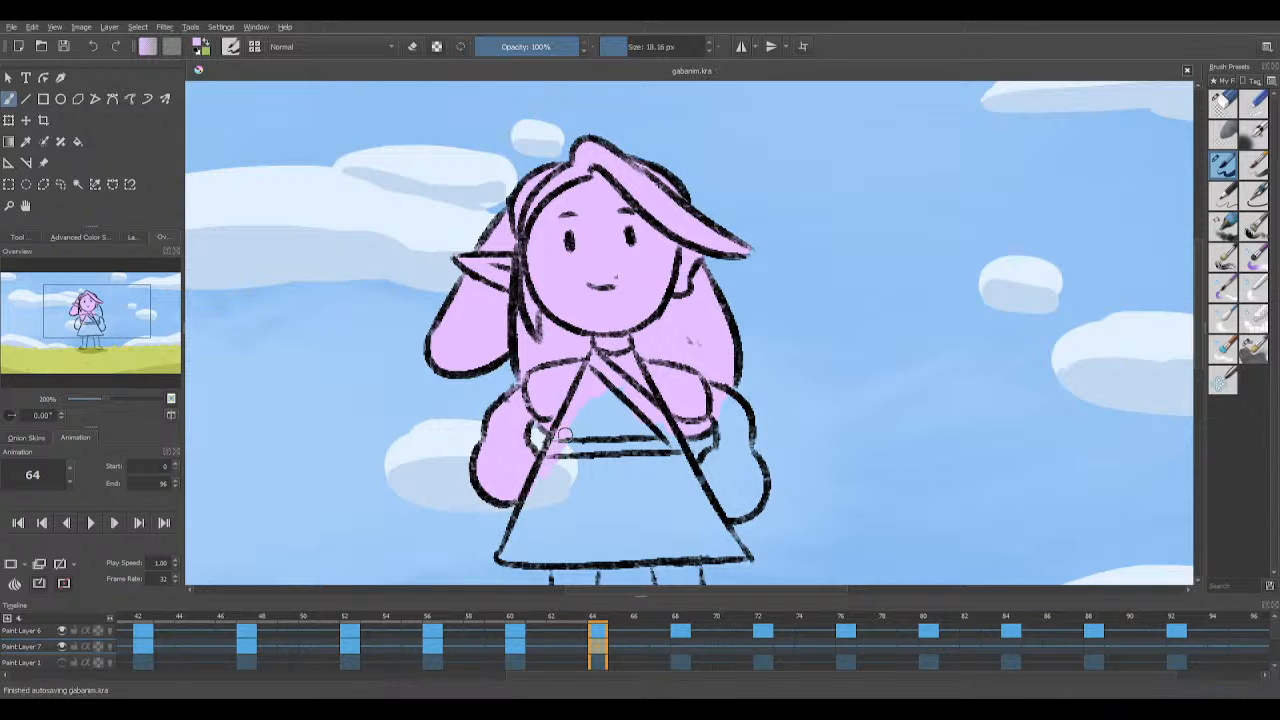
pyautogui.moveTo(556, 448)
pyautogui.mouseDown()
pyautogui.moveTo(599, 380)
pyautogui.moveTo(571, 418)
pyautogui.moveTo(605, 383)
pyautogui.moveTo(656, 434)
pyautogui.mouseUp()
pyautogui.hotkey('ctrl', 's')
pyautogui.scroll(-3, 650, 240)
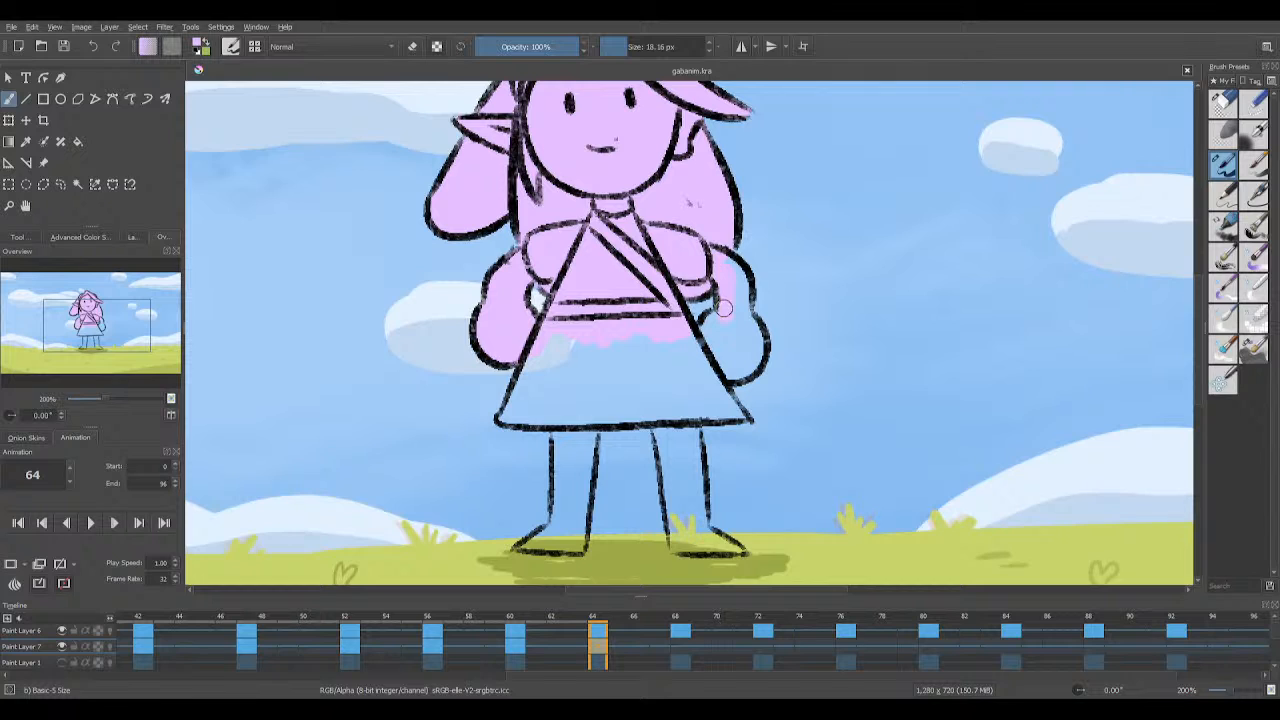
pyautogui.moveTo(741, 277)
pyautogui.mouseDown()
pyautogui.moveTo(730, 238)
pyautogui.moveTo(745, 317)
pyautogui.moveTo(688, 335)
pyautogui.moveTo(738, 370)
pyautogui.moveTo(721, 365)
pyautogui.moveTo(740, 314)
pyautogui.mouseUp()
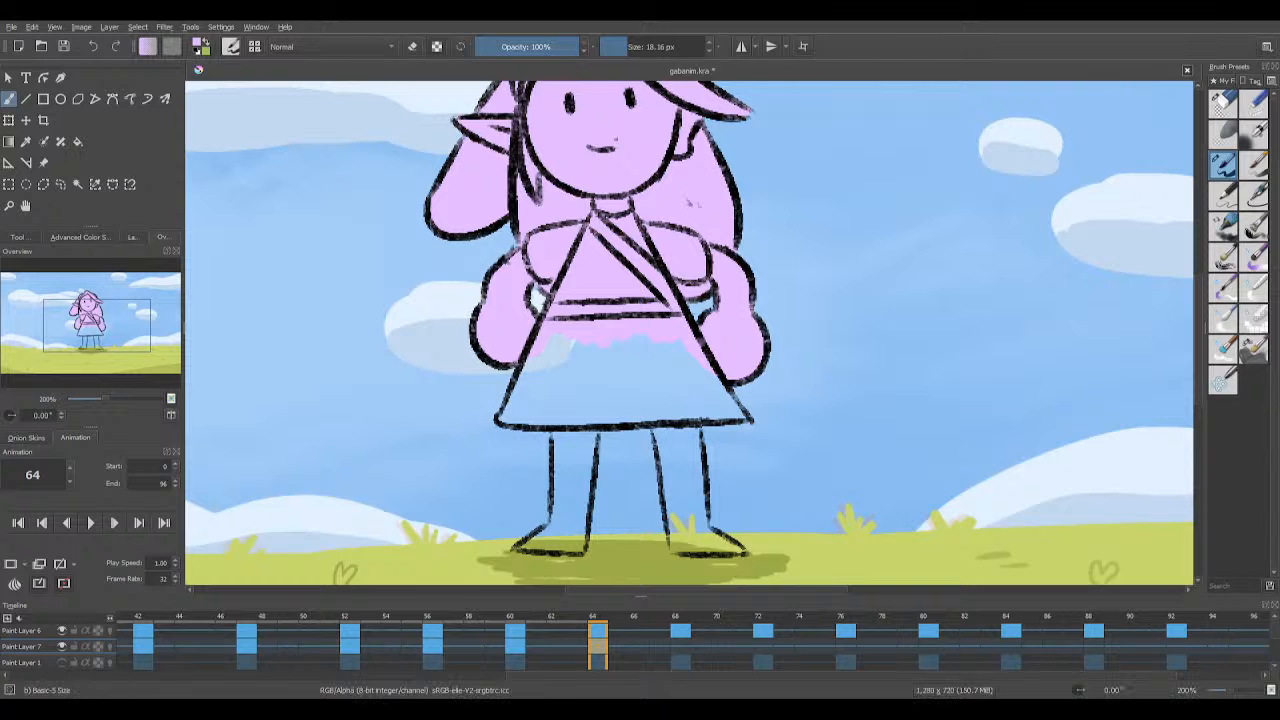
pyautogui.hotkey('ctrl', 's')
# Step: Fill the skirt down to its hem with light purple and touch up with the Eraser Circle brush
pyautogui.moveTo(540, 346)
pyautogui.mouseDown()
pyautogui.moveTo(529, 422)
pyautogui.moveTo(541, 418)
pyautogui.moveTo(519, 413)
pyautogui.moveTo(569, 332)
pyautogui.moveTo(619, 321)
pyautogui.moveTo(632, 348)
pyautogui.moveTo(656, 345)
pyautogui.moveTo(675, 362)
pyautogui.moveTo(677, 338)
pyautogui.moveTo(676, 366)
pyautogui.moveTo(712, 390)
pyautogui.mouseUp()
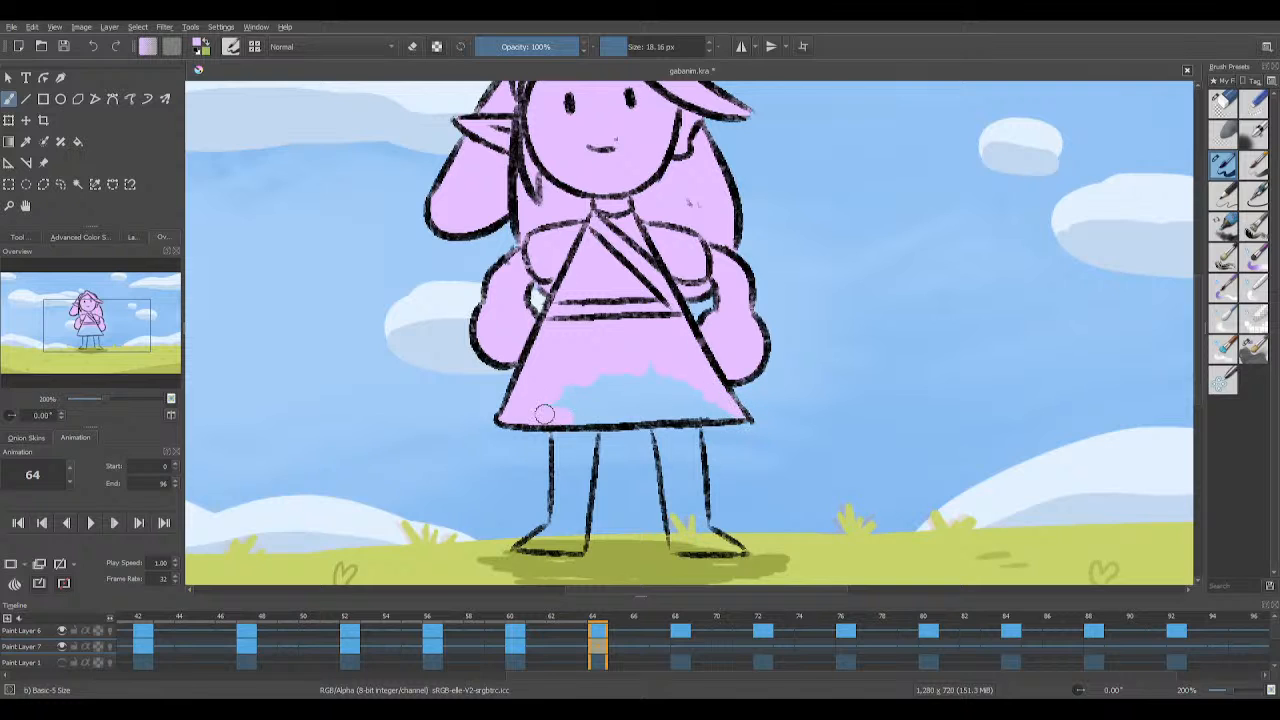
pyautogui.moveTo(543, 413)
pyautogui.mouseDown()
pyautogui.moveTo(733, 412)
pyautogui.moveTo(612, 379)
pyautogui.moveTo(551, 386)
pyautogui.mouseUp()
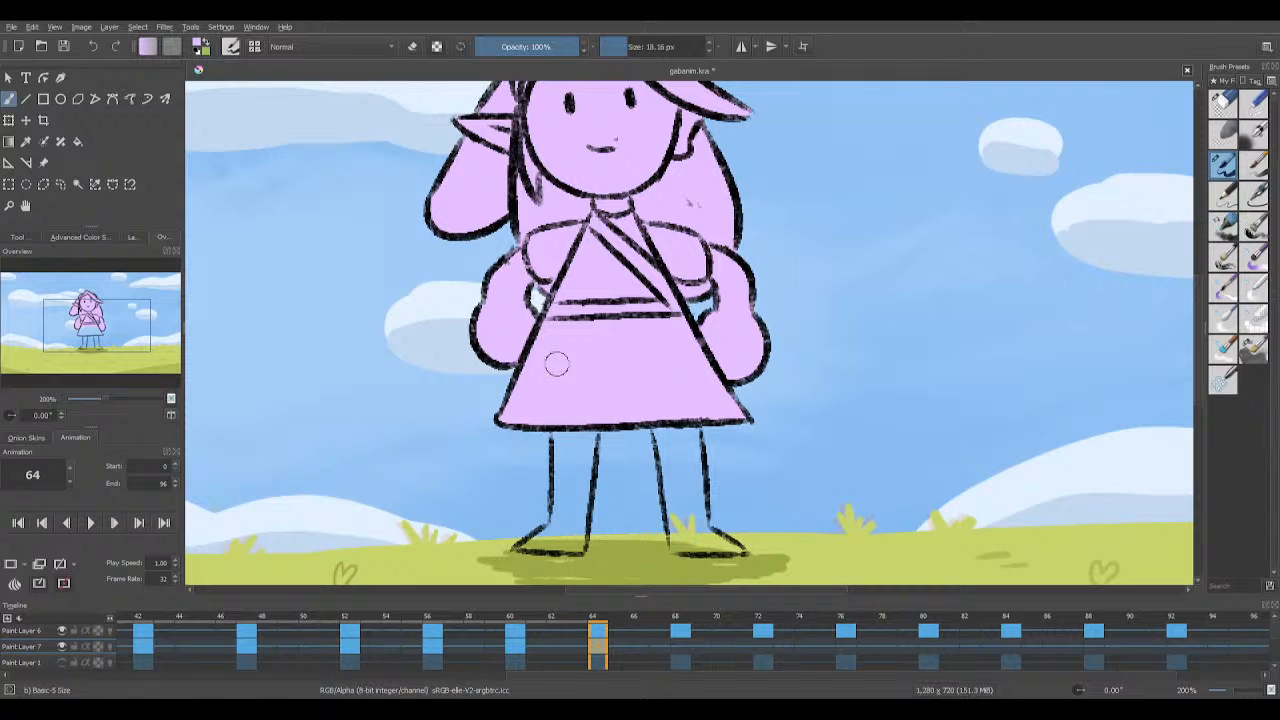
pyautogui.press('e')
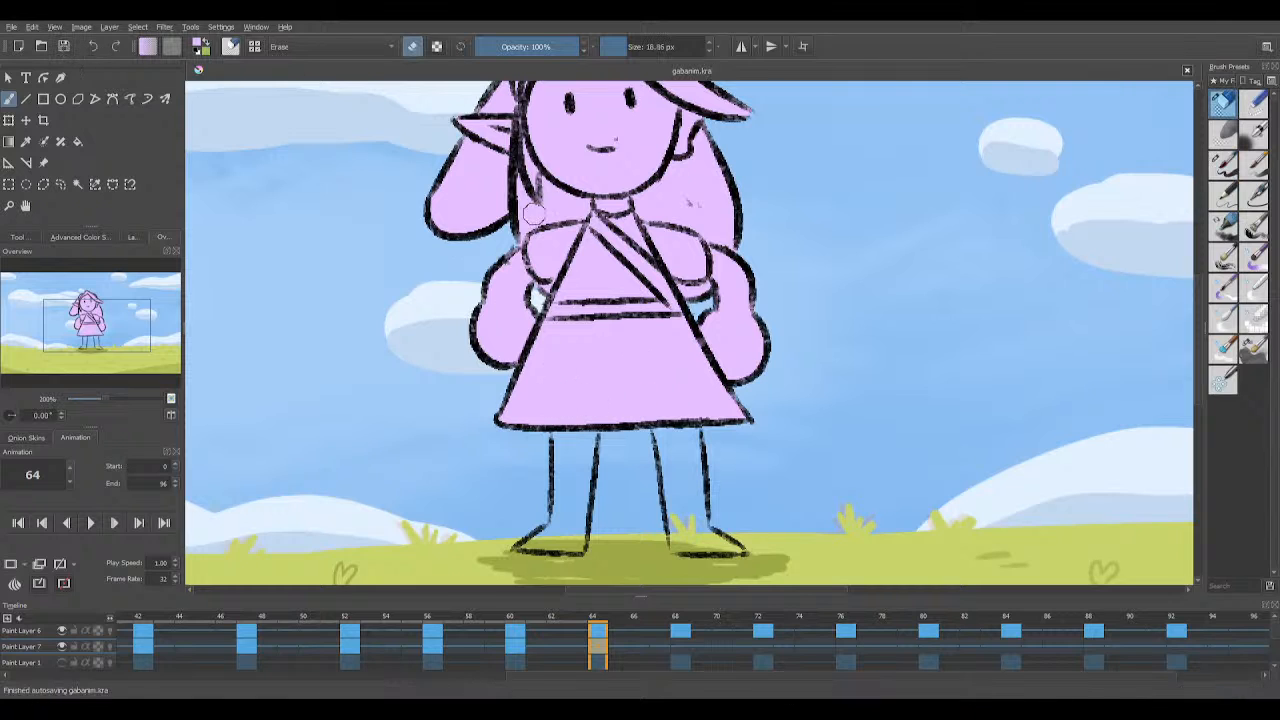
pyautogui.press('e')
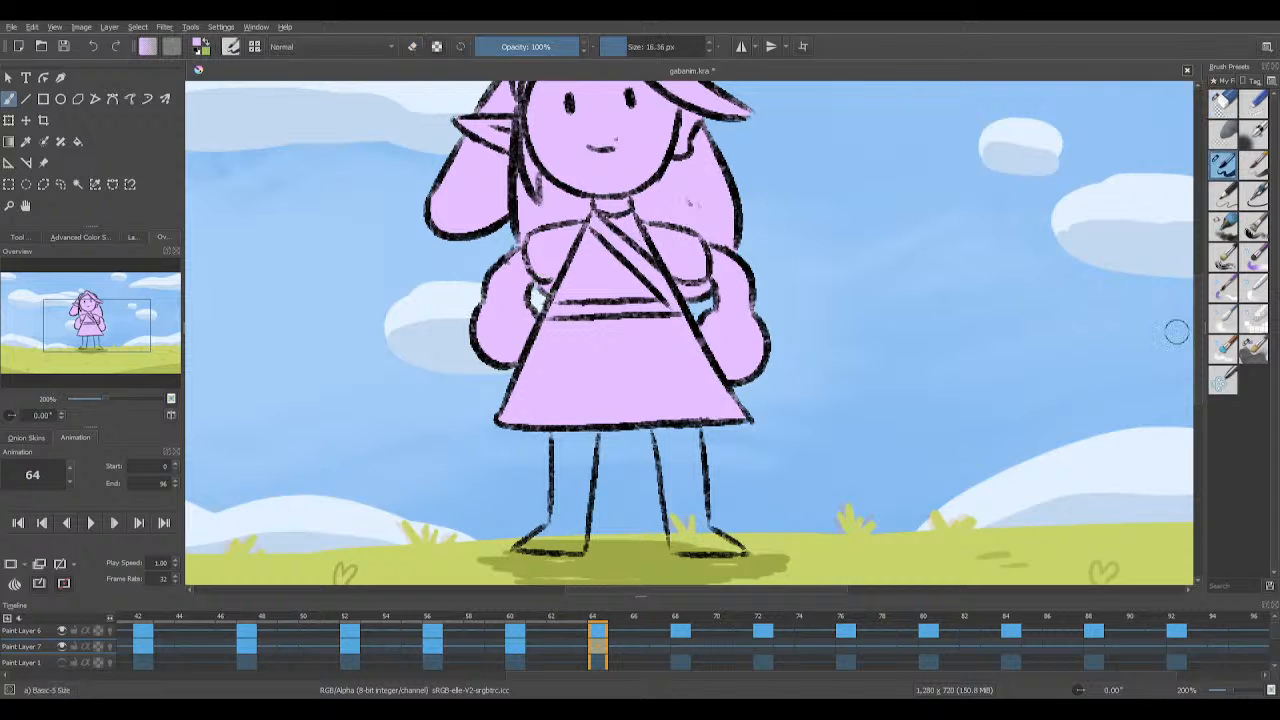
# Step: Fill both legs and feet on frame 64 with light purple and save the file
pyautogui.scroll(-3, 1170, 330)
pyautogui.moveTo(557, 308)
pyautogui.mouseDown()
pyautogui.moveTo(587, 305)
pyautogui.moveTo(585, 346)
pyautogui.moveTo(545, 356)
pyautogui.moveTo(554, 350)
pyautogui.moveTo(556, 390)
pyautogui.moveTo(525, 420)
pyautogui.moveTo(563, 406)
pyautogui.moveTo(583, 350)
pyautogui.moveTo(529, 427)
pyautogui.moveTo(576, 401)
pyautogui.mouseUp()
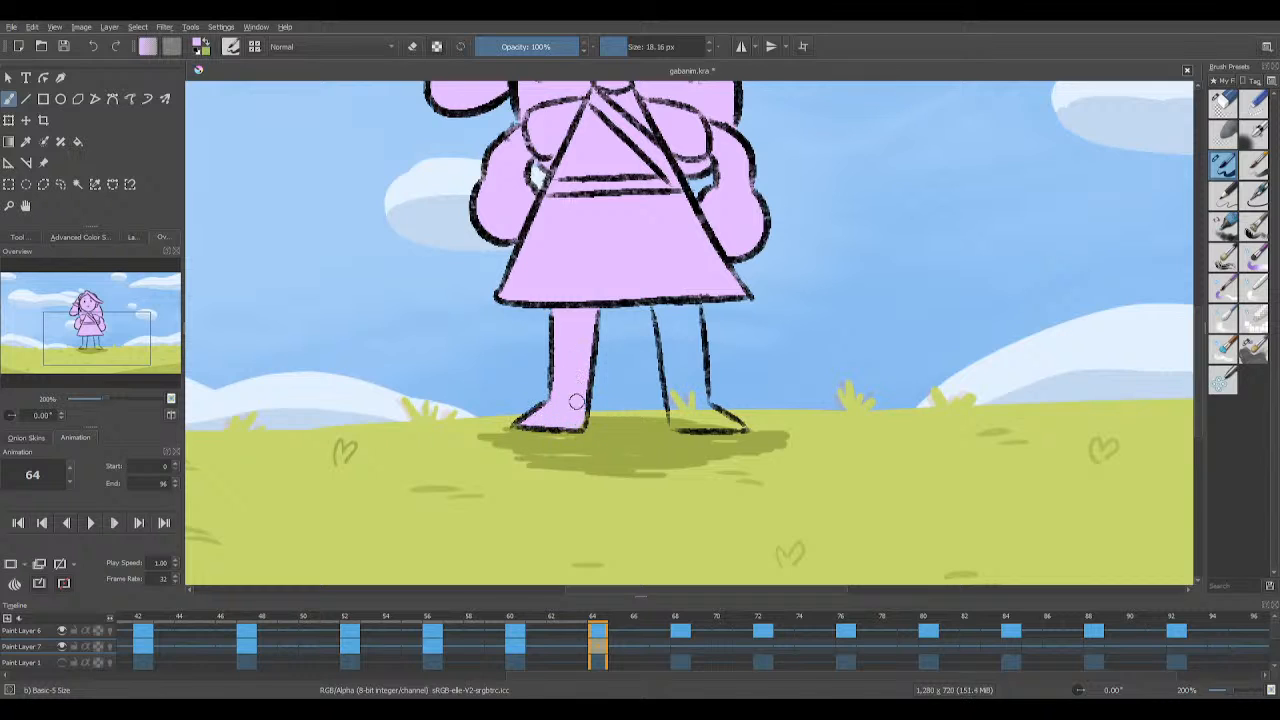
pyautogui.moveTo(656, 308)
pyautogui.mouseDown()
pyautogui.moveTo(680, 325)
pyautogui.moveTo(690, 300)
pyautogui.moveTo(696, 350)
pyautogui.moveTo(673, 319)
pyautogui.moveTo(669, 368)
pyautogui.moveTo(696, 347)
pyautogui.mouseUp()
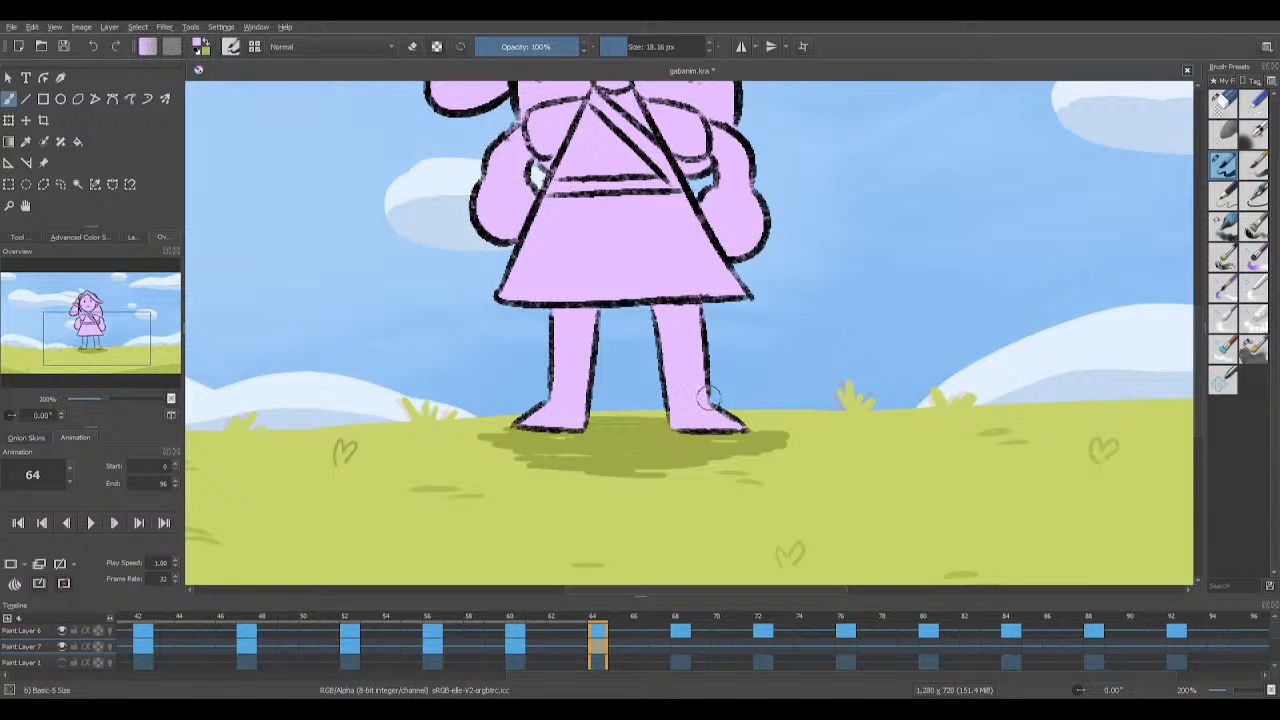
pyautogui.hotkey('ctrl', 's')
# Step: Compare frames 64 and 68 on Paint Layer 7 and clear the held colour fill from frame 68
pyautogui.hscroll(4, 680, 655)
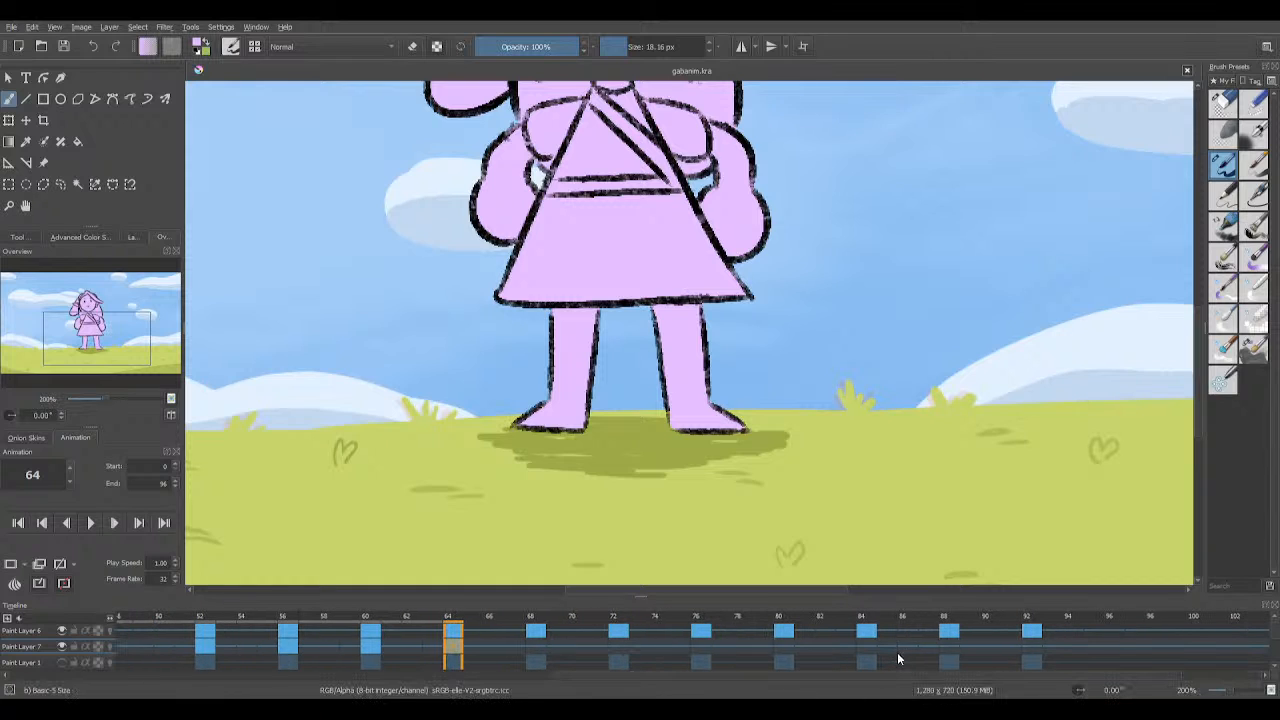
pyautogui.click(545, 638)
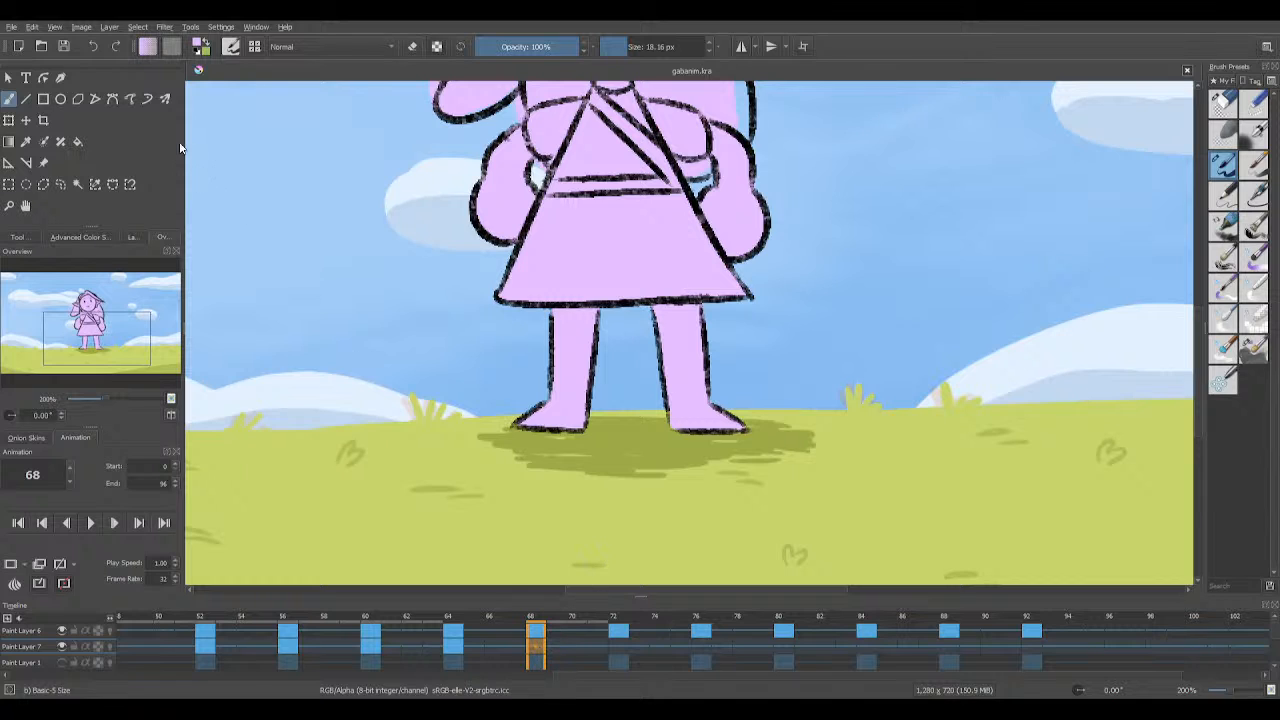
pyautogui.click(438, 648)
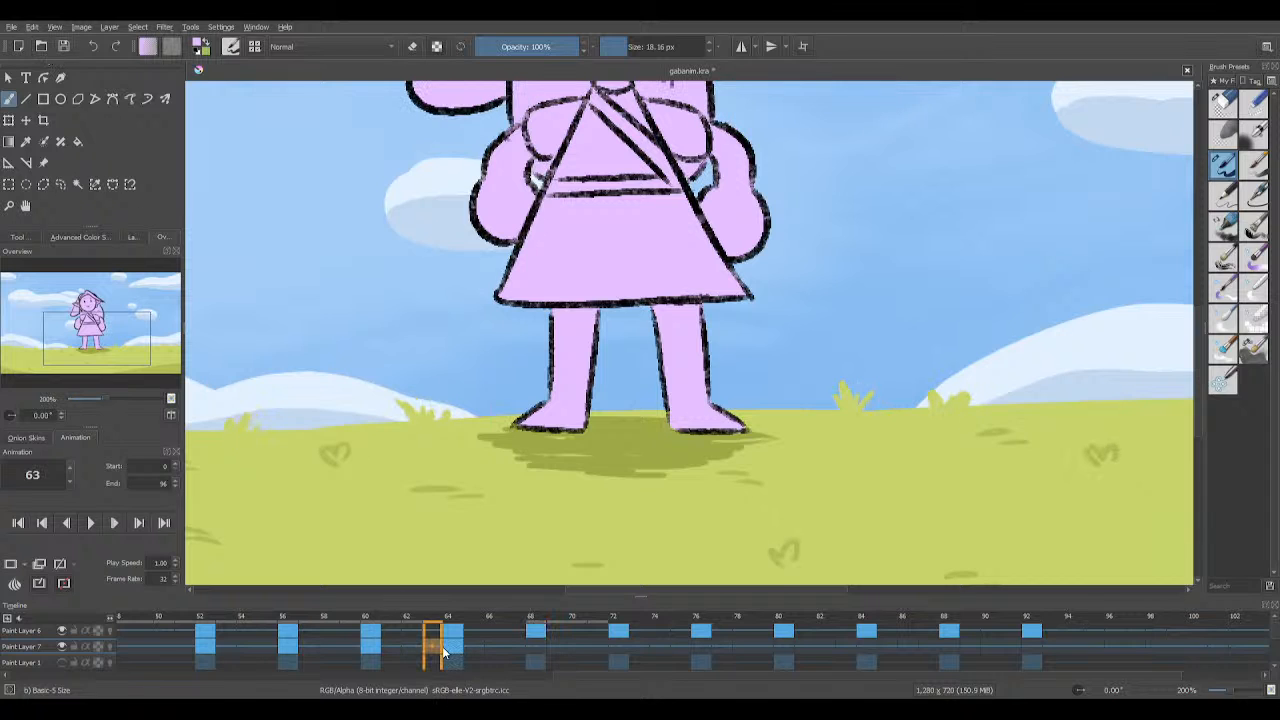
pyautogui.click(455, 650)
pyautogui.click(535, 650)
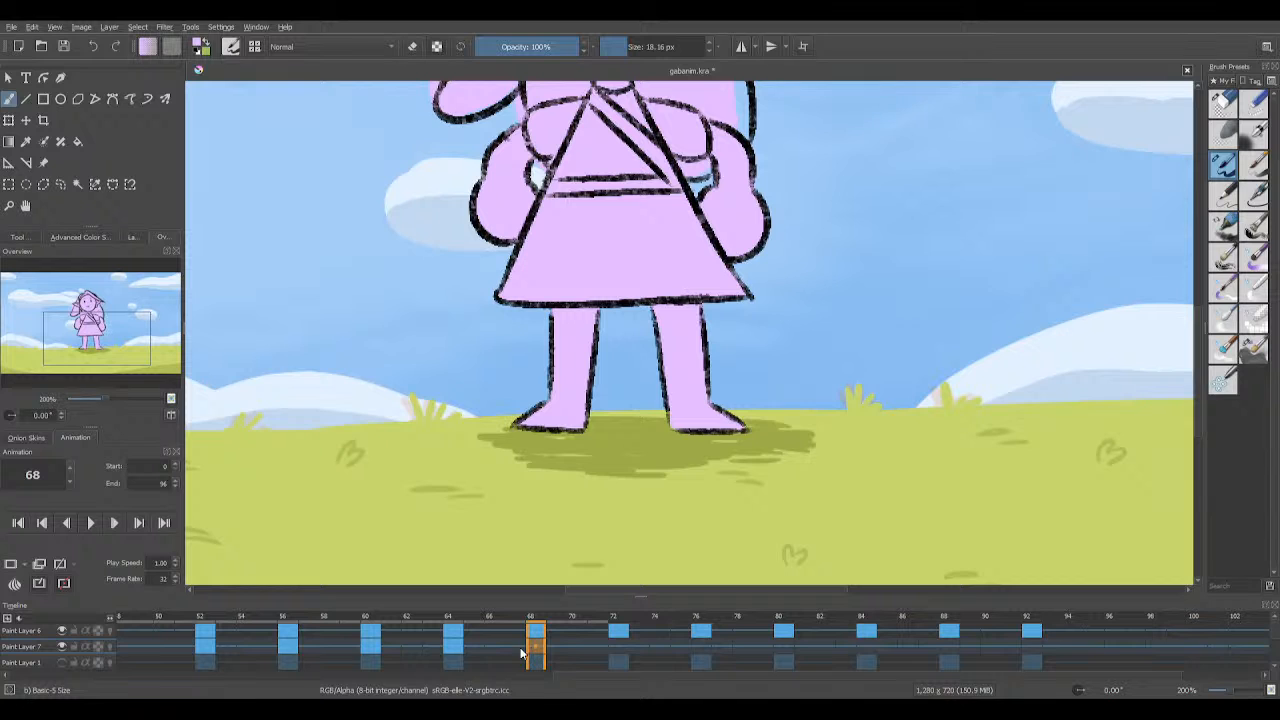
pyautogui.click(453, 650)
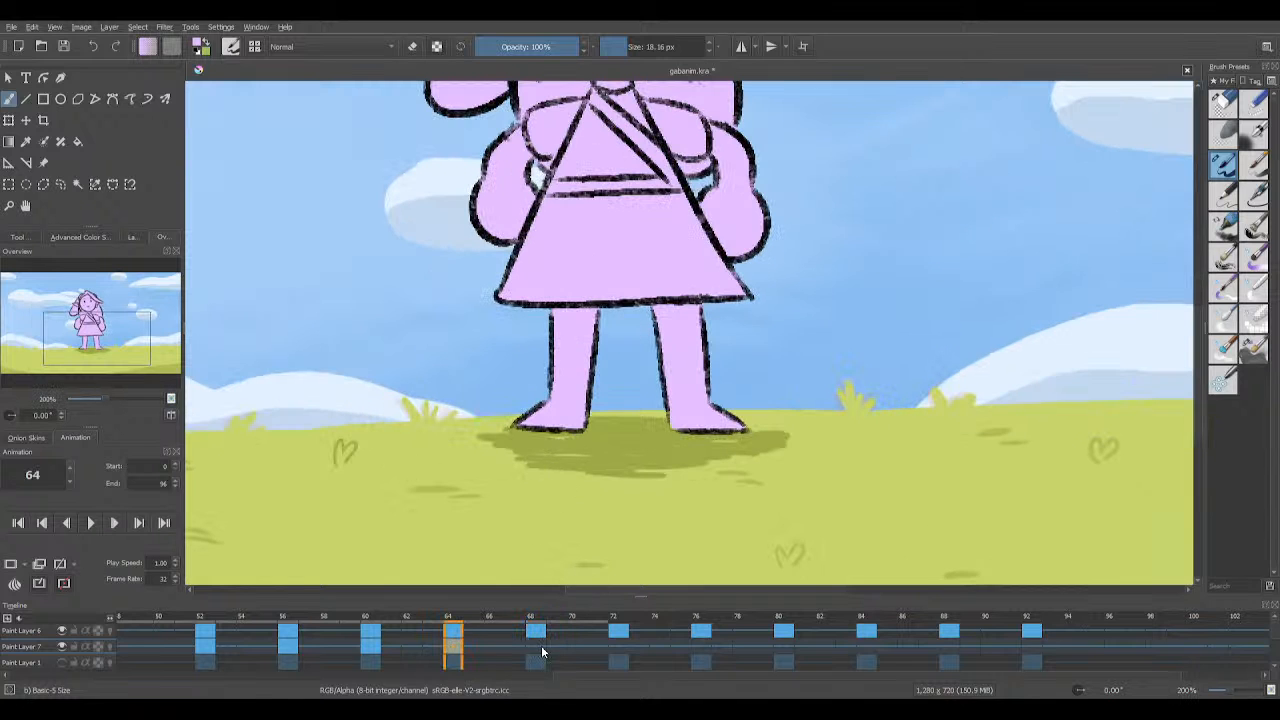
pyautogui.click(535, 650)
pyautogui.hotkey('ctrl', 'z')
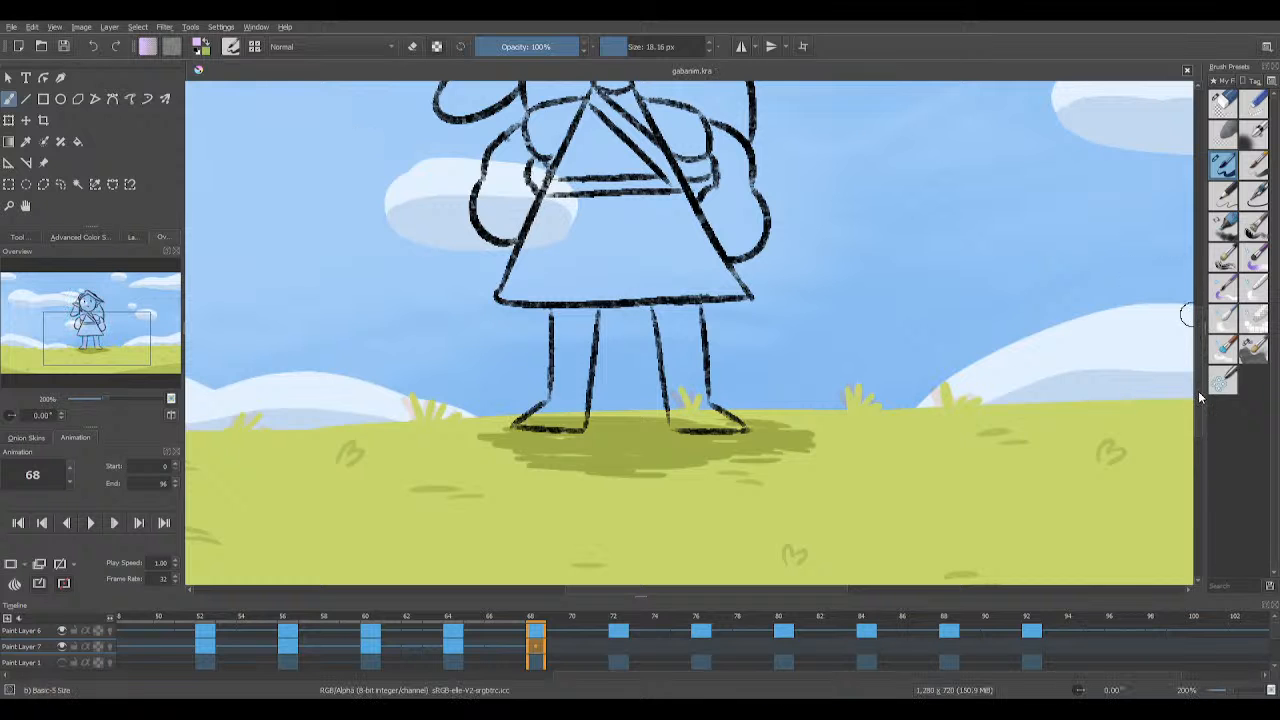
pyautogui.scroll(3, 1198, 391)
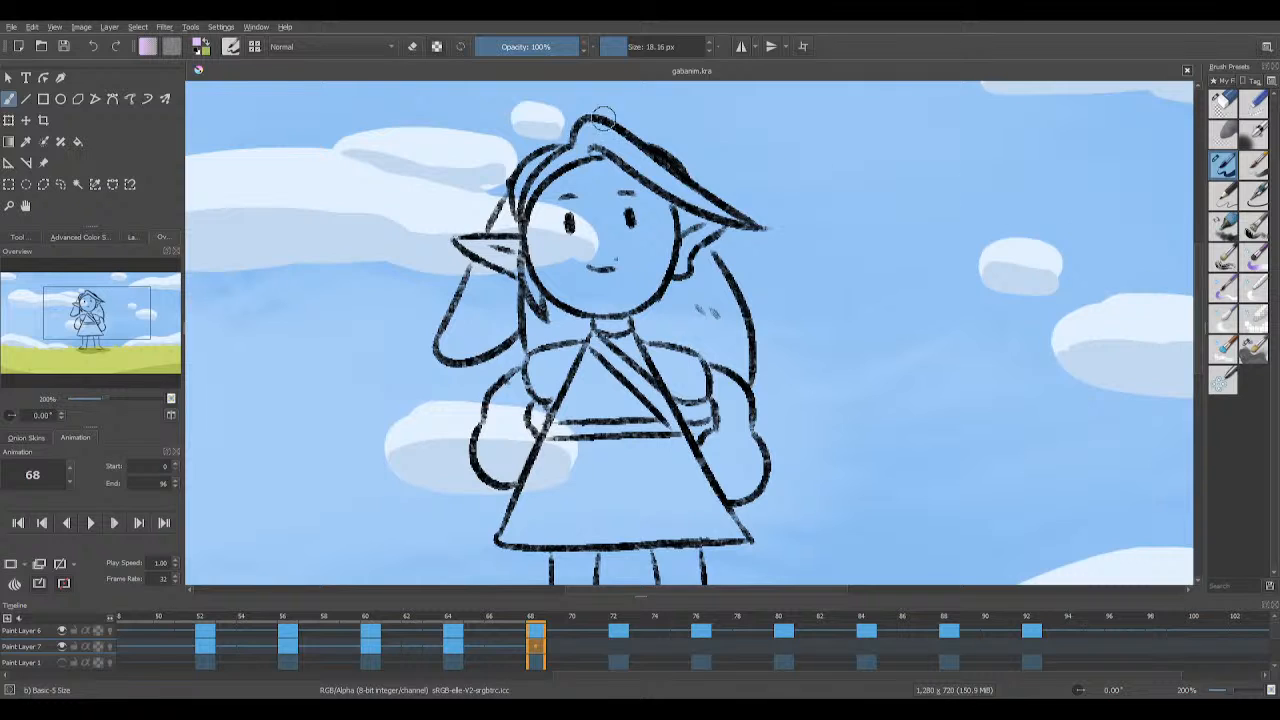
# Step: Fill the fringe, trailing hair, ears and face on frame 68 with light purple, saving the file along the way
pyautogui.moveTo(602, 118)
pyautogui.mouseDown()
pyautogui.moveTo(584, 150)
pyautogui.moveTo(597, 158)
pyautogui.moveTo(602, 119)
pyautogui.moveTo(621, 139)
pyautogui.moveTo(592, 132)
pyautogui.moveTo(649, 167)
pyautogui.moveTo(603, 146)
pyautogui.moveTo(675, 182)
pyautogui.moveTo(655, 157)
pyautogui.moveTo(691, 199)
pyautogui.moveTo(667, 179)
pyautogui.moveTo(744, 222)
pyautogui.moveTo(680, 195)
pyautogui.moveTo(670, 209)
pyautogui.moveTo(658, 200)
pyautogui.moveTo(700, 220)
pyautogui.mouseUp()
pyautogui.moveTo(516, 163)
pyautogui.mouseDown()
pyautogui.moveTo(565, 165)
pyautogui.moveTo(550, 158)
pyautogui.moveTo(520, 210)
pyautogui.moveTo(565, 165)
pyautogui.mouseUp()
pyautogui.moveTo(510, 200)
pyautogui.mouseDown()
pyautogui.moveTo(507, 250)
pyautogui.moveTo(470, 235)
pyautogui.moveTo(466, 245)
pyautogui.moveTo(495, 241)
pyautogui.moveTo(496, 263)
pyautogui.moveTo(517, 268)
pyautogui.moveTo(472, 279)
pyautogui.moveTo(480, 263)
pyautogui.moveTo(450, 337)
pyautogui.moveTo(499, 334)
pyautogui.moveTo(489, 339)
pyautogui.moveTo(507, 318)
pyautogui.moveTo(474, 316)
pyautogui.moveTo(462, 332)
pyautogui.moveTo(483, 274)
pyautogui.moveTo(490, 295)
pyautogui.moveTo(539, 304)
pyautogui.mouseUp()
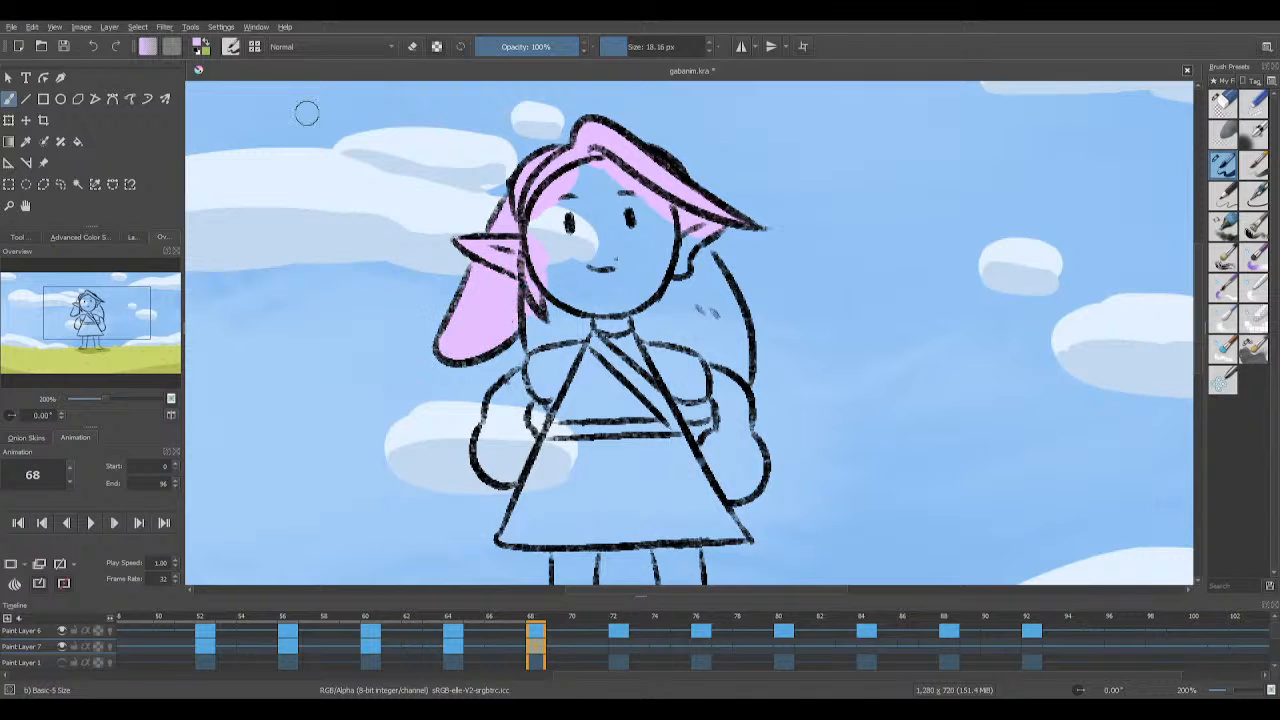
pyautogui.click(66, 47)
pyautogui.moveTo(529, 258)
pyautogui.mouseDown()
pyautogui.moveTo(561, 224)
pyautogui.moveTo(572, 237)
pyautogui.moveTo(658, 218)
pyautogui.moveTo(686, 234)
pyautogui.moveTo(681, 262)
pyautogui.moveTo(698, 273)
pyautogui.moveTo(692, 238)
pyautogui.moveTo(718, 288)
pyautogui.mouseUp()
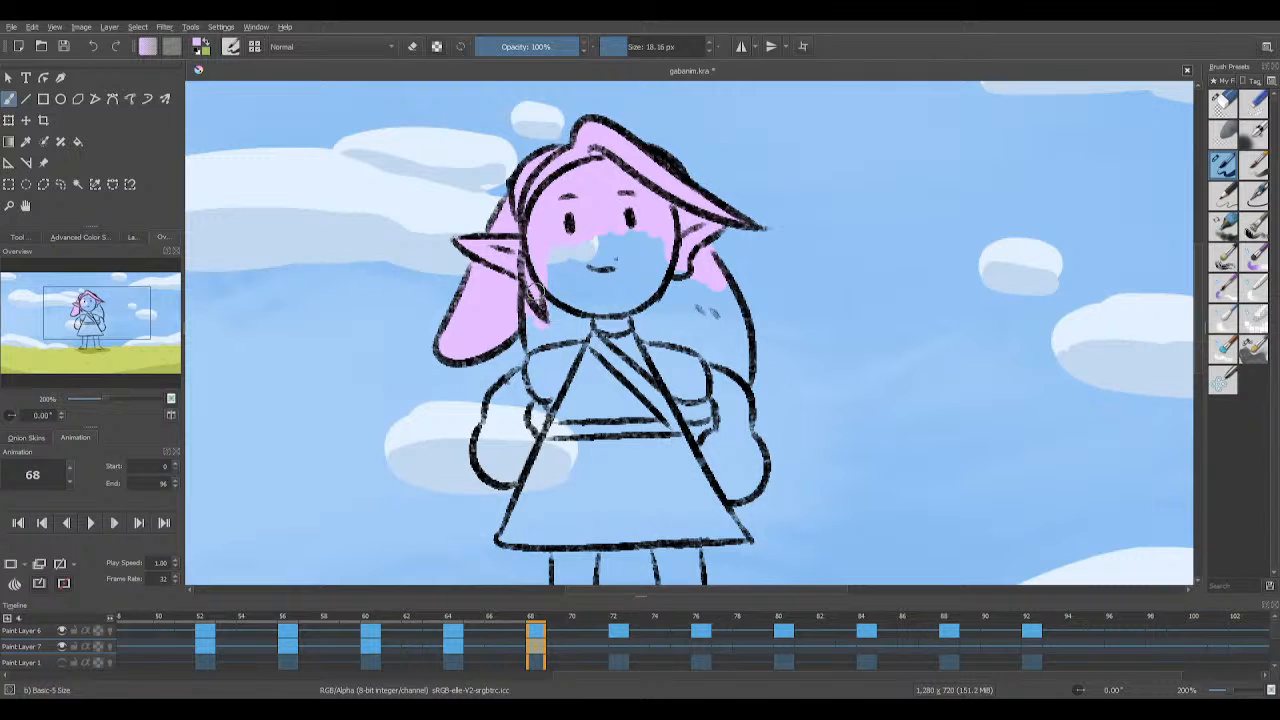
pyautogui.moveTo(517, 324)
pyautogui.mouseDown()
pyautogui.moveTo(542, 249)
pyautogui.moveTo(577, 228)
pyautogui.moveTo(595, 282)
pyautogui.moveTo(608, 280)
pyautogui.moveTo(623, 308)
pyautogui.moveTo(673, 270)
pyautogui.moveTo(698, 296)
pyautogui.mouseUp()
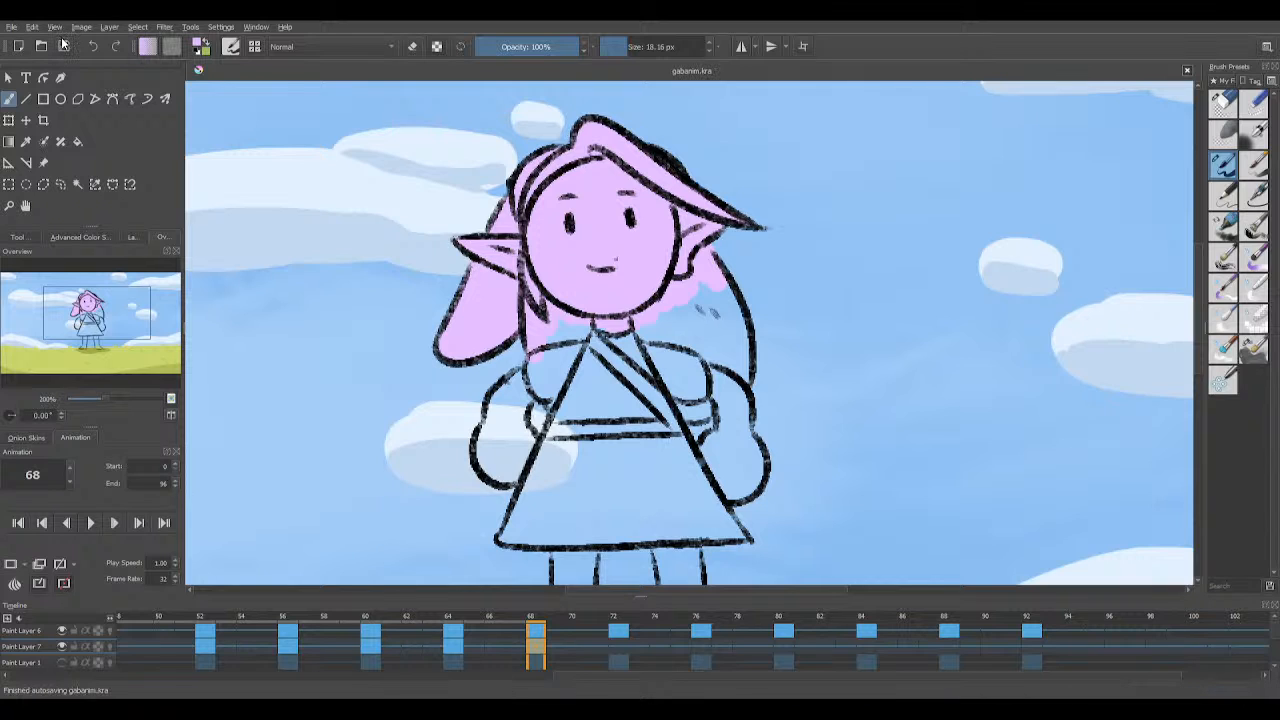
# Step: Fill the hair behind the neck, the bodice and both puffy sleeves on frame 68 with light purple
pyautogui.moveTo(713, 281)
pyautogui.mouseDown()
pyautogui.moveTo(737, 323)
pyautogui.moveTo(742, 385)
pyautogui.mouseUp()
pyautogui.moveTo(547, 372)
pyautogui.mouseDown()
pyautogui.moveTo(560, 408)
pyautogui.moveTo(583, 383)
pyautogui.moveTo(624, 392)
pyautogui.moveTo(647, 338)
pyautogui.moveTo(660, 346)
pyautogui.moveTo(673, 318)
pyautogui.moveTo(691, 364)
pyautogui.moveTo(721, 365)
pyautogui.moveTo(661, 304)
pyautogui.moveTo(683, 385)
pyautogui.moveTo(731, 394)
pyautogui.mouseUp()
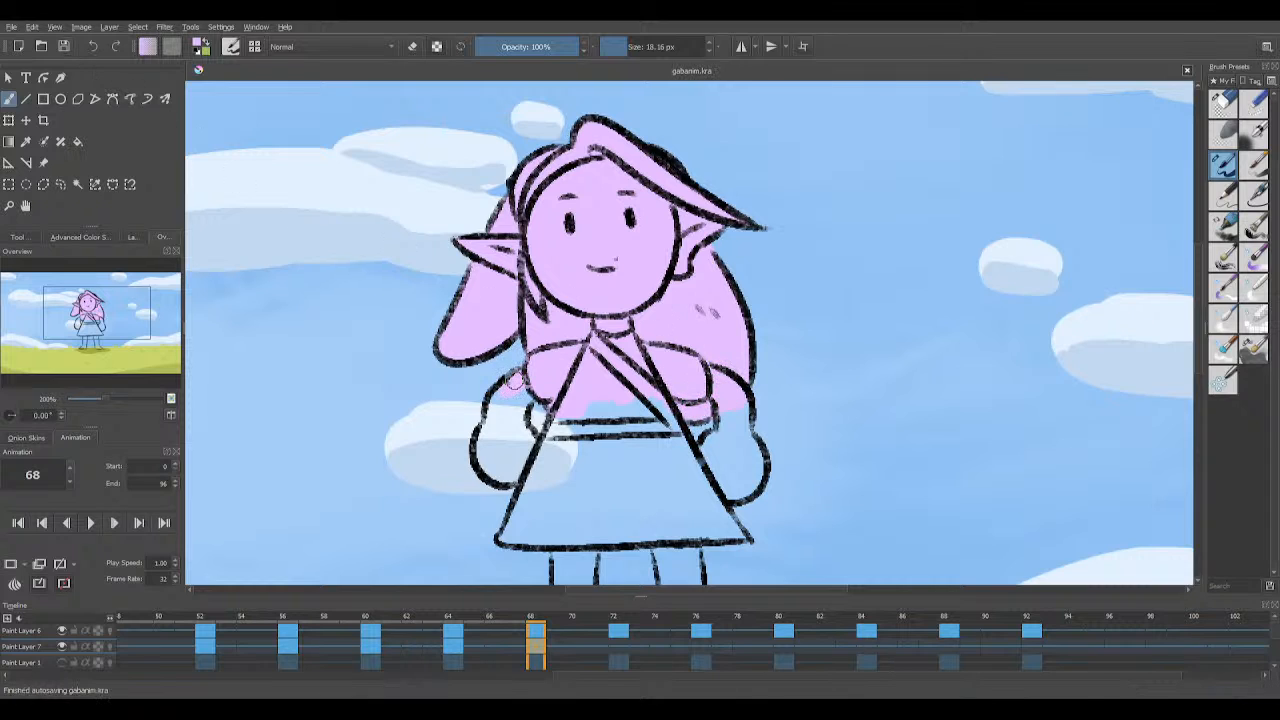
pyautogui.moveTo(515, 379)
pyautogui.mouseDown()
pyautogui.moveTo(489, 428)
pyautogui.moveTo(493, 473)
pyautogui.moveTo(518, 450)
pyautogui.moveTo(520, 425)
pyautogui.moveTo(497, 417)
pyautogui.moveTo(492, 435)
pyautogui.mouseUp()
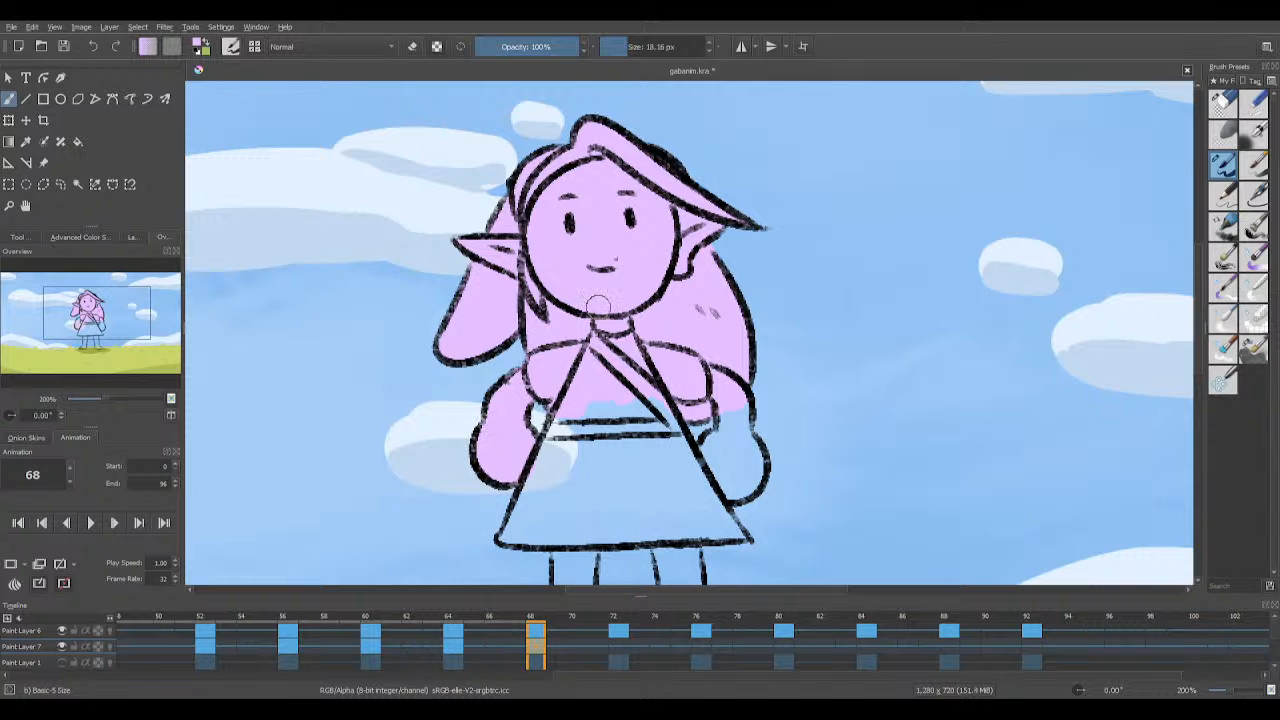
pyautogui.scroll(-3, 1200, 333)
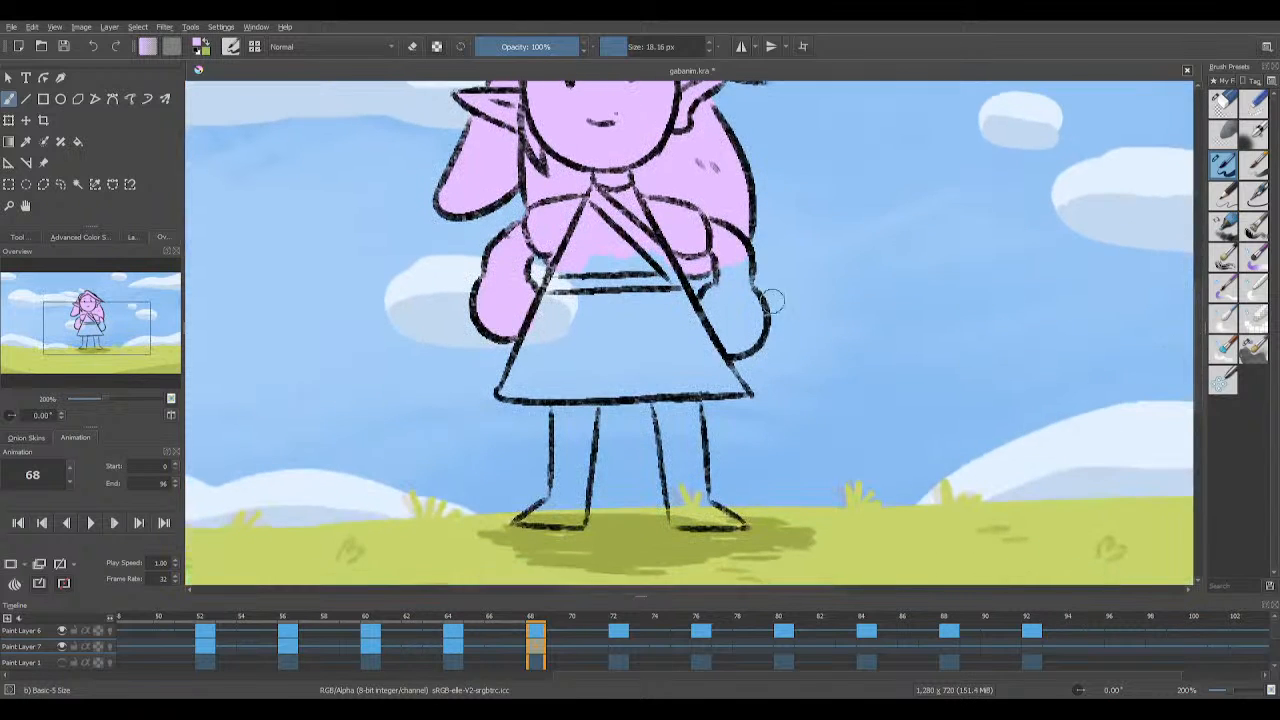
pyautogui.moveTo(538, 323)
pyautogui.mouseDown()
pyautogui.moveTo(506, 392)
pyautogui.moveTo(549, 390)
pyautogui.moveTo(517, 382)
pyautogui.moveTo(562, 311)
pyautogui.mouseUp()
pyautogui.moveTo(604, 273)
pyautogui.mouseDown()
pyautogui.moveTo(642, 259)
pyautogui.moveTo(669, 289)
pyautogui.moveTo(664, 263)
pyautogui.moveTo(717, 301)
pyautogui.moveTo(706, 311)
pyautogui.moveTo(726, 284)
pyautogui.moveTo(744, 287)
pyautogui.moveTo(730, 264)
pyautogui.moveTo(719, 262)
pyautogui.moveTo(728, 308)
pyautogui.moveTo(702, 315)
pyautogui.moveTo(745, 302)
pyautogui.mouseUp()
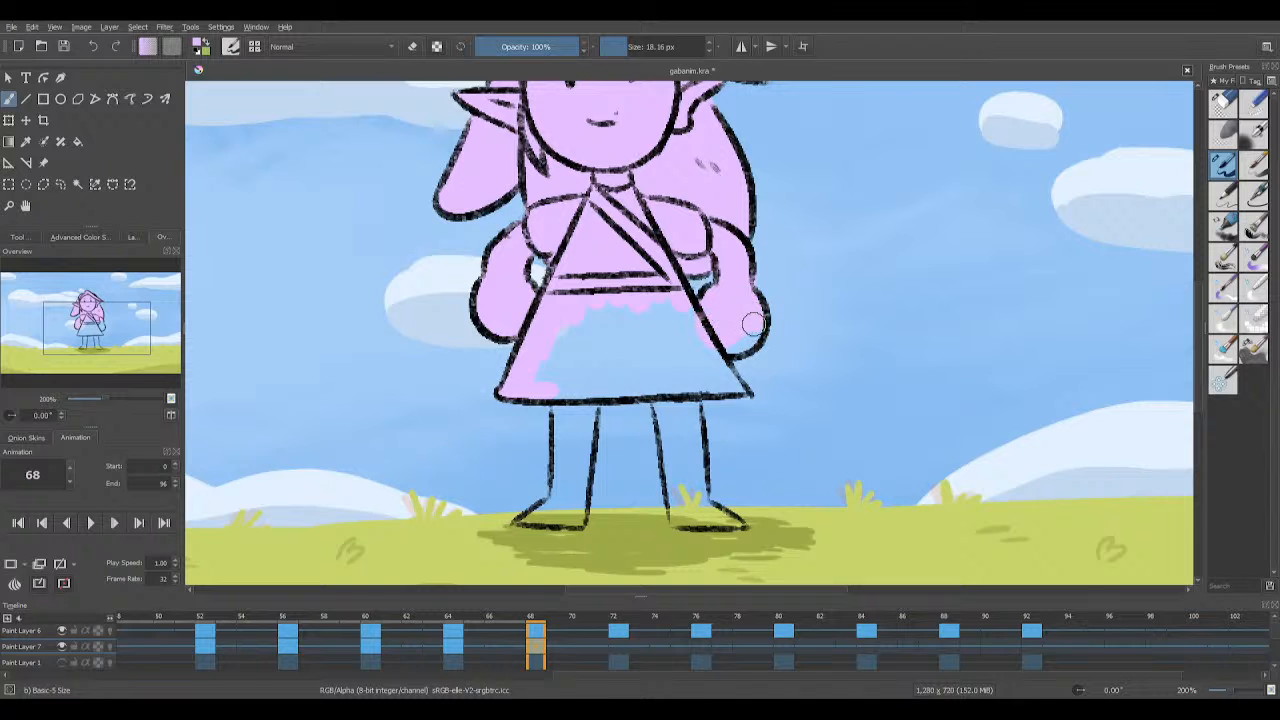
# Step: Fill the skirt on frame 68 down to its hem with light purple and save the file
pyautogui.press('e')
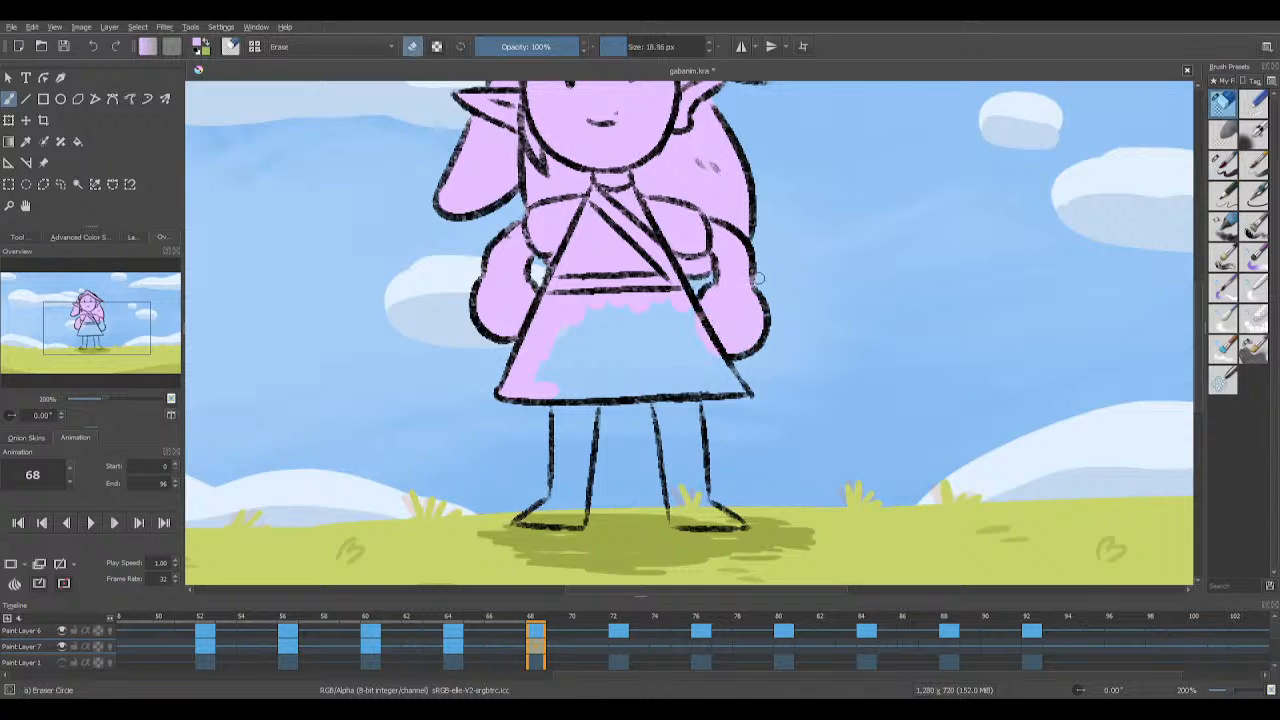
pyautogui.press('e')
pyautogui.moveTo(564, 381)
pyautogui.mouseDown()
pyautogui.moveTo(737, 397)
pyautogui.moveTo(719, 388)
pyautogui.mouseUp()
pyautogui.moveTo(689, 326); pyautogui.dragTo(736, 385)
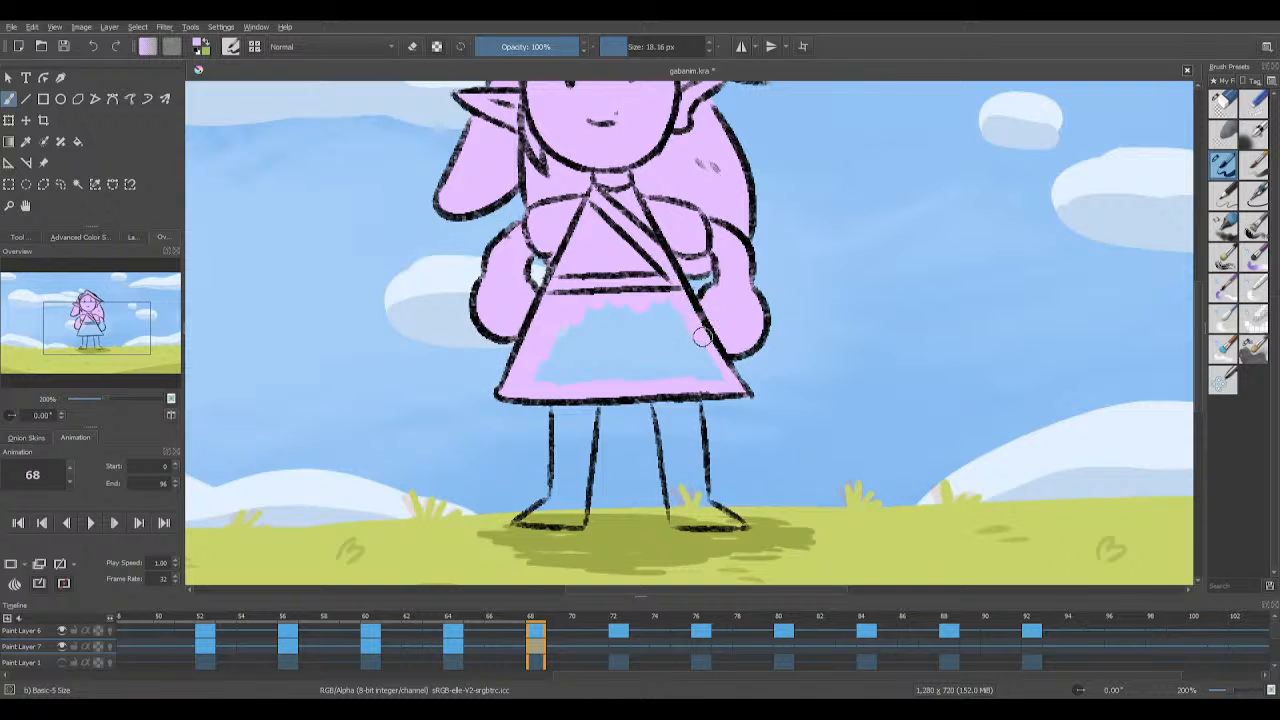
pyautogui.moveTo(571, 311)
pyautogui.mouseDown()
pyautogui.moveTo(533, 372)
pyautogui.moveTo(593, 293)
pyautogui.moveTo(640, 315)
pyautogui.moveTo(658, 296)
pyautogui.moveTo(684, 316)
pyautogui.moveTo(677, 370)
pyautogui.moveTo(716, 376)
pyautogui.mouseUp()
pyautogui.click(64, 46)
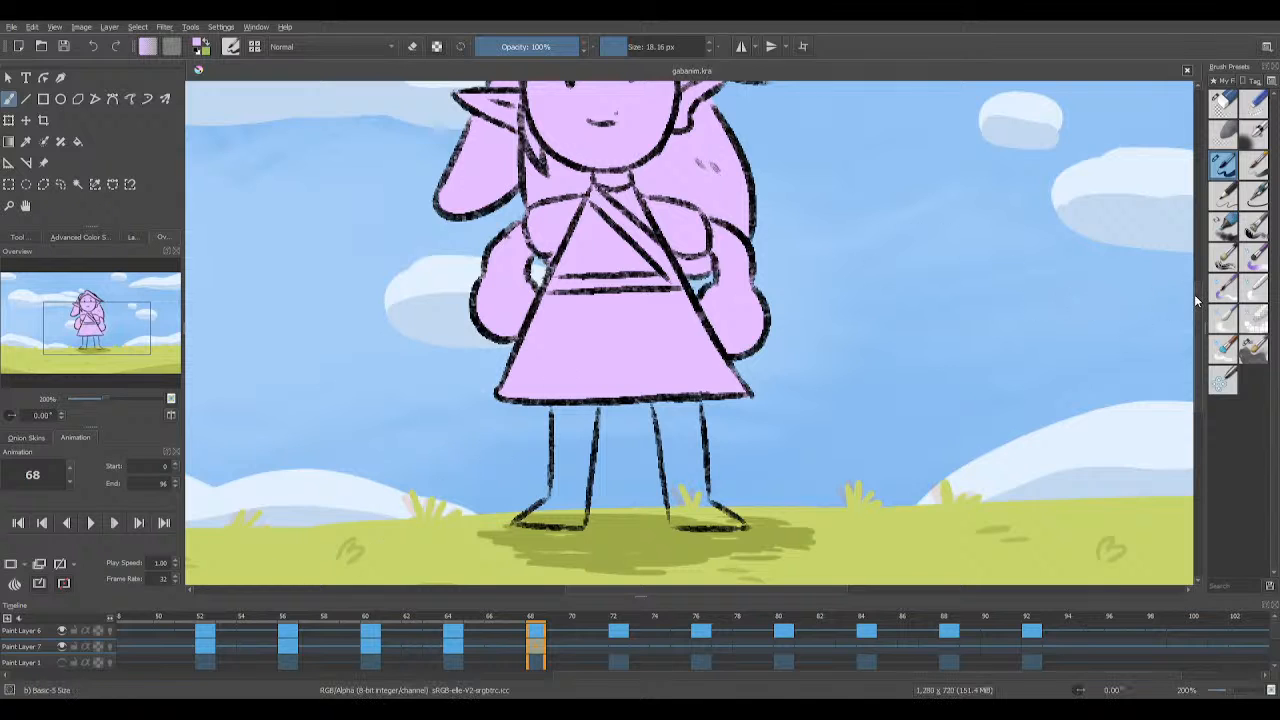
# Step: Fill both legs and feet on frame 68 with light purple and save the file
pyautogui.scroll(-2, 1196, 325)
pyautogui.moveTo(557, 306)
pyautogui.mouseDown()
pyautogui.moveTo(584, 341)
pyautogui.moveTo(560, 308)
pyautogui.moveTo(553, 389)
pyautogui.moveTo(524, 420)
pyautogui.moveTo(558, 400)
pyautogui.moveTo(574, 357)
pyautogui.moveTo(576, 395)
pyautogui.moveTo(530, 423)
pyautogui.moveTo(577, 391)
pyautogui.mouseUp()
pyautogui.moveTo(661, 308)
pyautogui.mouseDown()
pyautogui.moveTo(693, 329)
pyautogui.moveTo(672, 302)
pyautogui.moveTo(661, 348)
pyautogui.moveTo(669, 341)
pyautogui.moveTo(668, 376)
pyautogui.moveTo(663, 324)
pyautogui.moveTo(675, 388)
pyautogui.moveTo(697, 355)
pyautogui.moveTo(696, 343)
pyautogui.moveTo(672, 382)
pyautogui.moveTo(675, 417)
pyautogui.moveTo(674, 383)
pyautogui.mouseUp()
pyautogui.press('e')
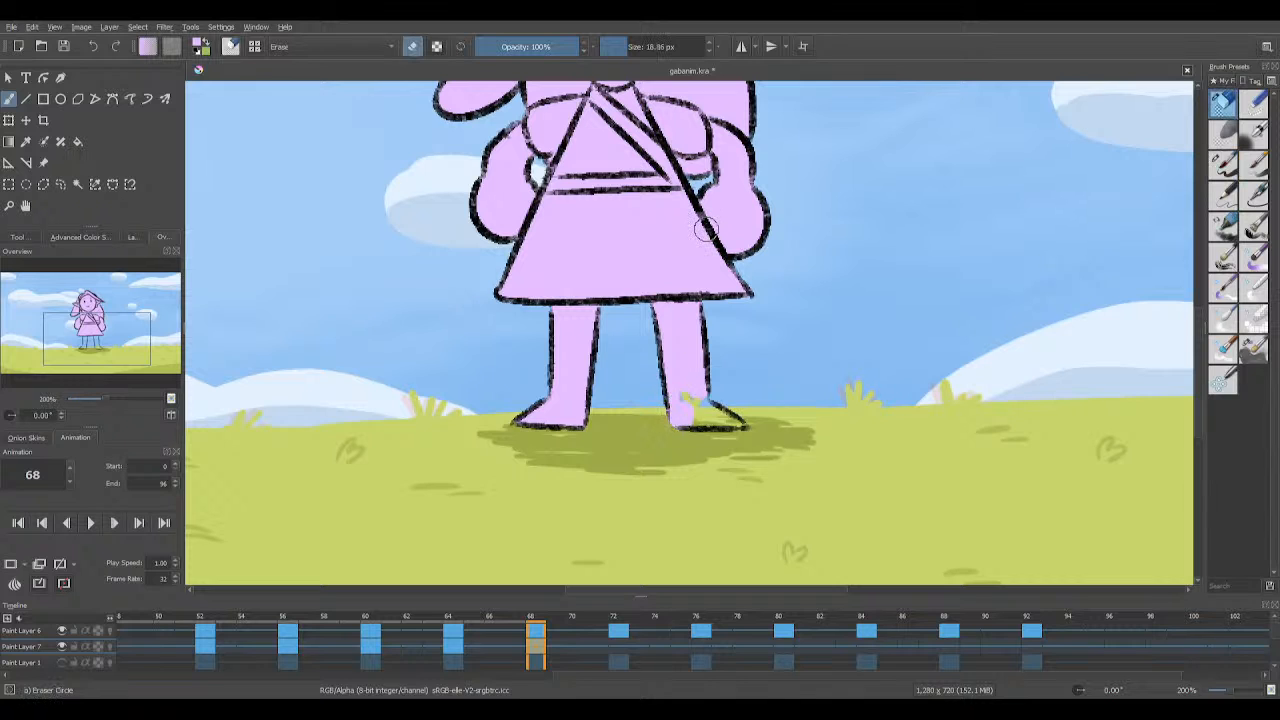
pyautogui.press('e')
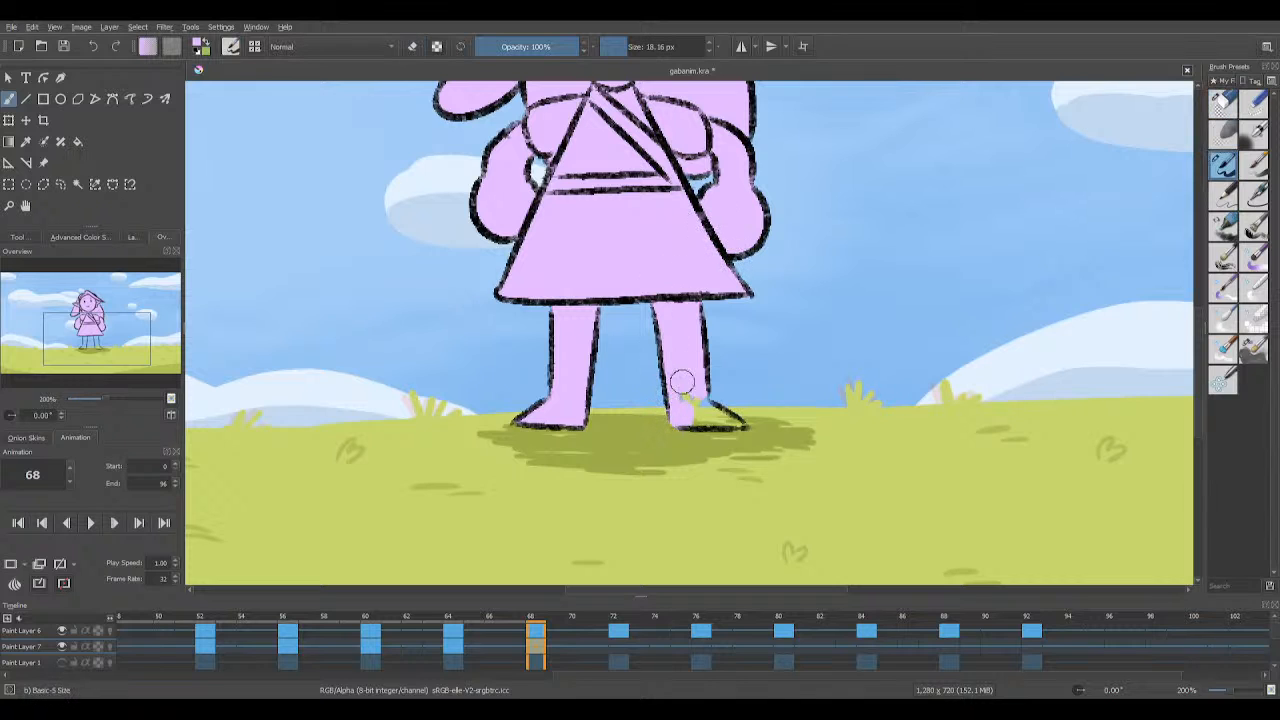
pyautogui.moveTo(700, 400)
pyautogui.mouseDown()
pyautogui.moveTo(718, 416)
pyautogui.moveTo(708, 406)
pyautogui.moveTo(695, 420)
pyautogui.moveTo(726, 422)
pyautogui.mouseUp()
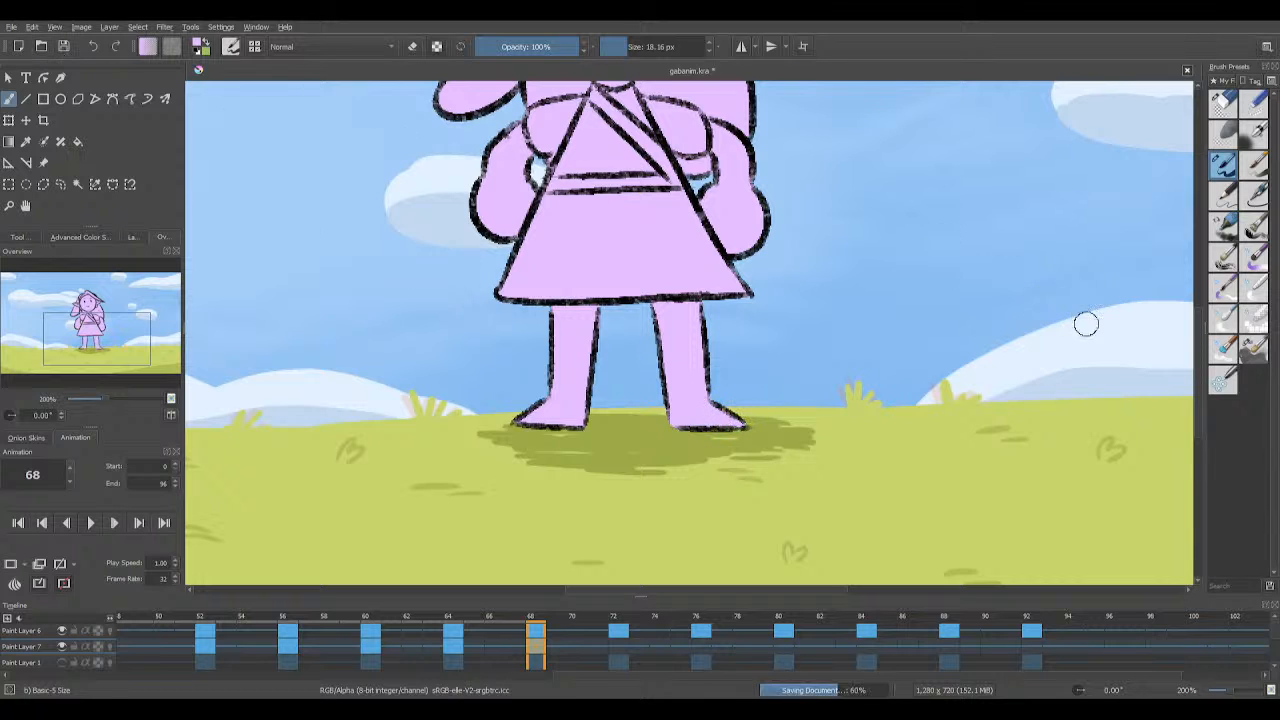
pyautogui.scroll(3, 1193, 405)
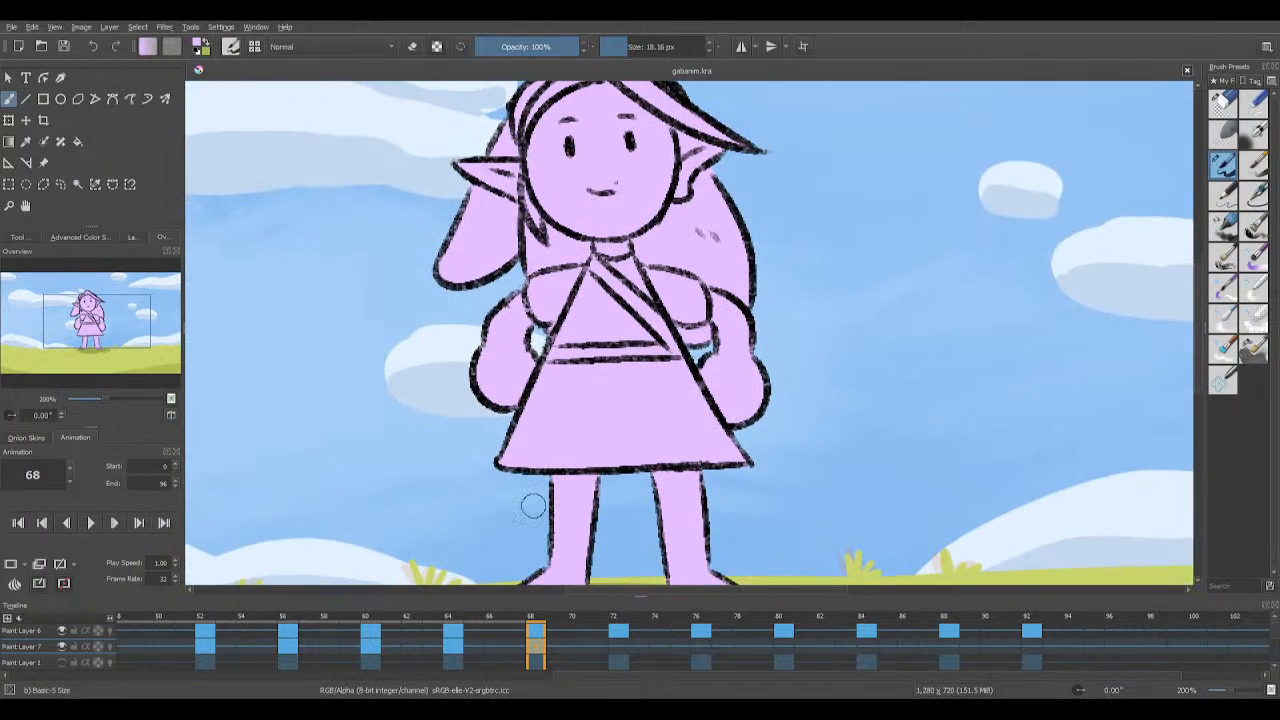
# Step: Compare frames 64, 68 and 72 on Paint Layer 7, reuse frame 64's colour fill on frame 72 and save the file
pyautogui.click(621, 649)
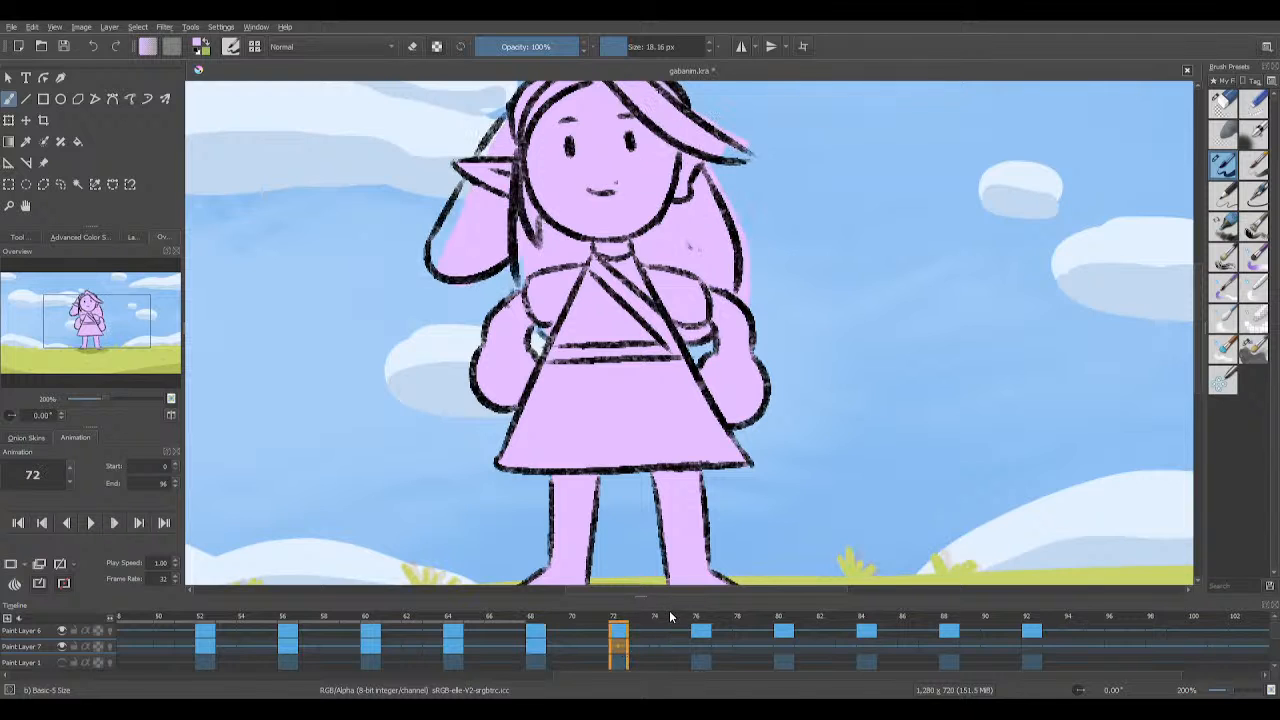
pyautogui.click(536, 649)
pyautogui.click(453, 649)
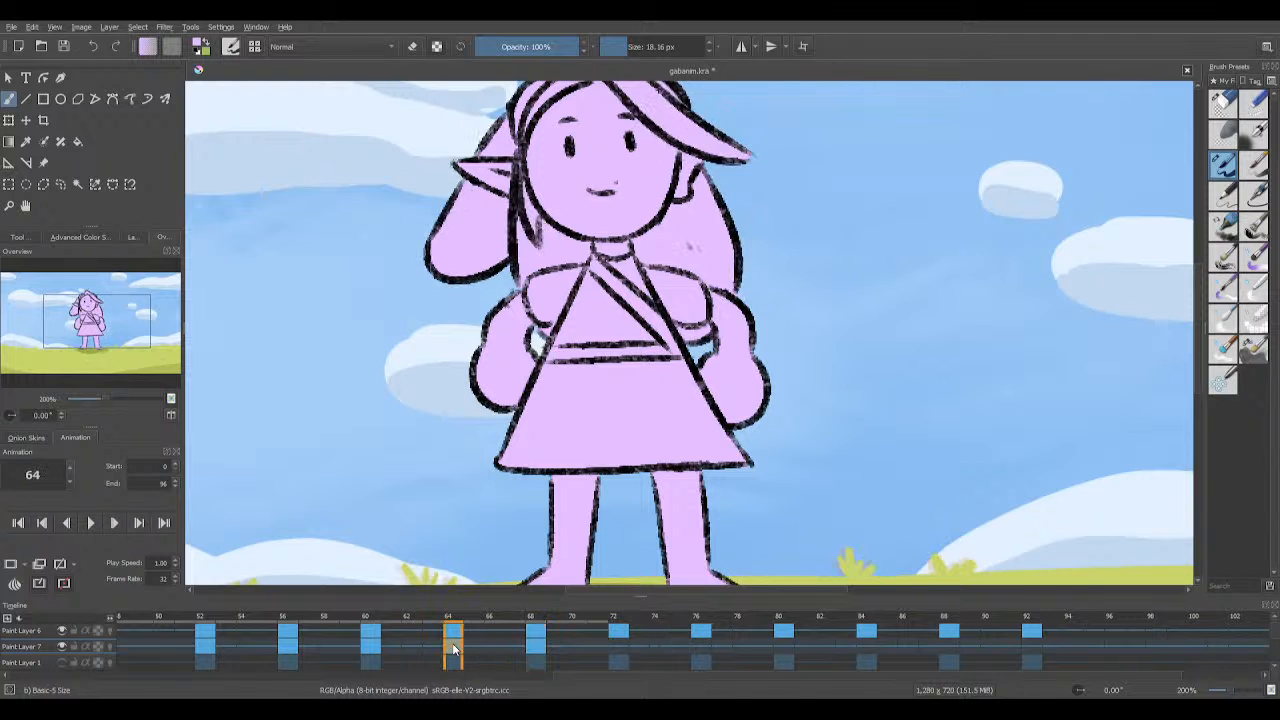
pyautogui.click(536, 645)
pyautogui.click(608, 650)
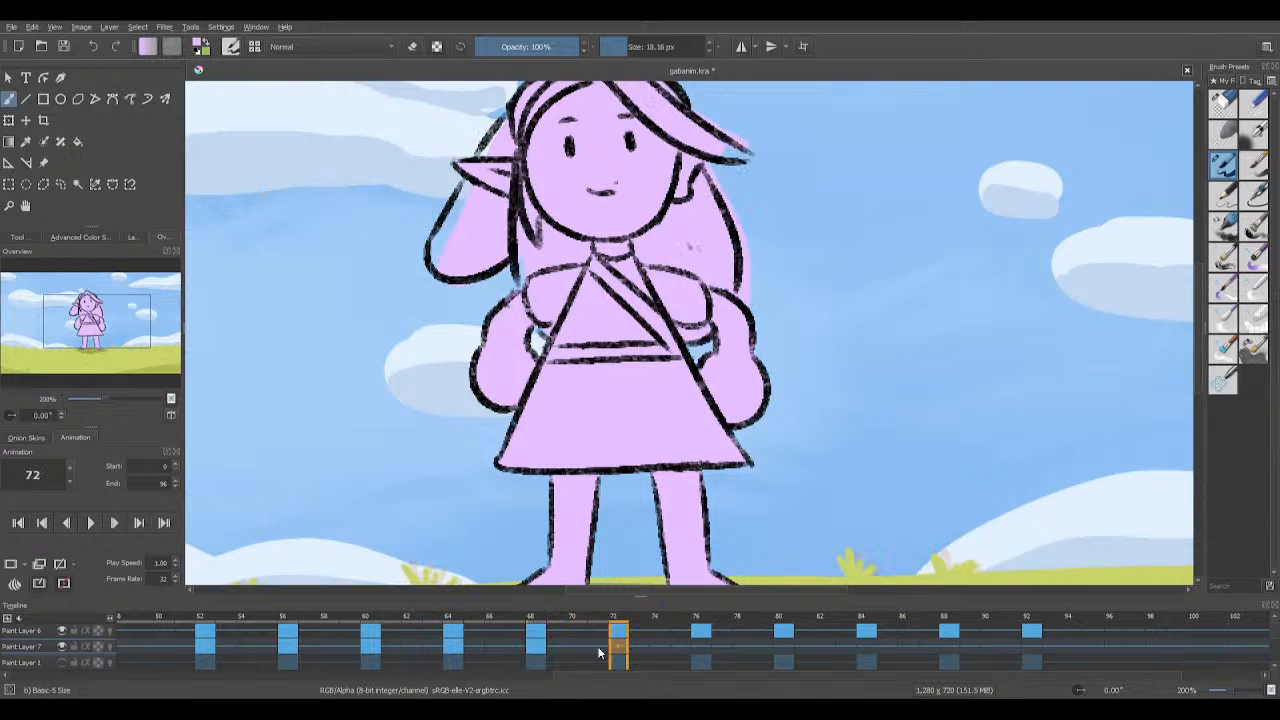
pyautogui.click(459, 650)
pyautogui.click(618, 648)
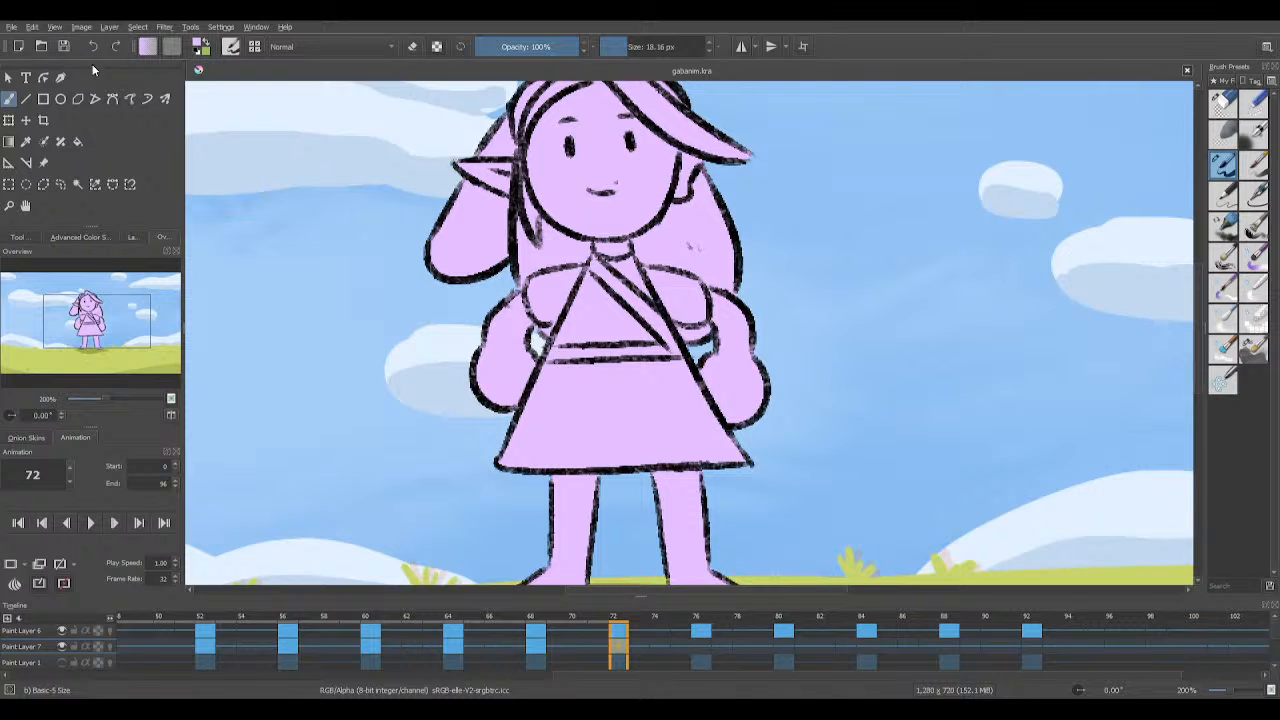
# Step: Replace the held colour fill on frame 76 of Paint Layer 7 with frame 60's matching fill and save the file
pyautogui.click(701, 648)
pyautogui.press('Delete')
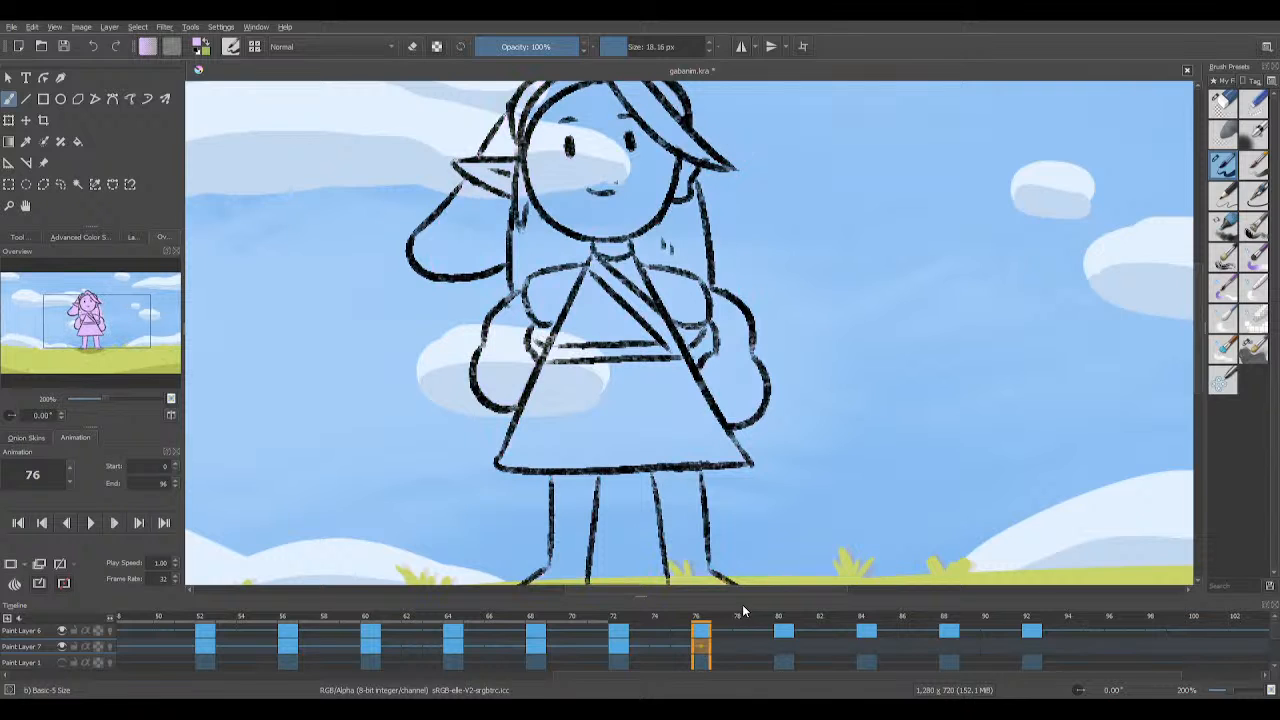
pyautogui.click(63, 46)
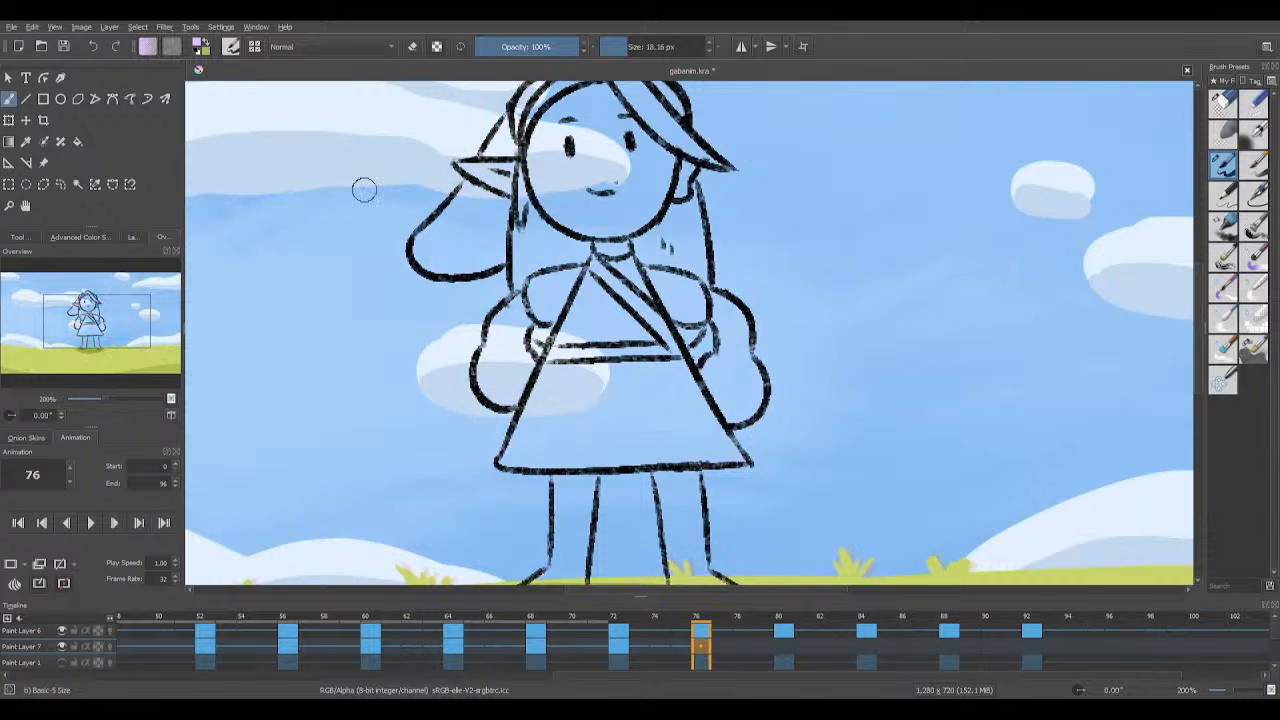
pyautogui.click(538, 645)
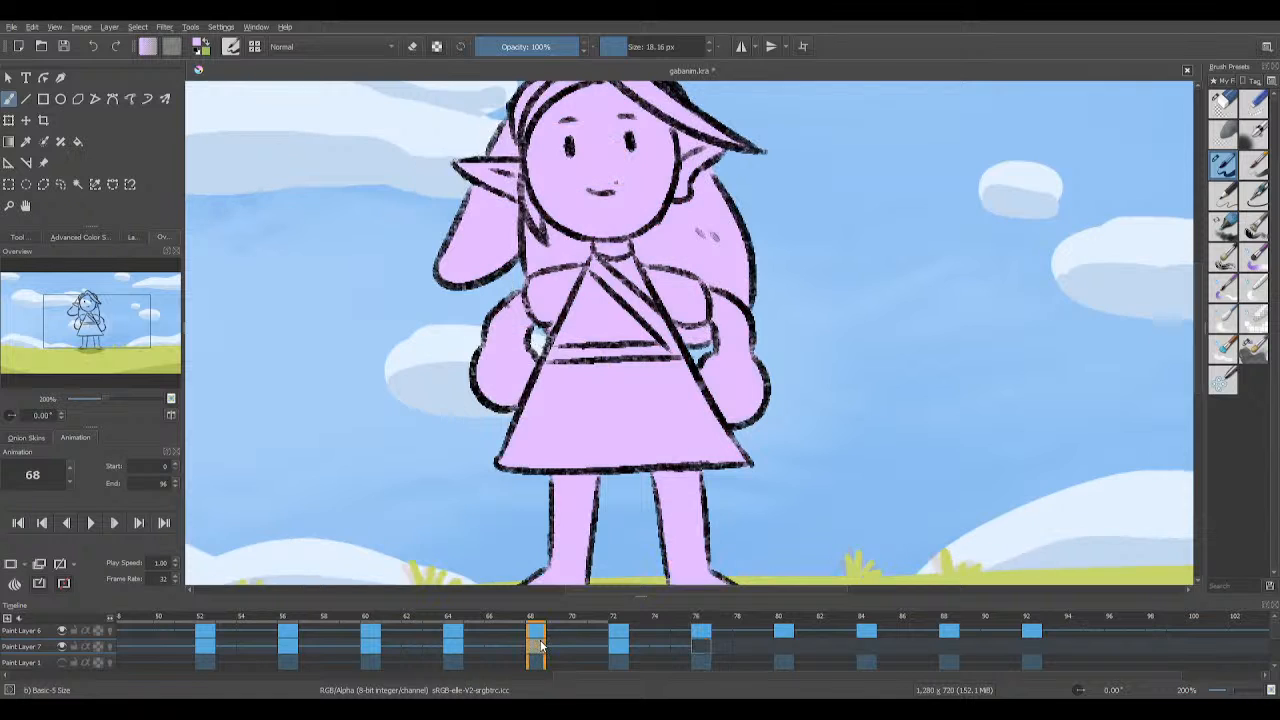
pyautogui.click(452, 647)
pyautogui.click(372, 646)
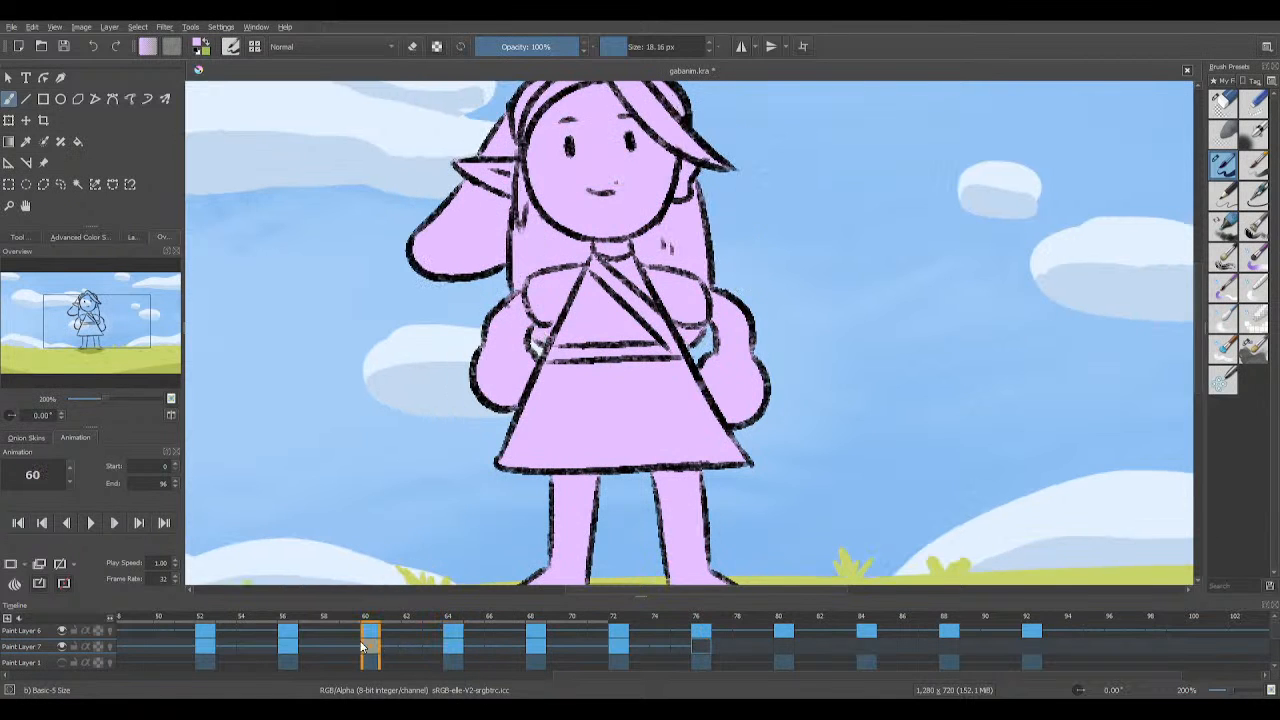
pyautogui.click(701, 647)
pyautogui.click(372, 647)
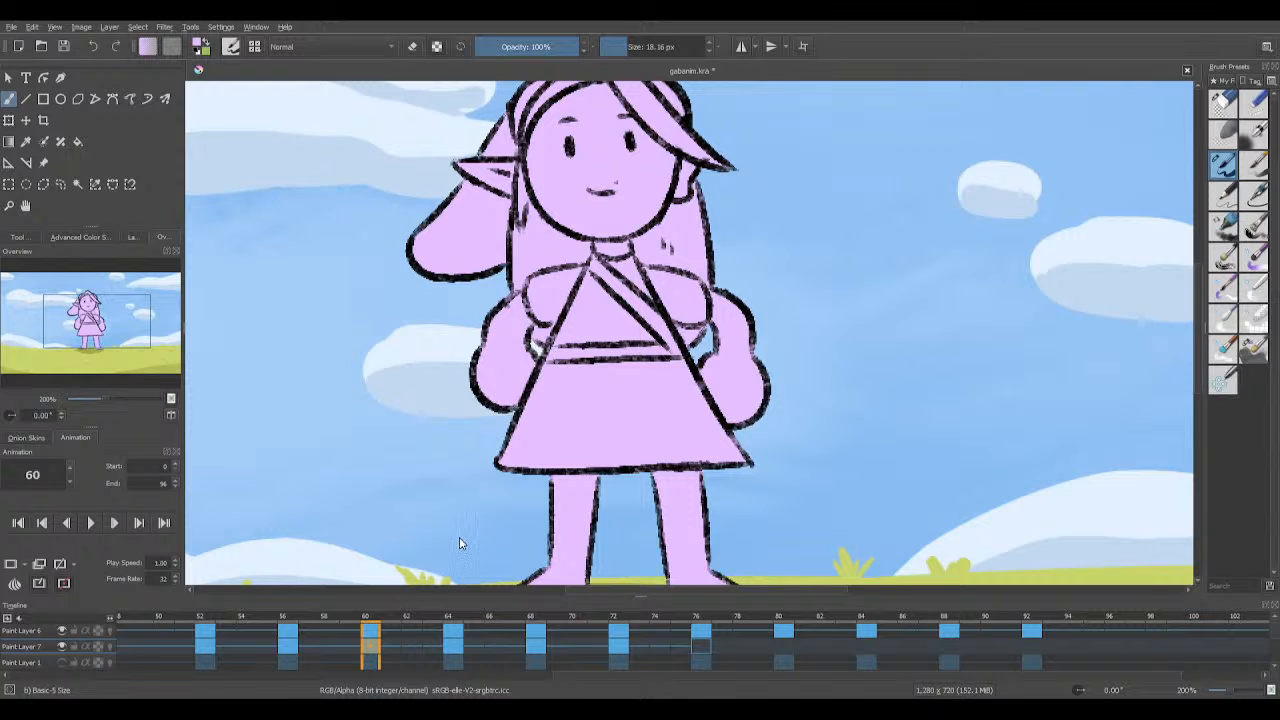
pyautogui.click(701, 647)
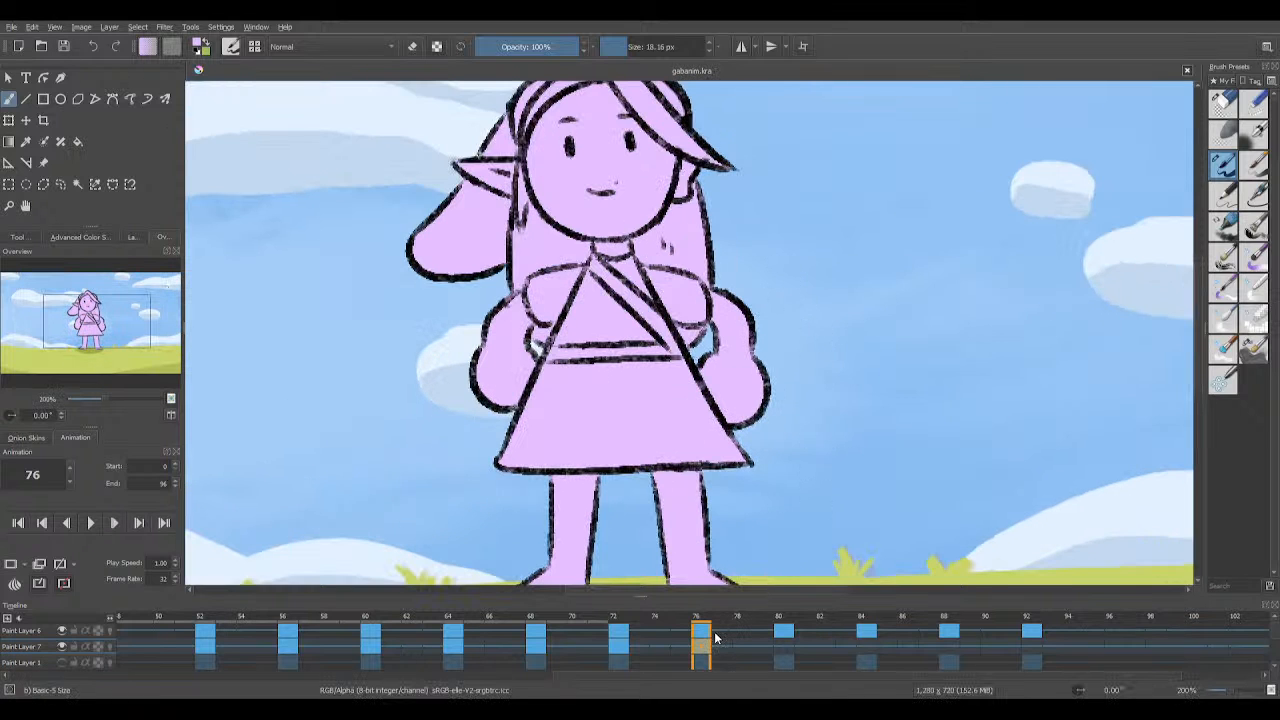
# Step: Clear the held colour fill from frame 80 on Paint Layer 7 and save the file
pyautogui.click(788, 644)
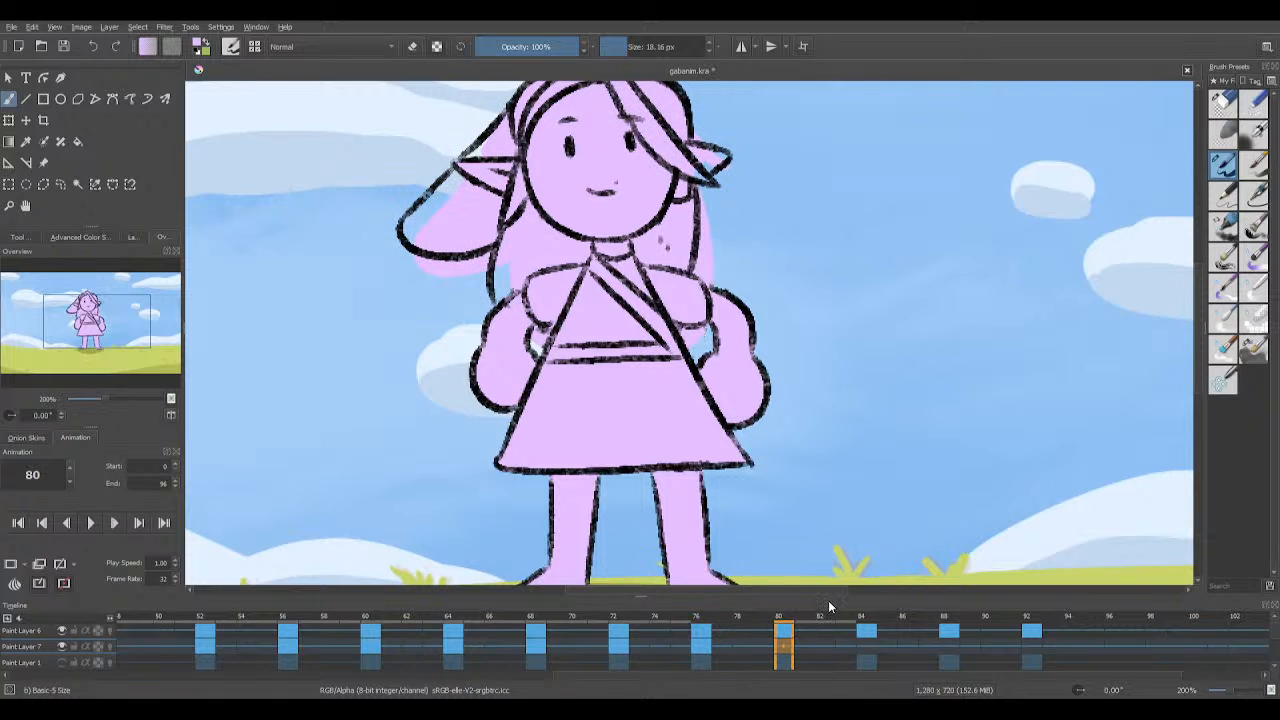
pyautogui.hotkey('ctrl', 'z')
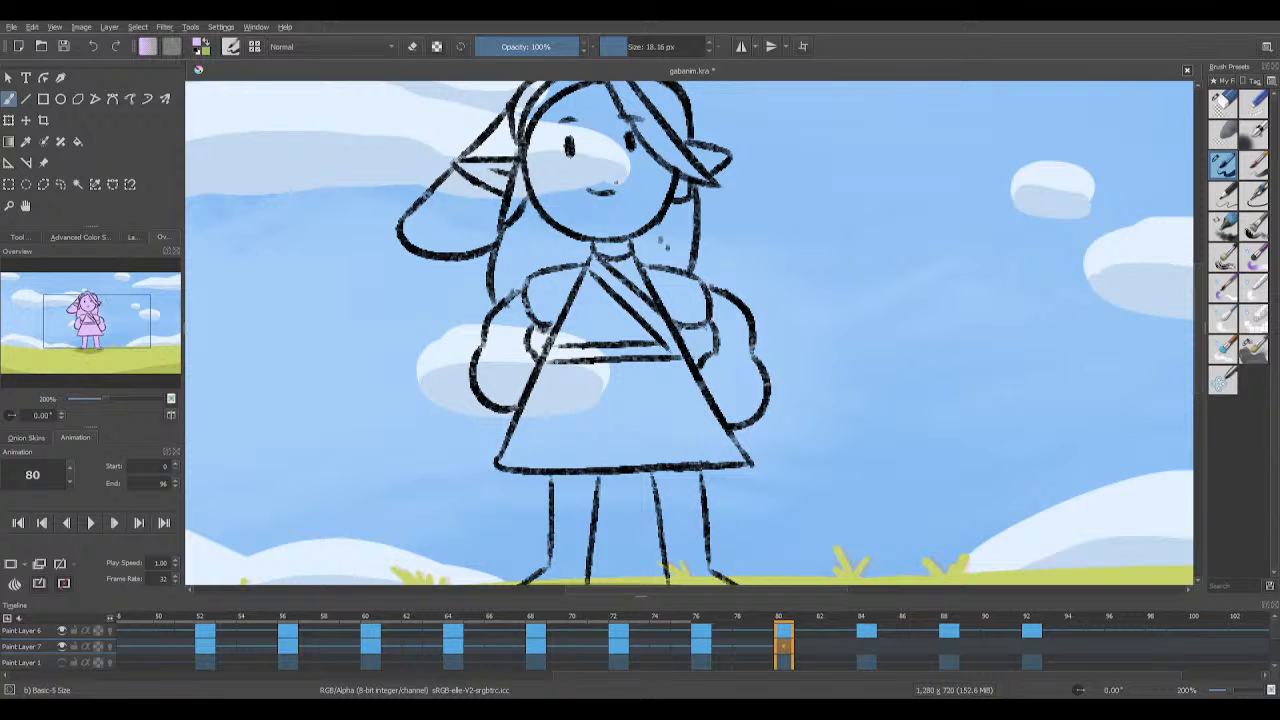
pyautogui.click(64, 46)
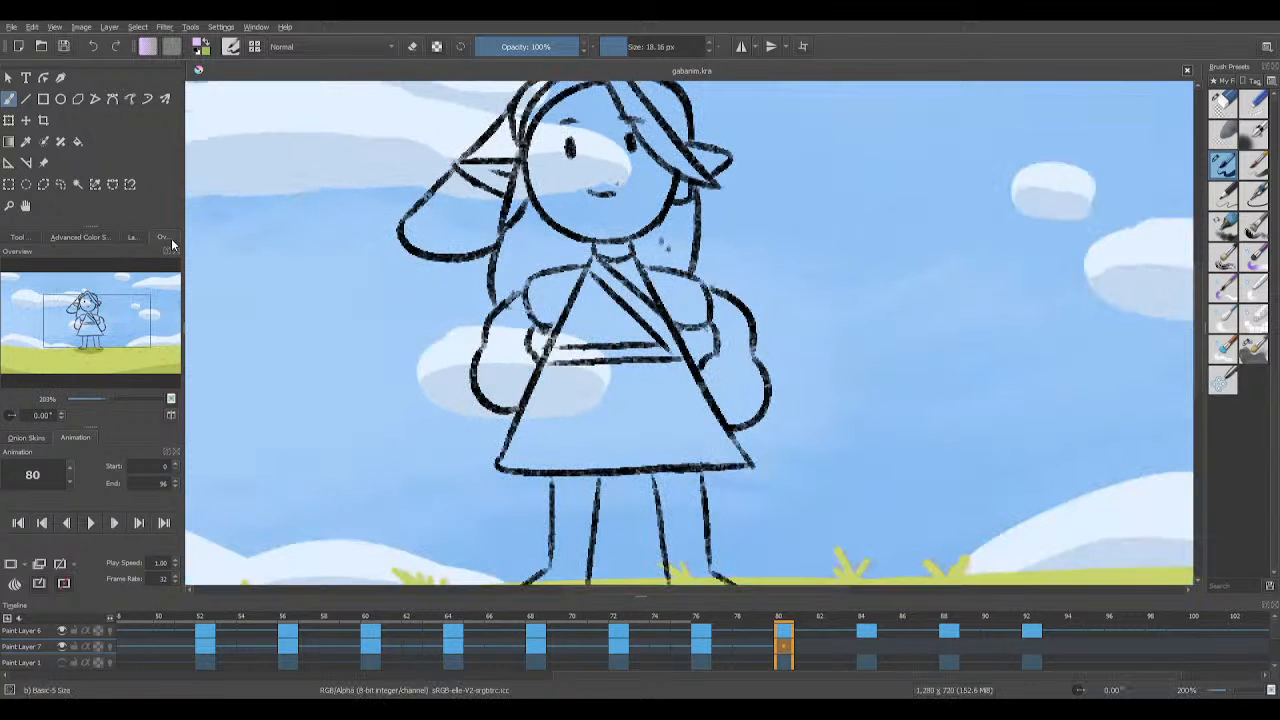
# Step: Fill the fringe, ears and trailing hair lock on frame 80 with light purple
pyautogui.scroll(-3, 397, 335)
pyautogui.scroll(3, 420, 352)
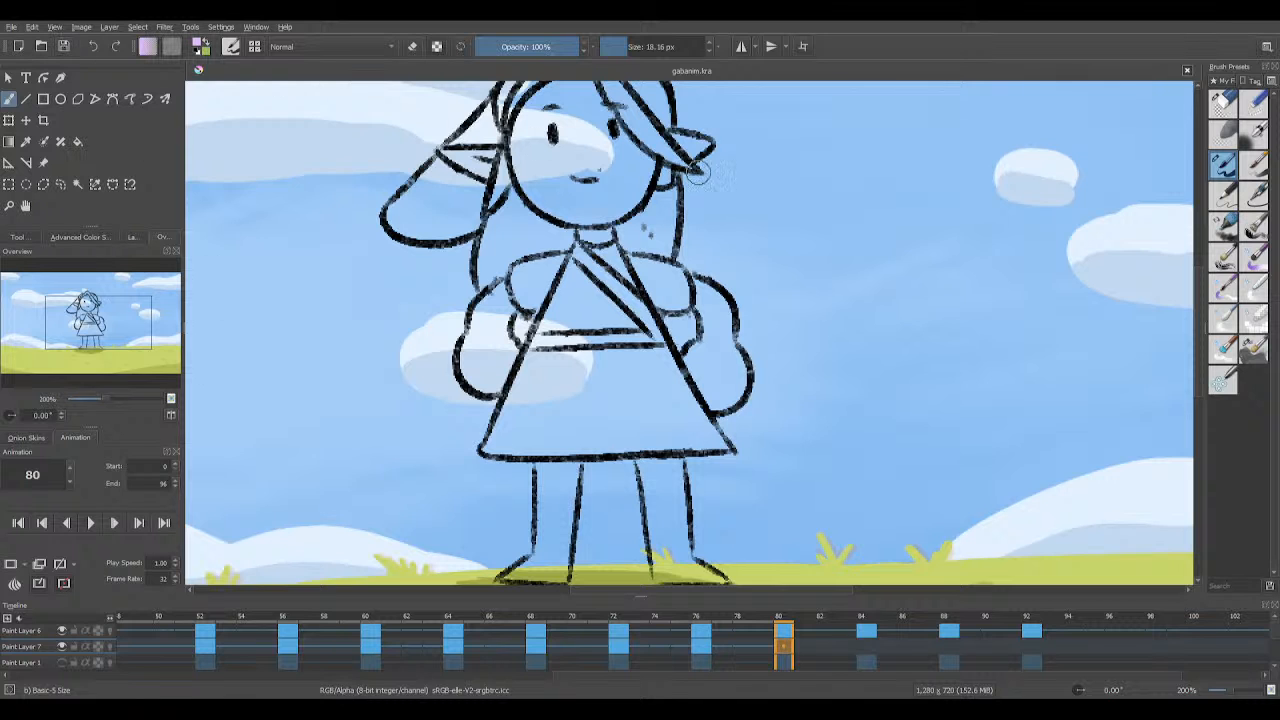
pyautogui.scroll(2, 1190, 290)
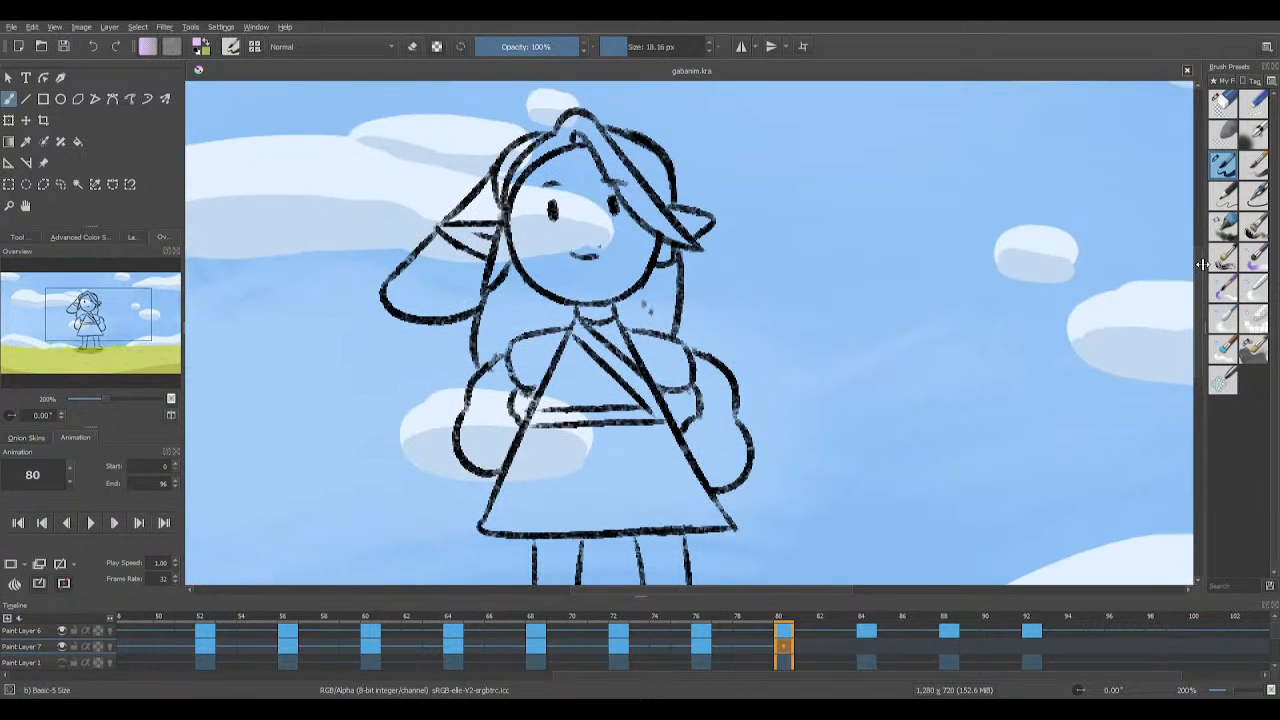
pyautogui.moveTo(656, 592); pyautogui.dragTo(632, 591)
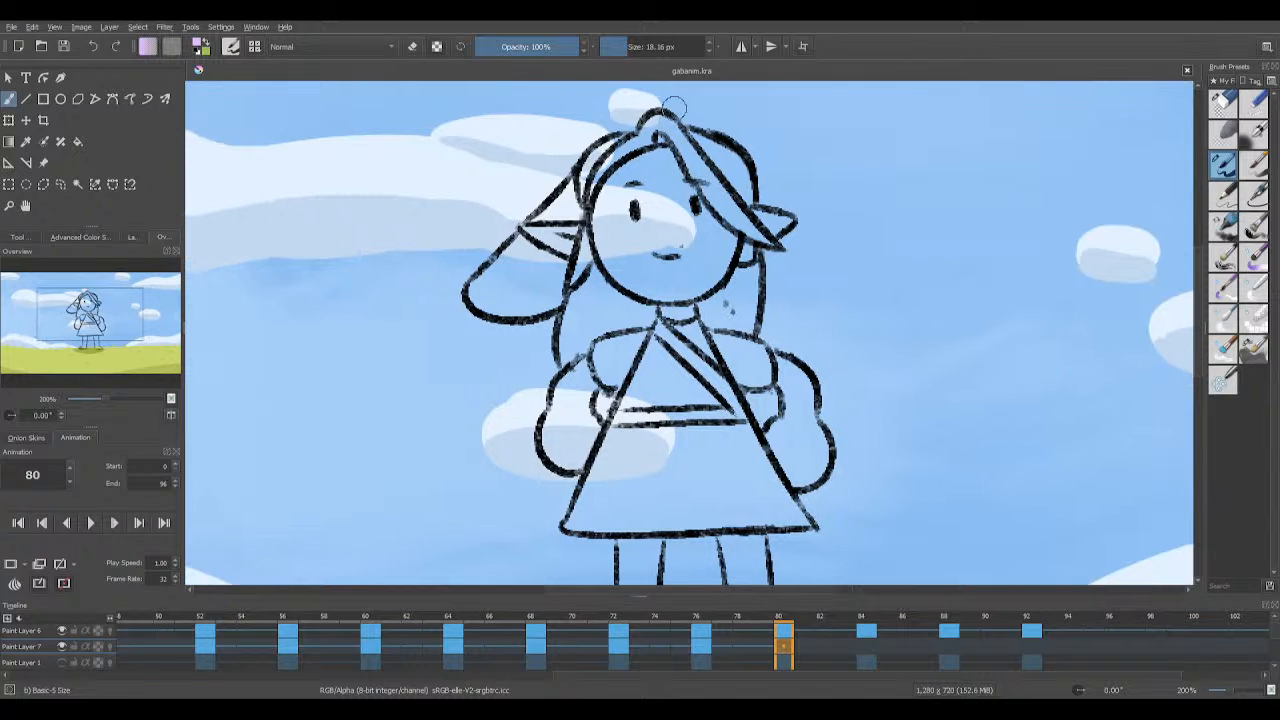
pyautogui.moveTo(655, 133)
pyautogui.mouseDown()
pyautogui.moveTo(735, 164)
pyautogui.moveTo(742, 187)
pyautogui.moveTo(727, 160)
pyautogui.moveTo(719, 196)
pyautogui.moveTo(709, 190)
pyautogui.moveTo(736, 211)
pyautogui.moveTo(701, 188)
pyautogui.moveTo(753, 229)
pyautogui.moveTo(738, 224)
pyautogui.moveTo(785, 221)
pyautogui.moveTo(745, 249)
pyautogui.moveTo(731, 211)
pyautogui.mouseUp()
pyautogui.moveTo(613, 172)
pyautogui.mouseDown()
pyautogui.moveTo(598, 152)
pyautogui.moveTo(626, 146)
pyautogui.moveTo(576, 204)
pyautogui.moveTo(575, 185)
pyautogui.moveTo(535, 225)
pyautogui.moveTo(568, 230)
pyautogui.moveTo(558, 218)
pyautogui.moveTo(488, 275)
pyautogui.moveTo(523, 236)
pyautogui.moveTo(480, 301)
pyautogui.moveTo(515, 297)
pyautogui.mouseUp()
pyautogui.moveTo(543, 303)
pyautogui.mouseDown()
pyautogui.moveTo(502, 281)
pyautogui.moveTo(527, 289)
pyautogui.moveTo(588, 228)
pyautogui.mouseUp()
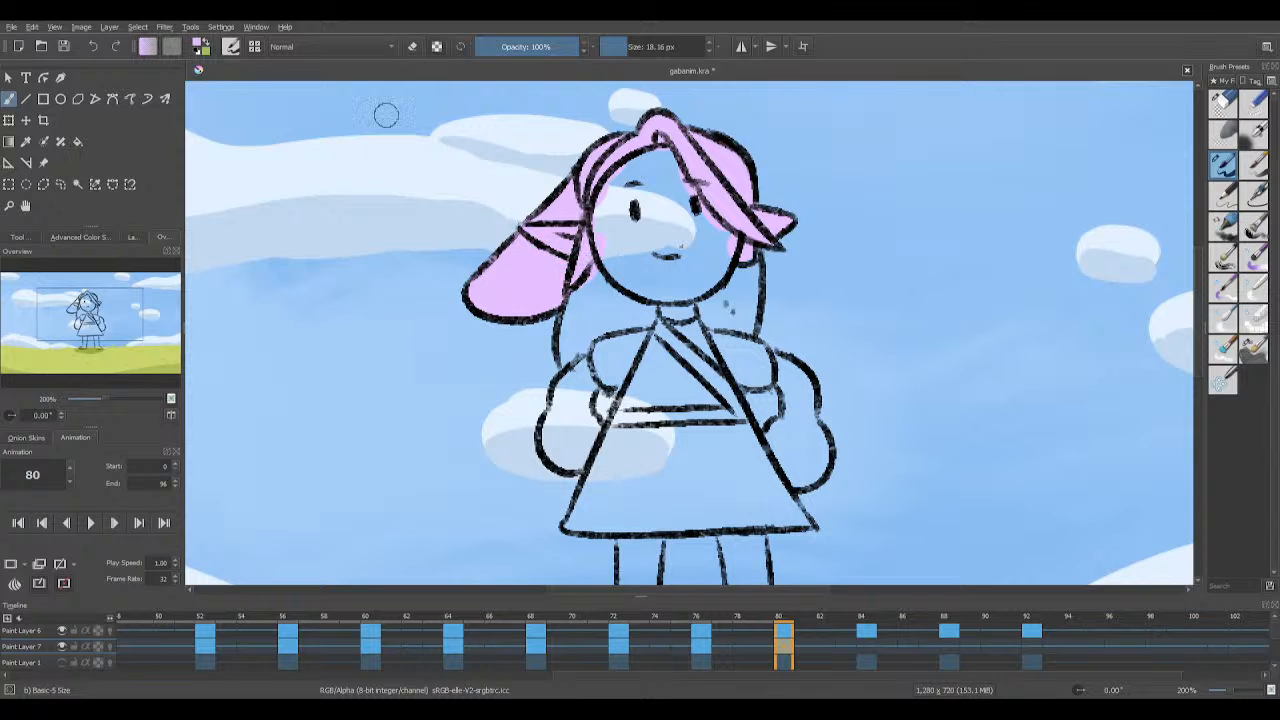
# Step: Fill the face, neck and hair behind the shoulders on frame 80 with light purple and save the file
pyautogui.moveTo(615, 170)
pyautogui.mouseDown()
pyautogui.moveTo(600, 200)
pyautogui.moveTo(630, 160)
pyautogui.moveTo(682, 150)
pyautogui.mouseUp()
pyautogui.moveTo(593, 263)
pyautogui.mouseDown()
pyautogui.moveTo(568, 326)
pyautogui.moveTo(645, 160)
pyautogui.moveTo(688, 180)
pyautogui.moveTo(614, 247)
pyautogui.moveTo(648, 280)
pyautogui.moveTo(709, 251)
pyautogui.moveTo(745, 292)
pyautogui.moveTo(656, 283)
pyautogui.moveTo(648, 292)
pyautogui.moveTo(674, 342)
pyautogui.moveTo(658, 328)
pyautogui.mouseUp()
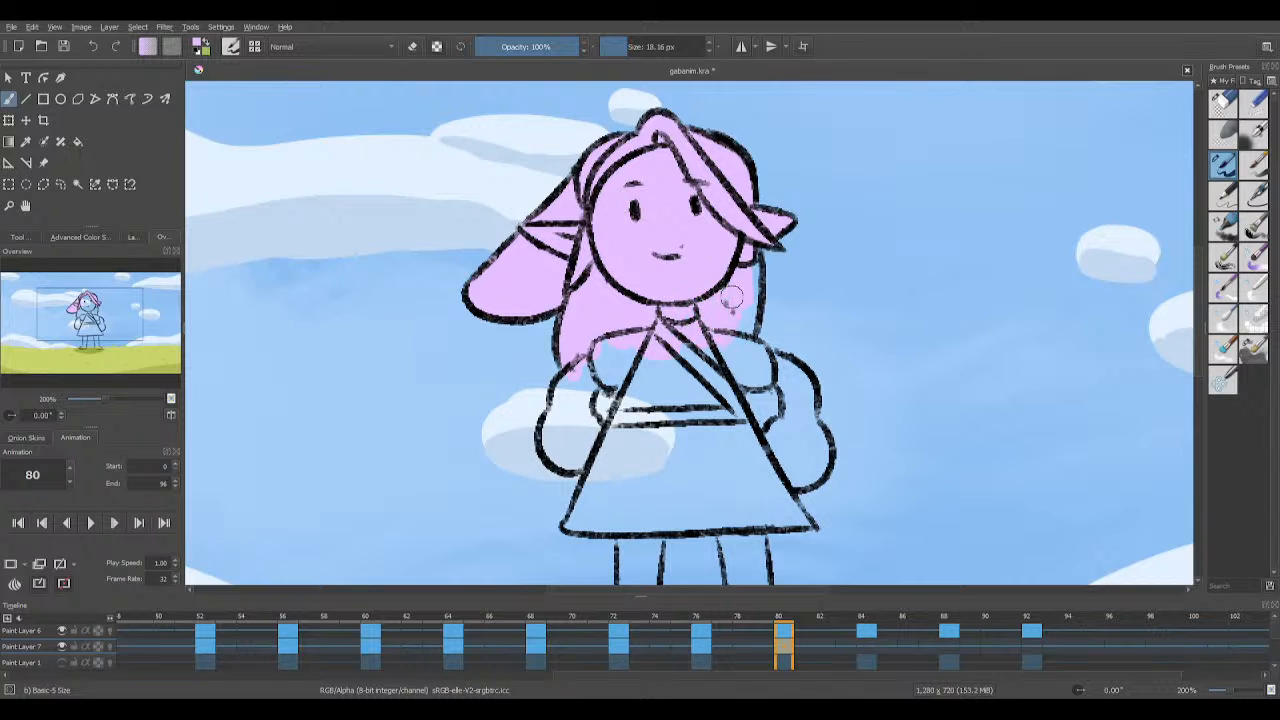
pyautogui.click(63, 46)
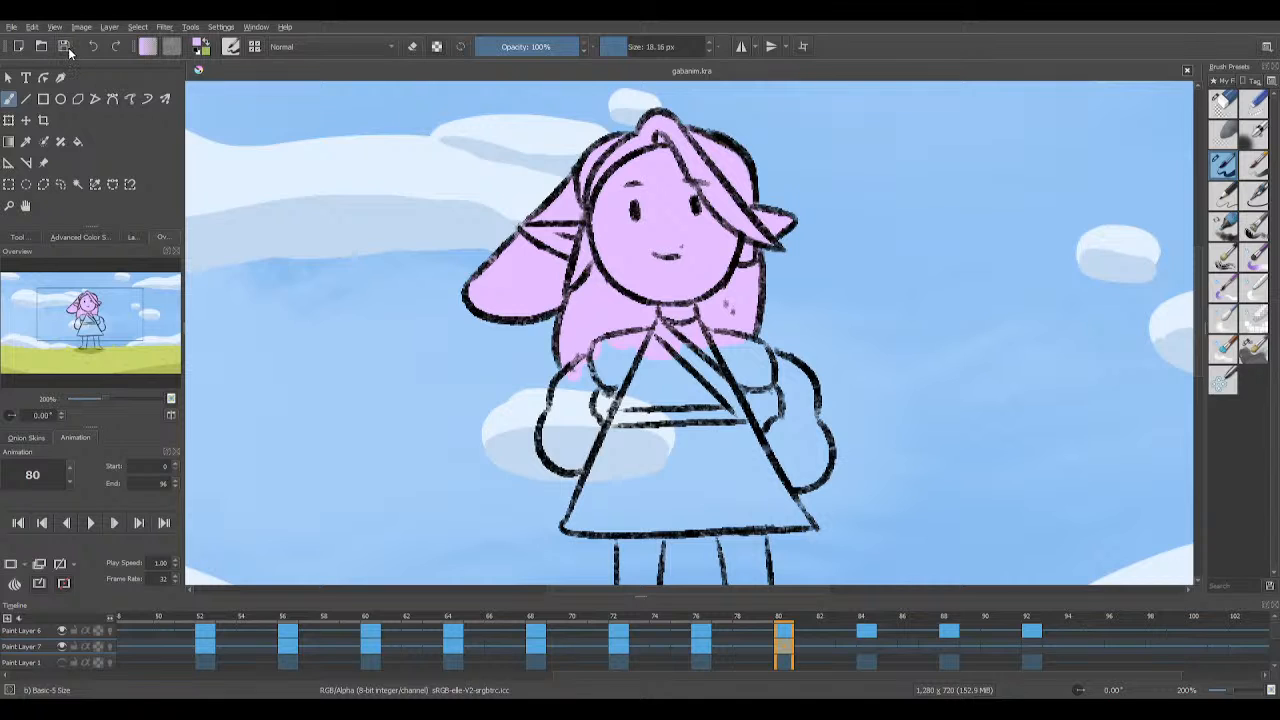
# Step: Fill the figure's left-hand arm, bodice, right-hand shoulder and skirt edges on frame 80 with light purple, erasing spill outside the lines
pyautogui.moveTo(570, 372)
pyautogui.mouseDown()
pyautogui.moveTo(557, 417)
pyautogui.moveTo(585, 455)
pyautogui.moveTo(574, 395)
pyautogui.moveTo(584, 352)
pyautogui.moveTo(588, 374)
pyautogui.moveTo(614, 338)
pyautogui.moveTo(640, 345)
pyautogui.moveTo(626, 404)
pyautogui.moveTo(645, 372)
pyautogui.moveTo(610, 445)
pyautogui.moveTo(608, 418)
pyautogui.moveTo(594, 474)
pyautogui.mouseUp()
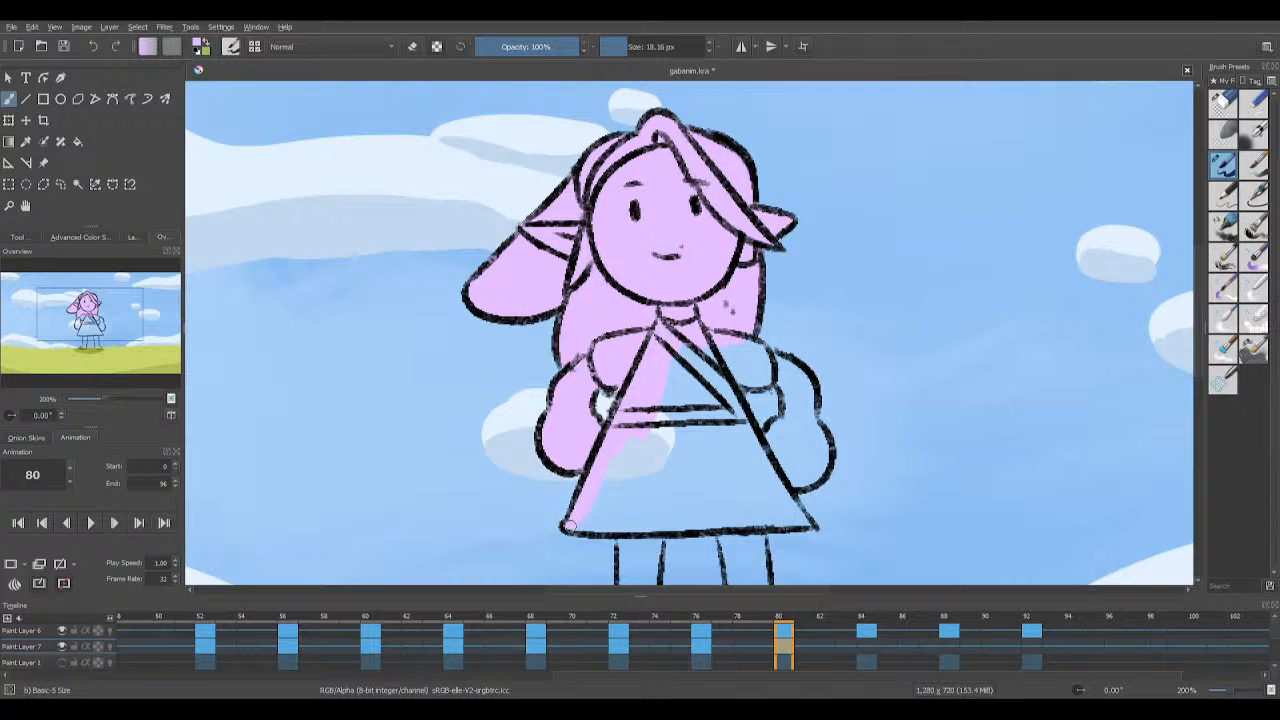
pyautogui.press('e')
pyautogui.moveTo(594, 485); pyautogui.dragTo(561, 516)
pyautogui.press('e')
pyautogui.moveTo(664, 523)
pyautogui.mouseDown()
pyautogui.moveTo(552, 515)
pyautogui.moveTo(587, 526)
pyautogui.moveTo(738, 514)
pyautogui.moveTo(682, 530)
pyautogui.moveTo(775, 524)
pyautogui.mouseUp()
pyautogui.moveTo(687, 333)
pyautogui.mouseDown()
pyautogui.moveTo(662, 413)
pyautogui.moveTo(655, 383)
pyautogui.moveTo(685, 344)
pyautogui.moveTo(740, 428)
pyautogui.moveTo(720, 345)
pyautogui.moveTo(765, 369)
pyautogui.moveTo(738, 386)
pyautogui.moveTo(741, 347)
pyautogui.moveTo(769, 360)
pyautogui.mouseUp()
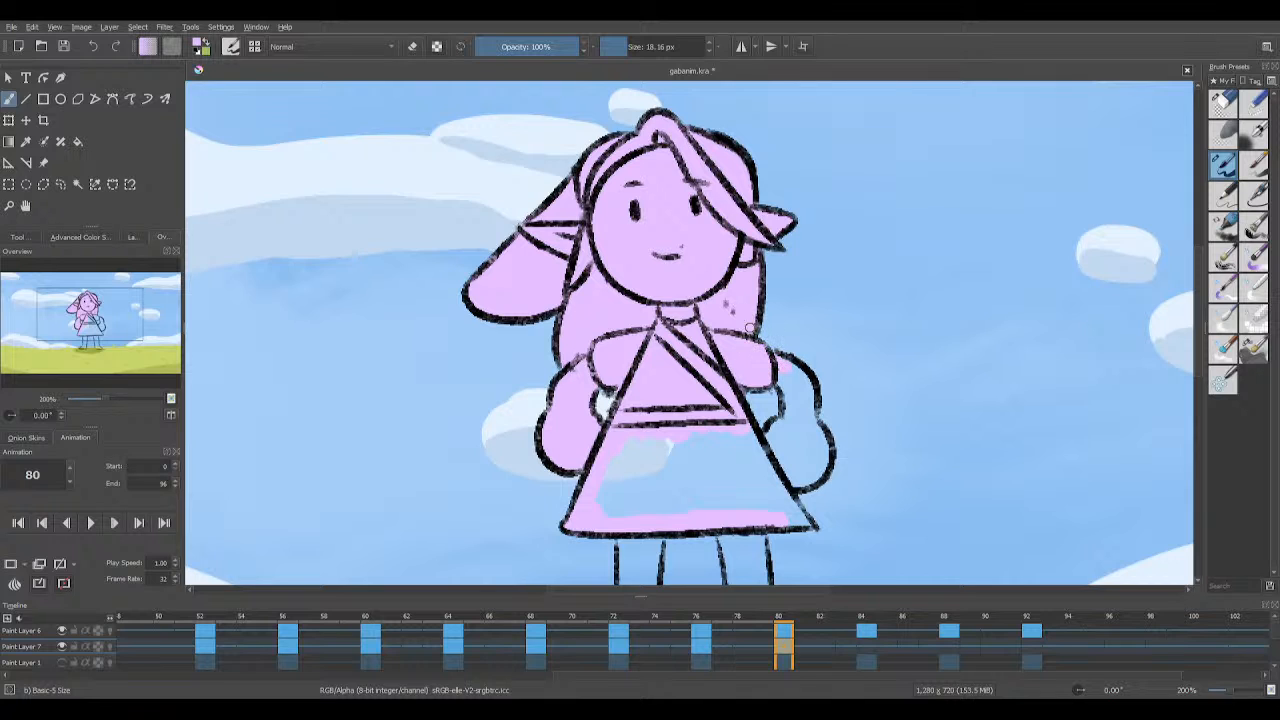
# Step: Fill the figure's right-hand arm and the rest of the skirt on frame 80 with light purple and save the file
pyautogui.moveTo(790, 369)
pyautogui.mouseDown()
pyautogui.moveTo(779, 369)
pyautogui.moveTo(791, 400)
pyautogui.mouseUp()
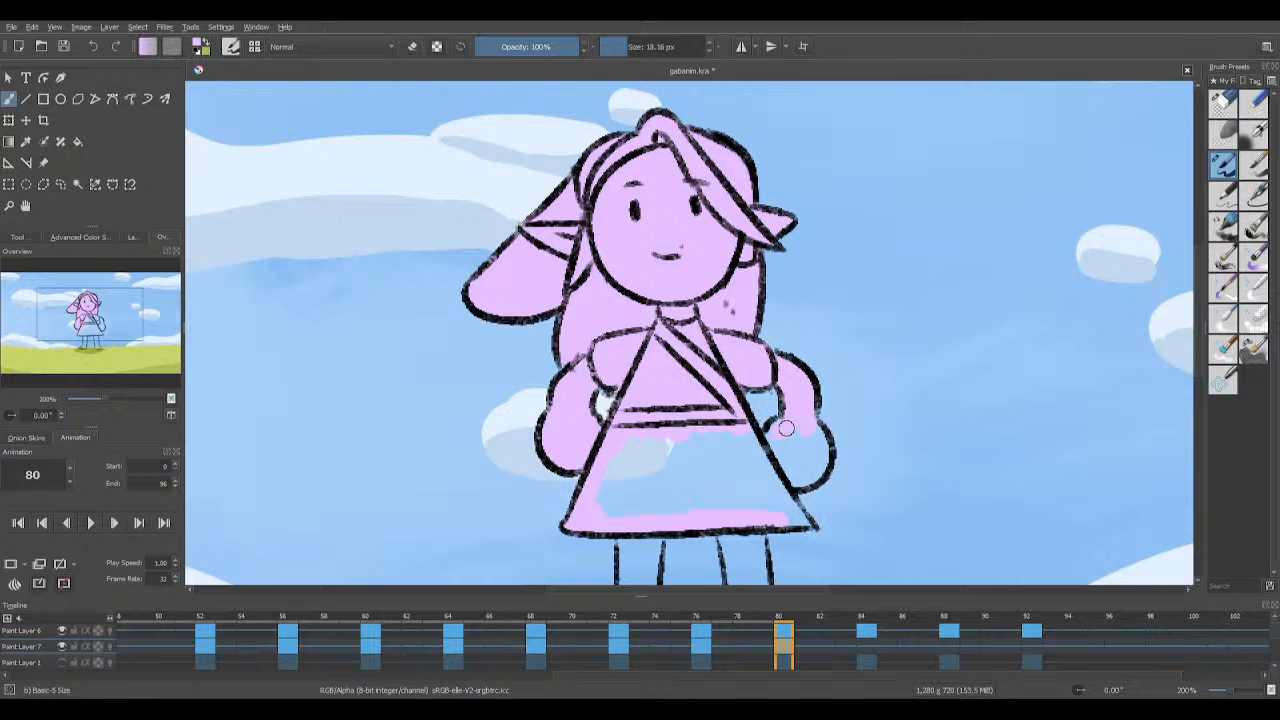
pyautogui.press('e')
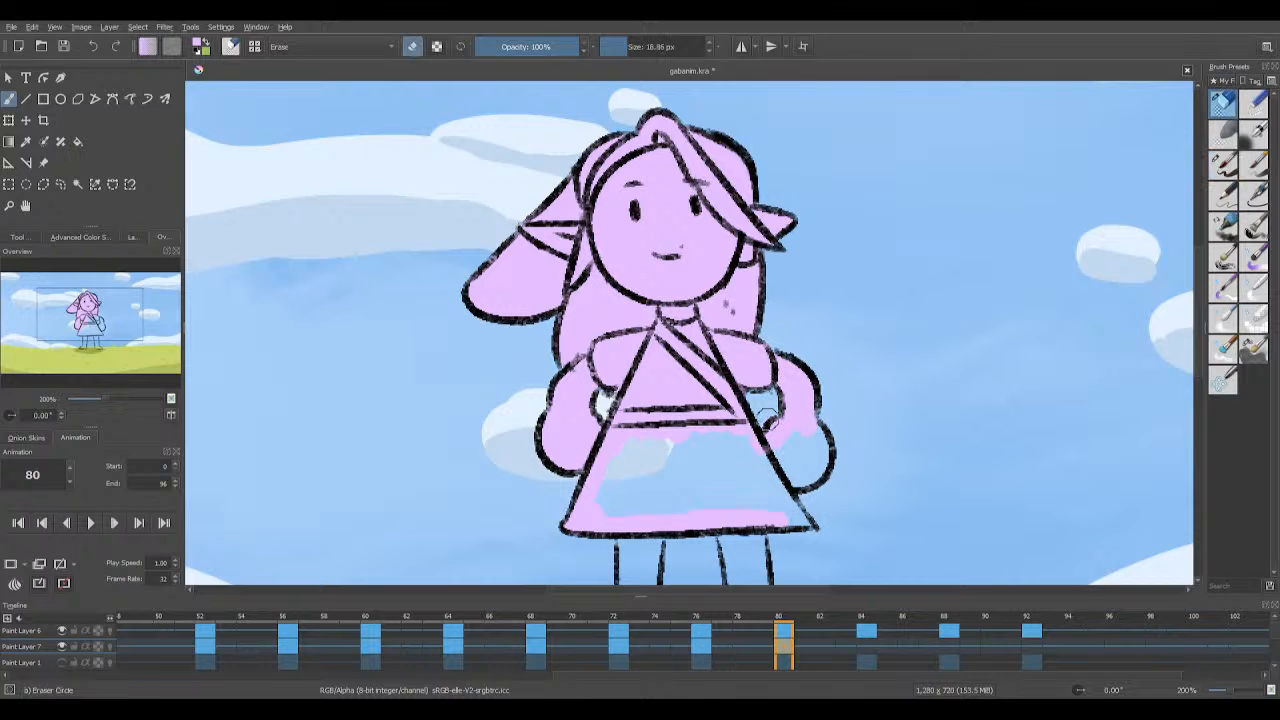
pyautogui.press('e')
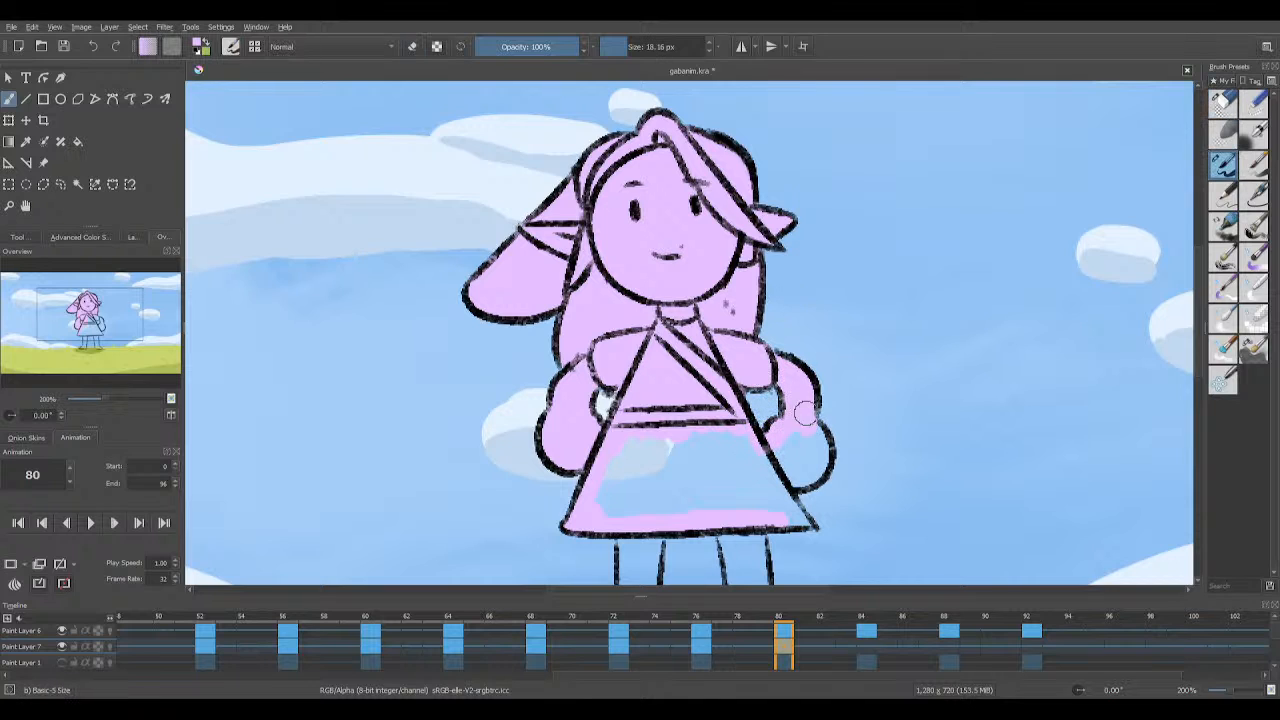
pyautogui.moveTo(820, 461)
pyautogui.mouseDown()
pyautogui.moveTo(779, 475)
pyautogui.moveTo(811, 447)
pyautogui.moveTo(803, 472)
pyautogui.moveTo(752, 455)
pyautogui.mouseUp()
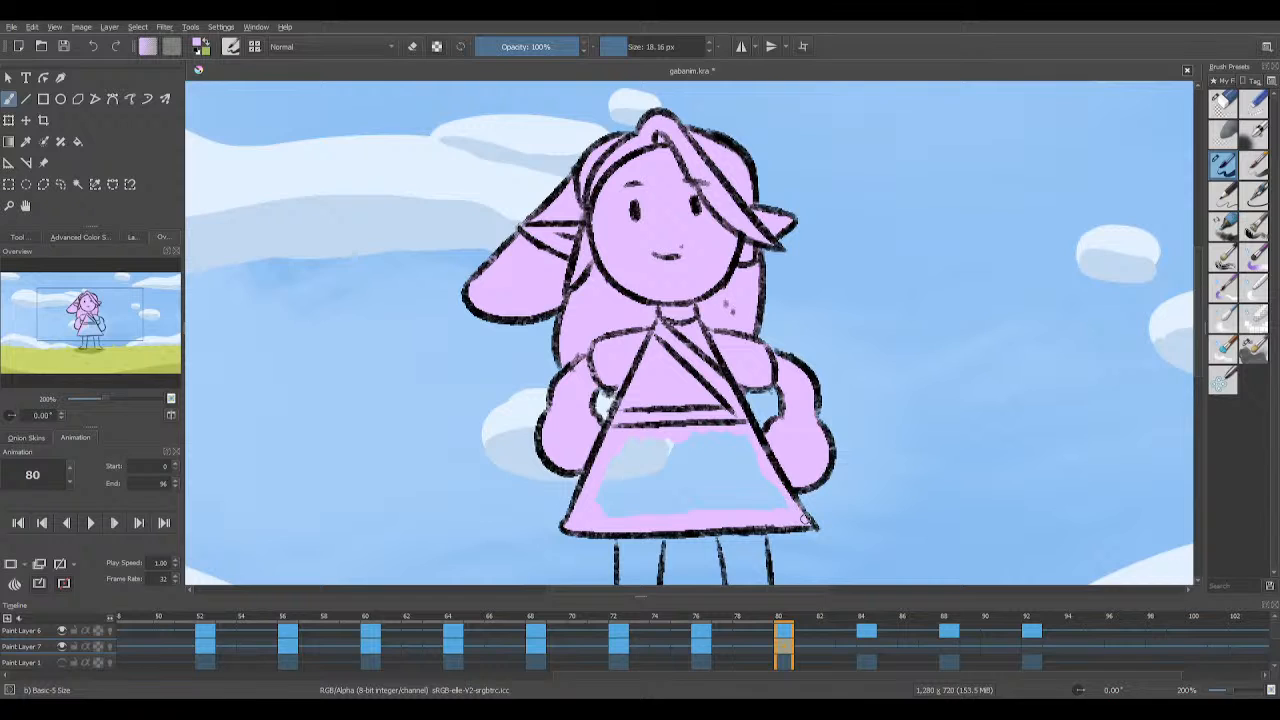
pyautogui.moveTo(607, 515)
pyautogui.mouseDown()
pyautogui.moveTo(648, 470)
pyautogui.moveTo(658, 504)
pyautogui.moveTo(703, 504)
pyautogui.moveTo(739, 433)
pyautogui.moveTo(779, 499)
pyautogui.moveTo(718, 506)
pyautogui.moveTo(767, 506)
pyautogui.moveTo(709, 459)
pyautogui.moveTo(725, 457)
pyautogui.moveTo(756, 502)
pyautogui.mouseUp()
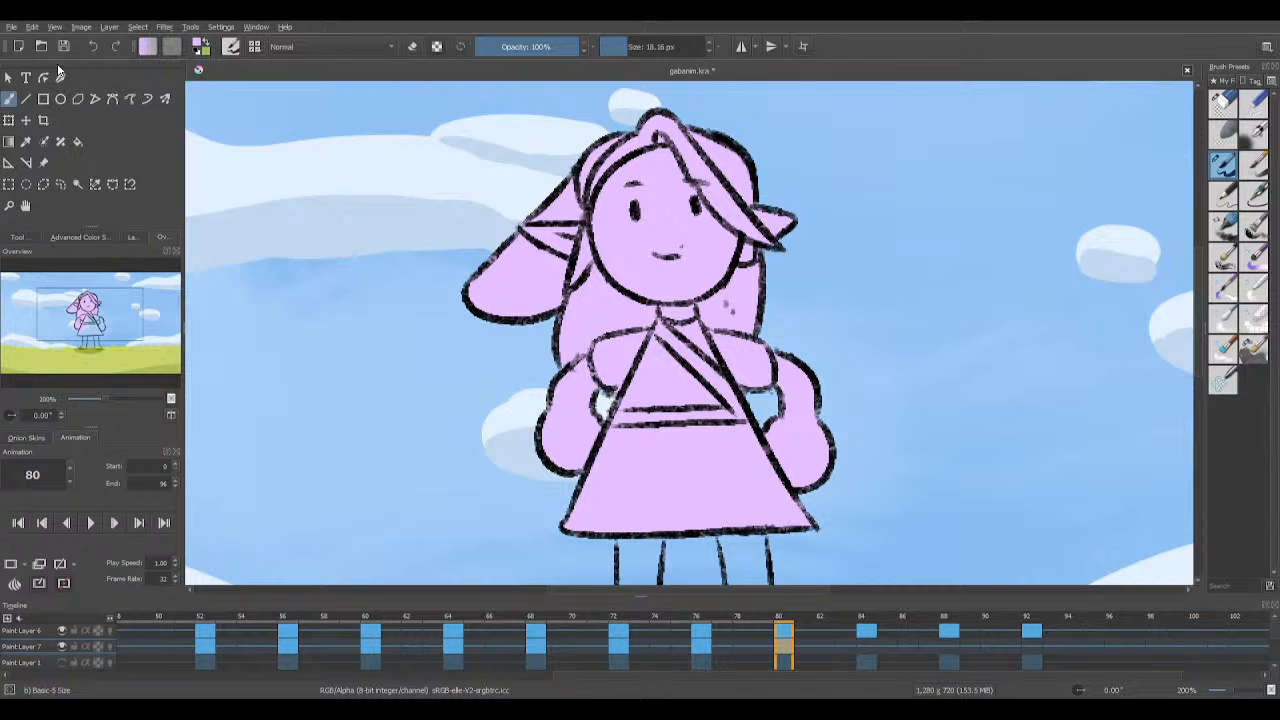
# Step: Fill both legs and feet on frame 80 with light purple, erase the overspill at the ankle and save the file
pyautogui.scroll(-4, 1204, 316)
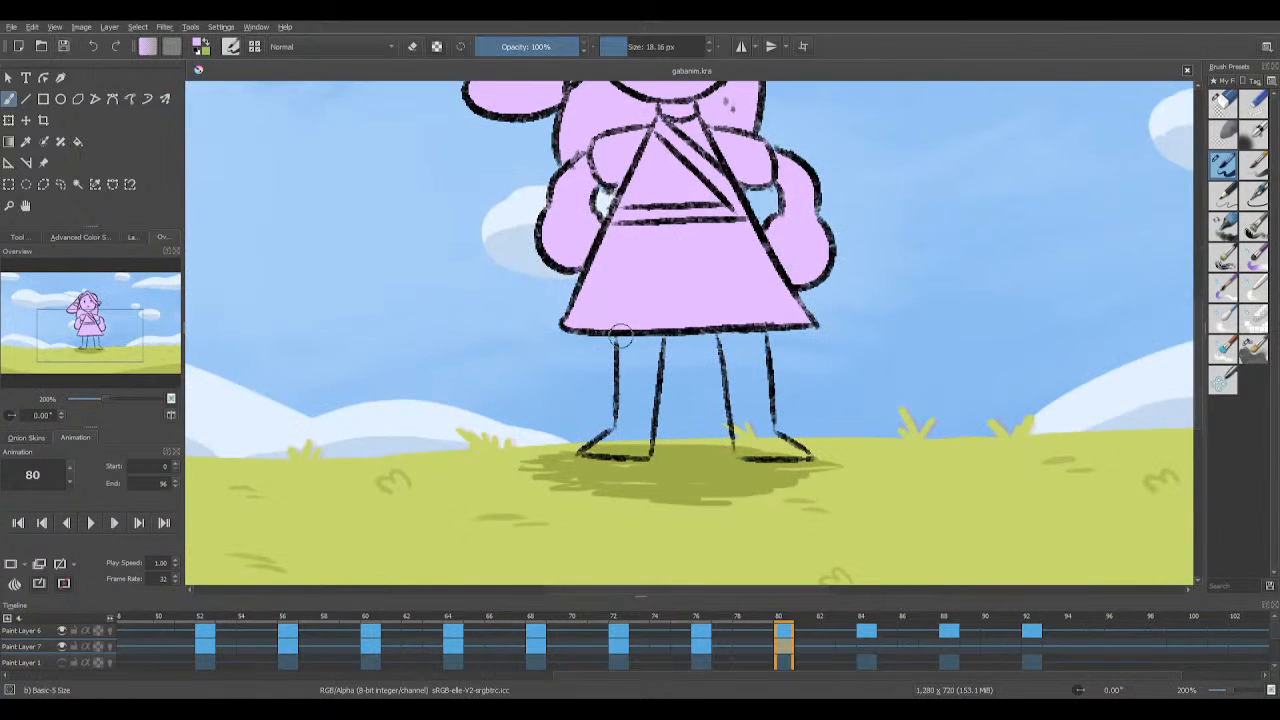
pyautogui.moveTo(620, 336)
pyautogui.mouseDown()
pyautogui.moveTo(628, 371)
pyautogui.moveTo(651, 367)
pyautogui.moveTo(637, 346)
pyautogui.moveTo(624, 359)
pyautogui.moveTo(622, 421)
pyautogui.moveTo(604, 443)
pyautogui.moveTo(625, 419)
pyautogui.moveTo(628, 381)
pyautogui.moveTo(630, 429)
pyautogui.moveTo(648, 408)
pyautogui.moveTo(615, 460)
pyautogui.mouseUp()
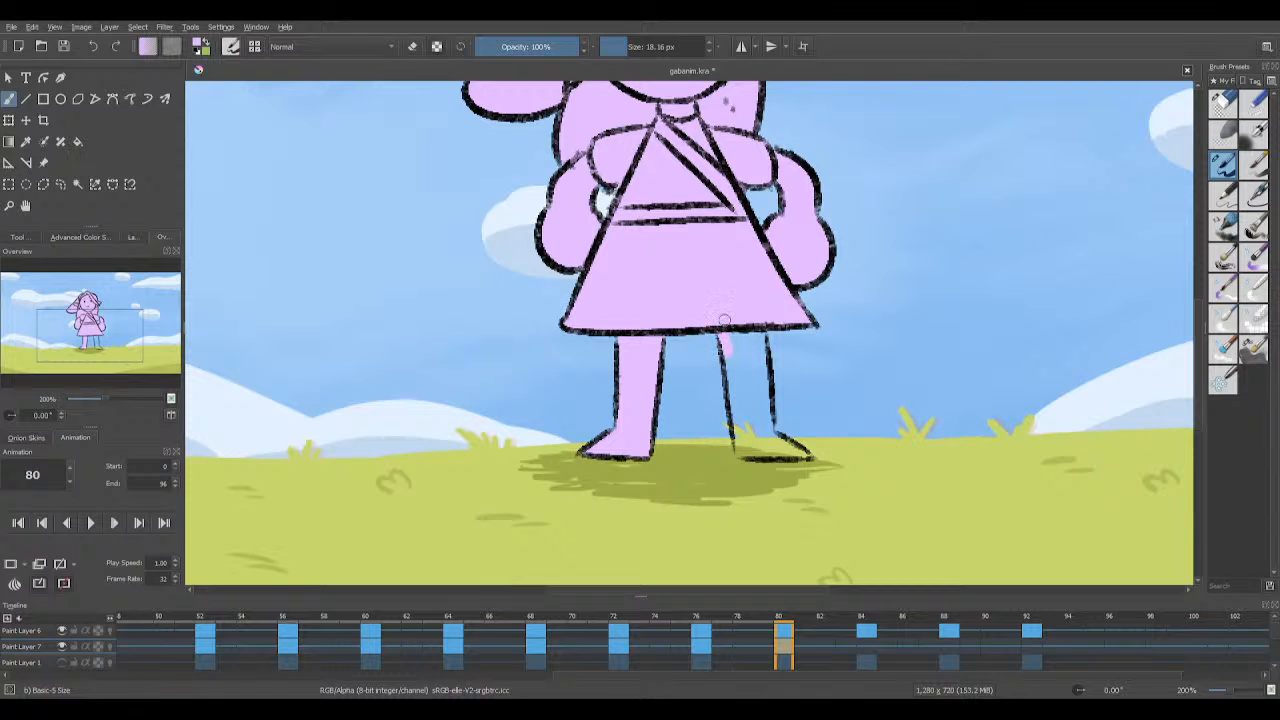
pyautogui.moveTo(724, 320)
pyautogui.mouseDown()
pyautogui.moveTo(745, 355)
pyautogui.moveTo(755, 340)
pyautogui.moveTo(758, 385)
pyautogui.moveTo(736, 408)
pyautogui.moveTo(757, 428)
pyautogui.moveTo(760, 395)
pyautogui.mouseUp()
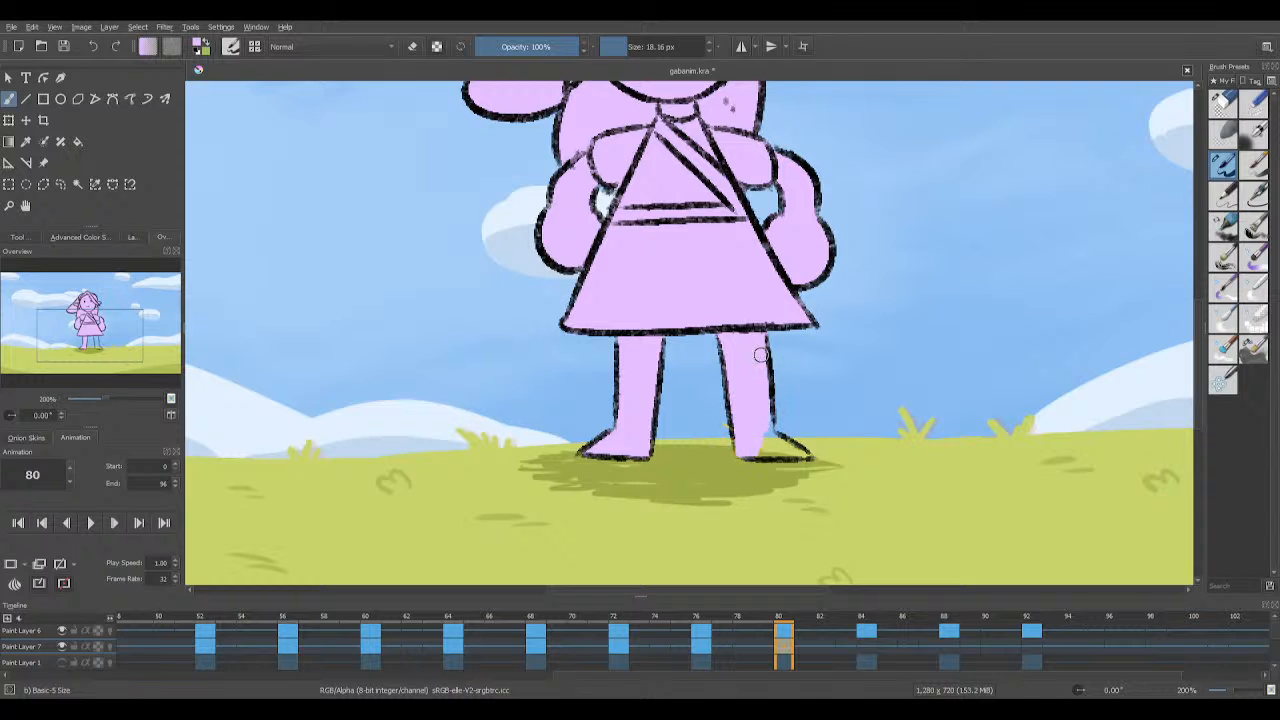
pyautogui.press('e')
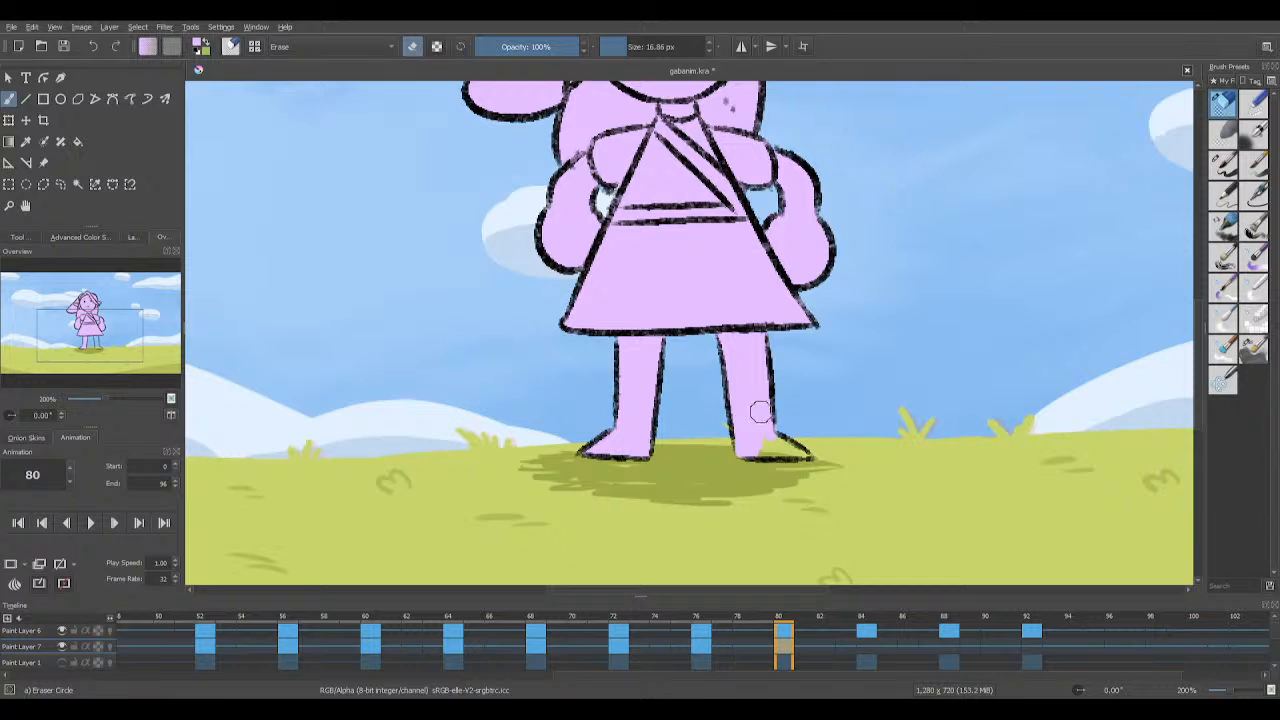
pyautogui.moveTo(780, 423); pyautogui.dragTo(779, 422)
pyautogui.press('e')
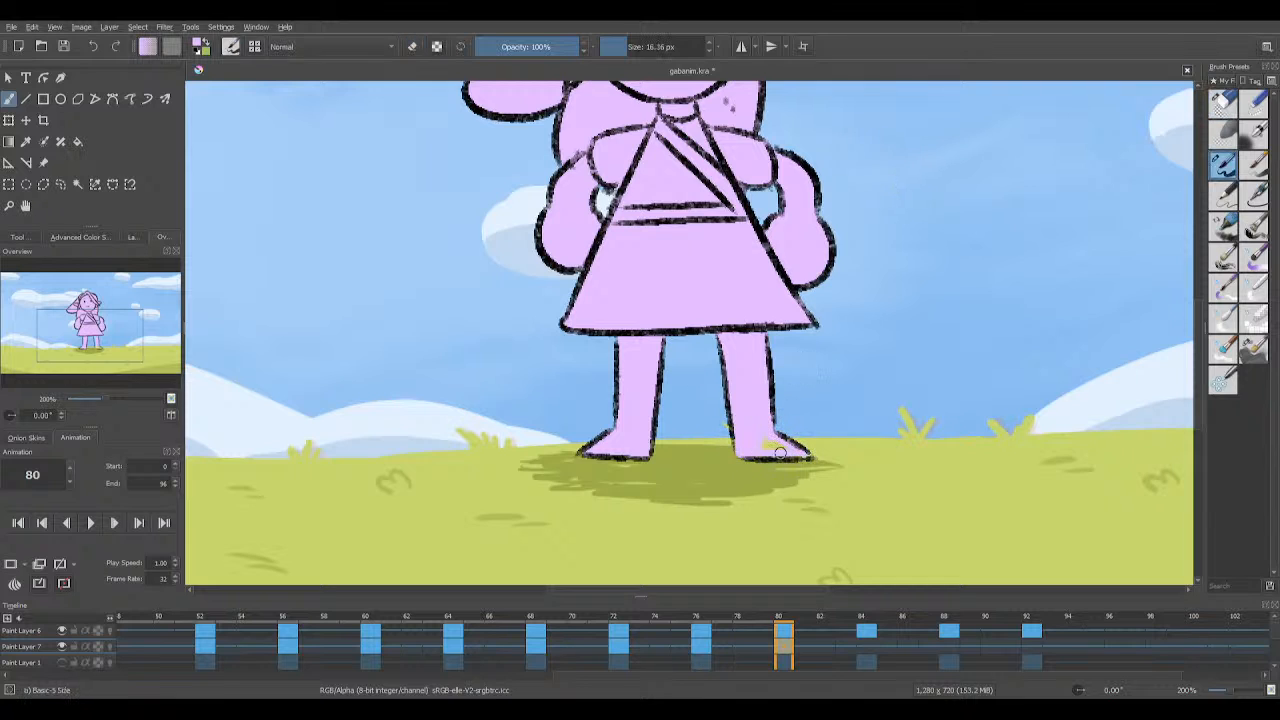
pyautogui.click(63, 46)
# Step: Clear the held colour fill from frame 84 on Paint Layer 7
pyautogui.hscroll(3, 632, 665)
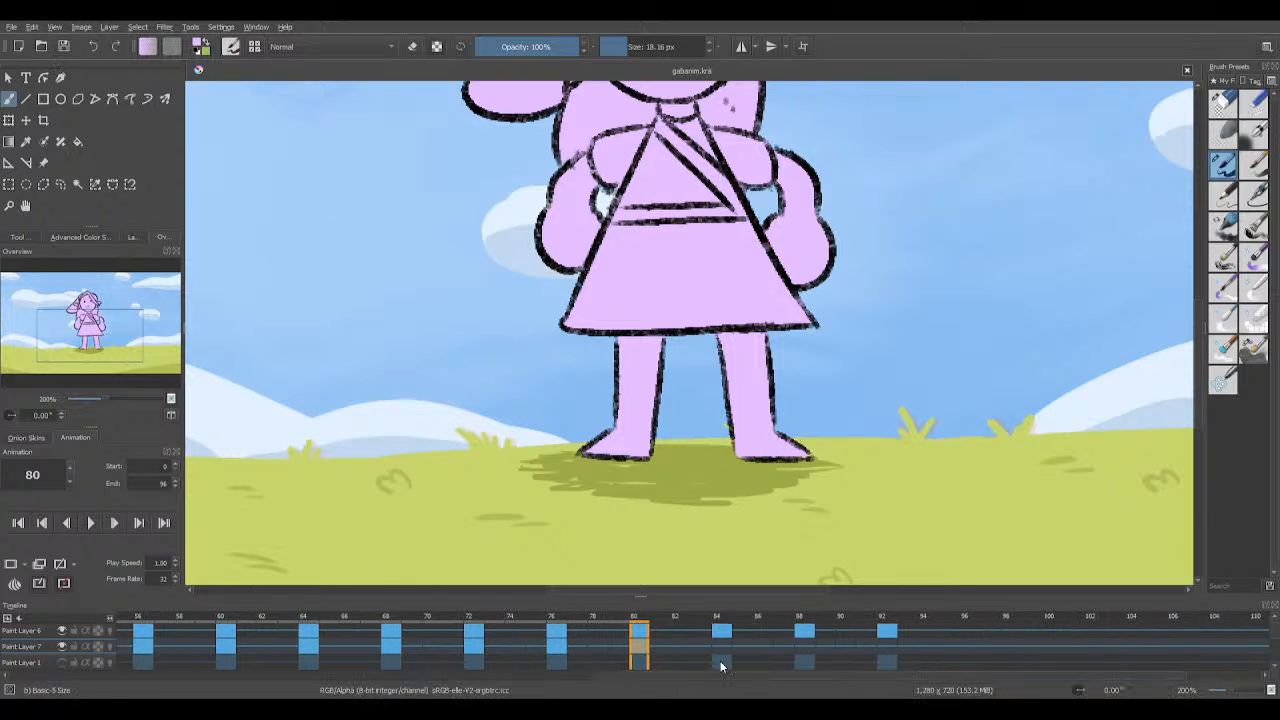
pyautogui.click(723, 651)
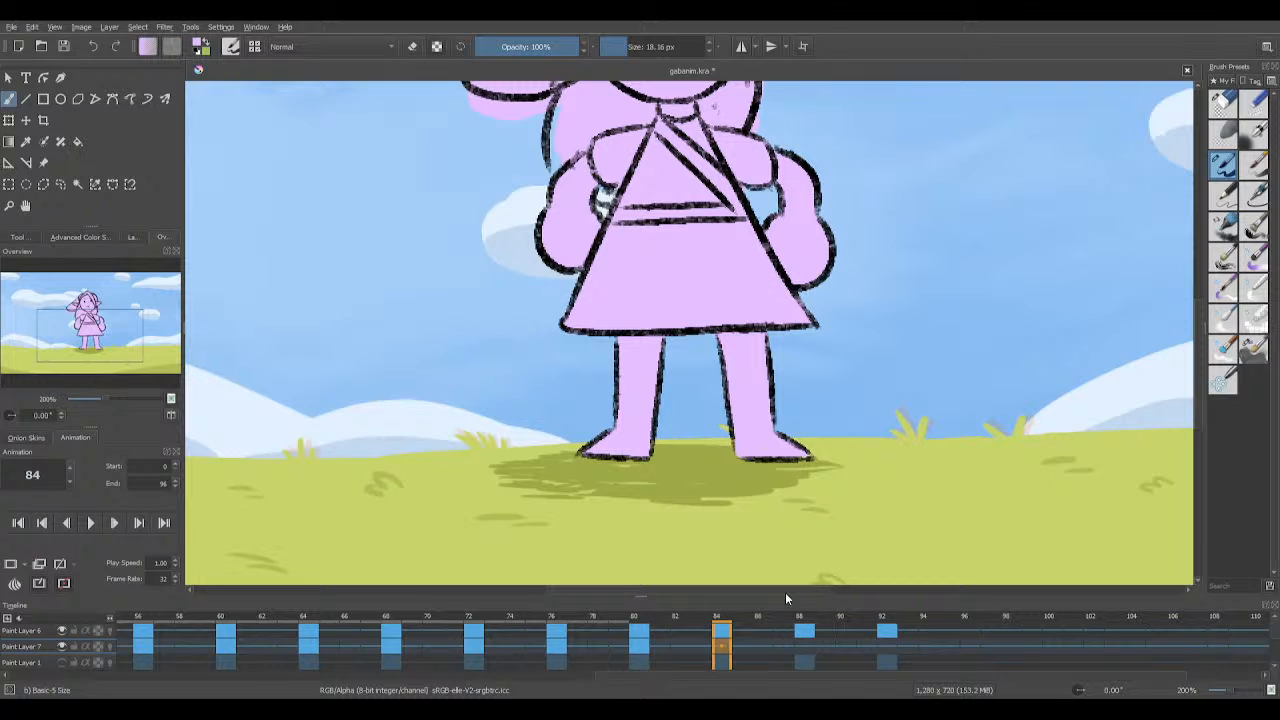
pyautogui.hotkey('ctrl', 'z')
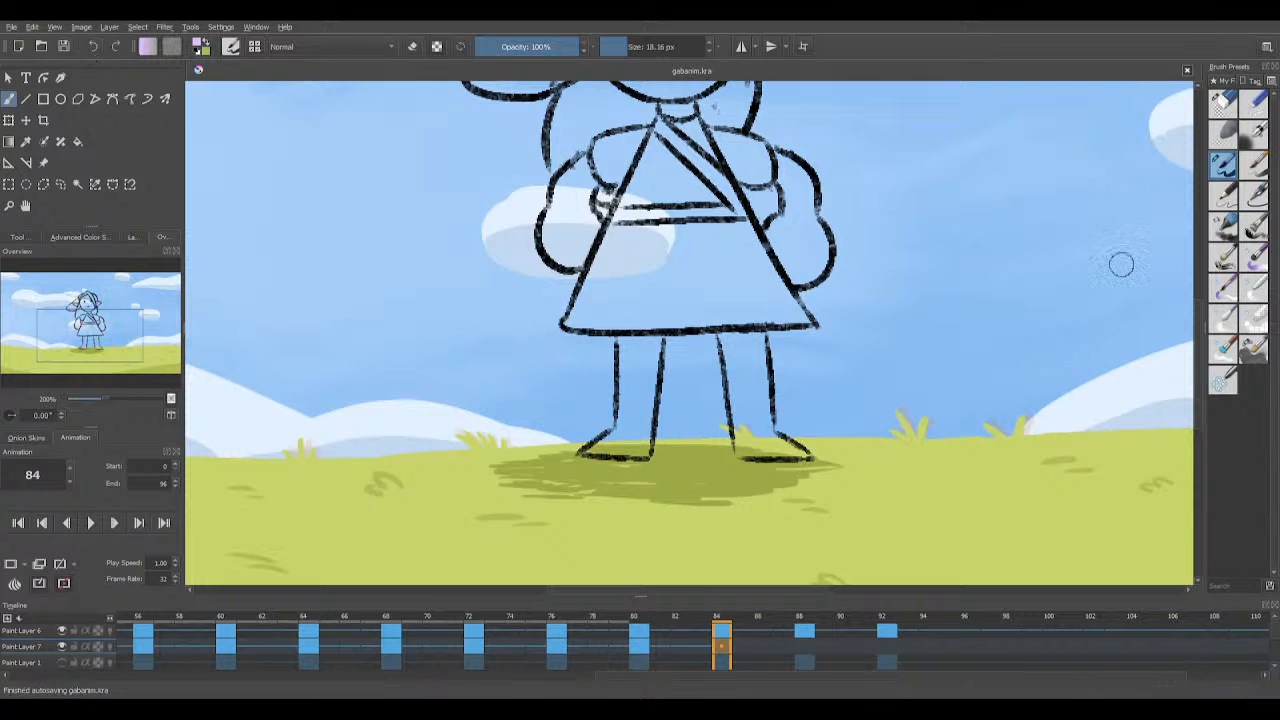
pyautogui.scroll(2, 1190, 313)
pyautogui.scroll(5, 1197, 313)
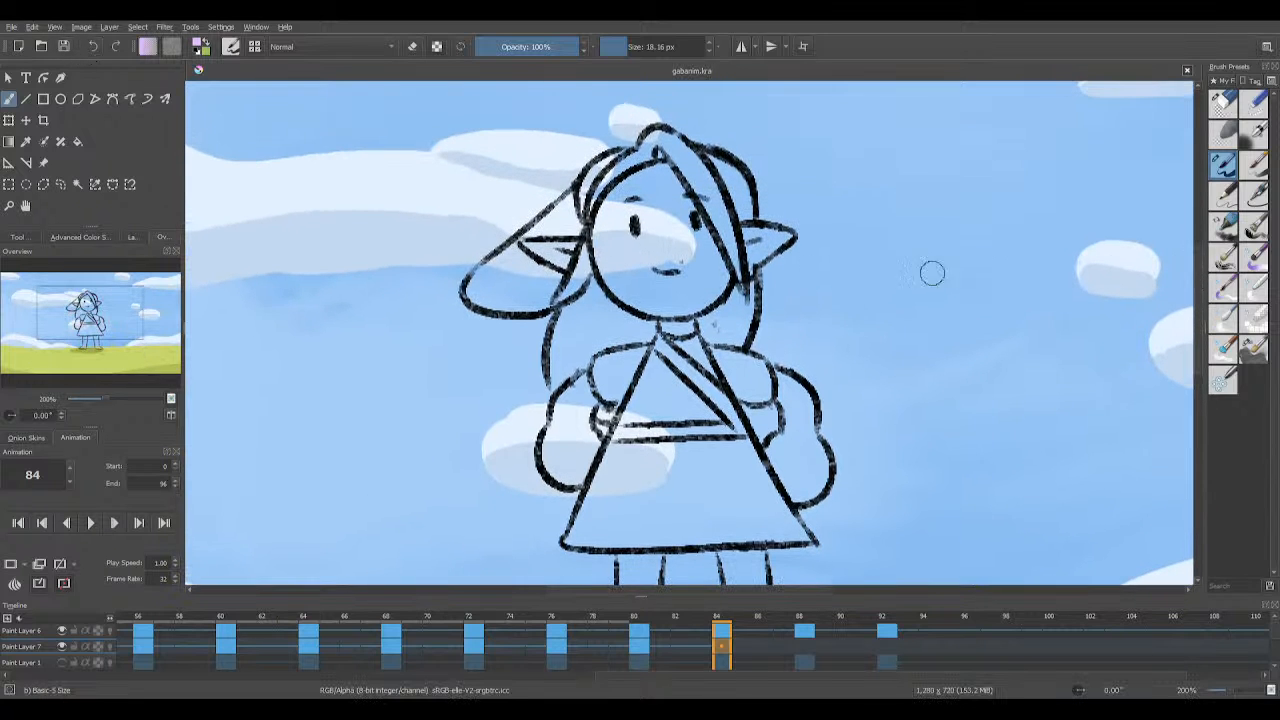
# Step: Fill the trailing hair lock, ears, fringe, face, neck and back hair on frame 84 with light purple, saving along the way
pyautogui.moveTo(475, 294)
pyautogui.mouseDown()
pyautogui.moveTo(483, 271)
pyautogui.moveTo(565, 205)
pyautogui.mouseUp()
pyautogui.moveTo(489, 292)
pyautogui.mouseDown()
pyautogui.moveTo(585, 274)
pyautogui.moveTo(492, 283)
pyautogui.moveTo(501, 271)
pyautogui.moveTo(556, 272)
pyautogui.moveTo(579, 245)
pyautogui.moveTo(484, 156)
pyautogui.moveTo(601, 187)
pyautogui.moveTo(585, 192)
pyautogui.moveTo(590, 205)
pyautogui.moveTo(603, 168)
pyautogui.moveTo(629, 158)
pyautogui.moveTo(599, 210)
pyautogui.moveTo(615, 258)
pyautogui.mouseUp()
pyautogui.click(63, 46)
pyautogui.moveTo(642, 168)
pyautogui.mouseDown()
pyautogui.moveTo(648, 150)
pyautogui.moveTo(682, 158)
pyautogui.moveTo(670, 196)
pyautogui.mouseUp()
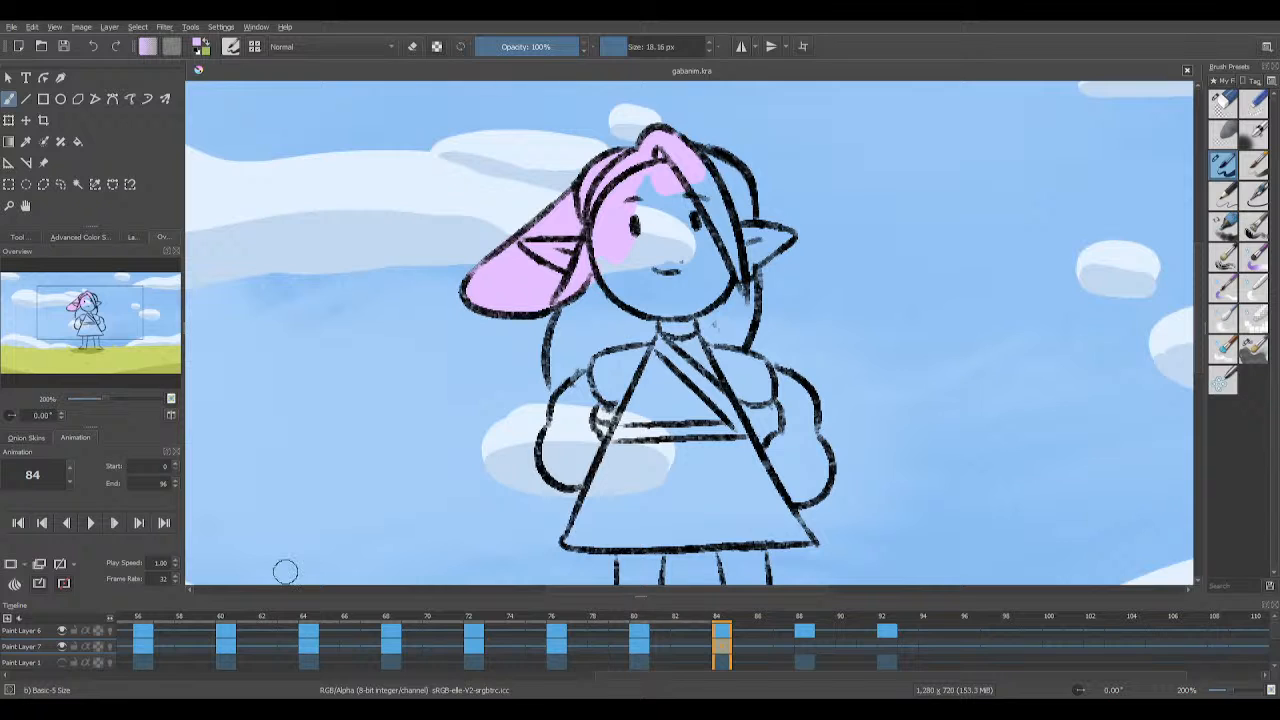
pyautogui.moveTo(694, 152)
pyautogui.mouseDown()
pyautogui.moveTo(720, 170)
pyautogui.moveTo(742, 230)
pyautogui.moveTo(712, 168)
pyautogui.moveTo(714, 232)
pyautogui.moveTo(636, 178)
pyautogui.moveTo(645, 173)
pyautogui.moveTo(668, 235)
pyautogui.moveTo(730, 258)
pyautogui.moveTo(788, 236)
pyautogui.moveTo(776, 243)
pyautogui.mouseUp()
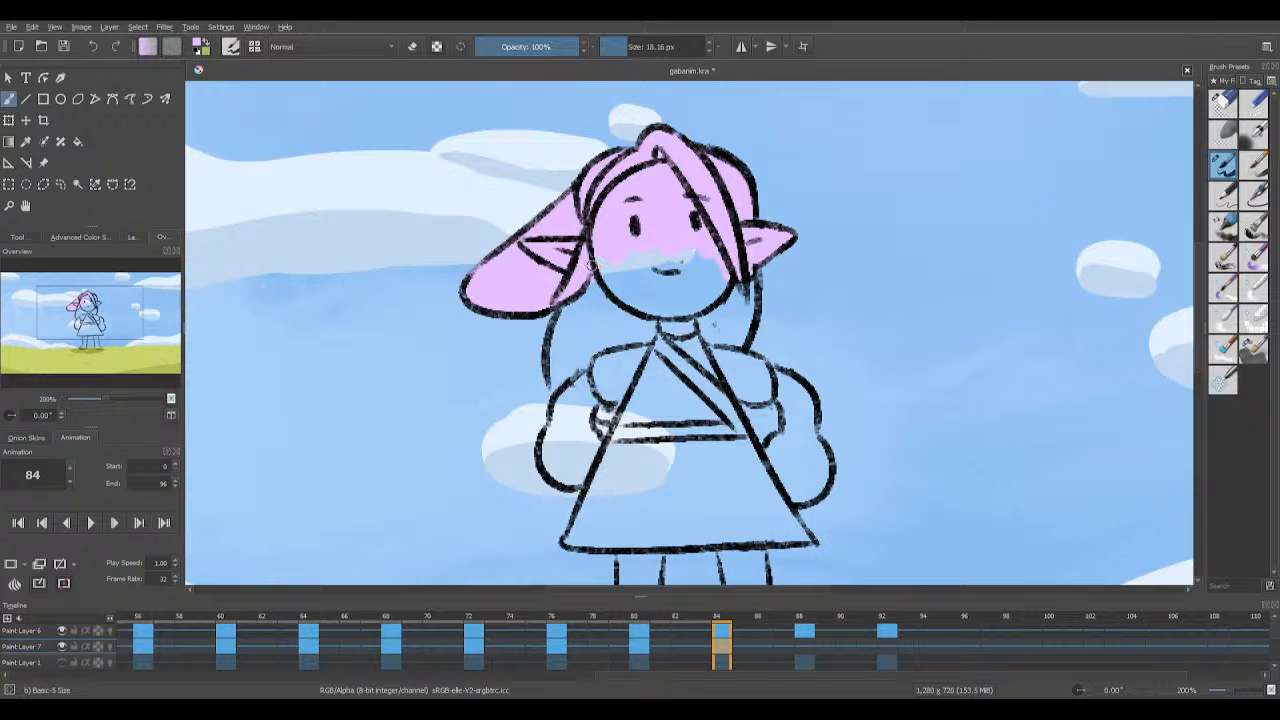
pyautogui.moveTo(595, 255)
pyautogui.mouseDown()
pyautogui.moveTo(572, 315)
pyautogui.moveTo(571, 300)
pyautogui.moveTo(558, 356)
pyautogui.moveTo(577, 303)
pyautogui.moveTo(589, 309)
pyautogui.moveTo(608, 274)
pyautogui.moveTo(607, 238)
pyautogui.moveTo(655, 213)
pyautogui.moveTo(667, 231)
pyautogui.moveTo(717, 241)
pyautogui.moveTo(738, 324)
pyautogui.moveTo(746, 296)
pyautogui.moveTo(738, 328)
pyautogui.mouseUp()
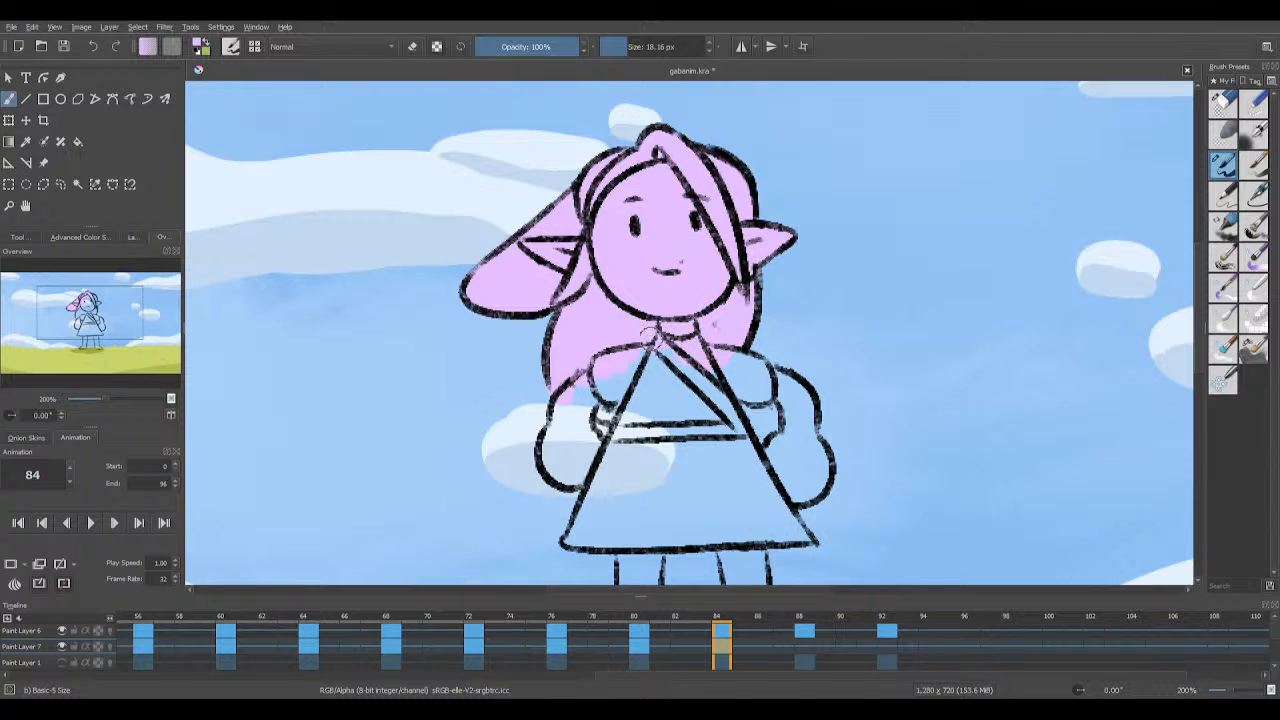
pyautogui.press('e')
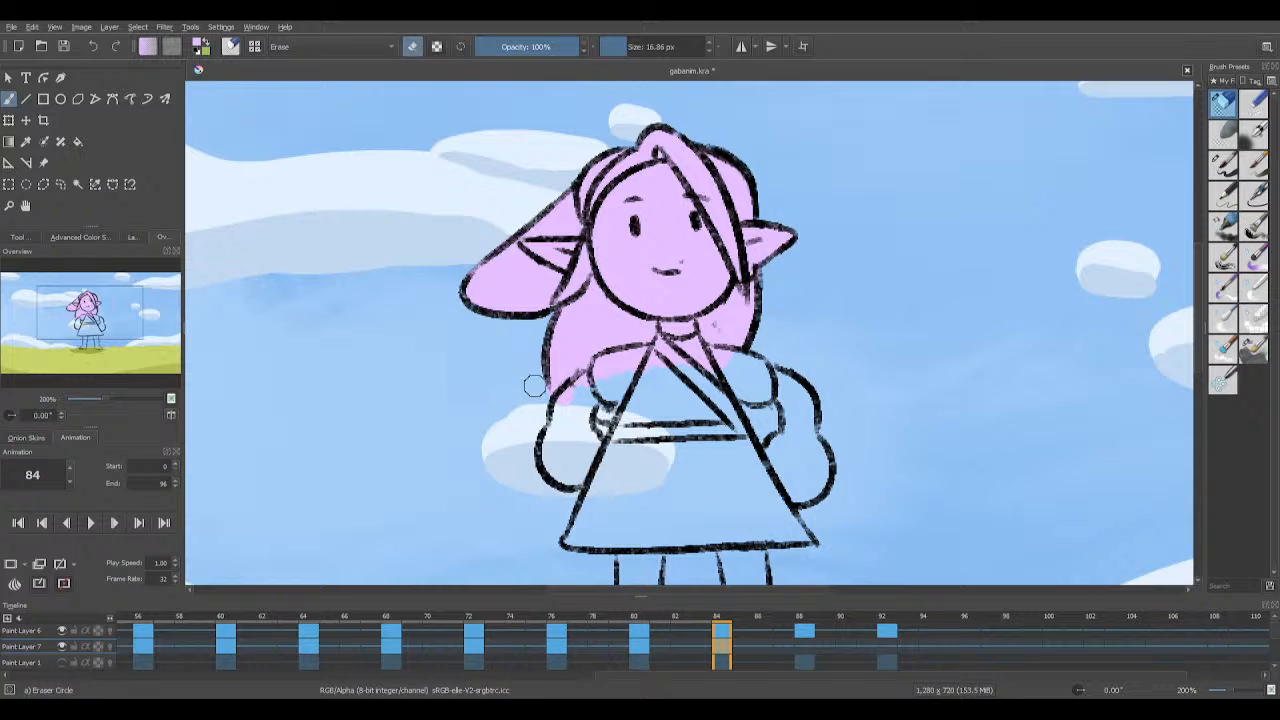
pyautogui.press('e')
# Step: Fill the arms, bodice and skirt on frame 84 with light purple and save the file
pyautogui.moveTo(575, 398)
pyautogui.mouseDown()
pyautogui.moveTo(567, 472)
pyautogui.moveTo(555, 470)
pyautogui.moveTo(581, 456)
pyautogui.moveTo(580, 385)
pyautogui.moveTo(591, 449)
pyautogui.moveTo(583, 415)
pyautogui.moveTo(613, 373)
pyautogui.moveTo(597, 385)
pyautogui.moveTo(653, 391)
pyautogui.moveTo(622, 359)
pyautogui.moveTo(641, 393)
pyautogui.mouseUp()
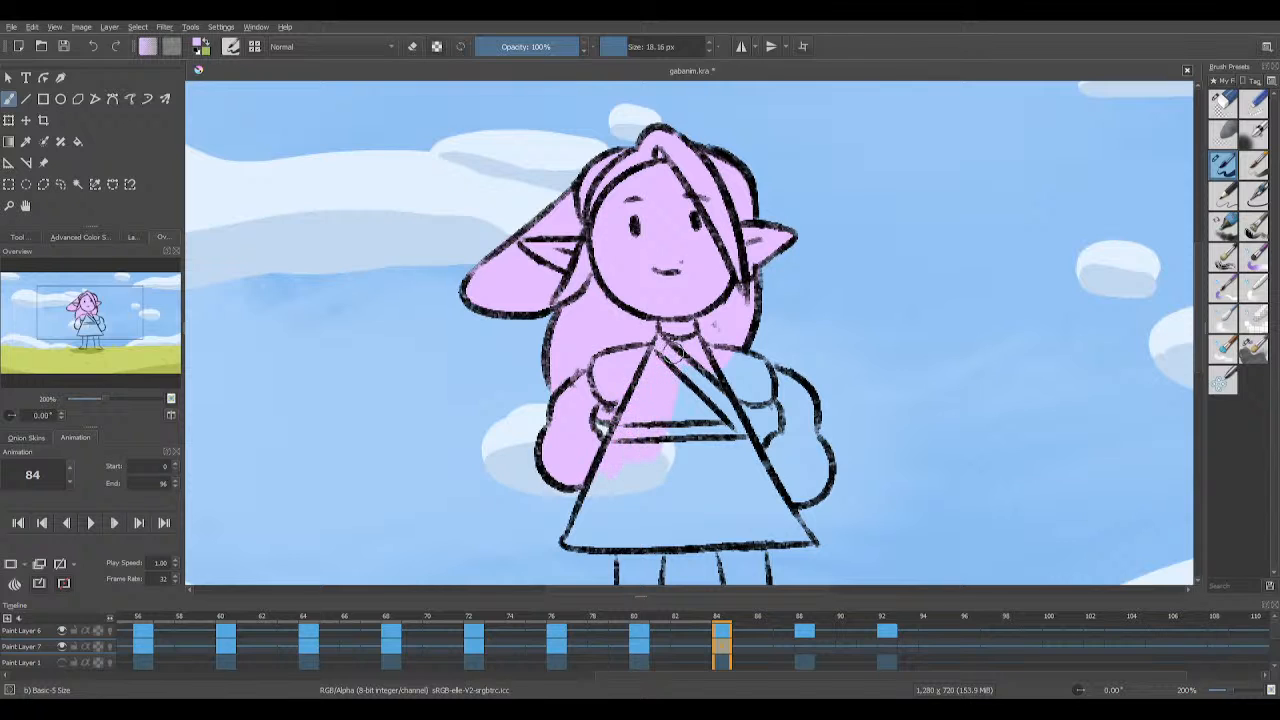
pyautogui.moveTo(686, 424)
pyautogui.mouseDown()
pyautogui.moveTo(700, 367)
pyautogui.moveTo(716, 371)
pyautogui.moveTo(741, 450)
pyautogui.moveTo(735, 368)
pyautogui.moveTo(720, 370)
pyautogui.moveTo(761, 375)
pyautogui.mouseUp()
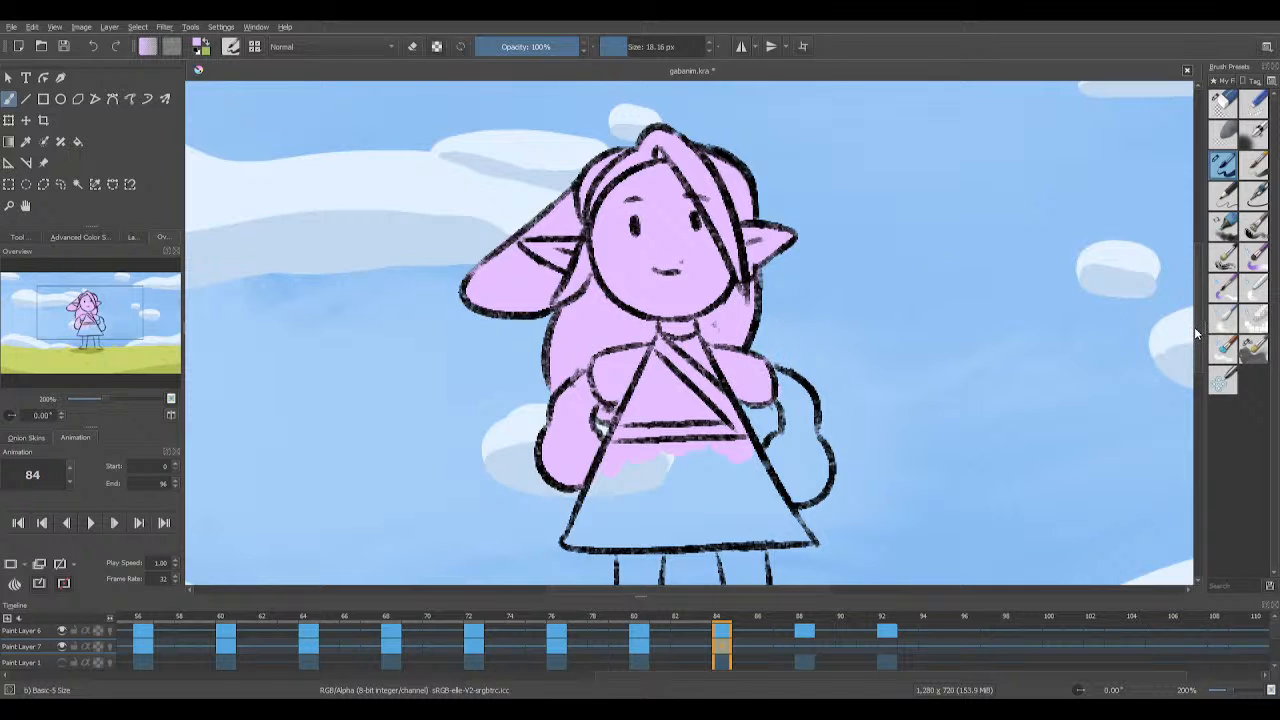
pyautogui.scroll(-3, 1190, 345)
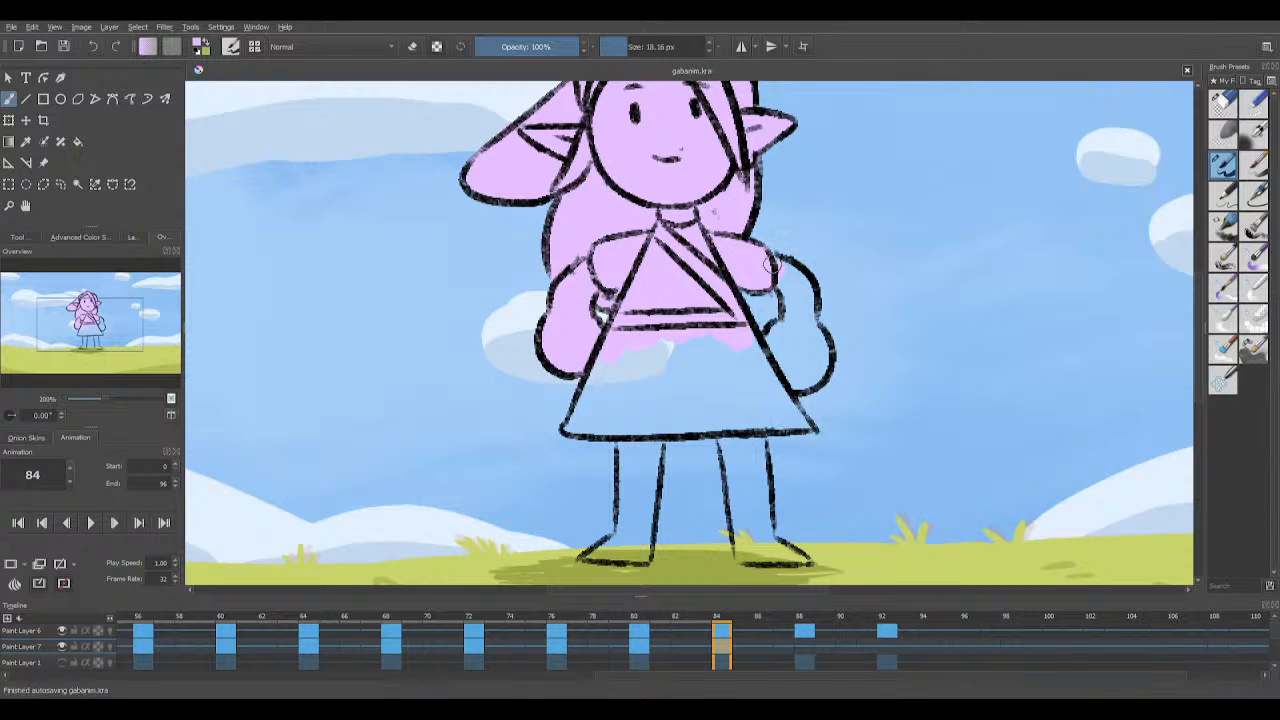
pyautogui.moveTo(787, 267)
pyautogui.mouseDown()
pyautogui.moveTo(804, 299)
pyautogui.moveTo(781, 279)
pyautogui.moveTo(790, 299)
pyautogui.moveTo(769, 323)
pyautogui.moveTo(780, 320)
pyautogui.moveTo(779, 341)
pyautogui.moveTo(755, 335)
pyautogui.moveTo(755, 347)
pyautogui.moveTo(777, 357)
pyautogui.moveTo(805, 335)
pyautogui.moveTo(819, 363)
pyautogui.moveTo(788, 381)
pyautogui.moveTo(798, 352)
pyautogui.mouseUp()
pyautogui.moveTo(615, 359)
pyautogui.mouseDown()
pyautogui.moveTo(567, 428)
pyautogui.moveTo(758, 418)
pyautogui.moveTo(753, 429)
pyautogui.moveTo(790, 402)
pyautogui.mouseUp()
pyautogui.moveTo(650, 338)
pyautogui.mouseDown()
pyautogui.moveTo(617, 360)
pyautogui.moveTo(640, 363)
pyautogui.moveTo(637, 404)
pyautogui.moveTo(640, 360)
pyautogui.moveTo(669, 346)
pyautogui.moveTo(691, 417)
pyautogui.moveTo(721, 417)
pyautogui.moveTo(706, 318)
pyautogui.moveTo(748, 354)
pyautogui.moveTo(774, 409)
pyautogui.mouseUp()
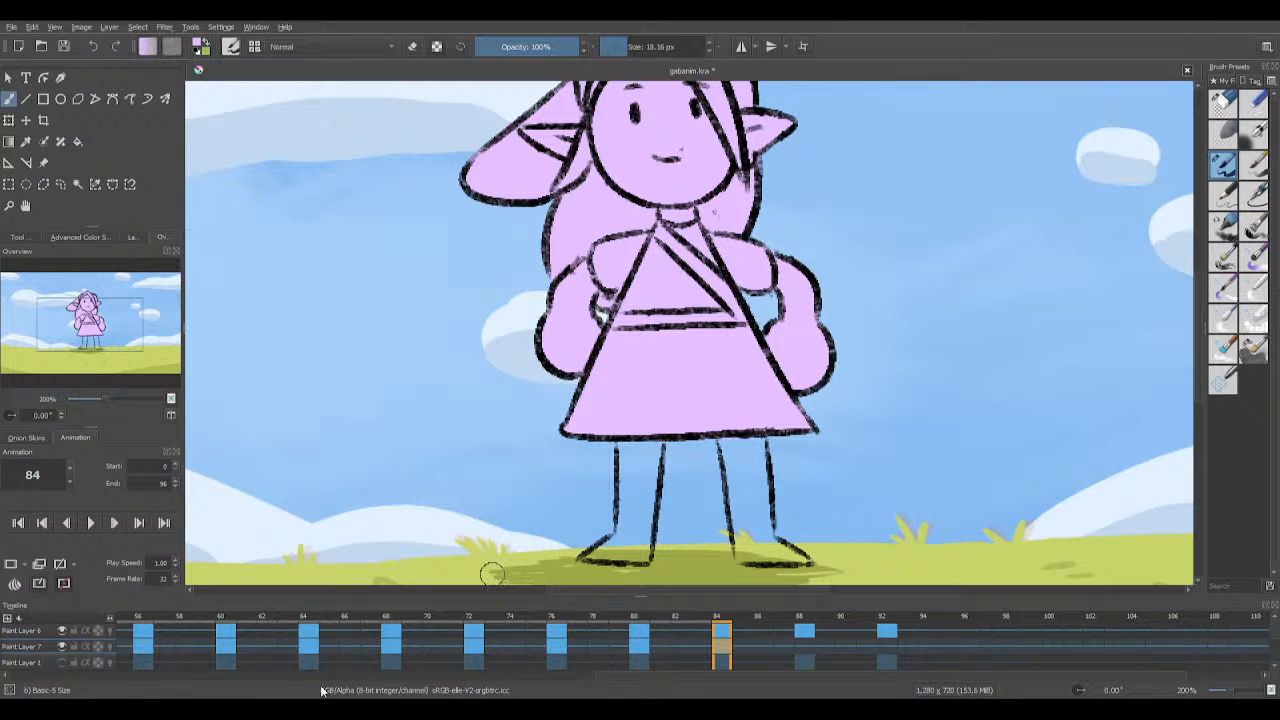
pyautogui.click(63, 46)
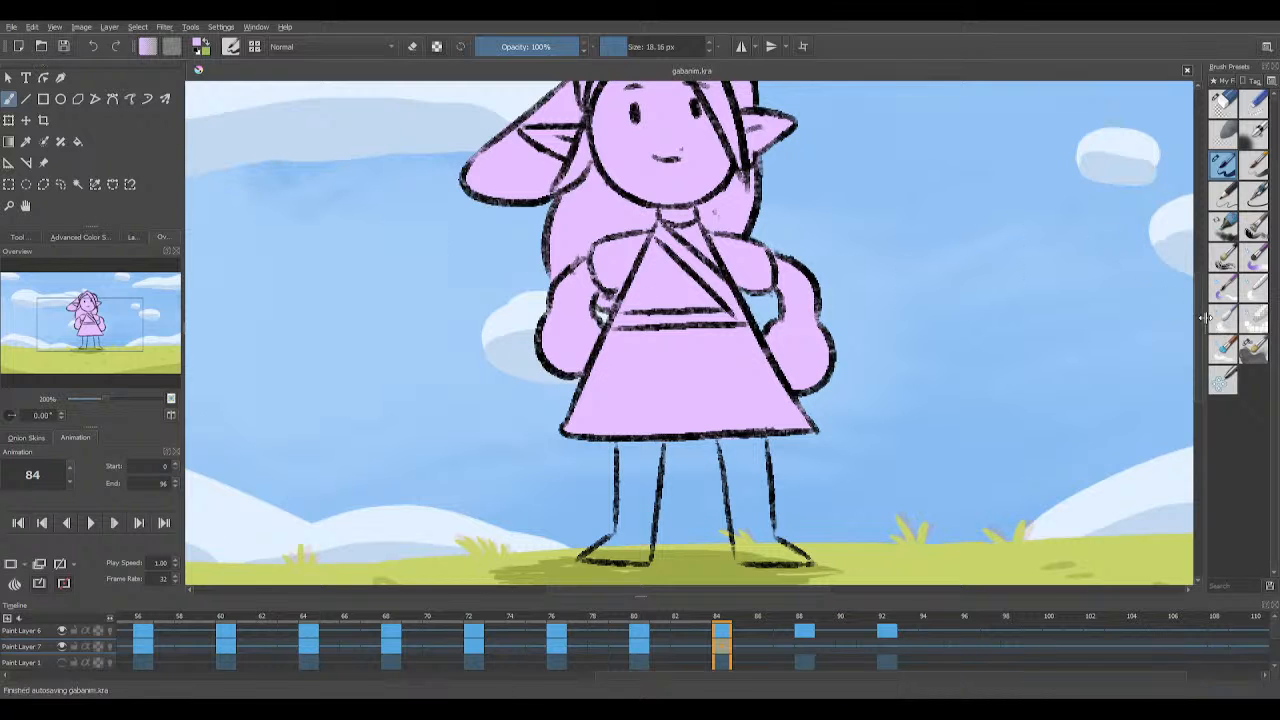
# Step: Fill both legs and feet on frame 84 with light purple and save the file
pyautogui.scroll(-3, 727, 313)
pyautogui.moveTo(625, 302)
pyautogui.mouseDown()
pyautogui.moveTo(650, 322)
pyautogui.moveTo(642, 312)
pyautogui.moveTo(622, 355)
pyautogui.moveTo(627, 331)
pyautogui.moveTo(626, 372)
pyautogui.moveTo(592, 410)
pyautogui.moveTo(618, 392)
pyautogui.moveTo(636, 340)
pyautogui.moveTo(648, 340)
pyautogui.moveTo(642, 378)
pyautogui.mouseUp()
pyautogui.moveTo(601, 418)
pyautogui.mouseDown()
pyautogui.moveTo(642, 404)
pyautogui.moveTo(644, 387)
pyautogui.mouseUp()
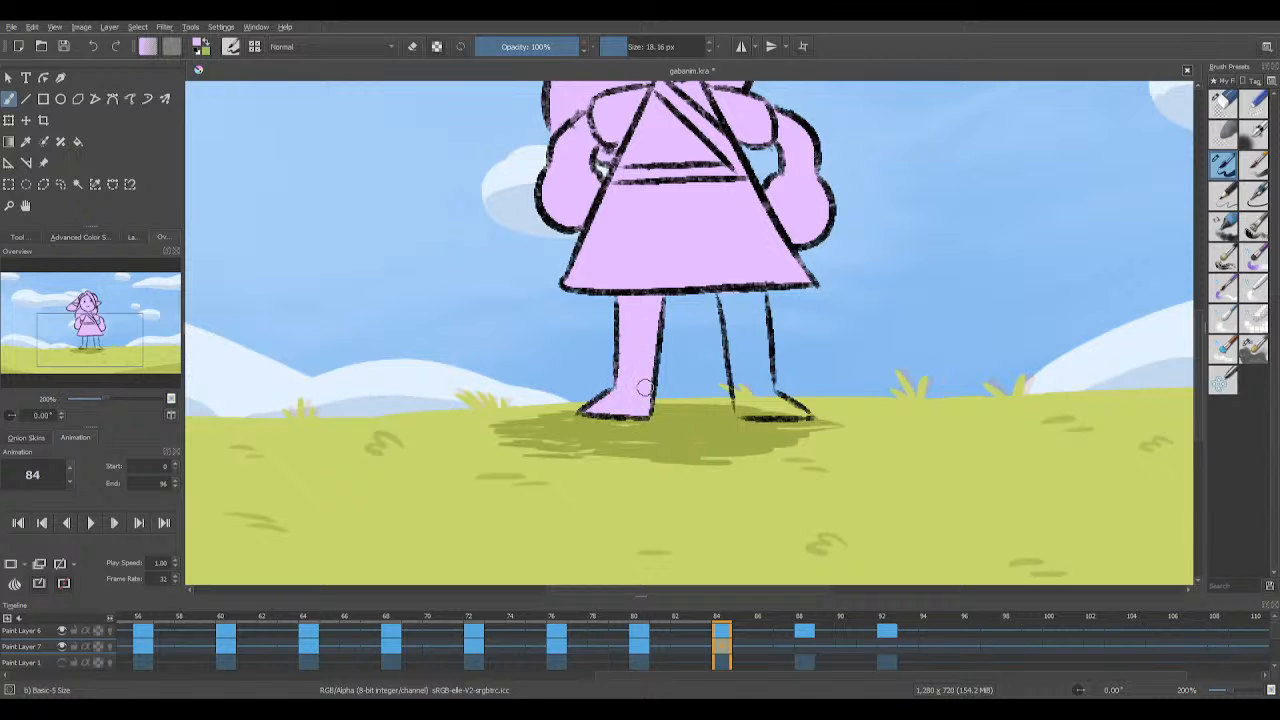
pyautogui.click(63, 46)
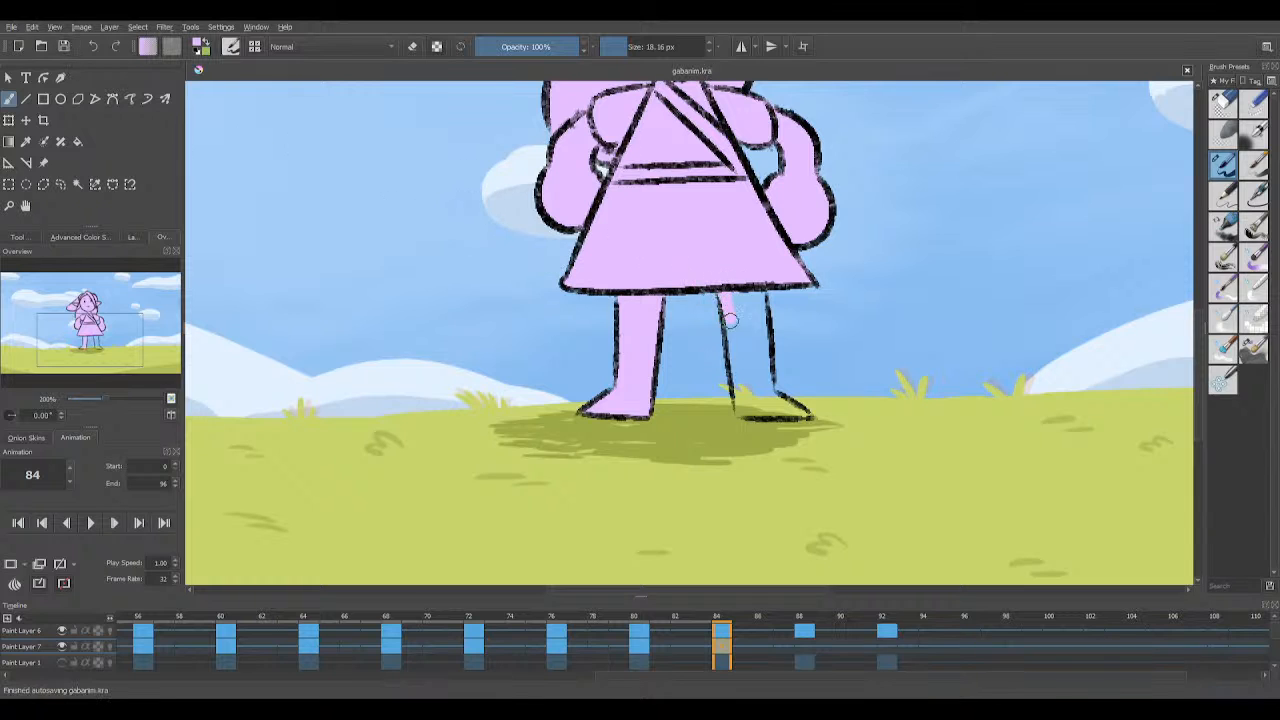
pyautogui.moveTo(730, 318)
pyautogui.mouseDown()
pyautogui.moveTo(758, 294)
pyautogui.moveTo(733, 355)
pyautogui.moveTo(739, 413)
pyautogui.moveTo(751, 409)
pyautogui.moveTo(743, 344)
pyautogui.moveTo(749, 392)
pyautogui.moveTo(761, 383)
pyautogui.moveTo(735, 367)
pyautogui.moveTo(773, 380)
pyautogui.moveTo(769, 365)
pyautogui.moveTo(780, 405)
pyautogui.moveTo(767, 393)
pyautogui.moveTo(752, 408)
pyautogui.moveTo(797, 412)
pyautogui.mouseUp()
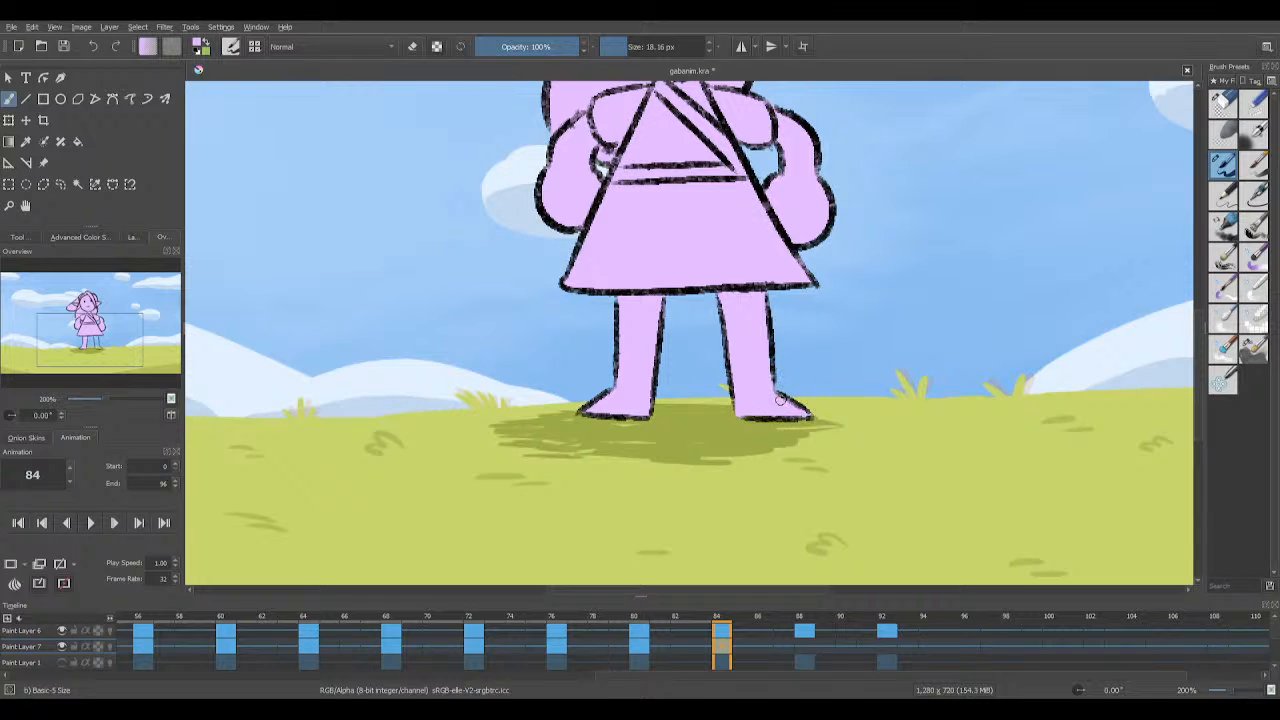
pyautogui.click(66, 50)
# Step: Copy frame 80's colour fill onto frame 88 of Paint Layer 7
pyautogui.press('-')
pyautogui.press('-')
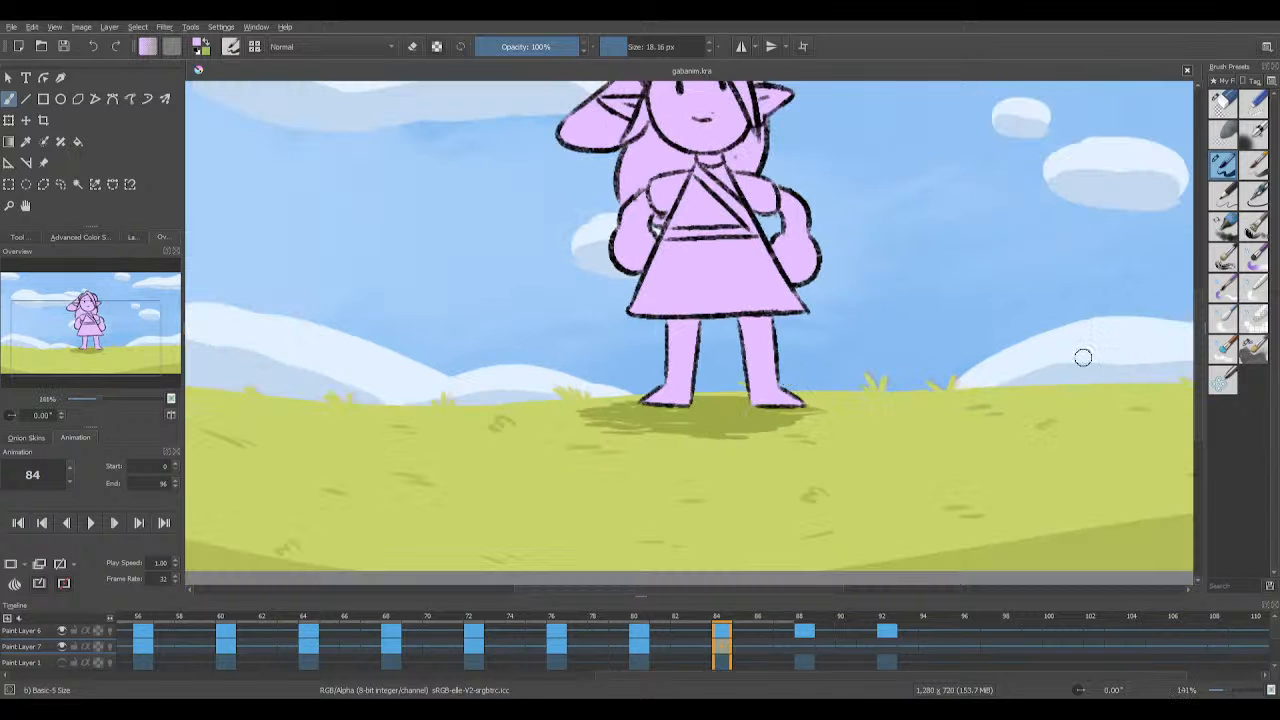
pyautogui.press('+')
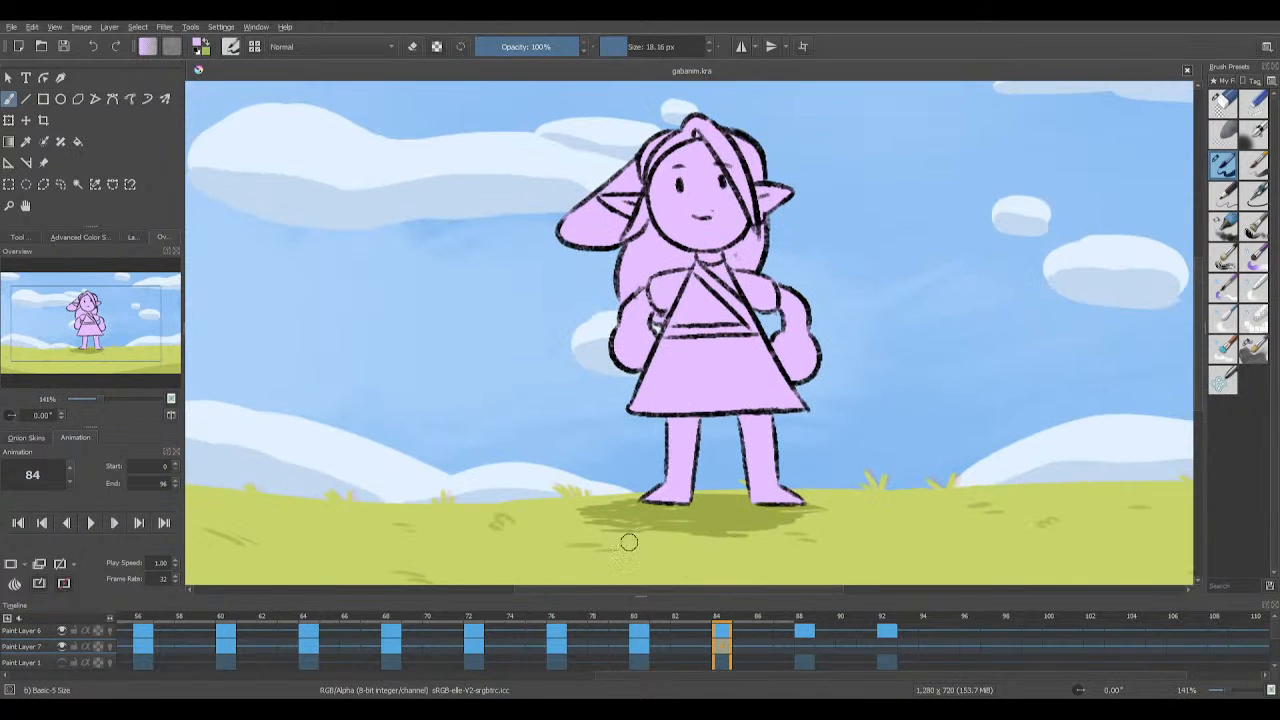
pyautogui.click(636, 648)
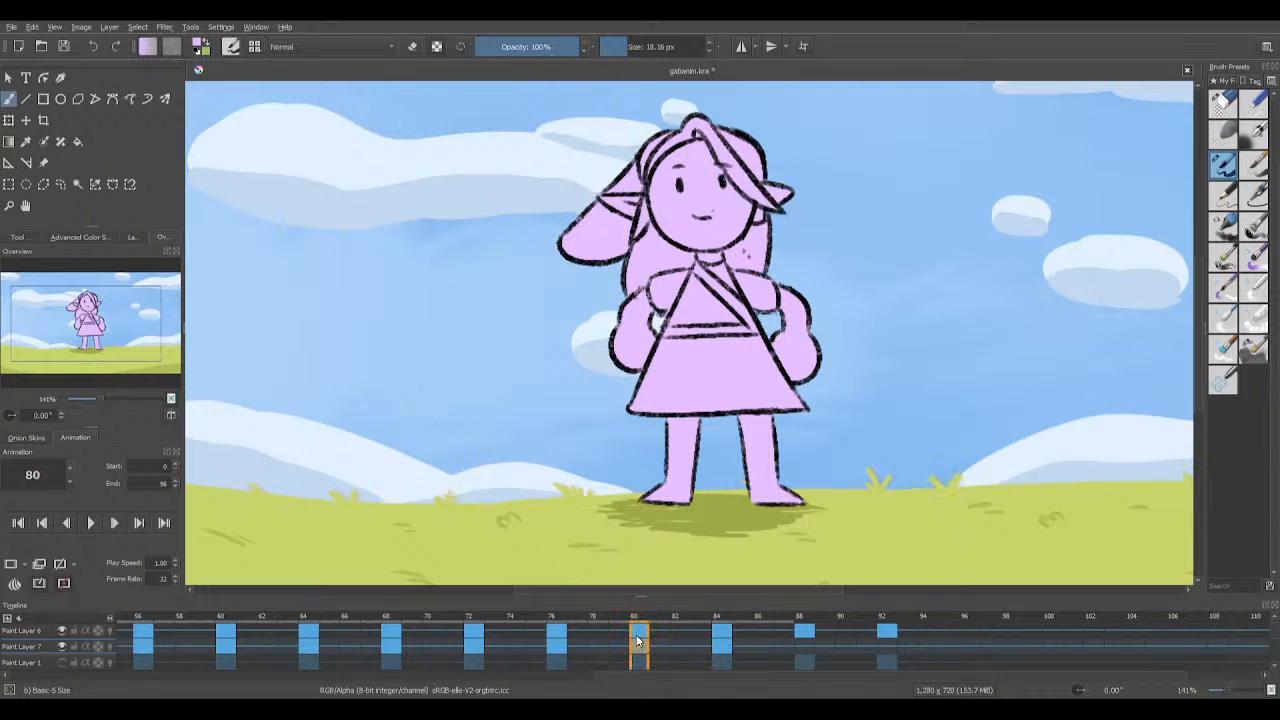
pyautogui.click(810, 649)
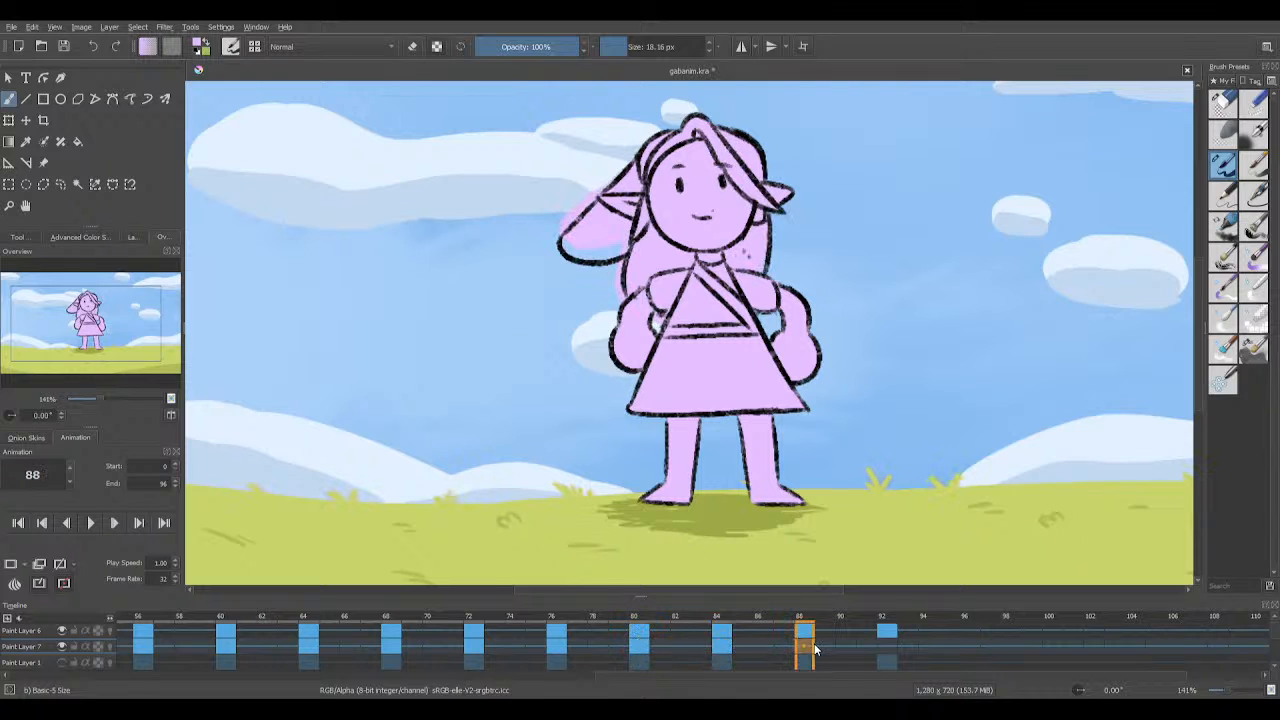
# Step: Copy frame 76's colour fill onto frame 92 of Paint Layer 7 and save the file
pyautogui.click(563, 650)
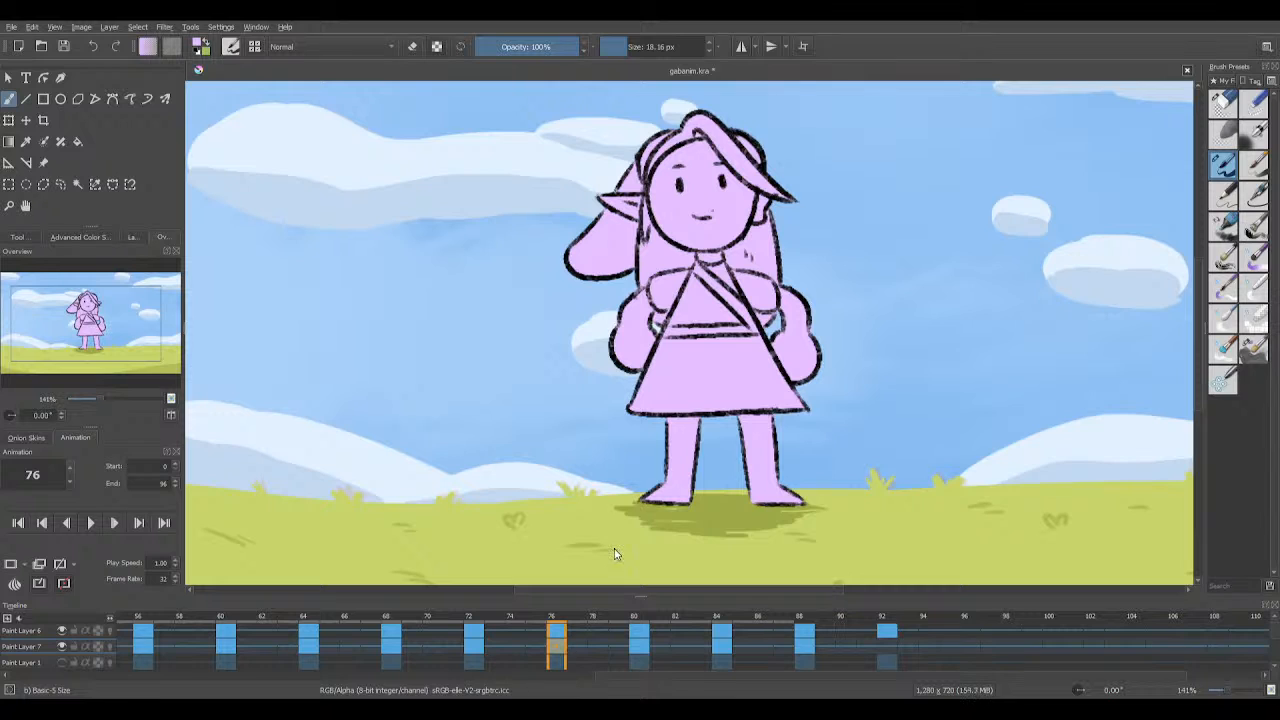
pyautogui.click(888, 650)
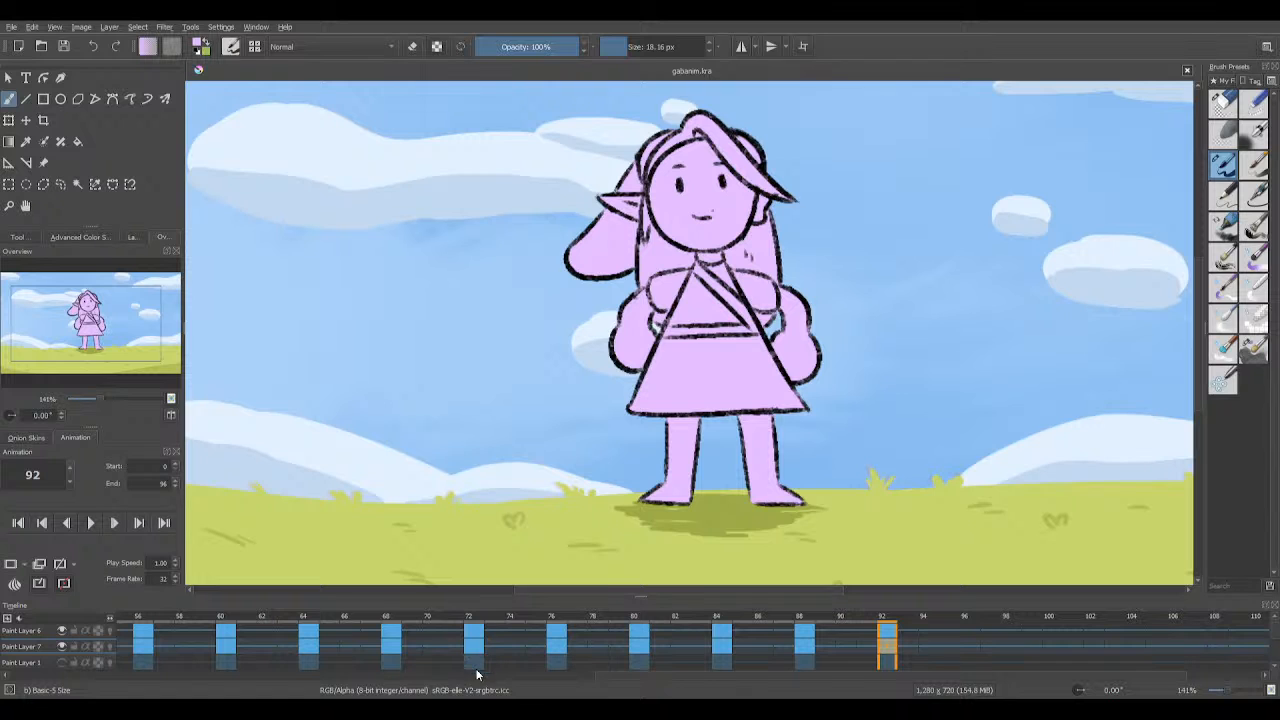
pyautogui.moveTo(657, 677); pyautogui.dragTo(72, 677)
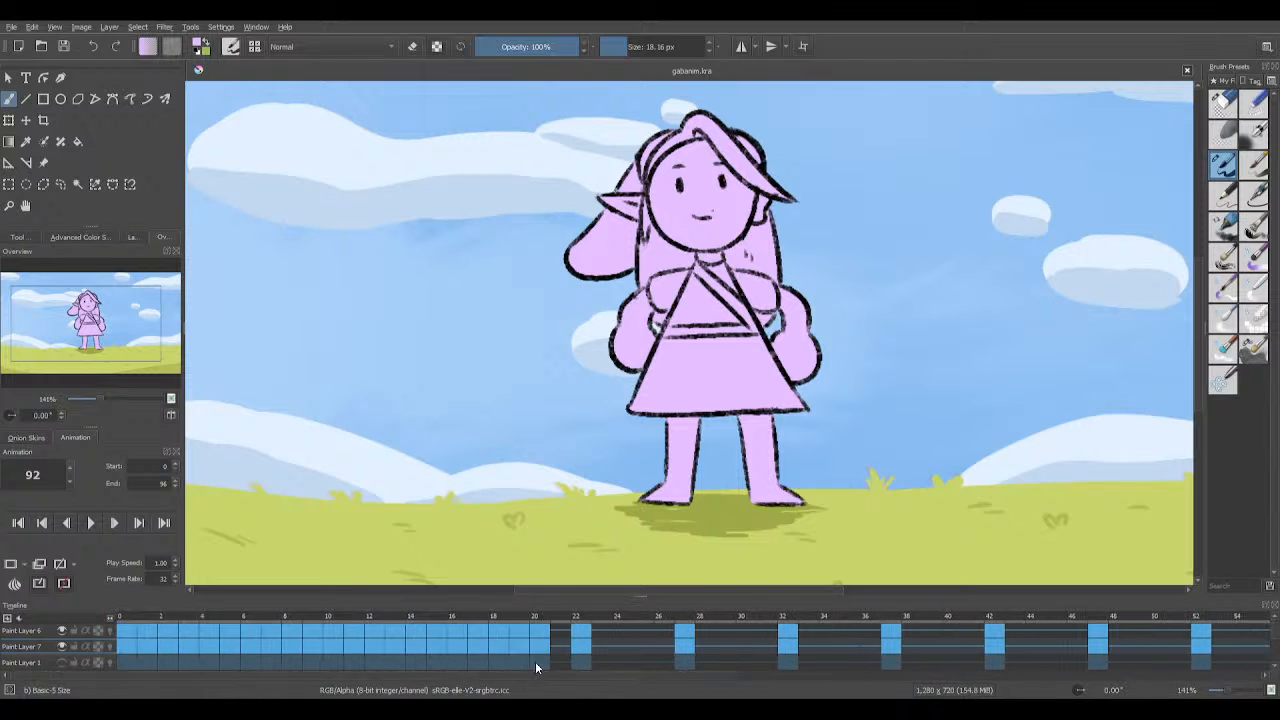
# Step: At frame 22, add a new paint layer directly above Paint Layer 7 and group the two layers
pyautogui.click(541, 648)
pyautogui.click(586, 652)
pyautogui.moveTo(574, 677); pyautogui.dragTo(589, 675)
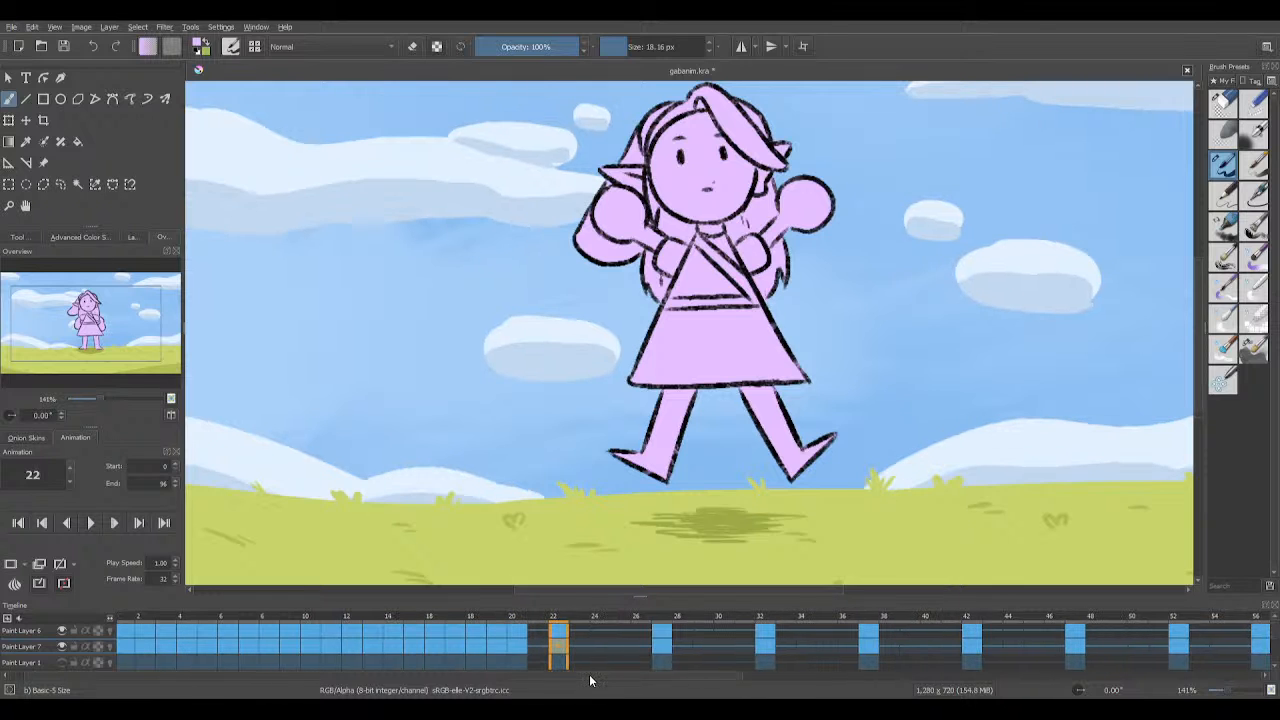
pyautogui.click(663, 652)
pyautogui.click(558, 650)
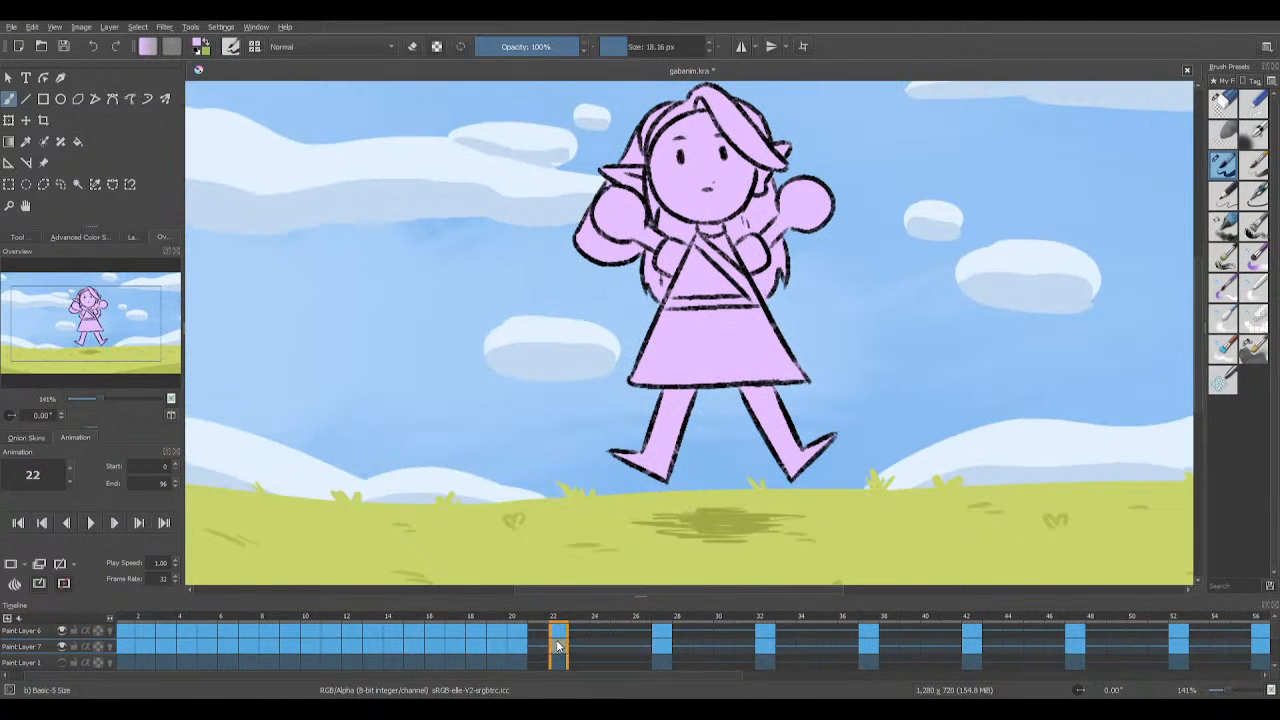
pyautogui.click(128, 236)
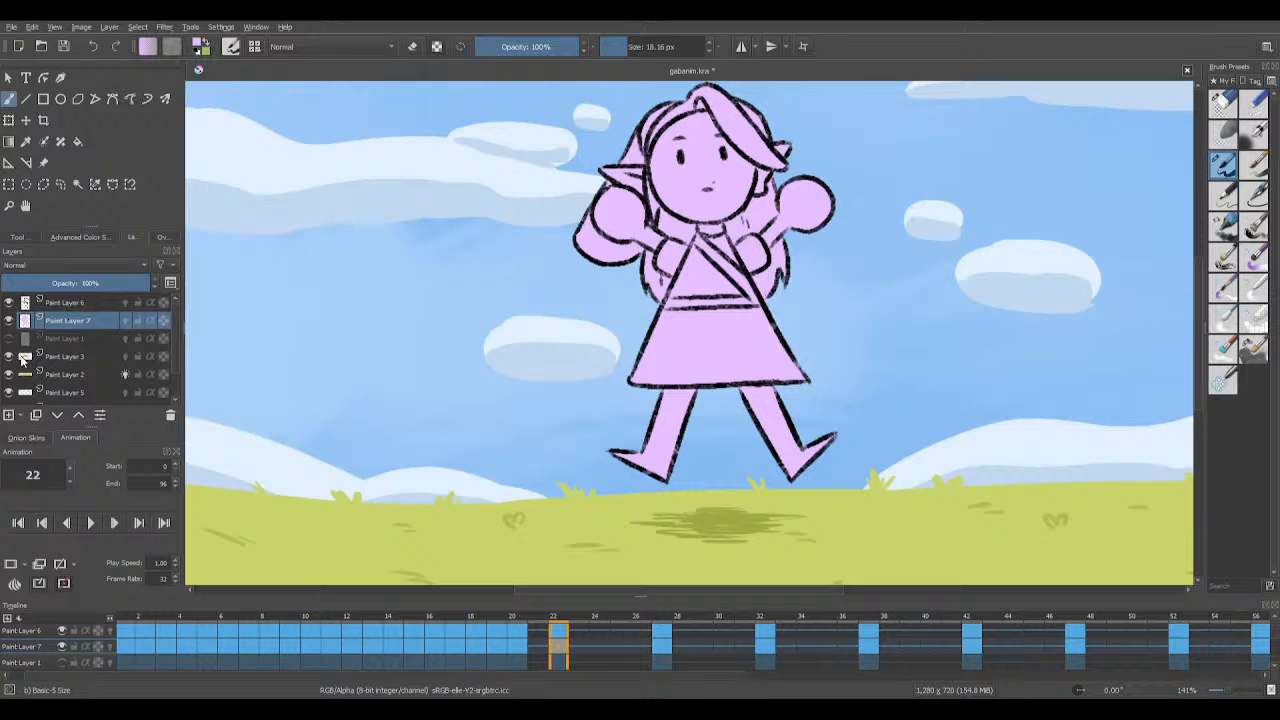
pyautogui.click(9, 414)
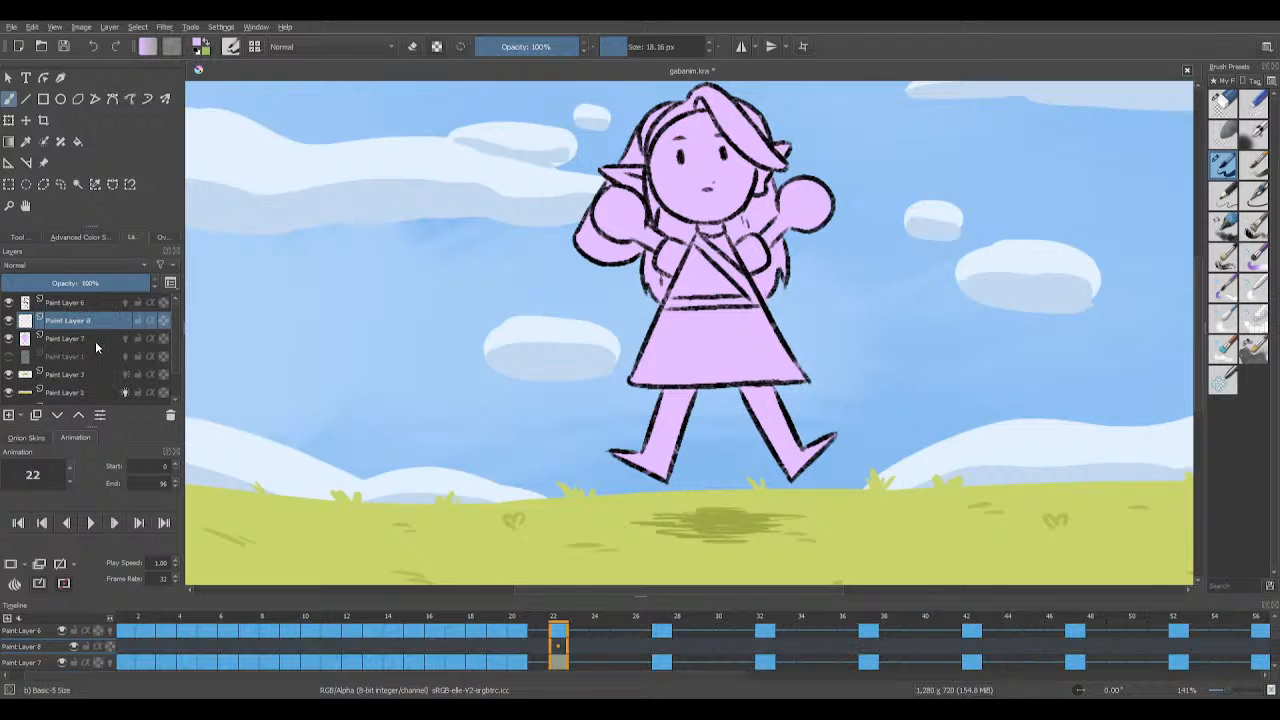
pyautogui.keyDown('shift'); pyautogui.click(95, 341); pyautogui.keyUp('shift')
pyautogui.hotkey('ctrl', 'g')
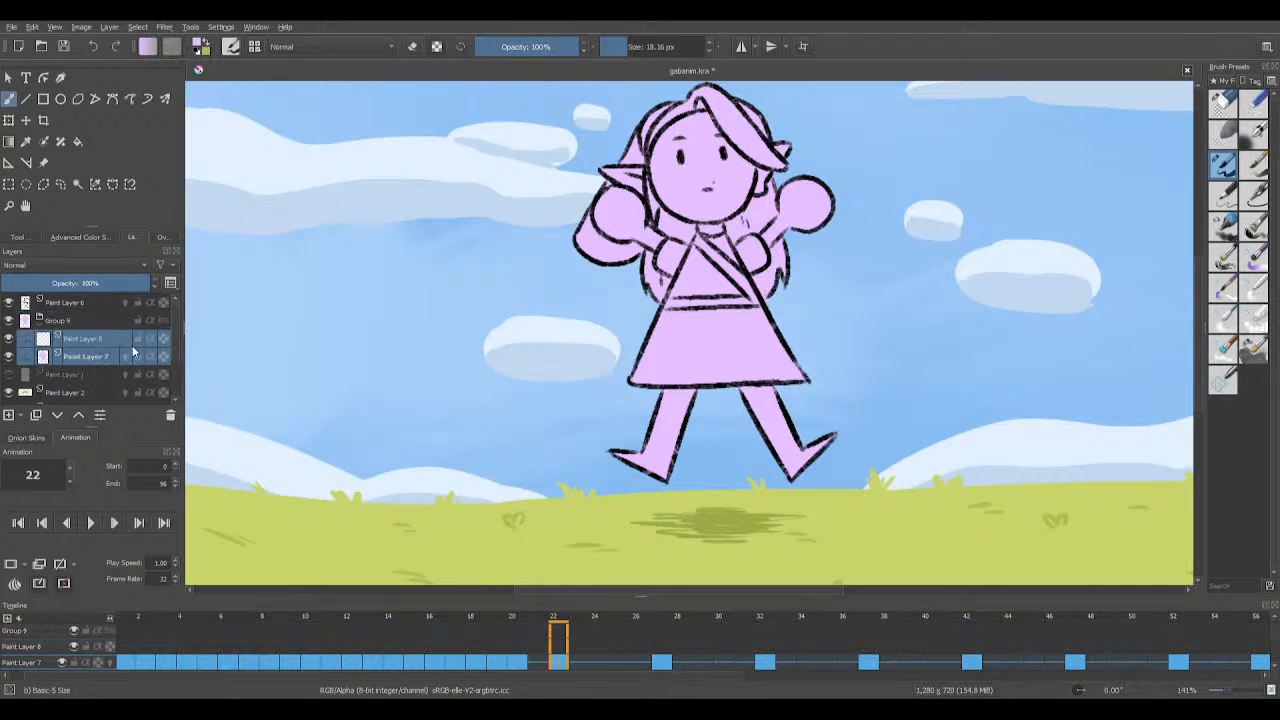
# Step: Turn on alpha inheritance for the new empty layer in the group and save the file
pyautogui.click(110, 338)
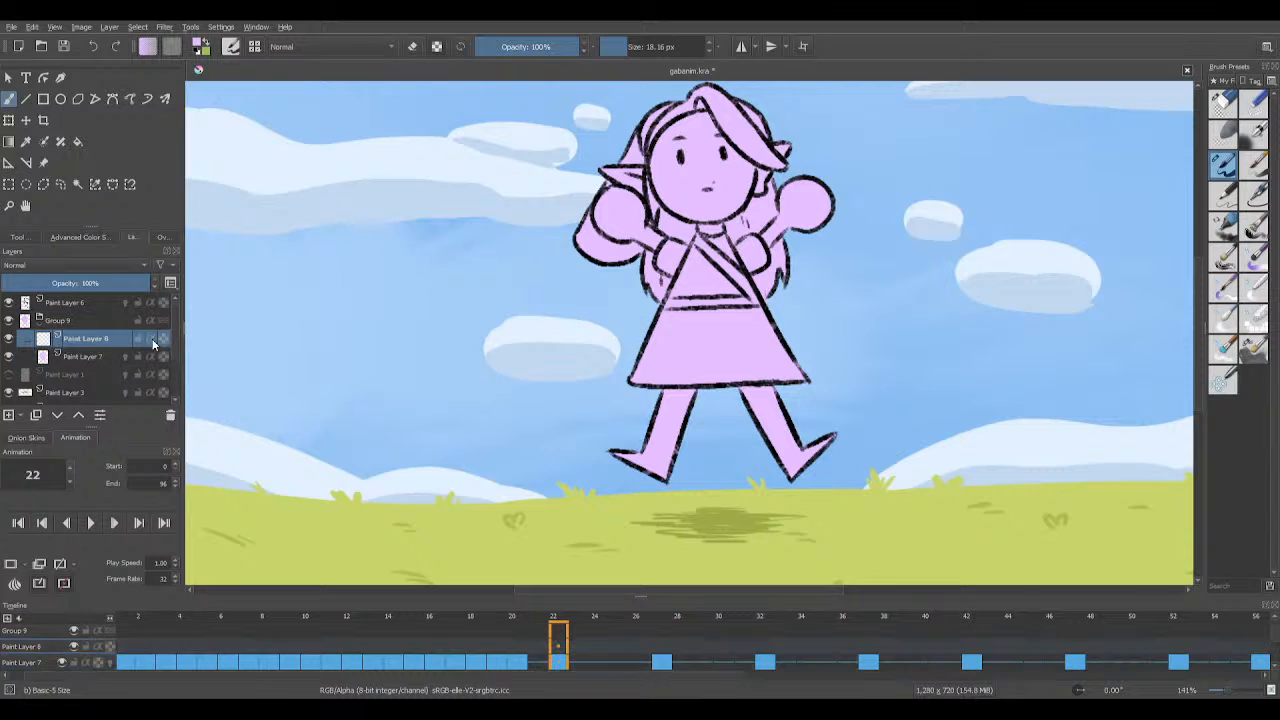
pyautogui.click(63, 46)
pyautogui.scroll(1, 1273, 622)
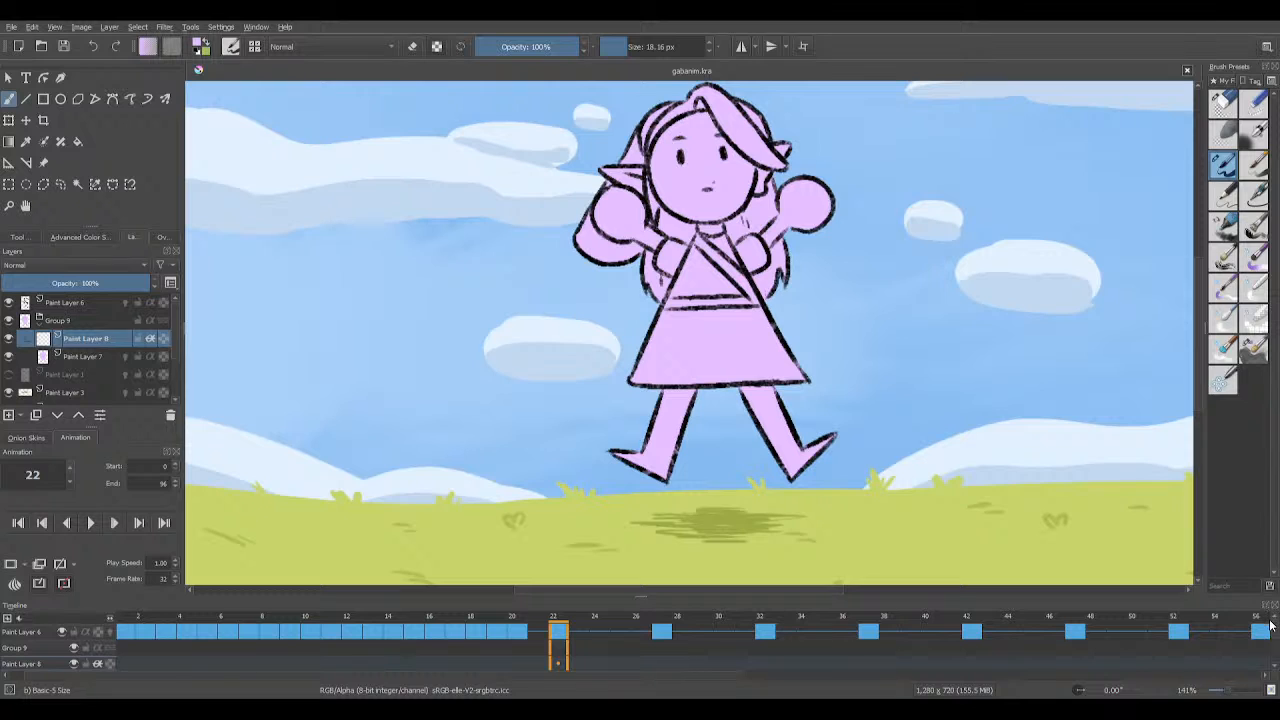
pyautogui.scroll(-1, 1268, 636)
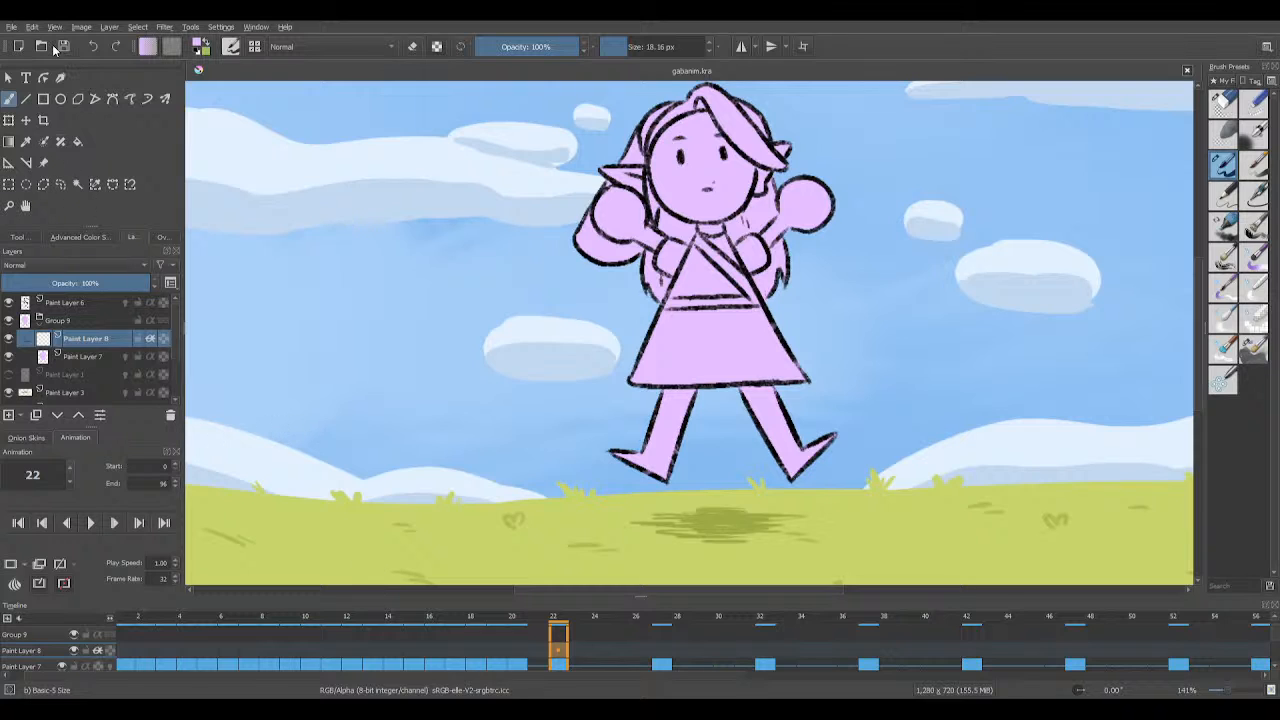
# Step: Collapse the colour group, add a new paint layer above Paint Layer 6 and save the file
pyautogui.click(40, 320)
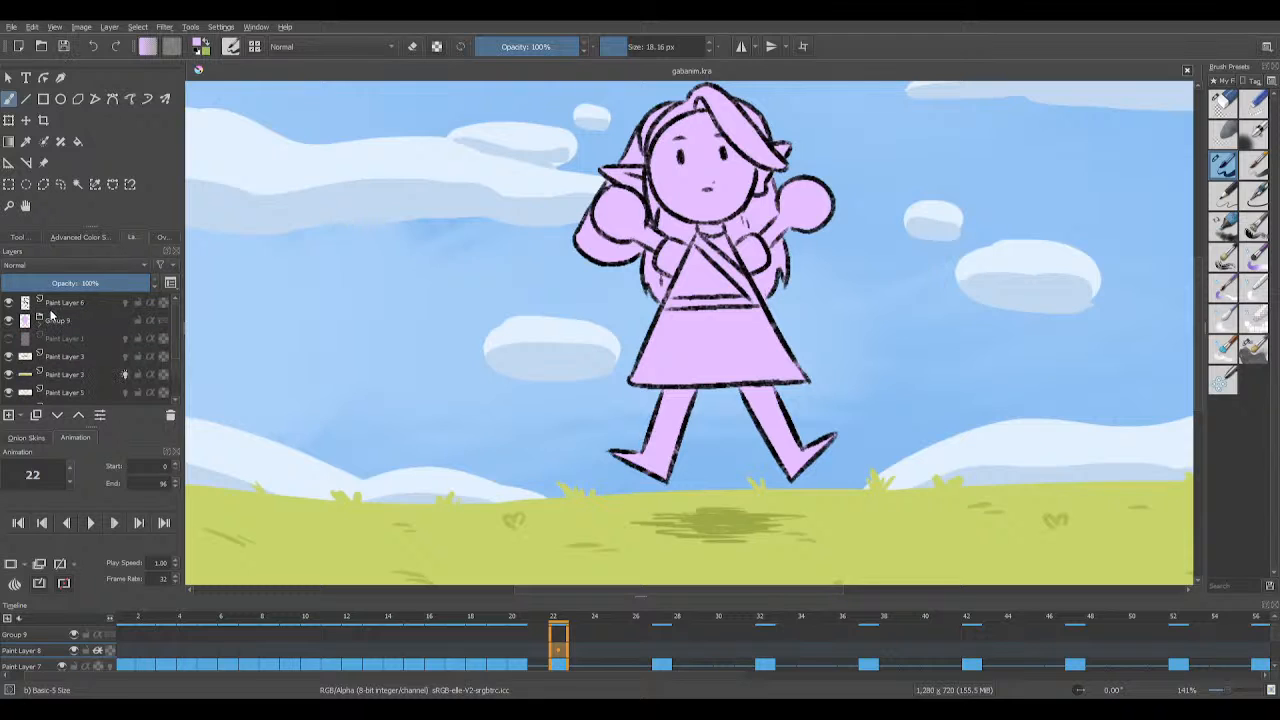
pyautogui.click(58, 305)
pyautogui.click(7, 416)
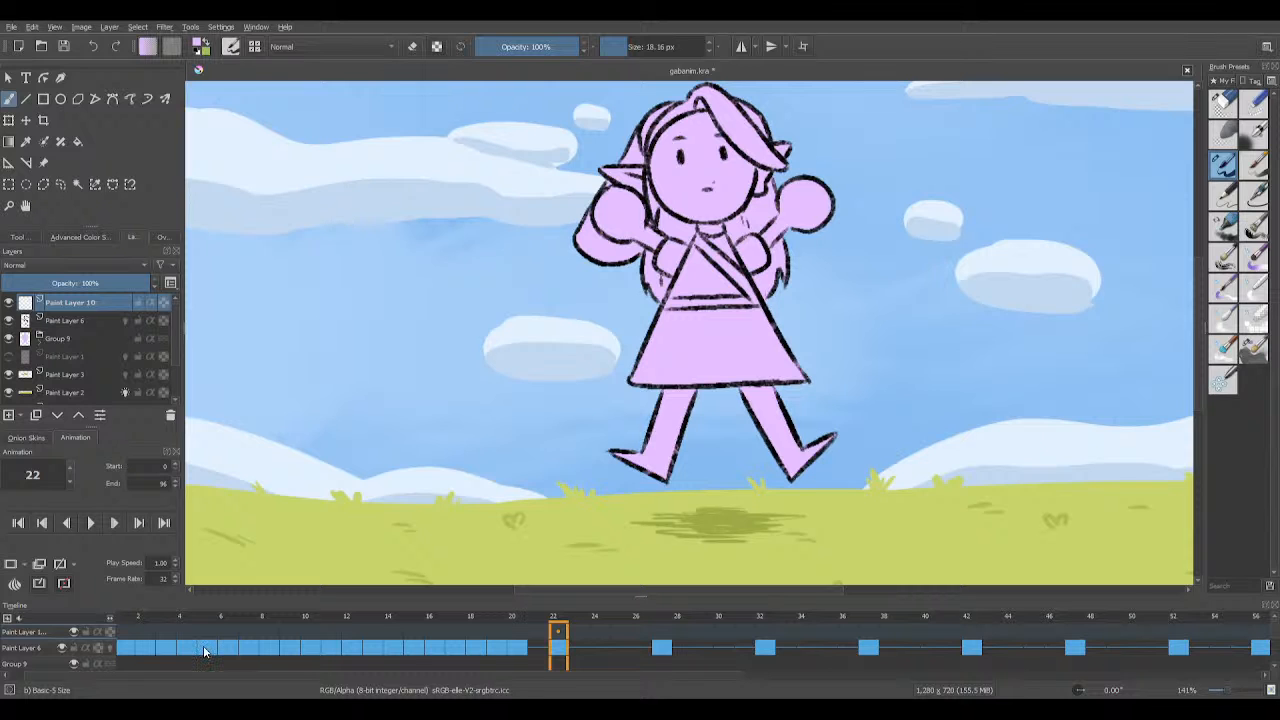
pyautogui.click(71, 47)
pyautogui.scroll(-1, 668, 455)
pyautogui.scroll(1, 668, 455)
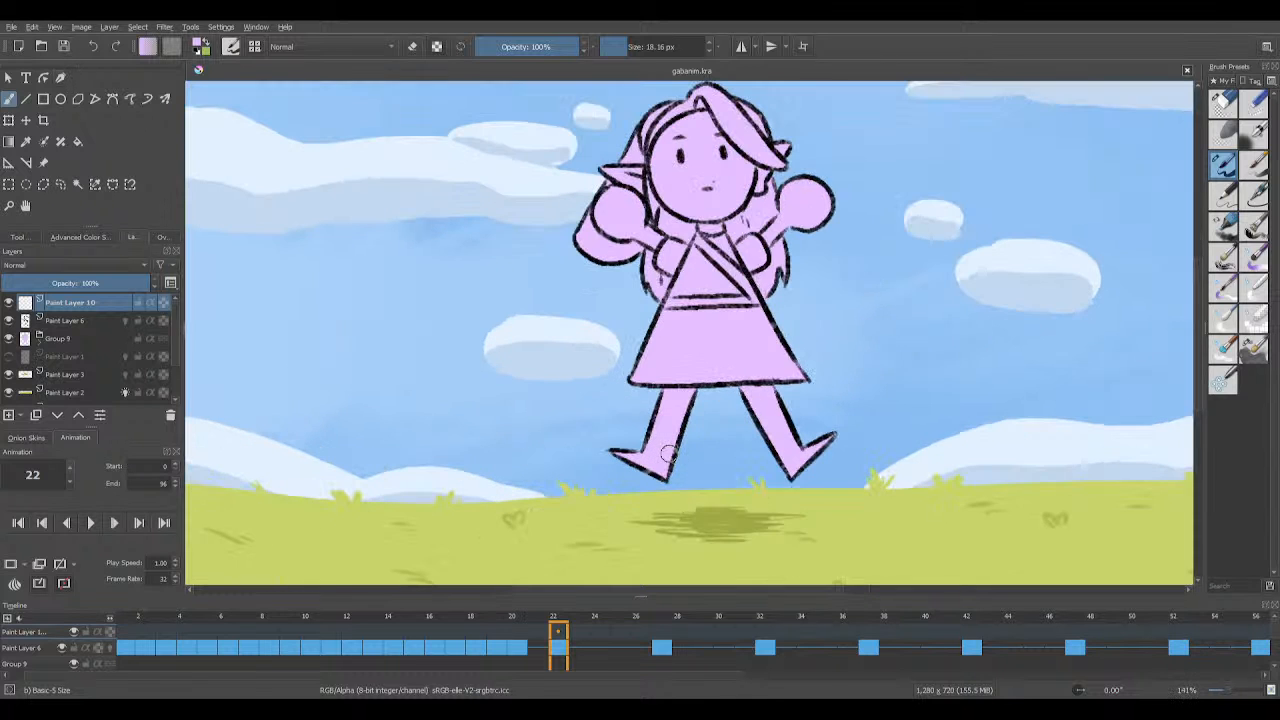
pyautogui.scroll(-1, 1200, 302)
pyautogui.scroll(1, 1200, 302)
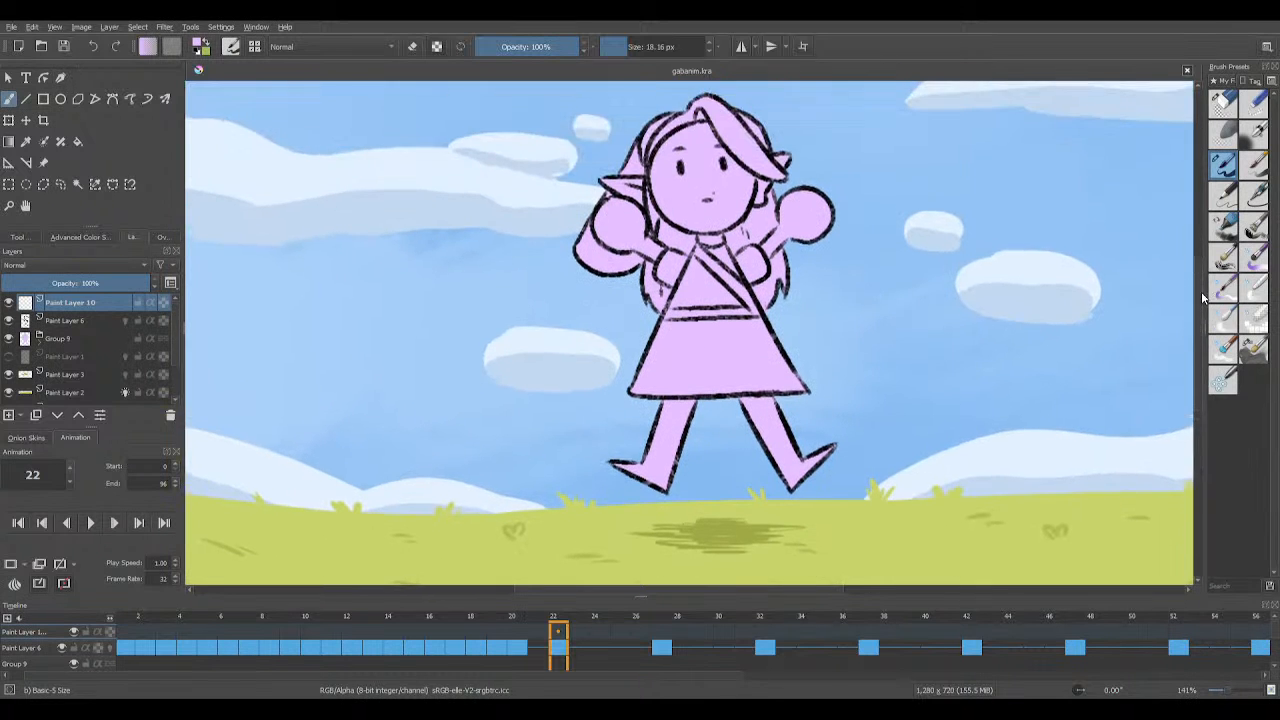
pyautogui.scroll(-1, 886, 423)
pyautogui.scroll(1, 886, 423)
pyautogui.scroll(-2, 1276, 640)
pyautogui.scroll(2, 1276, 648)
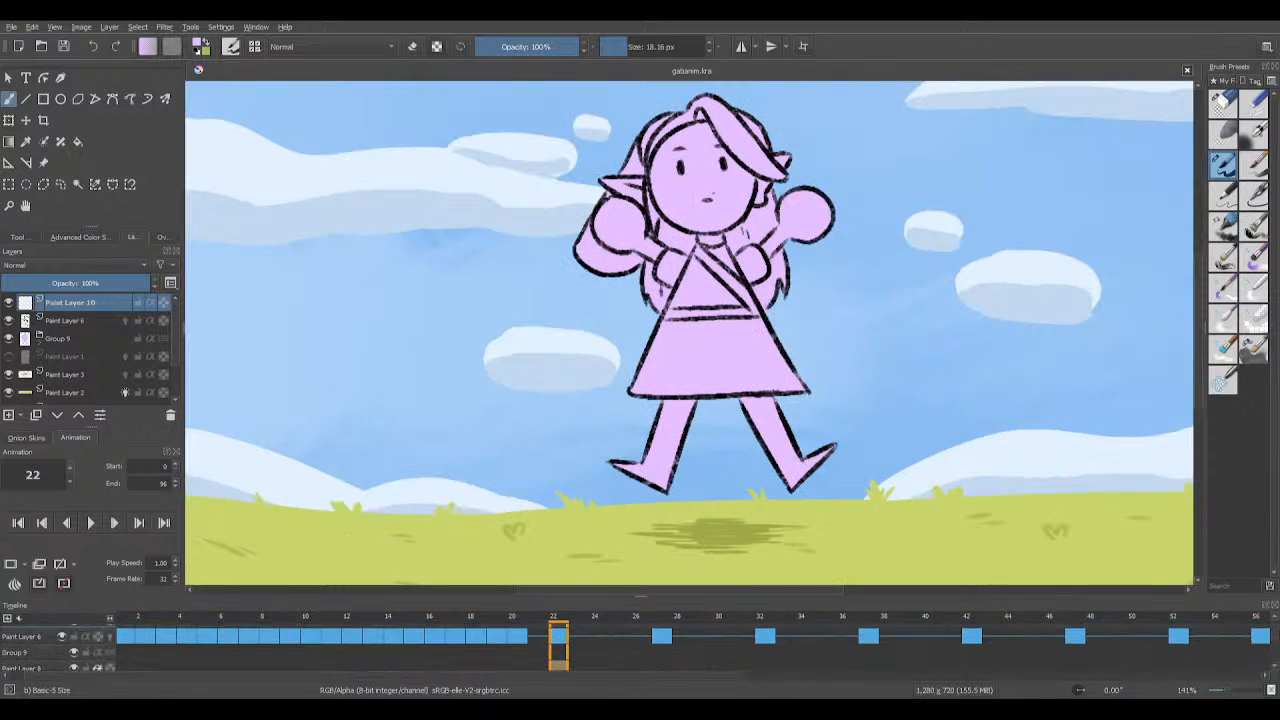
# Step: Set the brush colour to a light peach skin tone
pyautogui.click(104, 235)
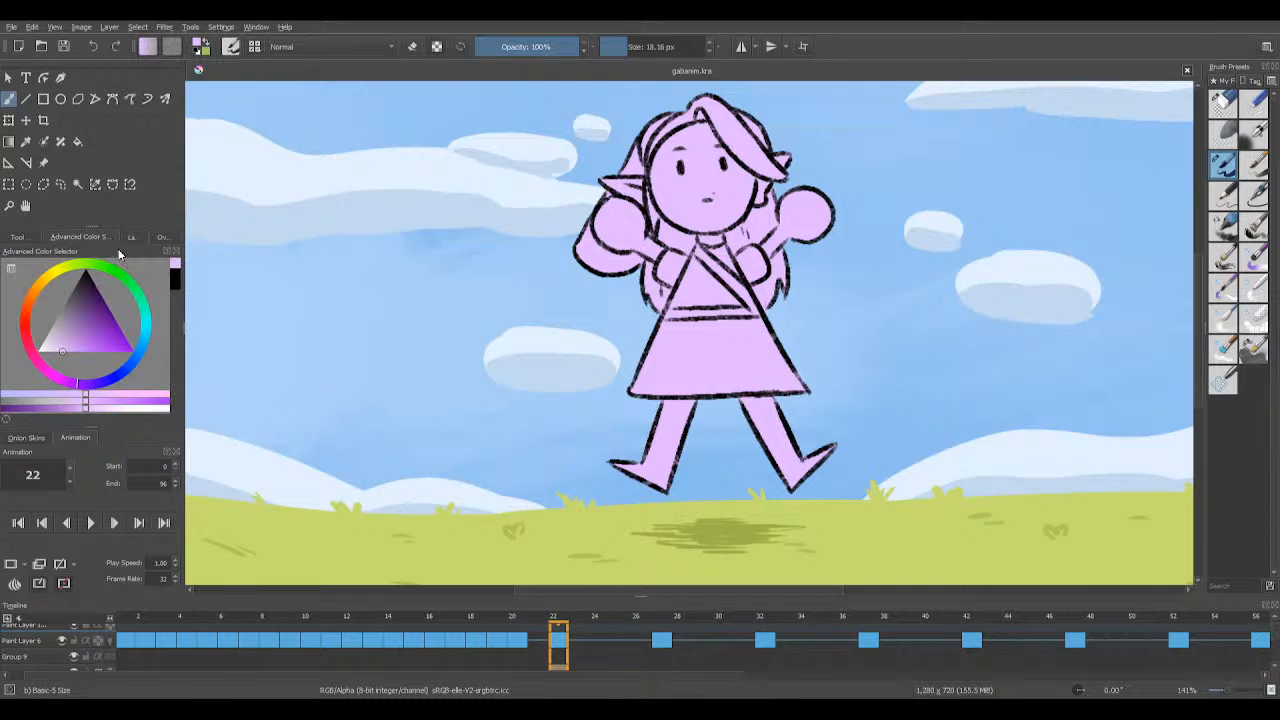
pyautogui.click(34, 292)
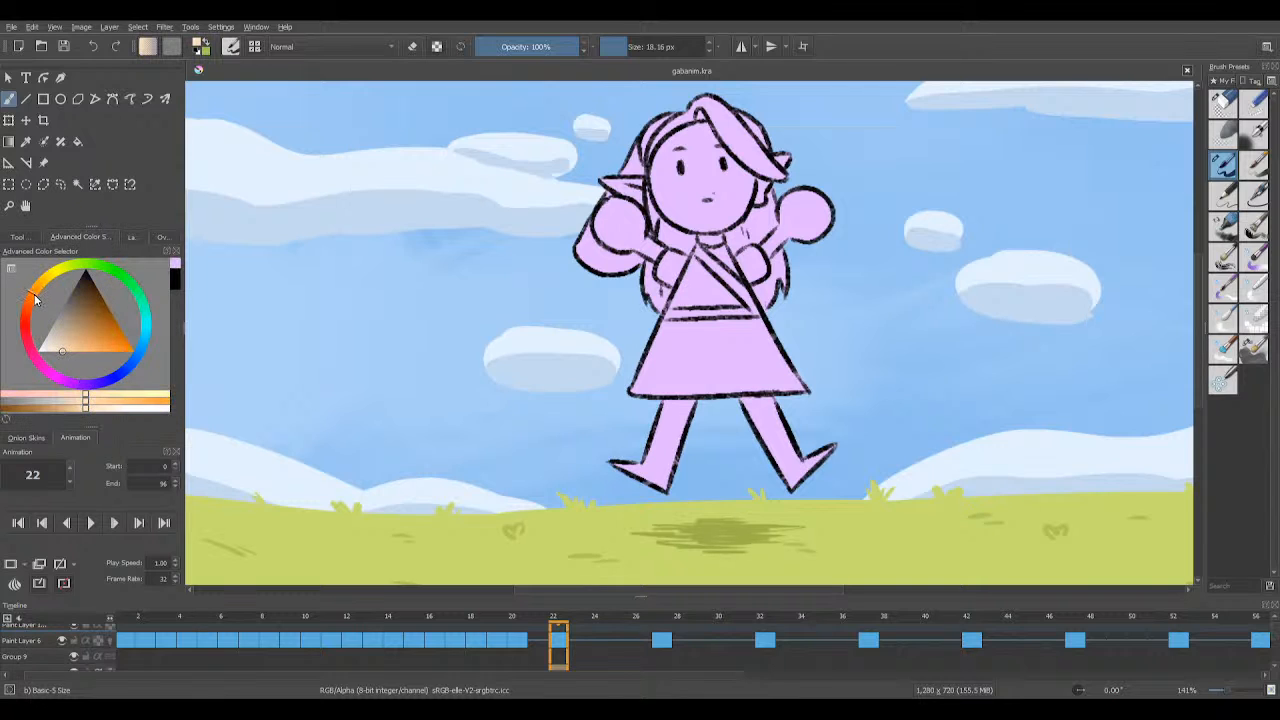
pyautogui.moveTo(58, 343); pyautogui.dragTo(67, 345)
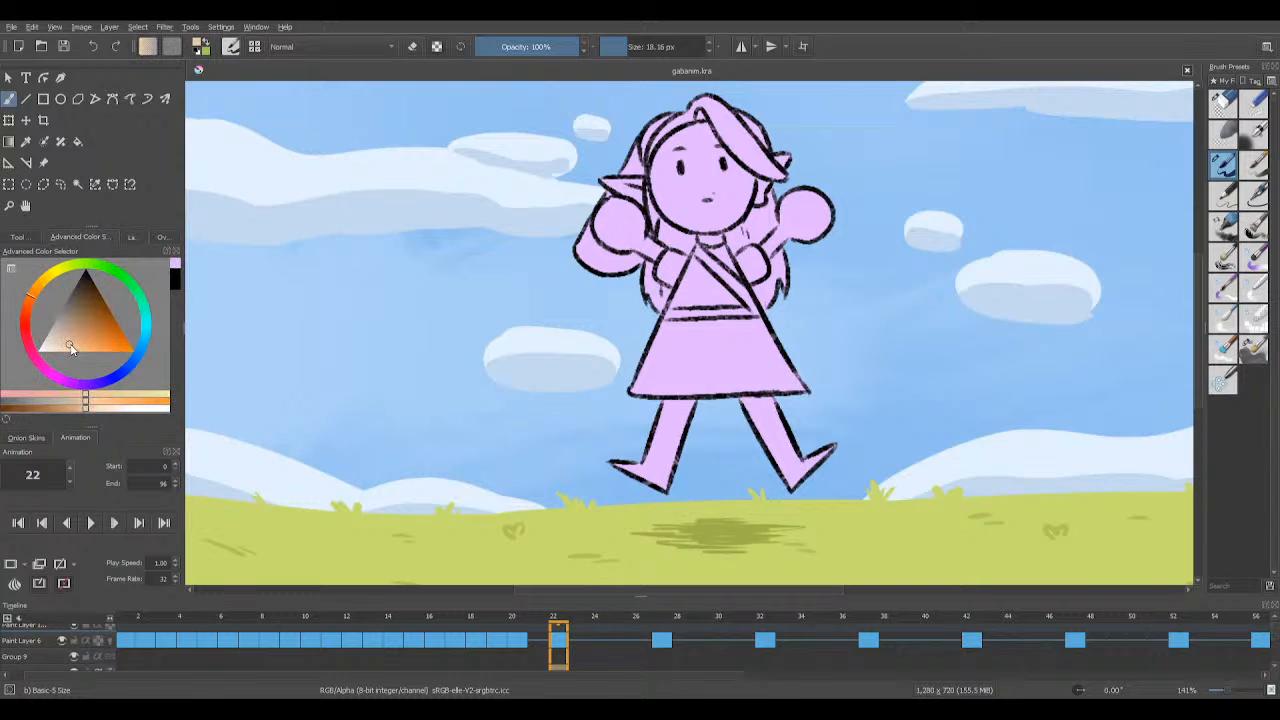
pyautogui.click(65, 350)
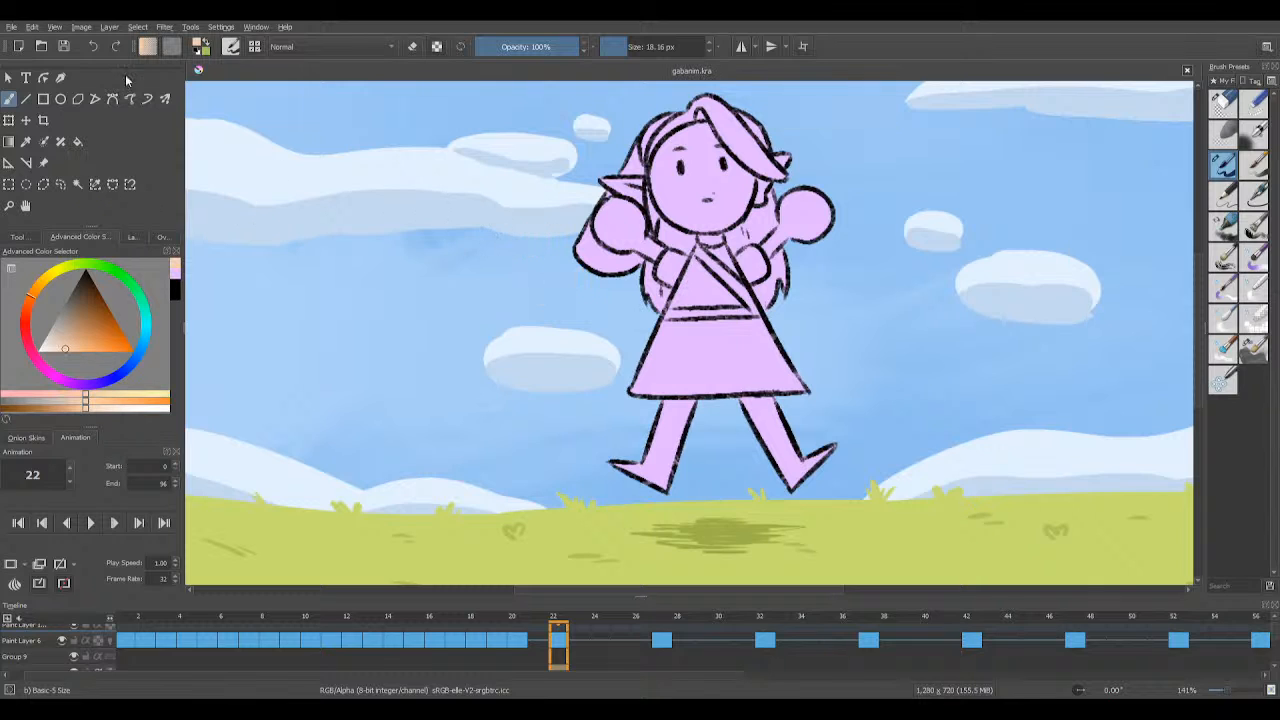
pyautogui.click(74, 344)
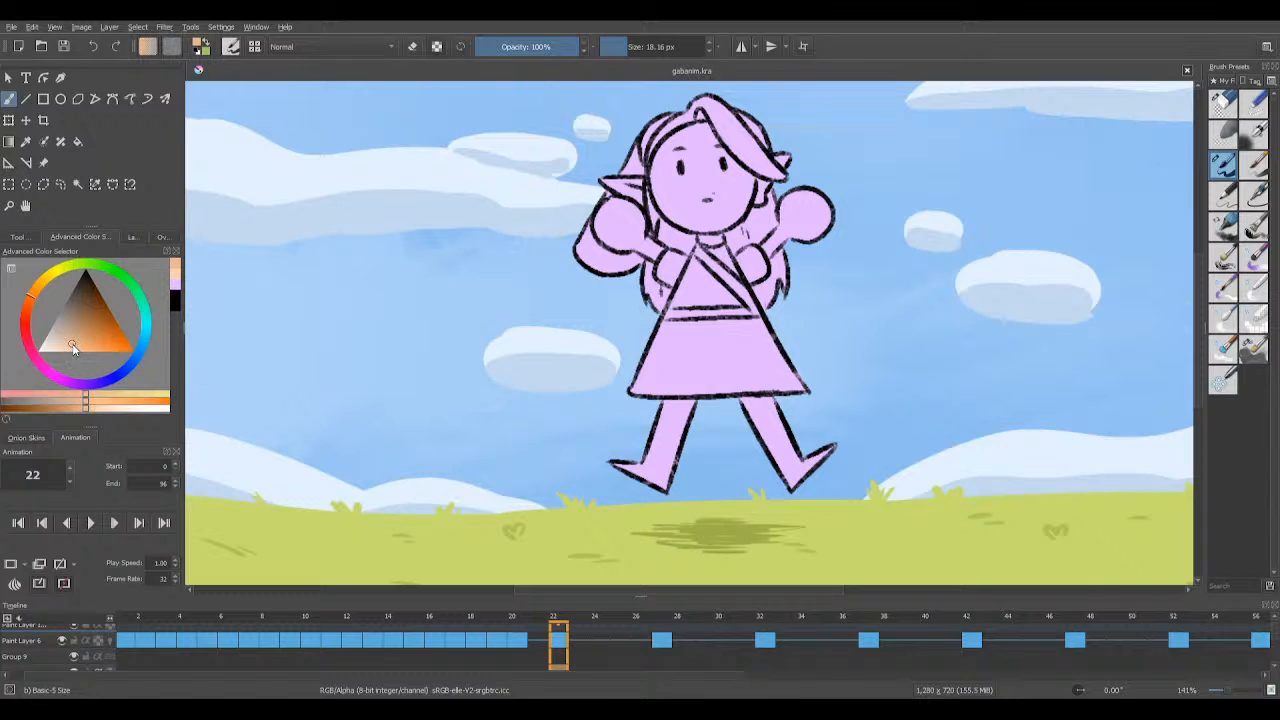
pyautogui.click(66, 345)
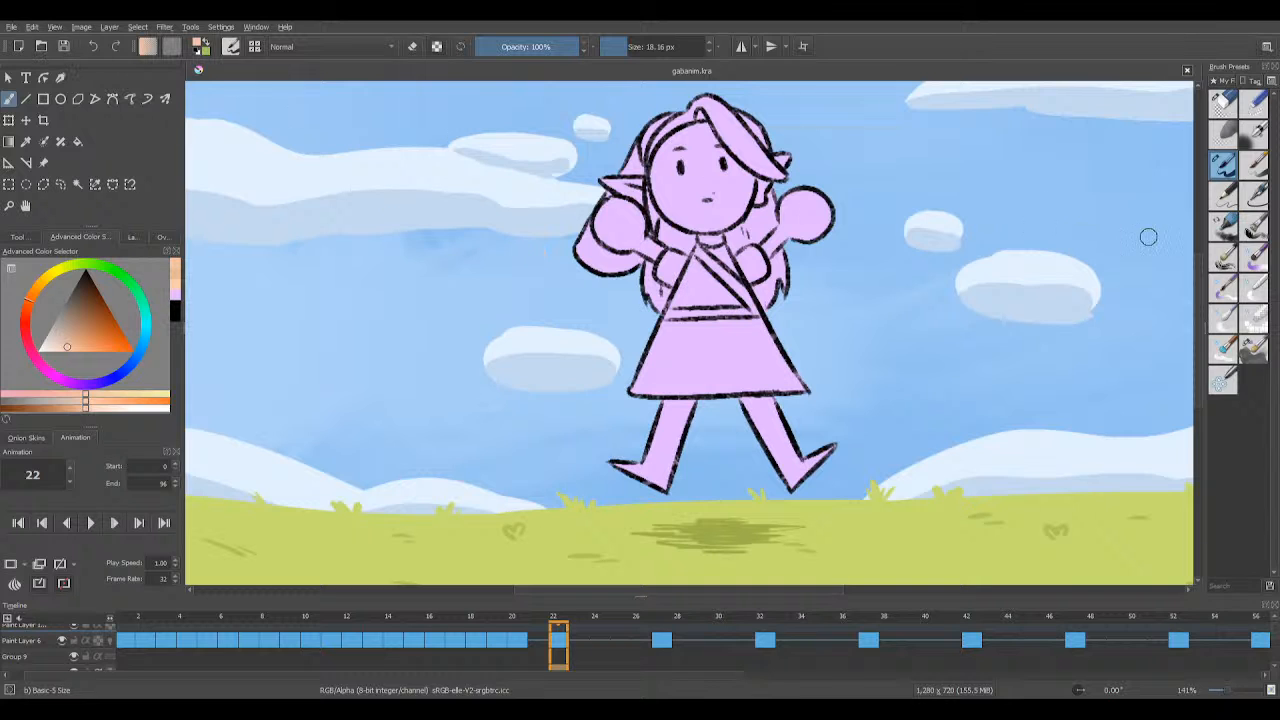
pyautogui.moveTo(1198, 283); pyautogui.dragTo(1198, 270)
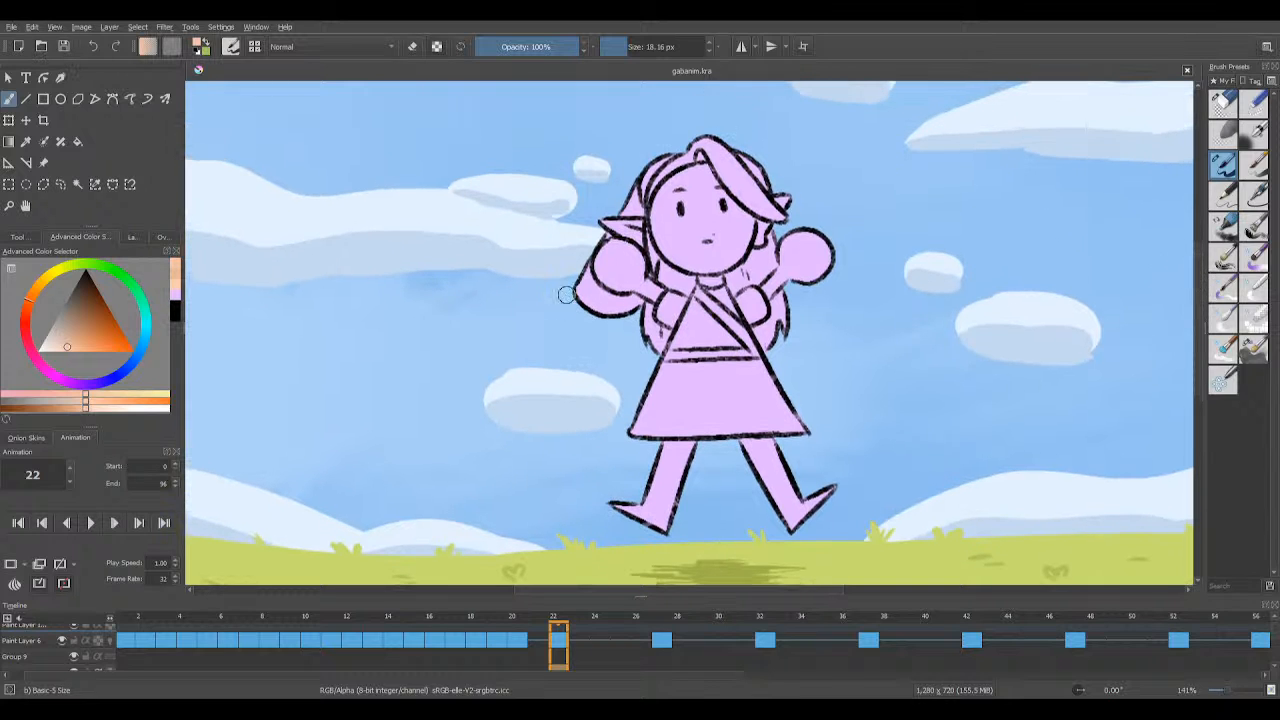
pyautogui.moveTo(538, 303); pyautogui.dragTo(542, 316)
pyautogui.click(92, 46)
pyautogui.click(134, 237)
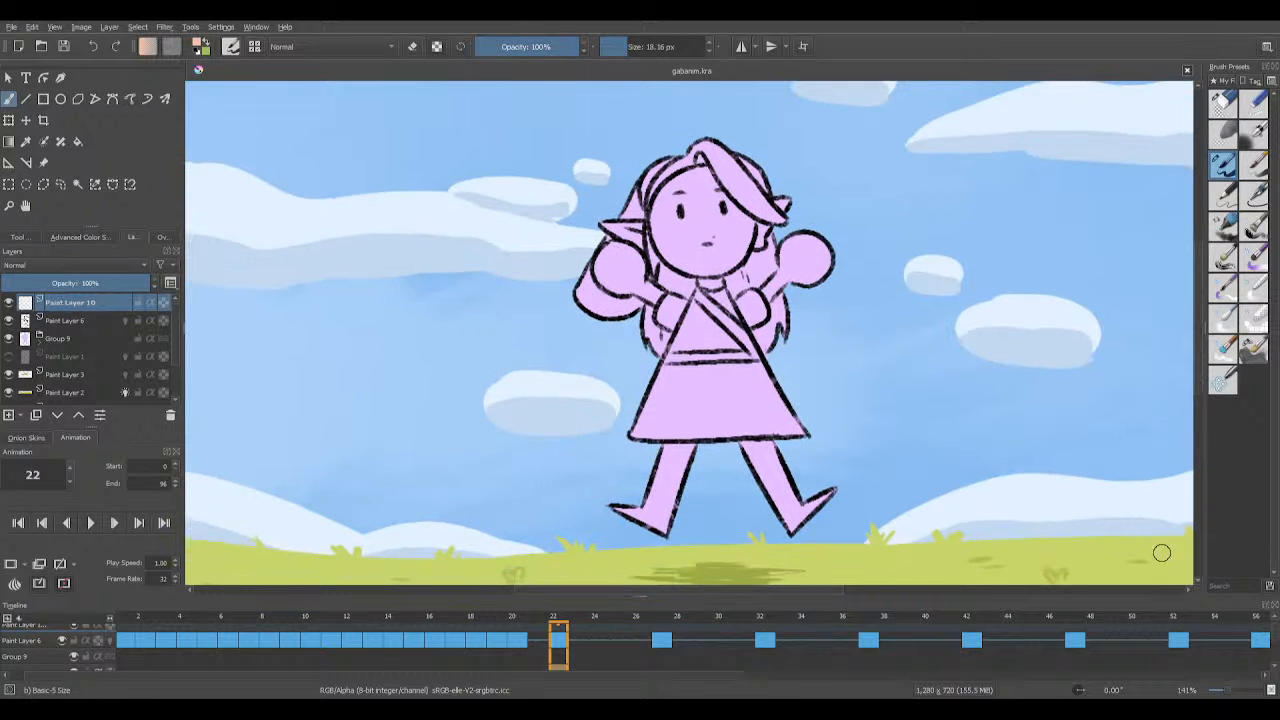
pyautogui.scroll(1, 1272, 640)
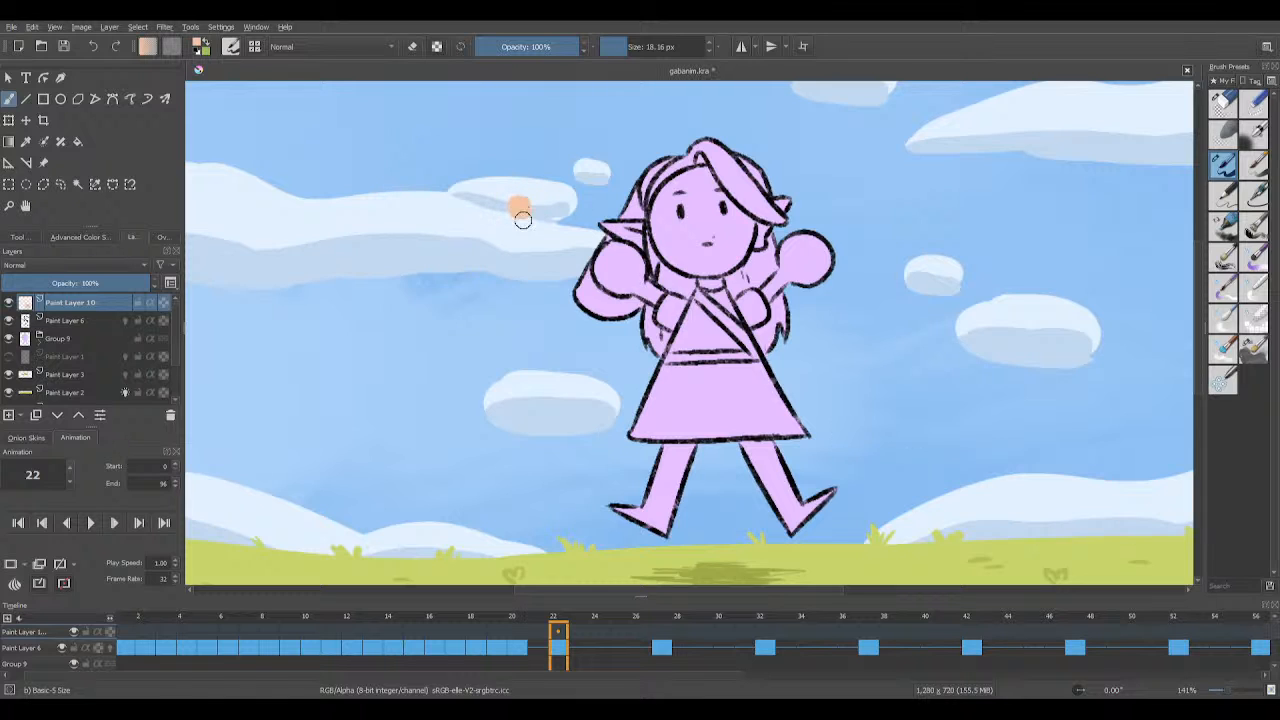
# Step: Refine the peach skin tone with test dabs and paint a small swatch of it over the cloud beside the character's head
pyautogui.click(82, 242)
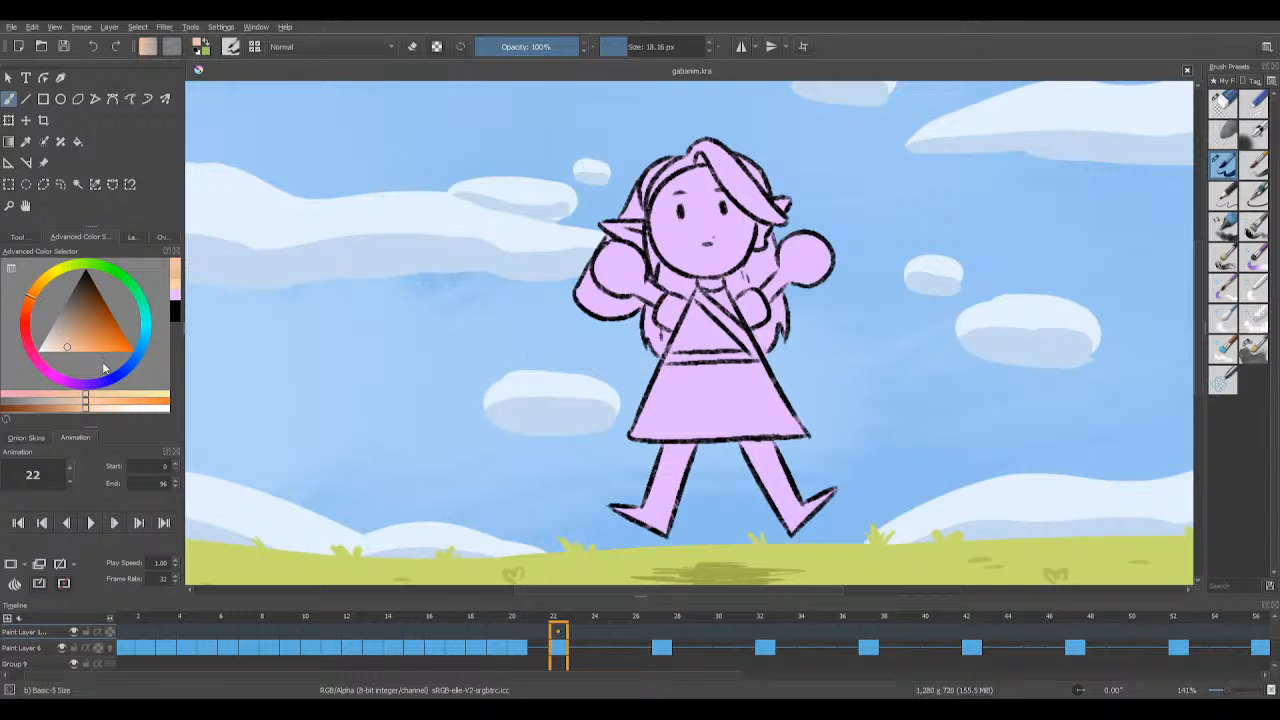
pyautogui.click(66, 346)
pyautogui.moveTo(530, 245); pyautogui.dragTo(550, 246)
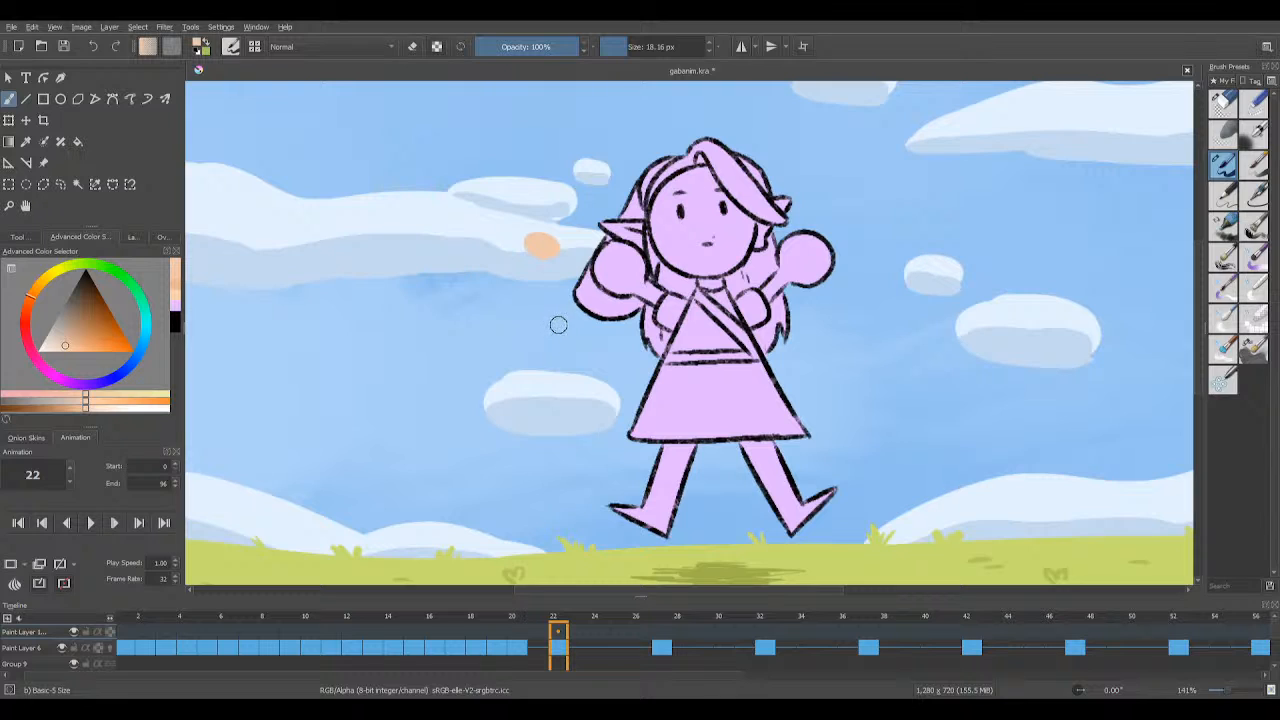
pyautogui.hotkey('ctrl', 'z')
pyautogui.moveTo(515, 175); pyautogui.dragTo(513, 183)
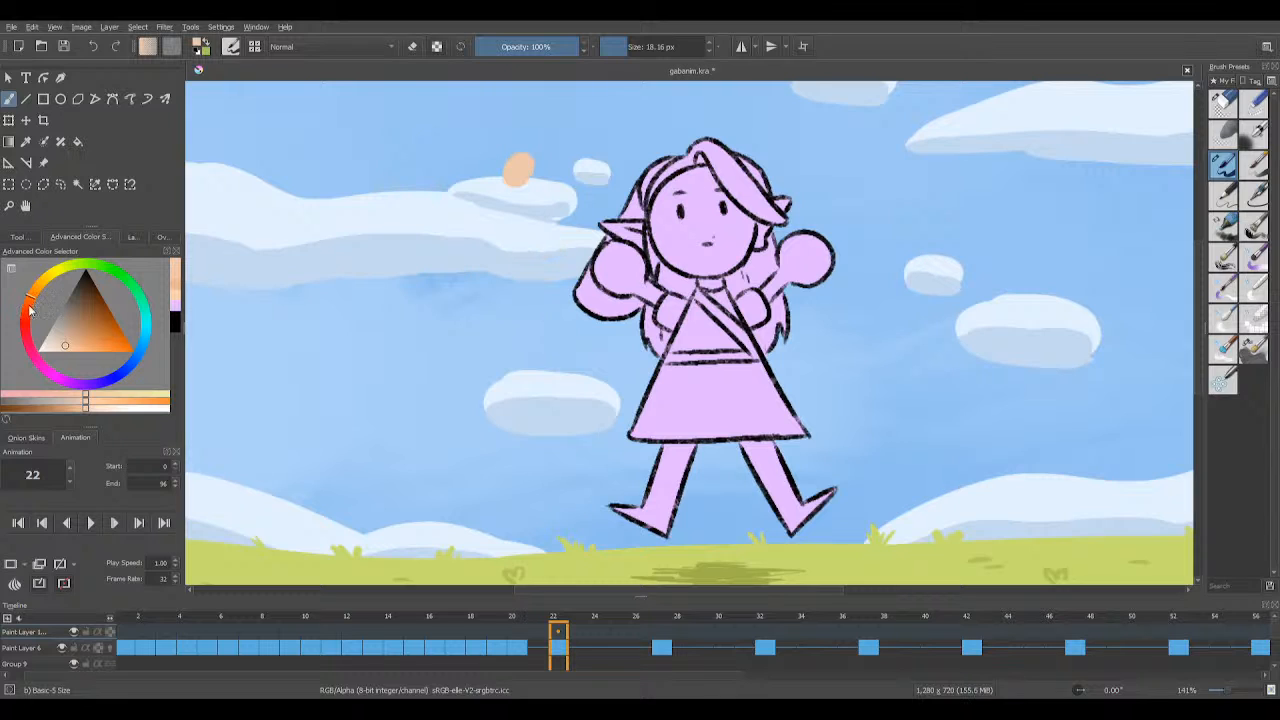
pyautogui.click(67, 344)
pyautogui.hotkey('ctrl', 'z')
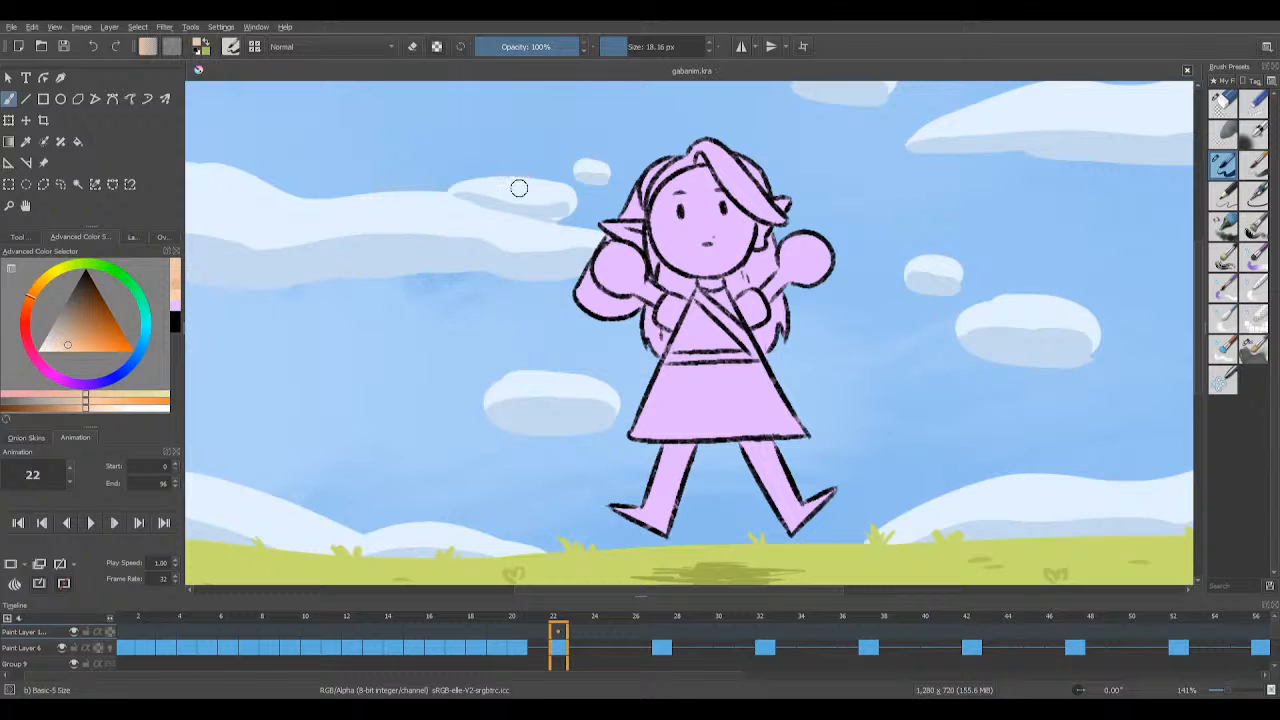
pyautogui.moveTo(519, 188); pyautogui.dragTo(522, 183)
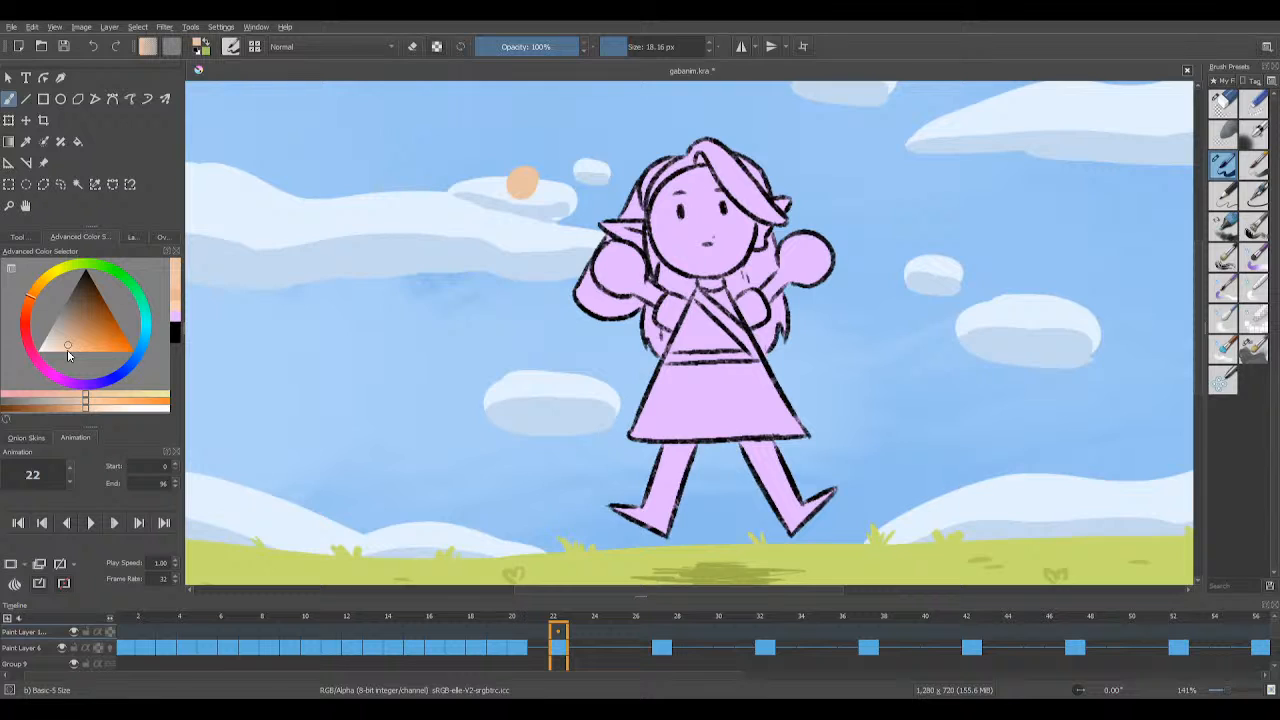
# Step: Mix a golden yellow and paint a small swatch of it in the sky next to the character's hair
pyautogui.click(41, 295)
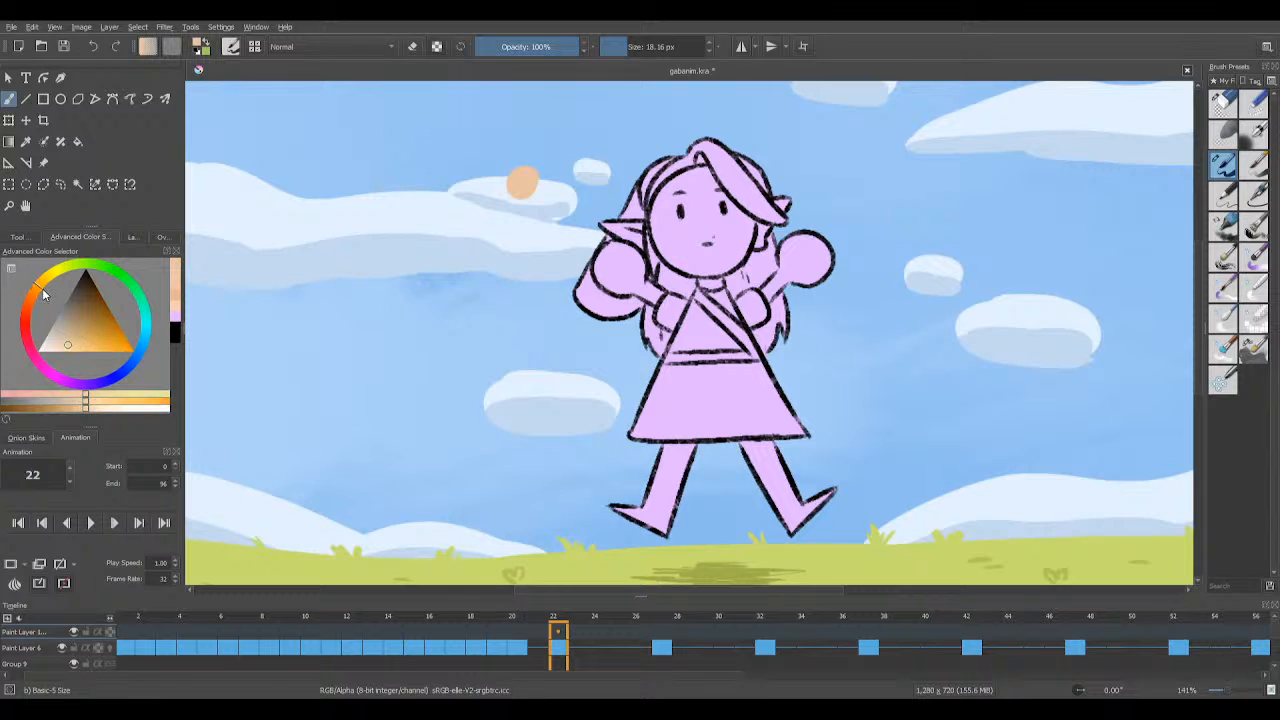
pyautogui.click(88, 345)
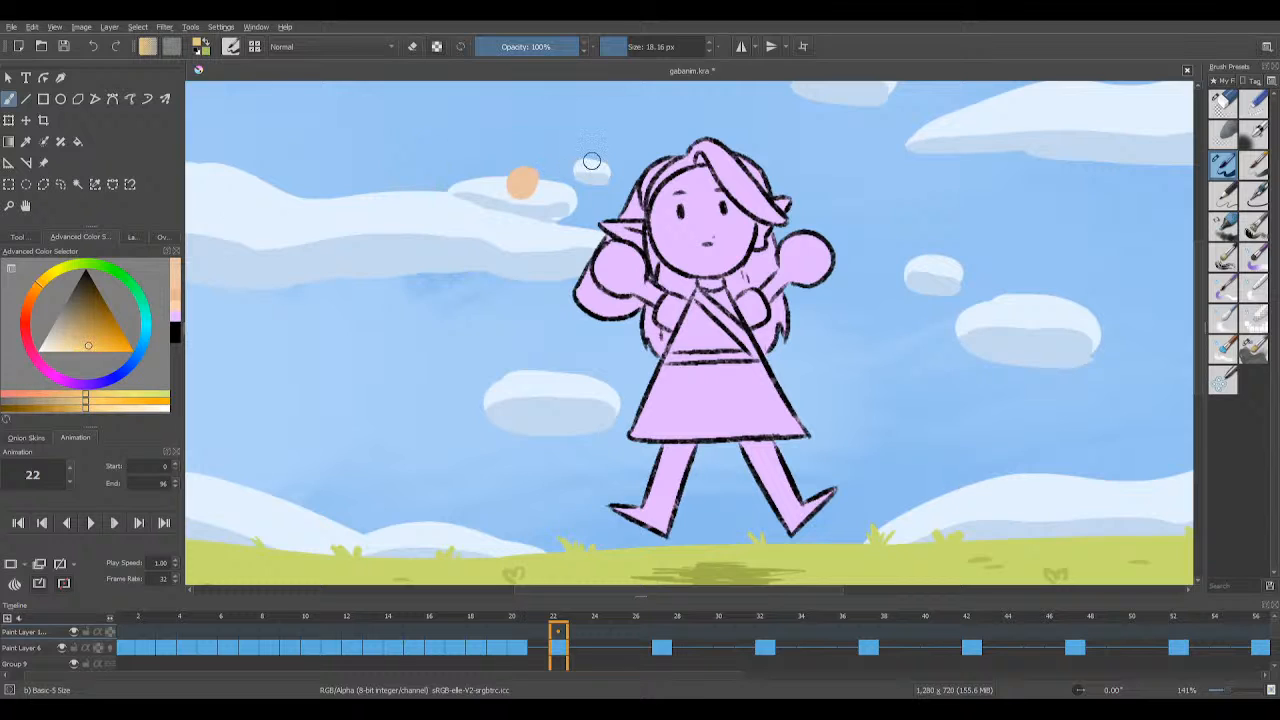
pyautogui.moveTo(591, 161); pyautogui.dragTo(609, 146)
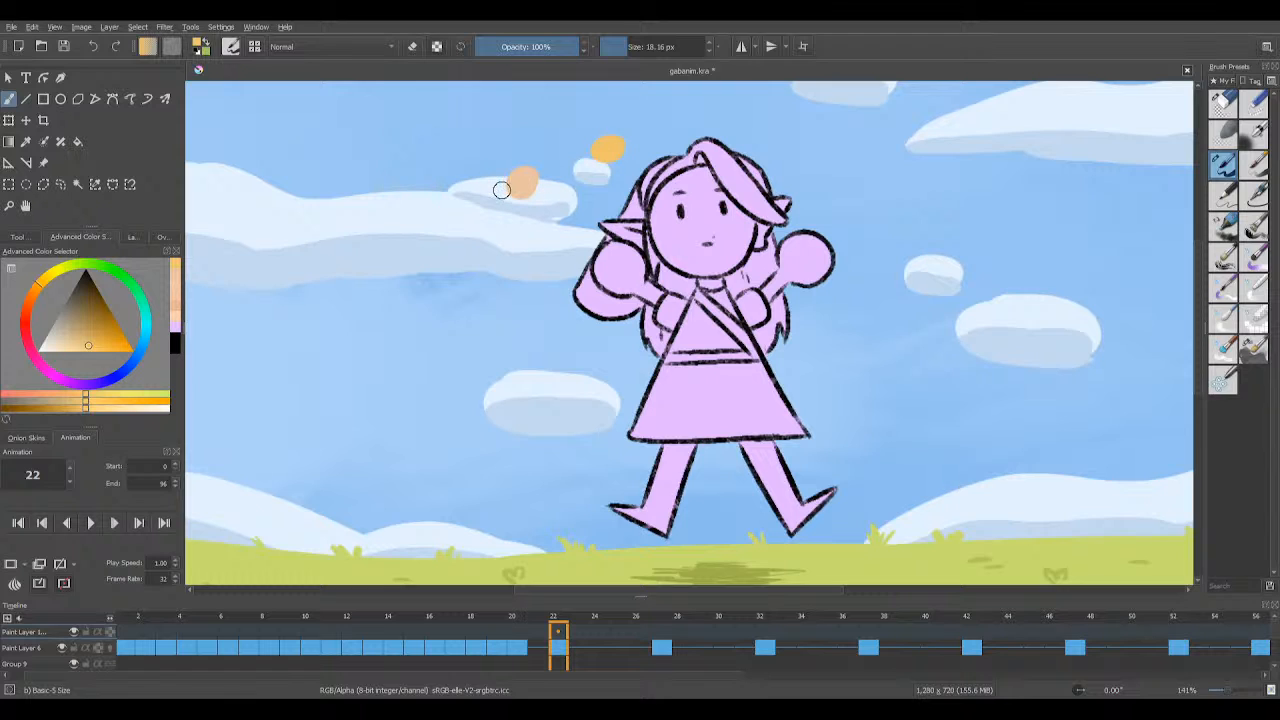
# Step: Mix a dark green, shift its hue slightly towards yellow, and paint a small swatch of it in the sky beside the dress
pyautogui.moveTo(86, 267); pyautogui.dragTo(107, 268)
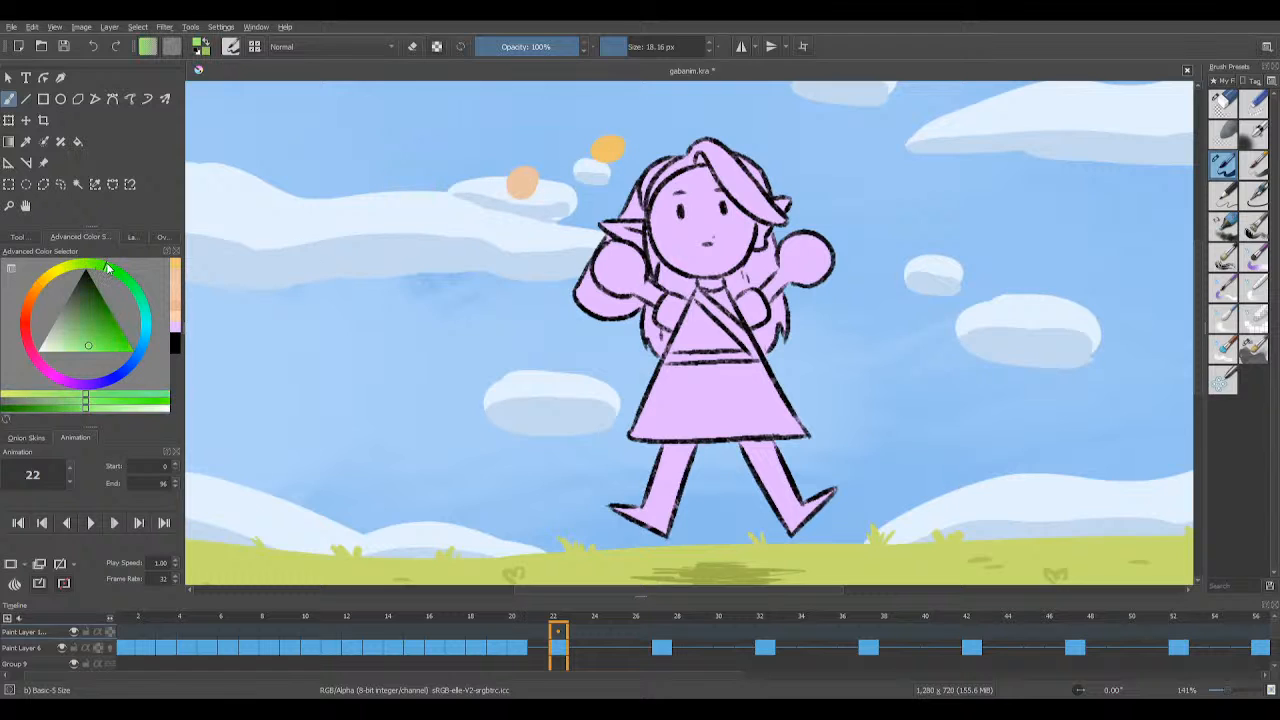
pyautogui.click(95, 309)
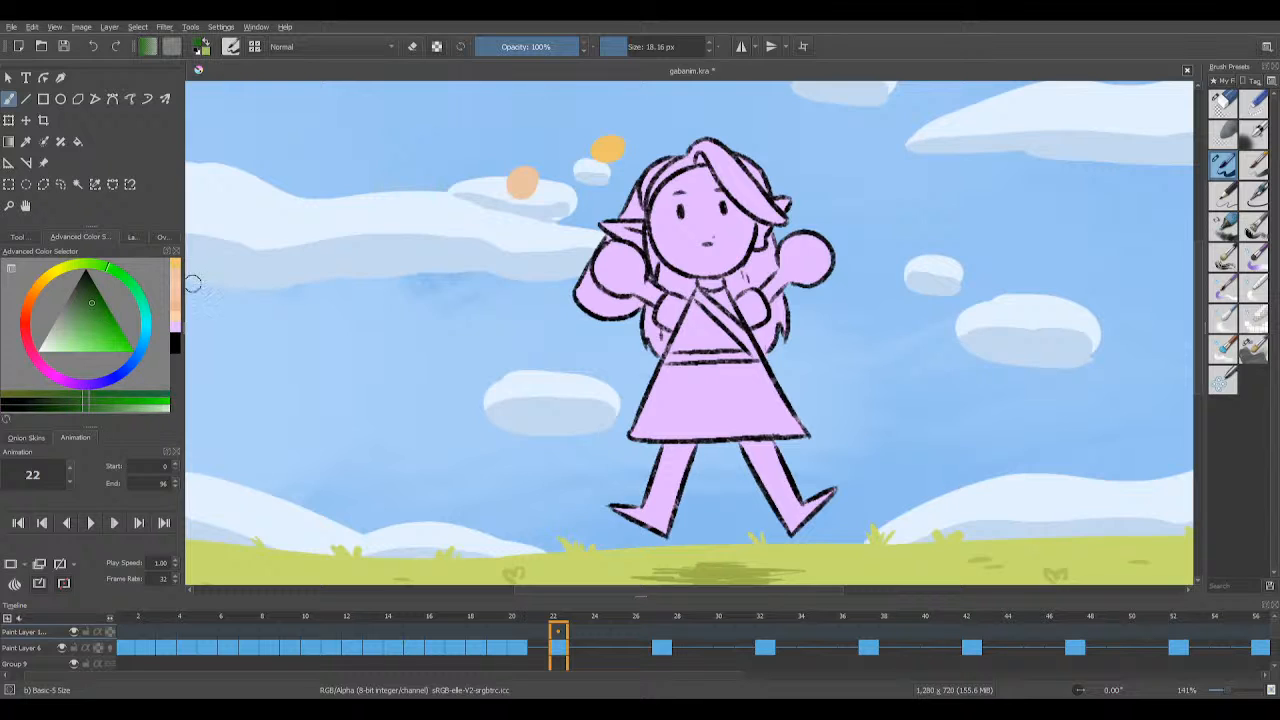
pyautogui.moveTo(546, 338); pyautogui.dragTo(558, 348)
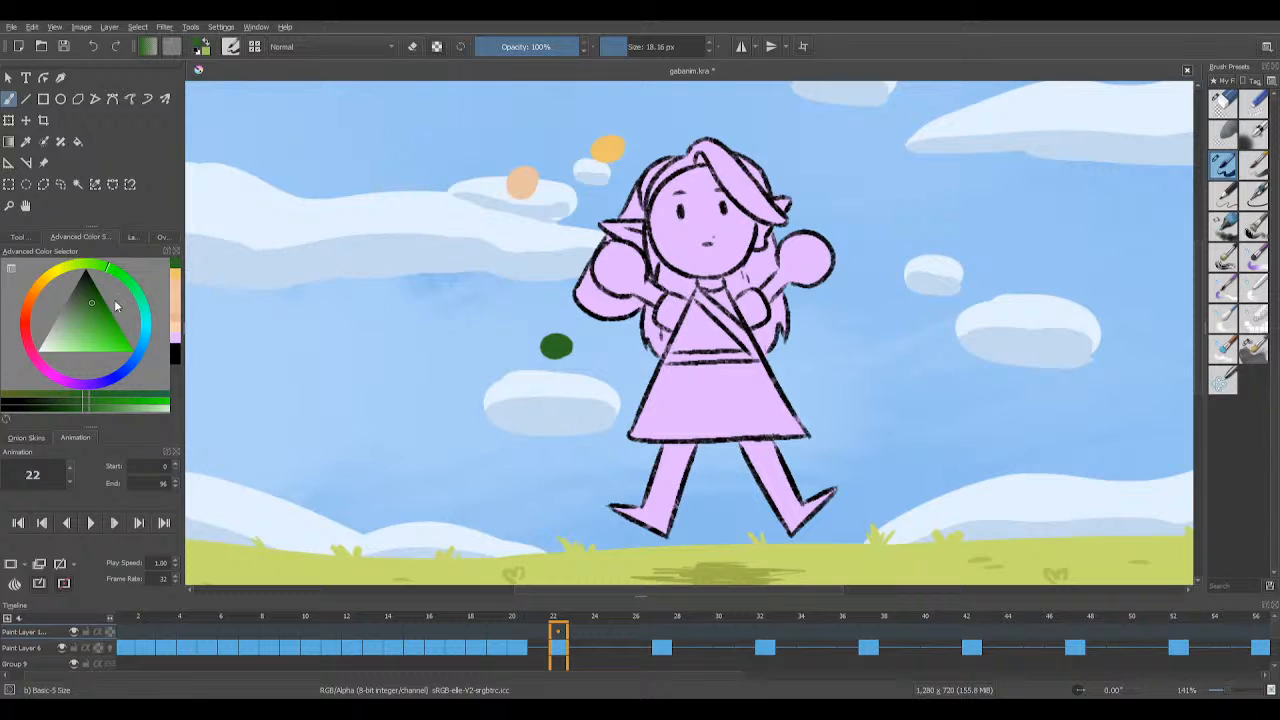
pyautogui.hotkey('ctrl', 'z')
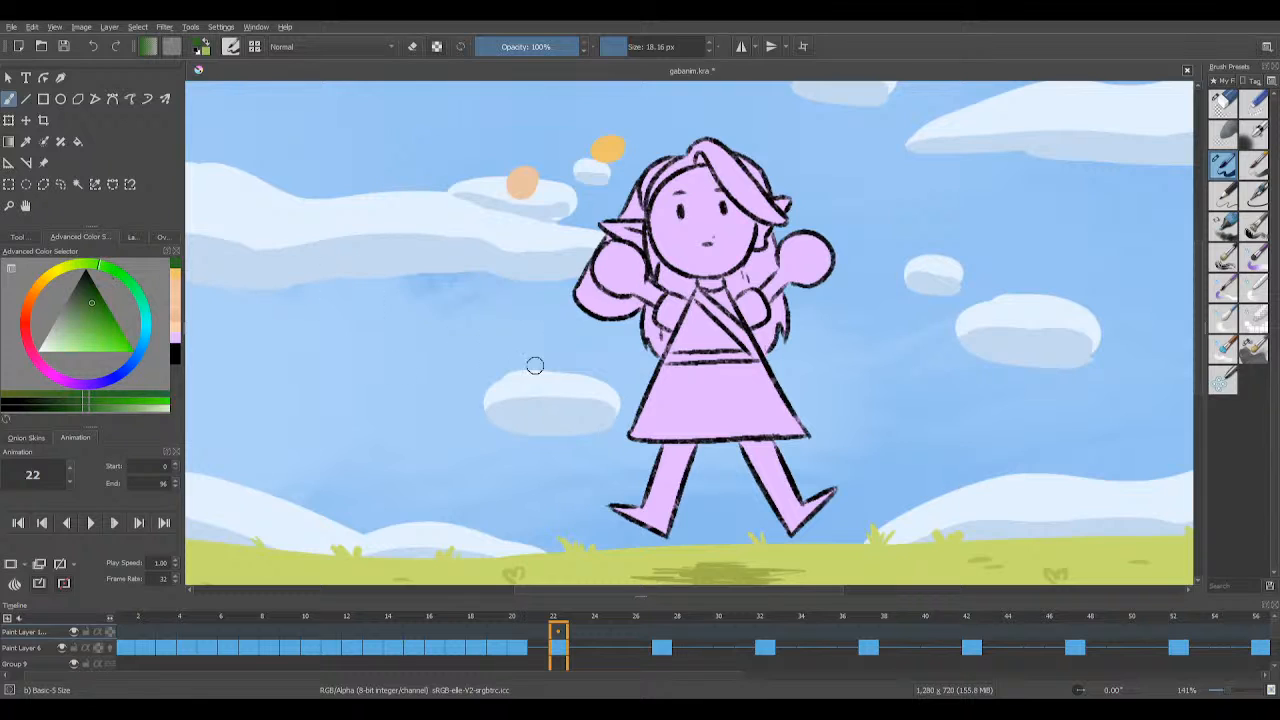
pyautogui.moveTo(587, 354); pyautogui.dragTo(589, 358)
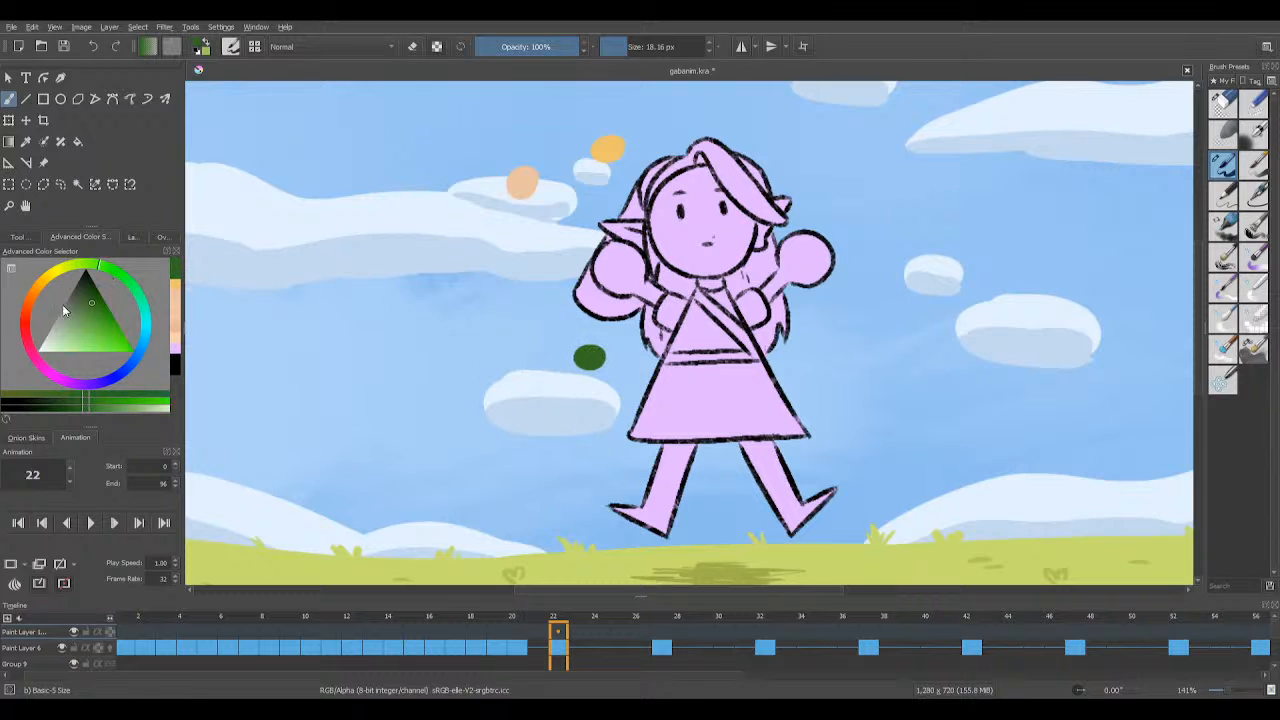
# Step: Mix a dark reddish brown, save the document, and paint a small brown swatch over the cloud beside the dress
pyautogui.click(31, 308)
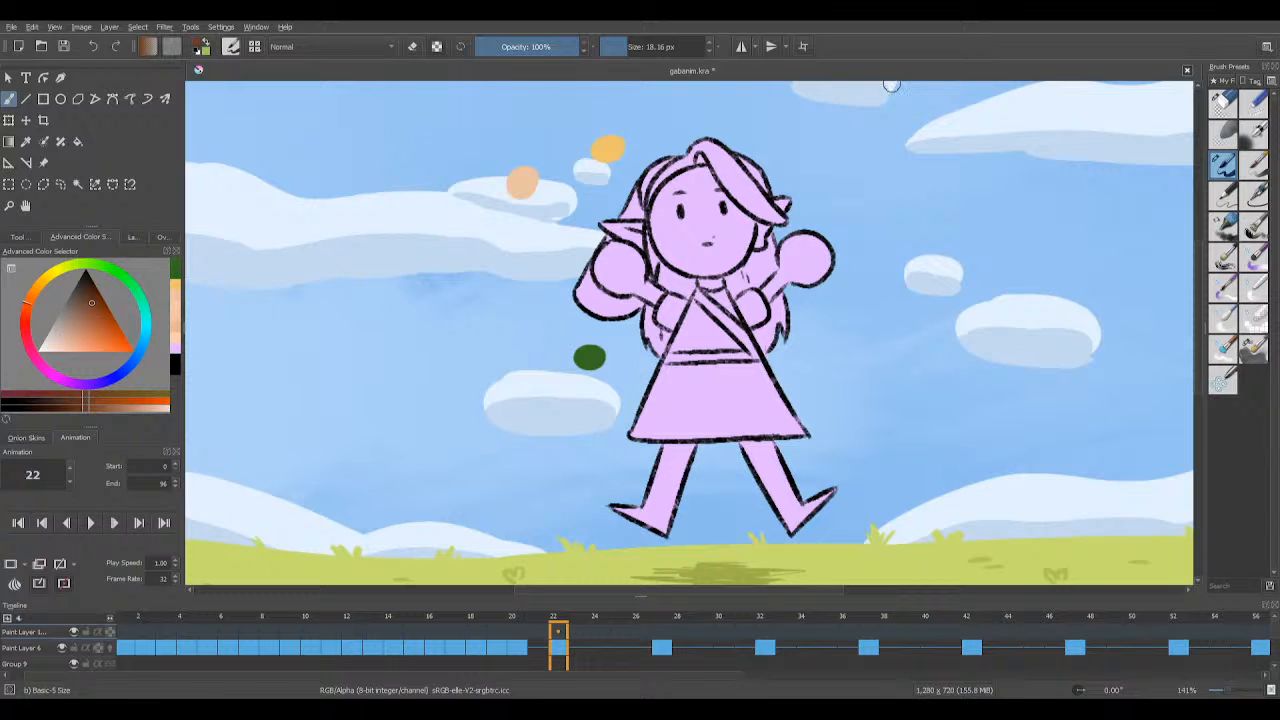
pyautogui.click(63, 50)
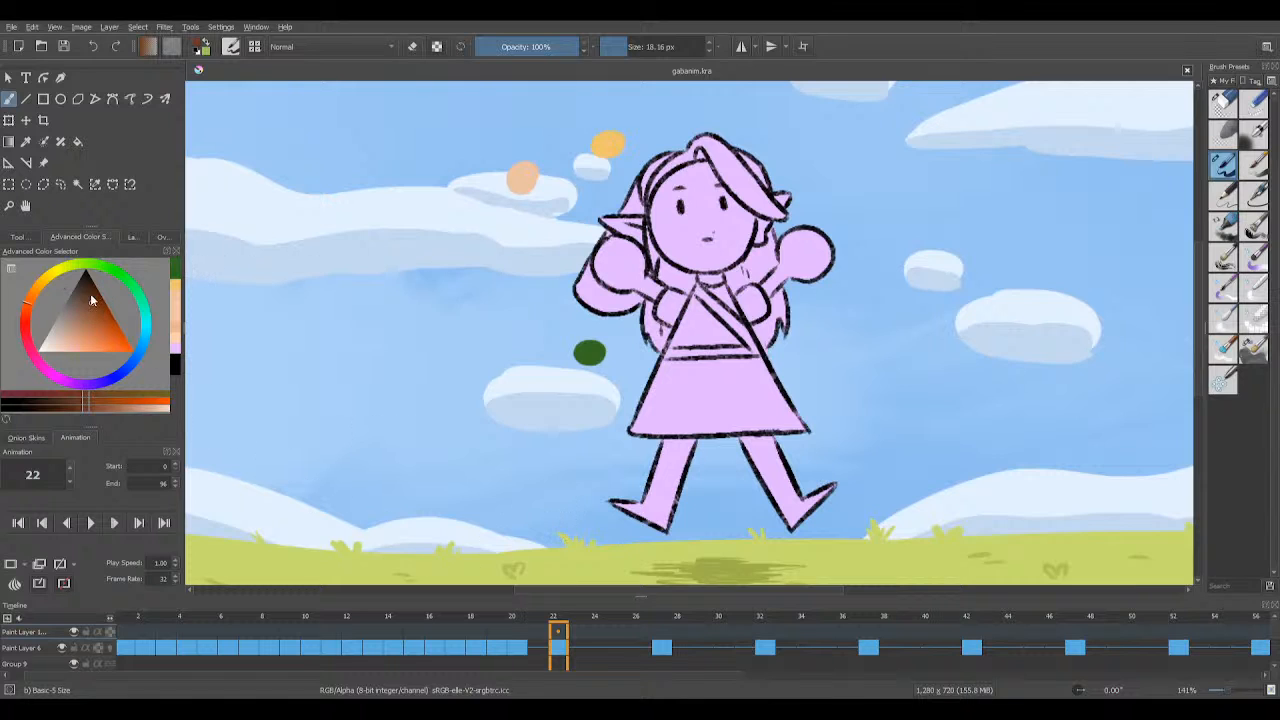
pyautogui.click(92, 294)
pyautogui.moveTo(540, 390)
pyautogui.mouseDown()
pyautogui.moveTo(564, 392)
pyautogui.moveTo(566, 414)
pyautogui.mouseUp()
pyautogui.hotkey('ctrl', 'z')
pyautogui.click(88, 300)
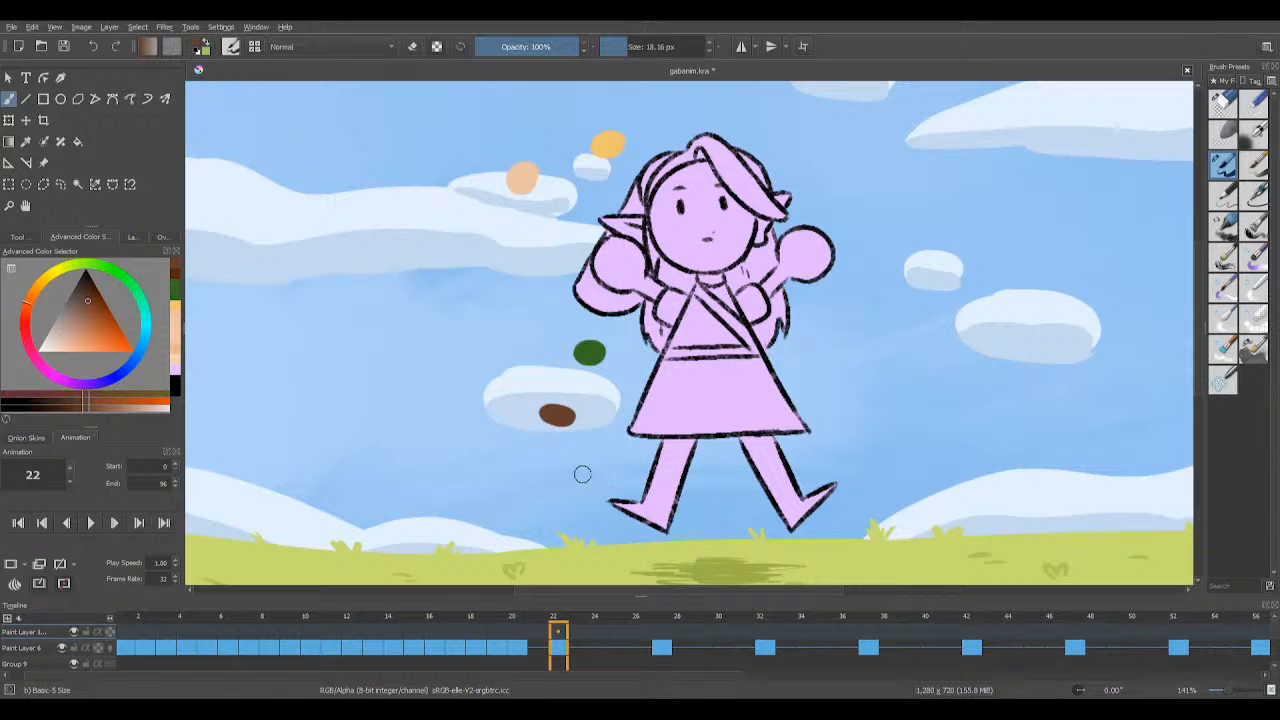
pyautogui.scroll(-1, 529, 397)
pyautogui.scroll(1, 529, 397)
# Step: Make Paint Layer 8 the active layer and bring its track into view in the timeline
pyautogui.click(133, 237)
pyautogui.click(40, 343)
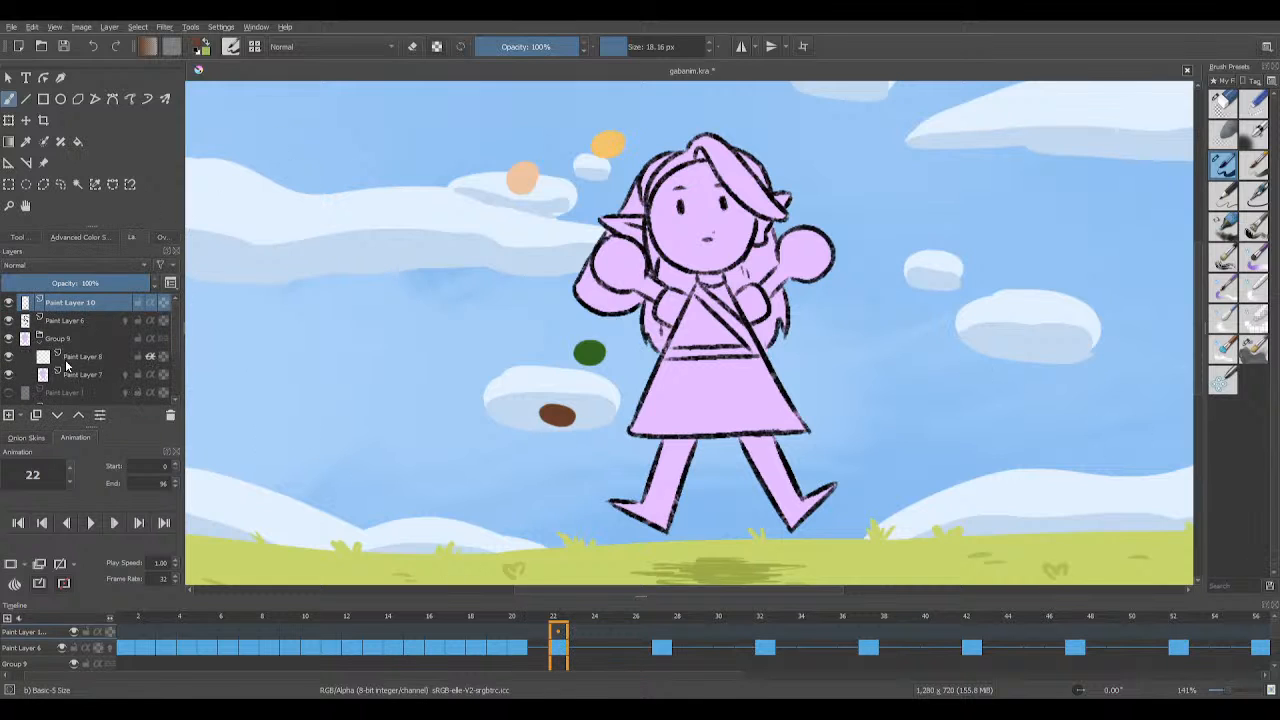
pyautogui.click(68, 358)
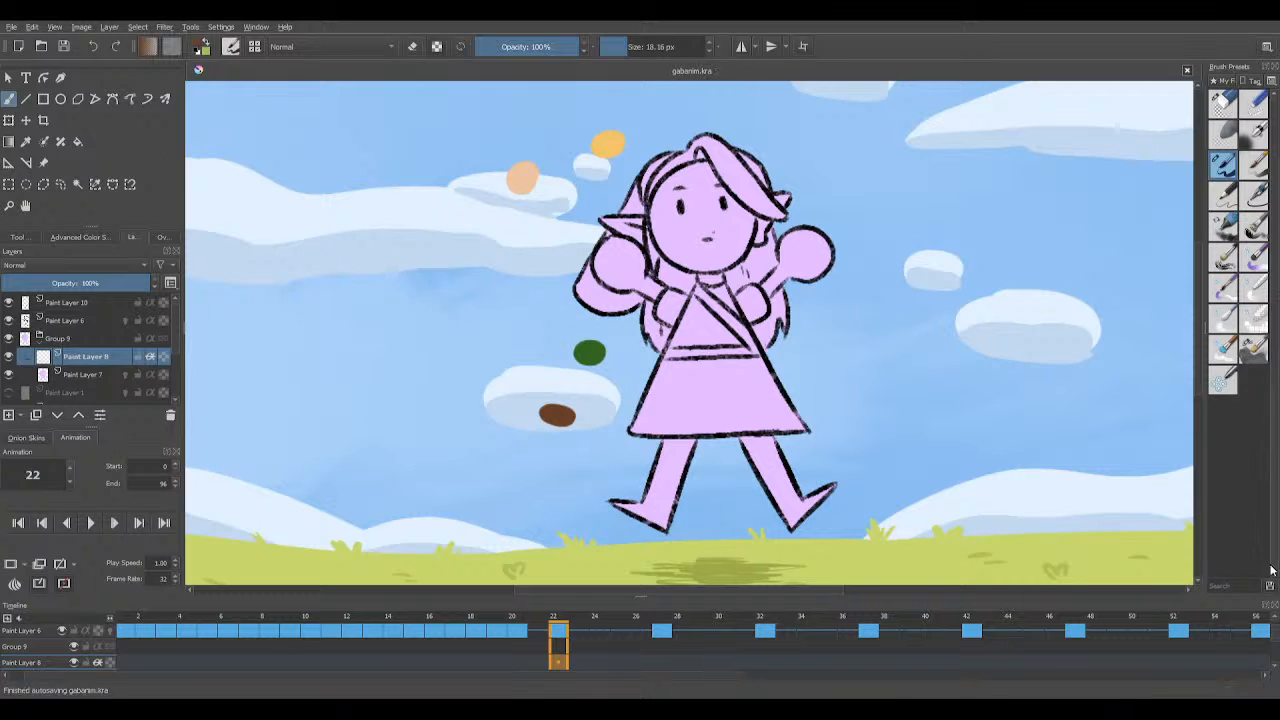
pyautogui.moveTo(1275, 632)
pyautogui.mouseDown()
pyautogui.moveTo(1276, 645)
pyautogui.moveTo(1277, 632)
pyautogui.mouseUp()
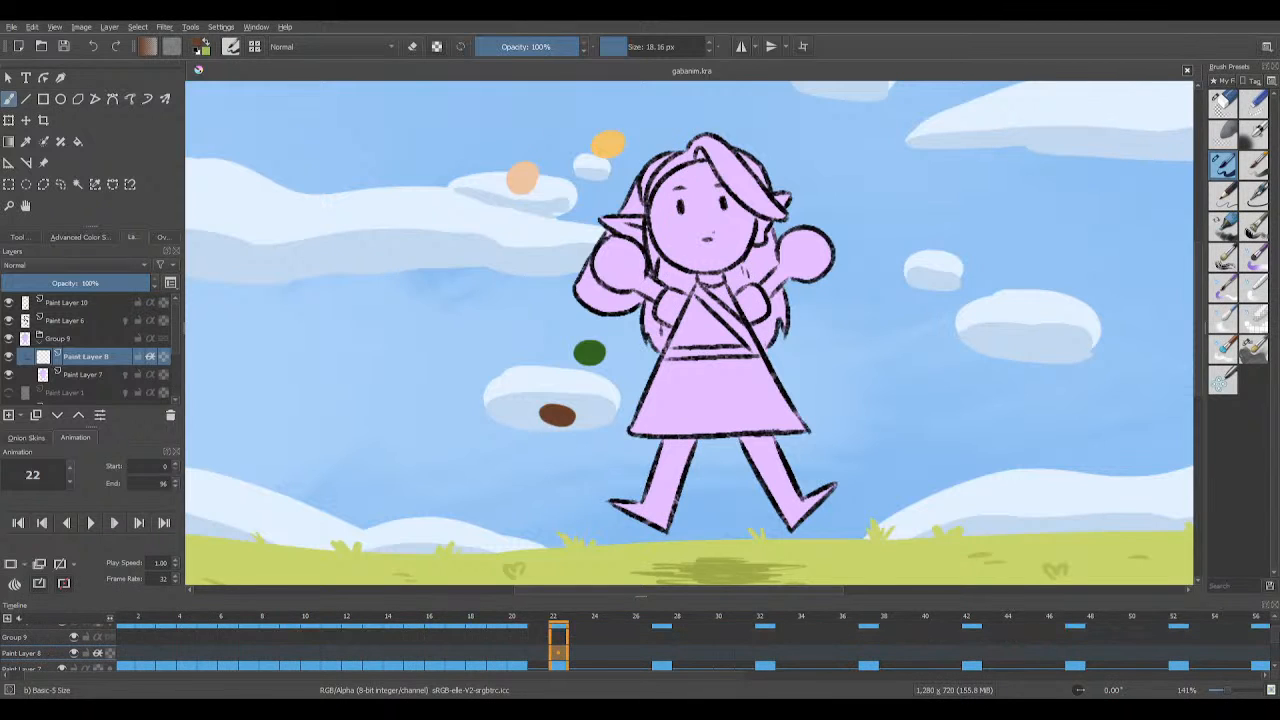
pyautogui.scroll(-1, 640, 650)
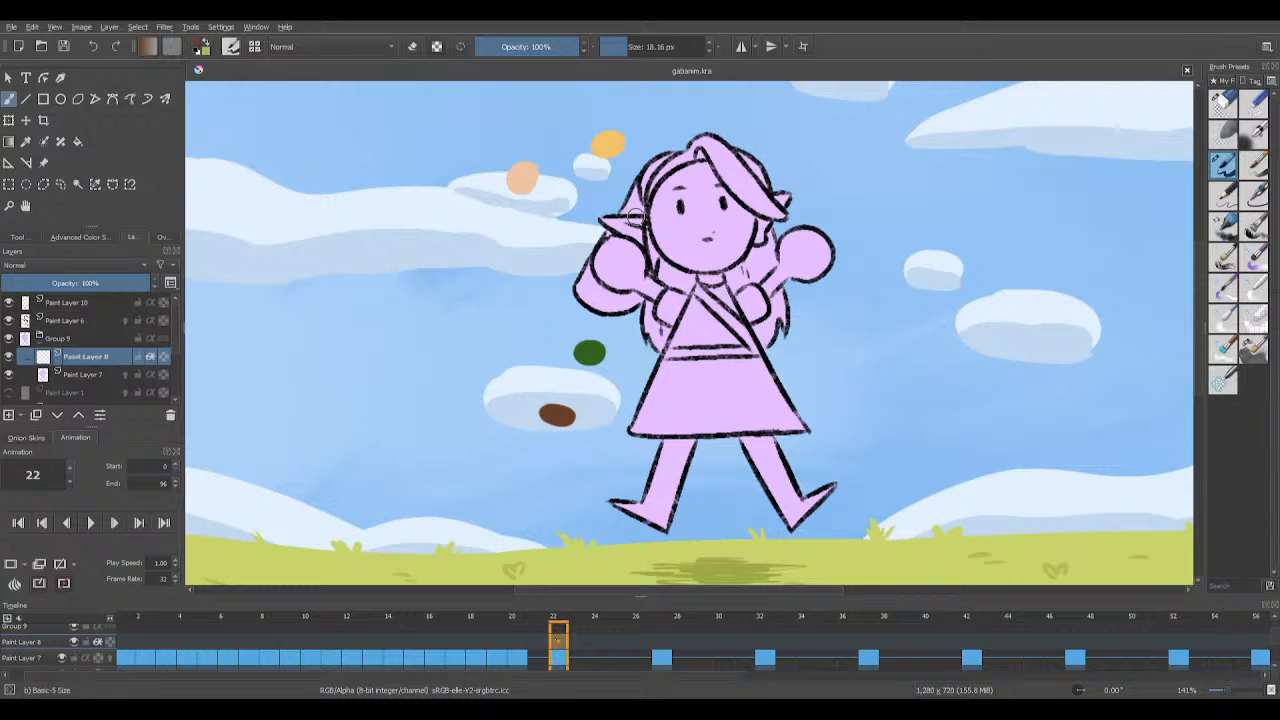
# Step: Sample the peach swatch and paint the character's face and both ears with it on frame 22, saving the document along the way
pyautogui.keyDown('ctrl'); pyautogui.click(523, 177); pyautogui.keyUp('ctrl')
pyautogui.click(632, 600)
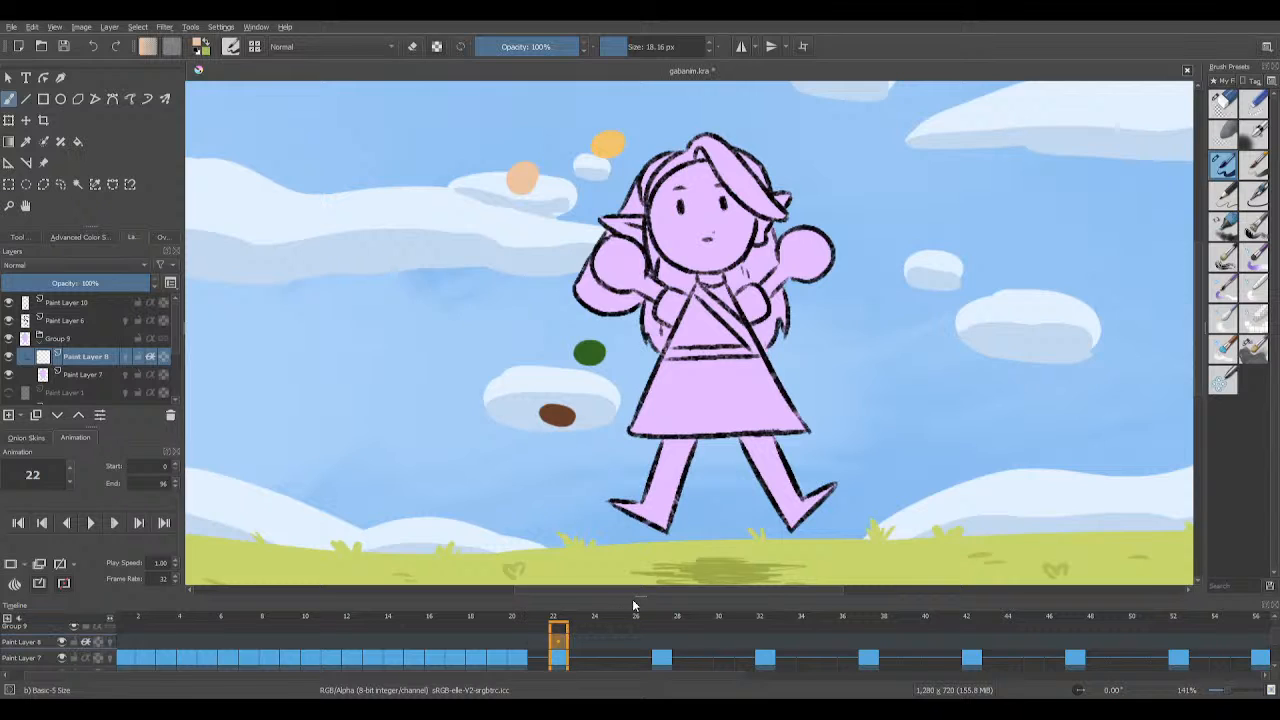
pyautogui.click(63, 46)
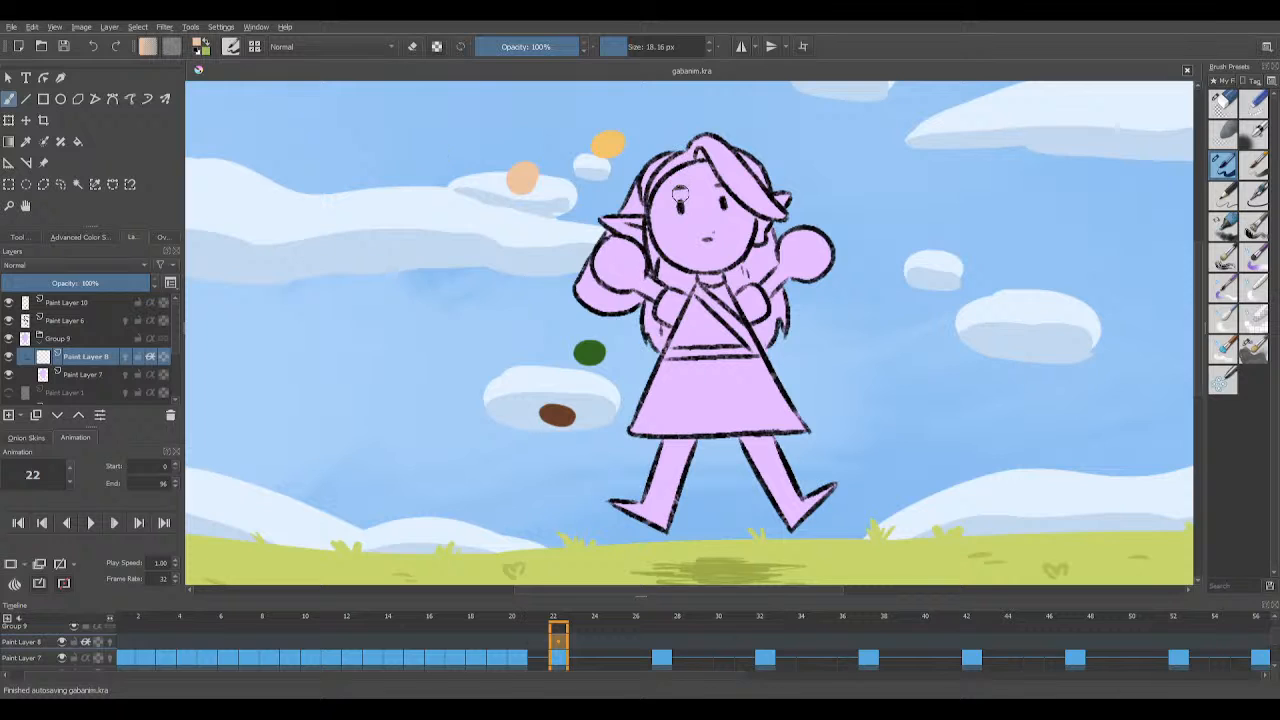
pyautogui.moveTo(669, 215); pyautogui.dragTo(668, 242)
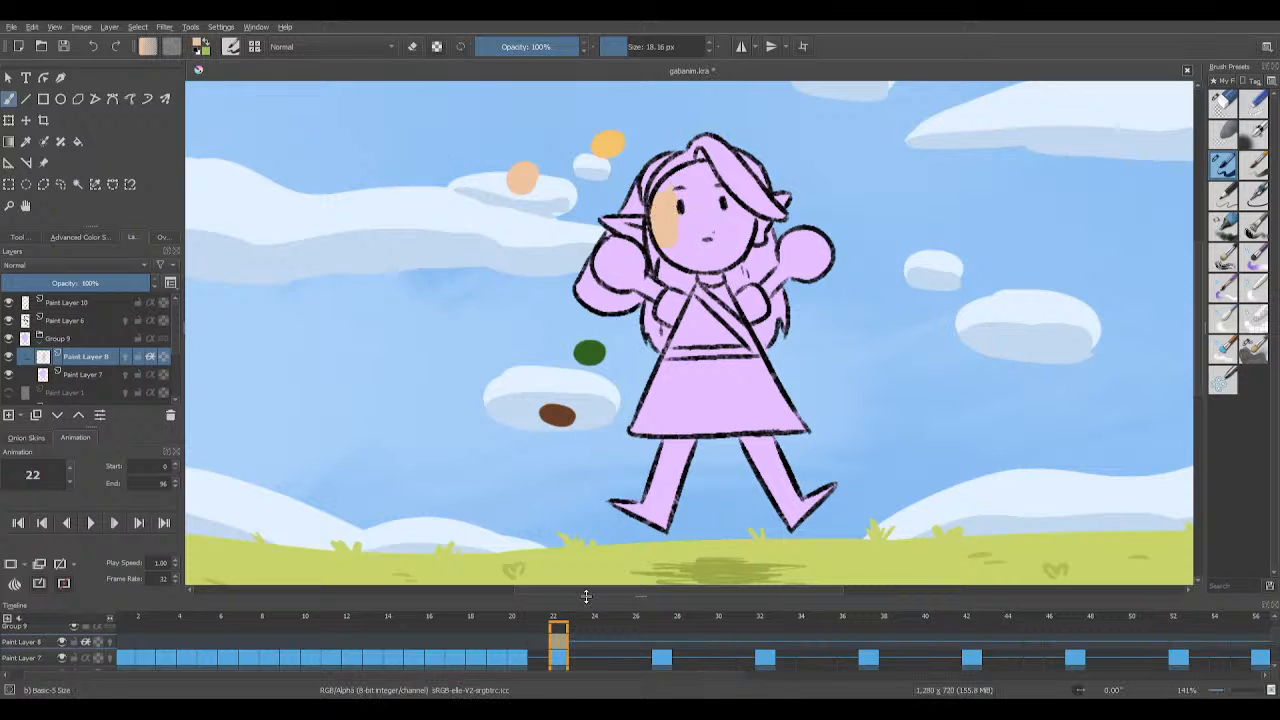
pyautogui.hscroll(3, 566, 460)
pyautogui.moveTo(552, 181)
pyautogui.mouseDown()
pyautogui.moveTo(597, 168)
pyautogui.moveTo(556, 178)
pyautogui.moveTo(566, 252)
pyautogui.mouseUp()
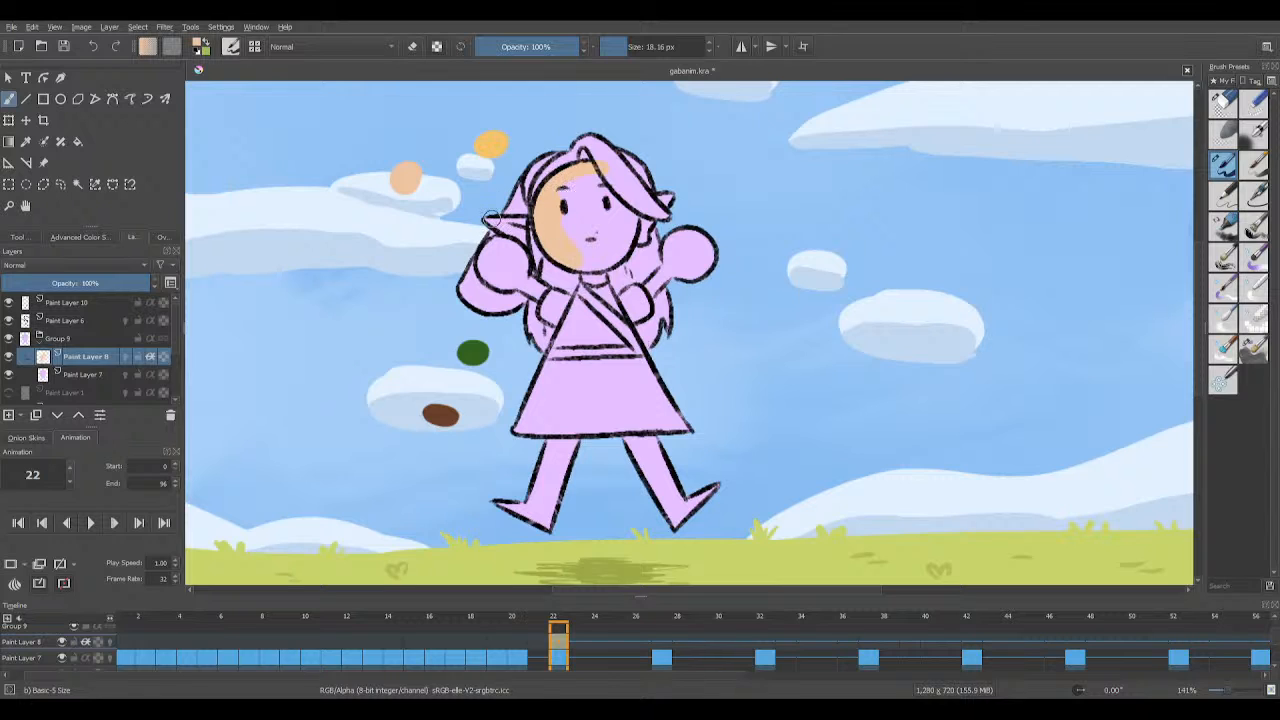
pyautogui.moveTo(494, 222)
pyautogui.mouseDown()
pyautogui.moveTo(547, 230)
pyautogui.moveTo(534, 222)
pyautogui.moveTo(585, 247)
pyautogui.moveTo(602, 261)
pyautogui.moveTo(587, 268)
pyautogui.moveTo(630, 231)
pyautogui.moveTo(599, 178)
pyautogui.moveTo(612, 203)
pyautogui.moveTo(564, 185)
pyautogui.moveTo(614, 208)
pyautogui.mouseUp()
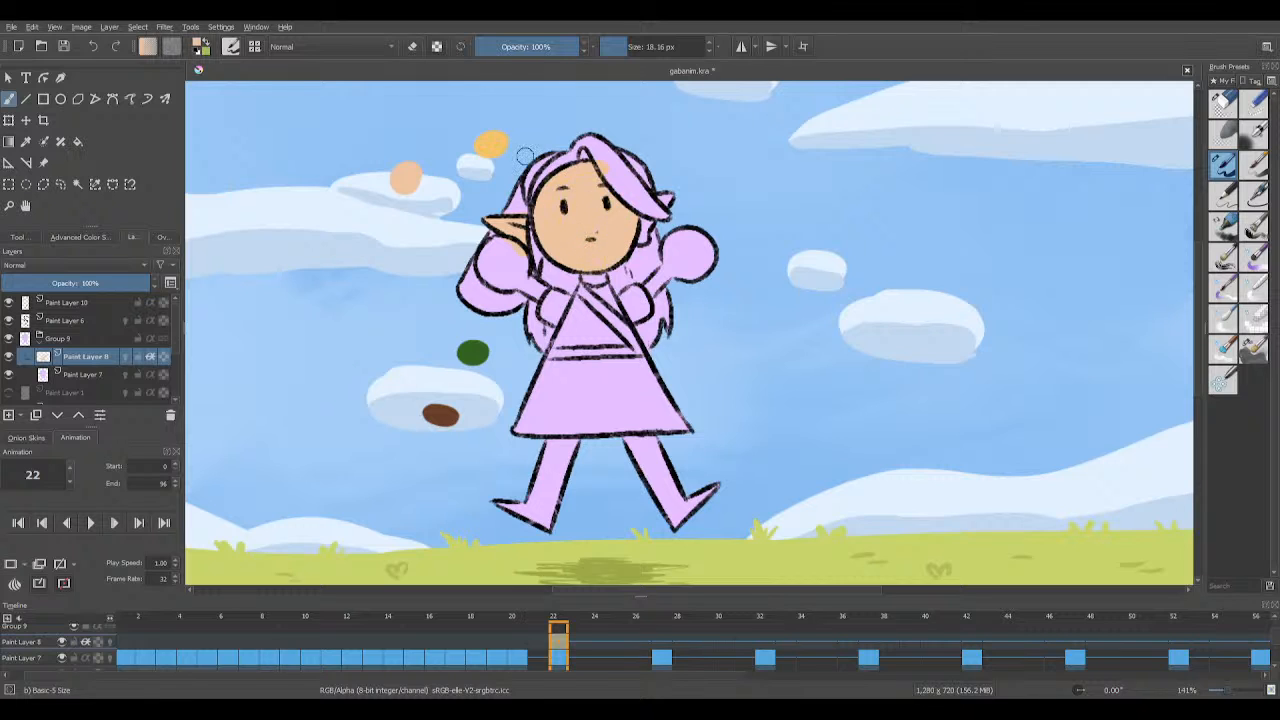
pyautogui.click(66, 46)
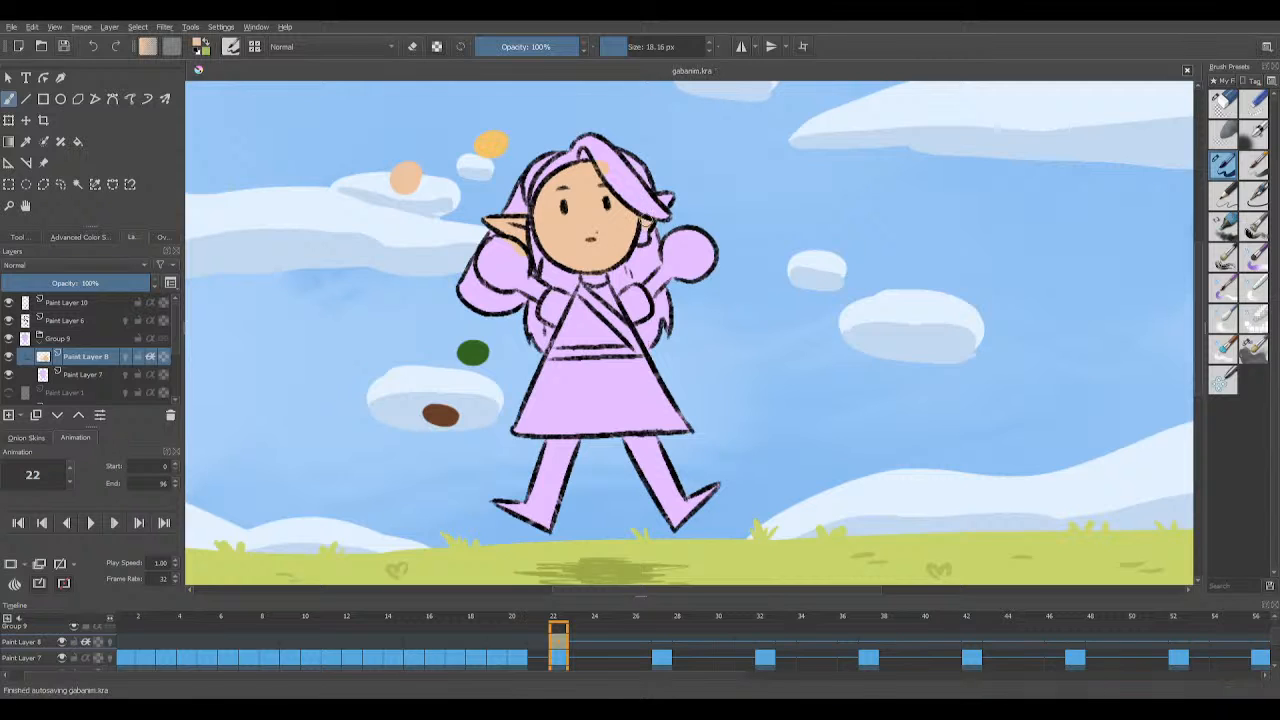
pyautogui.click(640, 229)
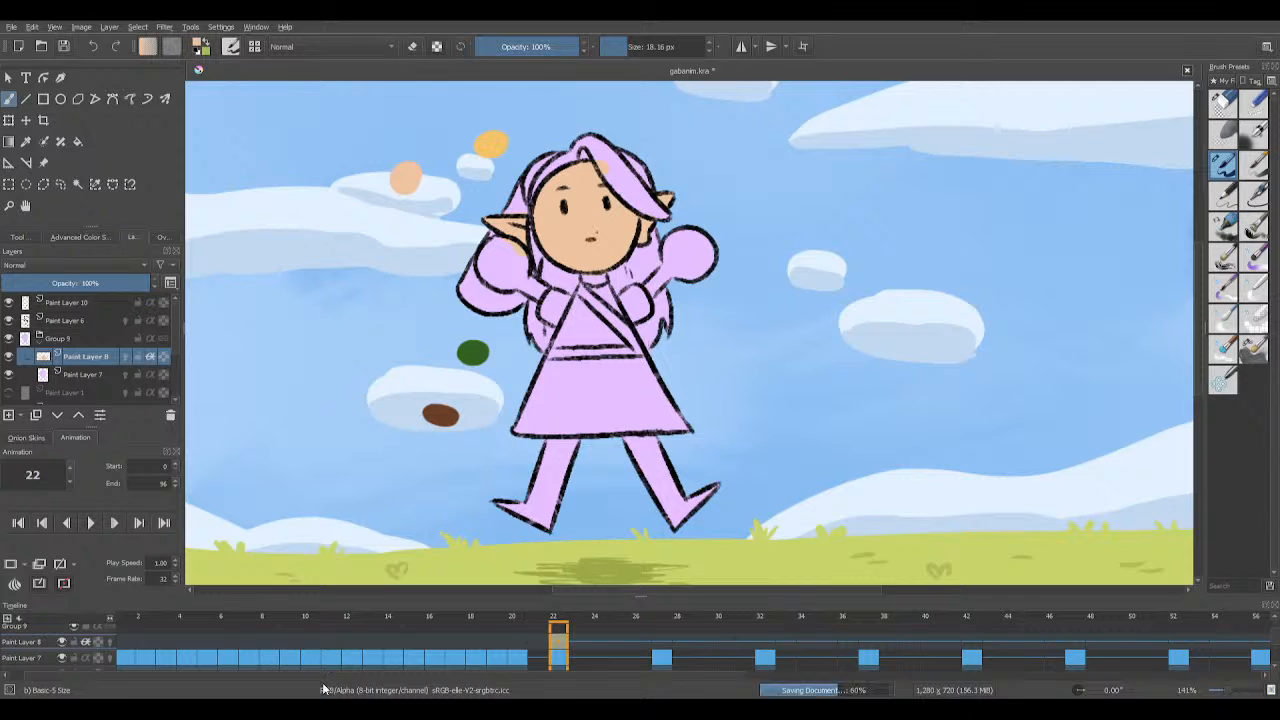
pyautogui.click(64, 46)
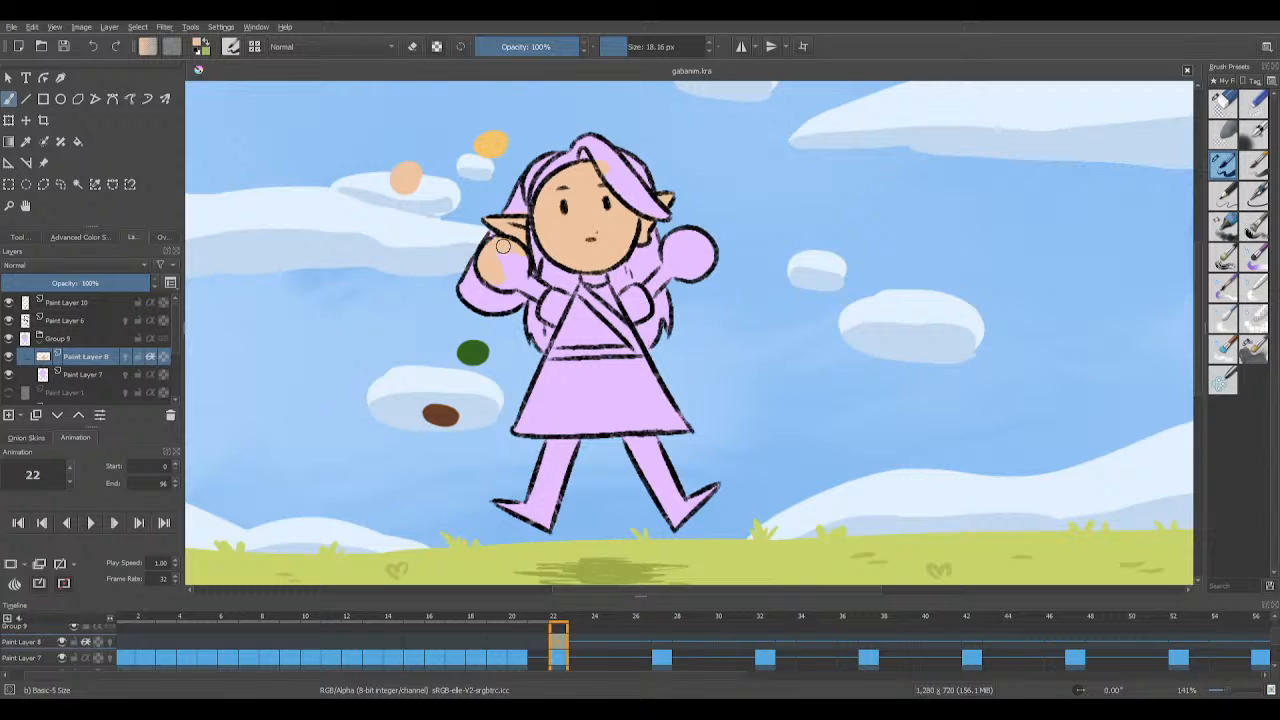
# Step: Paint the character's hands, forearms and neck in the peach skin tone on frame 22
pyautogui.press('e')
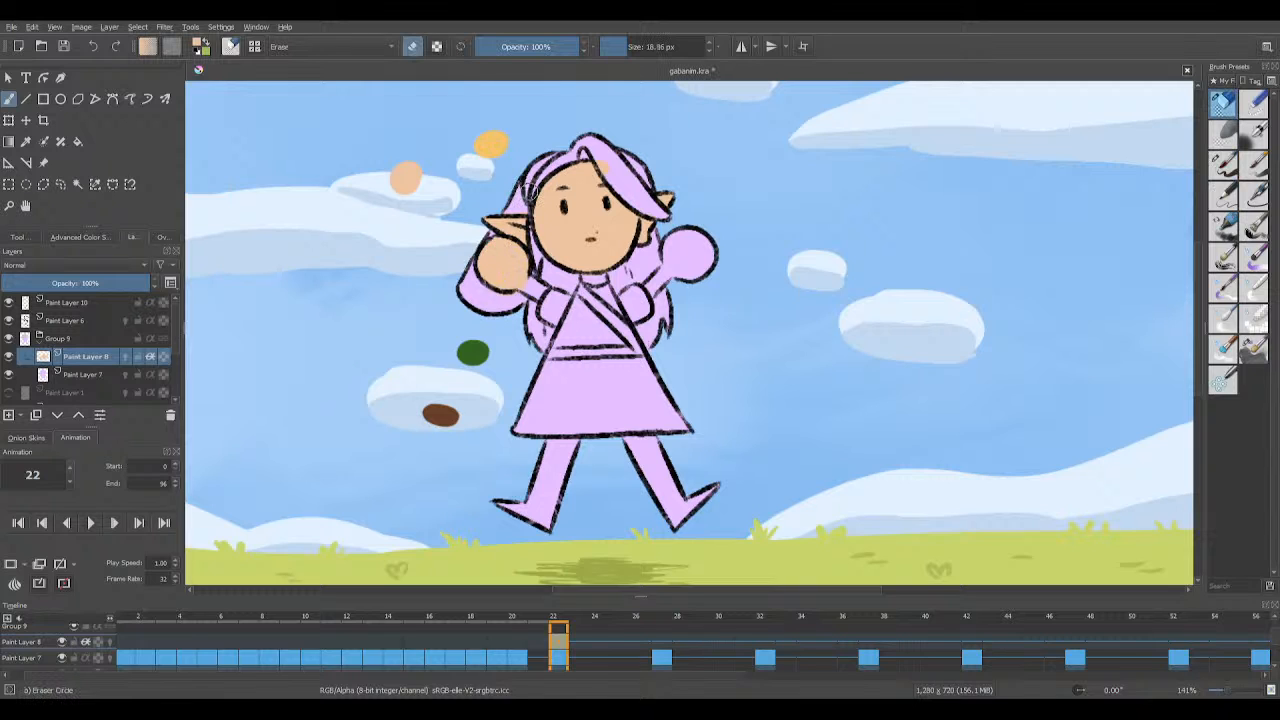
pyautogui.press('e')
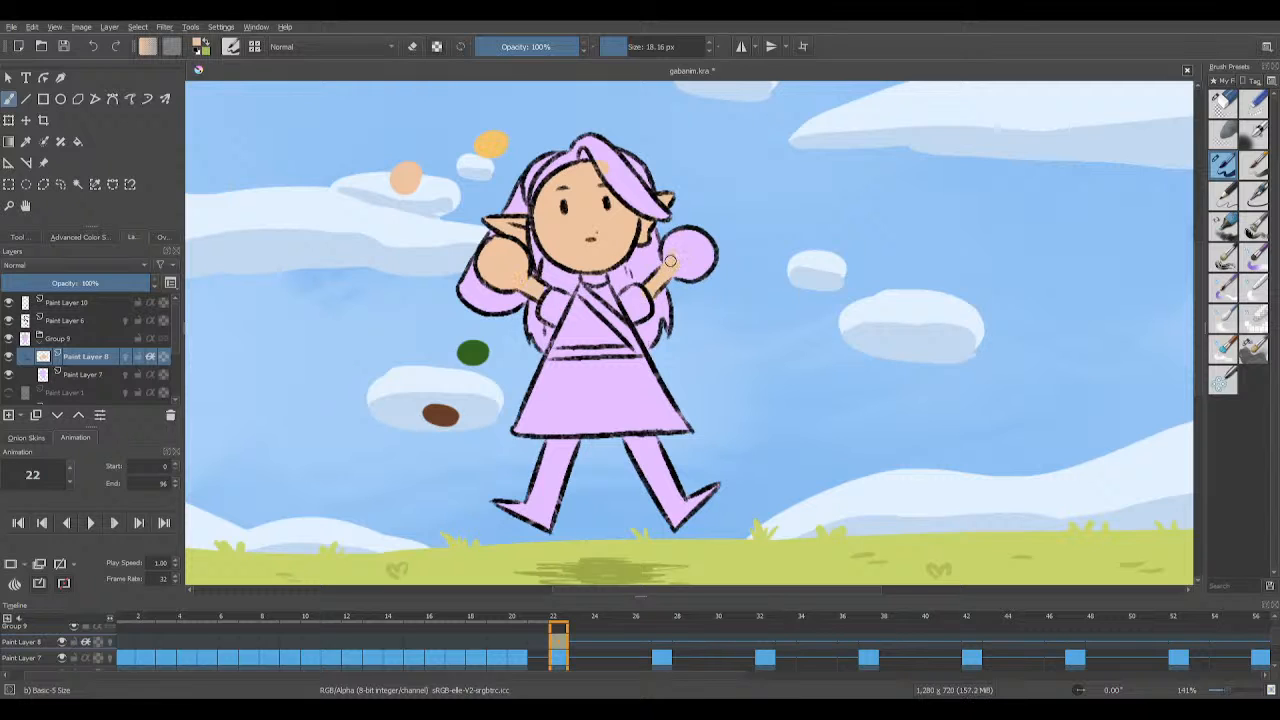
pyautogui.moveTo(697, 235)
pyautogui.mouseDown()
pyautogui.moveTo(682, 272)
pyautogui.moveTo(691, 247)
pyautogui.moveTo(697, 271)
pyautogui.mouseUp()
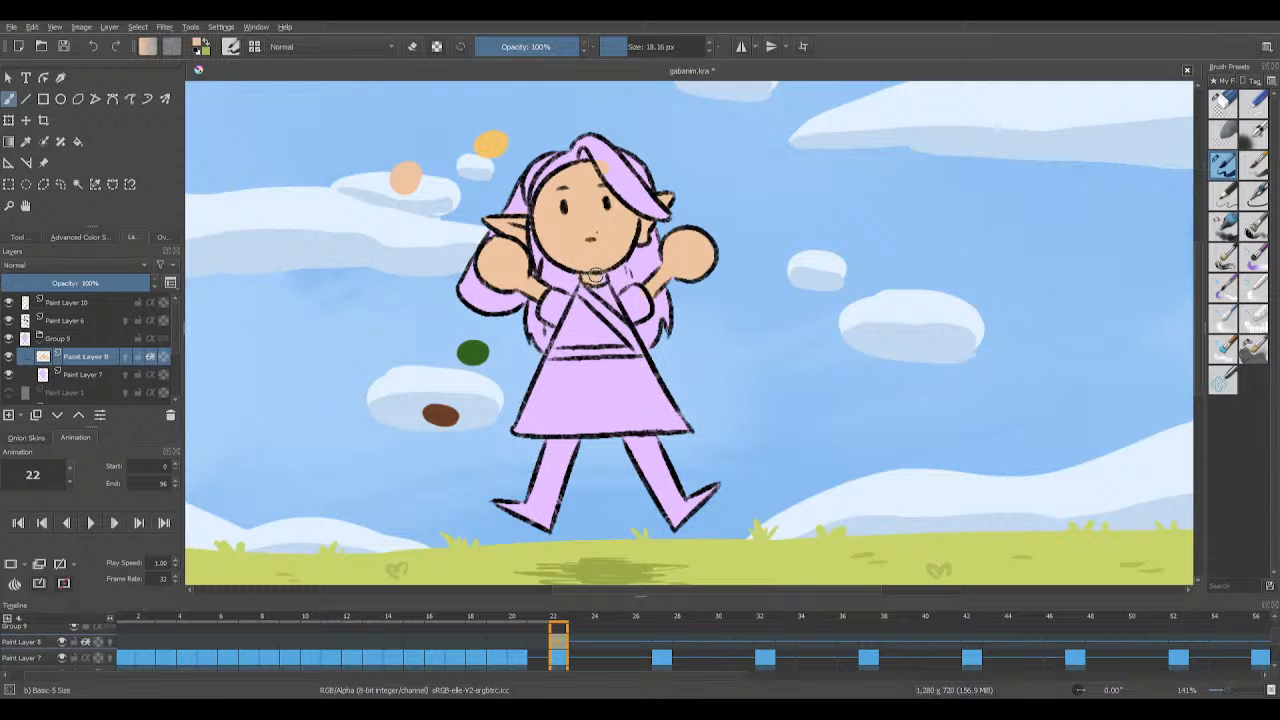
pyautogui.scroll(4, 705, 212)
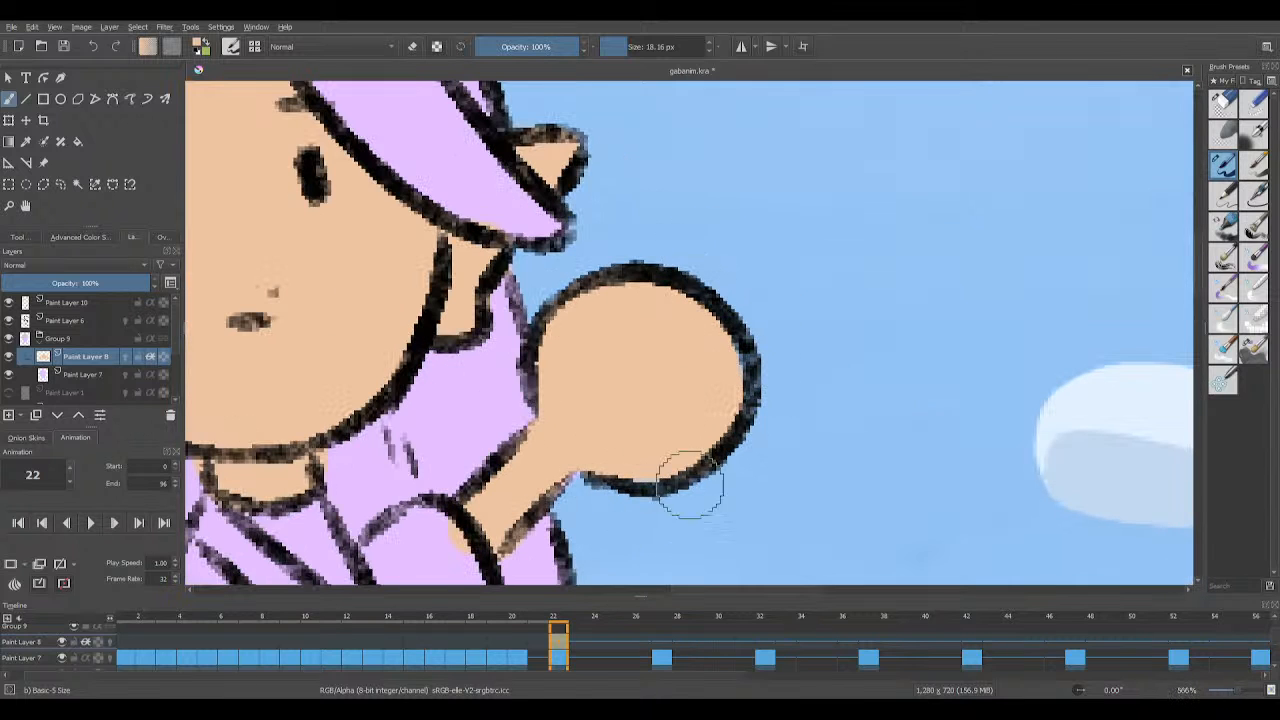
pyautogui.scroll(-4, 700, 335)
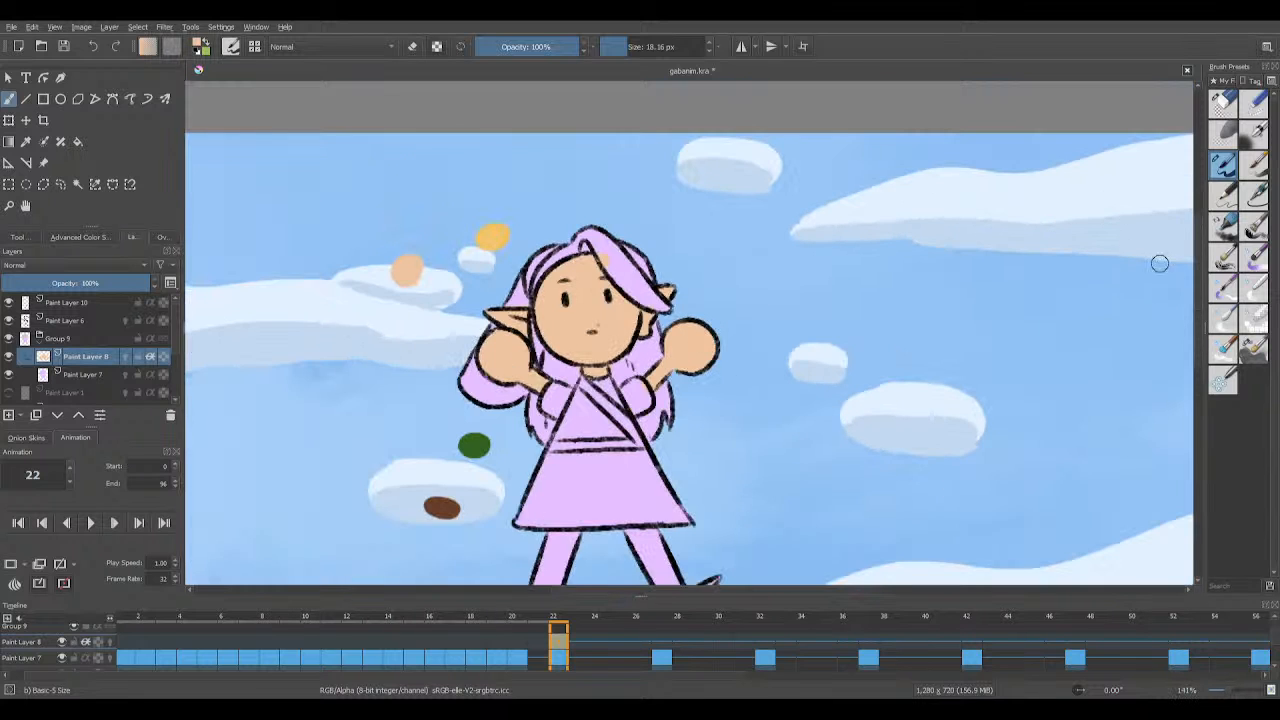
# Step: Paint the upper part of both legs below the dress in the peach skin tone, leaving the boots uncoloured
pyautogui.moveTo(1197, 273); pyautogui.dragTo(1198, 305)
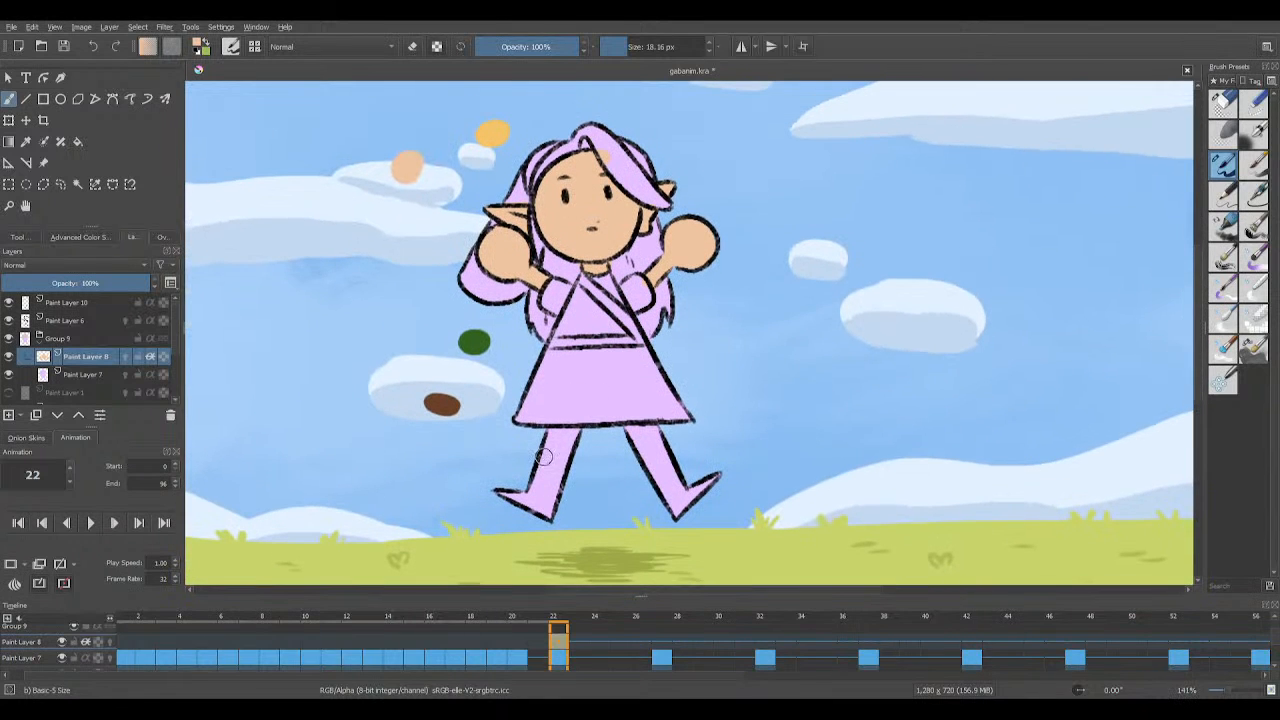
pyautogui.moveTo(544, 457)
pyautogui.mouseDown()
pyautogui.moveTo(573, 467)
pyautogui.moveTo(583, 455)
pyautogui.moveTo(571, 436)
pyautogui.moveTo(666, 430)
pyautogui.moveTo(660, 462)
pyautogui.mouseUp()
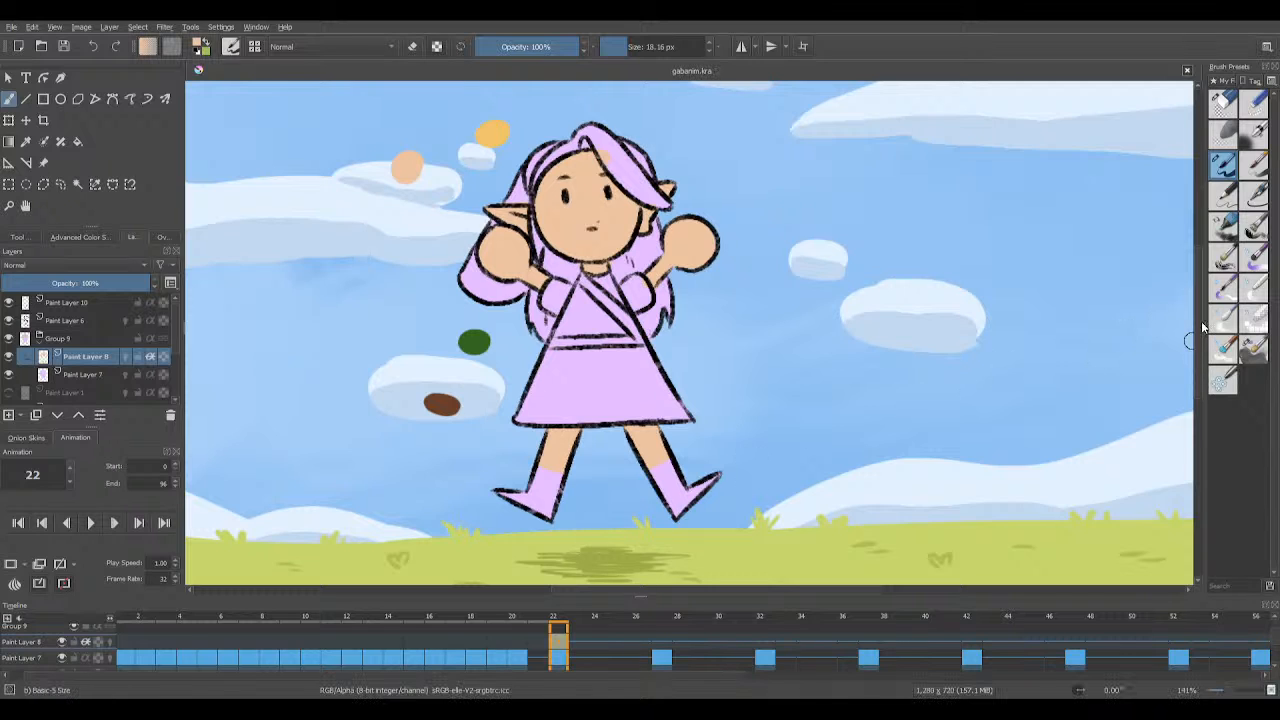
pyautogui.scroll(-2, 1195, 310)
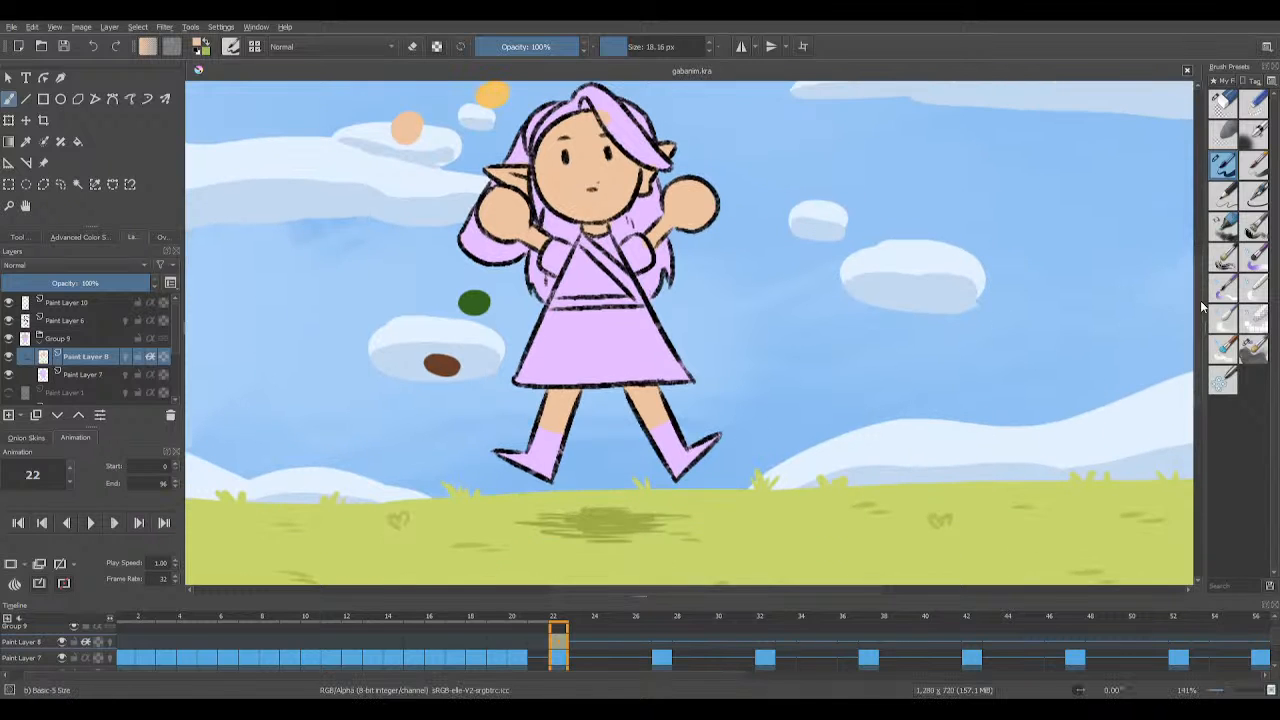
# Step: Copy Paint Layer 8's skin-colour keyframe from frame 22 to frame 20
pyautogui.click(518, 642)
pyautogui.moveTo(519, 645); pyautogui.dragTo(568, 648)
pyautogui.click(556, 650)
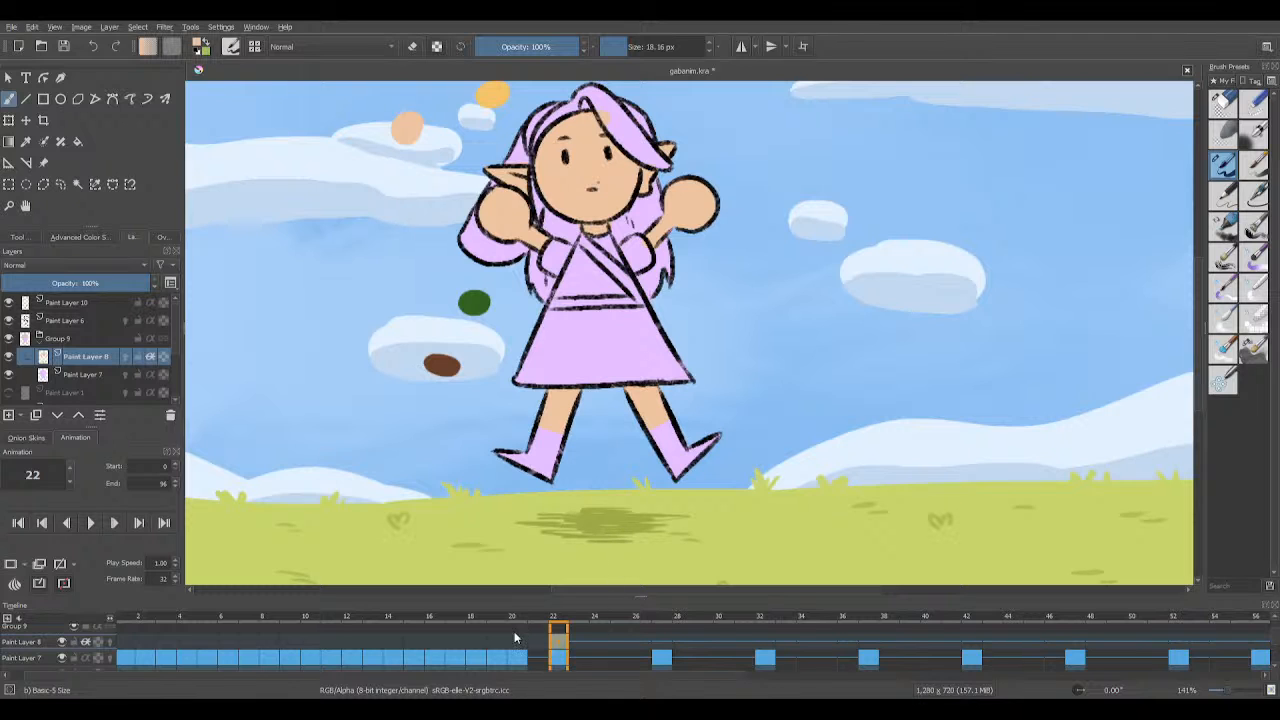
pyautogui.moveTo(515, 638); pyautogui.dragTo(640, 643)
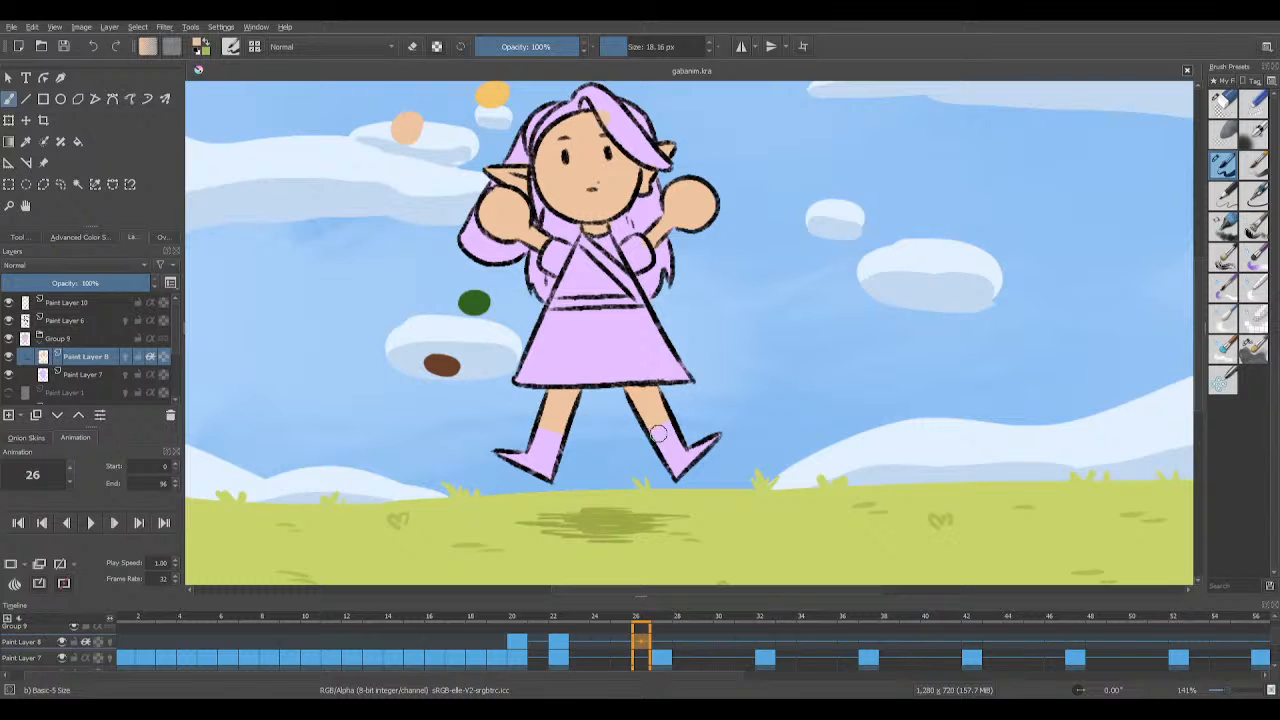
pyautogui.scroll(-1, 660, 445)
pyautogui.scroll(1, 662, 455)
pyautogui.scroll(-1, 668, 458)
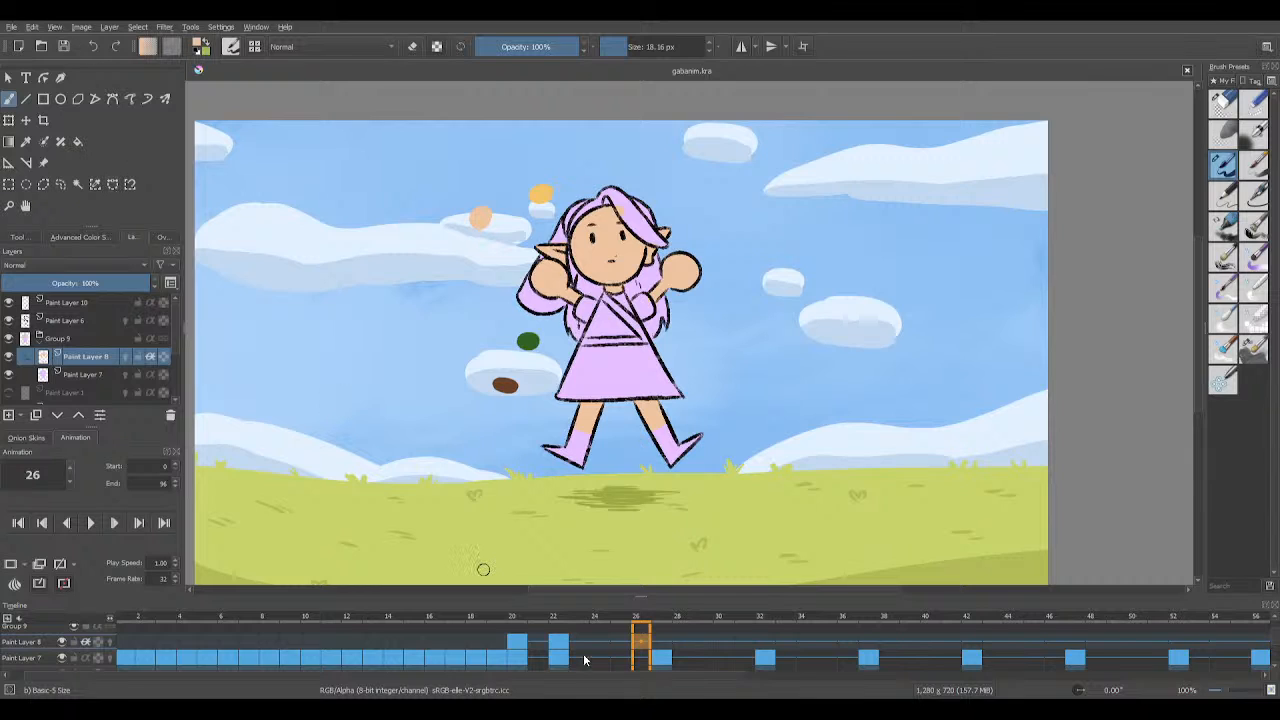
# Step: Save the document and copy the skin-colour keyframe on Paint Layer 8 from frame 20 to frame 19
pyautogui.click(501, 643)
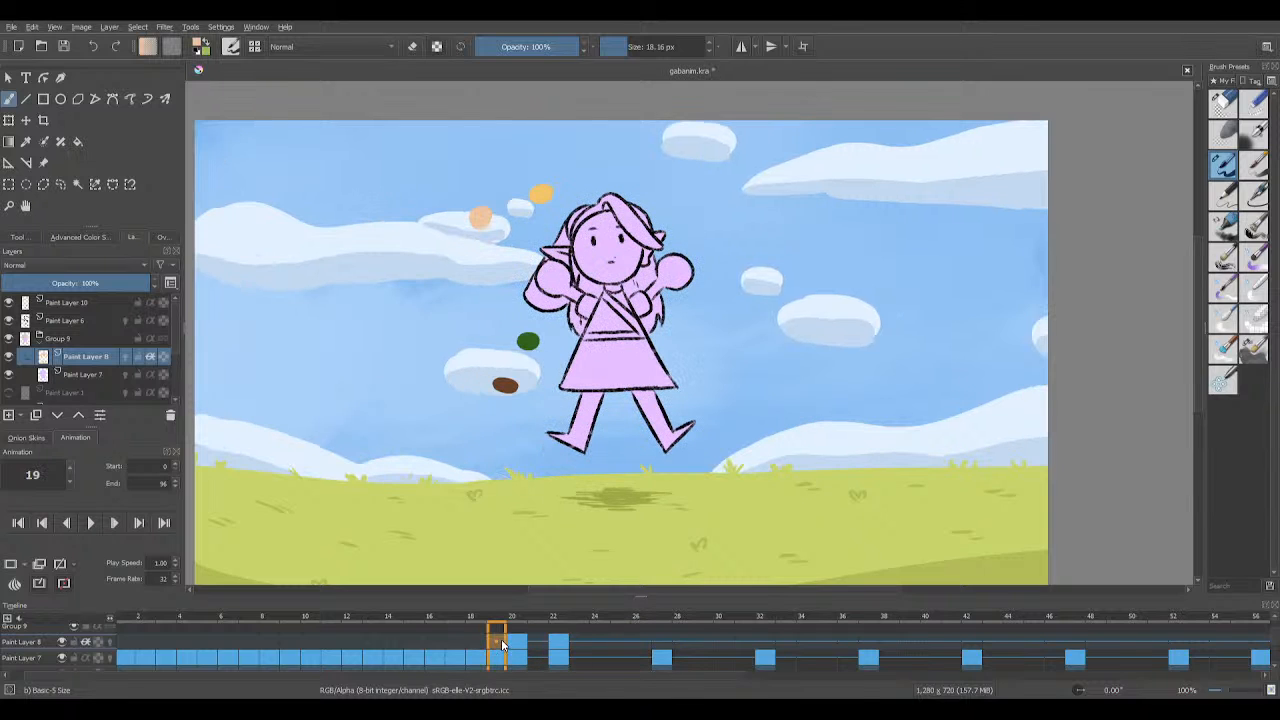
pyautogui.click(516, 641)
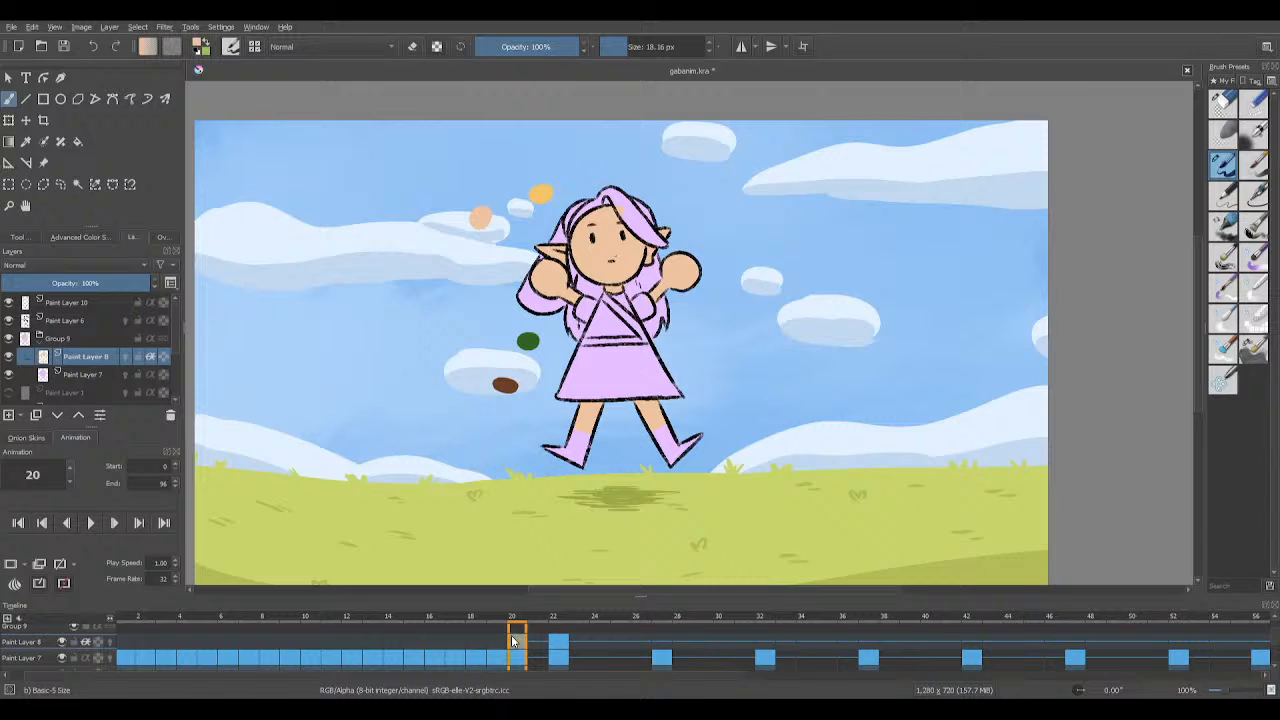
pyautogui.click(68, 49)
pyautogui.hscroll(-1, 522, 650)
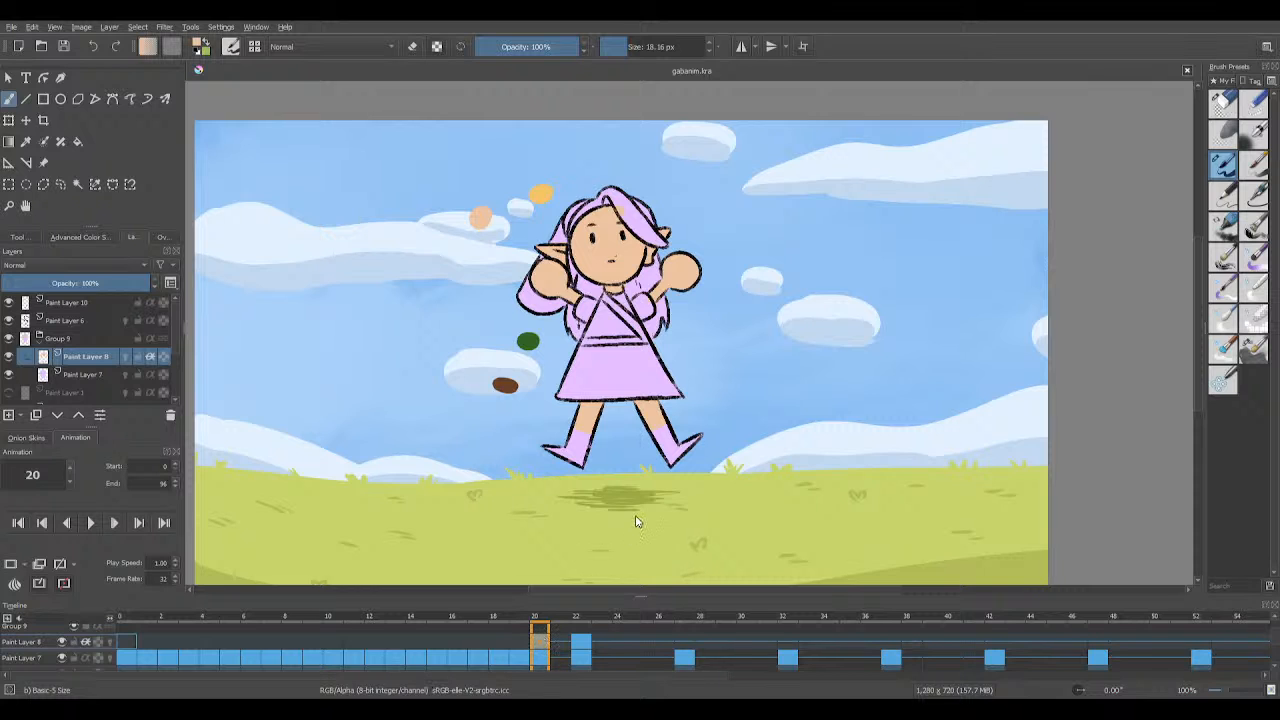
pyautogui.press('Left')
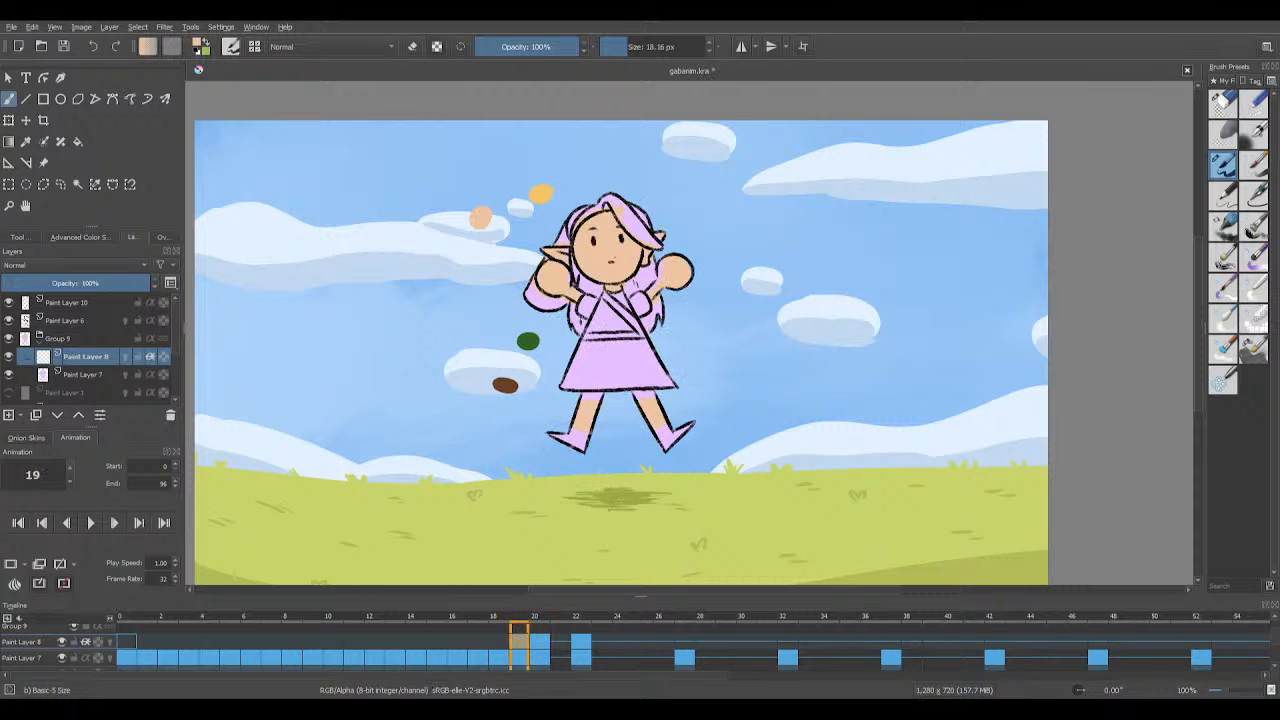
# Step: Transform the skin colour on frame 19, shrinking it slightly and shifting it up to fit that frame's line art
pyautogui.scroll(1, 585, 209)
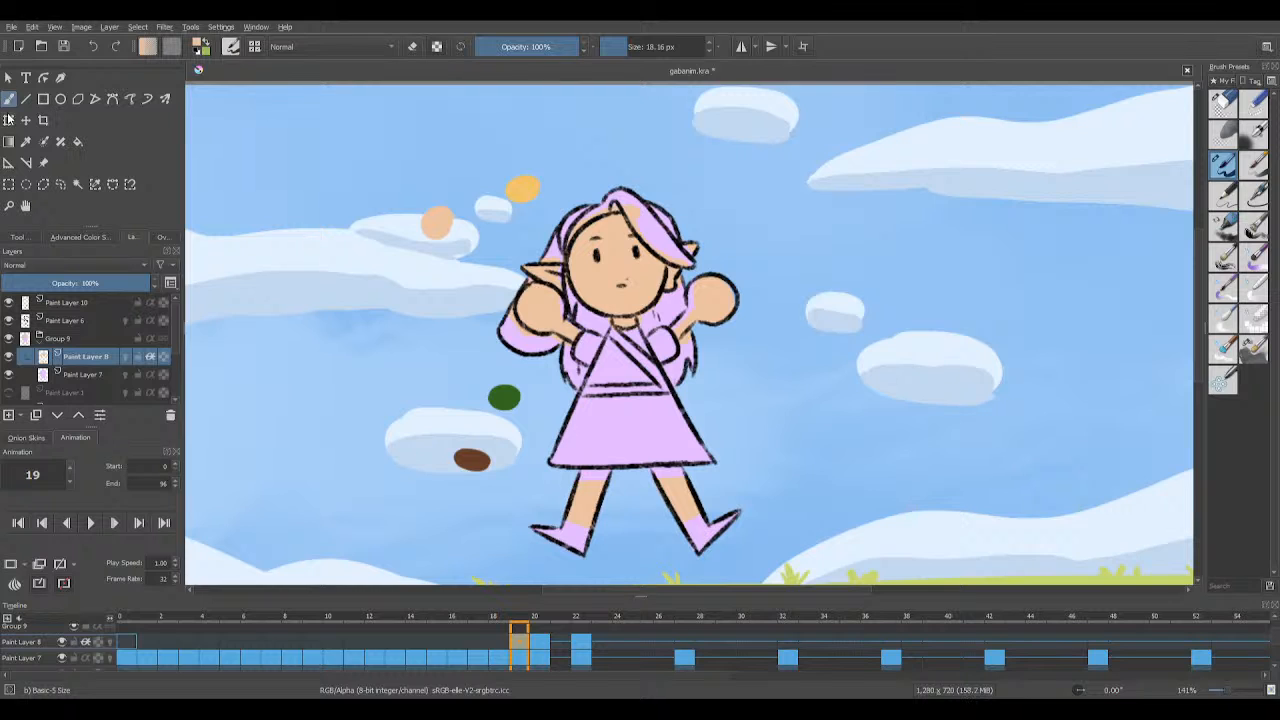
pyautogui.click(9, 119)
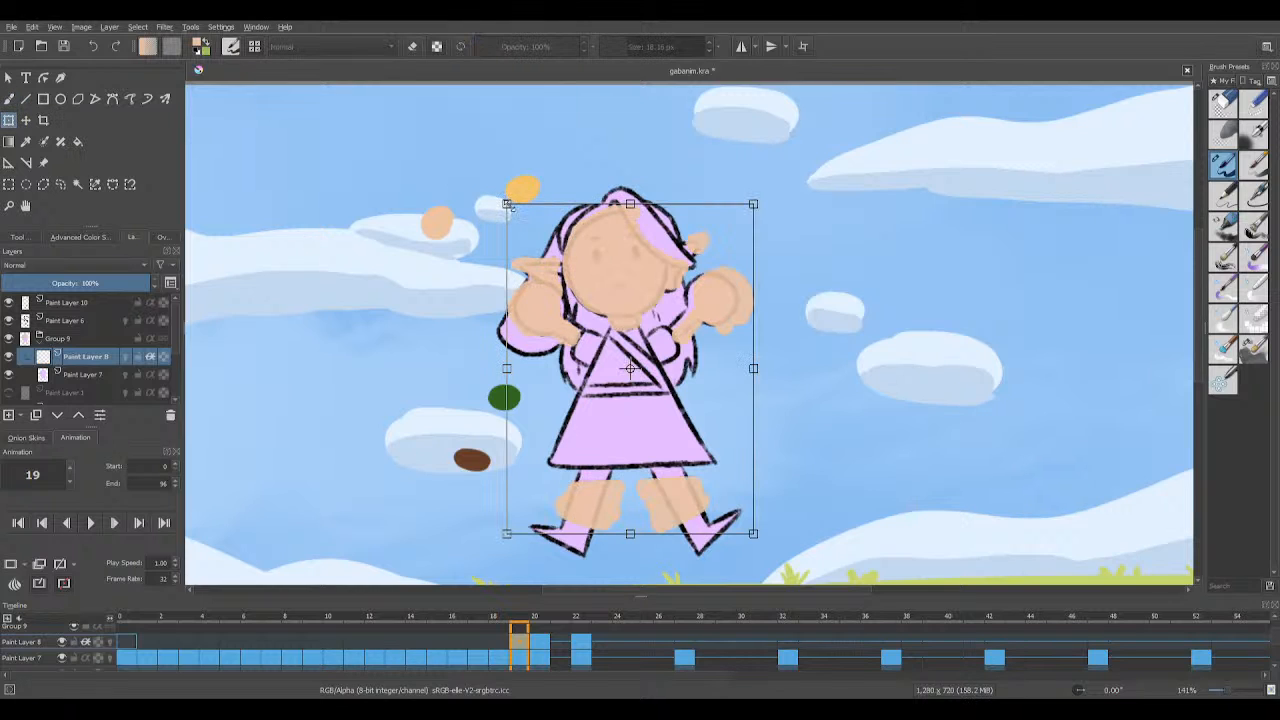
pyautogui.moveTo(507, 204); pyautogui.dragTo(514, 214)
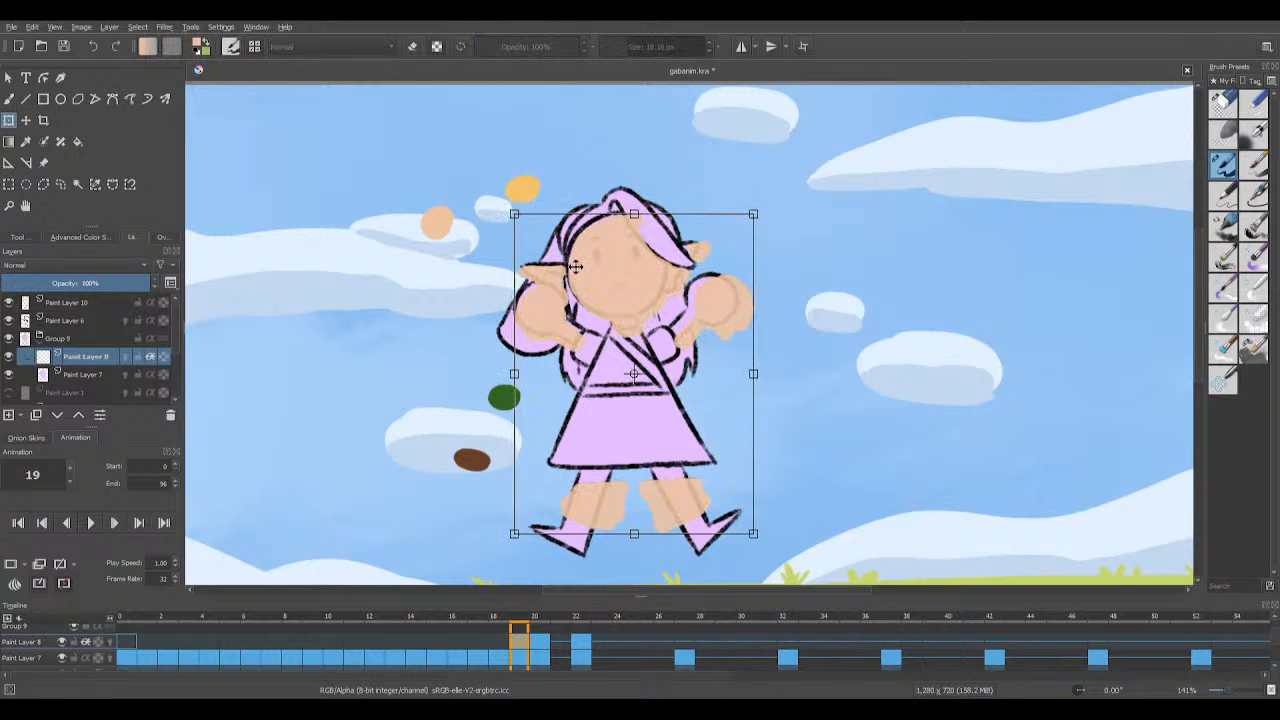
pyautogui.moveTo(575, 266); pyautogui.dragTo(570, 261)
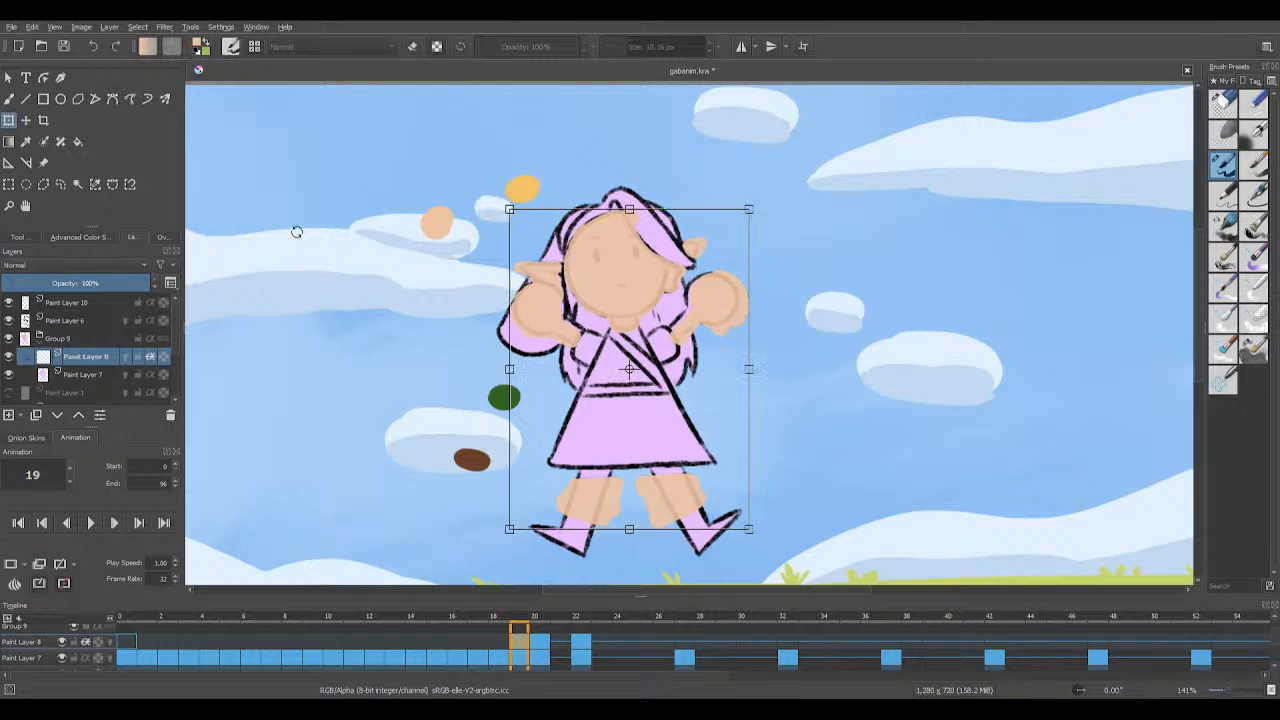
pyautogui.click(26, 120)
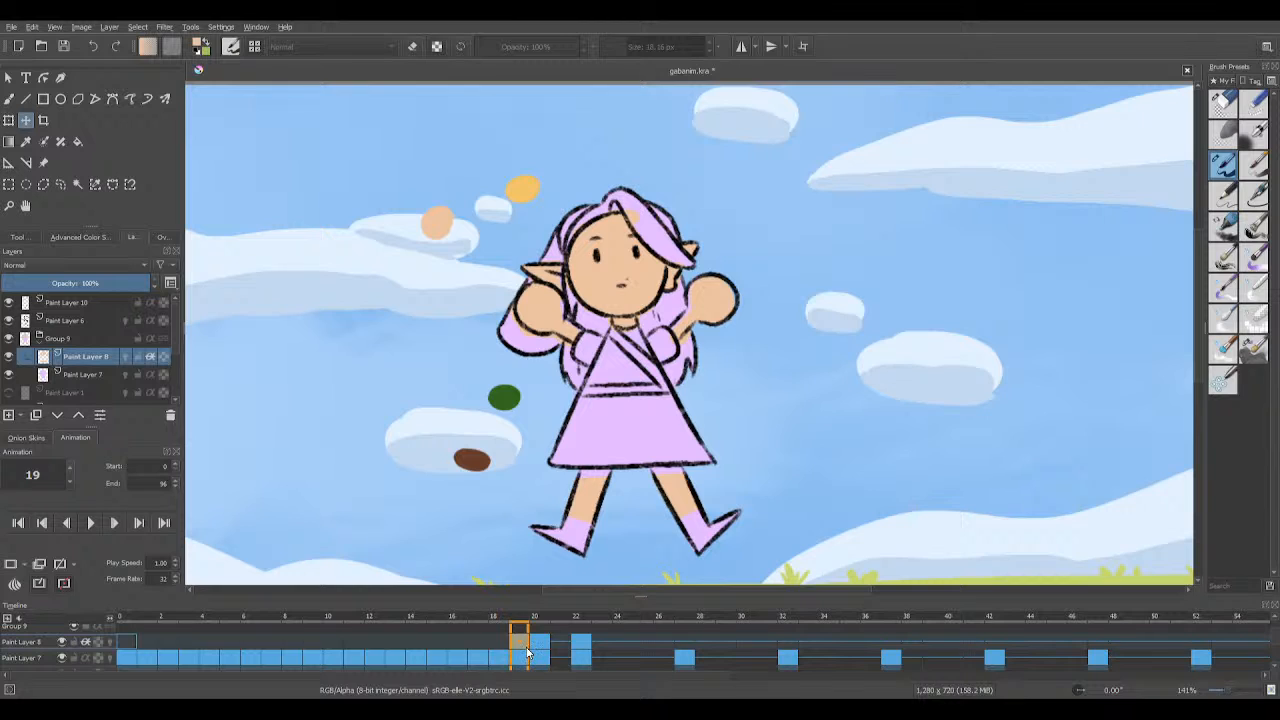
# Step: Undo the copied skin colour on frame 19 and paint the face by brush in the peach skin tone instead
pyautogui.click(92, 46)
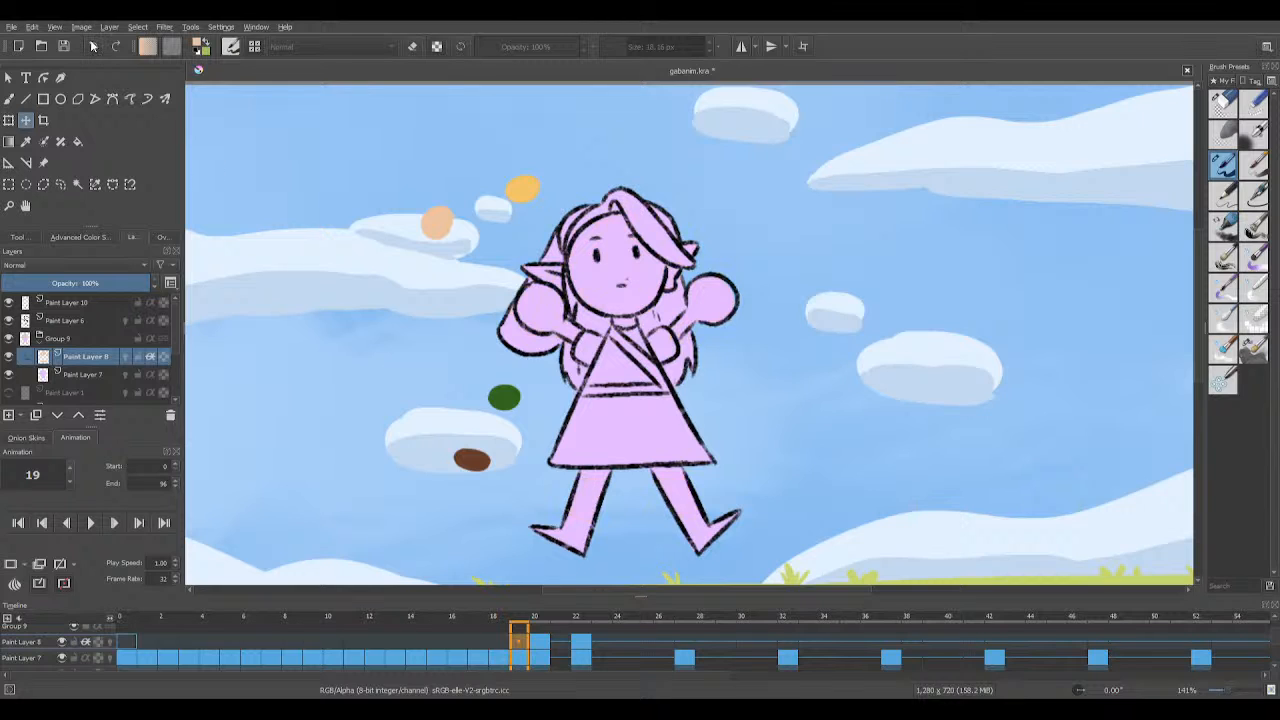
pyautogui.click(9, 98)
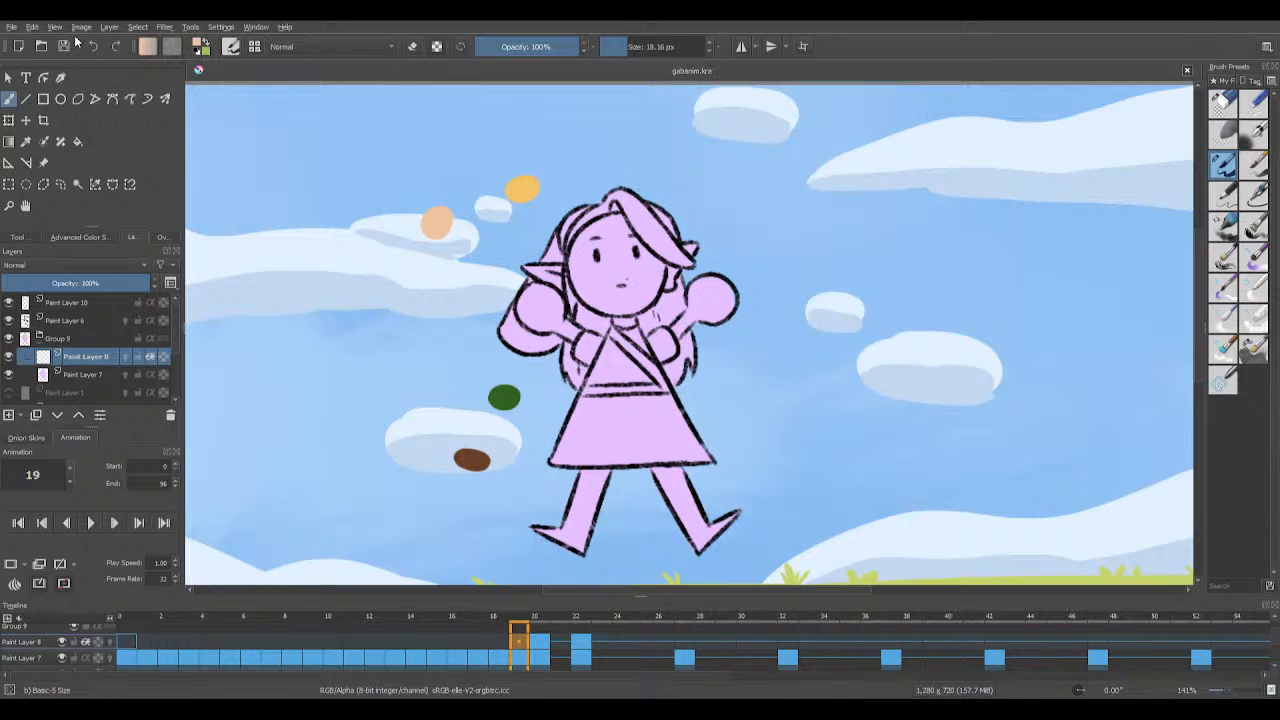
pyautogui.click(581, 242)
pyautogui.moveTo(578, 237)
pyautogui.mouseDown()
pyautogui.moveTo(584, 279)
pyautogui.moveTo(598, 225)
pyautogui.moveTo(625, 218)
pyautogui.moveTo(584, 244)
pyautogui.moveTo(580, 292)
pyautogui.moveTo(573, 270)
pyautogui.moveTo(604, 308)
pyautogui.moveTo(598, 287)
pyautogui.moveTo(644, 286)
pyautogui.moveTo(659, 271)
pyautogui.moveTo(632, 234)
pyautogui.moveTo(632, 273)
pyautogui.moveTo(615, 282)
pyautogui.moveTo(646, 288)
pyautogui.mouseUp()
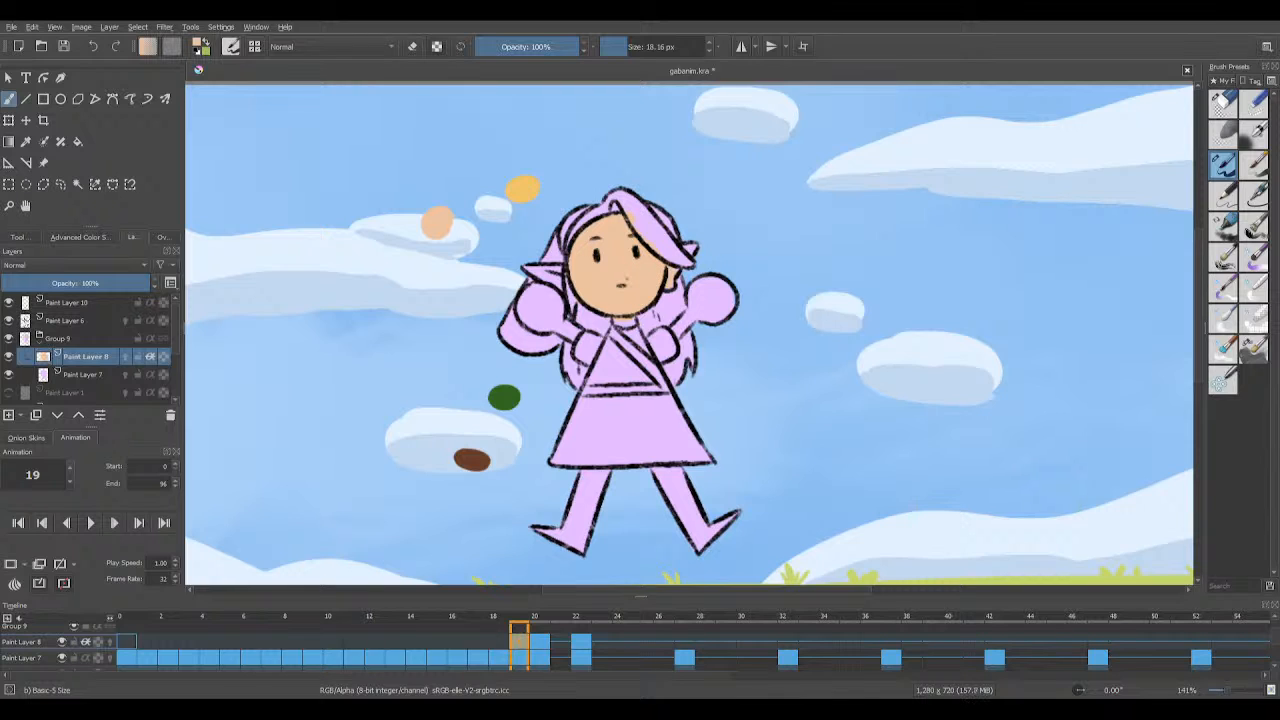
pyautogui.click(63, 46)
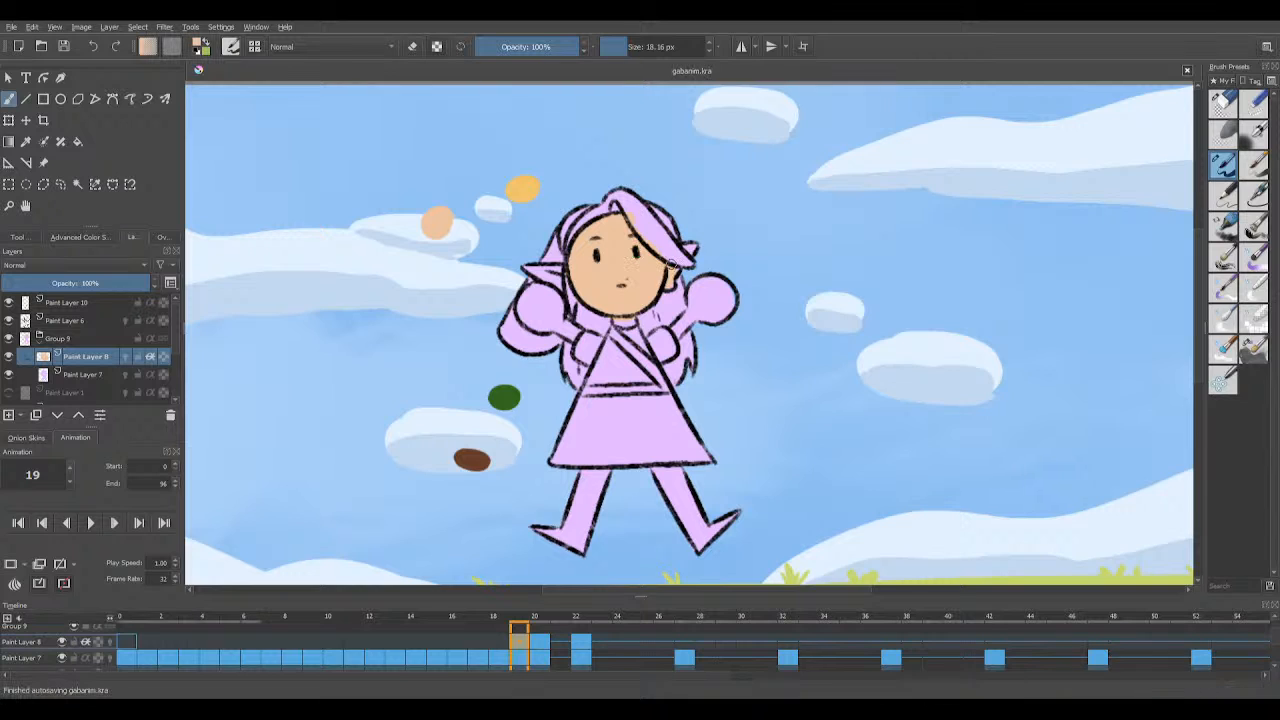
# Step: Paint the ears, neck, hands and forearms on frame 19 in the peach skin tone and save the document
pyautogui.moveTo(672, 265); pyautogui.dragTo(694, 248)
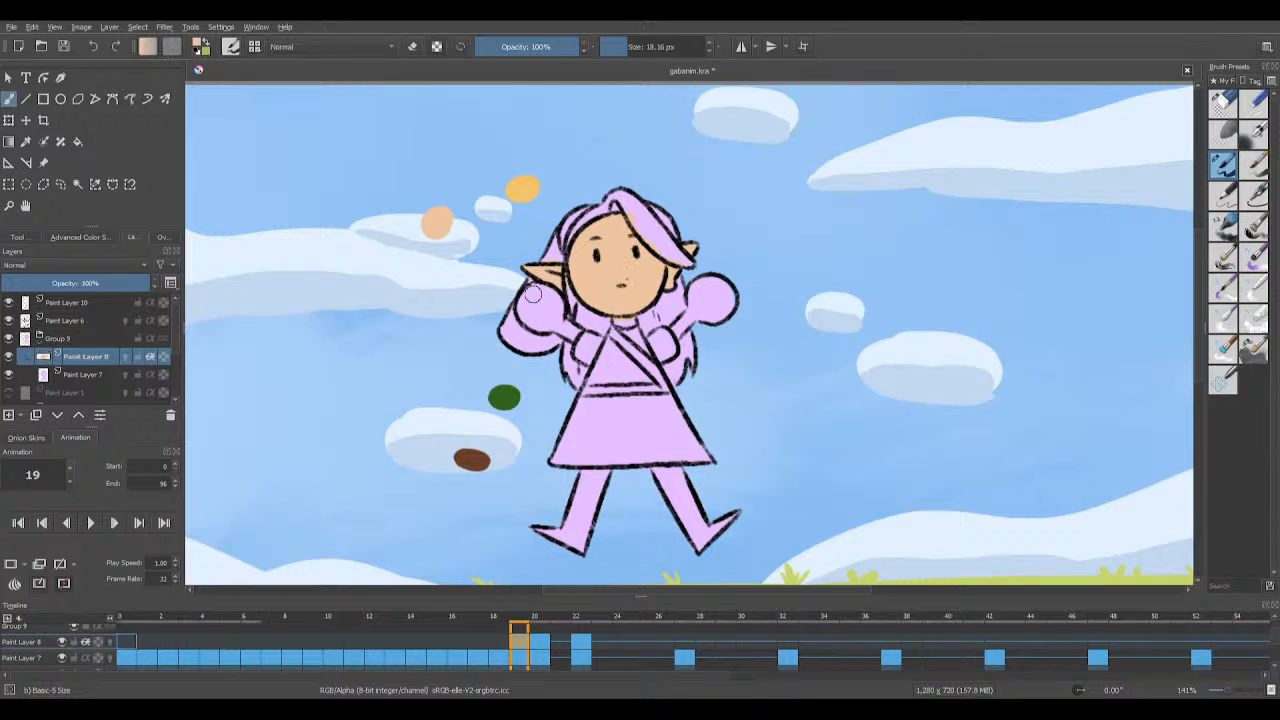
pyautogui.moveTo(534, 298)
pyautogui.mouseDown()
pyautogui.moveTo(541, 320)
pyautogui.moveTo(534, 288)
pyautogui.moveTo(550, 294)
pyautogui.moveTo(545, 330)
pyautogui.moveTo(552, 320)
pyautogui.moveTo(584, 336)
pyautogui.mouseUp()
pyautogui.moveTo(697, 336)
pyautogui.mouseDown()
pyautogui.moveTo(702, 290)
pyautogui.moveTo(714, 279)
pyautogui.moveTo(733, 294)
pyautogui.mouseUp()
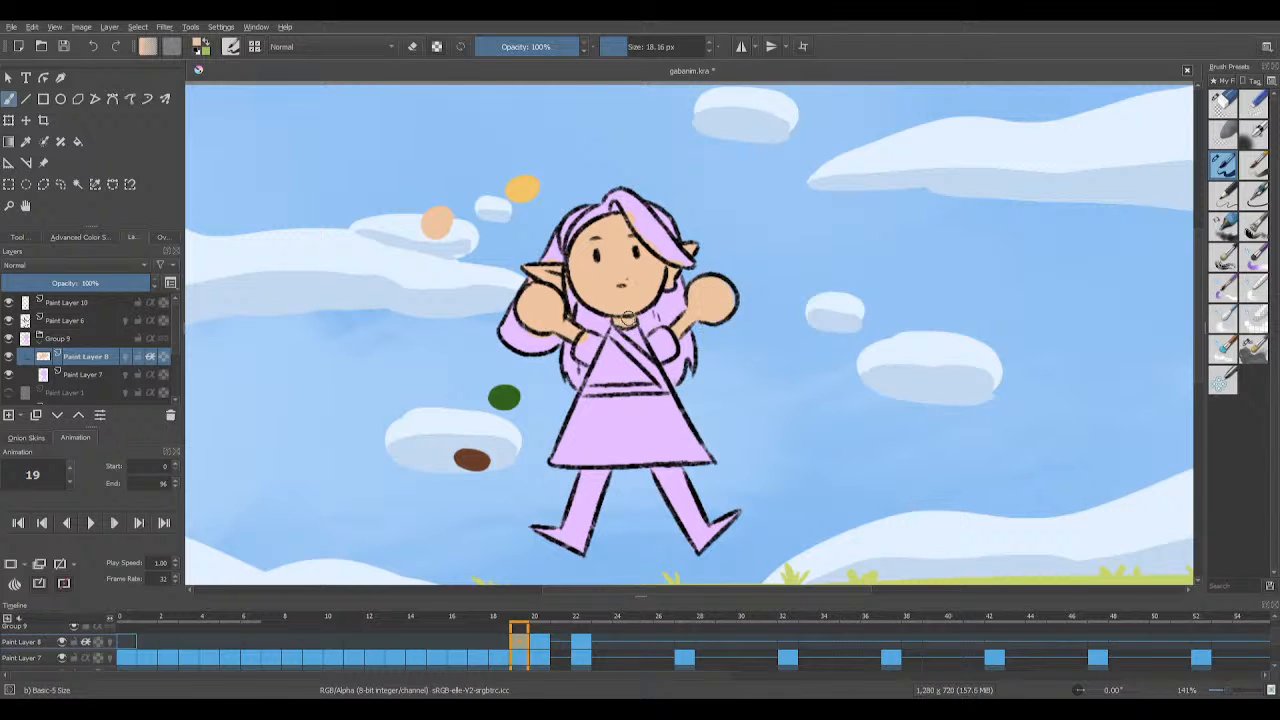
pyautogui.click(66, 47)
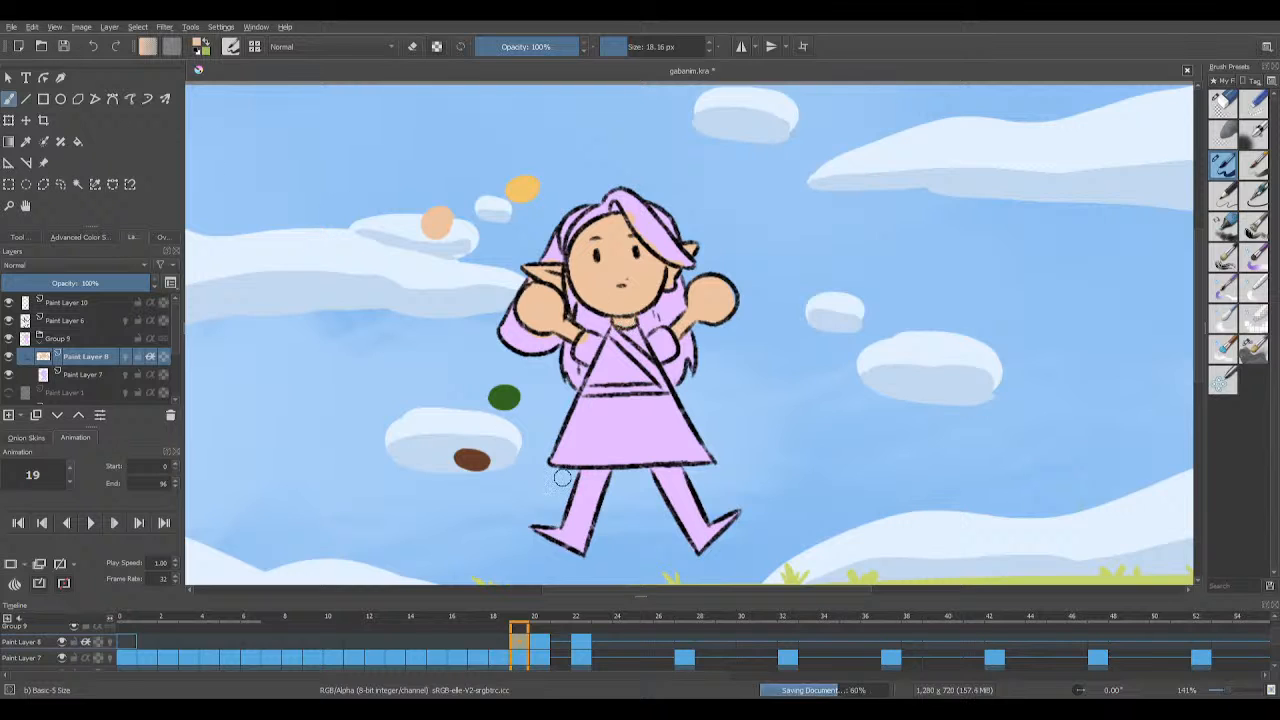
# Step: Paint both legs on frame 19 in the peach skin tone and erase the colour from the boots
pyautogui.moveTo(589, 486)
pyautogui.mouseDown()
pyautogui.moveTo(570, 500)
pyautogui.moveTo(592, 545)
pyautogui.moveTo(533, 530)
pyautogui.mouseUp()
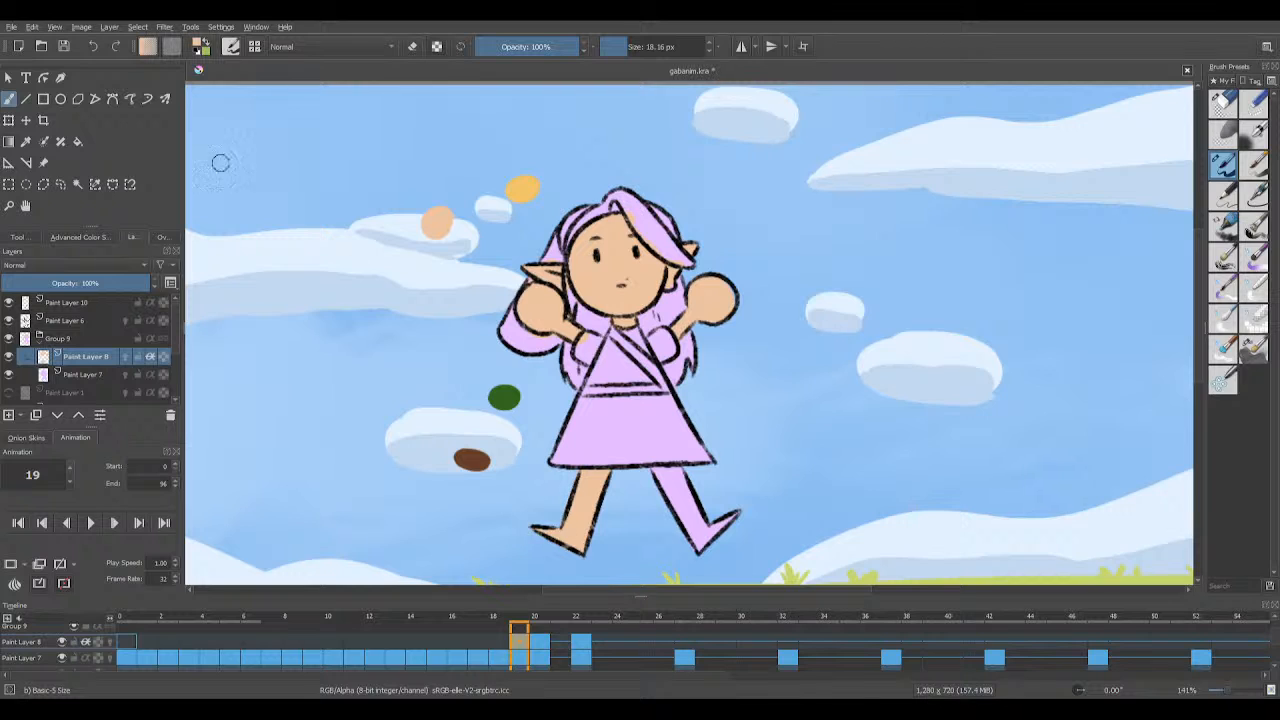
pyautogui.moveTo(661, 474); pyautogui.dragTo(675, 474)
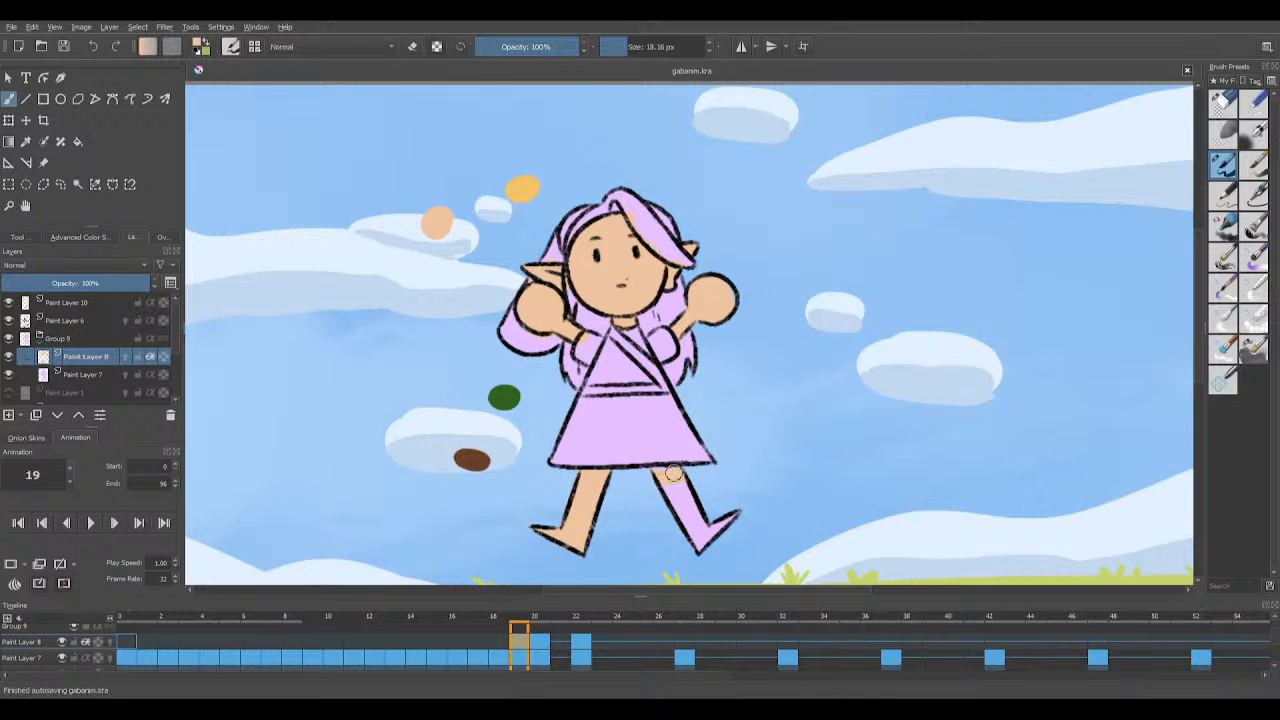
pyautogui.press('e')
pyautogui.moveTo(543, 514)
pyautogui.mouseDown()
pyautogui.moveTo(584, 559)
pyautogui.moveTo(584, 535)
pyautogui.moveTo(545, 507)
pyautogui.moveTo(618, 518)
pyautogui.moveTo(572, 530)
pyautogui.moveTo(529, 519)
pyautogui.moveTo(543, 510)
pyautogui.mouseUp()
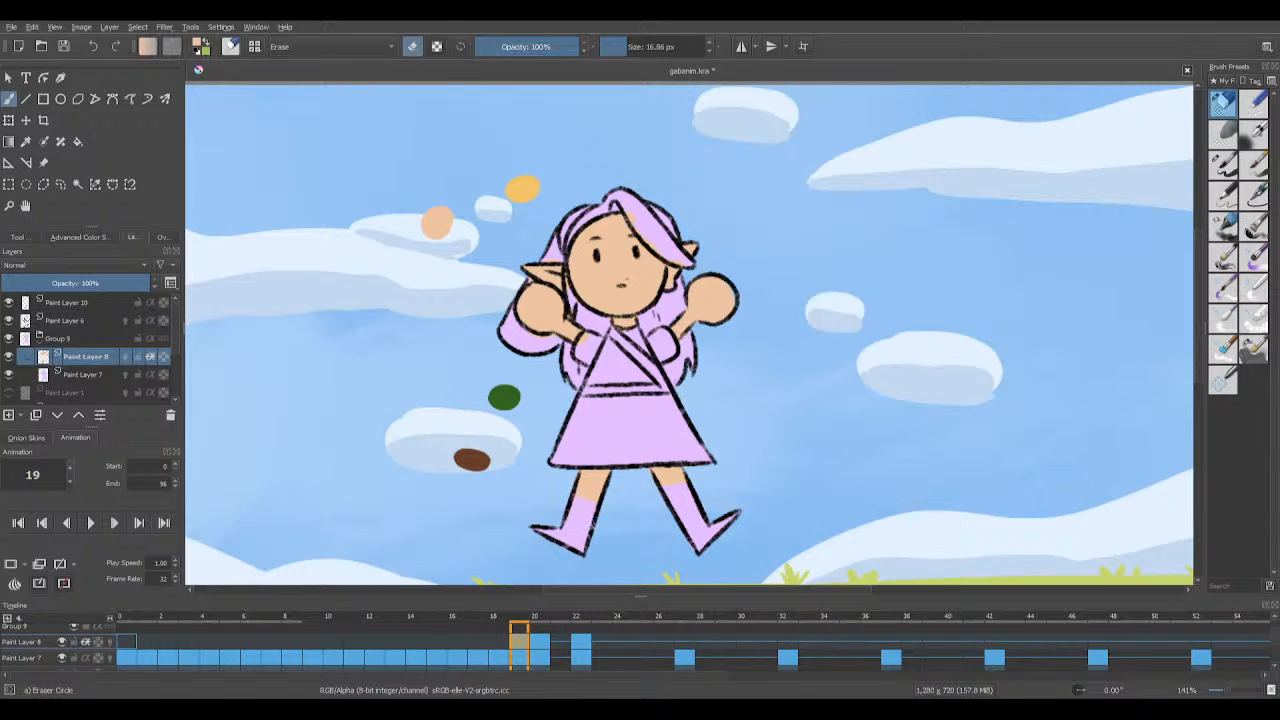
pyautogui.press('e')
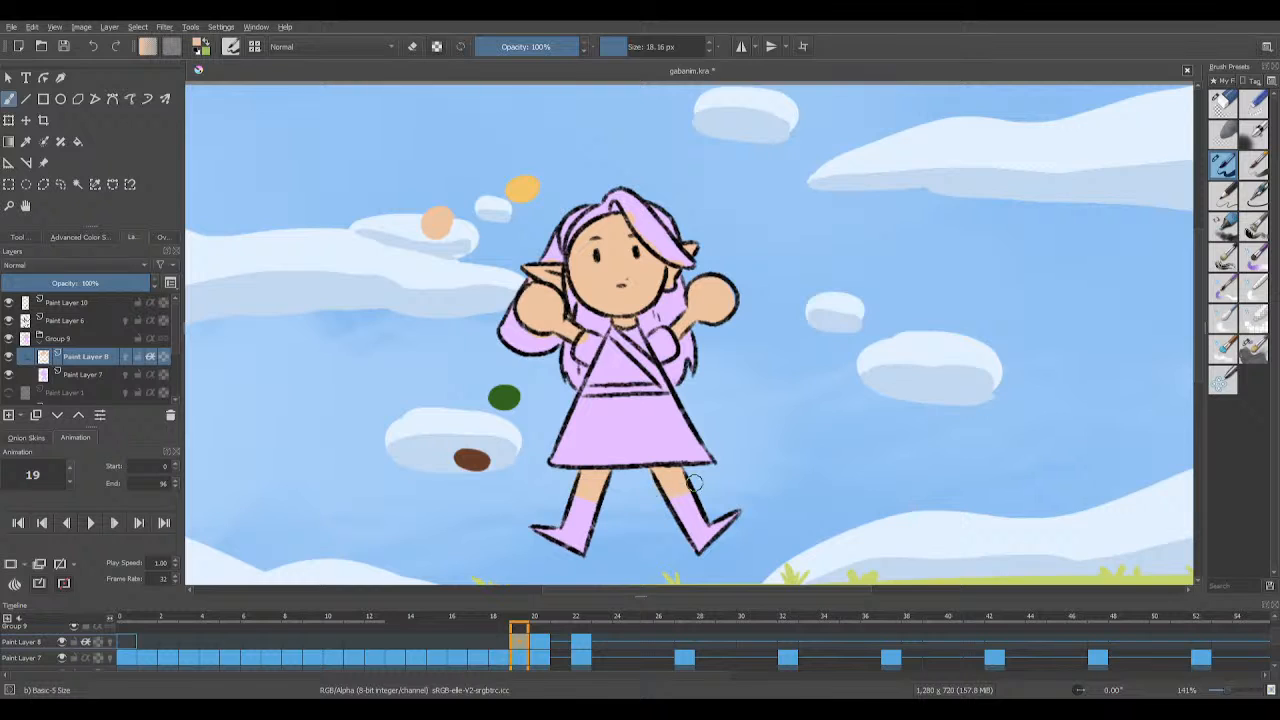
# Step: Add a blank keyframe on Paint Layer 8 at frame 18 and paint the left ear, both hands and forearms peach
pyautogui.click(491, 641)
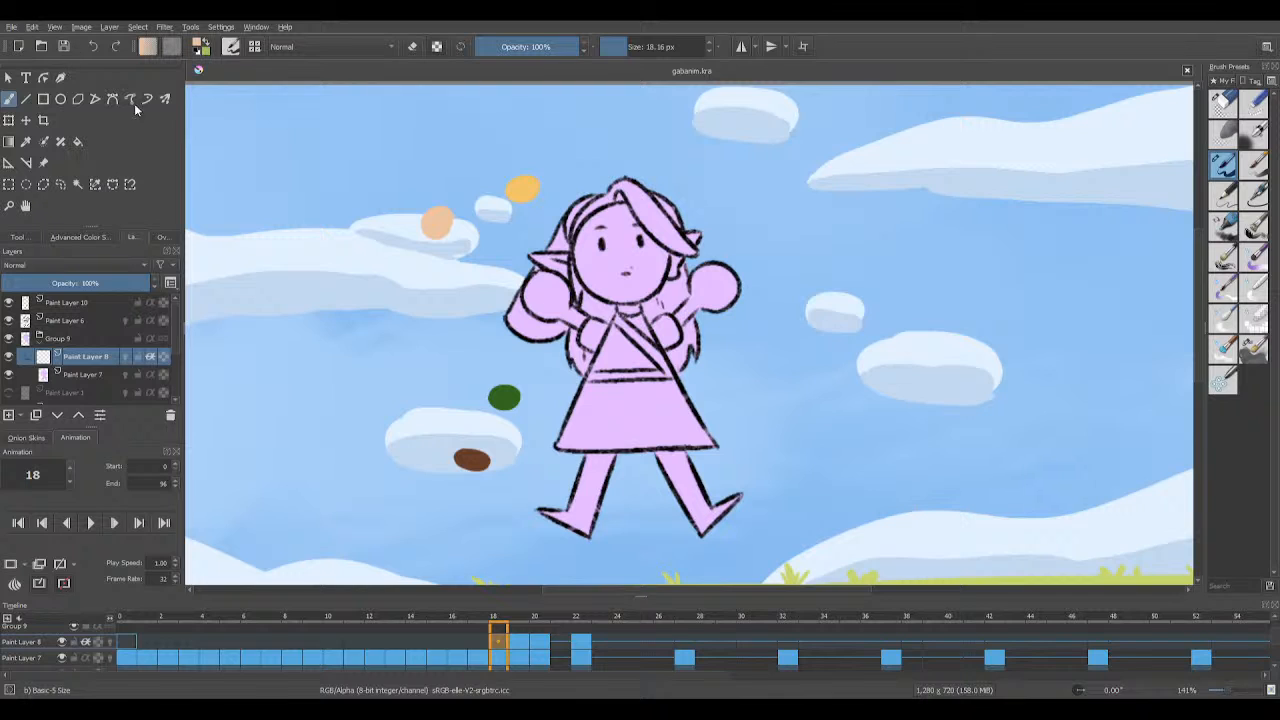
pyautogui.moveTo(538, 258)
pyautogui.mouseDown()
pyautogui.moveTo(534, 309)
pyautogui.moveTo(532, 298)
pyautogui.moveTo(558, 300)
pyautogui.moveTo(536, 298)
pyautogui.moveTo(561, 315)
pyautogui.moveTo(540, 313)
pyautogui.moveTo(528, 287)
pyautogui.moveTo(546, 276)
pyautogui.moveTo(584, 325)
pyautogui.mouseUp()
pyautogui.moveTo(678, 325)
pyautogui.mouseDown()
pyautogui.moveTo(709, 260)
pyautogui.moveTo(737, 282)
pyautogui.mouseUp()
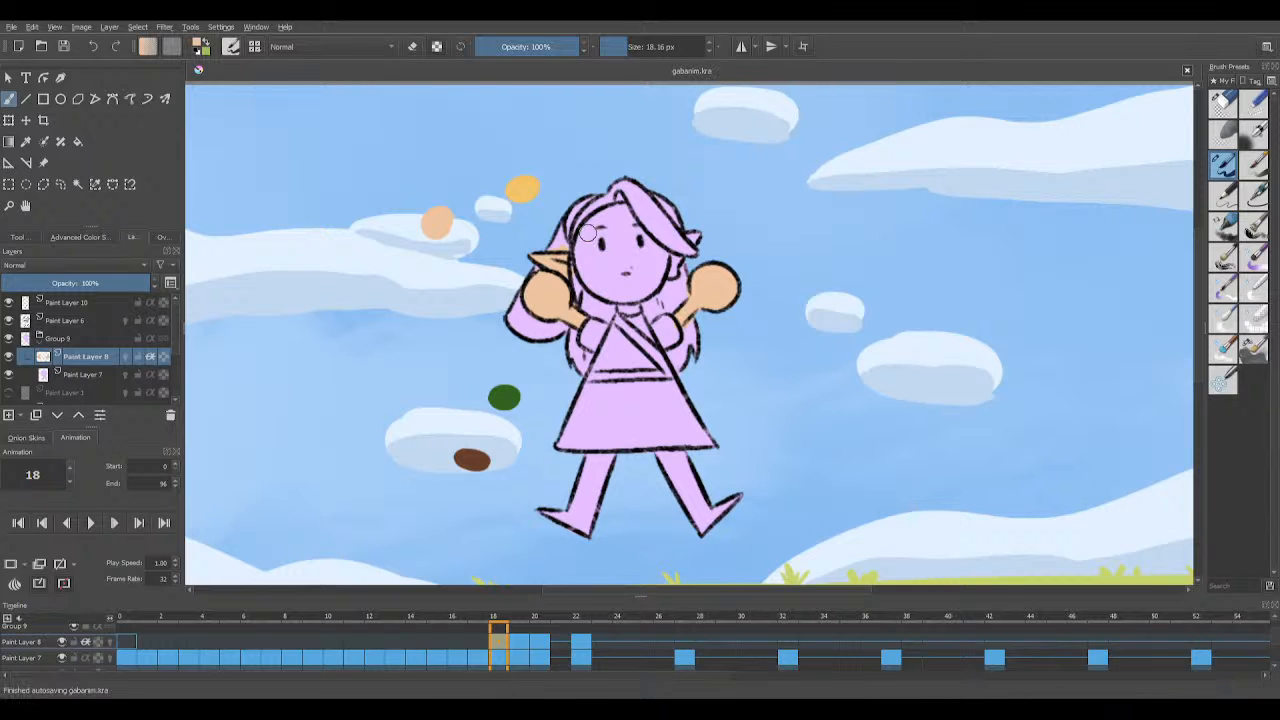
# Step: Paint the face, right ear, neck and upper legs on frame 18 in the peach skin tone, saving along the way
pyautogui.moveTo(578, 245)
pyautogui.mouseDown()
pyautogui.moveTo(586, 266)
pyautogui.moveTo(586, 238)
pyautogui.moveTo(624, 198)
pyautogui.mouseUp()
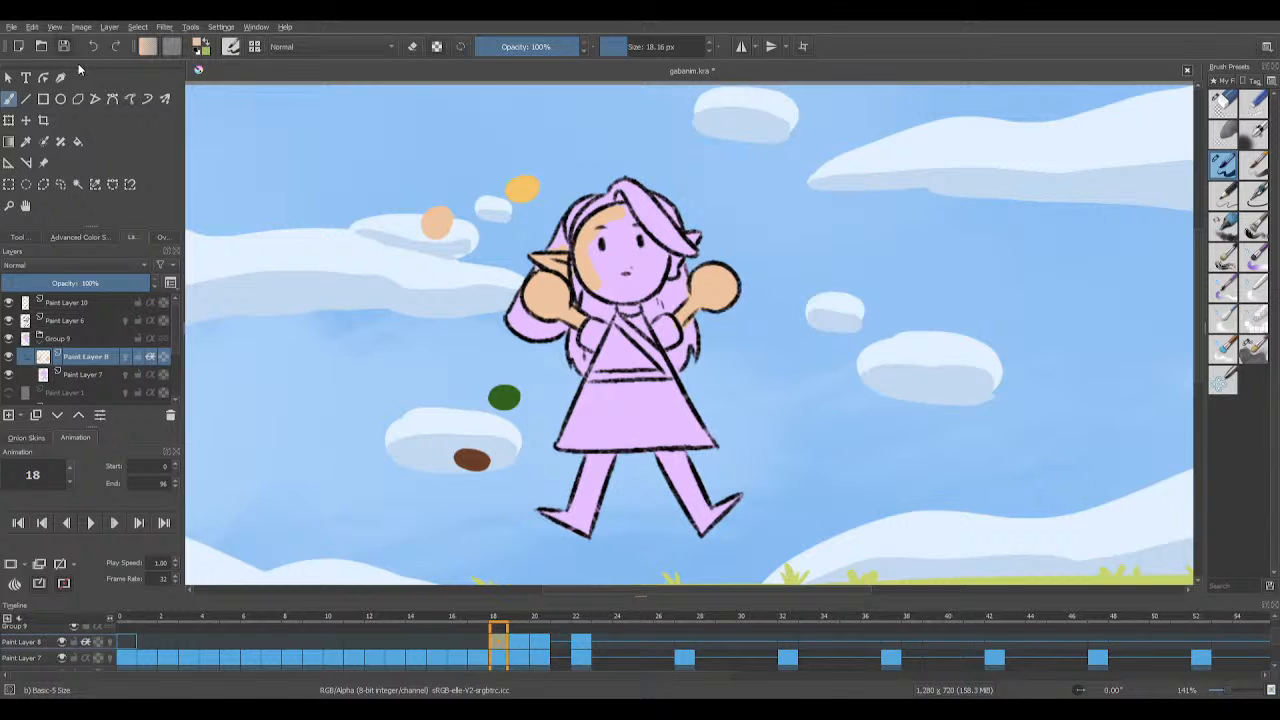
pyautogui.hotkey('ctrl', 's')
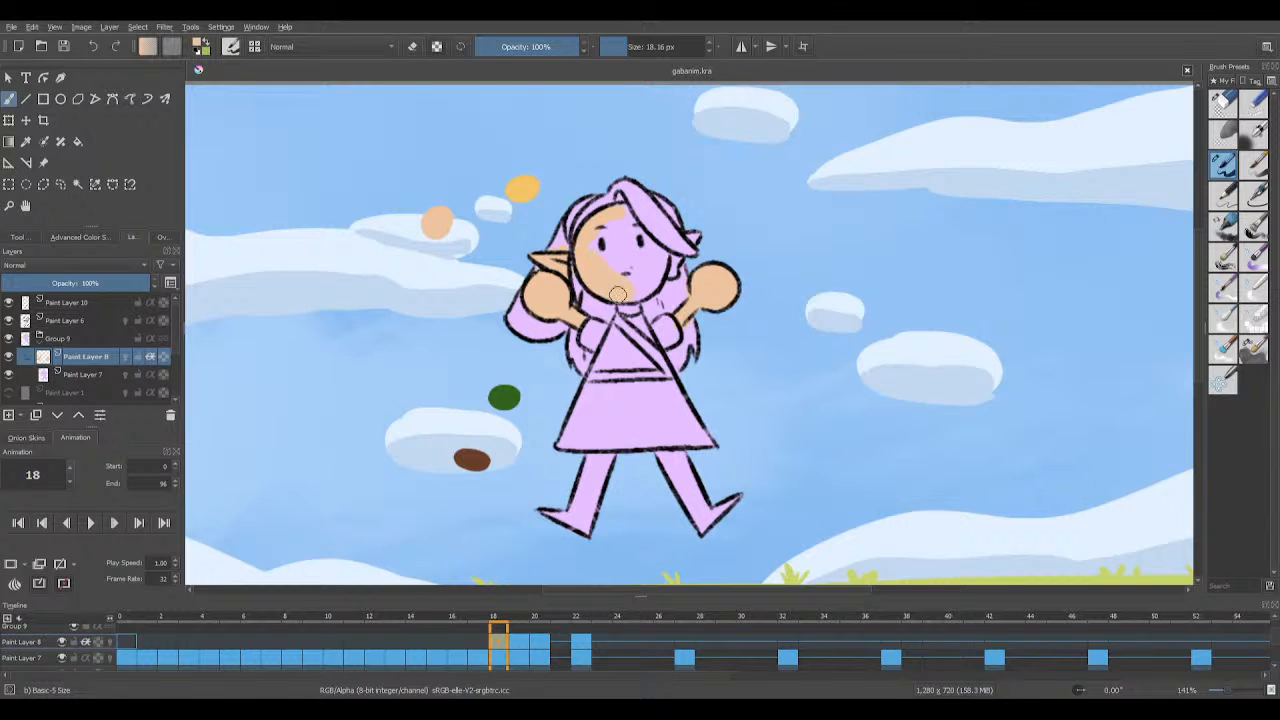
pyautogui.moveTo(617, 295)
pyautogui.mouseDown()
pyautogui.moveTo(658, 248)
pyautogui.moveTo(616, 205)
pyautogui.moveTo(602, 262)
pyautogui.moveTo(616, 275)
pyautogui.moveTo(659, 238)
pyautogui.moveTo(672, 268)
pyautogui.moveTo(693, 238)
pyautogui.mouseUp()
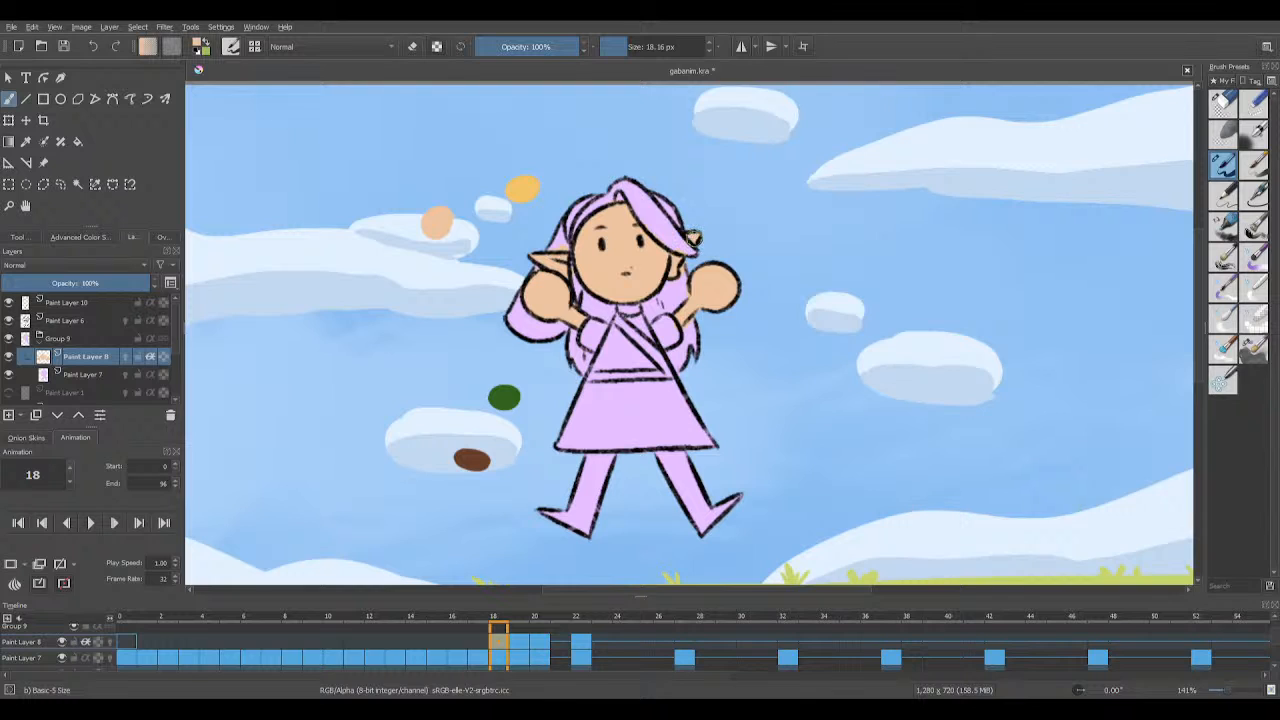
pyautogui.click(63, 46)
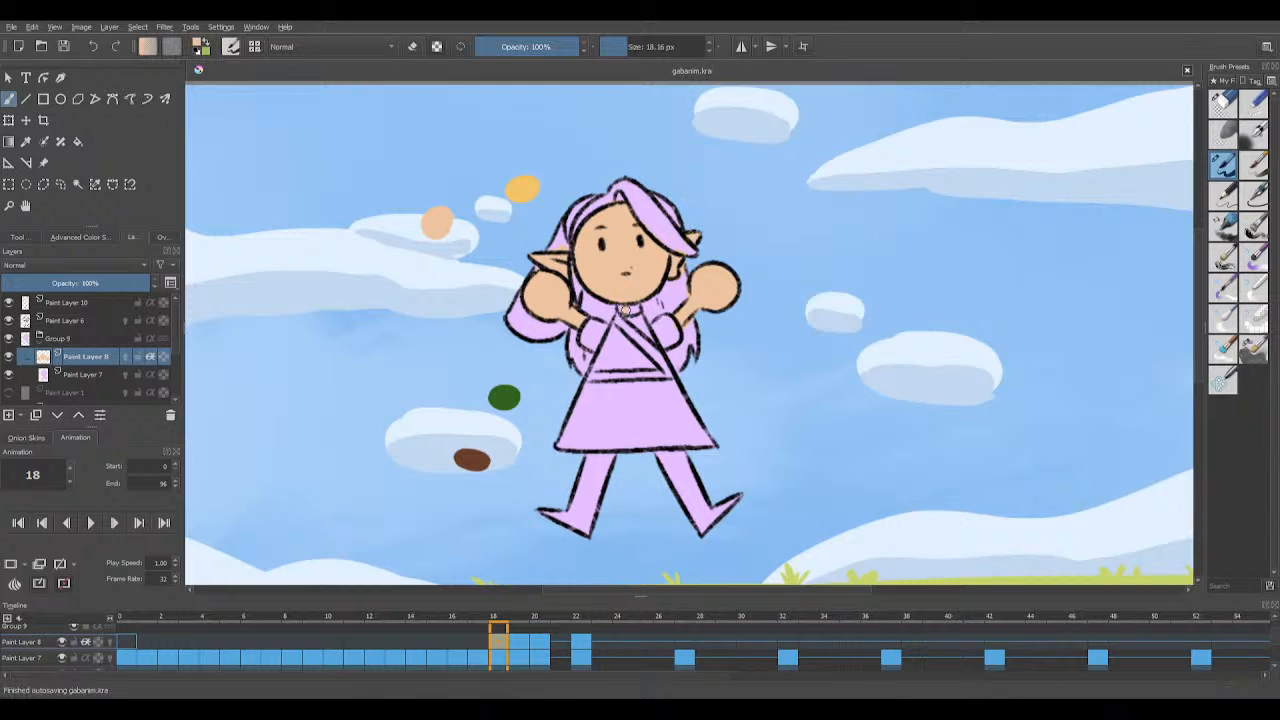
pyautogui.moveTo(600, 452)
pyautogui.mouseDown()
pyautogui.moveTo(585, 455)
pyautogui.moveTo(610, 455)
pyautogui.moveTo(618, 473)
pyautogui.moveTo(578, 472)
pyautogui.moveTo(606, 480)
pyautogui.moveTo(693, 453)
pyautogui.moveTo(651, 468)
pyautogui.mouseUp()
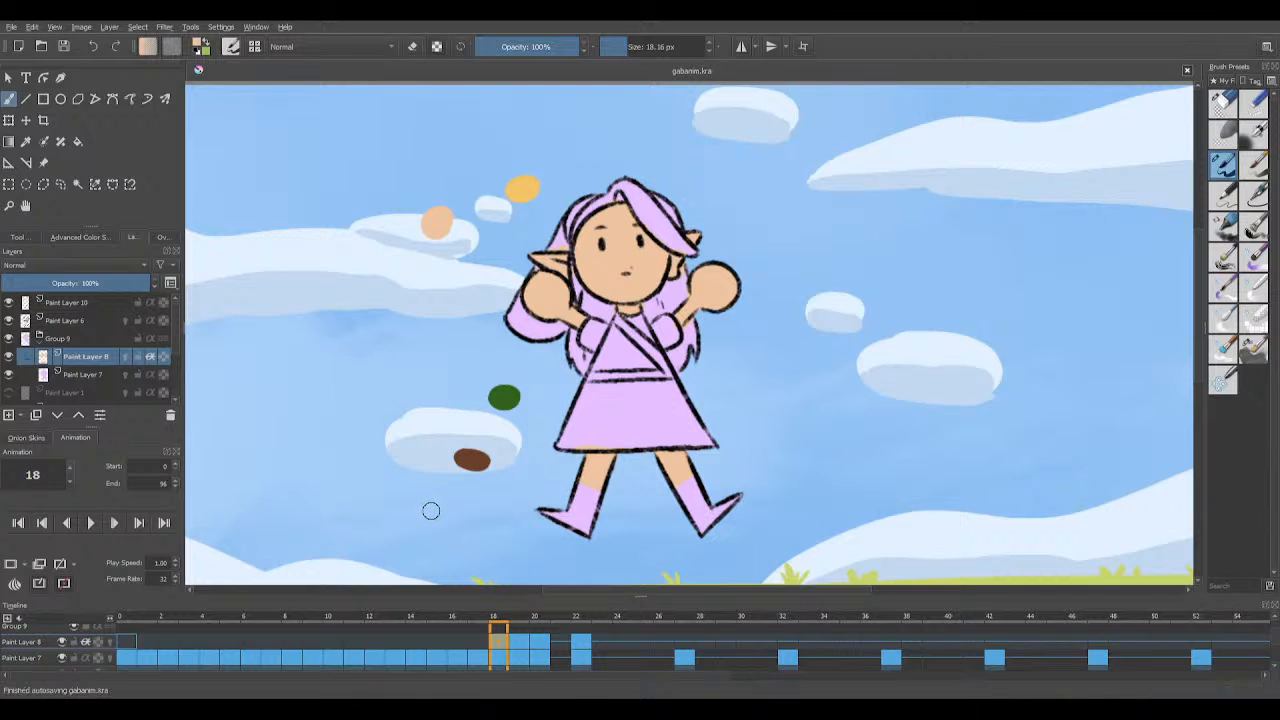
# Step: Add a blank keyframe on Paint Layer 8 at frame 17 and paint the upper legs and neck peach
pyautogui.click(477, 642)
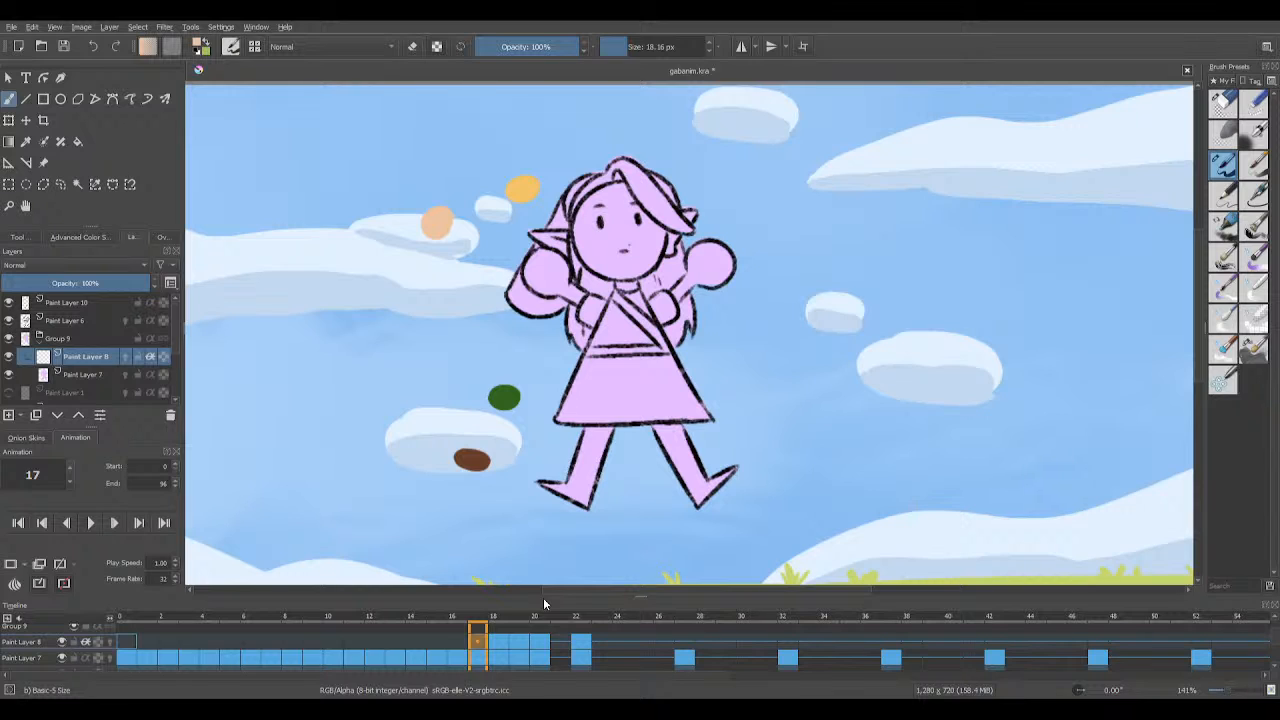
pyautogui.moveTo(584, 434)
pyautogui.mouseDown()
pyautogui.moveTo(614, 432)
pyautogui.moveTo(597, 460)
pyautogui.moveTo(670, 432)
pyautogui.moveTo(684, 433)
pyautogui.moveTo(683, 451)
pyautogui.mouseUp()
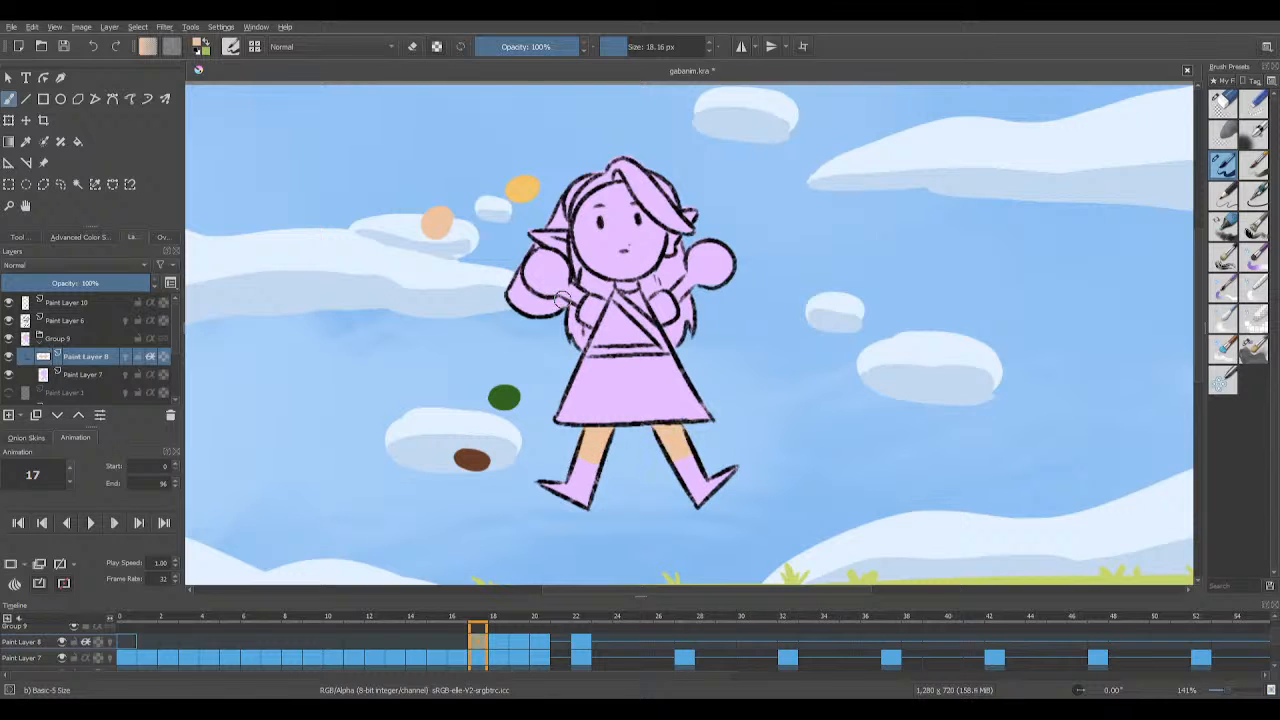
pyautogui.moveTo(647, 290); pyautogui.dragTo(620, 280)
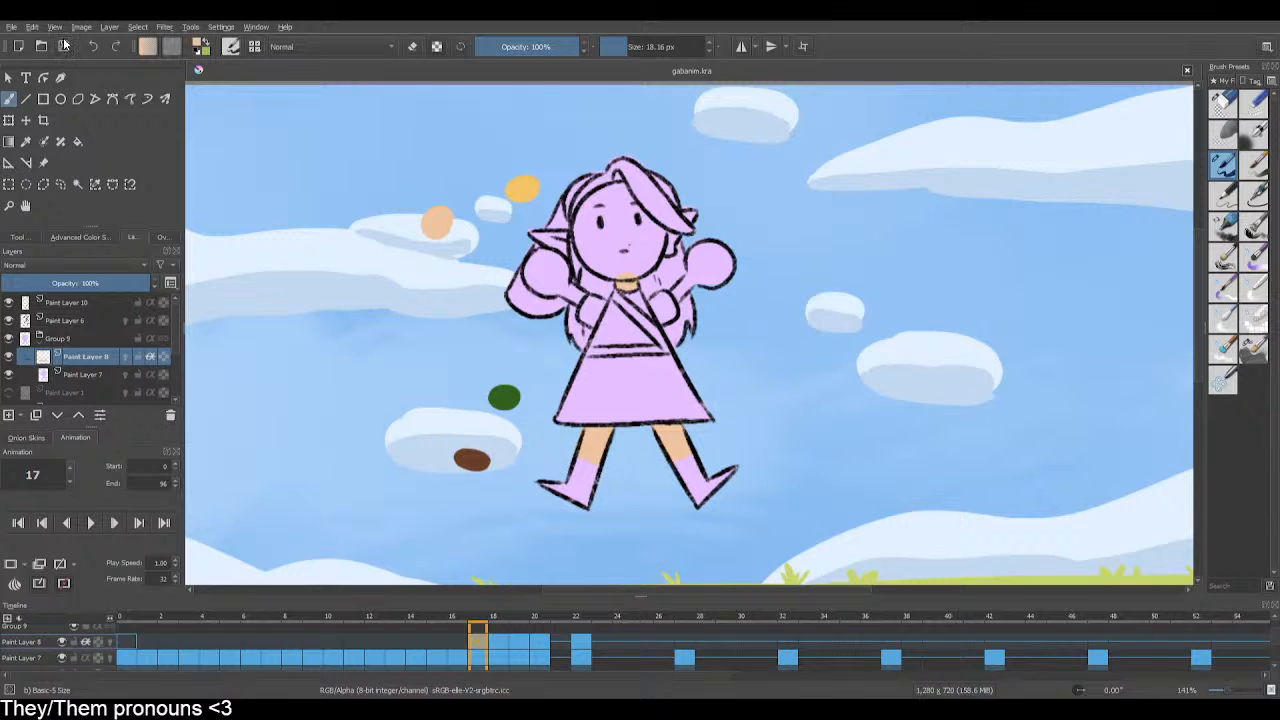
# Step: Paint the face, ears, hands and forearms on frame 17 in the peach skin tone and save the document
pyautogui.moveTo(532, 260)
pyautogui.mouseDown()
pyautogui.moveTo(529, 275)
pyautogui.moveTo(538, 258)
pyautogui.moveTo(558, 273)
pyautogui.moveTo(530, 232)
pyautogui.moveTo(555, 232)
pyautogui.mouseUp()
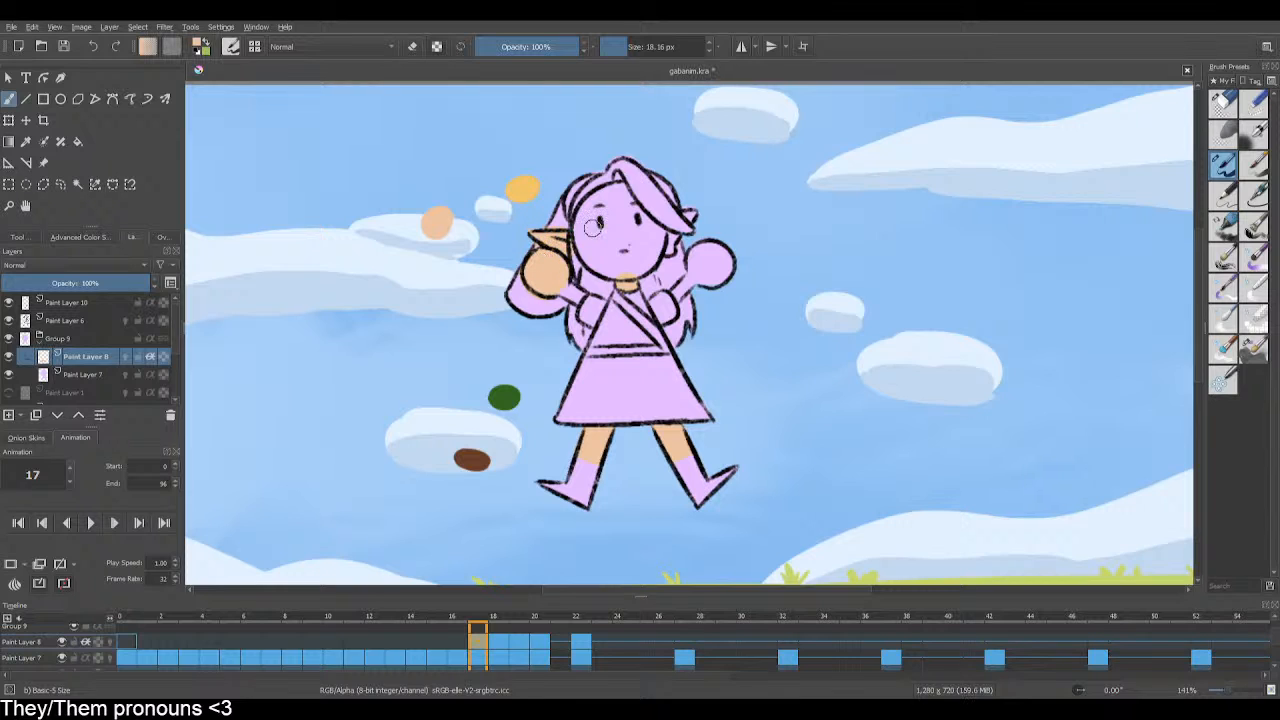
pyautogui.moveTo(568, 283)
pyautogui.mouseDown()
pyautogui.moveTo(548, 281)
pyautogui.moveTo(596, 304)
pyautogui.mouseUp()
pyautogui.moveTo(594, 258)
pyautogui.mouseDown()
pyautogui.moveTo(577, 233)
pyautogui.moveTo(614, 277)
pyautogui.moveTo(578, 207)
pyautogui.moveTo(610, 187)
pyautogui.moveTo(670, 237)
pyautogui.mouseUp()
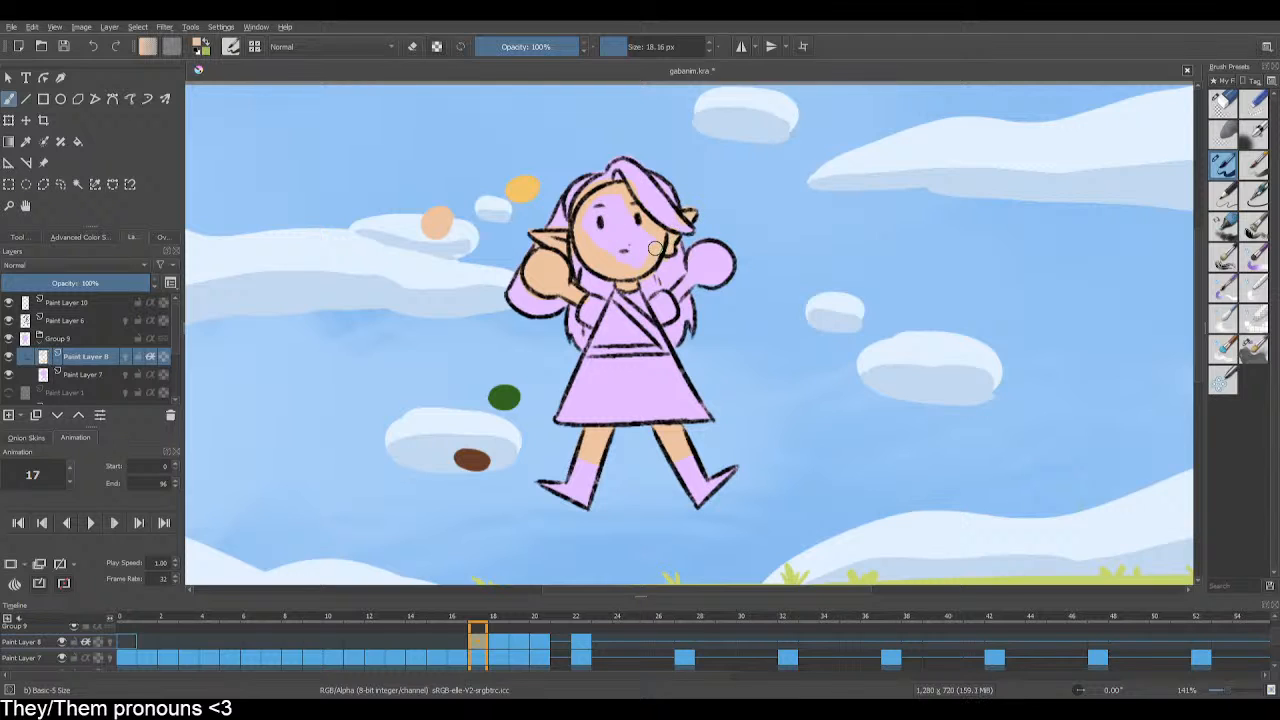
pyautogui.moveTo(609, 185)
pyautogui.mouseDown()
pyautogui.moveTo(587, 234)
pyautogui.moveTo(625, 202)
pyautogui.moveTo(648, 230)
pyautogui.moveTo(644, 250)
pyautogui.mouseUp()
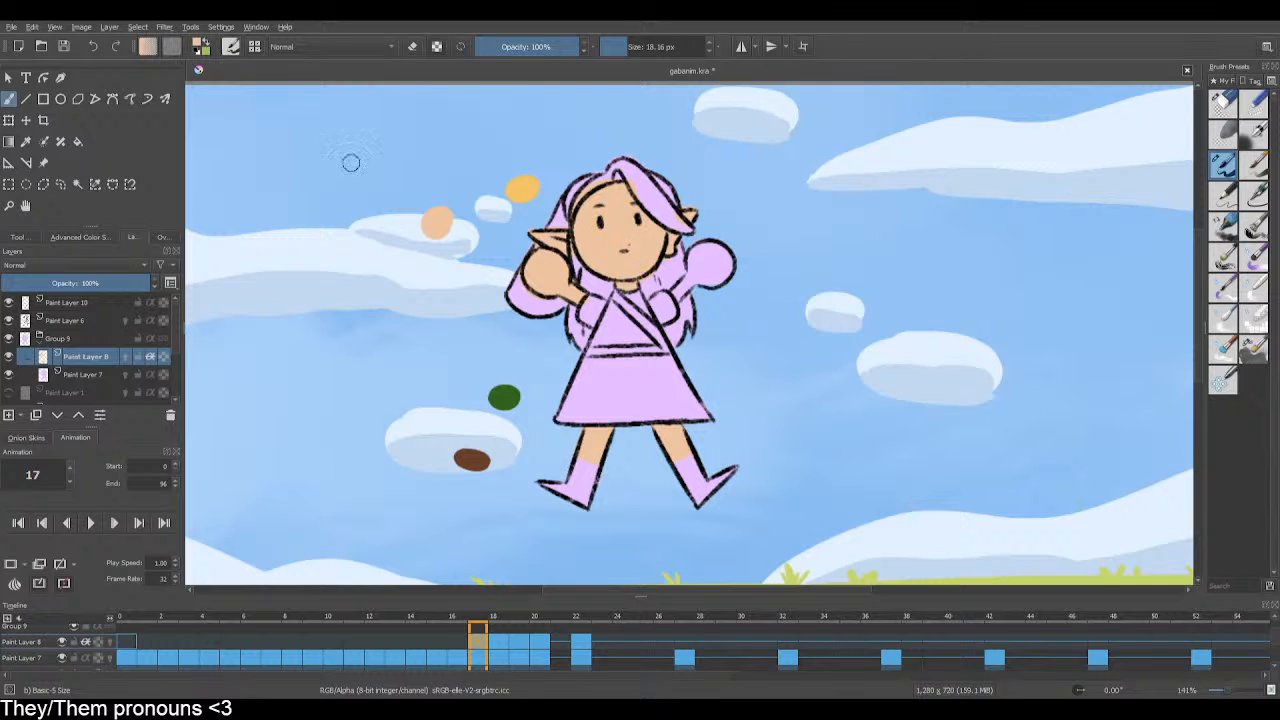
pyautogui.click(64, 48)
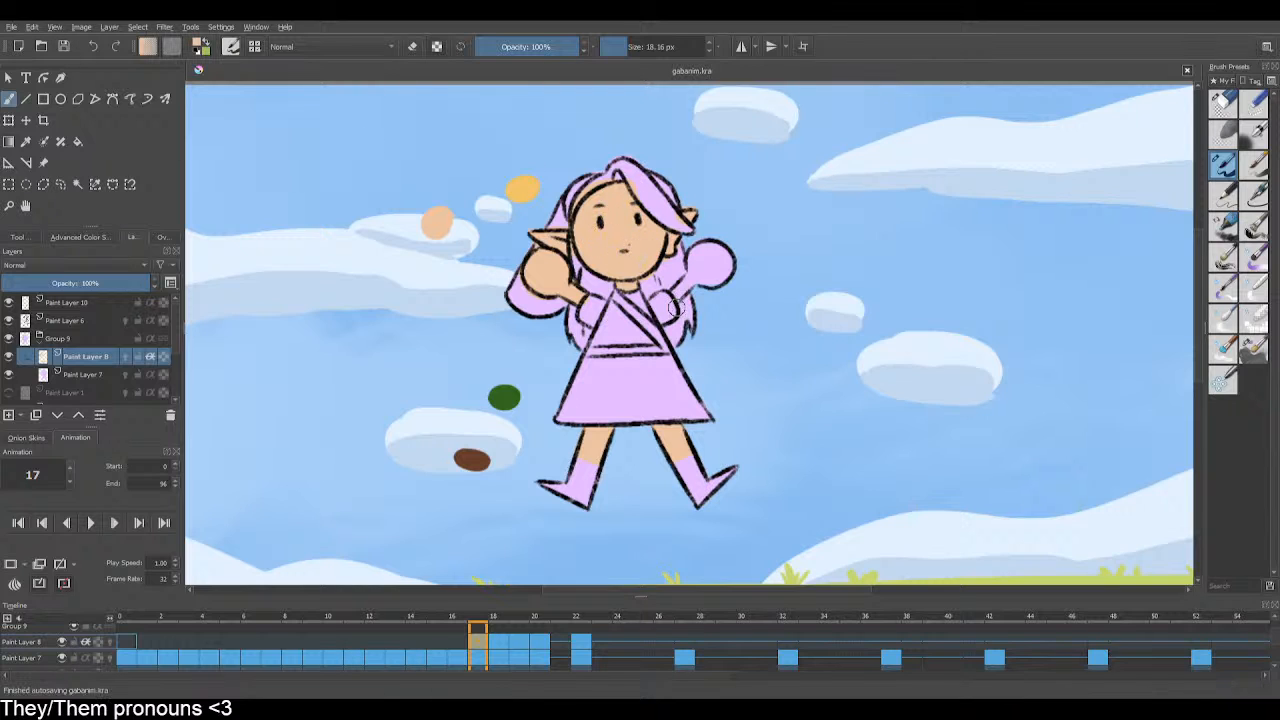
pyautogui.moveTo(687, 290)
pyautogui.mouseDown()
pyautogui.moveTo(709, 259)
pyautogui.moveTo(718, 286)
pyautogui.moveTo(737, 275)
pyautogui.moveTo(705, 270)
pyautogui.mouseUp()
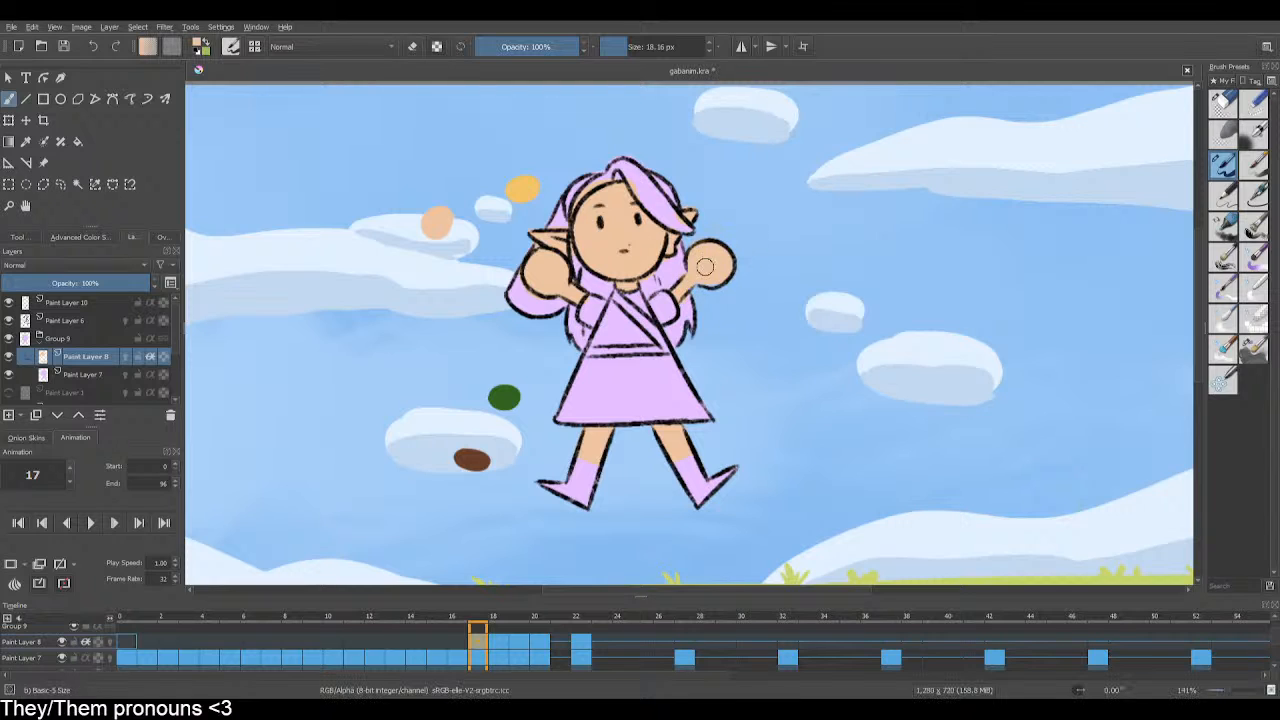
pyautogui.click(65, 49)
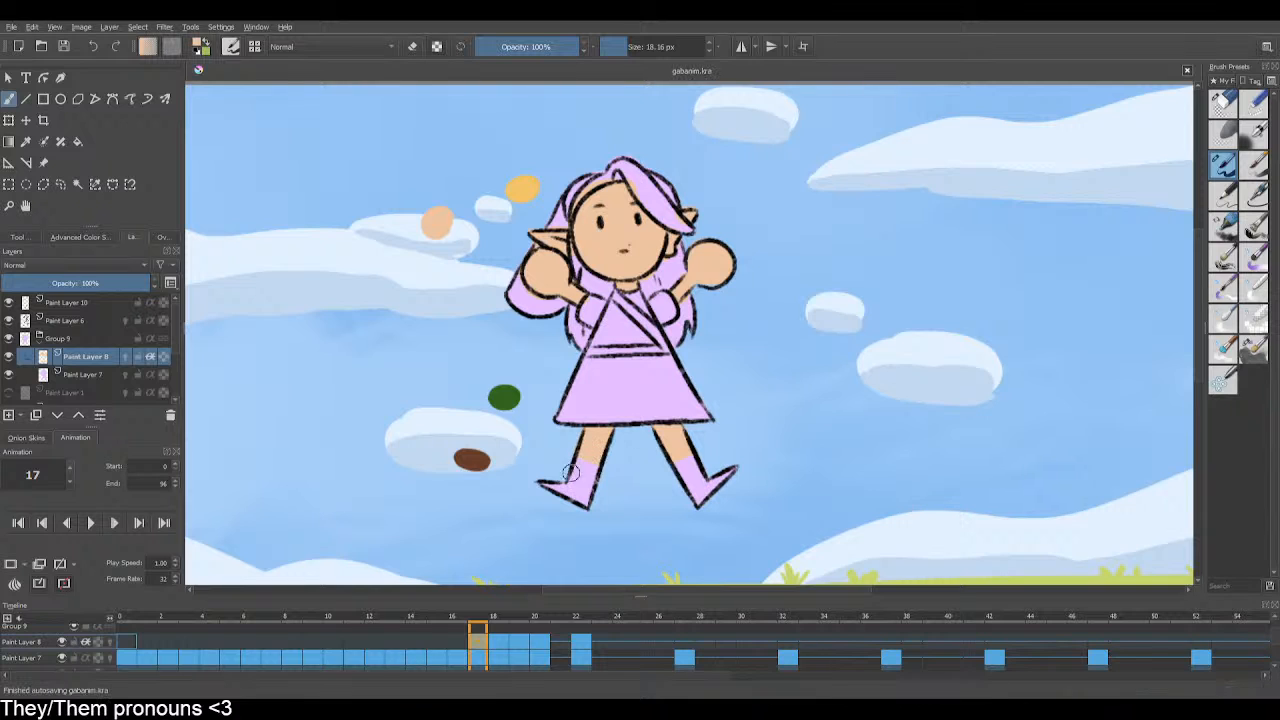
# Step: Add a blank keyframe on Paint Layer 8 at frame 16 and paint the left ear, hands, forearms and upper legs peach
pyautogui.click(457, 645)
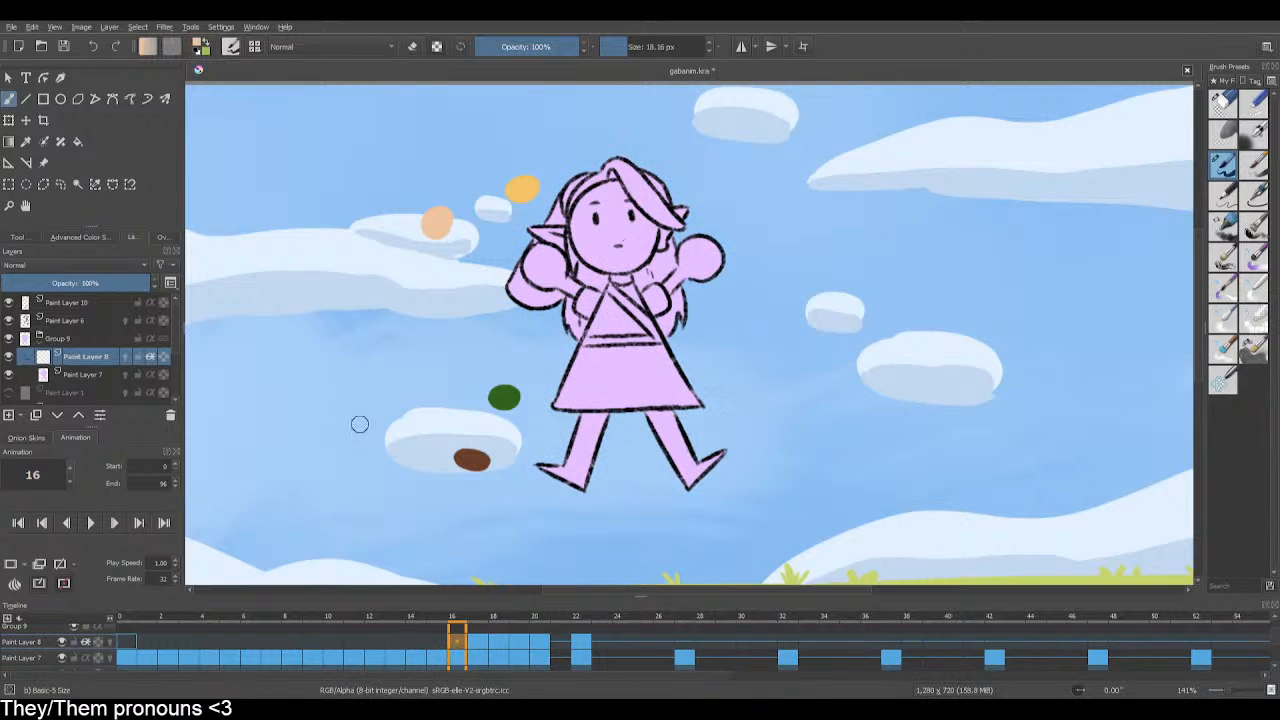
pyautogui.hotkey('ctrl', 's')
pyautogui.moveTo(556, 244)
pyautogui.mouseDown()
pyautogui.moveTo(531, 261)
pyautogui.moveTo(562, 268)
pyautogui.moveTo(550, 282)
pyautogui.moveTo(574, 289)
pyautogui.mouseUp()
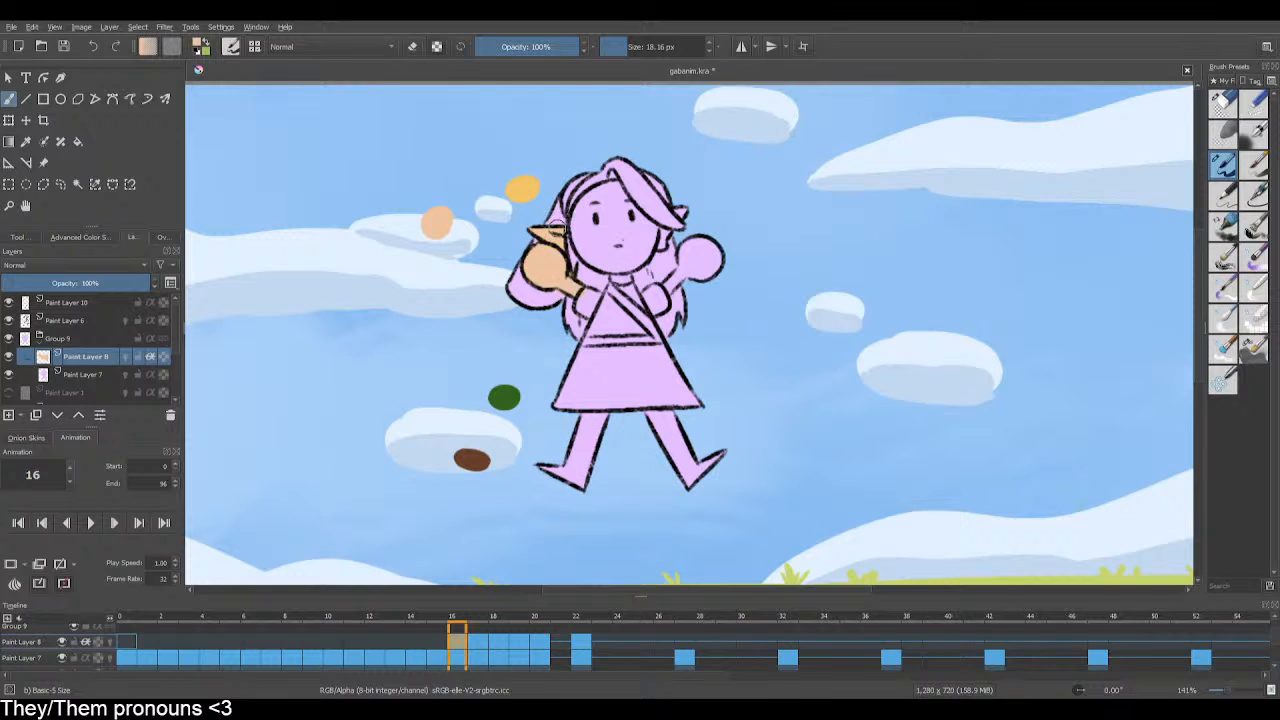
pyautogui.moveTo(664, 292)
pyautogui.mouseDown()
pyautogui.moveTo(688, 256)
pyautogui.moveTo(712, 278)
pyautogui.moveTo(728, 268)
pyautogui.mouseUp()
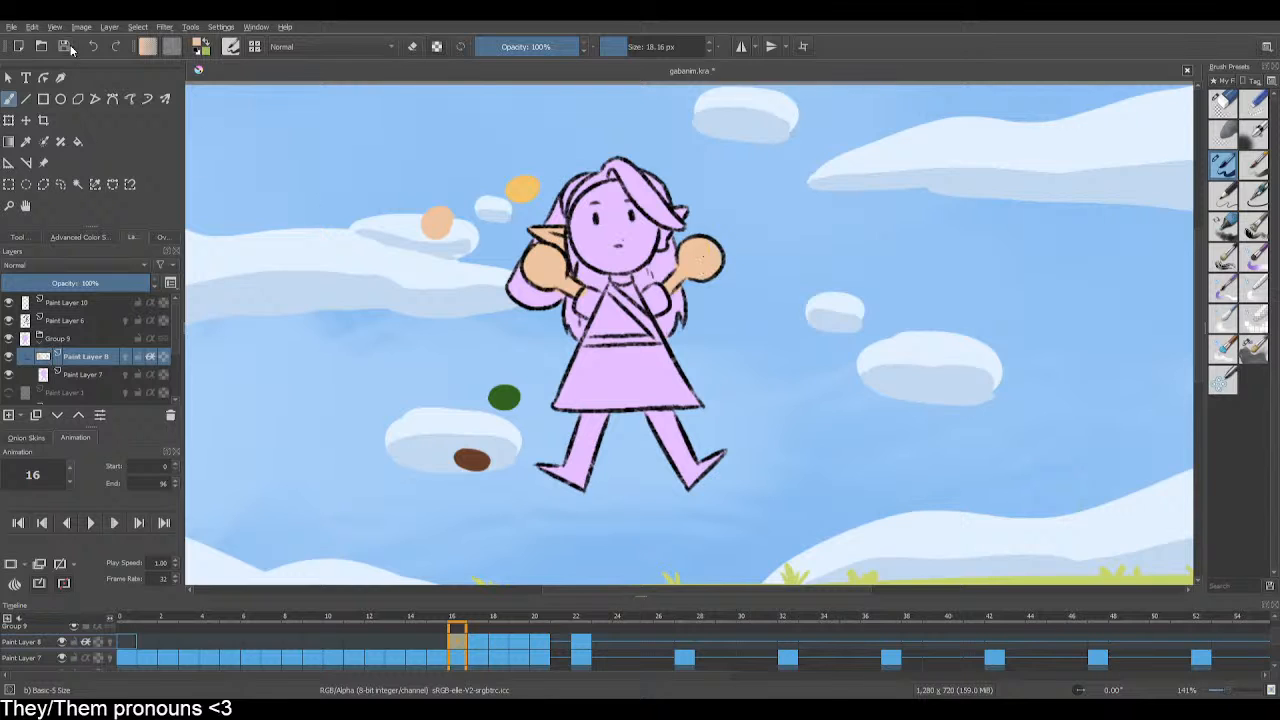
pyautogui.moveTo(581, 421)
pyautogui.mouseDown()
pyautogui.moveTo(611, 418)
pyautogui.moveTo(570, 430)
pyautogui.moveTo(612, 438)
pyautogui.moveTo(631, 419)
pyautogui.moveTo(684, 424)
pyautogui.mouseUp()
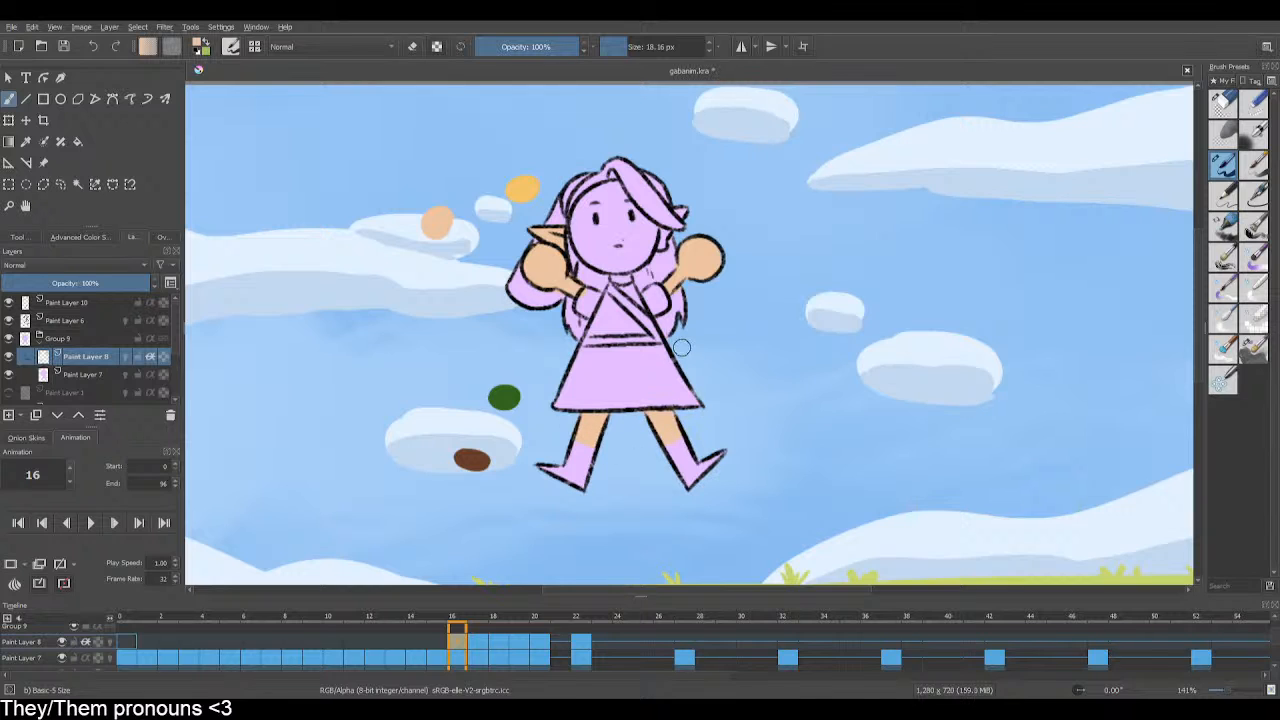
# Step: Paint the right ear, neck and face on frame 16 in the peach skin tone and save the document
pyautogui.moveTo(661, 231); pyautogui.dragTo(630, 270)
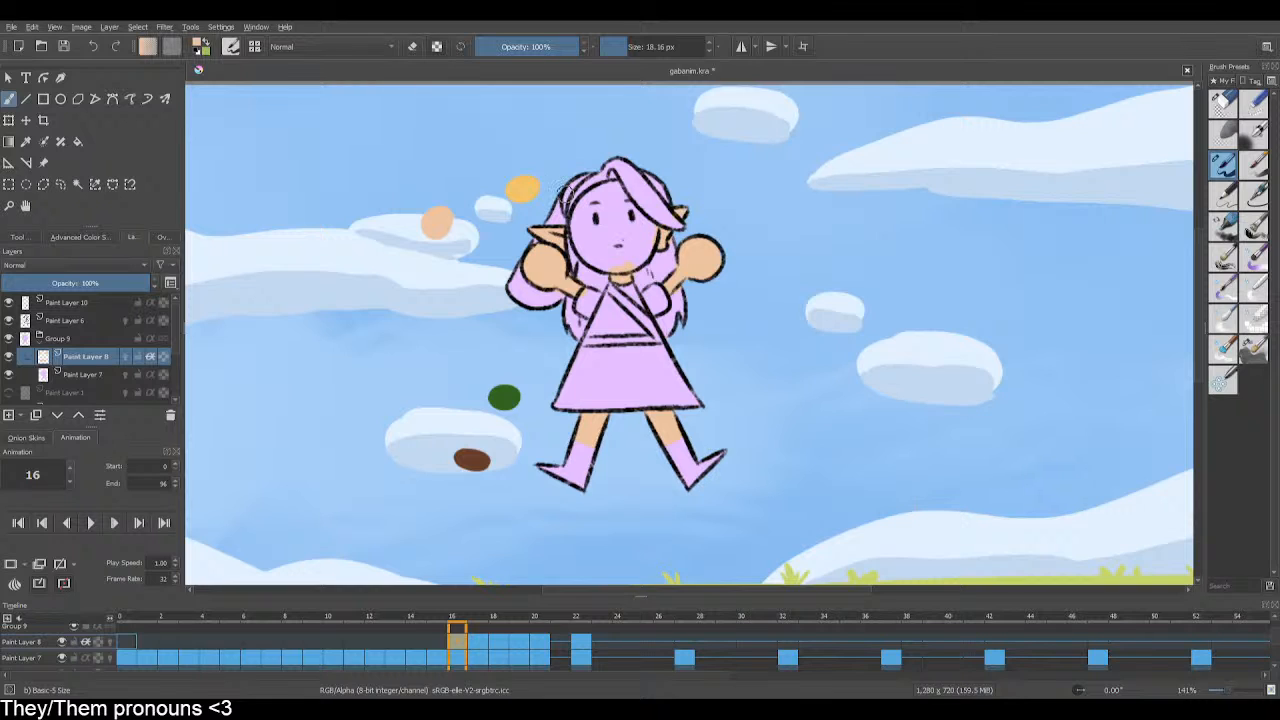
pyautogui.moveTo(566, 192)
pyautogui.mouseDown()
pyautogui.moveTo(585, 248)
pyautogui.moveTo(580, 237)
pyautogui.moveTo(606, 257)
pyautogui.mouseUp()
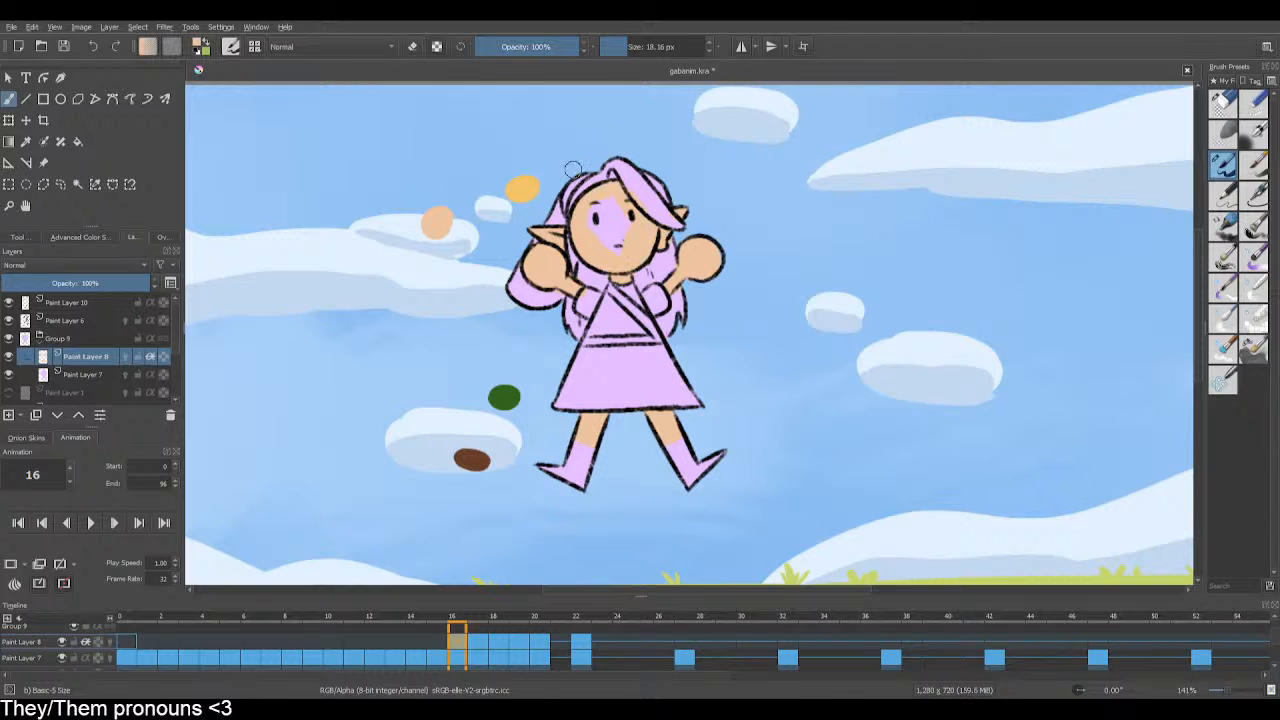
pyautogui.moveTo(585, 219)
pyautogui.mouseDown()
pyautogui.moveTo(624, 219)
pyautogui.moveTo(610, 246)
pyautogui.moveTo(622, 238)
pyautogui.mouseUp()
pyautogui.hotkey('ctrl', 's')
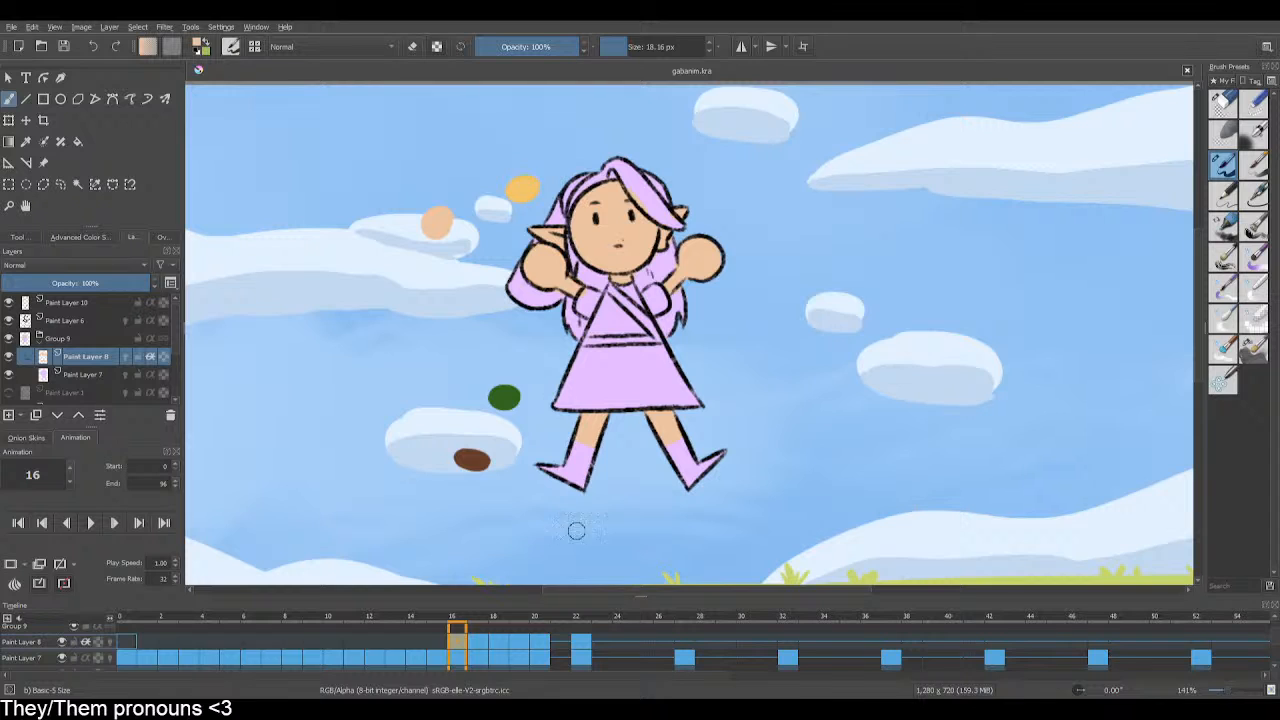
# Step: Paint the face, ears, neck, hands, forearms and upper legs peach on frame 15 of Paint Layer 8 and save the document
pyautogui.click(442, 640)
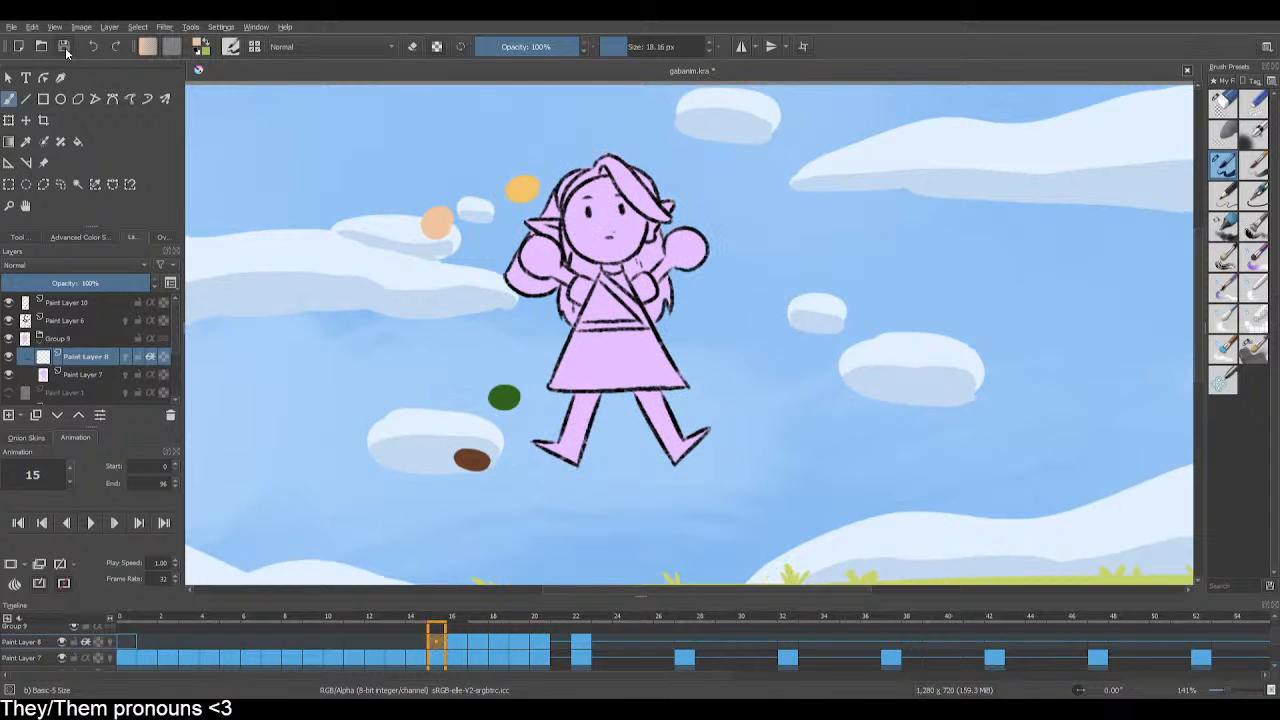
pyautogui.moveTo(540, 224)
pyautogui.mouseDown()
pyautogui.moveTo(528, 220)
pyautogui.moveTo(556, 234)
pyautogui.moveTo(539, 247)
pyautogui.moveTo(552, 260)
pyautogui.moveTo(528, 262)
pyautogui.moveTo(557, 267)
pyautogui.mouseUp()
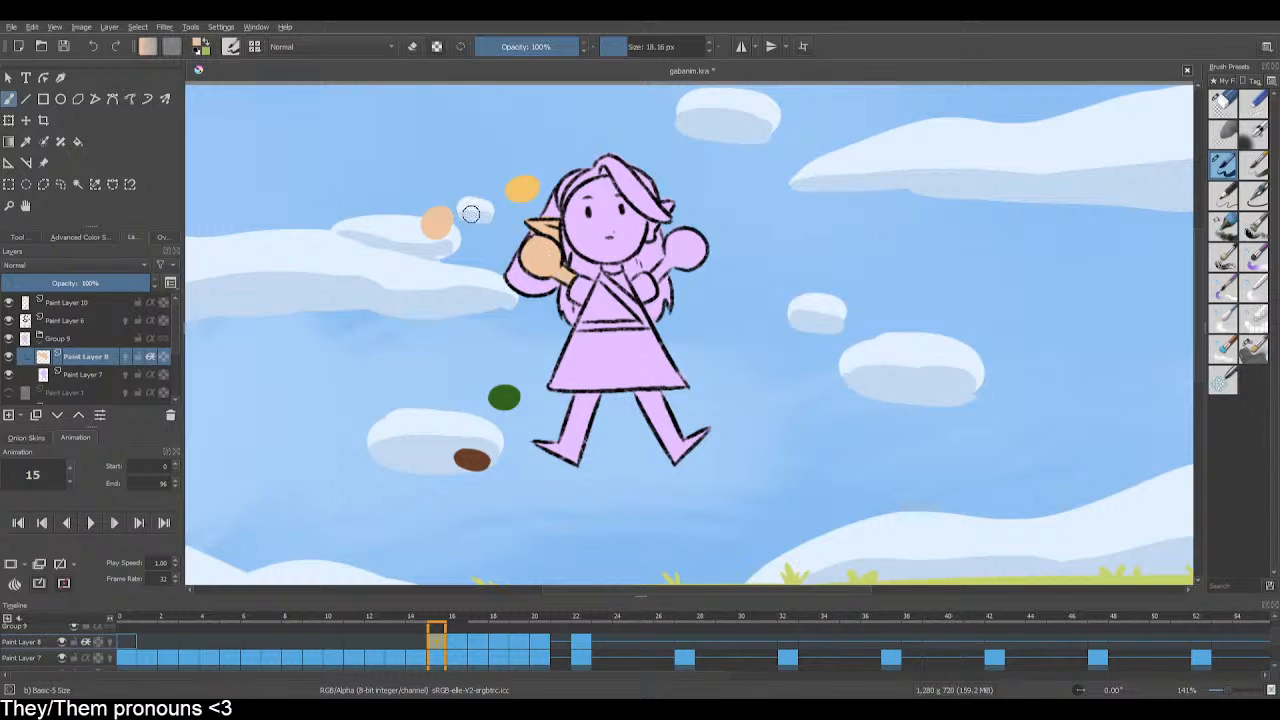
pyautogui.hotkey('ctrl', 's')
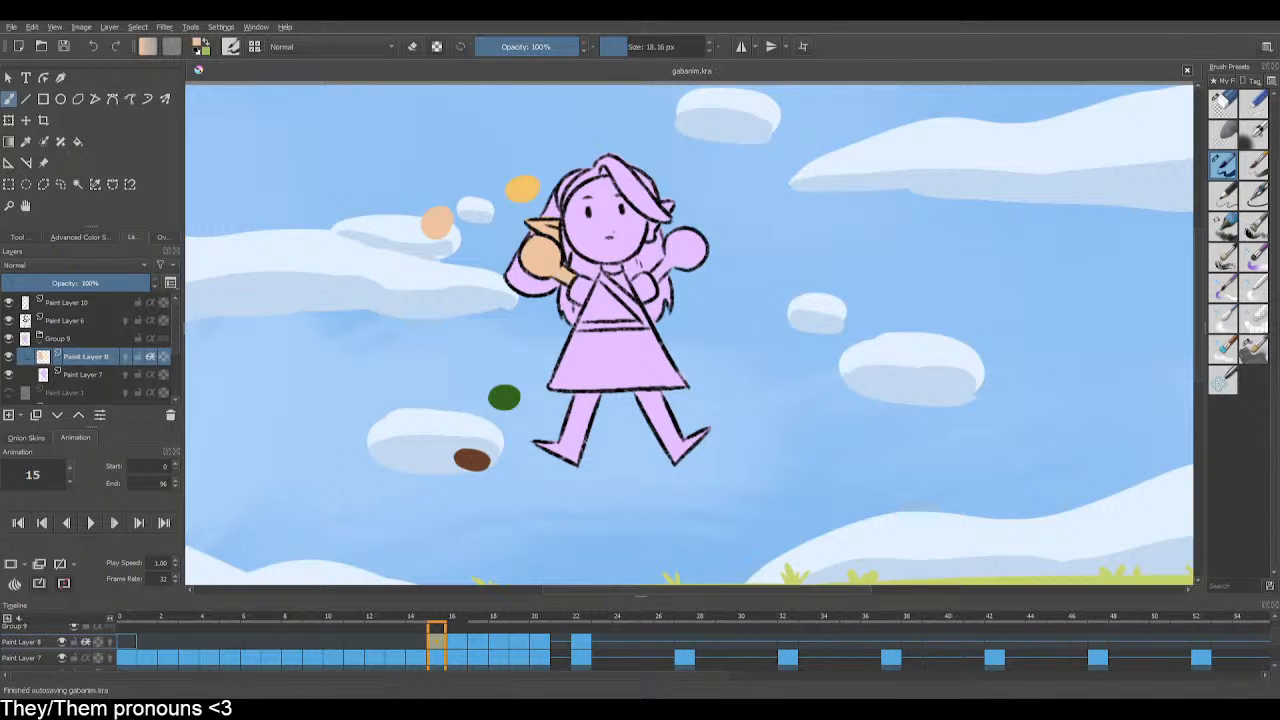
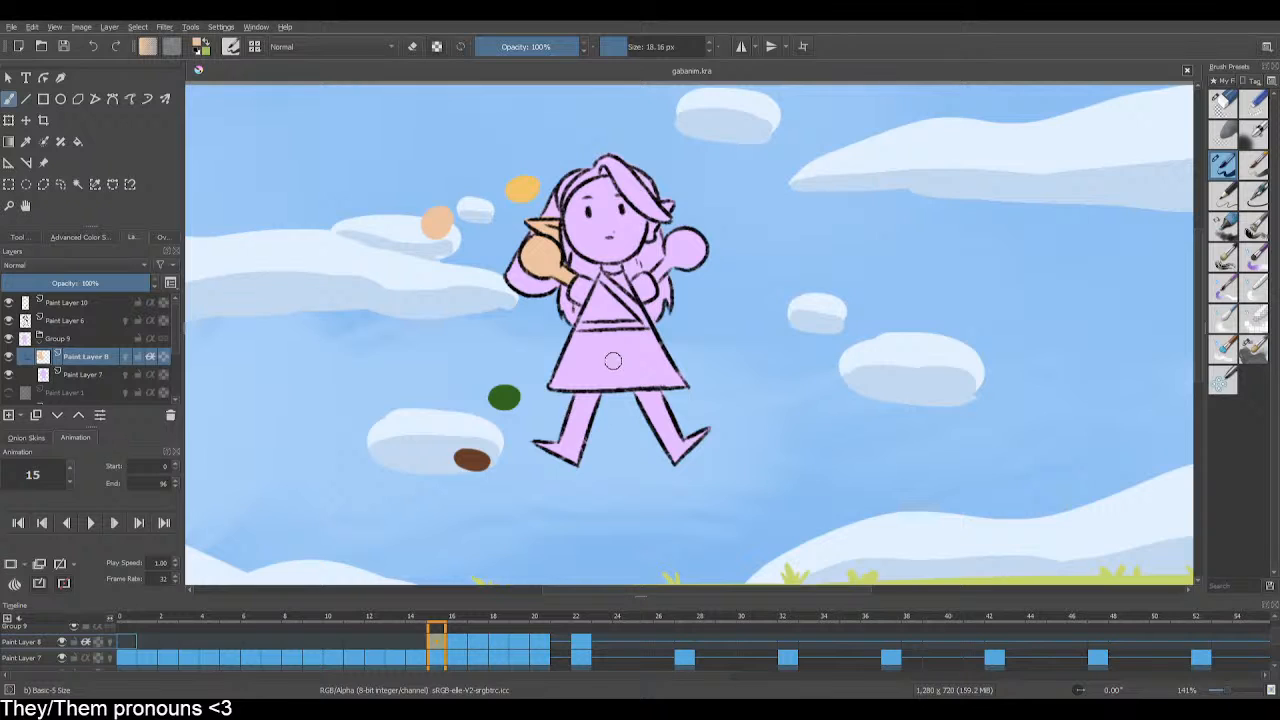
pyautogui.moveTo(573, 205)
pyautogui.mouseDown()
pyautogui.moveTo(607, 181)
pyautogui.moveTo(649, 221)
pyautogui.moveTo(667, 206)
pyautogui.moveTo(597, 256)
pyautogui.moveTo(586, 240)
pyautogui.moveTo(635, 235)
pyautogui.moveTo(583, 218)
pyautogui.moveTo(595, 240)
pyautogui.moveTo(612, 203)
pyautogui.mouseUp()
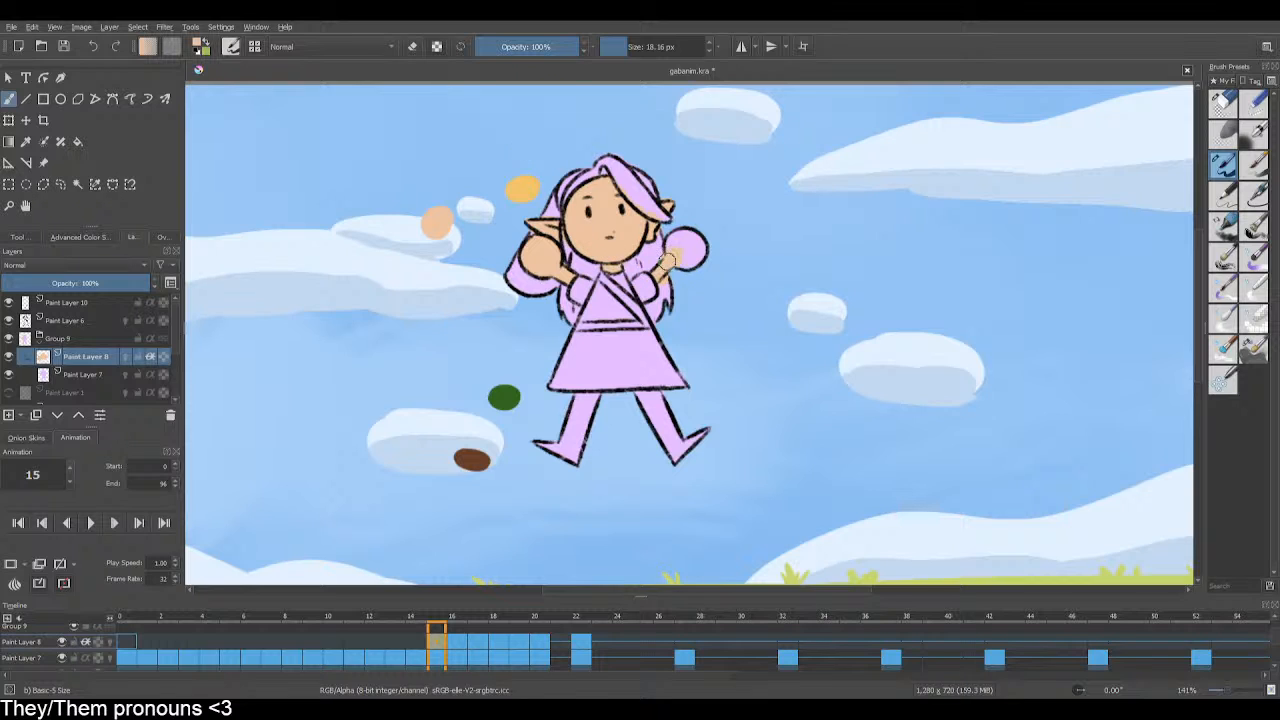
pyautogui.moveTo(675, 255)
pyautogui.mouseDown()
pyautogui.moveTo(689, 268)
pyautogui.moveTo(705, 250)
pyautogui.moveTo(687, 272)
pyautogui.mouseUp()
pyautogui.moveTo(573, 403)
pyautogui.mouseDown()
pyautogui.moveTo(605, 403)
pyautogui.moveTo(562, 401)
pyautogui.moveTo(610, 423)
pyautogui.moveTo(666, 396)
pyautogui.moveTo(630, 405)
pyautogui.mouseUp()
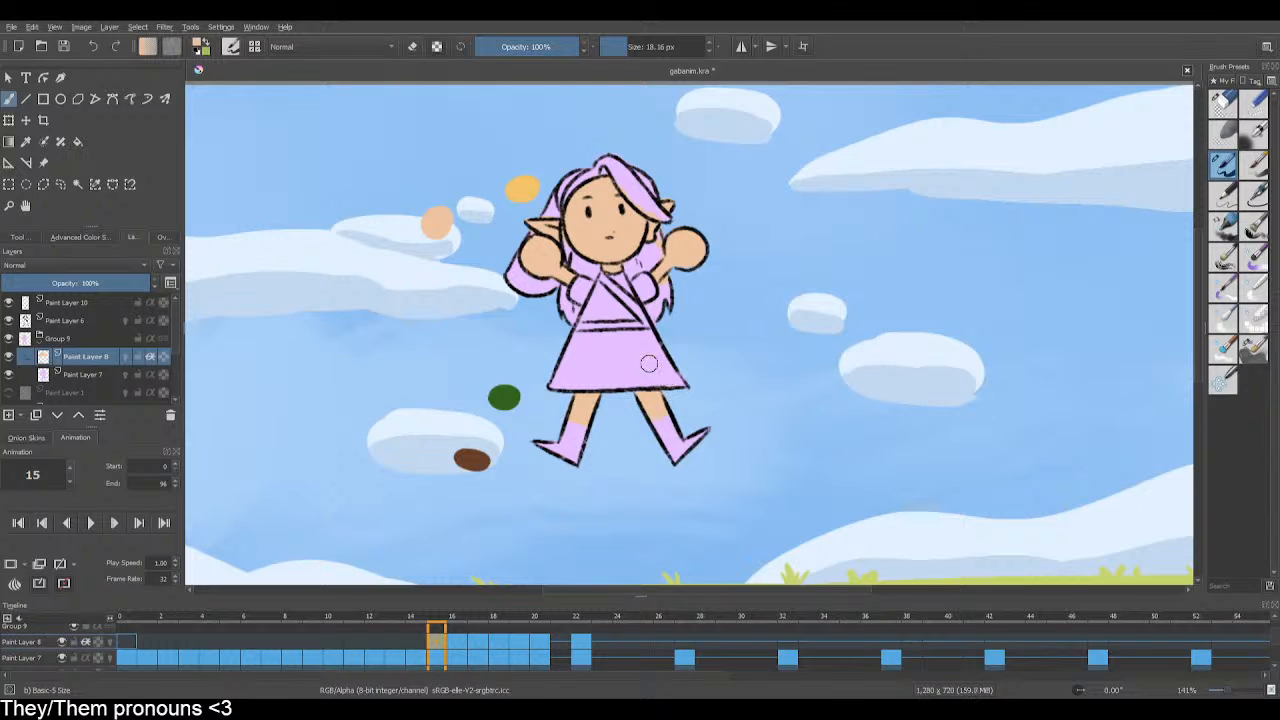
pyautogui.click(65, 47)
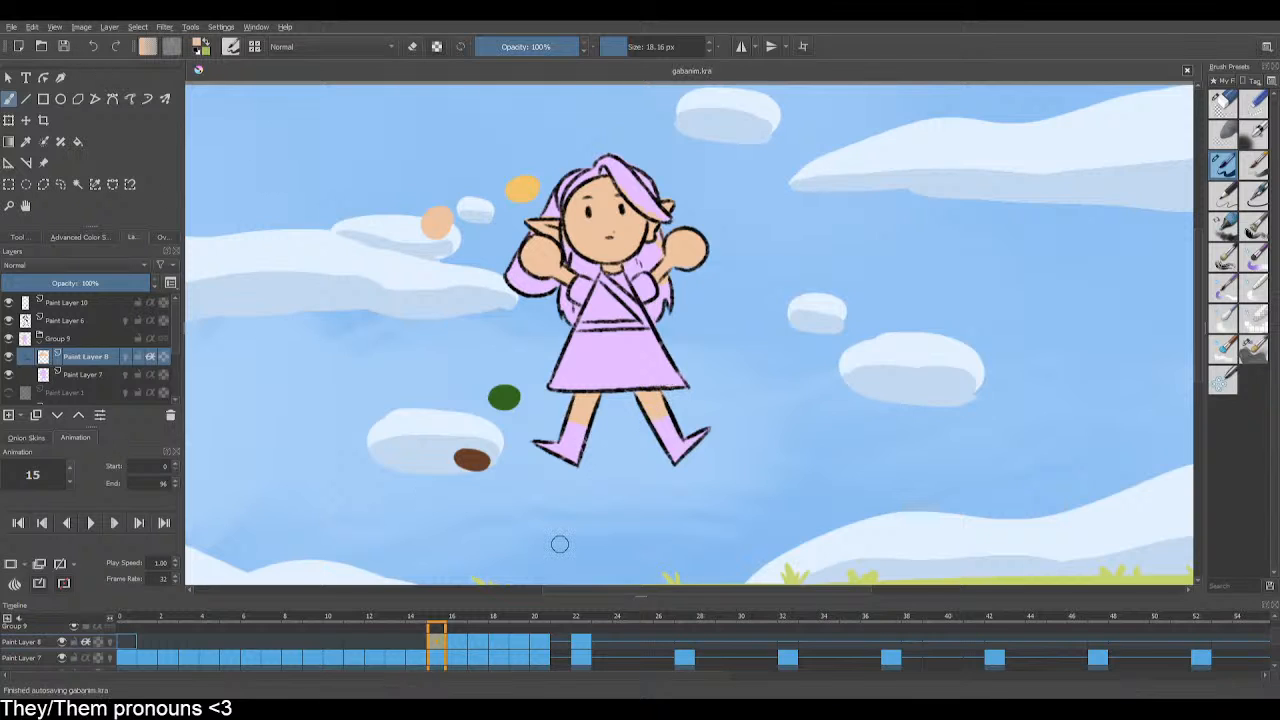
# Step: Paint all of the character's bare skin peach on frame 14 of Paint Layer 8, from face and ears to upper legs, and save
pyautogui.click(413, 647)
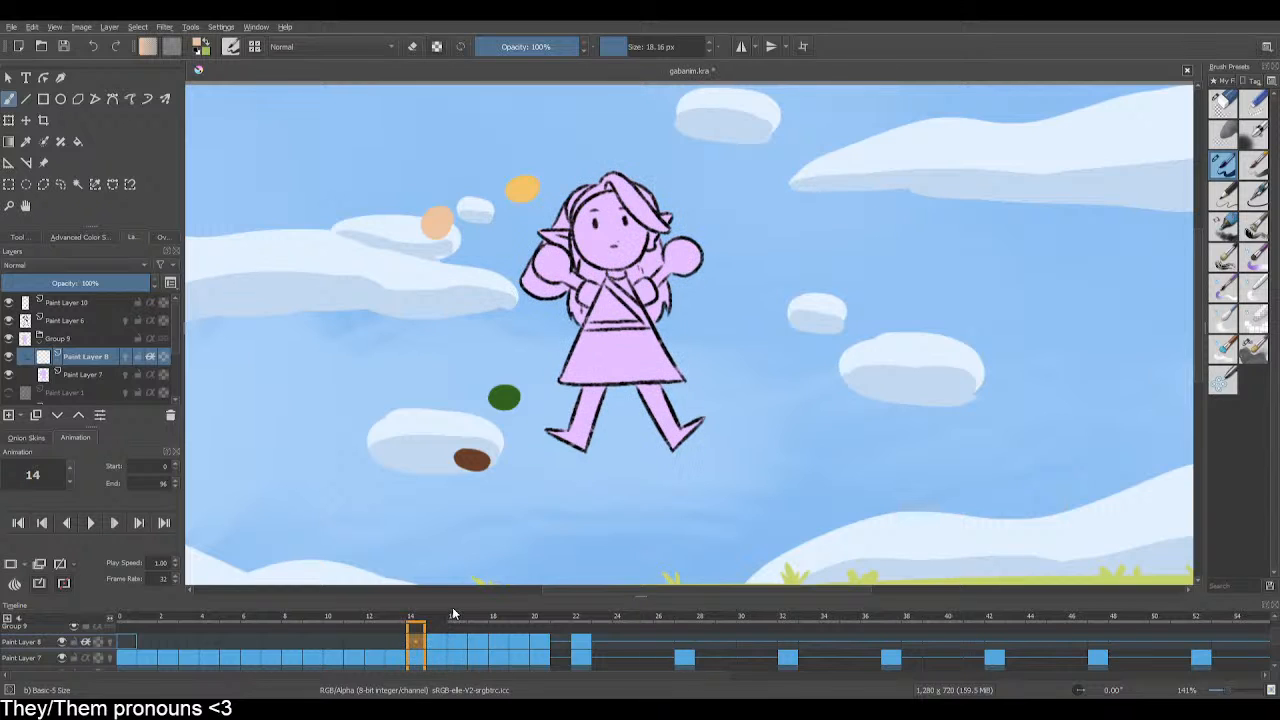
pyautogui.click(64, 47)
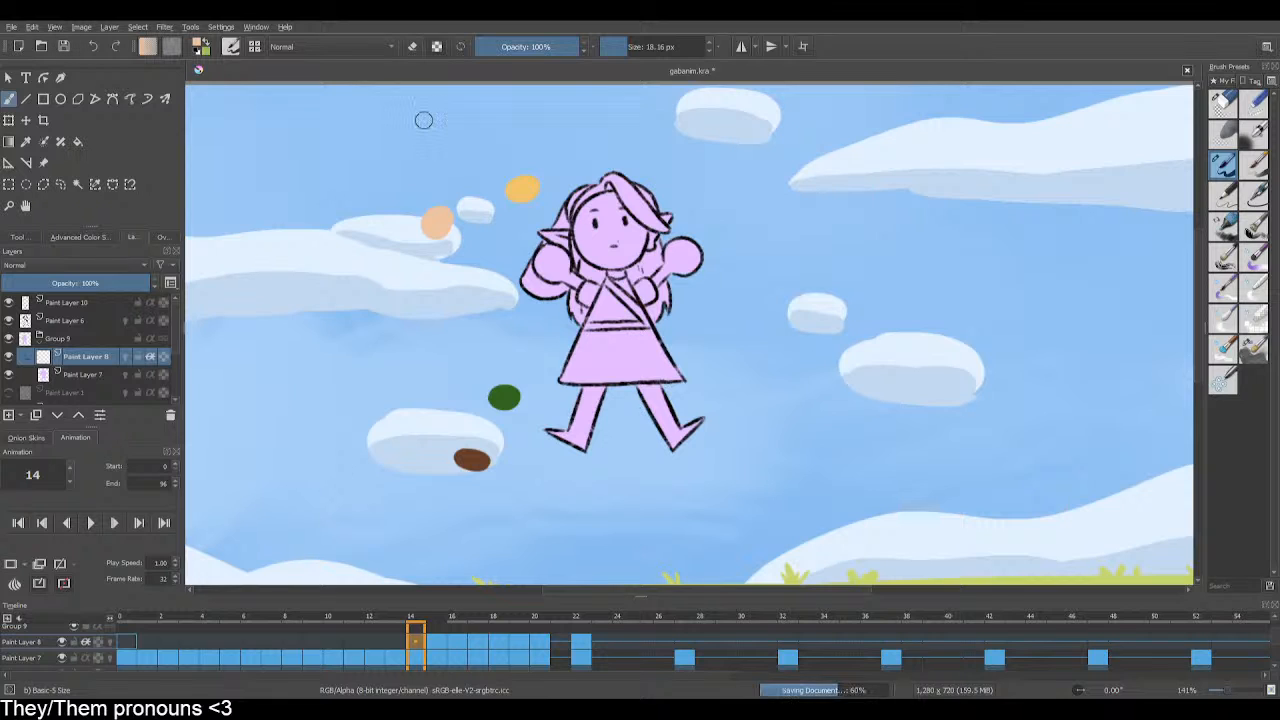
pyautogui.moveTo(549, 254)
pyautogui.mouseDown()
pyautogui.moveTo(578, 284)
pyautogui.moveTo(560, 232)
pyautogui.mouseUp()
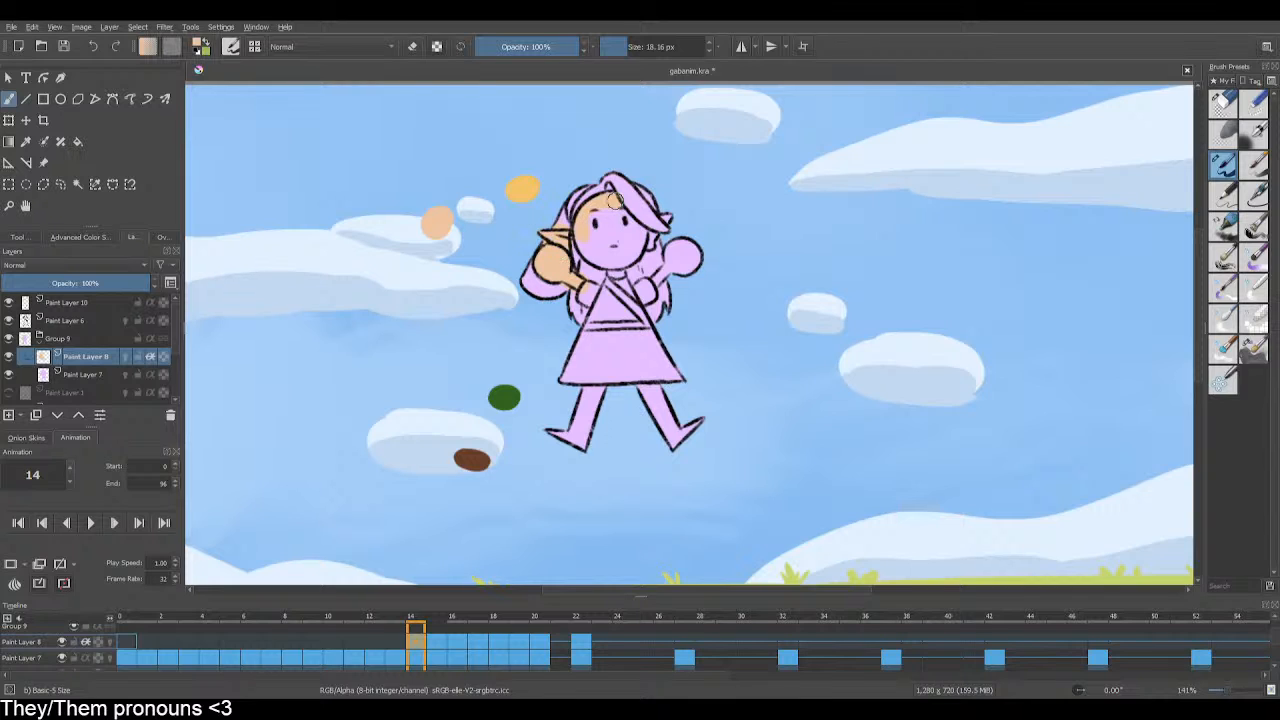
pyautogui.moveTo(614, 200)
pyautogui.mouseDown()
pyautogui.moveTo(586, 215)
pyautogui.moveTo(592, 256)
pyautogui.moveTo(632, 256)
pyautogui.moveTo(641, 220)
pyautogui.moveTo(602, 236)
pyautogui.mouseUp()
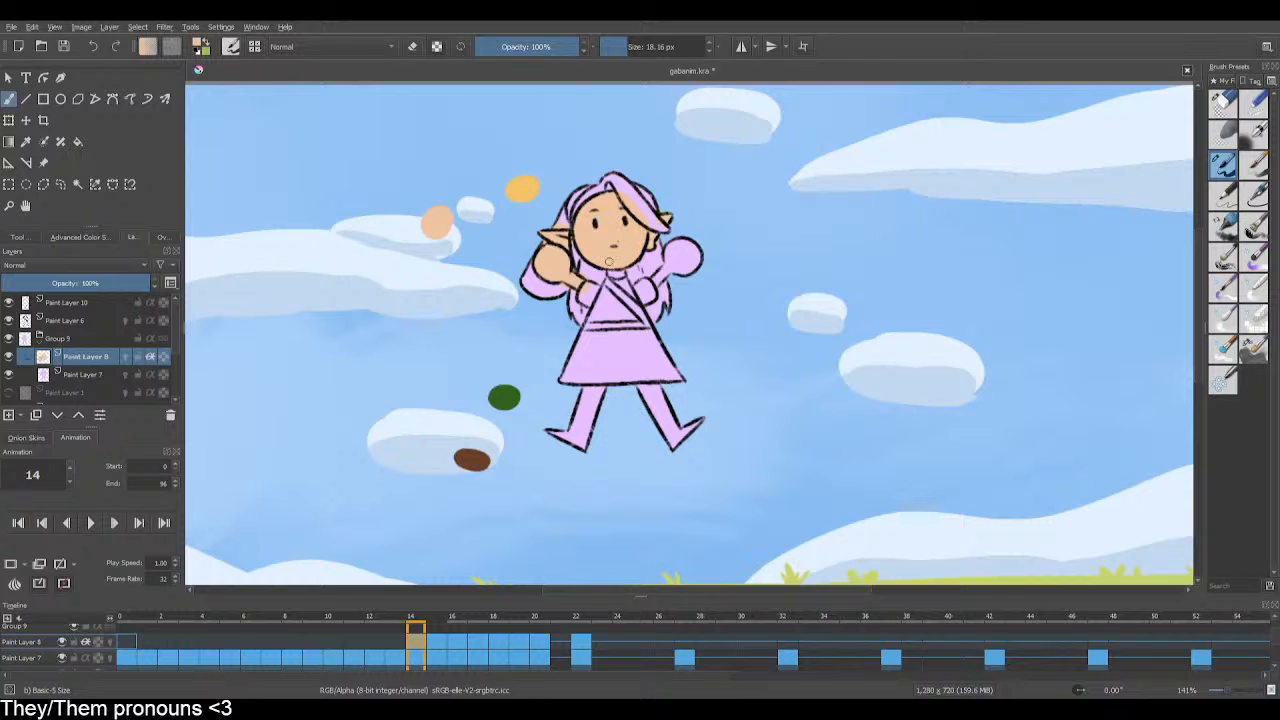
pyautogui.click(58, 47)
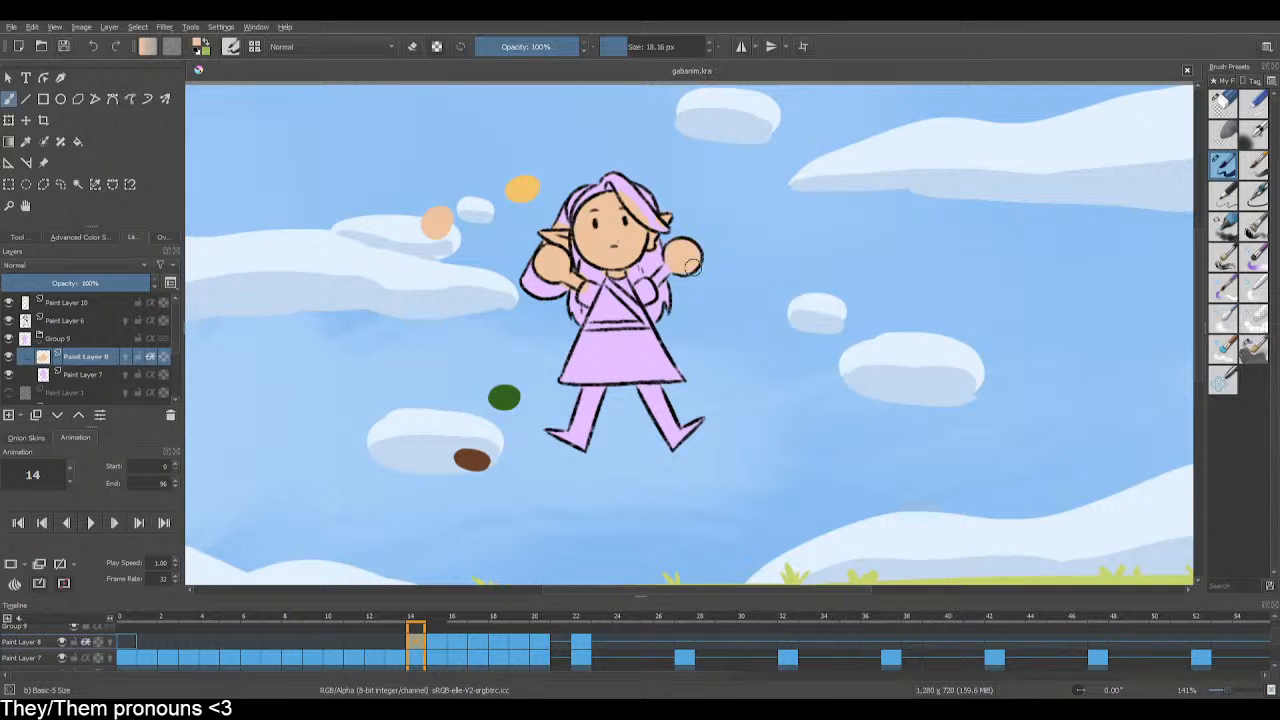
pyautogui.moveTo(678, 258); pyautogui.dragTo(667, 253)
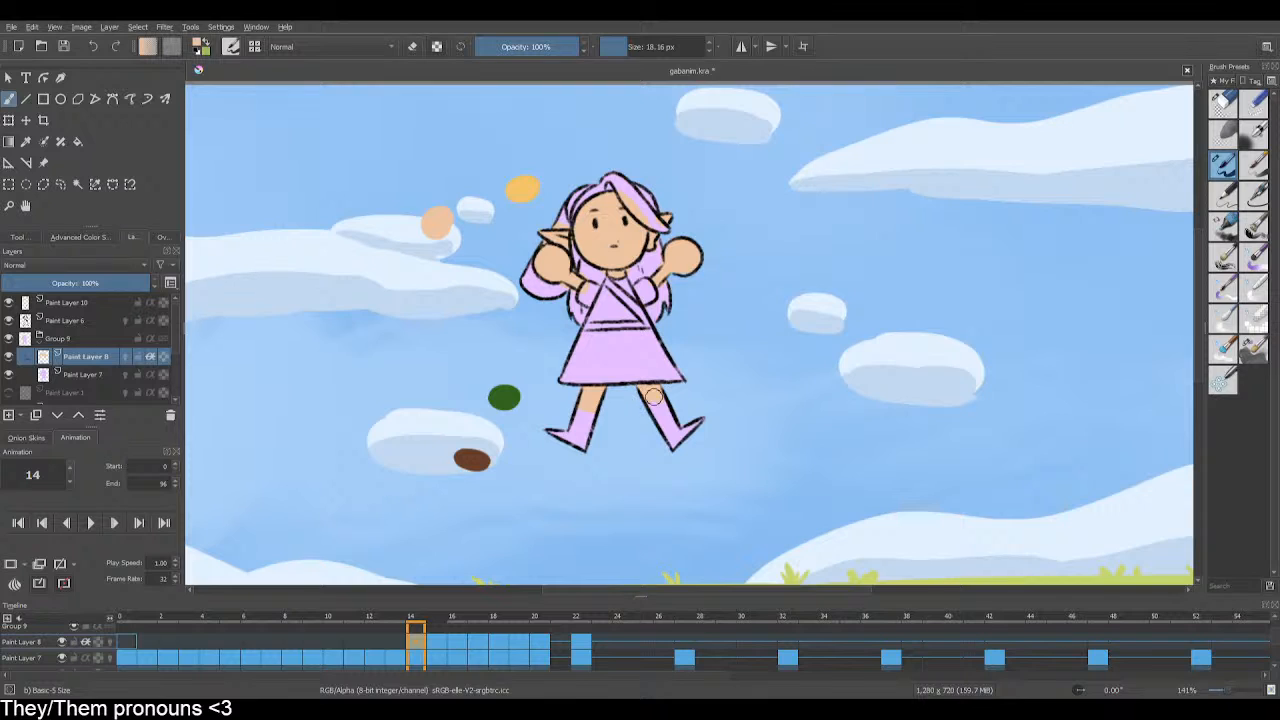
pyautogui.click(63, 46)
# Step: Paint the ears, face, hands, forearms and upper legs on frame 13 of Paint Layer 8 in the peach skin tone
pyautogui.click(395, 641)
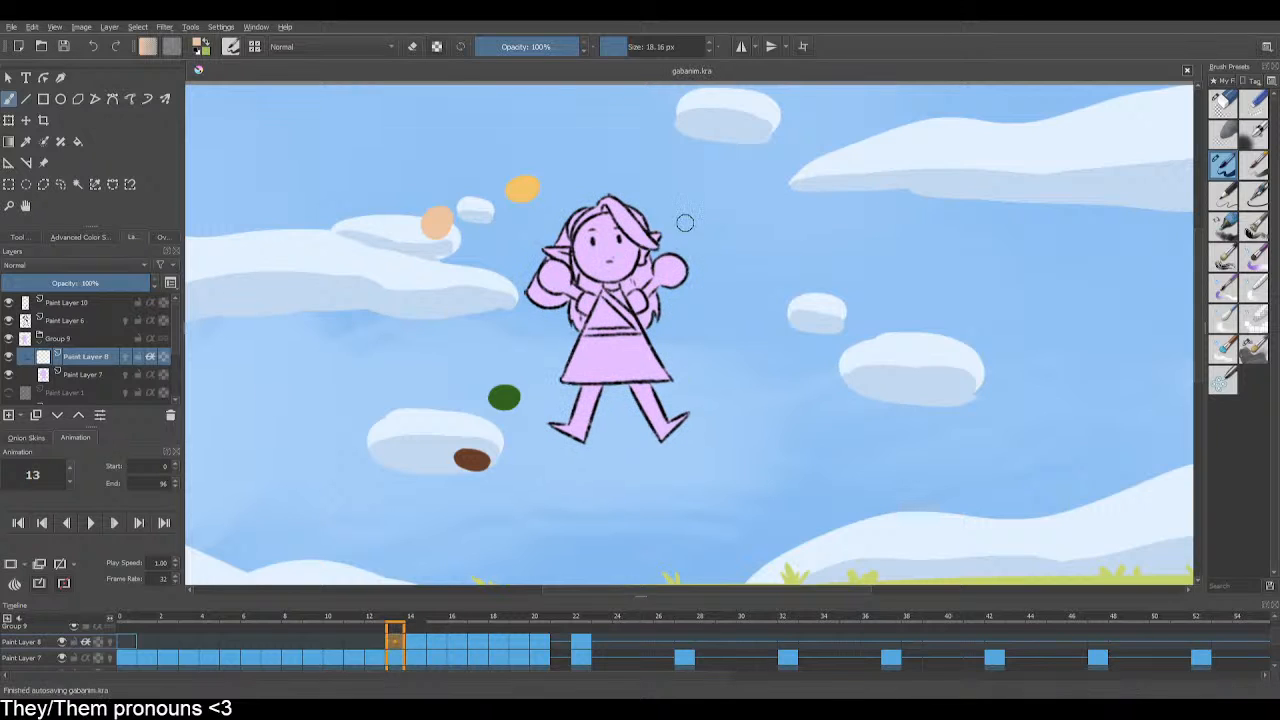
pyautogui.click(655, 236)
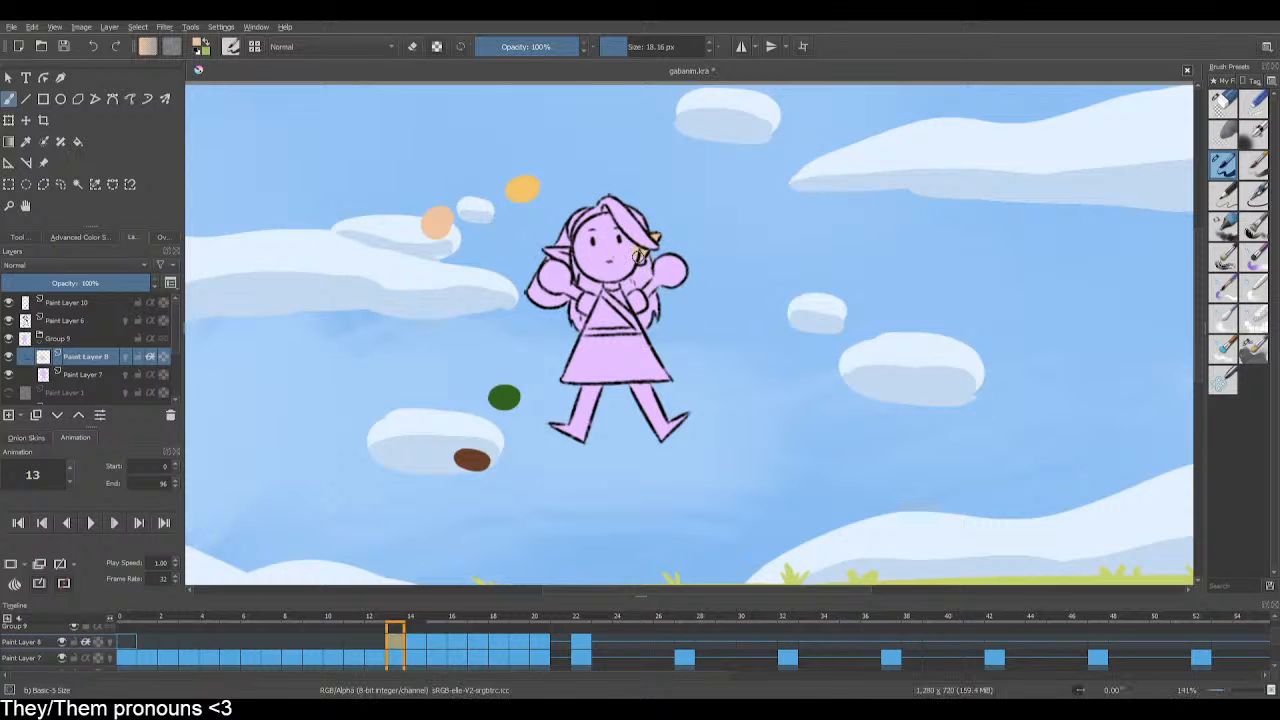
pyautogui.click(546, 245)
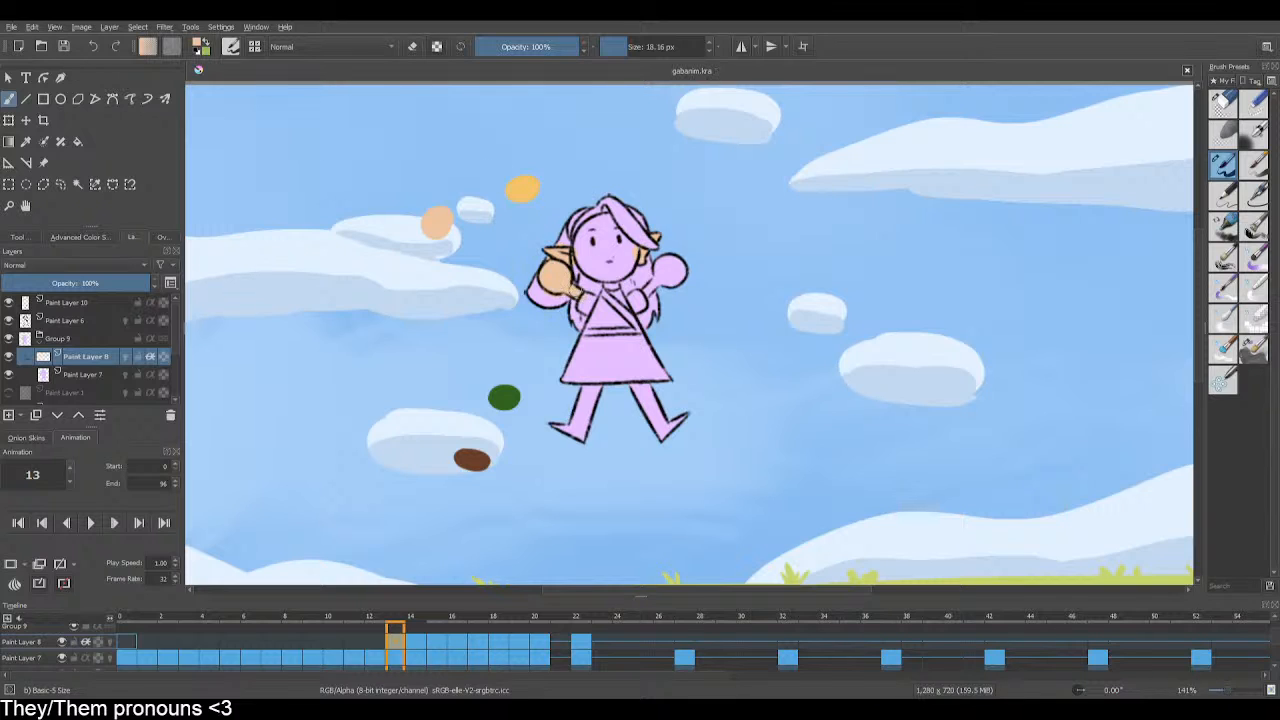
pyautogui.click(581, 253)
pyautogui.moveTo(579, 259)
pyautogui.mouseDown()
pyautogui.moveTo(622, 259)
pyautogui.moveTo(627, 242)
pyautogui.moveTo(612, 221)
pyautogui.moveTo(580, 234)
pyautogui.moveTo(606, 214)
pyautogui.moveTo(627, 249)
pyautogui.moveTo(594, 244)
pyautogui.mouseUp()
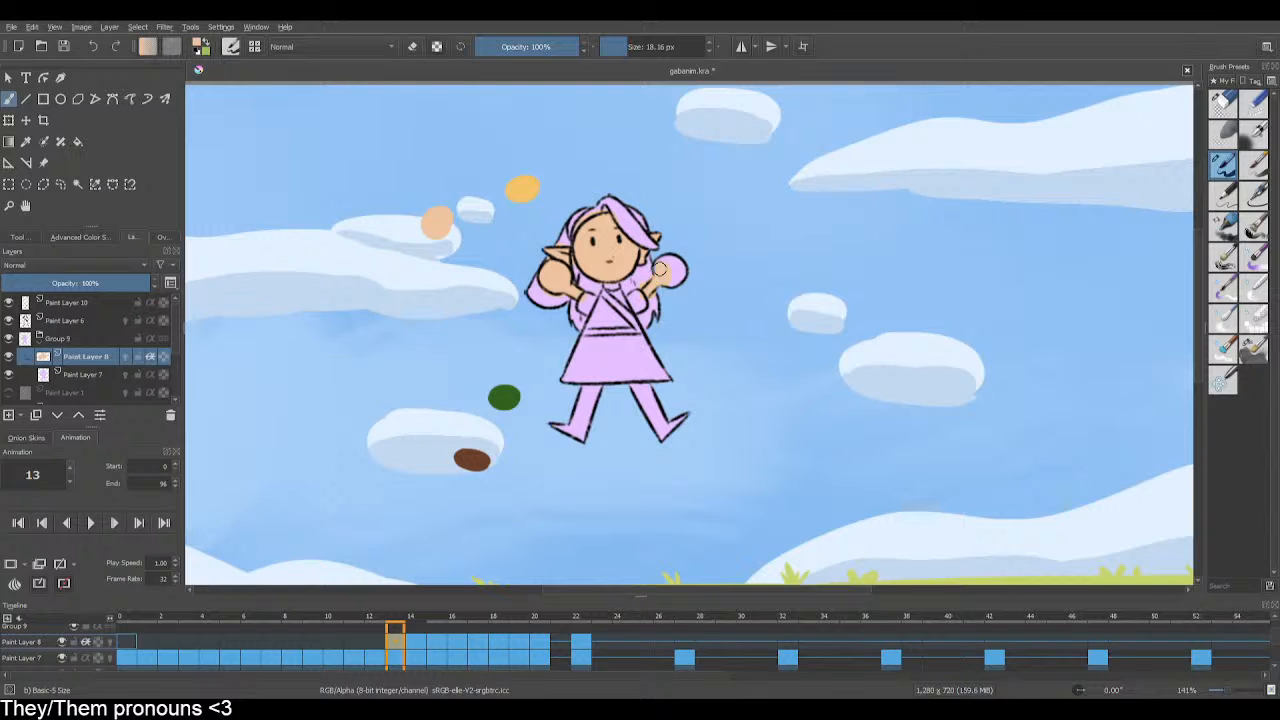
pyautogui.moveTo(660, 270)
pyautogui.mouseDown()
pyautogui.moveTo(674, 260)
pyautogui.moveTo(680, 276)
pyautogui.mouseUp()
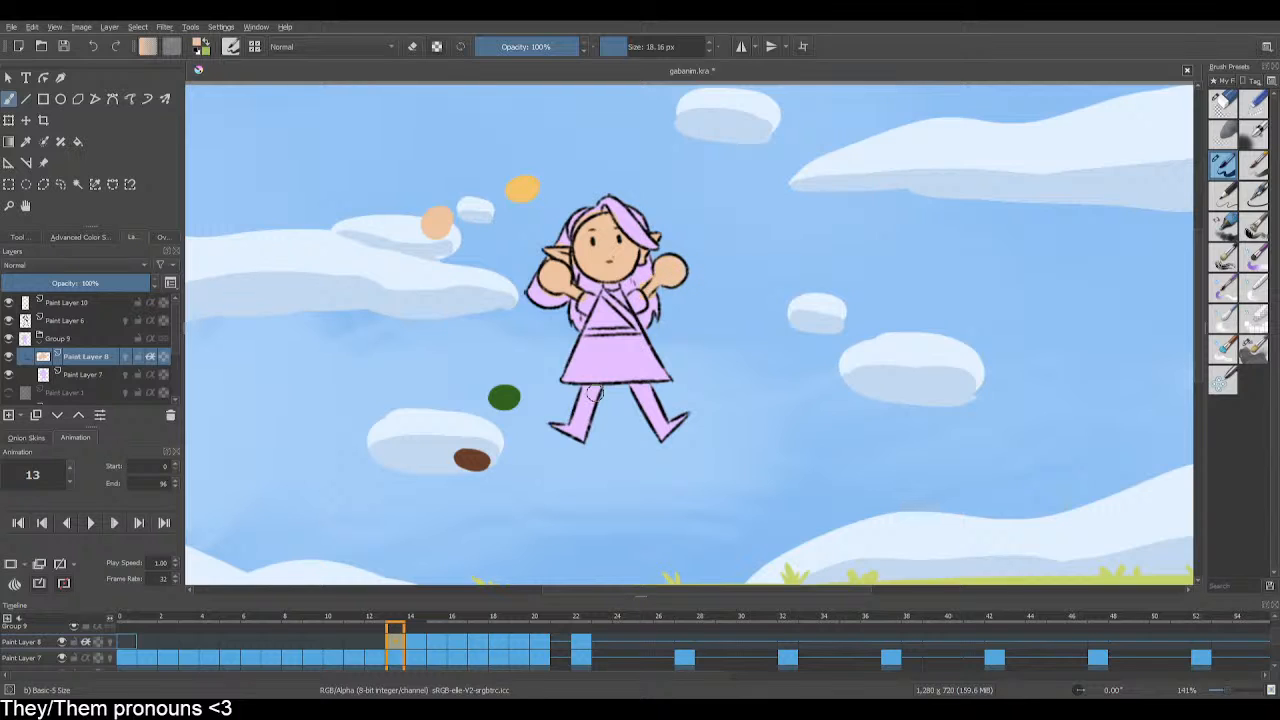
pyautogui.moveTo(581, 390)
pyautogui.mouseDown()
pyautogui.moveTo(618, 402)
pyautogui.moveTo(609, 389)
pyautogui.moveTo(647, 392)
pyautogui.mouseUp()
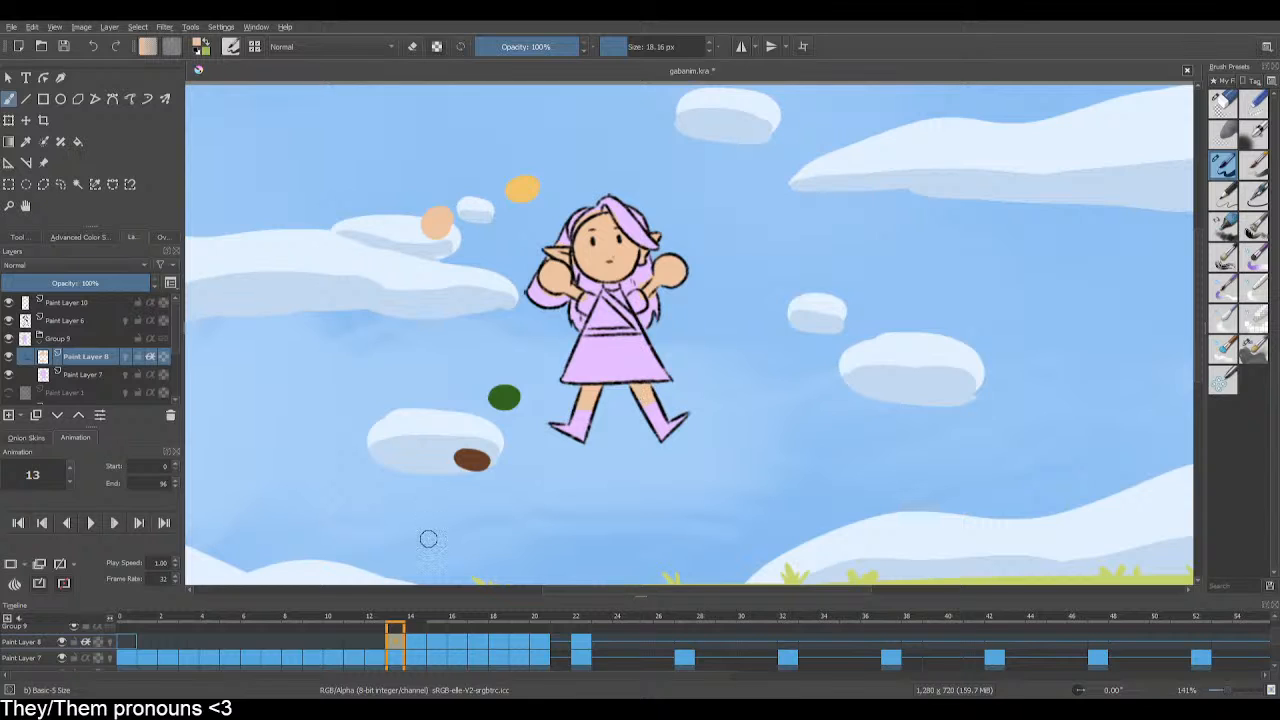
# Step: Paint the ears, face, neck, hands, forearms and upper legs peach on frame 12 of Paint Layer 8 and save the document
pyautogui.click(372, 647)
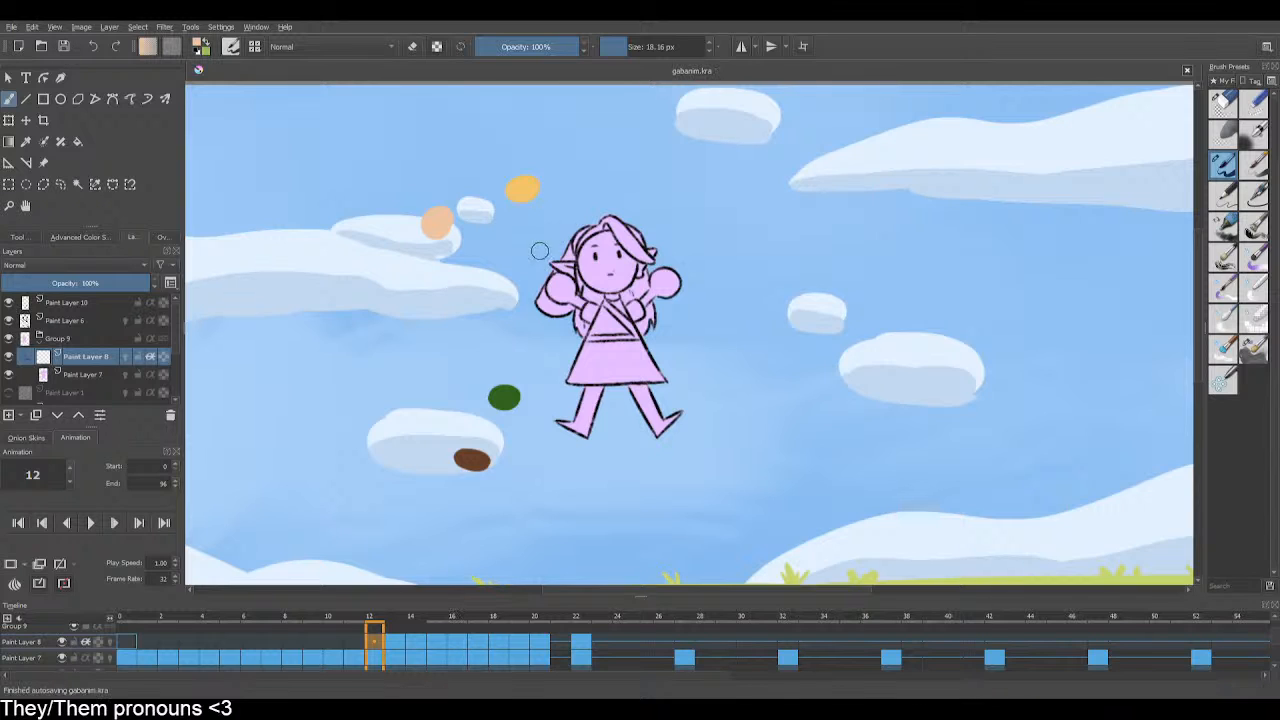
pyautogui.moveTo(567, 269); pyautogui.dragTo(573, 277)
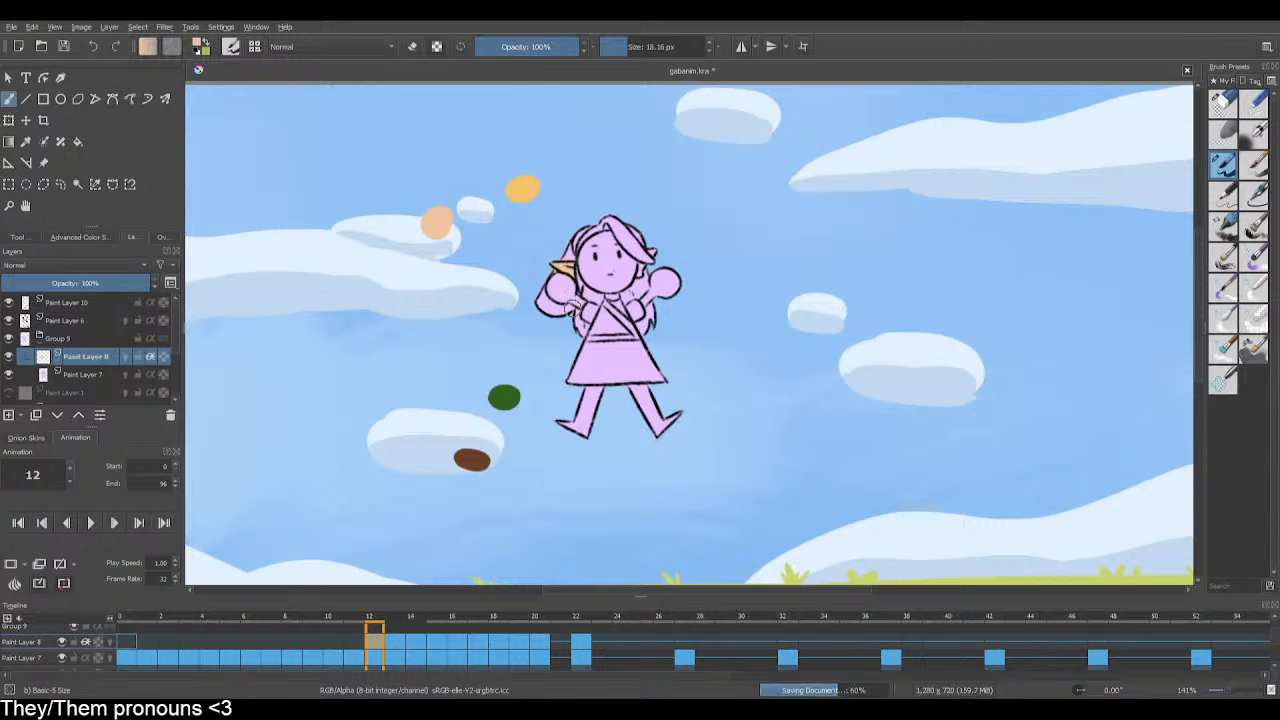
pyautogui.moveTo(587, 257)
pyautogui.mouseDown()
pyautogui.moveTo(606, 284)
pyautogui.moveTo(629, 263)
pyautogui.moveTo(608, 232)
pyautogui.moveTo(590, 245)
pyautogui.moveTo(641, 266)
pyautogui.mouseUp()
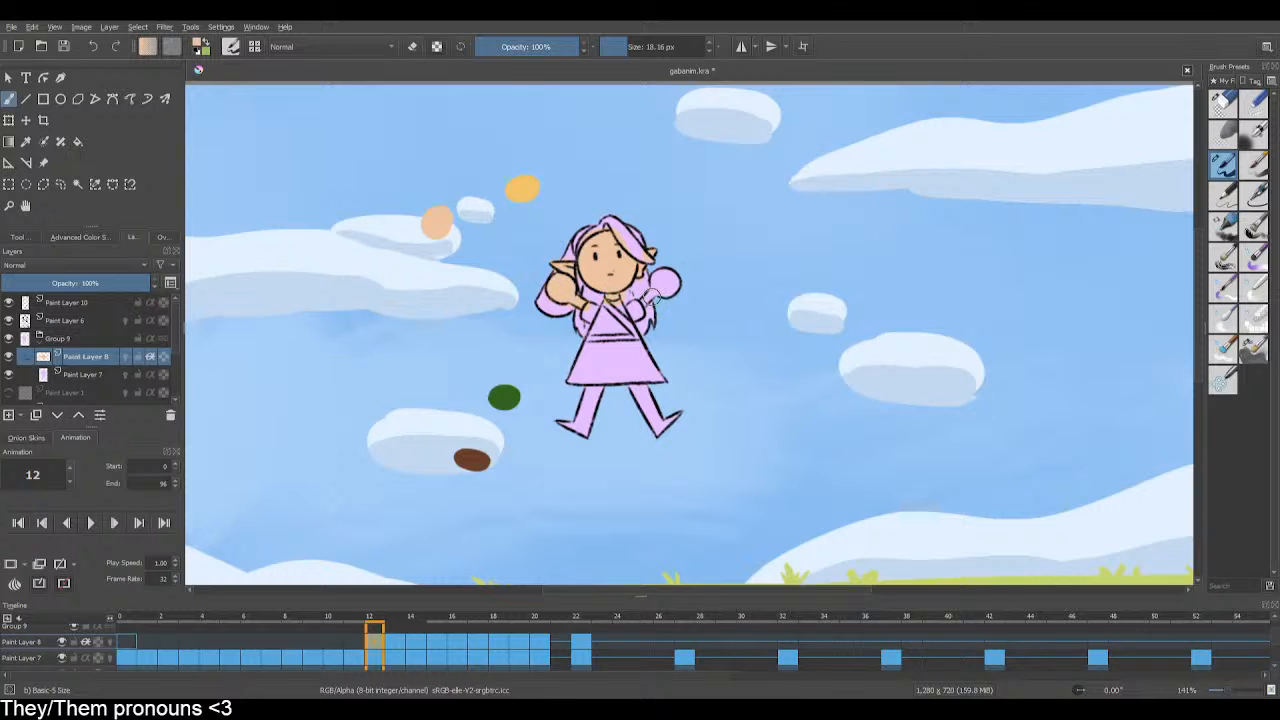
pyautogui.moveTo(662, 275); pyautogui.dragTo(675, 288)
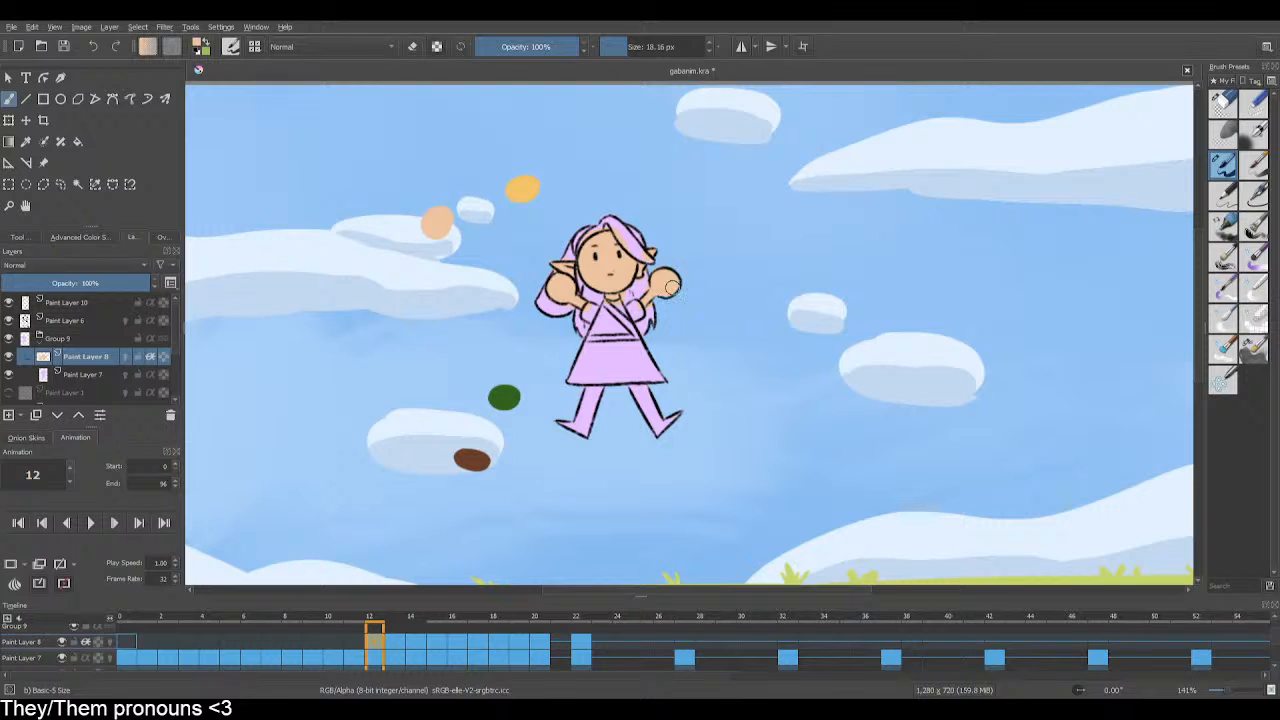
pyautogui.moveTo(580, 386)
pyautogui.mouseDown()
pyautogui.moveTo(610, 390)
pyautogui.moveTo(575, 398)
pyautogui.moveTo(620, 402)
pyautogui.mouseUp()
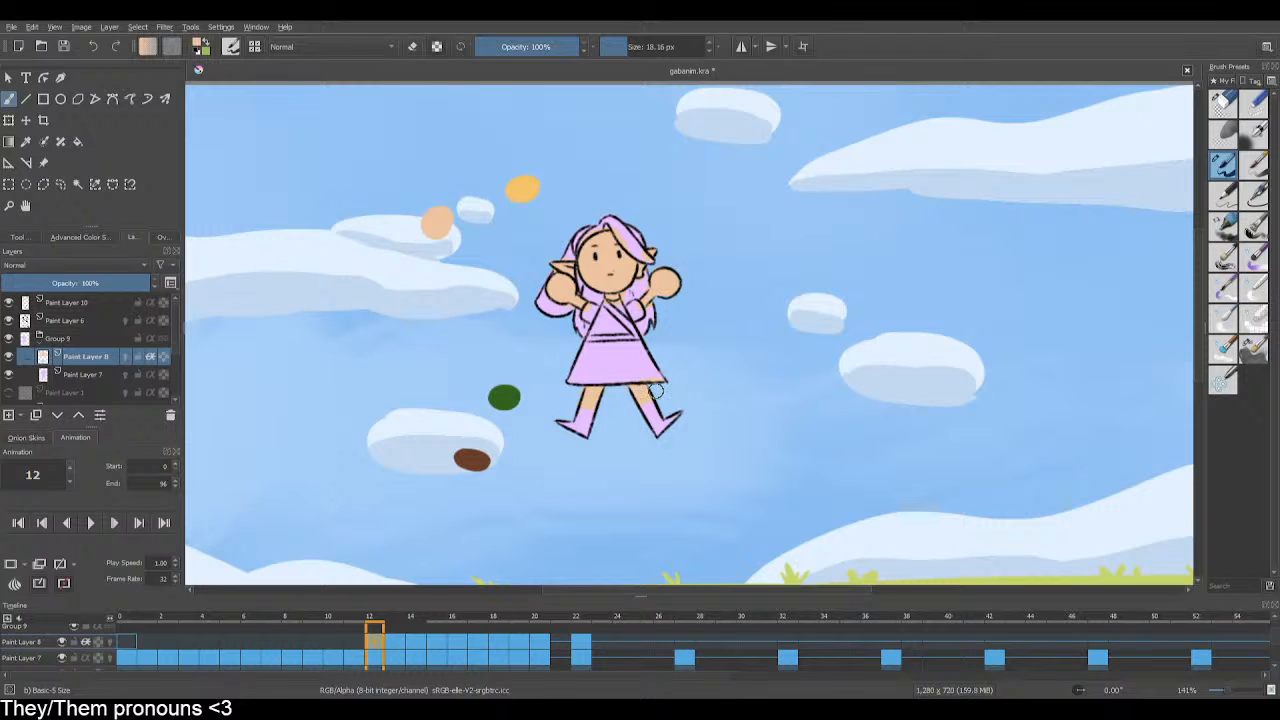
pyautogui.click(62, 46)
# Step: Paint the character's ears, hands, forearms, face and upper legs peach on frame 11 of Paint Layer 8 and save the document
pyautogui.click(357, 636)
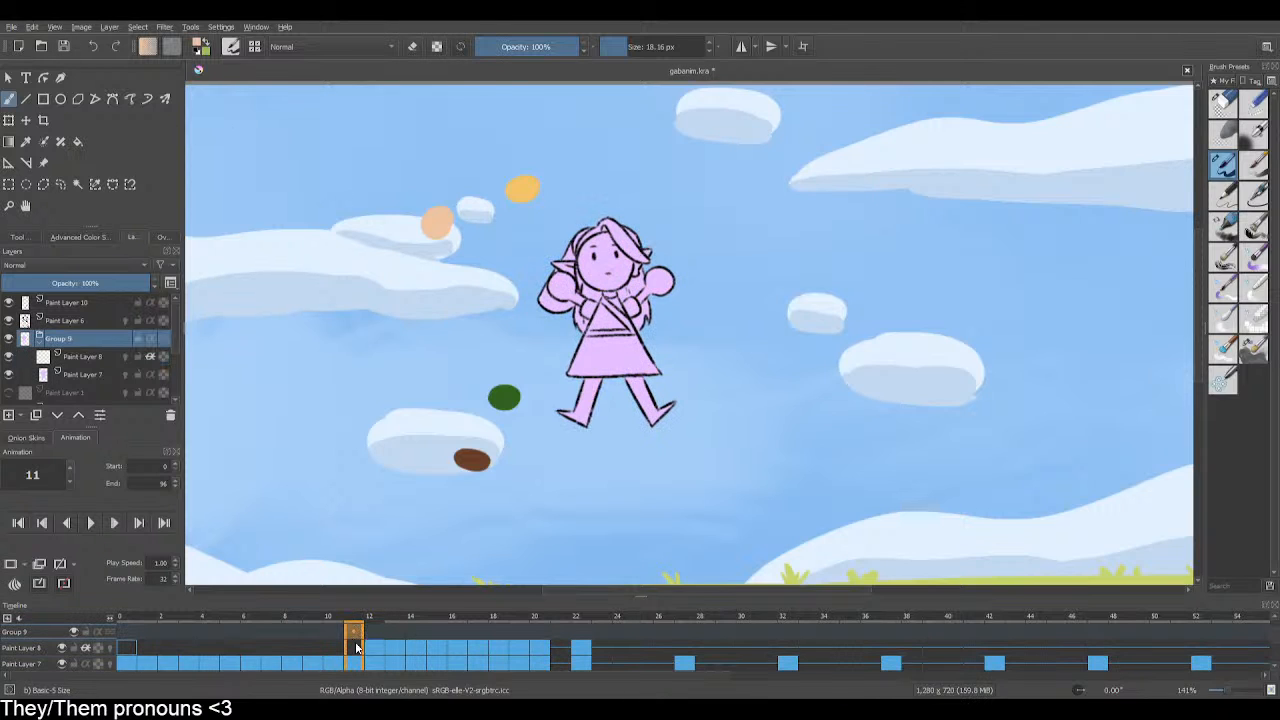
pyautogui.click(356, 650)
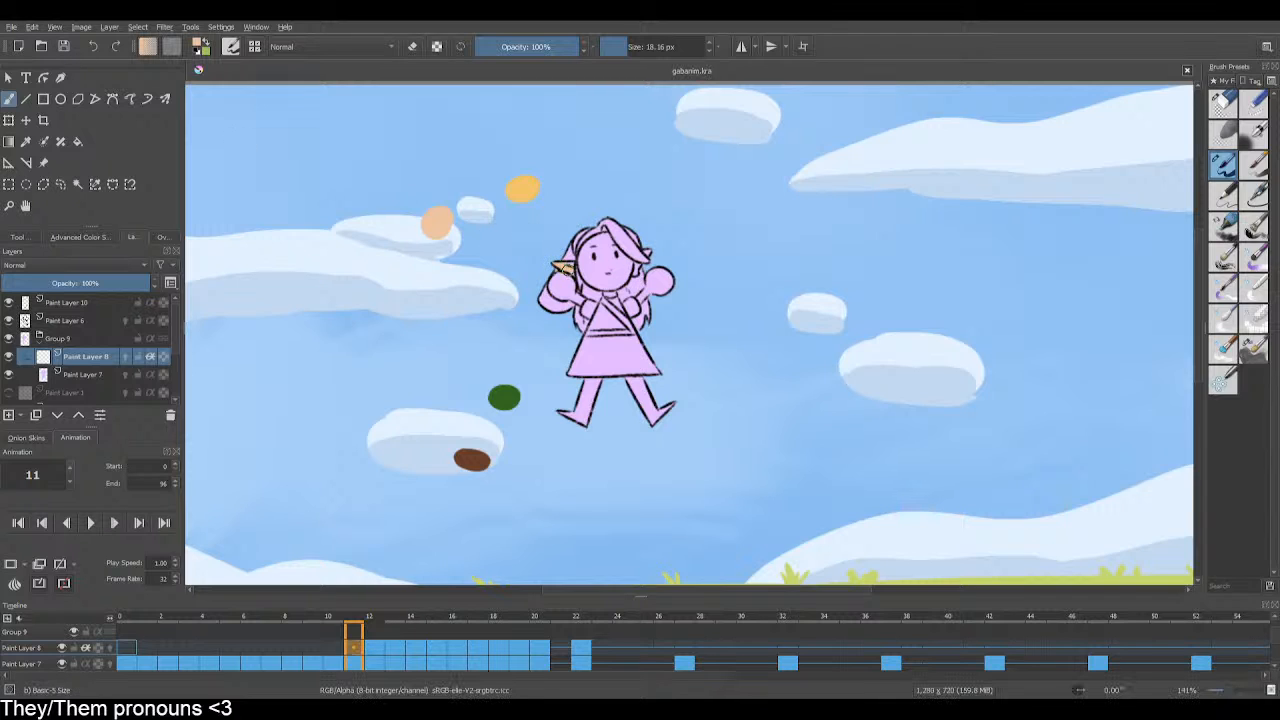
pyautogui.moveTo(565, 270)
pyautogui.mouseDown()
pyautogui.moveTo(555, 288)
pyautogui.moveTo(567, 290)
pyautogui.mouseUp()
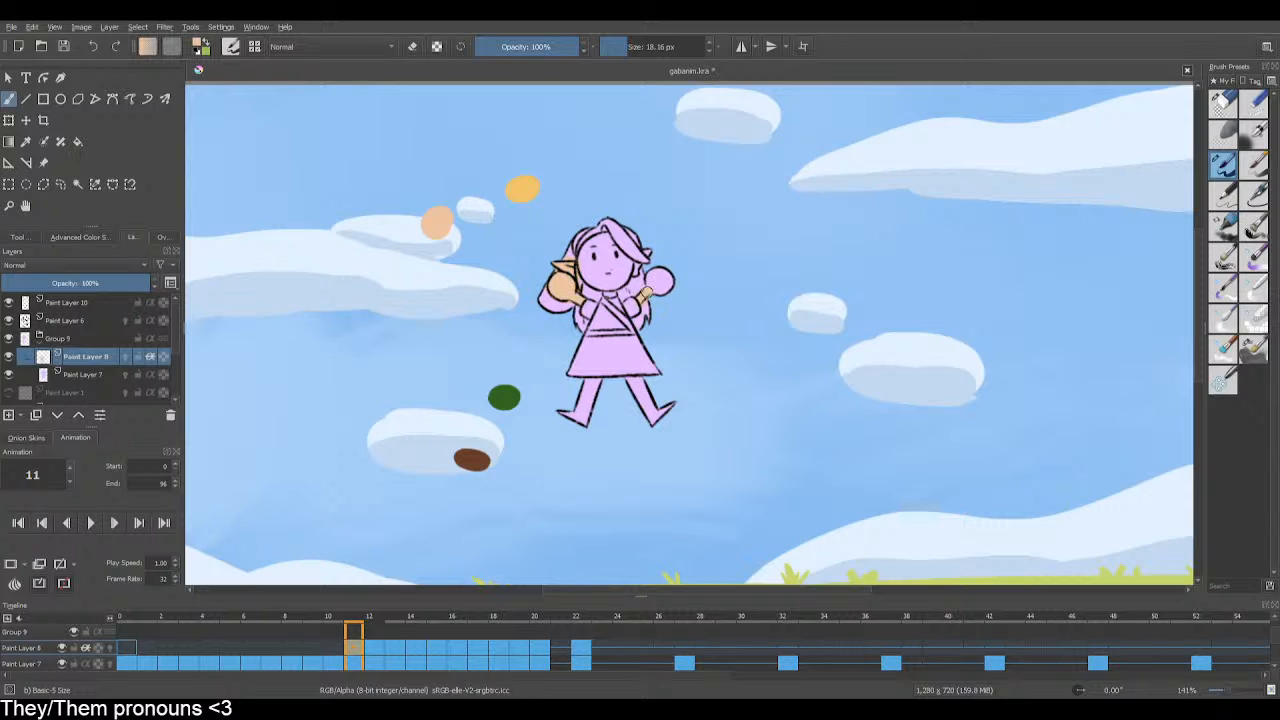
pyautogui.moveTo(660, 287); pyautogui.dragTo(600, 272)
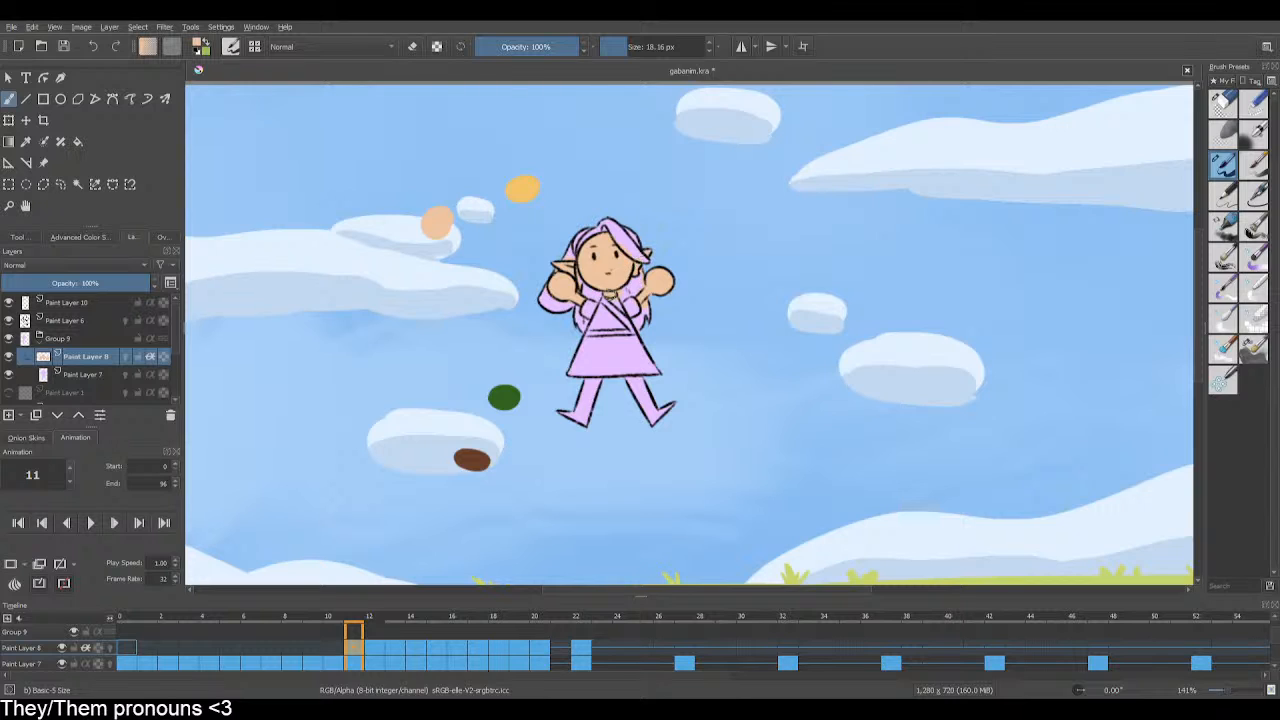
pyautogui.moveTo(598, 383)
pyautogui.mouseDown()
pyautogui.moveTo(580, 390)
pyautogui.moveTo(645, 384)
pyautogui.moveTo(627, 392)
pyautogui.mouseUp()
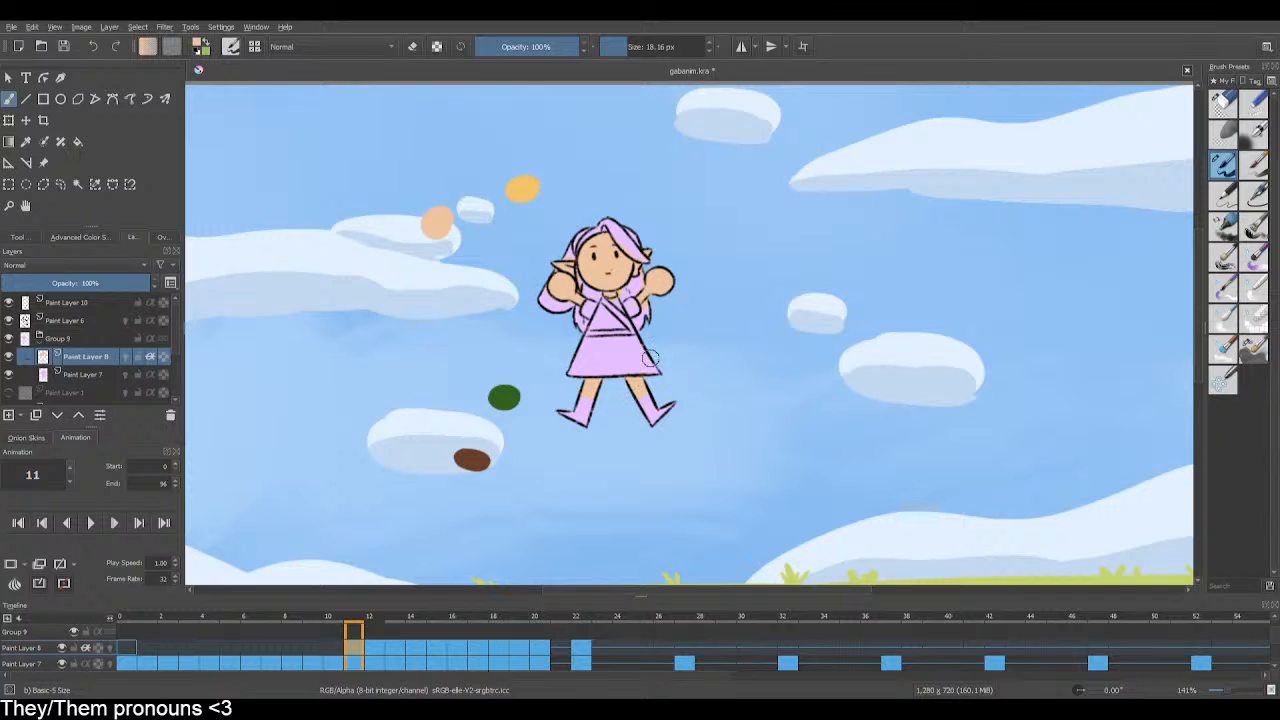
pyautogui.hotkey('ctrl', 's')
# Step: Paint the ears, hands, forearms, face and upper legs on frame 10 of Paint Layer 8 in the peach skin tone
pyautogui.click(335, 648)
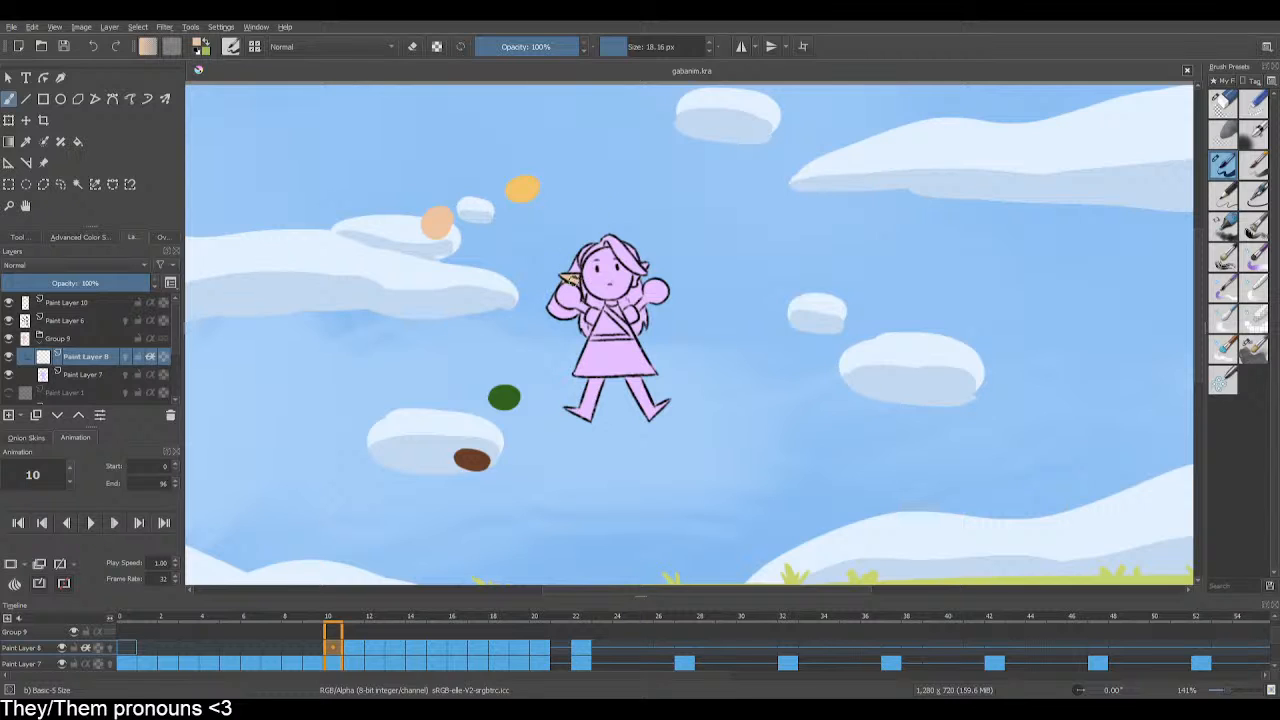
pyautogui.moveTo(572, 279); pyautogui.dragTo(563, 290)
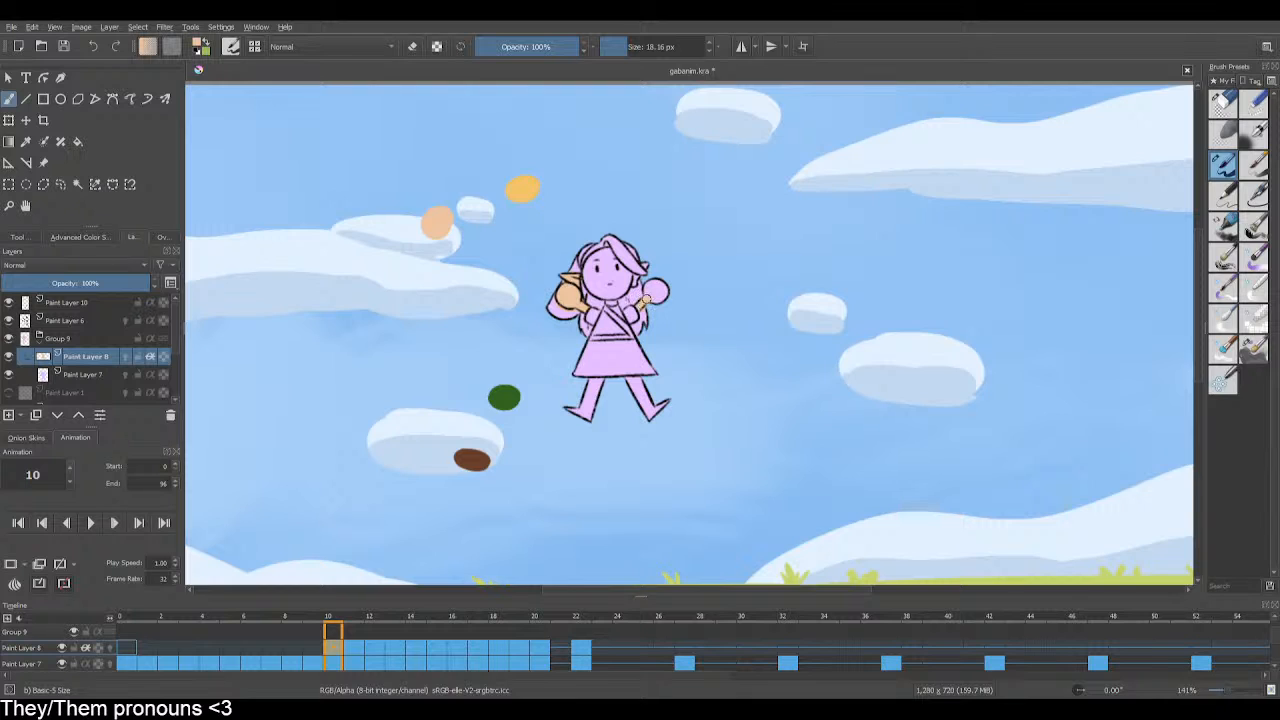
pyautogui.moveTo(648, 287)
pyautogui.mouseDown()
pyautogui.moveTo(661, 289)
pyautogui.moveTo(645, 265)
pyautogui.mouseUp()
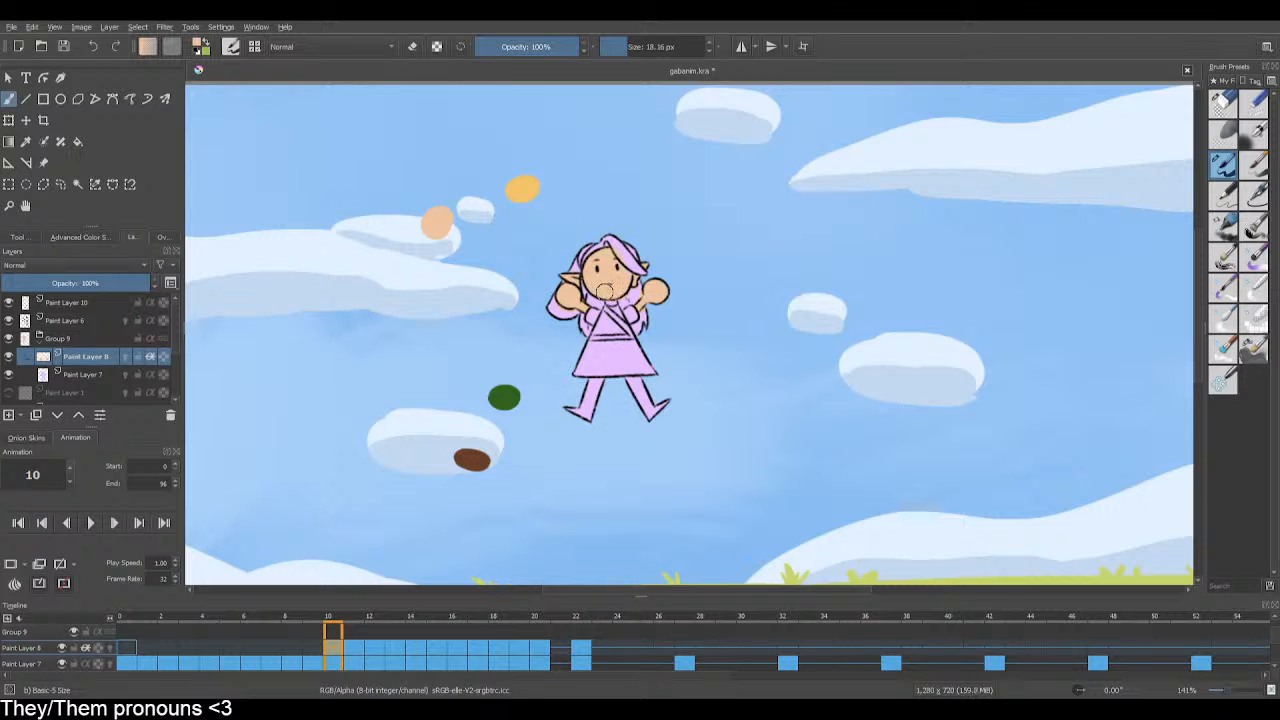
pyautogui.moveTo(587, 382); pyautogui.dragTo(600, 392)
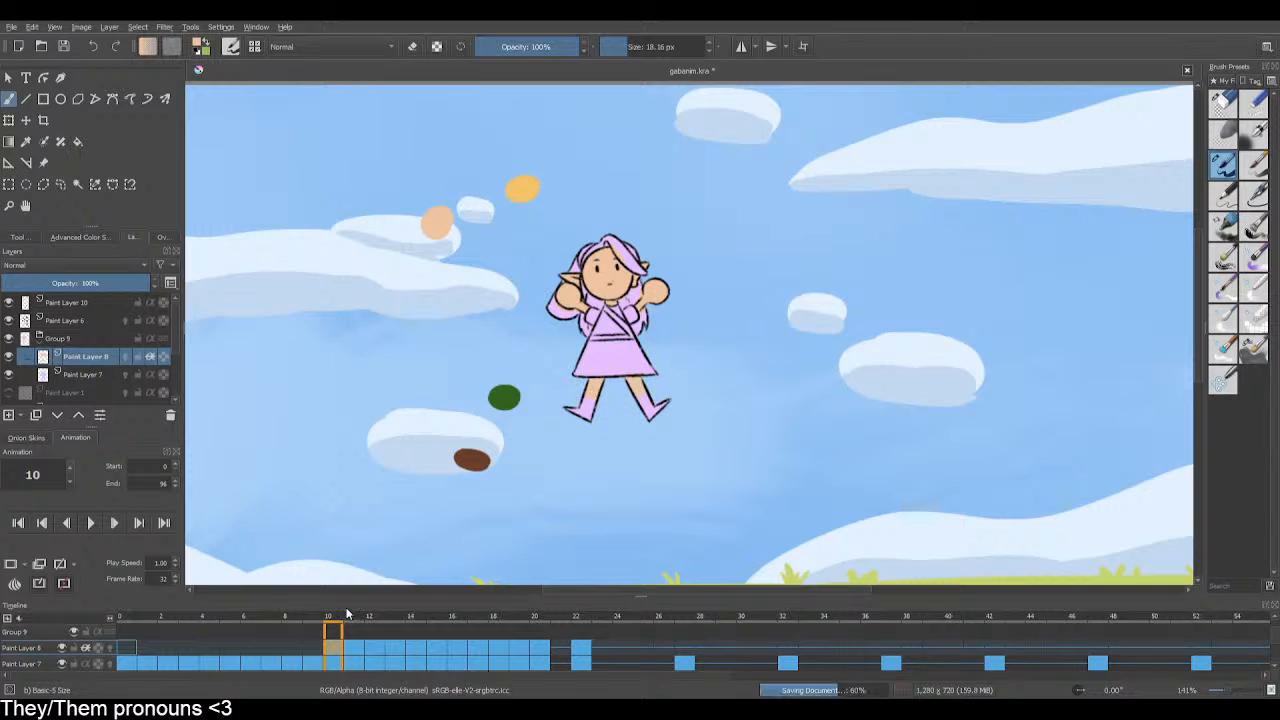
# Step: Paint the ears, face, hands, forearms and upper legs on frame 9 of Paint Layer 8 peach and save the document
pyautogui.press('Left')
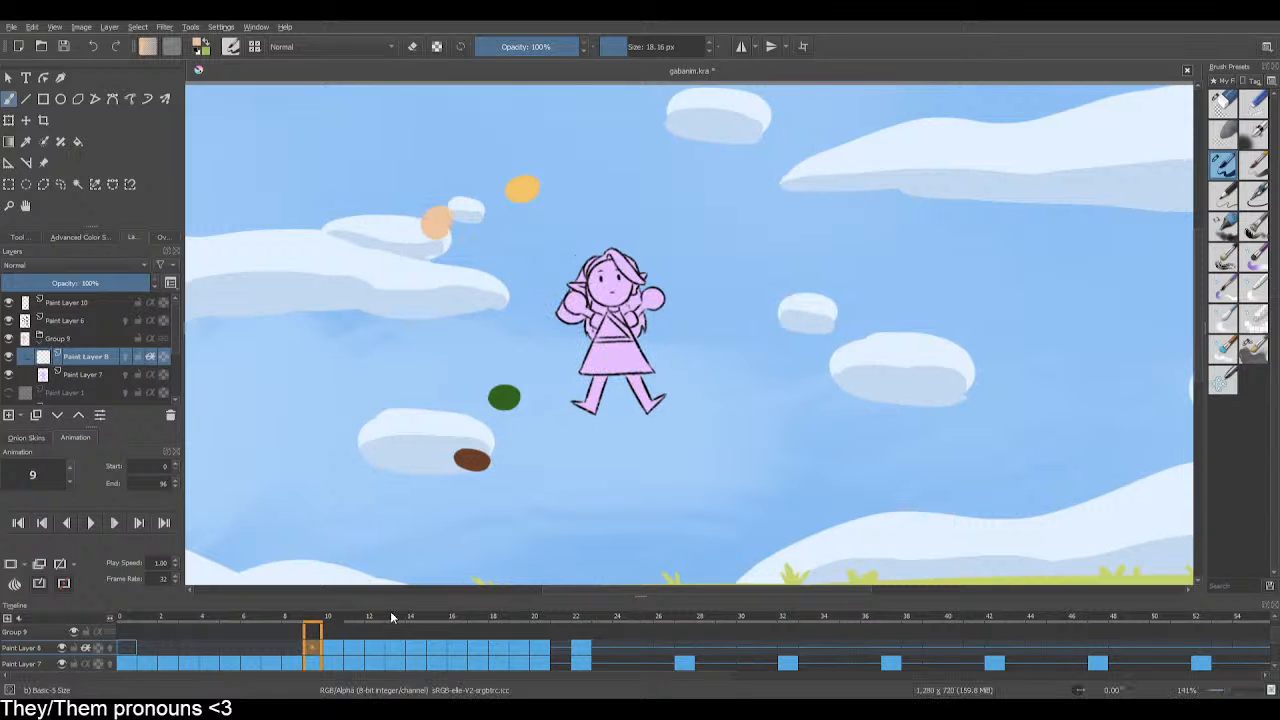
pyautogui.click(70, 51)
pyautogui.click(578, 298)
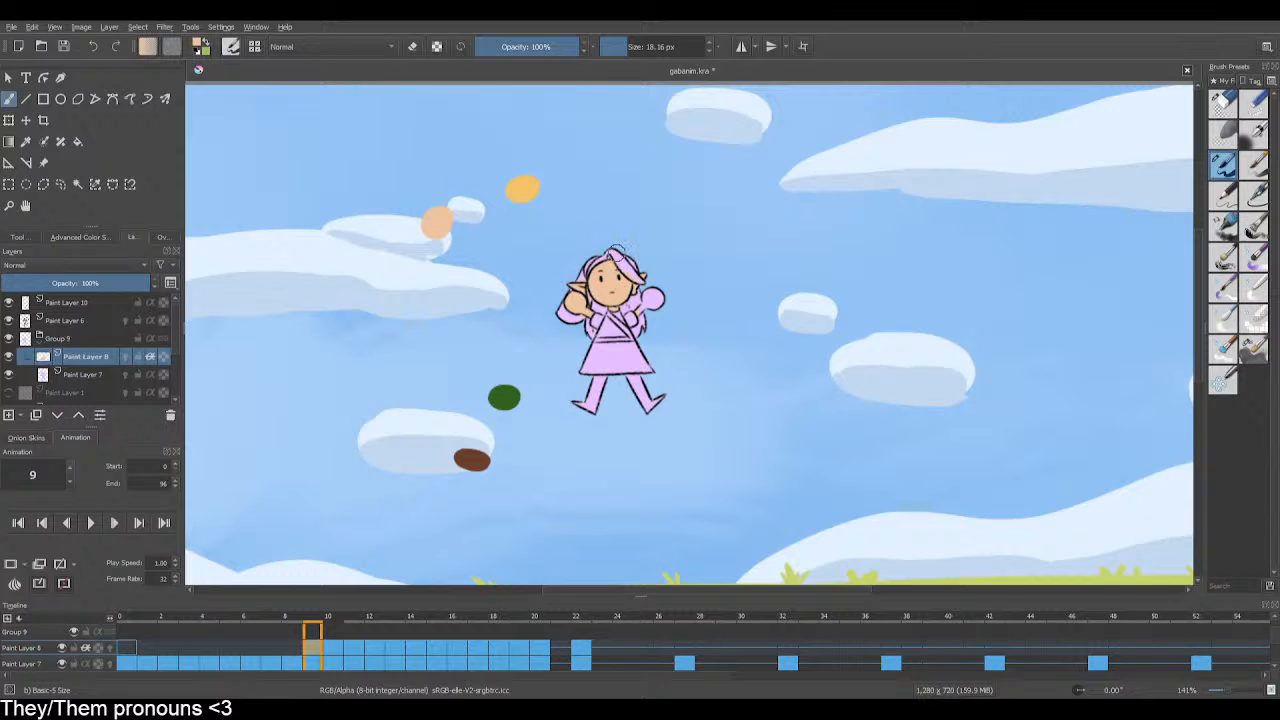
pyautogui.moveTo(645, 310); pyautogui.dragTo(647, 294)
pyautogui.moveTo(596, 386); pyautogui.dragTo(630, 385)
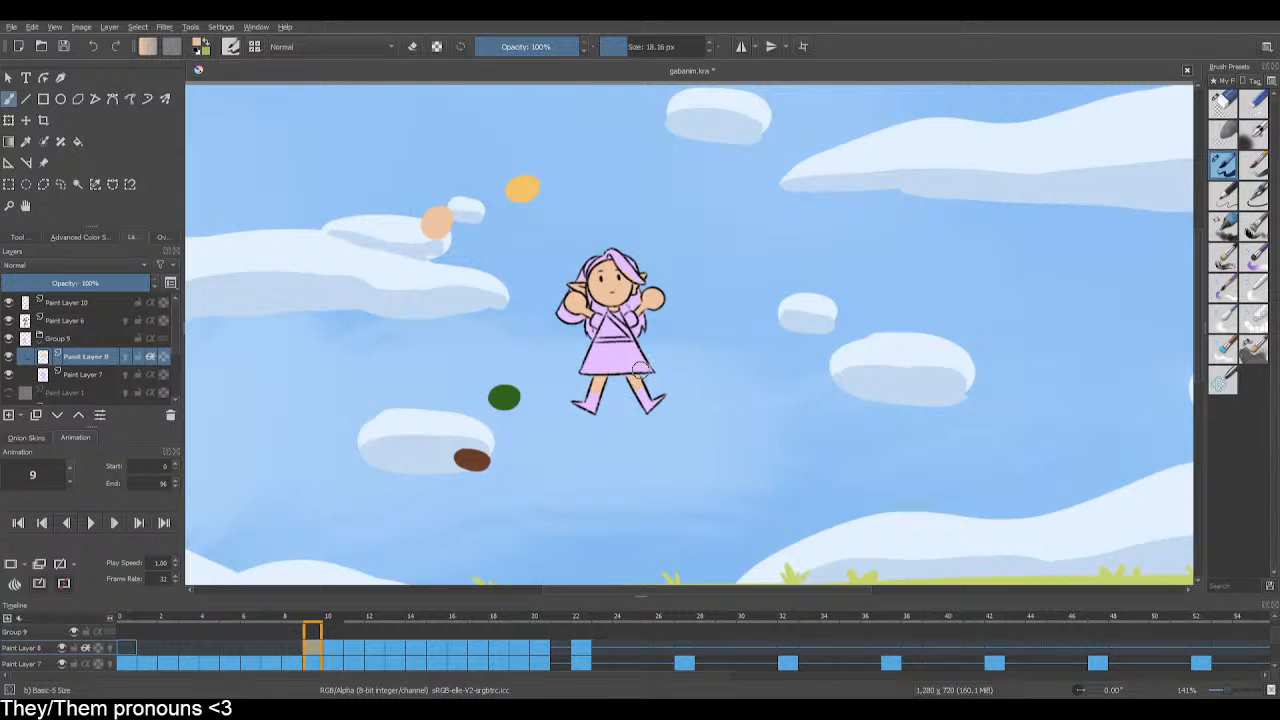
pyautogui.click(64, 47)
# Step: Paint the upper legs, hands, forearms, ears and face peach on frame 8 of Paint Layer 8, saving the document
pyautogui.click(296, 646)
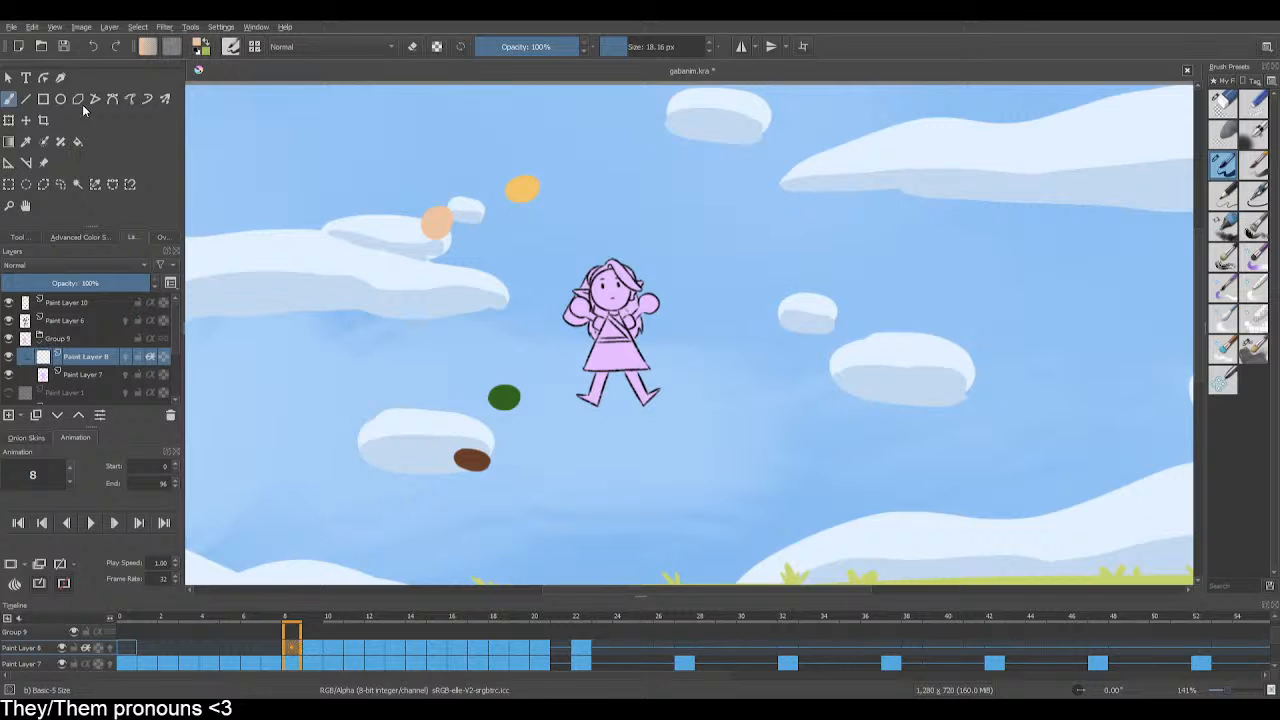
pyautogui.click(63, 46)
pyautogui.moveTo(608, 383); pyautogui.dragTo(643, 372)
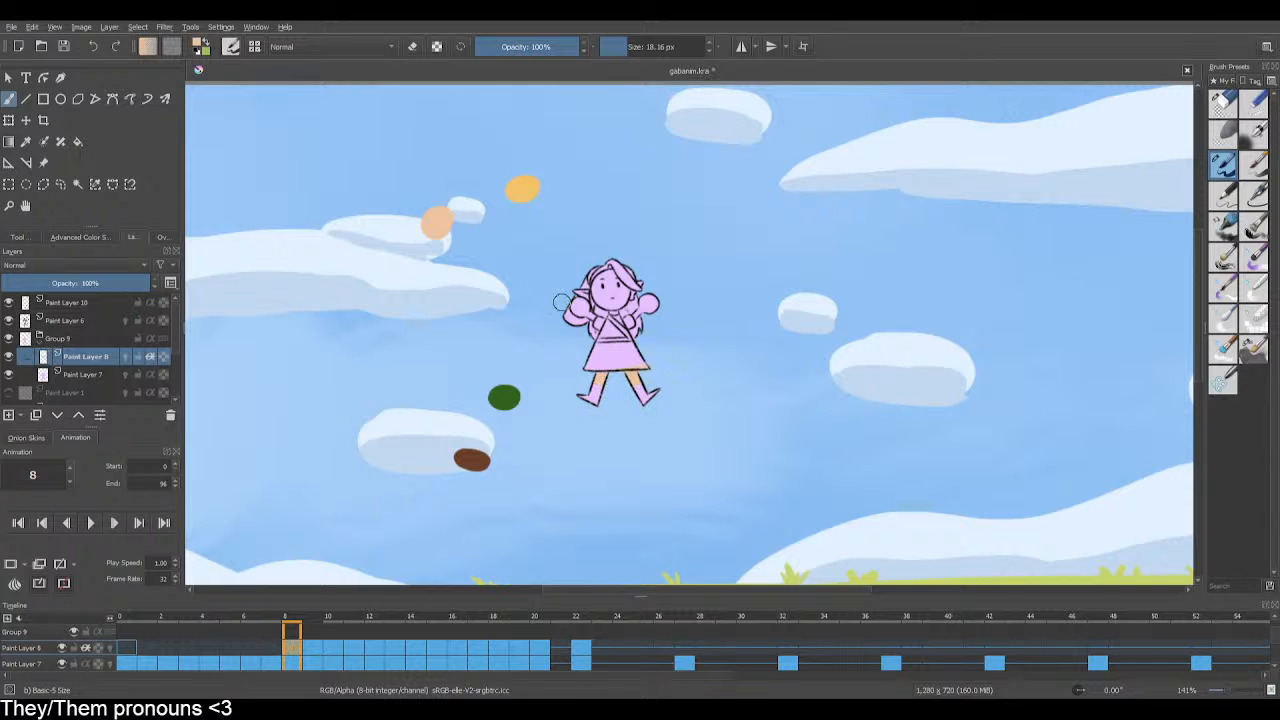
pyautogui.moveTo(561, 302); pyautogui.dragTo(586, 312)
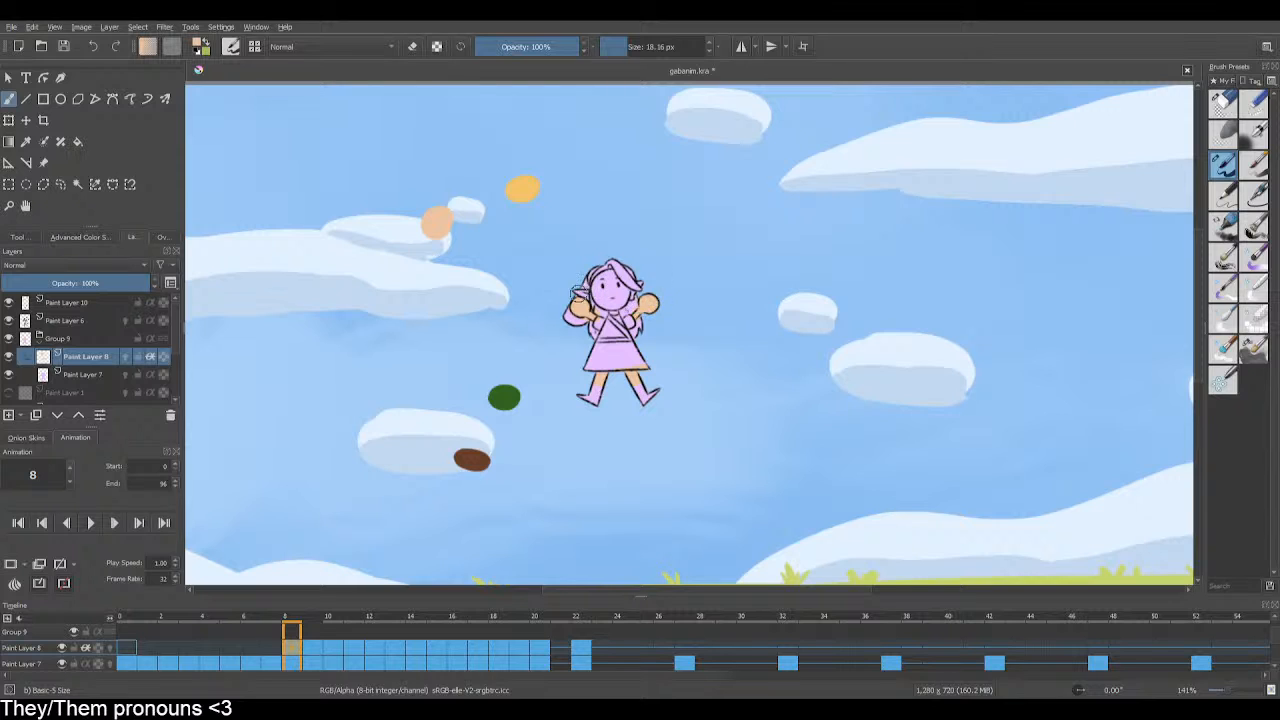
pyautogui.moveTo(573, 291); pyautogui.dragTo(611, 301)
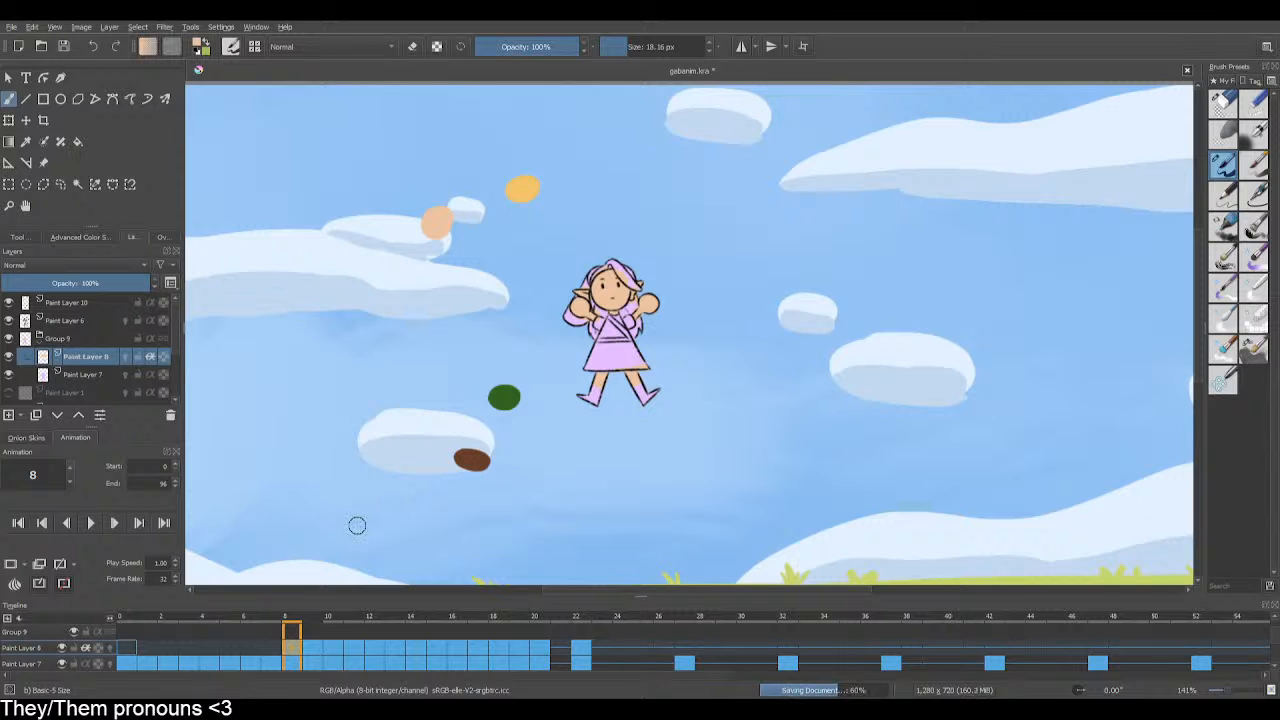
# Step: Fill the ears, face, hands, forearms and upper legs with peach on frame 7 of Paint Layer 8 and save the document
pyautogui.click(274, 648)
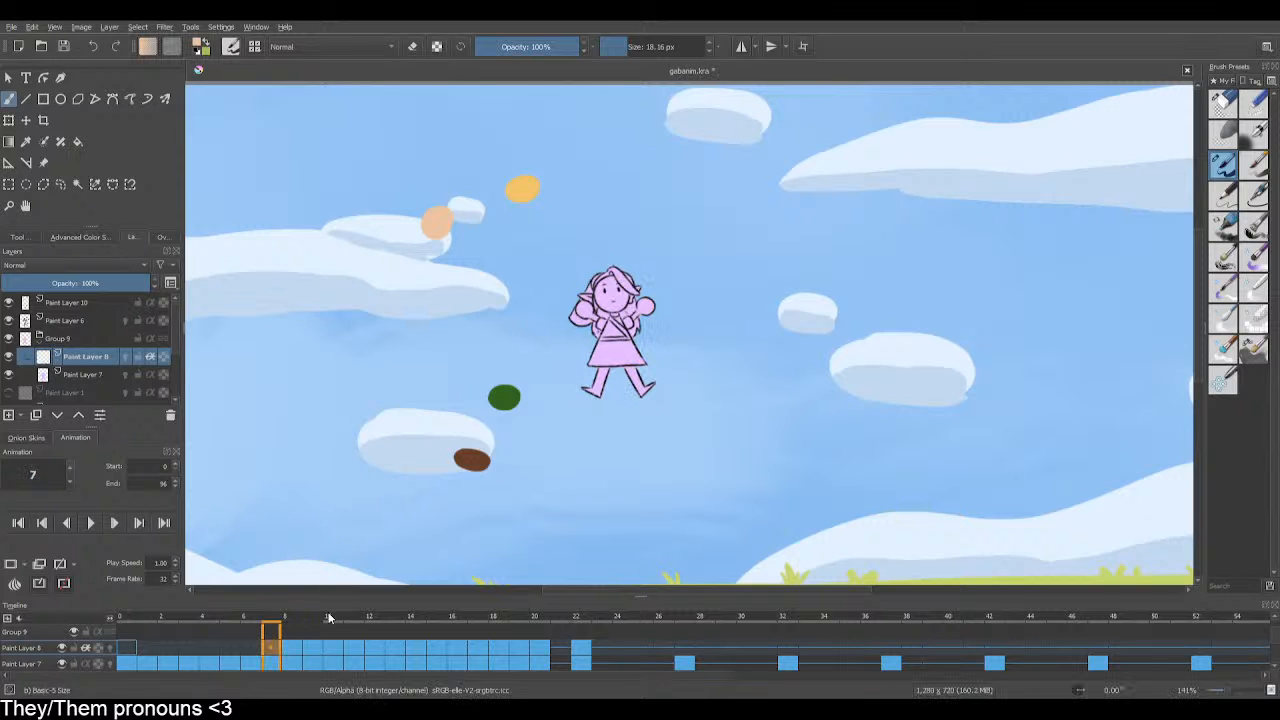
pyautogui.click(60, 49)
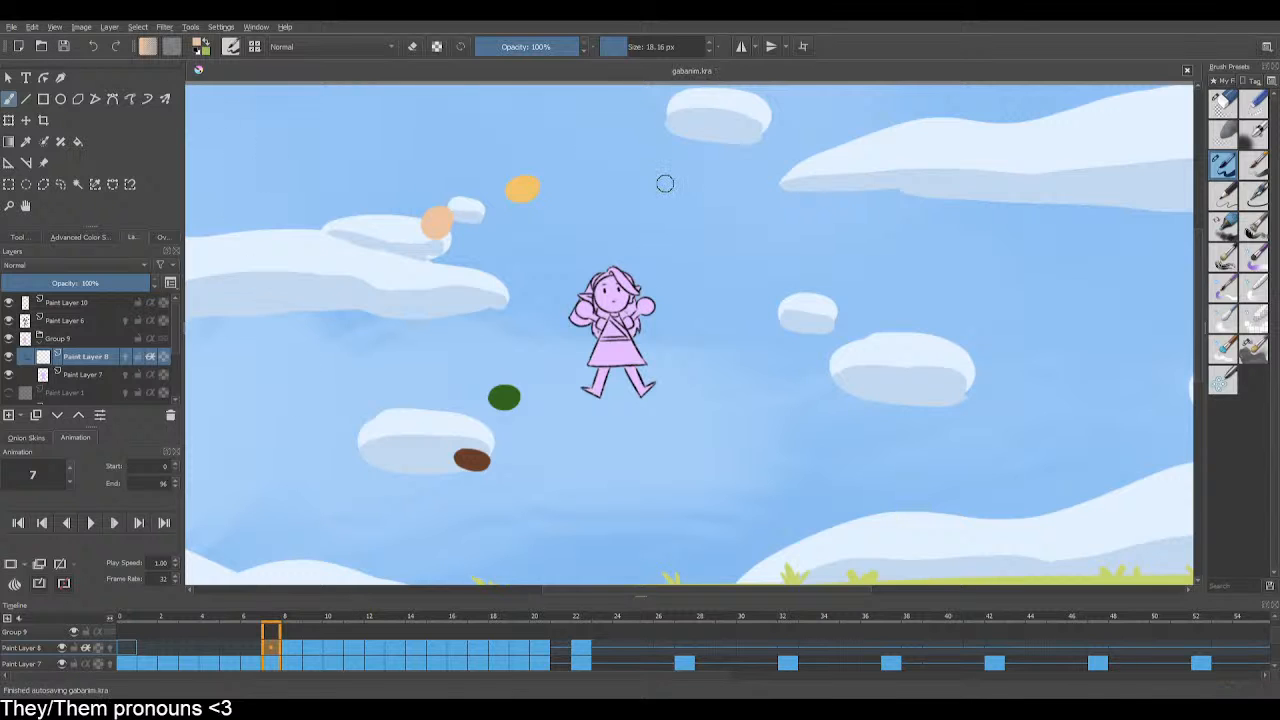
pyautogui.scroll(1, 665, 183)
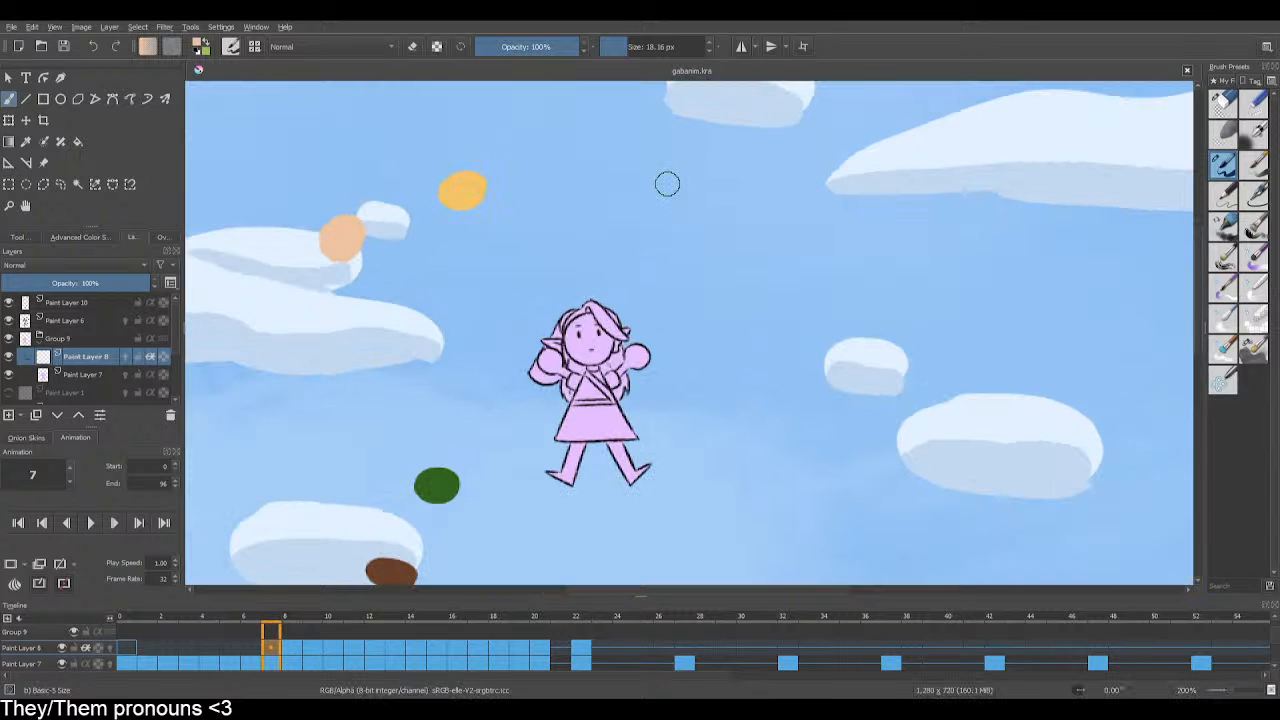
pyautogui.scroll(-1, 1198, 243)
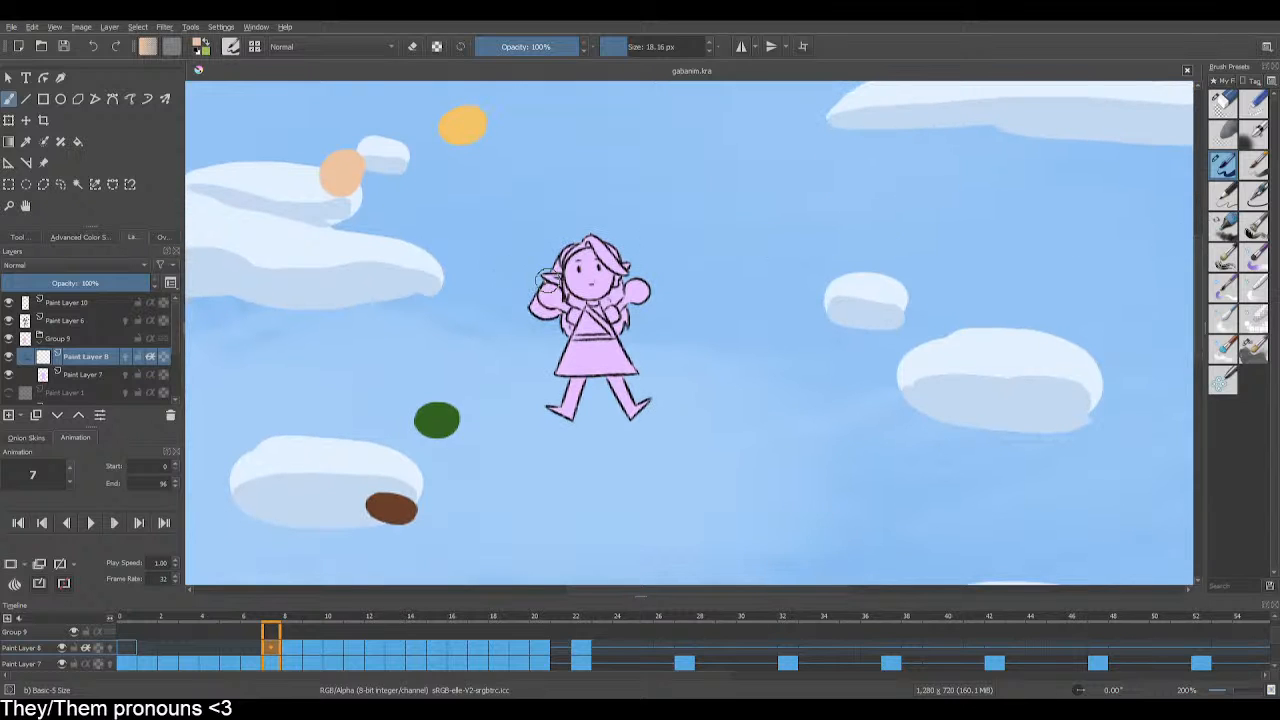
pyautogui.moveTo(550, 277)
pyautogui.mouseDown()
pyautogui.moveTo(550, 298)
pyautogui.moveTo(592, 272)
pyautogui.moveTo(588, 258)
pyautogui.moveTo(588, 293)
pyautogui.moveTo(646, 290)
pyautogui.moveTo(634, 296)
pyautogui.mouseUp()
pyautogui.moveTo(575, 381); pyautogui.dragTo(609, 387)
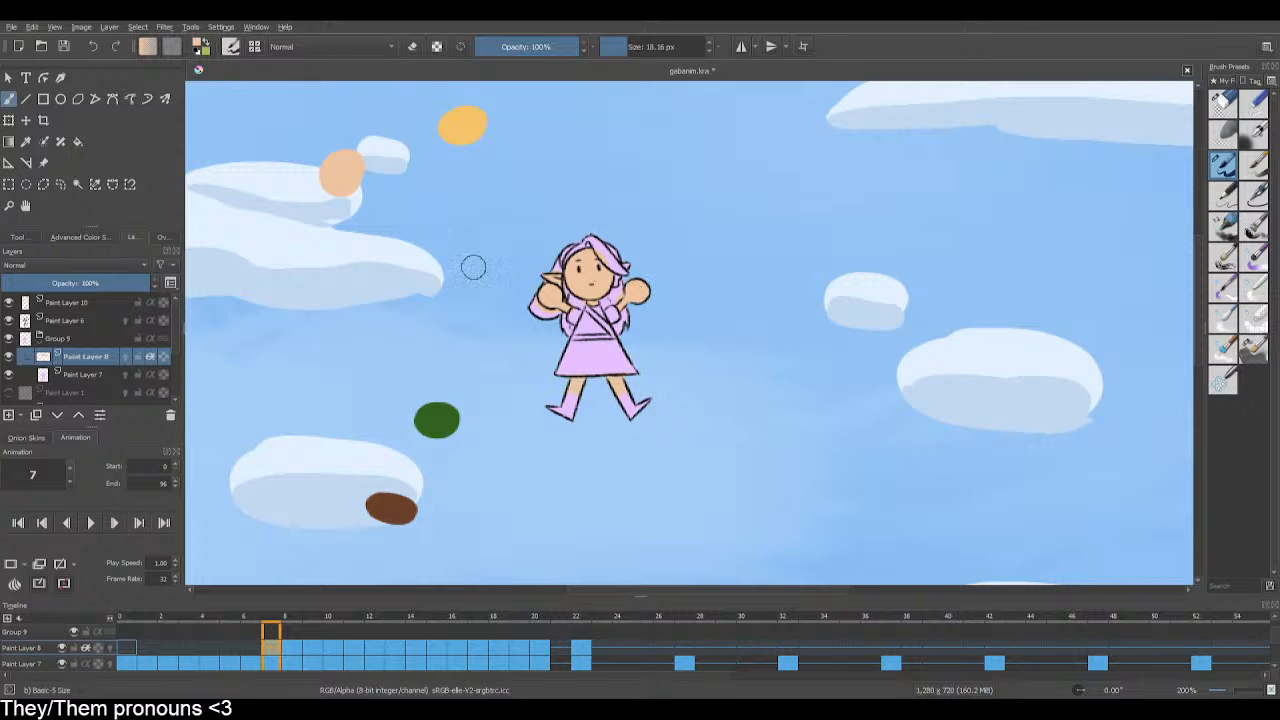
pyautogui.click(63, 46)
# Step: Paint the character's face, ears, hands, forearms and upper legs in peach on frame 6 of Paint Layer 8
pyautogui.click(255, 645)
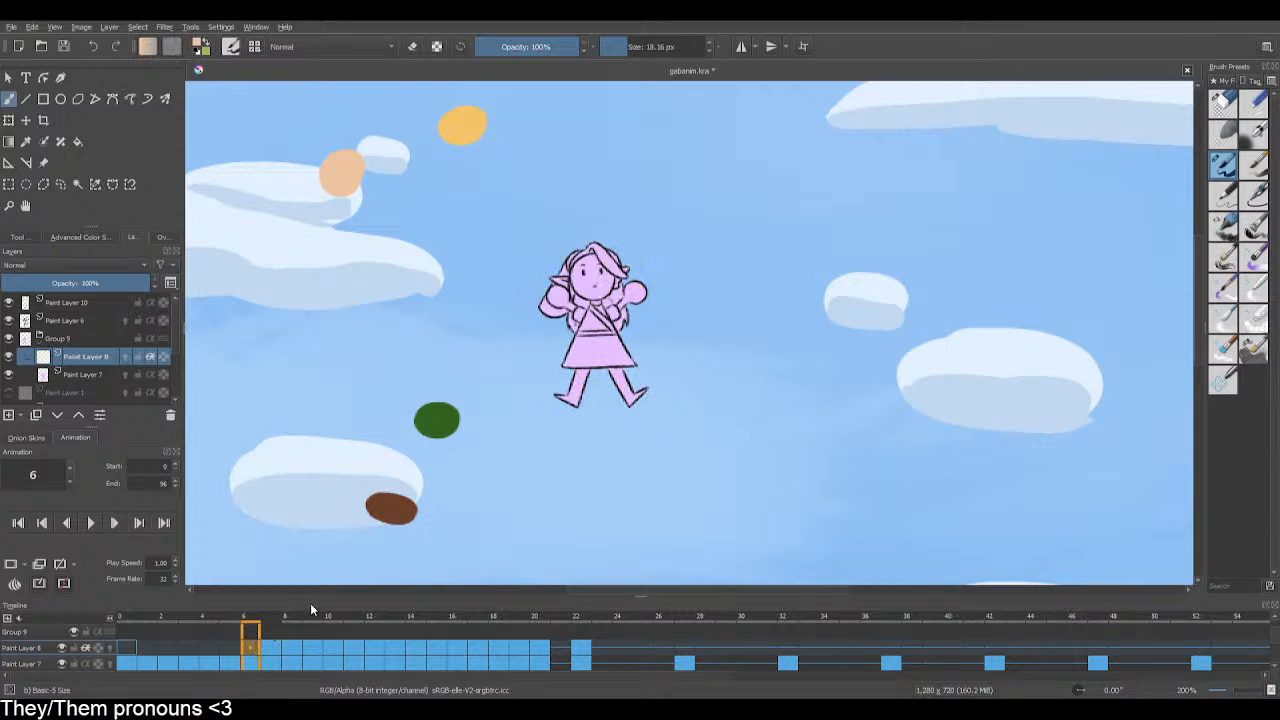
pyautogui.click(63, 46)
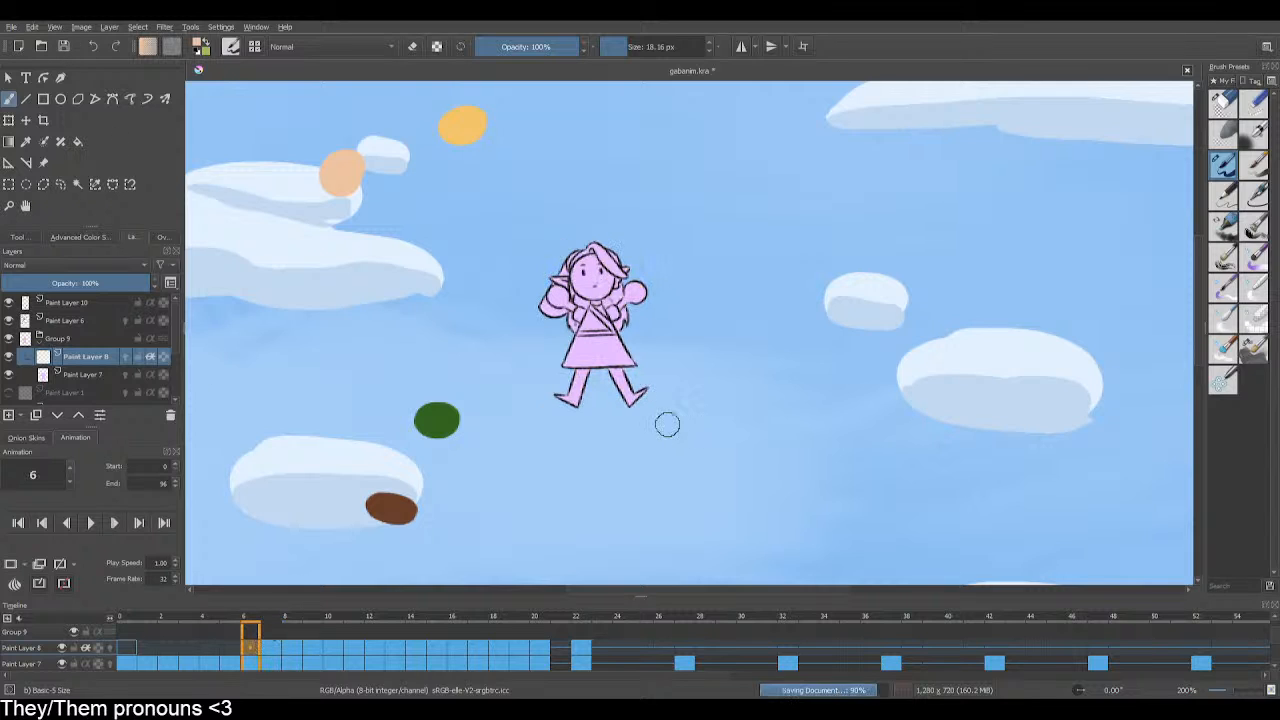
pyautogui.moveTo(600, 260)
pyautogui.mouseDown()
pyautogui.moveTo(620, 282)
pyautogui.moveTo(580, 292)
pyautogui.moveTo(590, 264)
pyautogui.moveTo(594, 294)
pyautogui.moveTo(554, 293)
pyautogui.moveTo(643, 296)
pyautogui.mouseUp()
pyautogui.moveTo(590, 375)
pyautogui.mouseDown()
pyautogui.moveTo(588, 386)
pyautogui.moveTo(624, 378)
pyautogui.mouseUp()
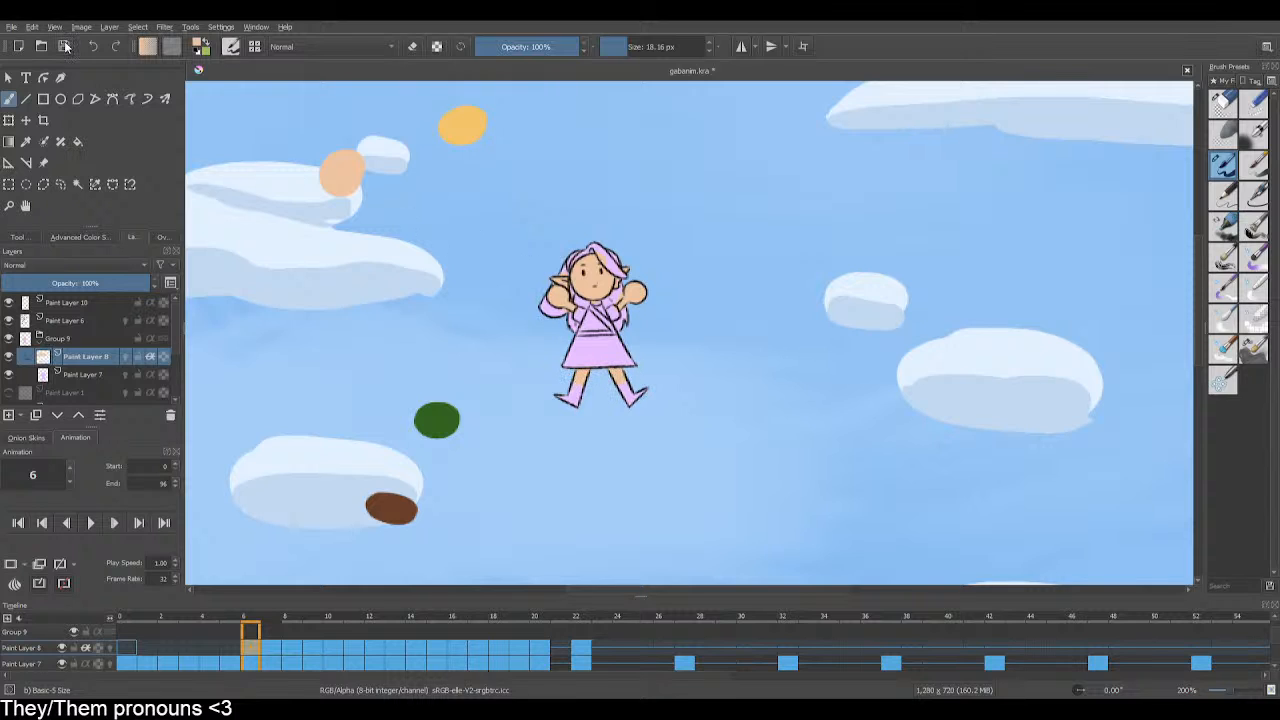
# Step: Save the document and paint the ears, hands, forearms, face and upper legs peach on frame 5 of Paint Layer 8
pyautogui.click(230, 648)
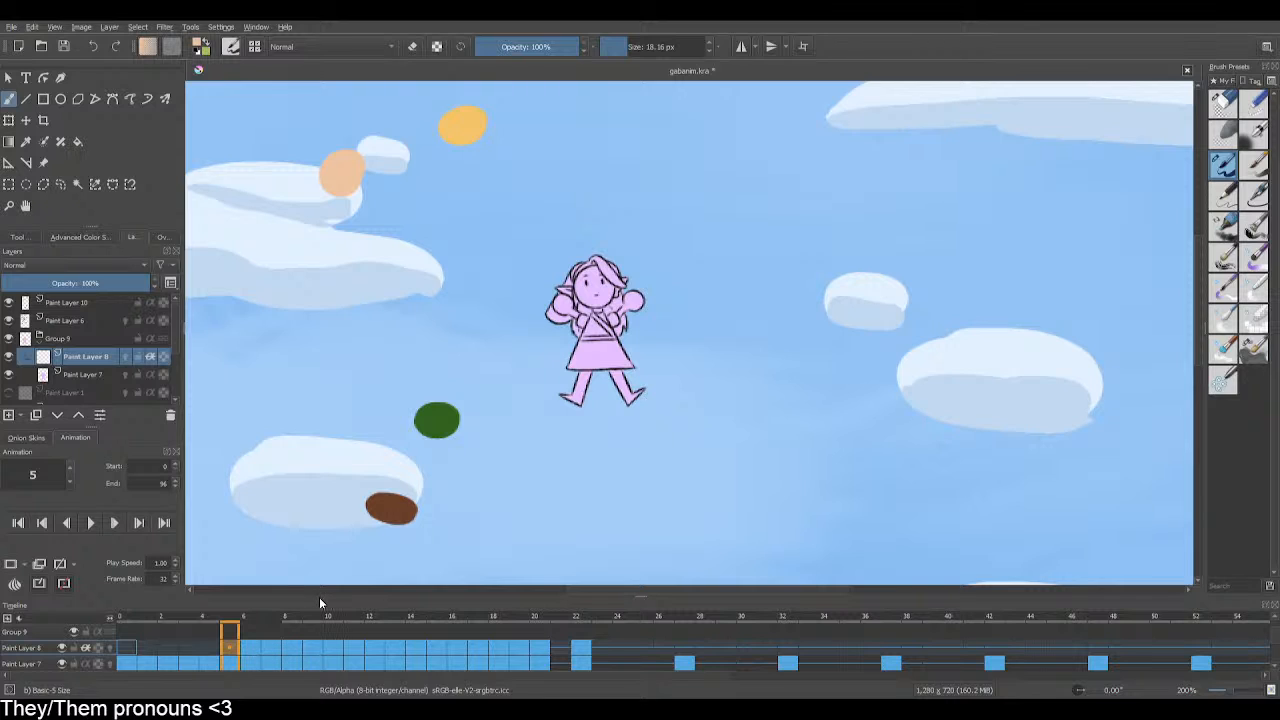
pyautogui.click(63, 46)
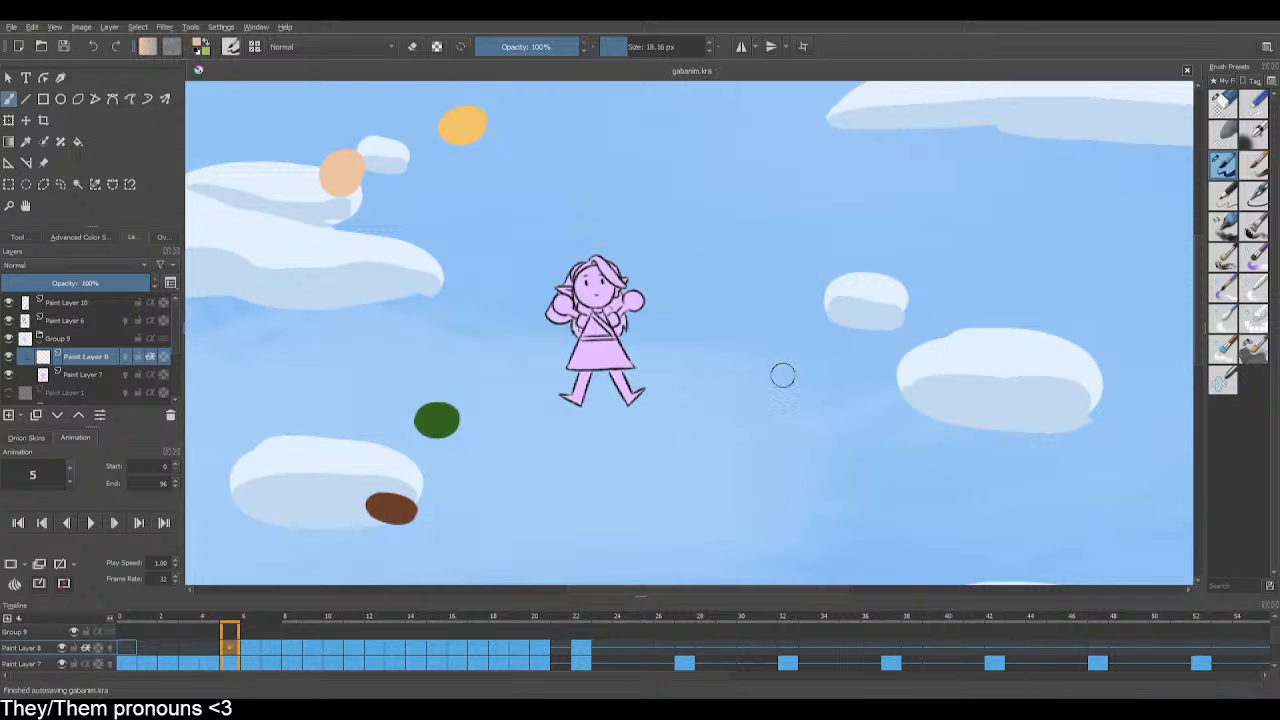
pyautogui.click(566, 286)
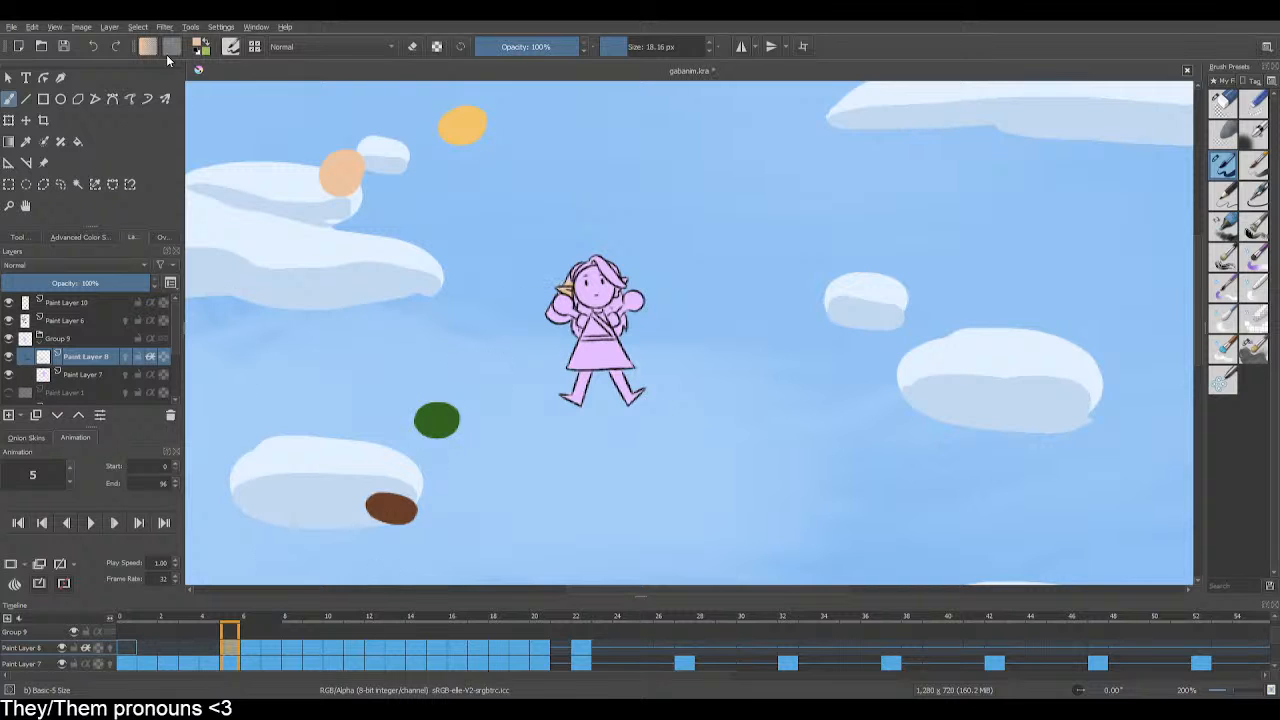
pyautogui.click(63, 47)
pyautogui.moveTo(568, 314)
pyautogui.mouseDown()
pyautogui.moveTo(561, 299)
pyautogui.moveTo(568, 308)
pyautogui.mouseUp()
pyautogui.moveTo(630, 295)
pyautogui.mouseDown()
pyautogui.moveTo(621, 312)
pyautogui.moveTo(638, 298)
pyautogui.moveTo(580, 286)
pyautogui.moveTo(596, 300)
pyautogui.moveTo(608, 288)
pyautogui.moveTo(583, 279)
pyautogui.moveTo(594, 274)
pyautogui.moveTo(618, 290)
pyautogui.mouseUp()
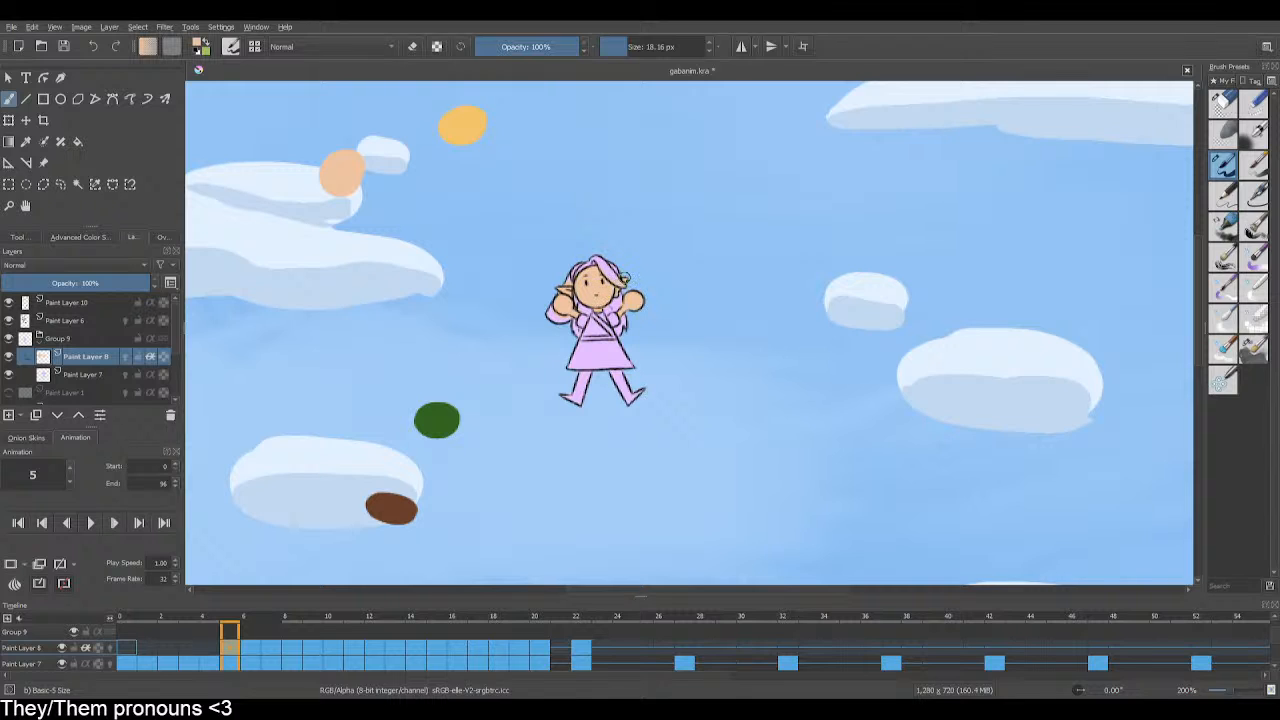
pyautogui.moveTo(592, 376)
pyautogui.mouseDown()
pyautogui.moveTo(580, 378)
pyautogui.moveTo(626, 378)
pyautogui.mouseUp()
# Step: Paint the hands, forearms, ears, face and upper legs on frame 4 of Paint Layer 8 peach and save the document
pyautogui.click(209, 648)
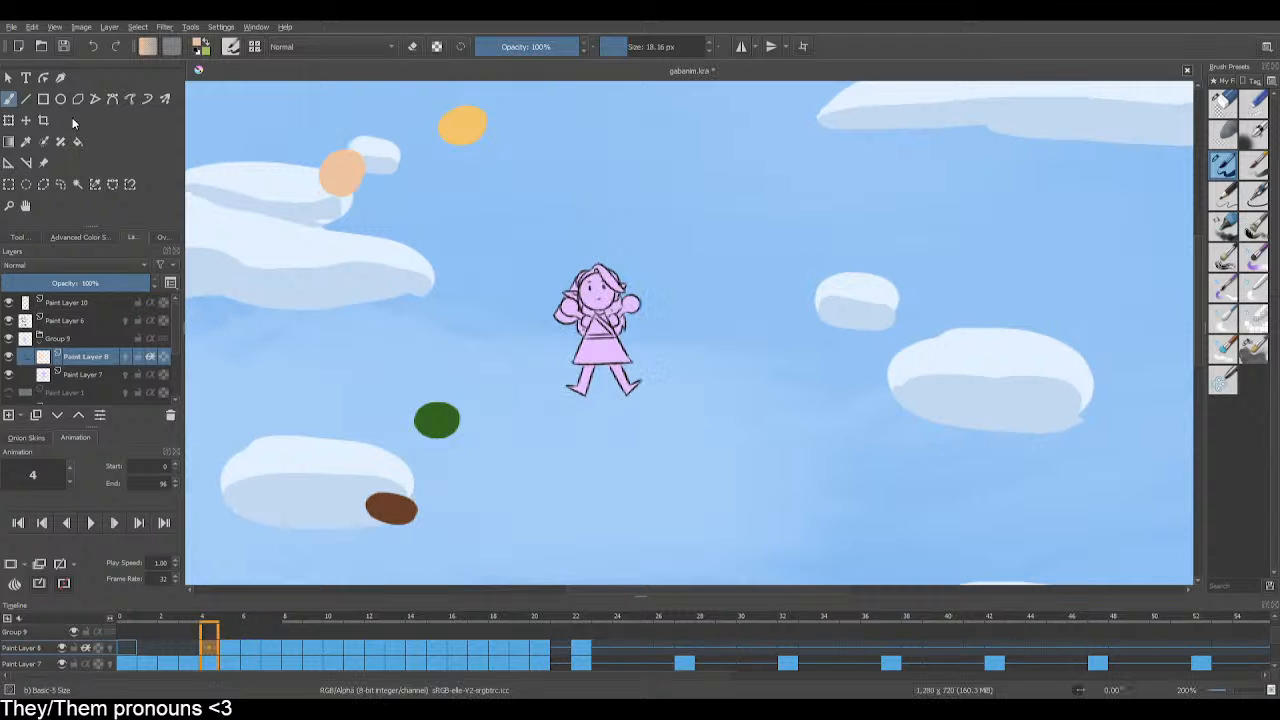
pyautogui.click(62, 47)
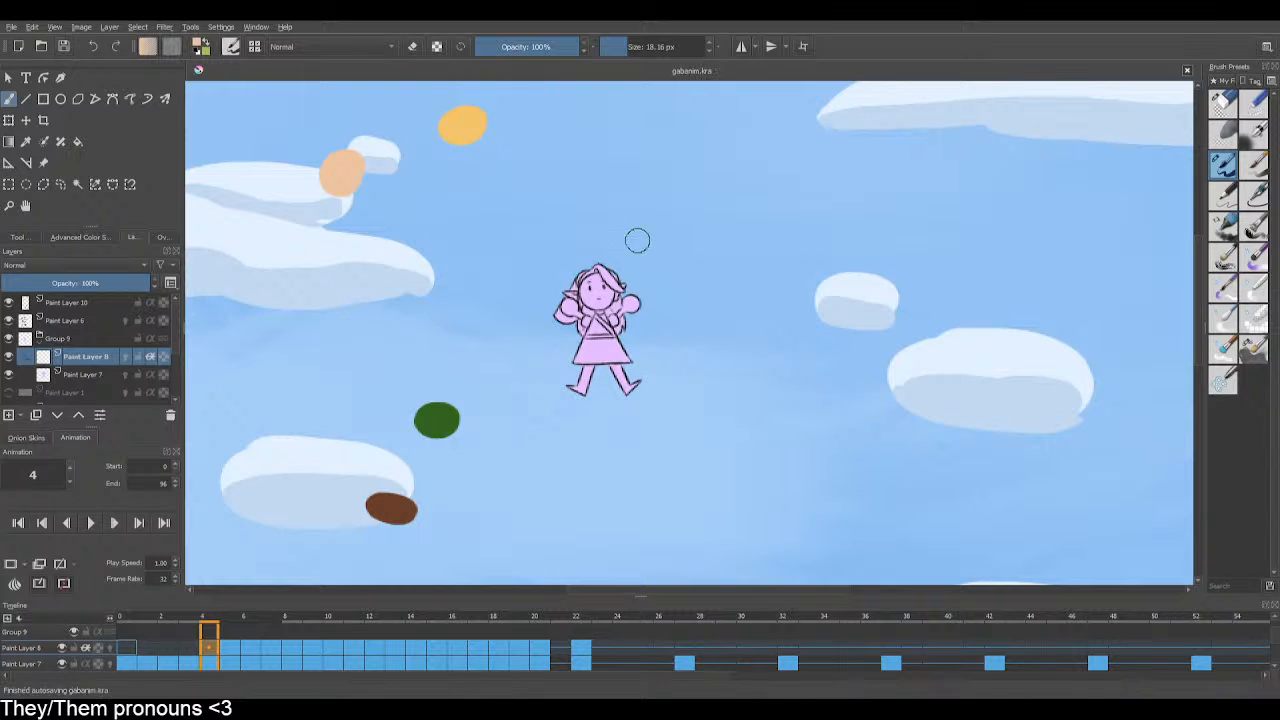
pyautogui.click(630, 303)
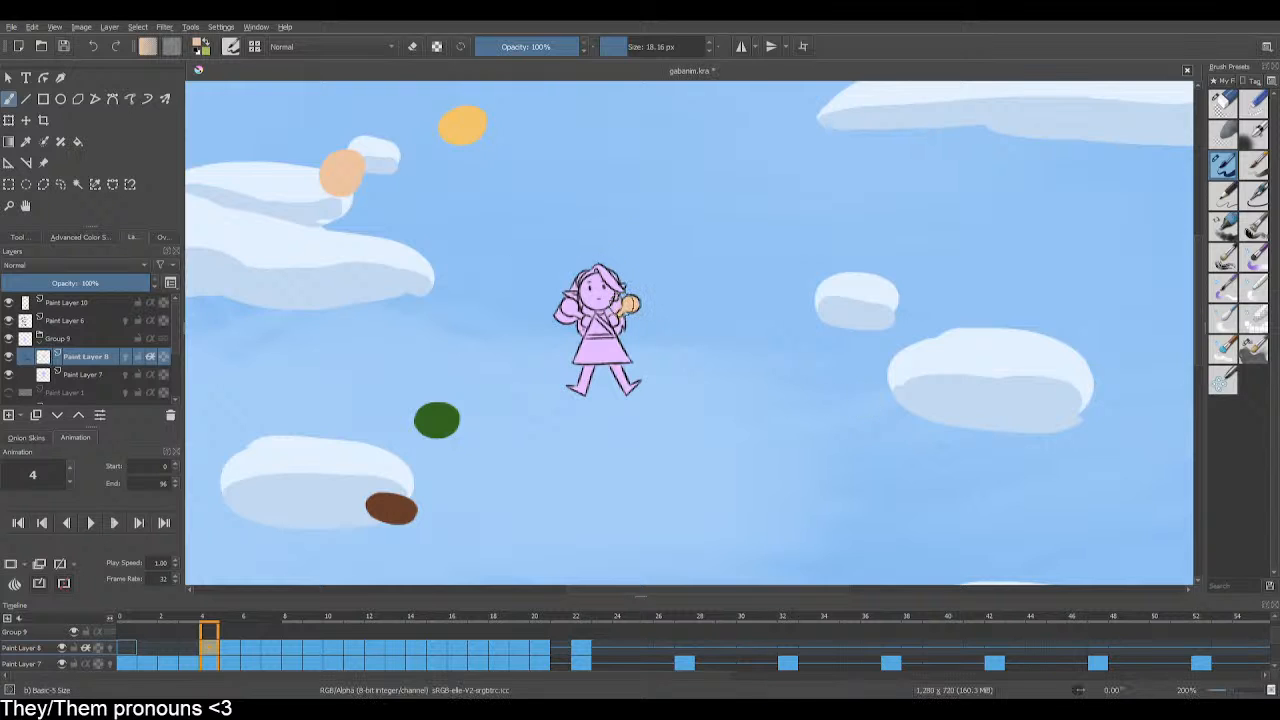
pyautogui.click(569, 305)
pyautogui.click(570, 298)
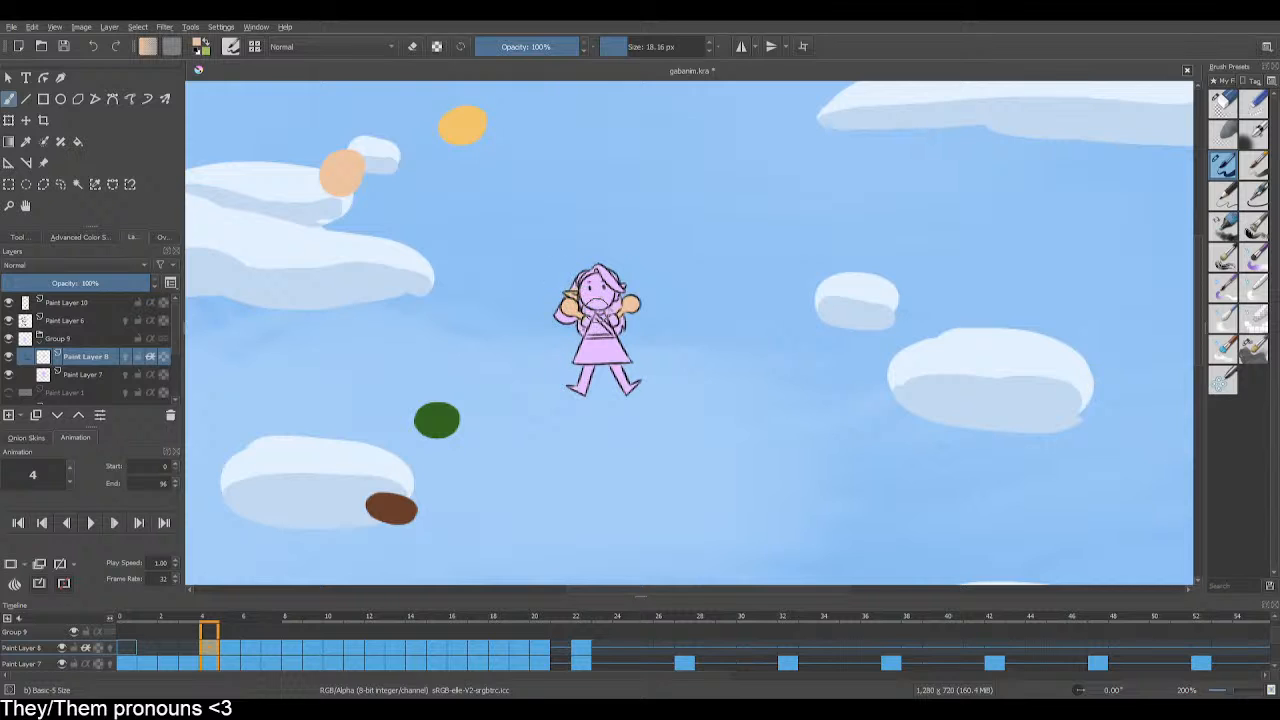
pyautogui.moveTo(599, 297)
pyautogui.mouseDown()
pyautogui.moveTo(586, 290)
pyautogui.moveTo(596, 298)
pyautogui.mouseUp()
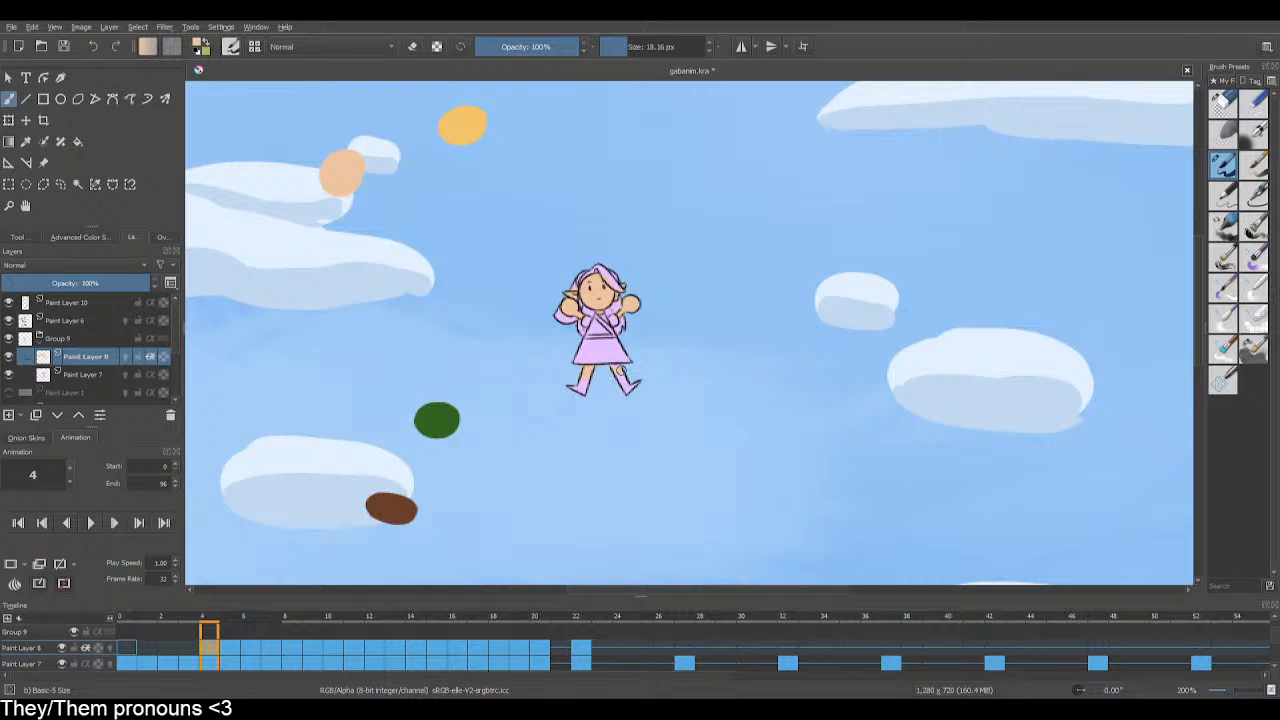
pyautogui.click(63, 46)
# Step: Paint the face, ears, hands, forearms and upper legs in the peach skin tone on frame 3 of Paint Layer 8
pyautogui.click(194, 640)
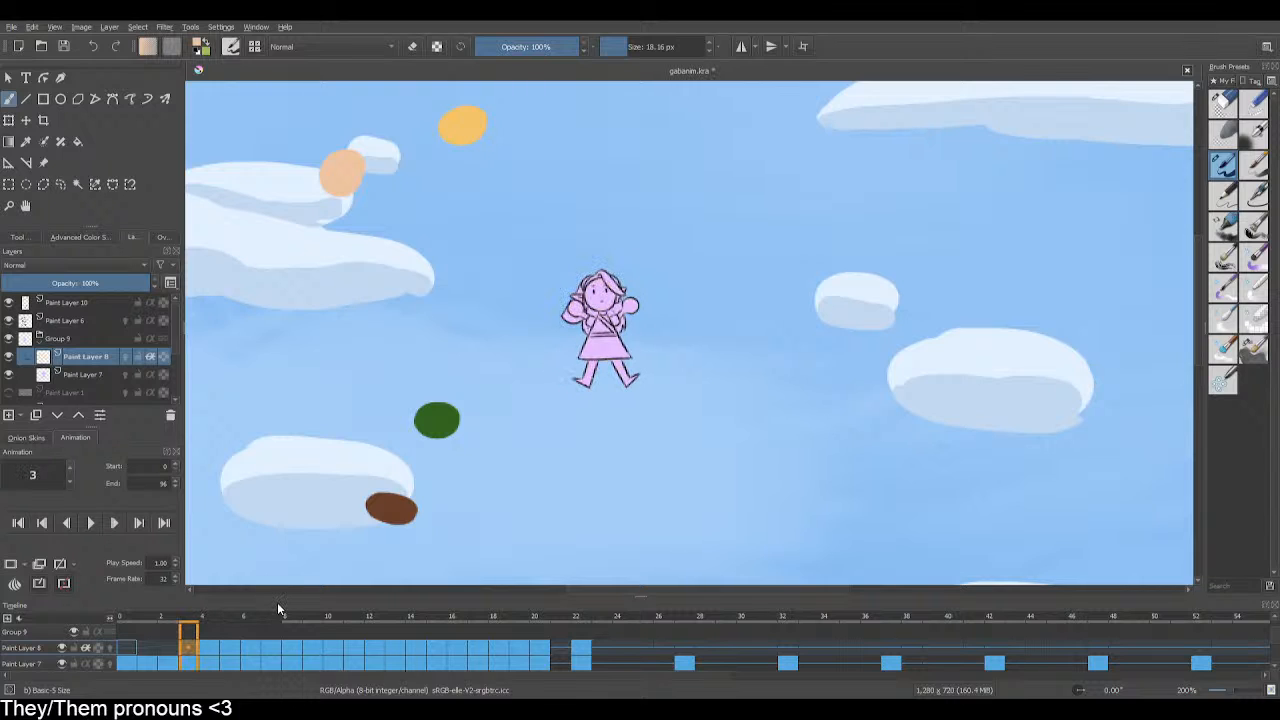
pyautogui.click(61, 46)
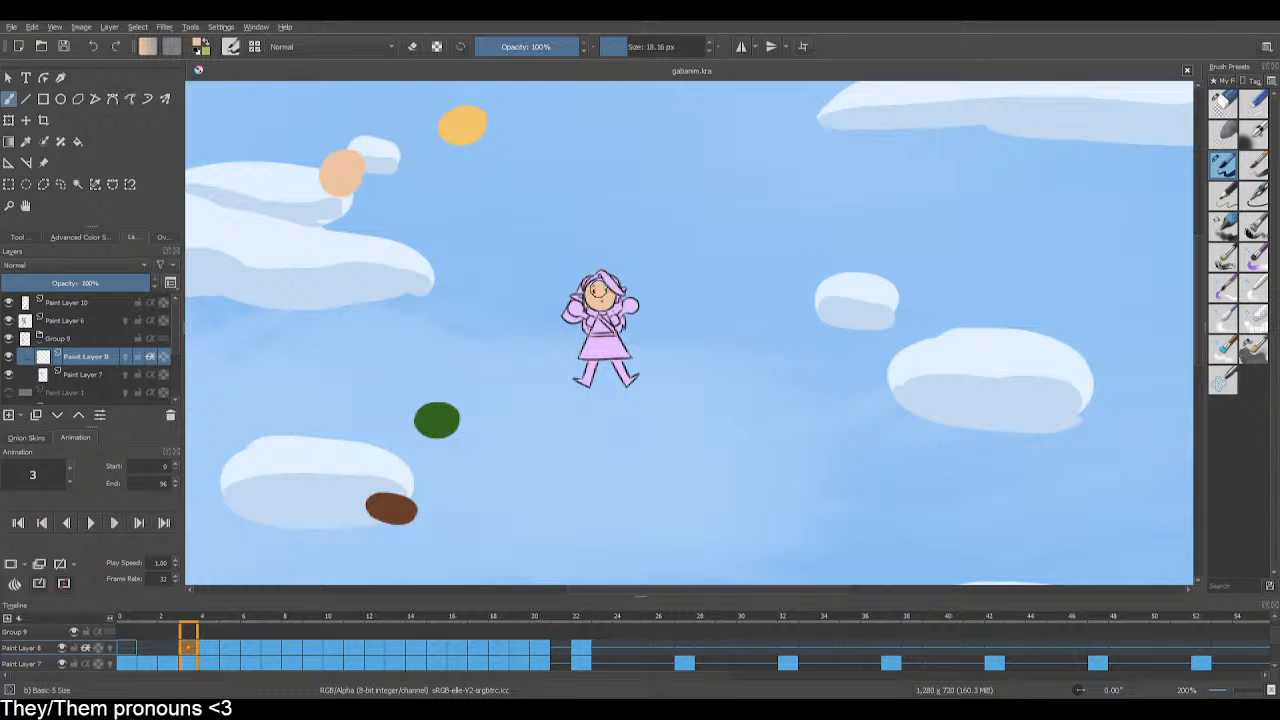
pyautogui.moveTo(600, 296); pyautogui.dragTo(617, 296)
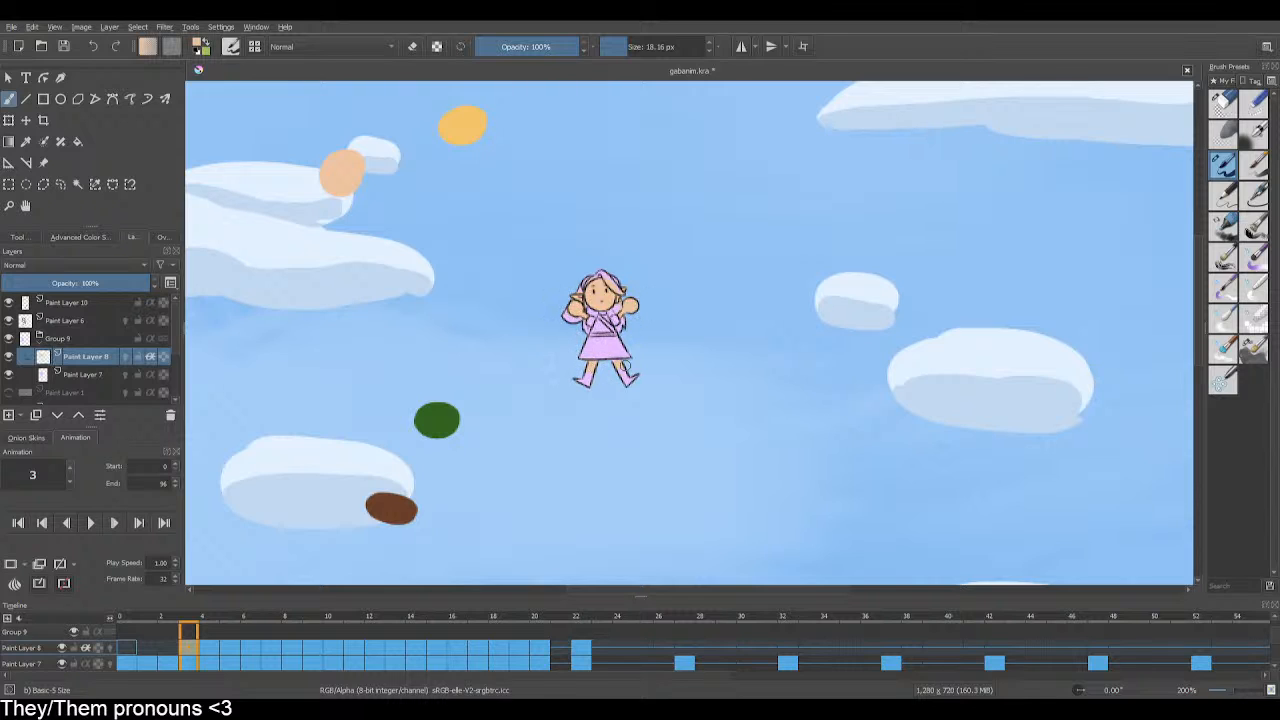
# Step: Paint the face, ears, hands, forearms and upper legs peach on frames 2 and 1 of Paint Layer 8, saving the document
pyautogui.click(167, 647)
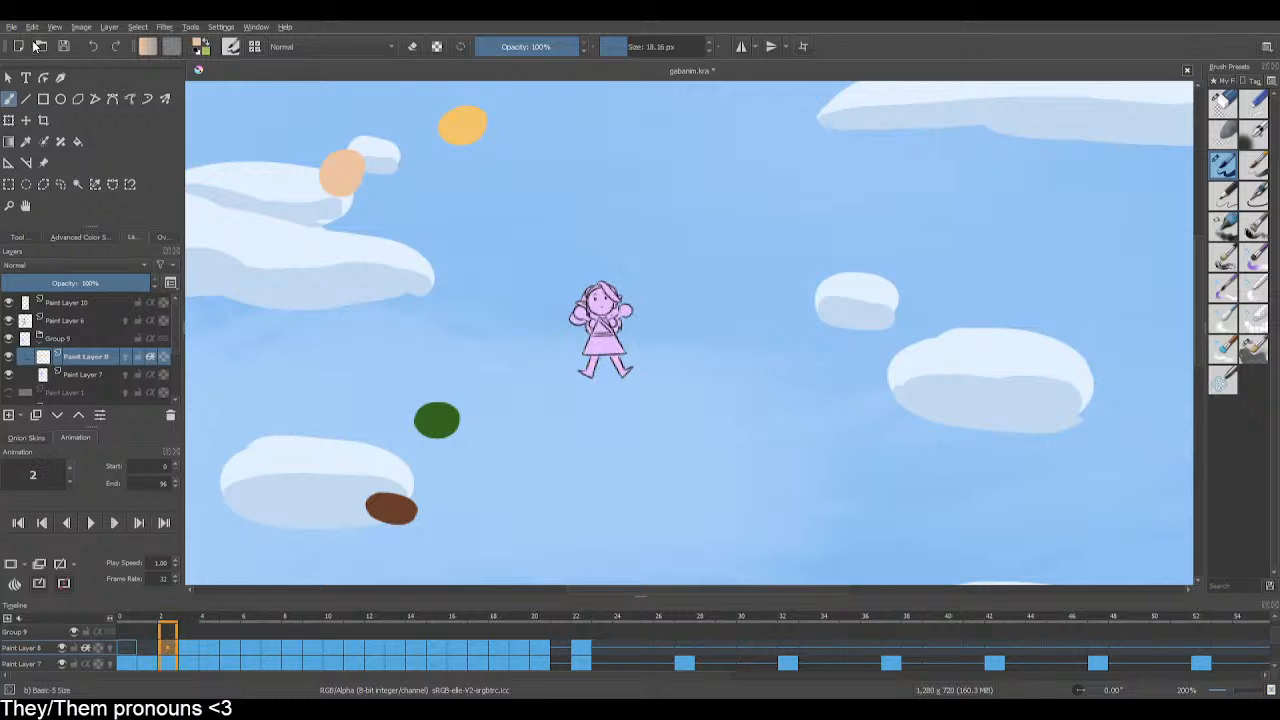
pyautogui.click(63, 46)
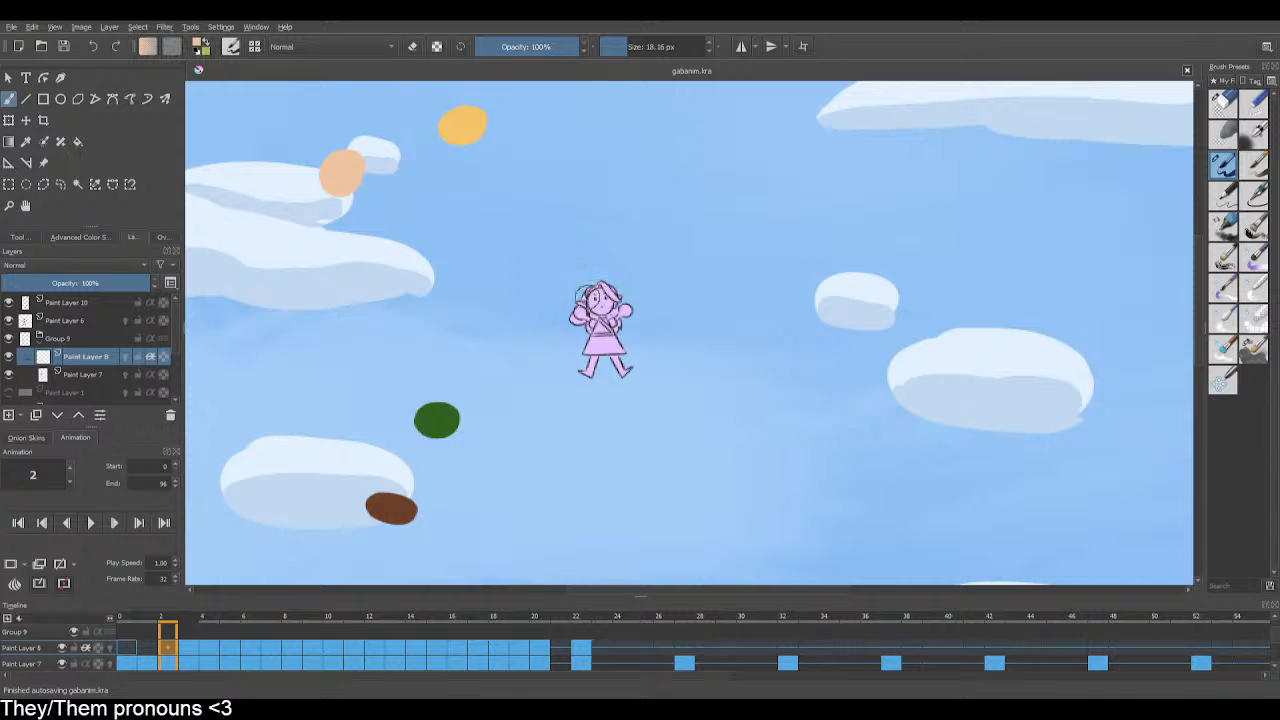
pyautogui.moveTo(584, 304)
pyautogui.mouseDown()
pyautogui.moveTo(608, 308)
pyautogui.moveTo(594, 310)
pyautogui.moveTo(584, 358)
pyautogui.moveTo(612, 358)
pyautogui.mouseUp()
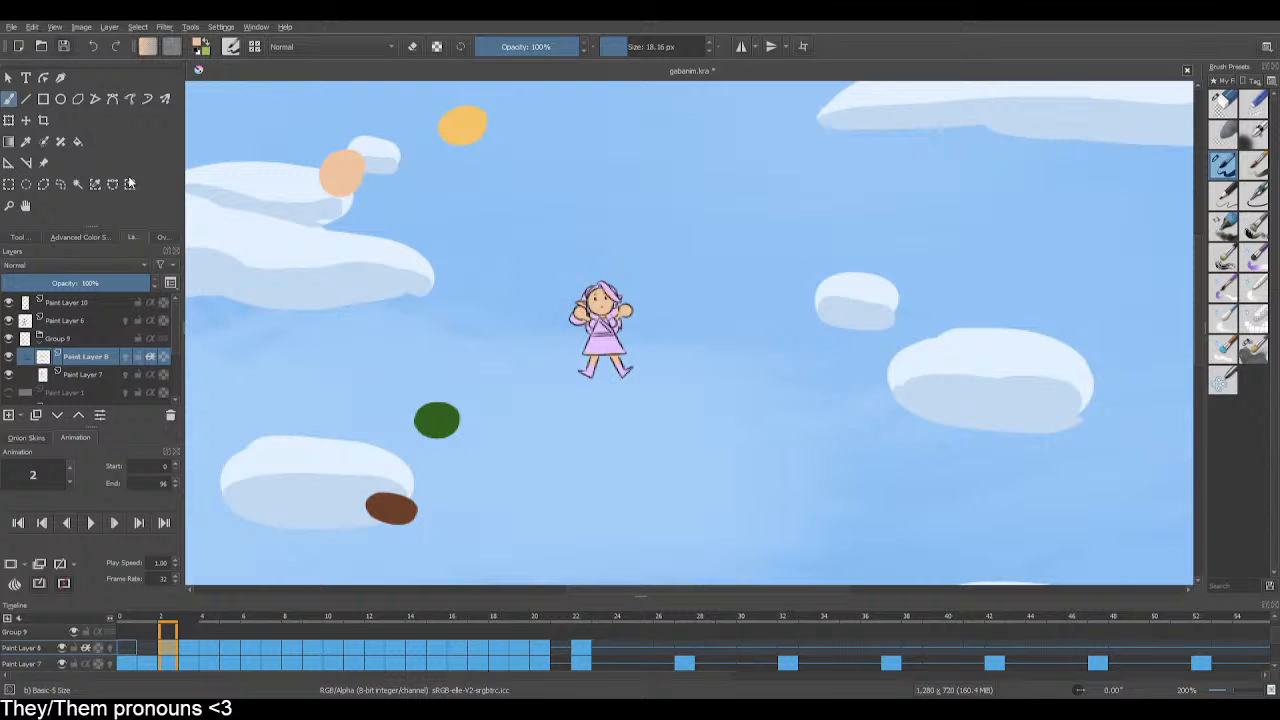
pyautogui.click(153, 648)
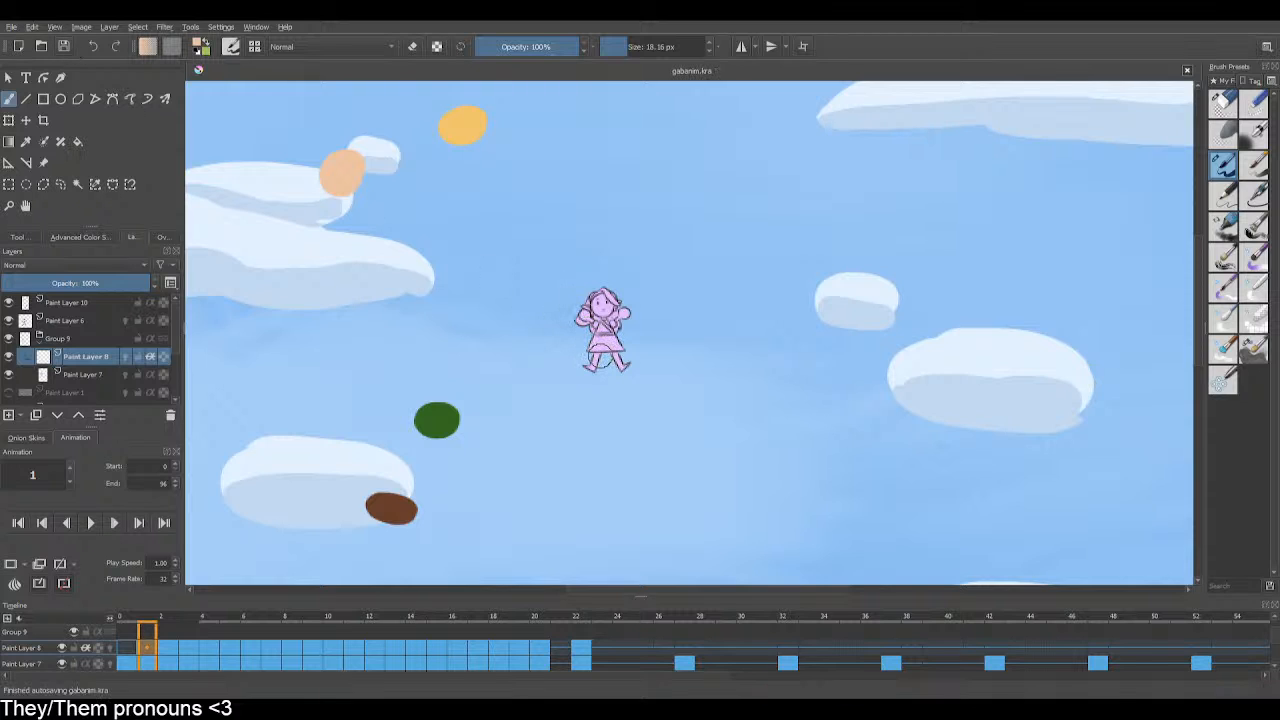
pyautogui.moveTo(590, 358)
pyautogui.mouseDown()
pyautogui.moveTo(598, 365)
pyautogui.moveTo(583, 316)
pyautogui.moveTo(628, 314)
pyautogui.moveTo(600, 300)
pyautogui.moveTo(616, 312)
pyautogui.moveTo(590, 310)
pyautogui.mouseUp()
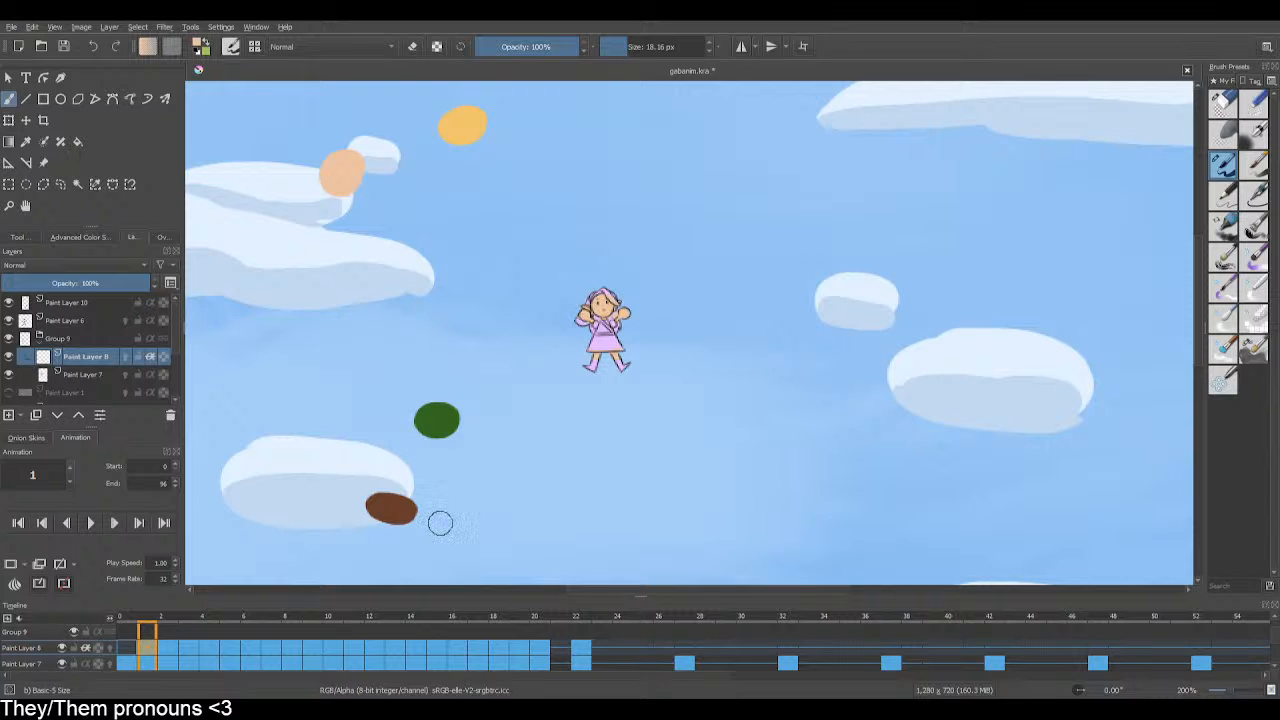
# Step: Paint the character's face, ears and hands in the peach skin tone on frame 0 of Paint Layer 8
pyautogui.click(126, 649)
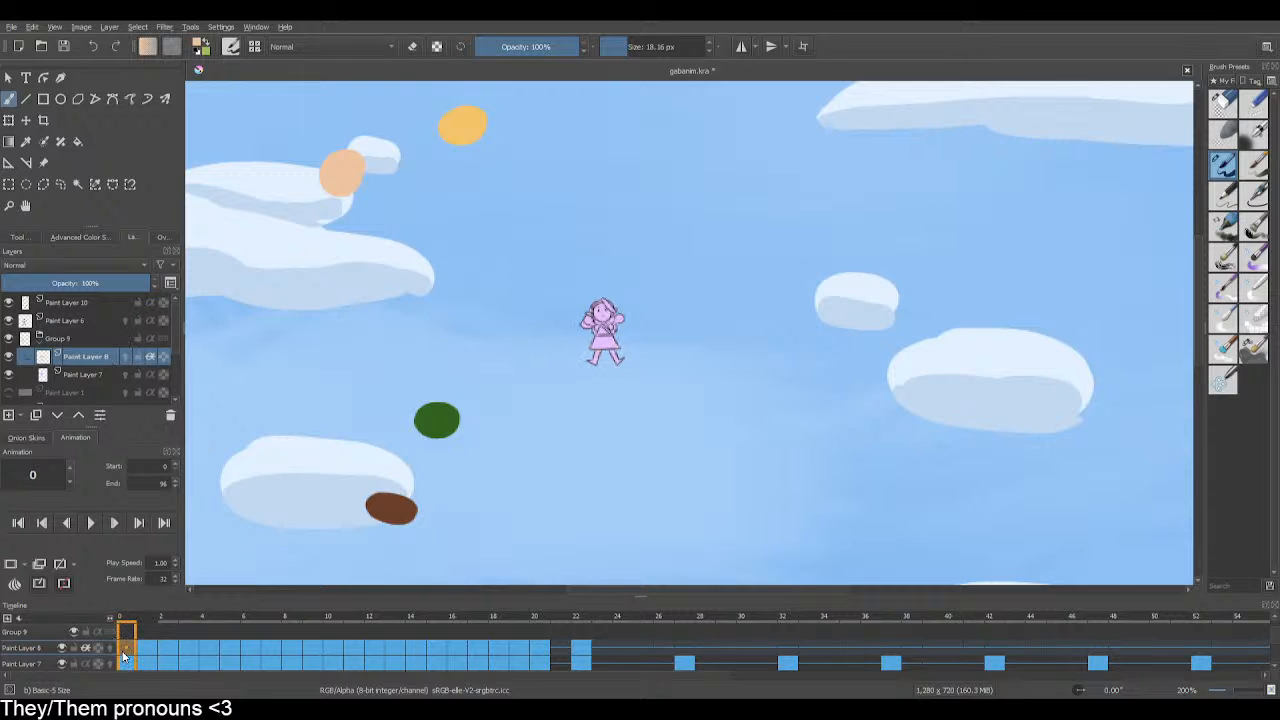
pyautogui.moveTo(598, 306); pyautogui.dragTo(601, 312)
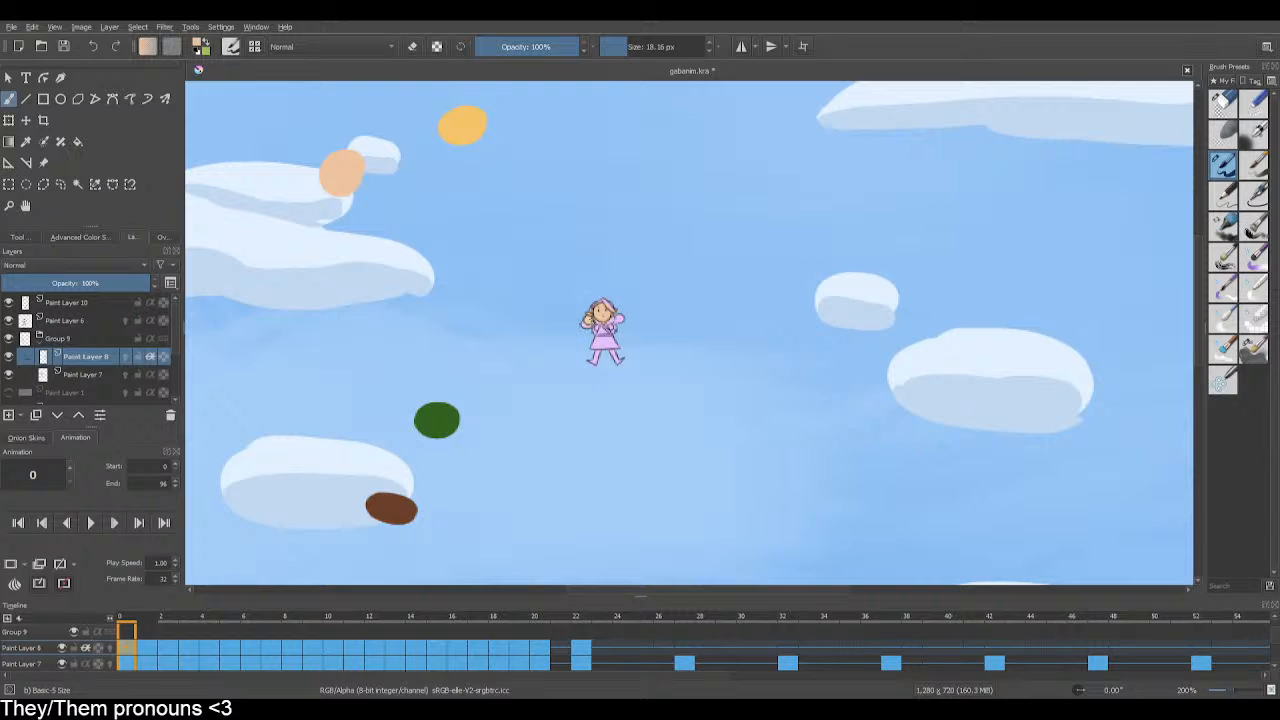
pyautogui.moveTo(617, 320); pyautogui.dragTo(621, 317)
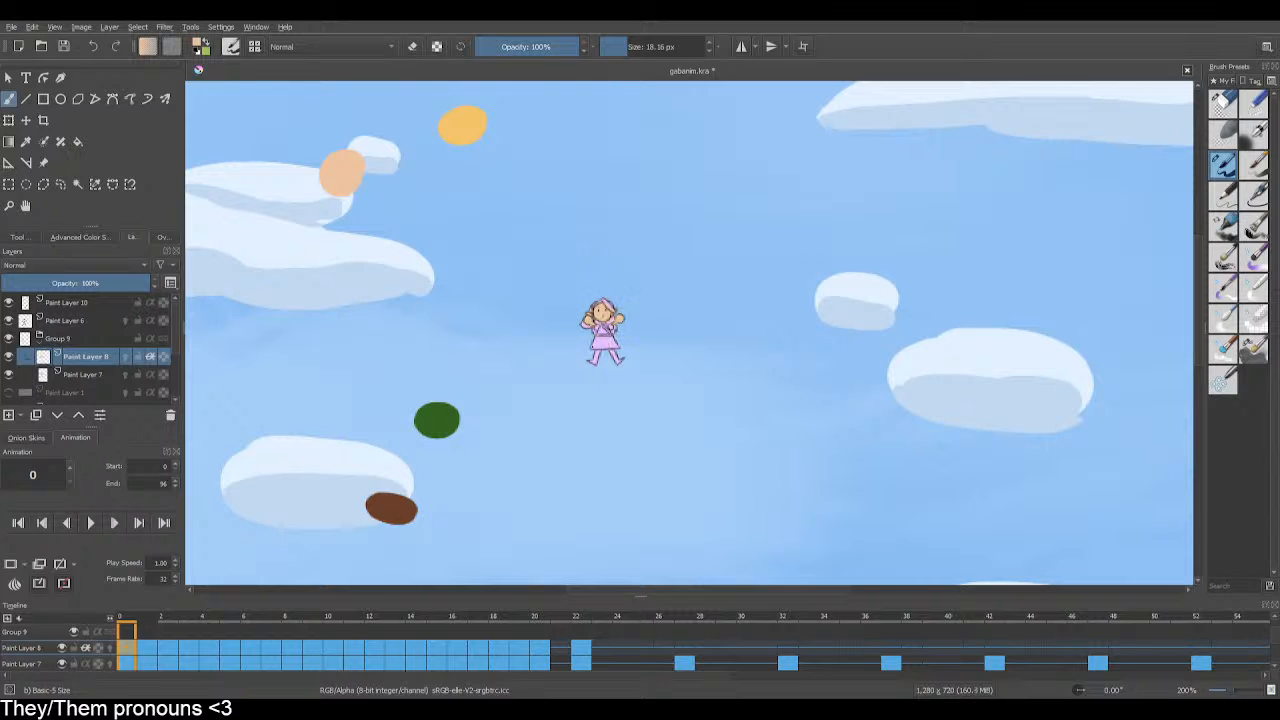